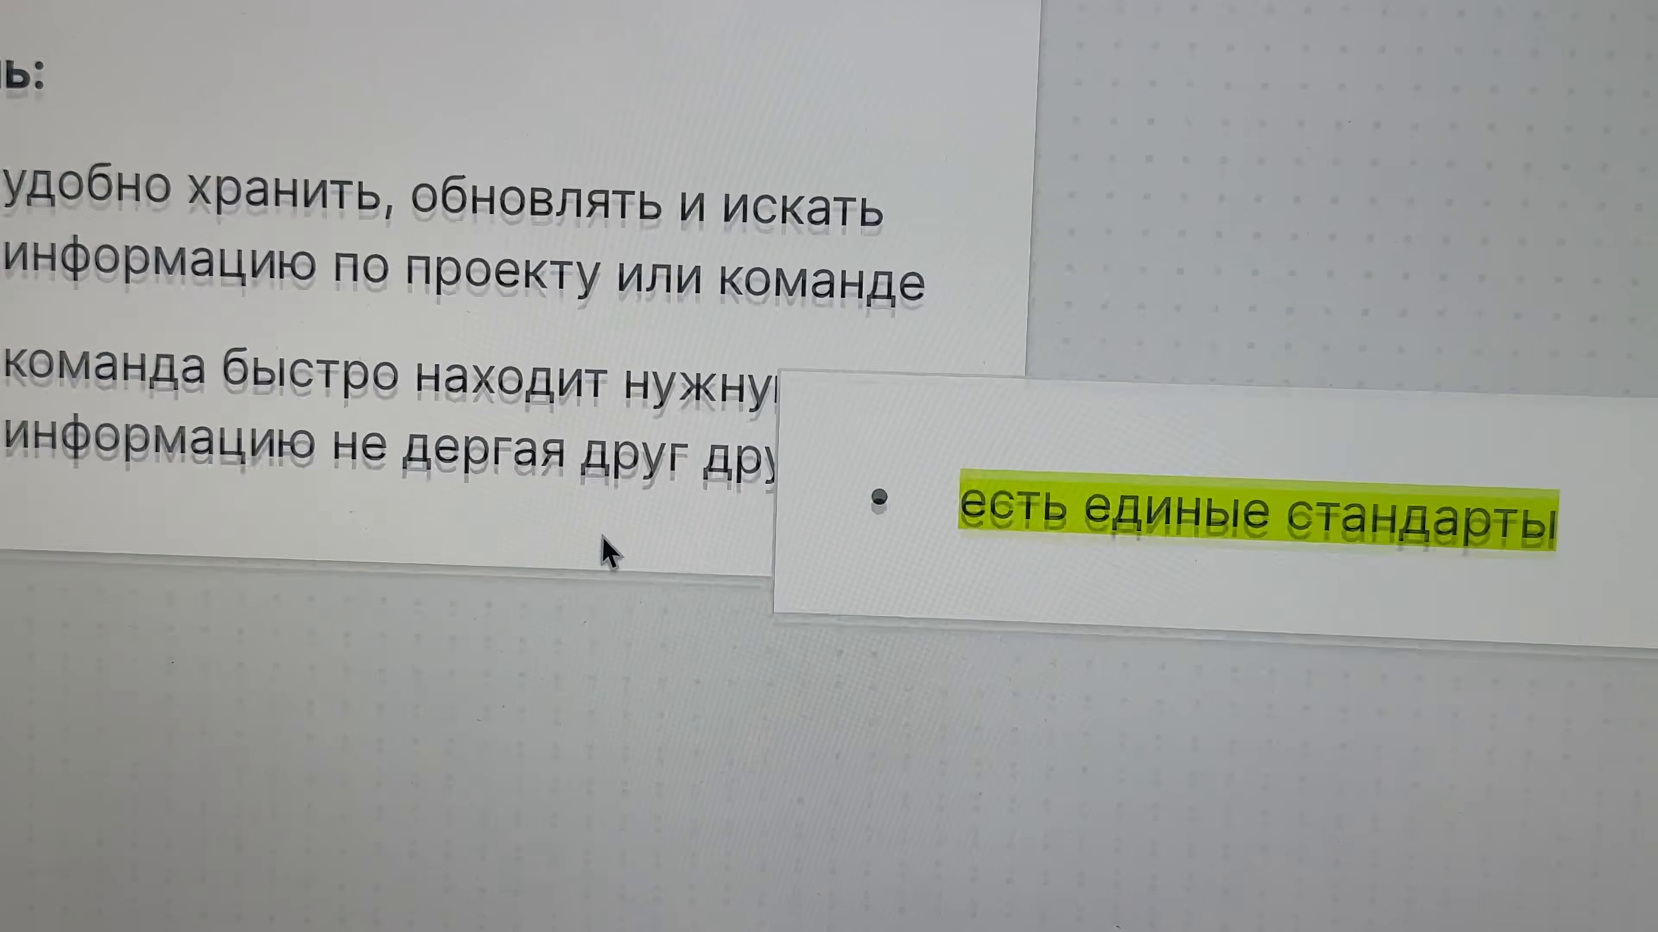
Step: Examine the wiki planning board's goal, structure, documentation database and projects database cards along with their comments
scroll(601, 537, right, 10)
scroll(635, 554, down, 5)
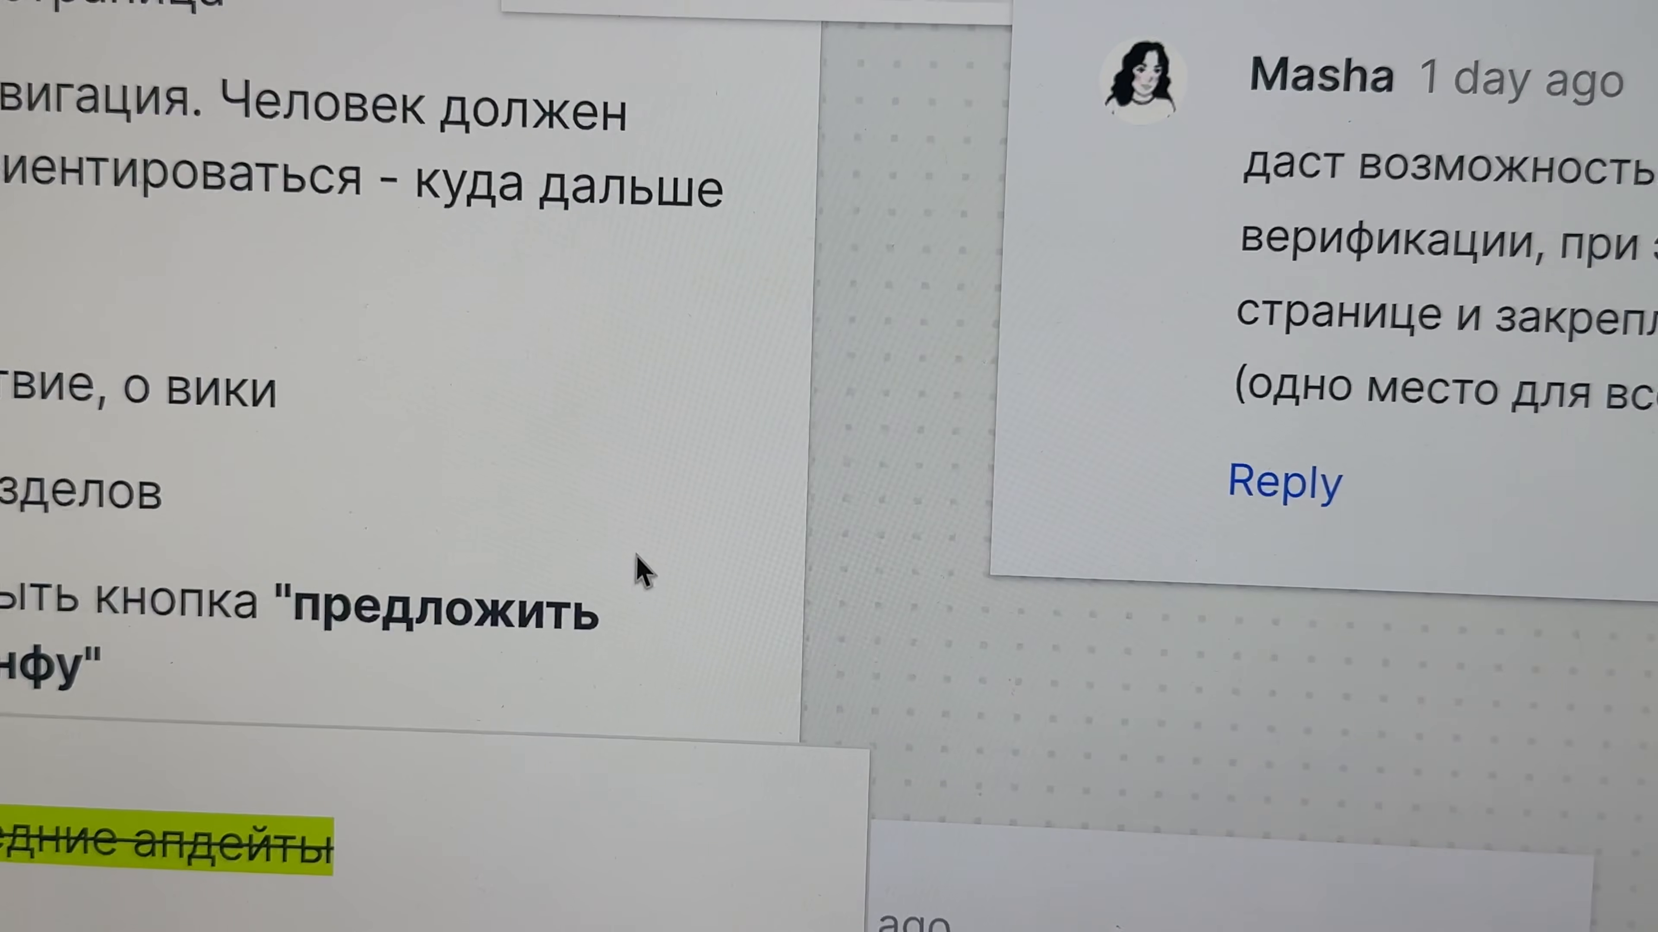
scroll(973, 469, up, 3)
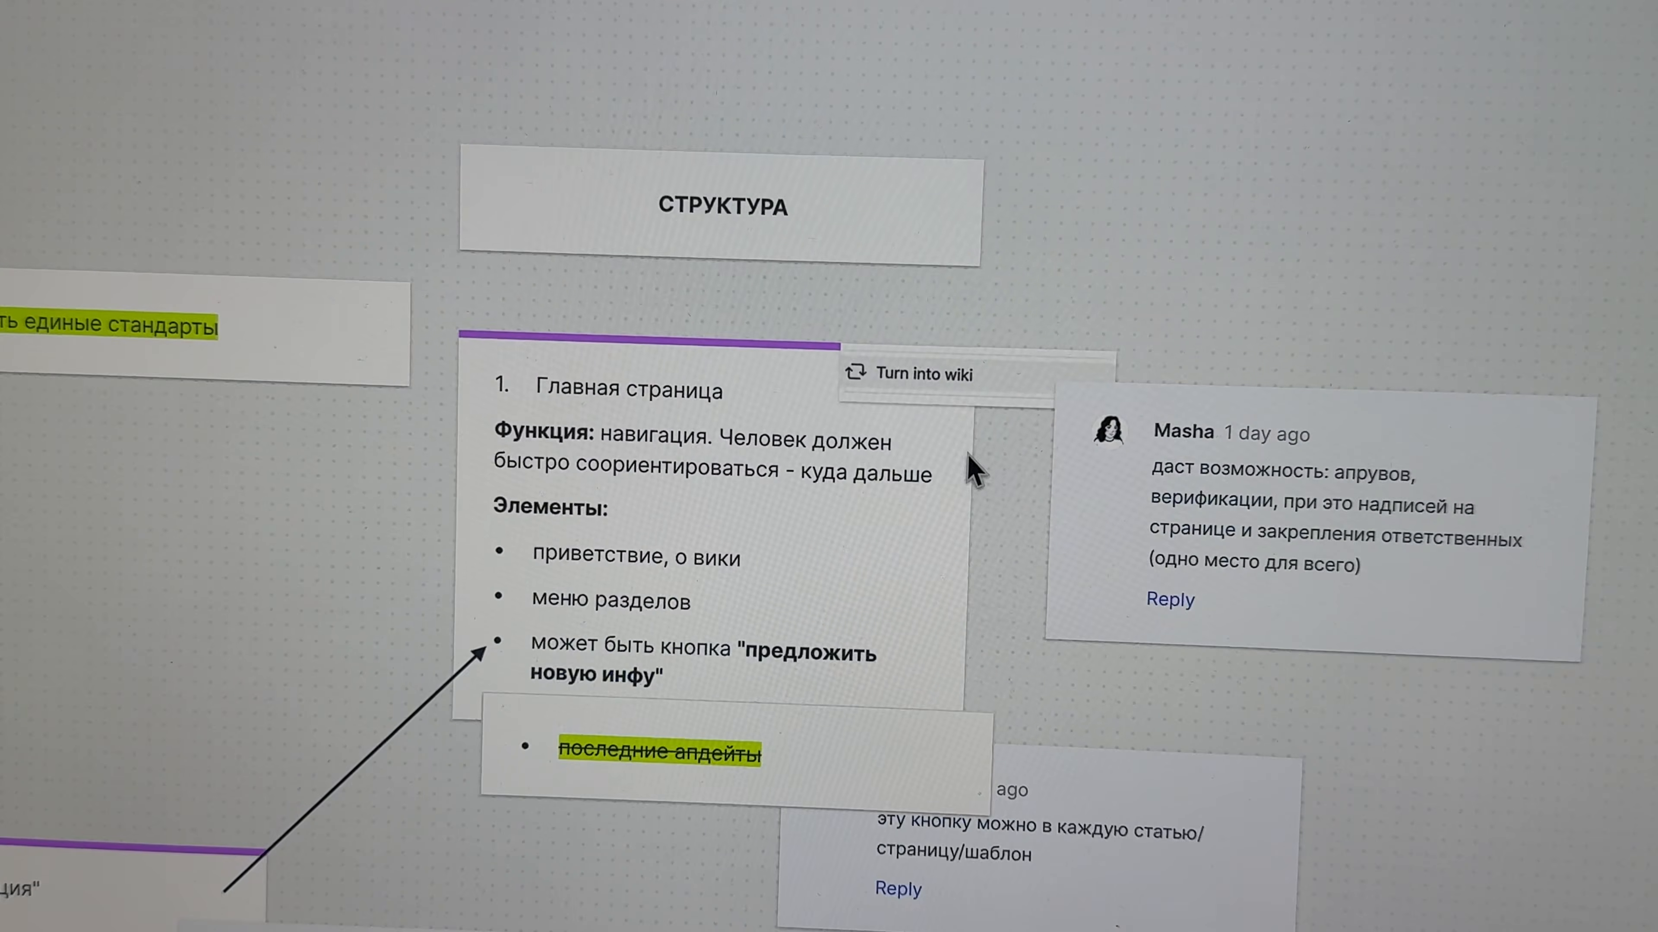
scroll(973, 427, up, 5)
scroll(976, 429, up, 2)
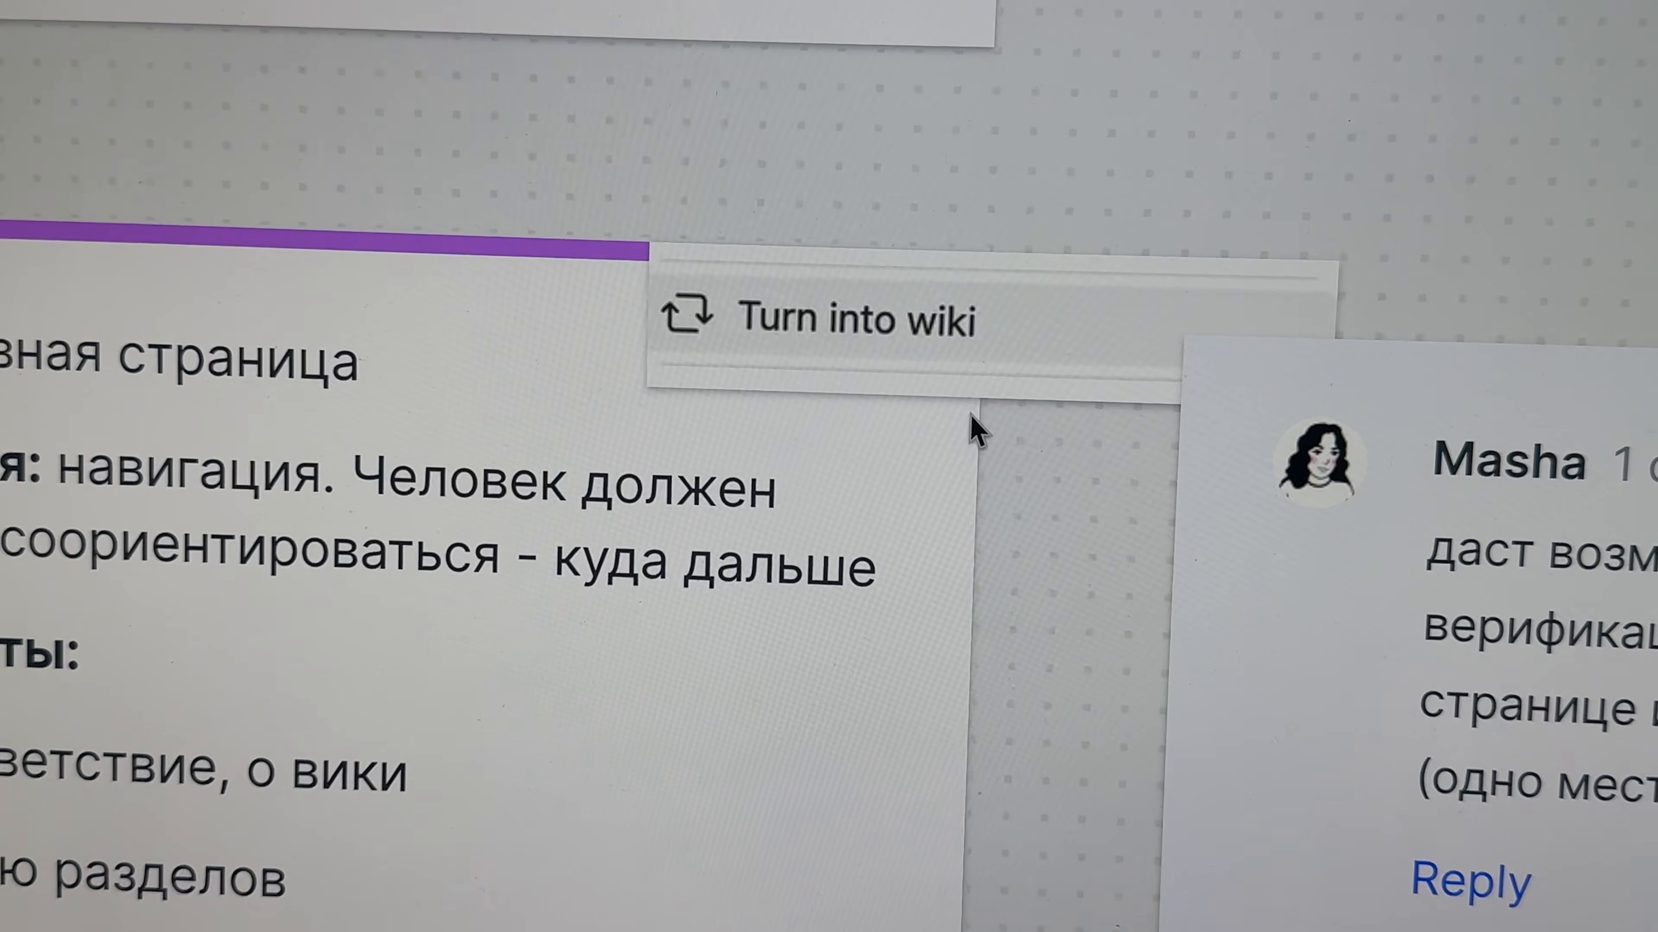
scroll(975, 429, down, 5)
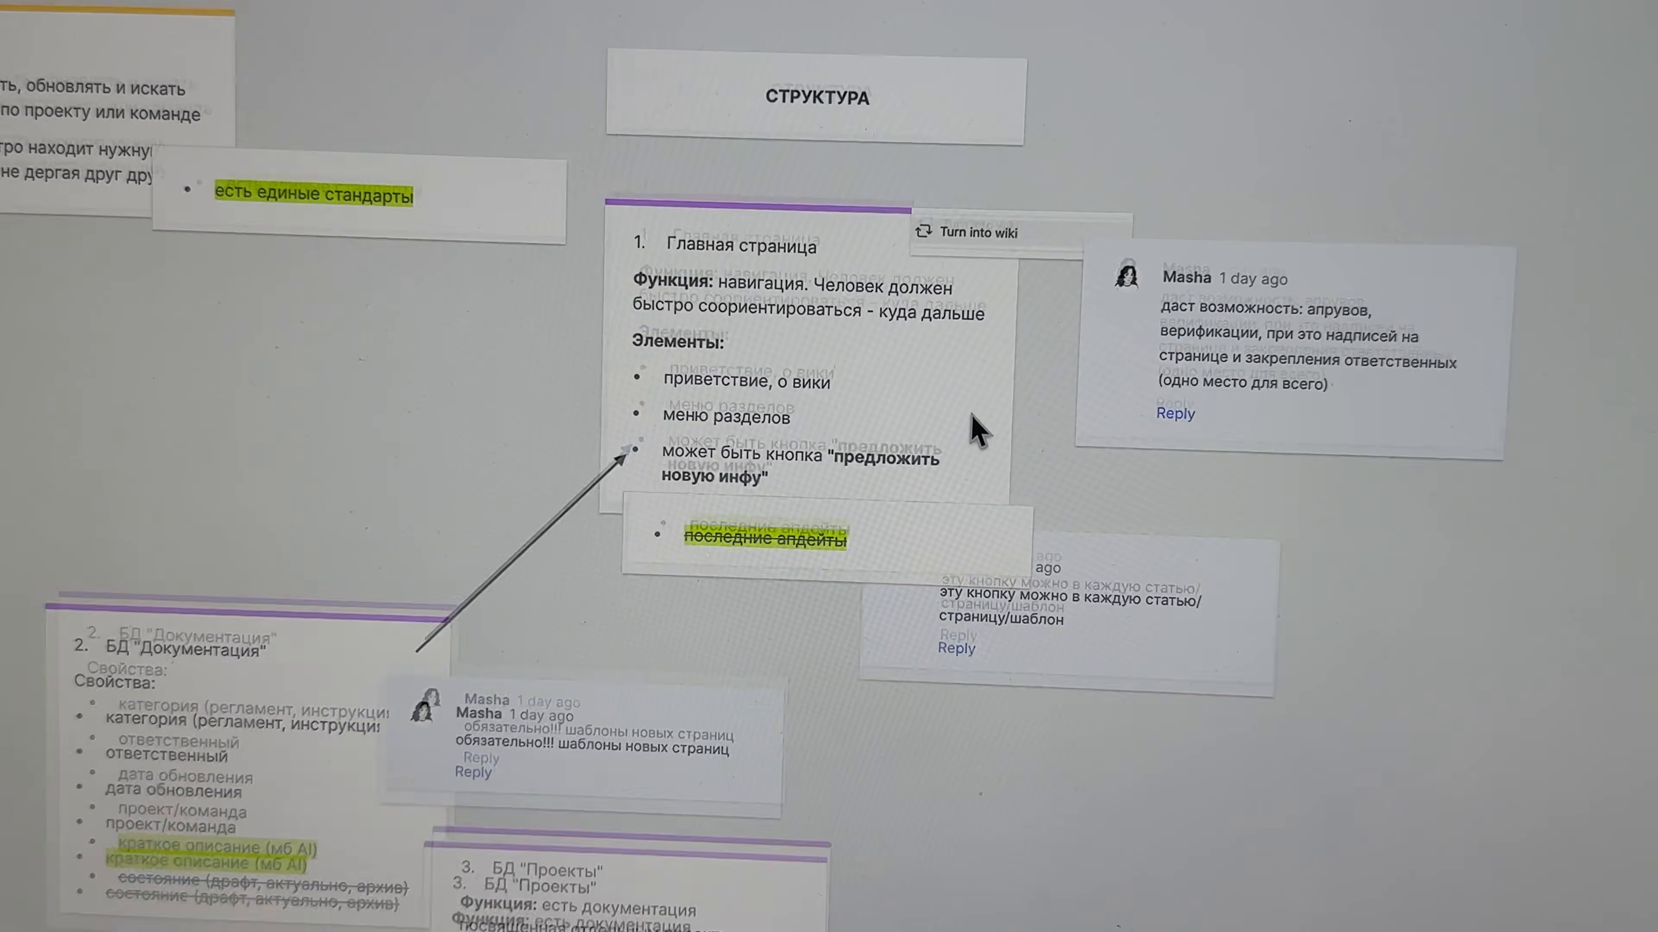
scroll(977, 431, up, 2)
scroll(977, 430, down, 2)
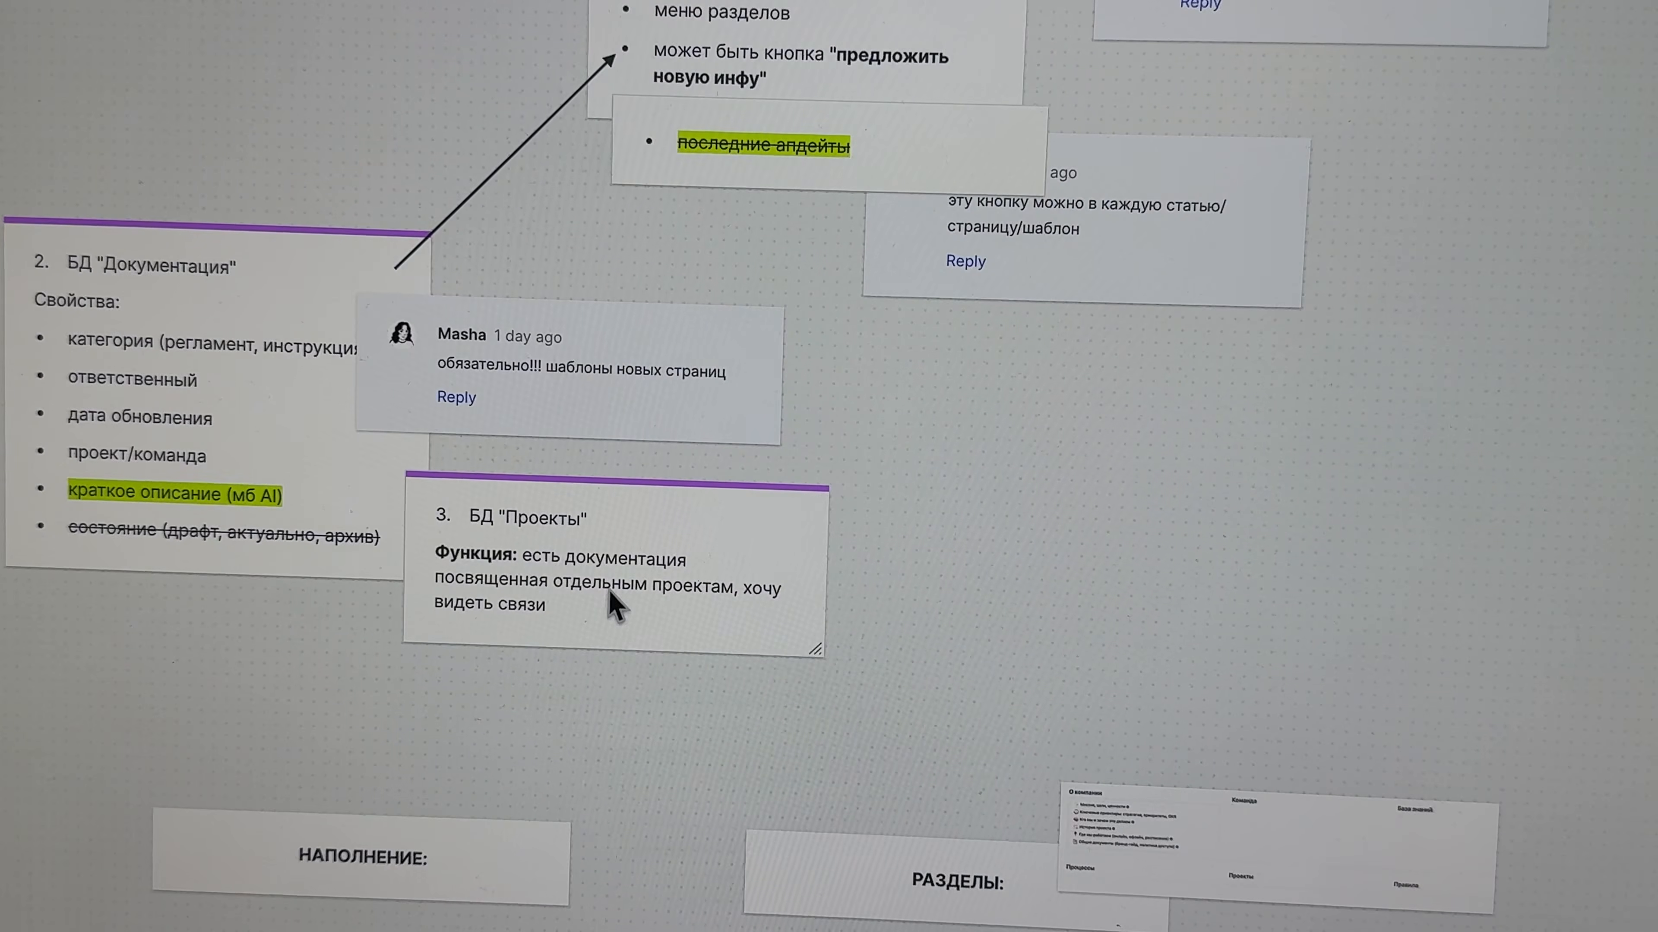
scroll(609, 590, up, 6)
scroll(607, 589, down, 1)
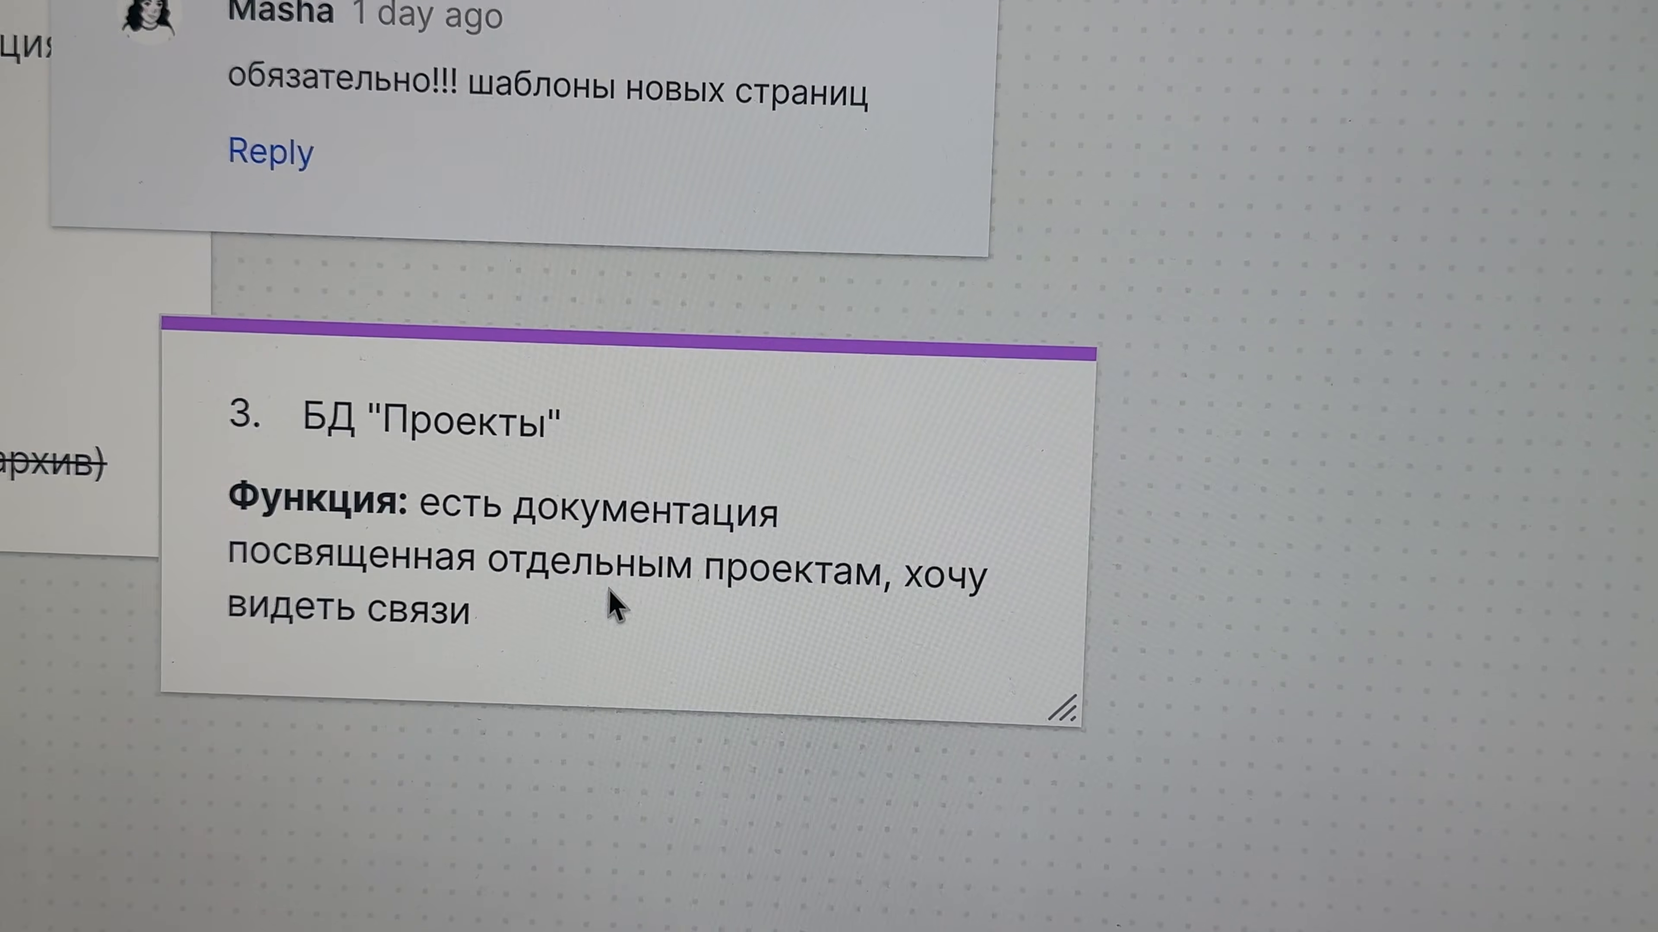
scroll(608, 590, left, 8)
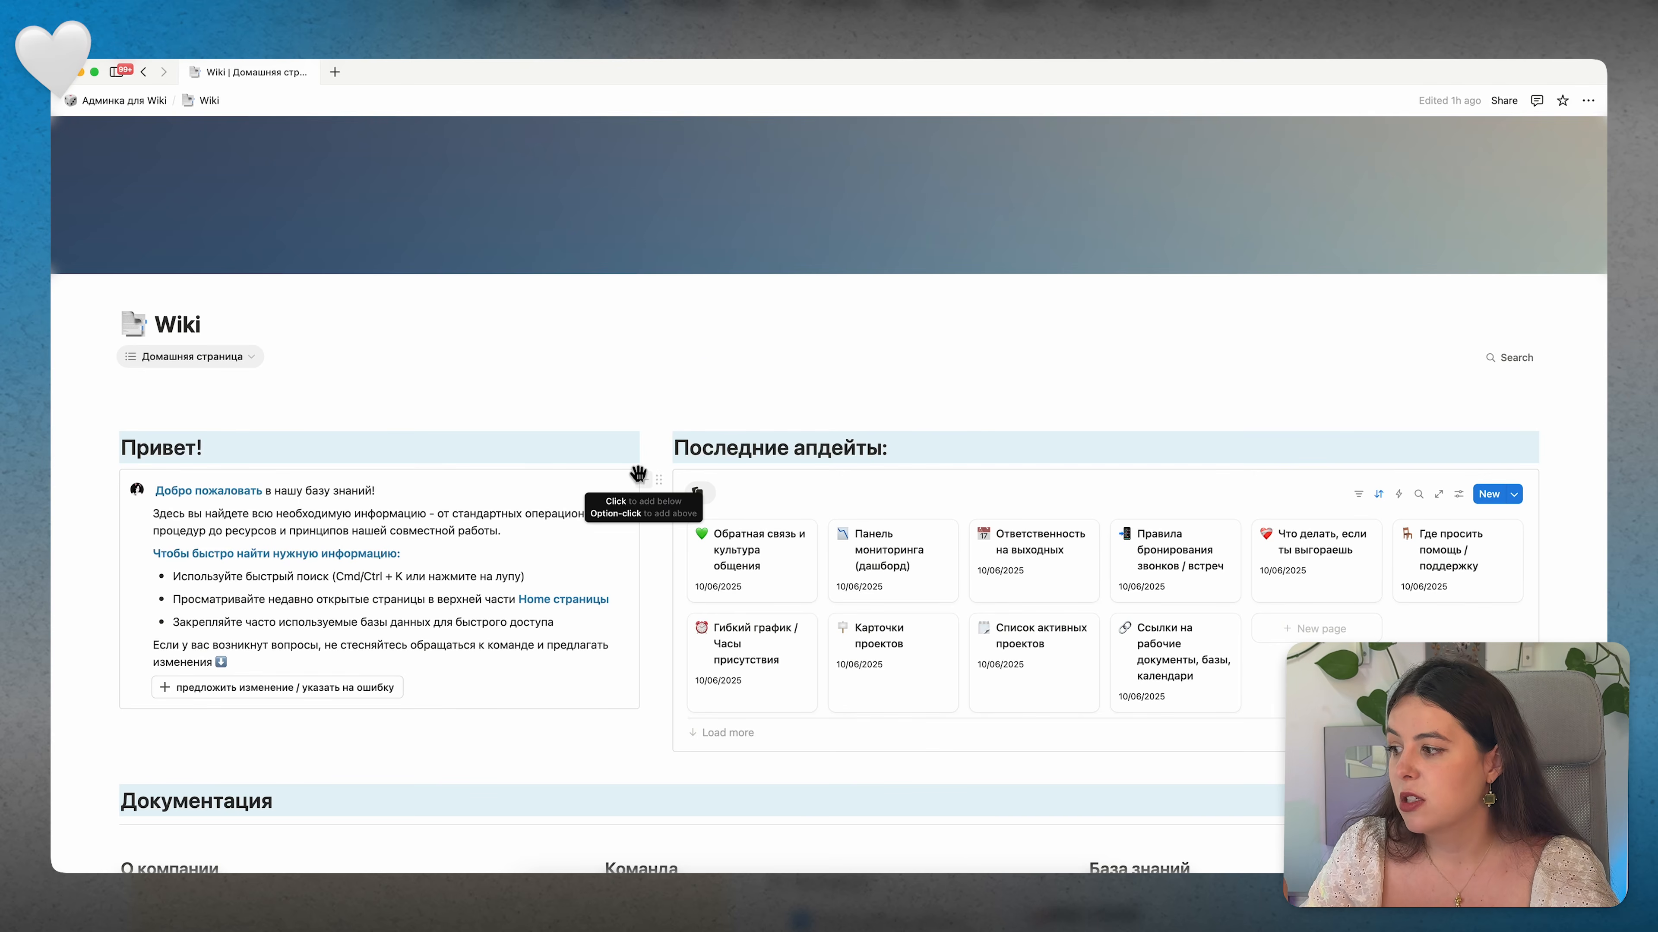
Step: Look through the Wiki home page from the greeting and latest updates to the documentation sections
scroll(638, 473, down, 2)
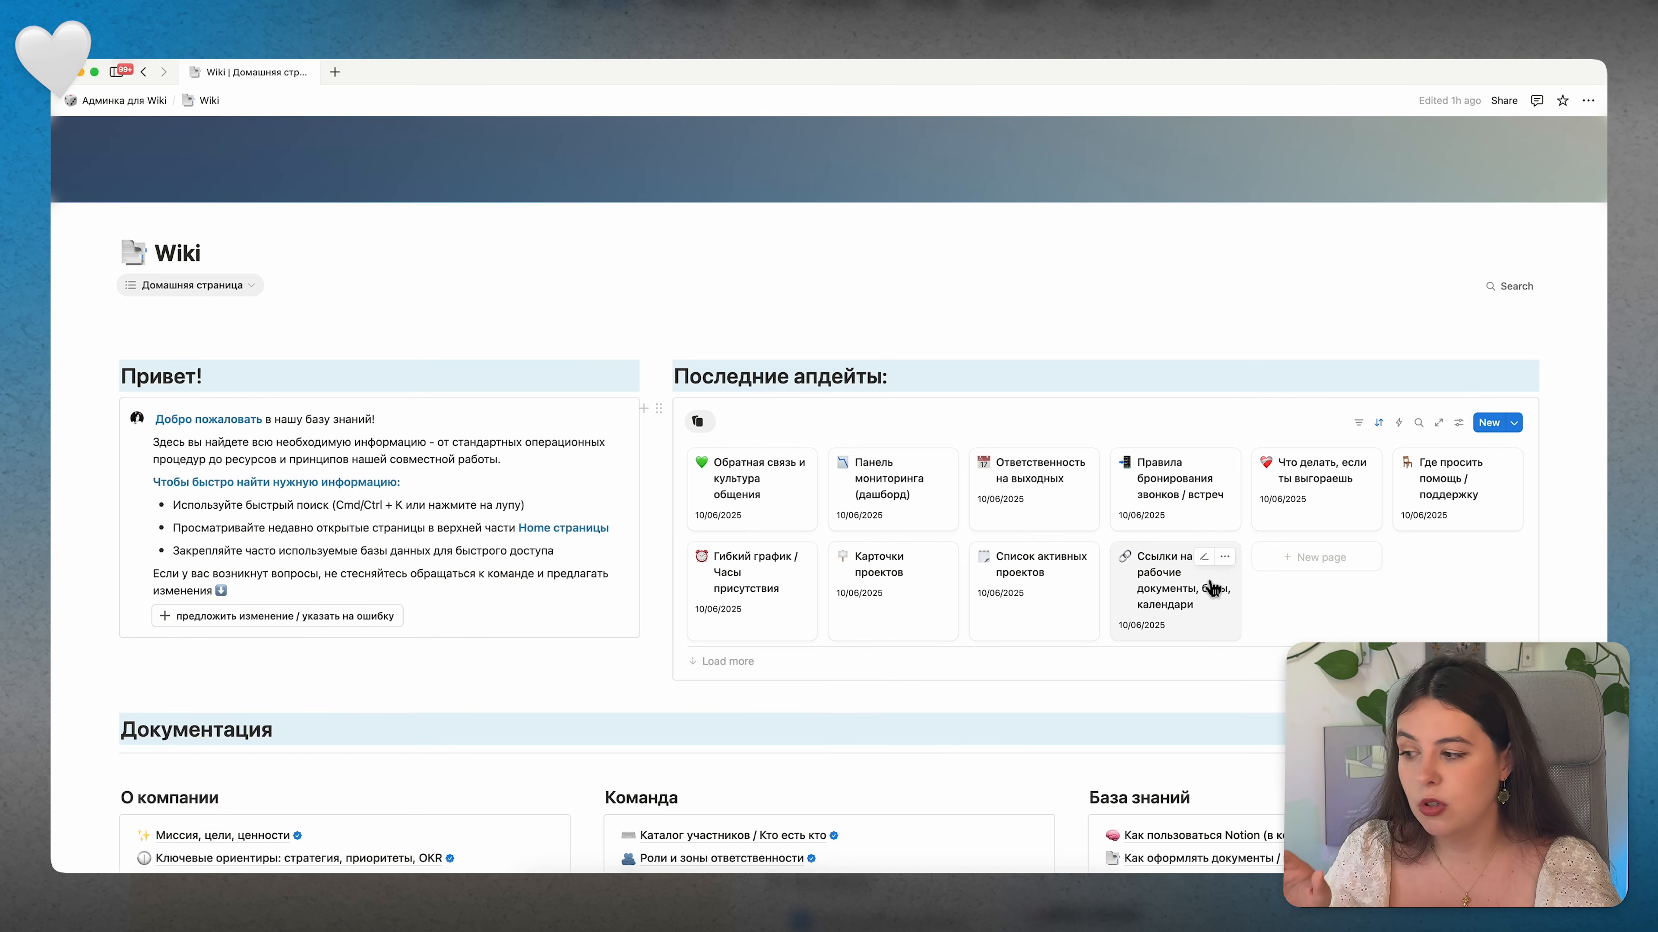
scroll(1212, 588, down, 10)
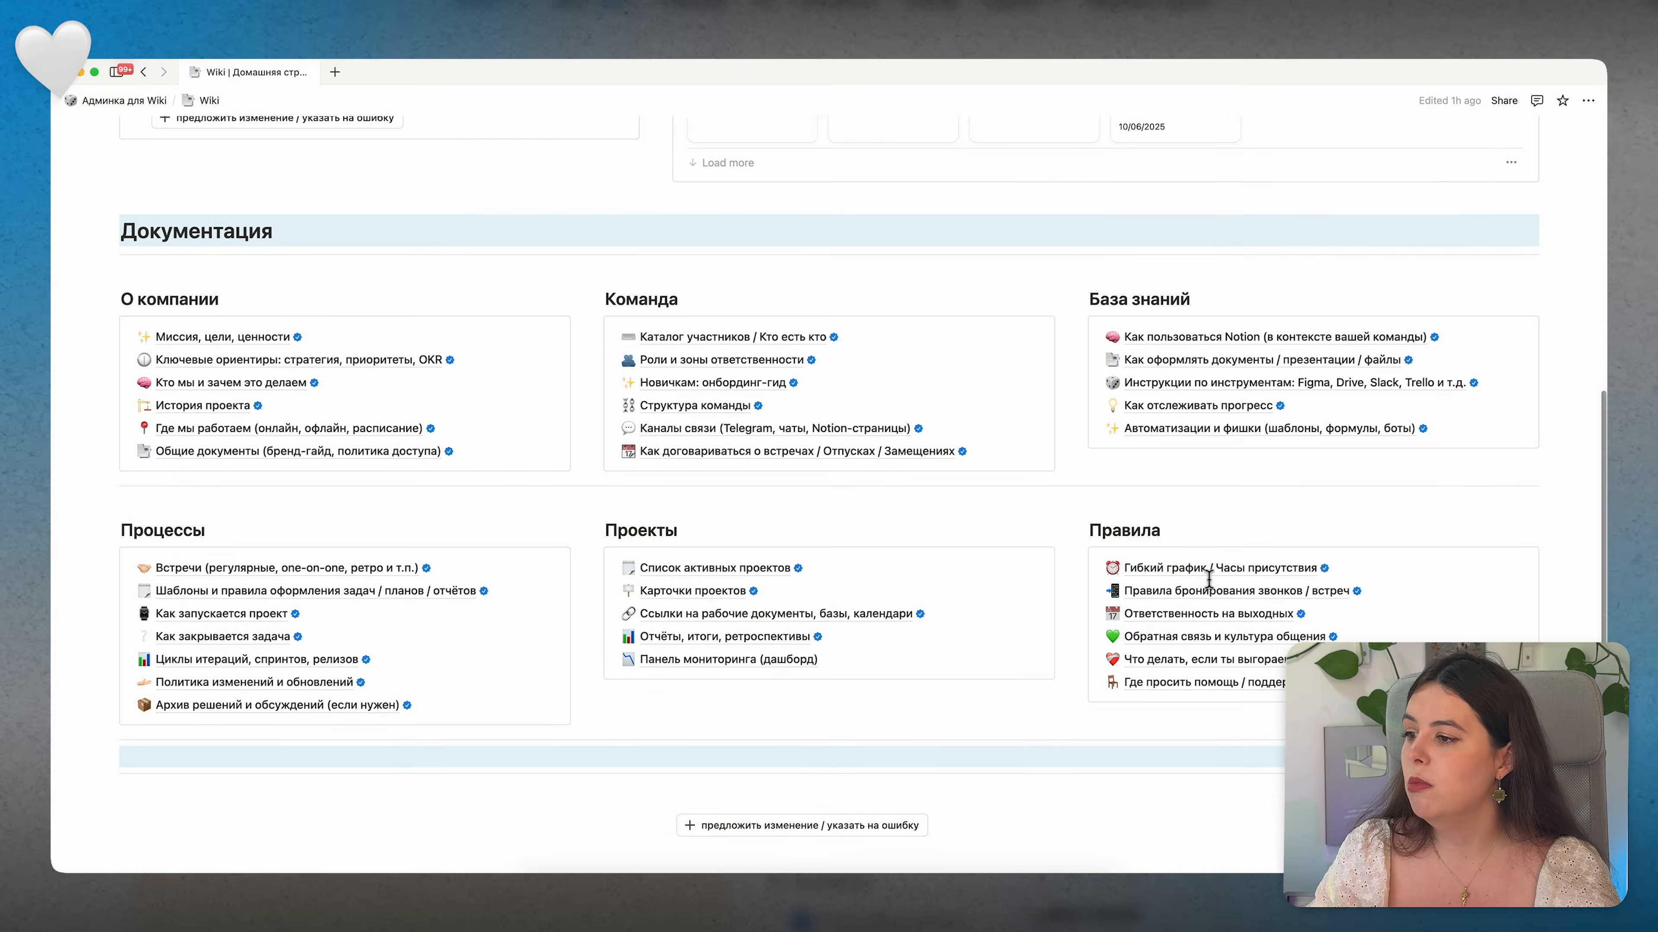
mouse_move(847, 341)
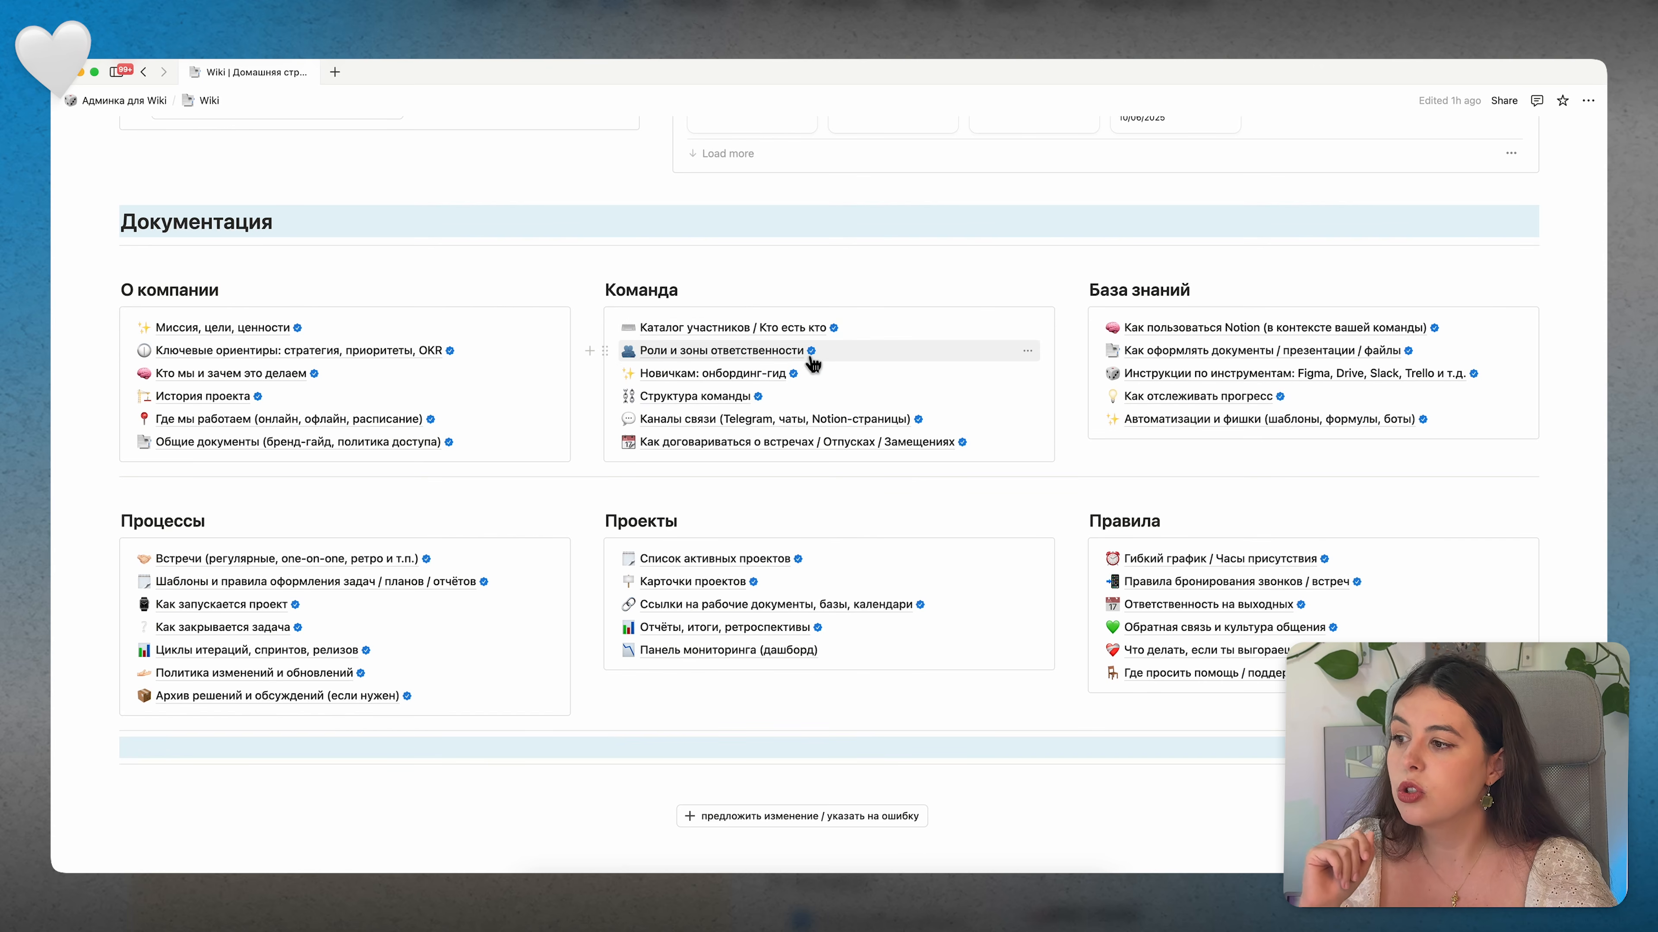
scroll(919, 475, down, 2)
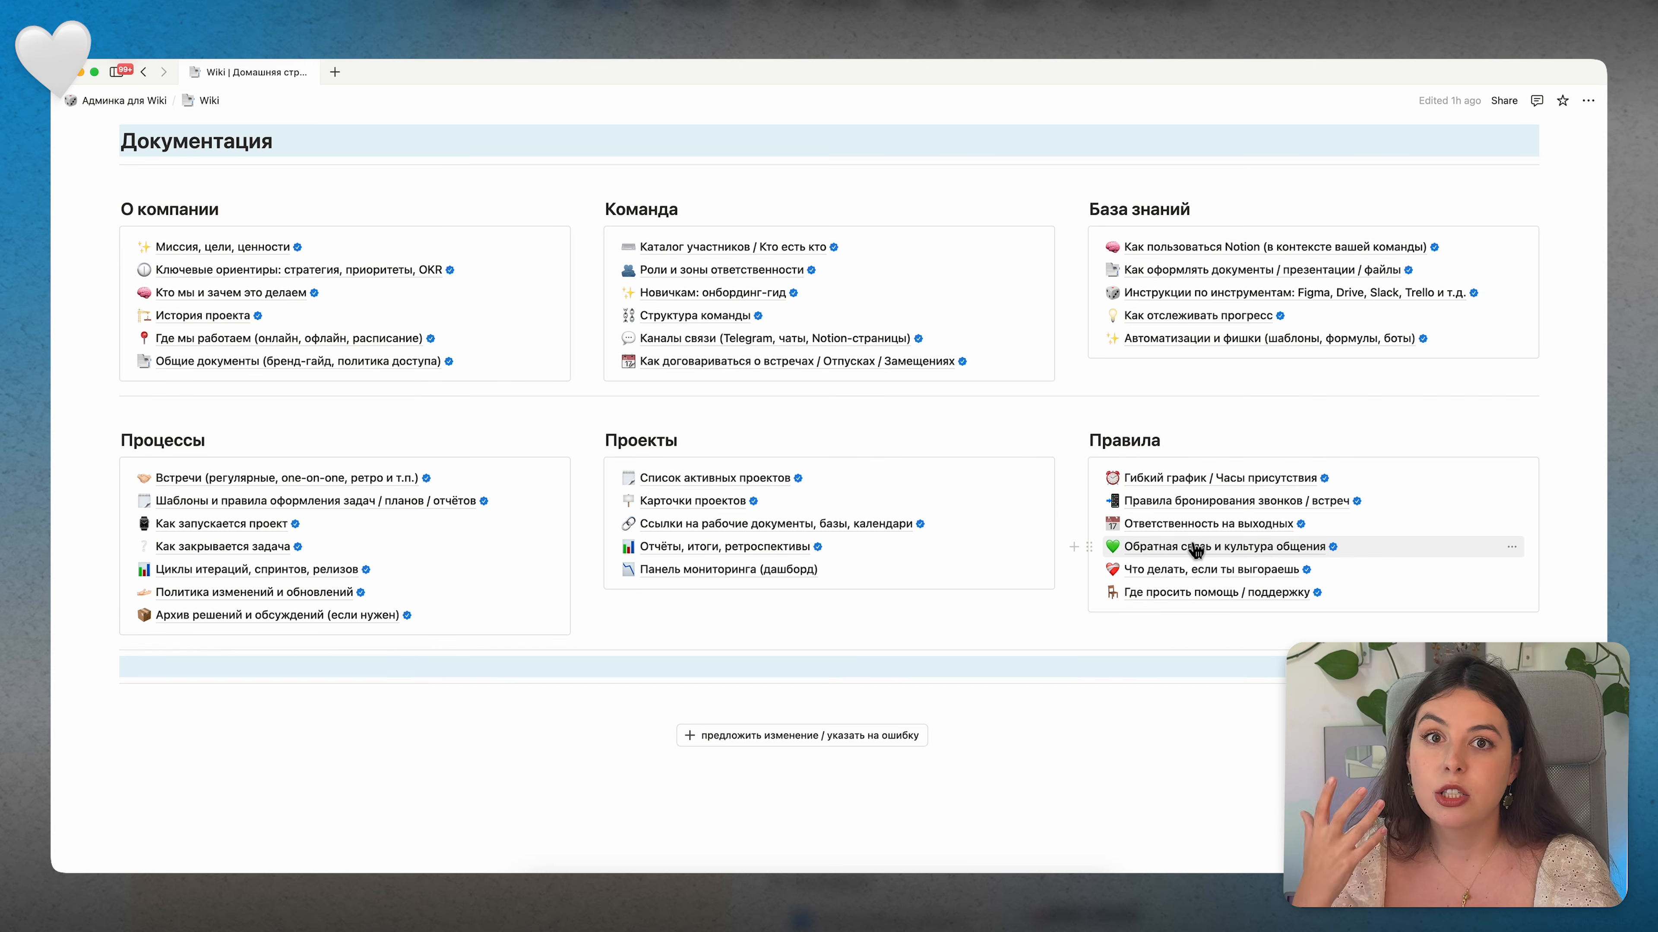
Step: Open the article "Обратная связь и культура общения" under Правила and read through its properties, instructions and links
click(1195, 550)
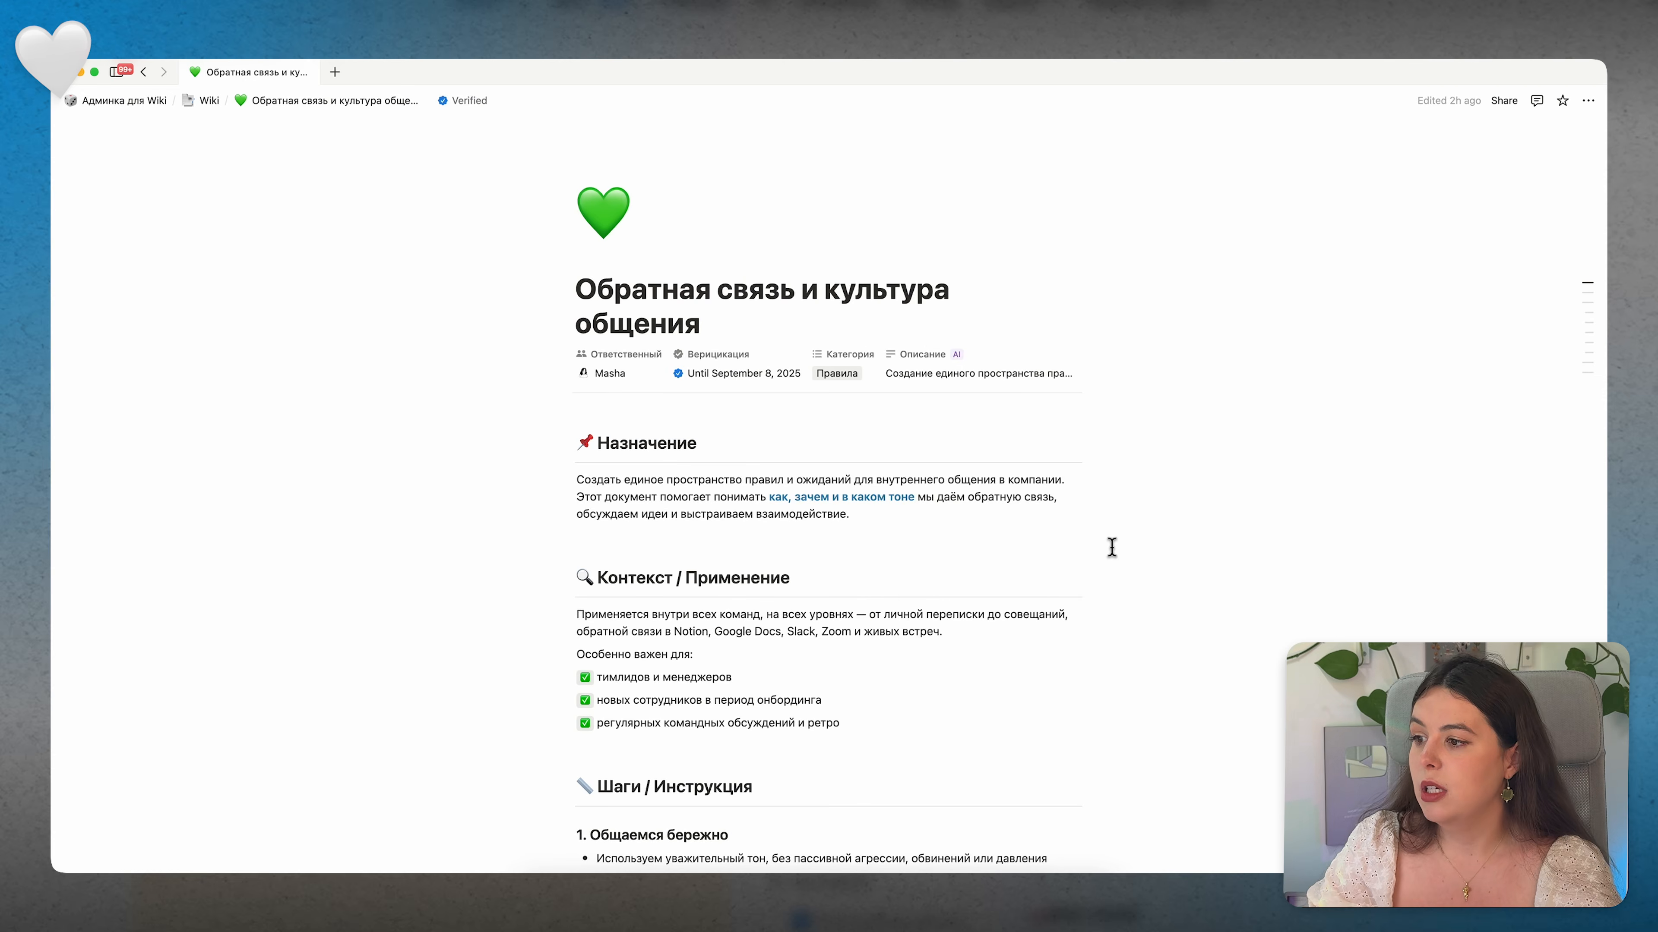
scroll(1111, 547, down, 15)
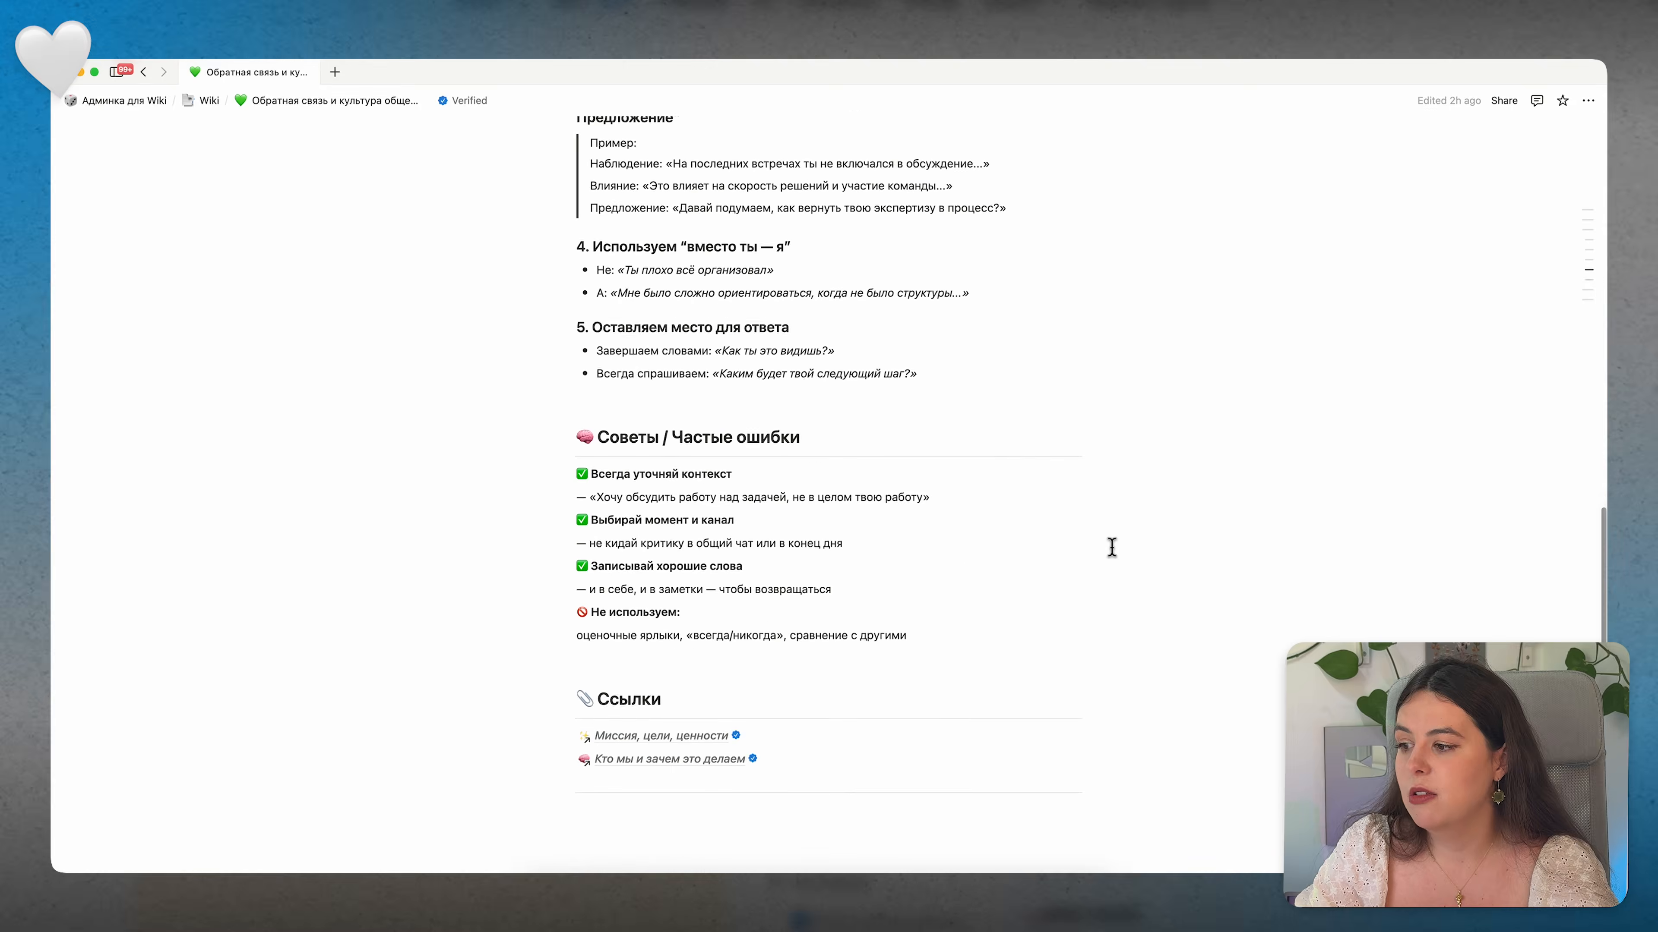
scroll(1112, 547, up, 15)
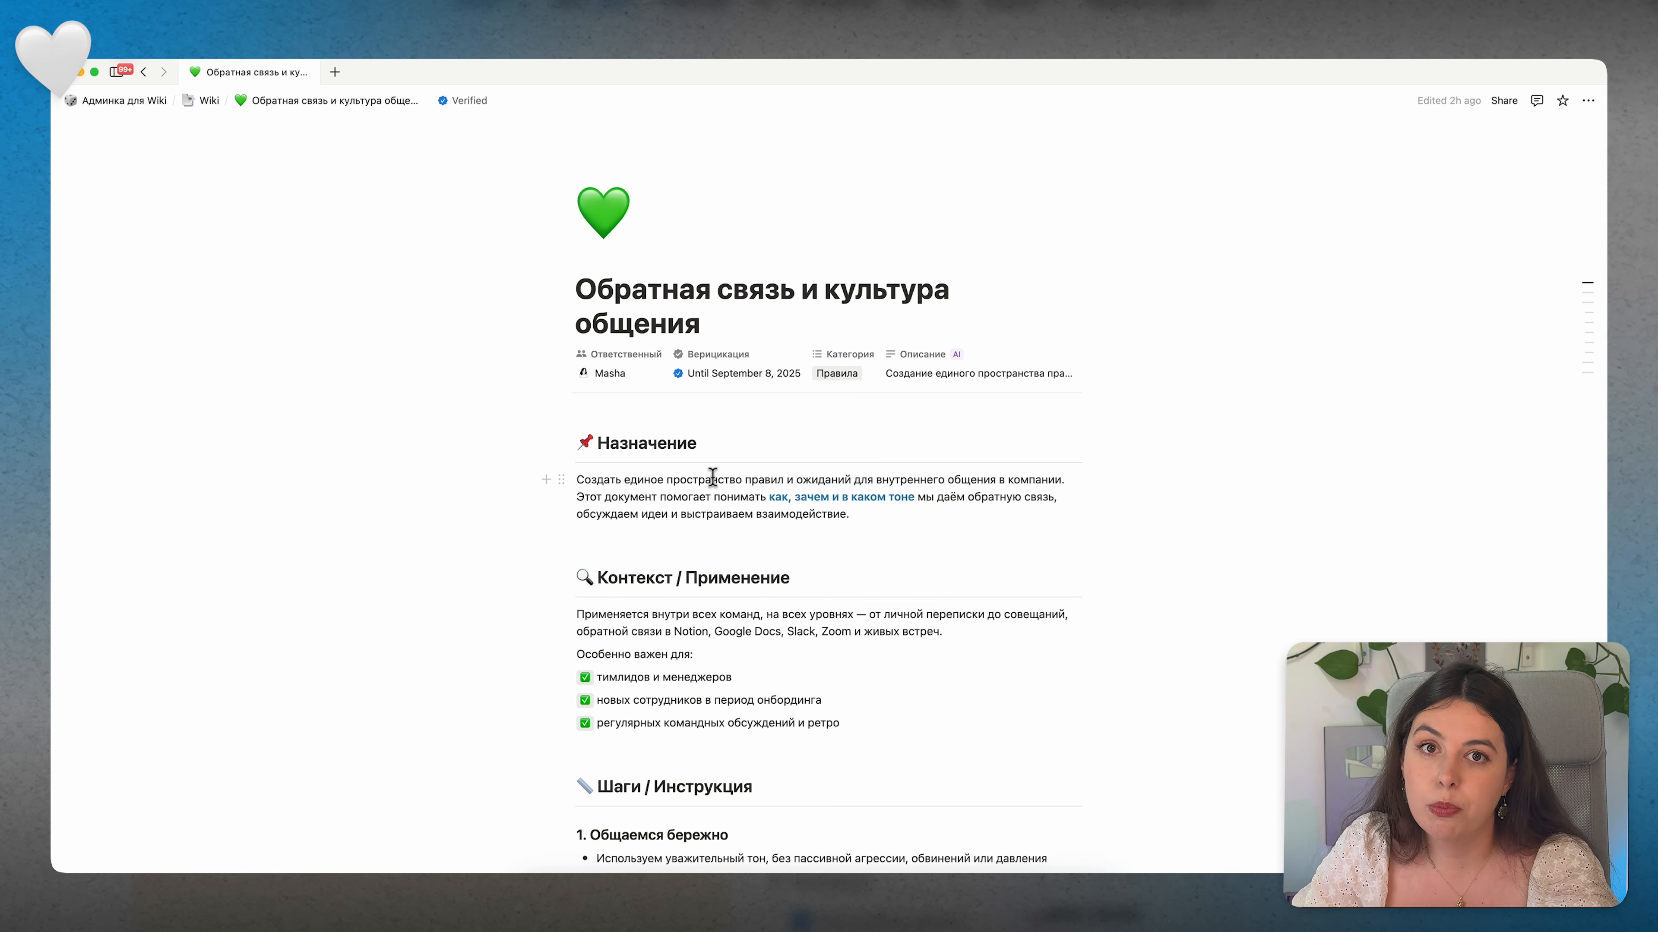
scroll(713, 476, down, 5)
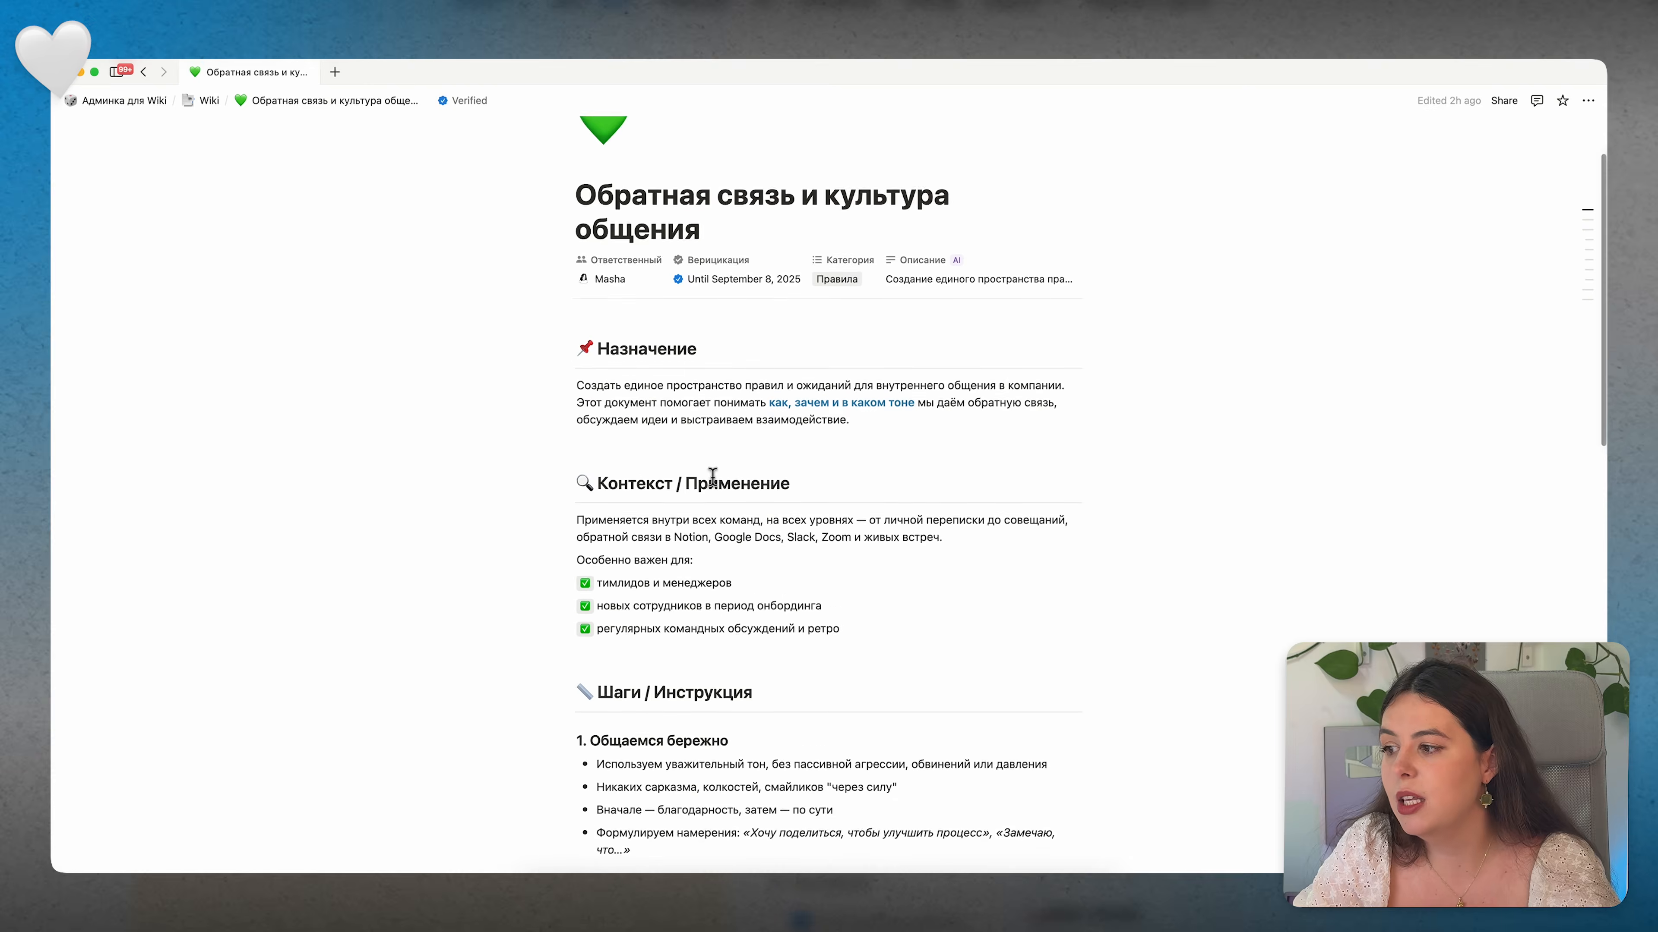
scroll(713, 476, down, 12)
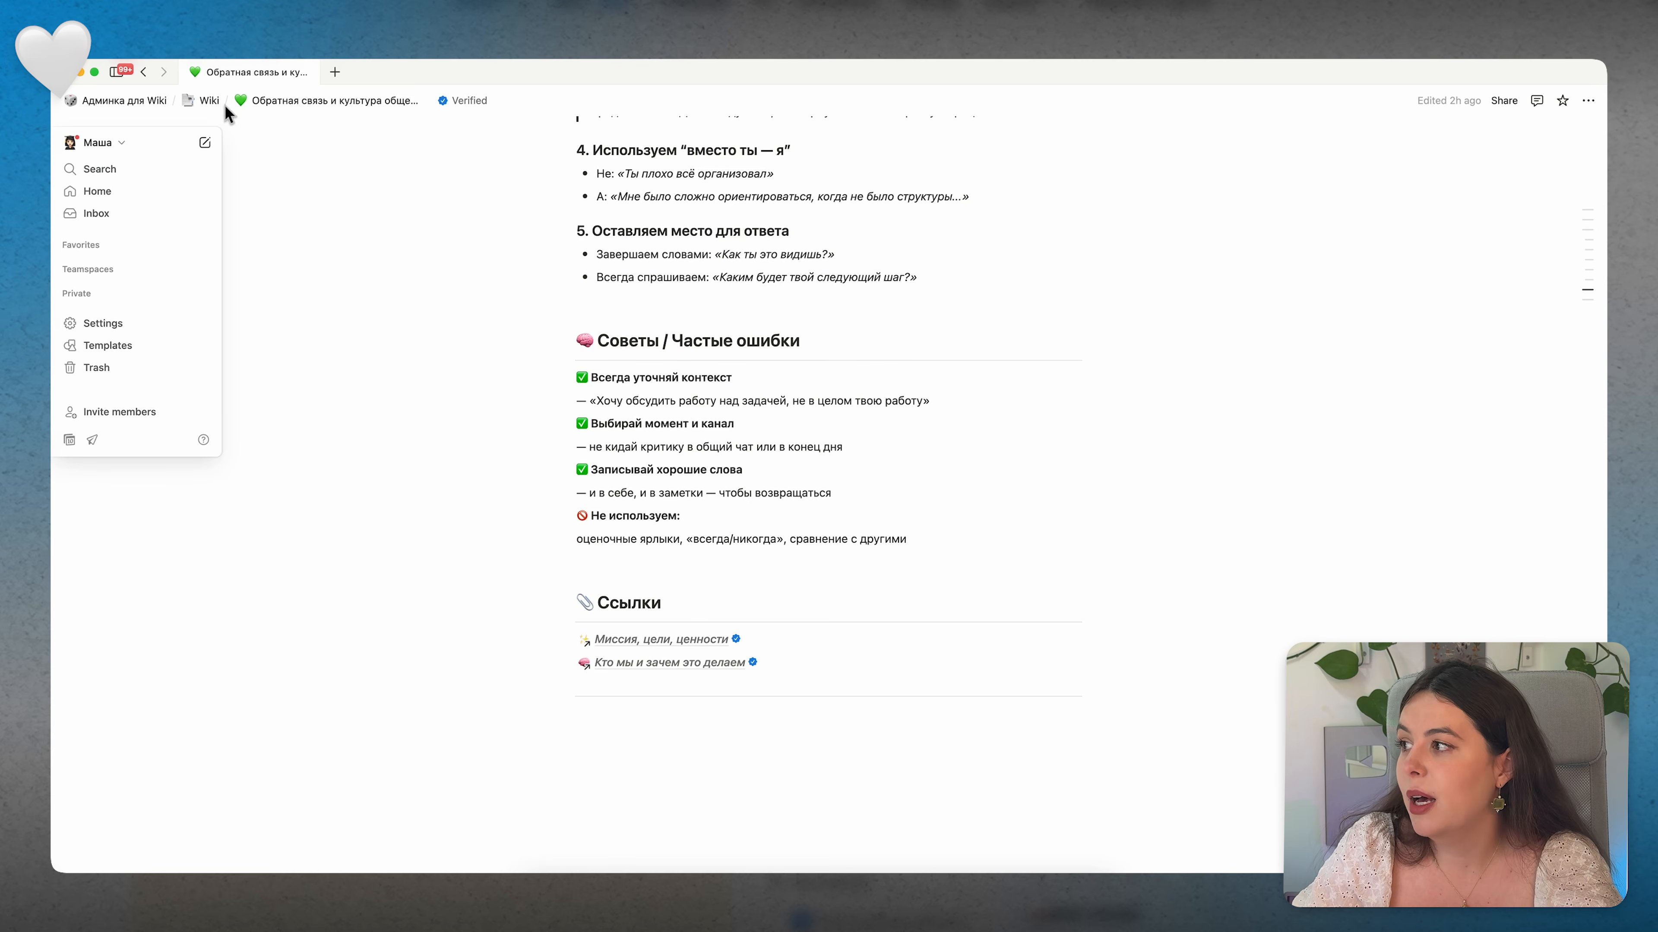
Step: Go to the "Админка для Wiki" page and view the verification period options for "Панель мониторинга (дашборд)"
click(208, 102)
click(112, 102)
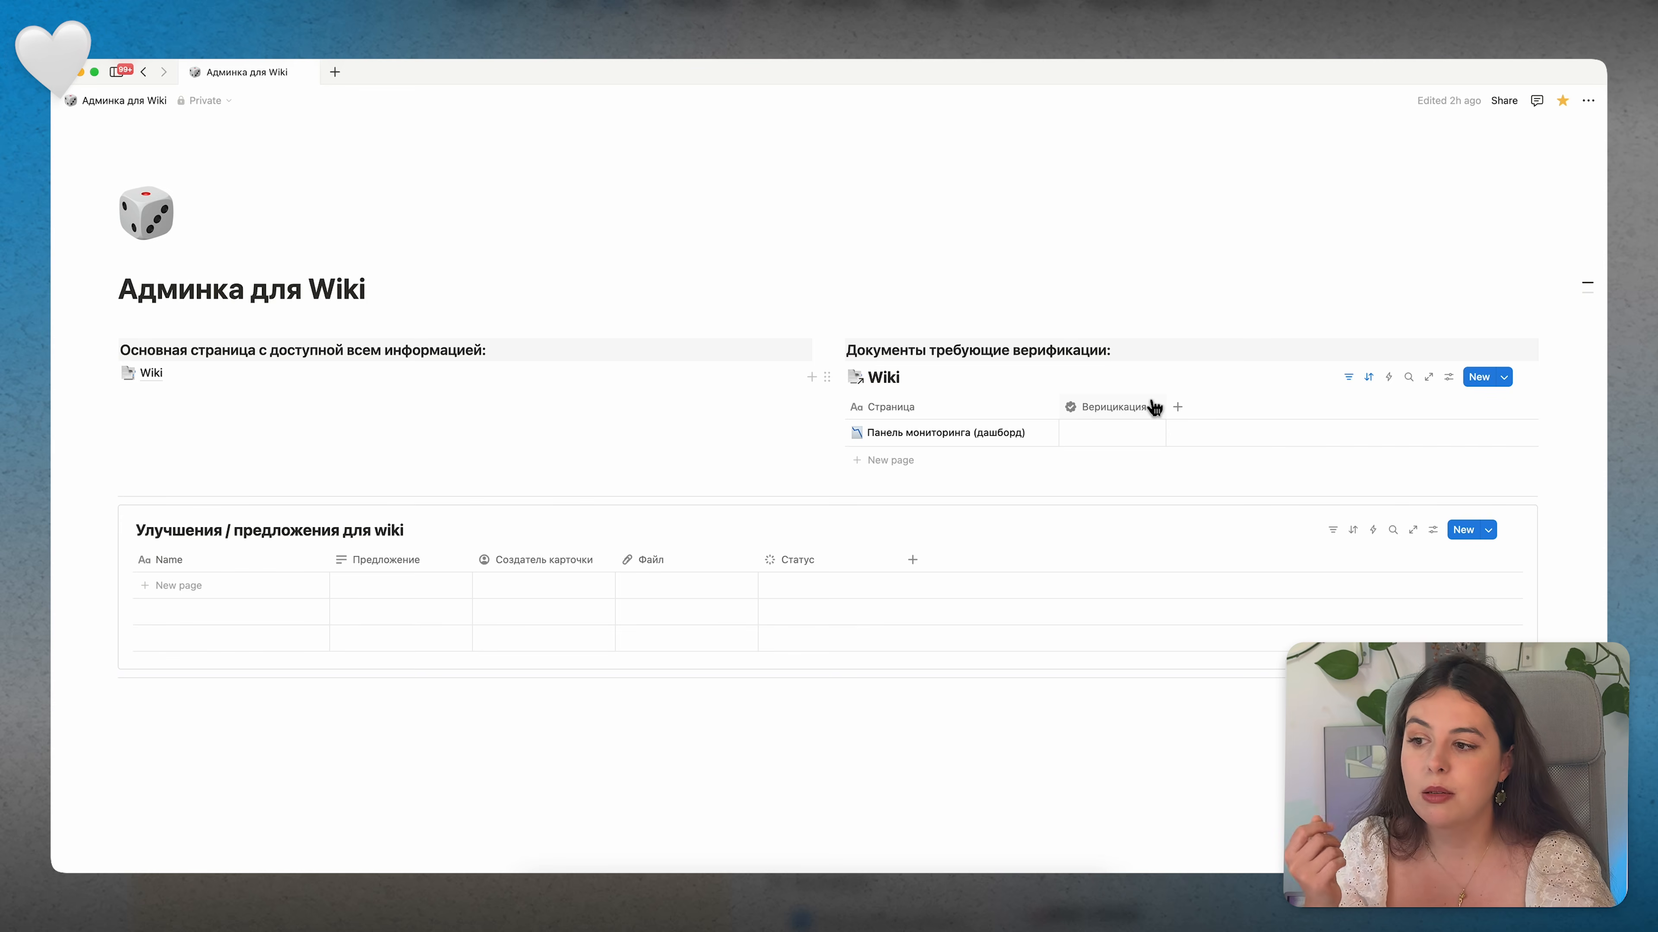
click(1122, 438)
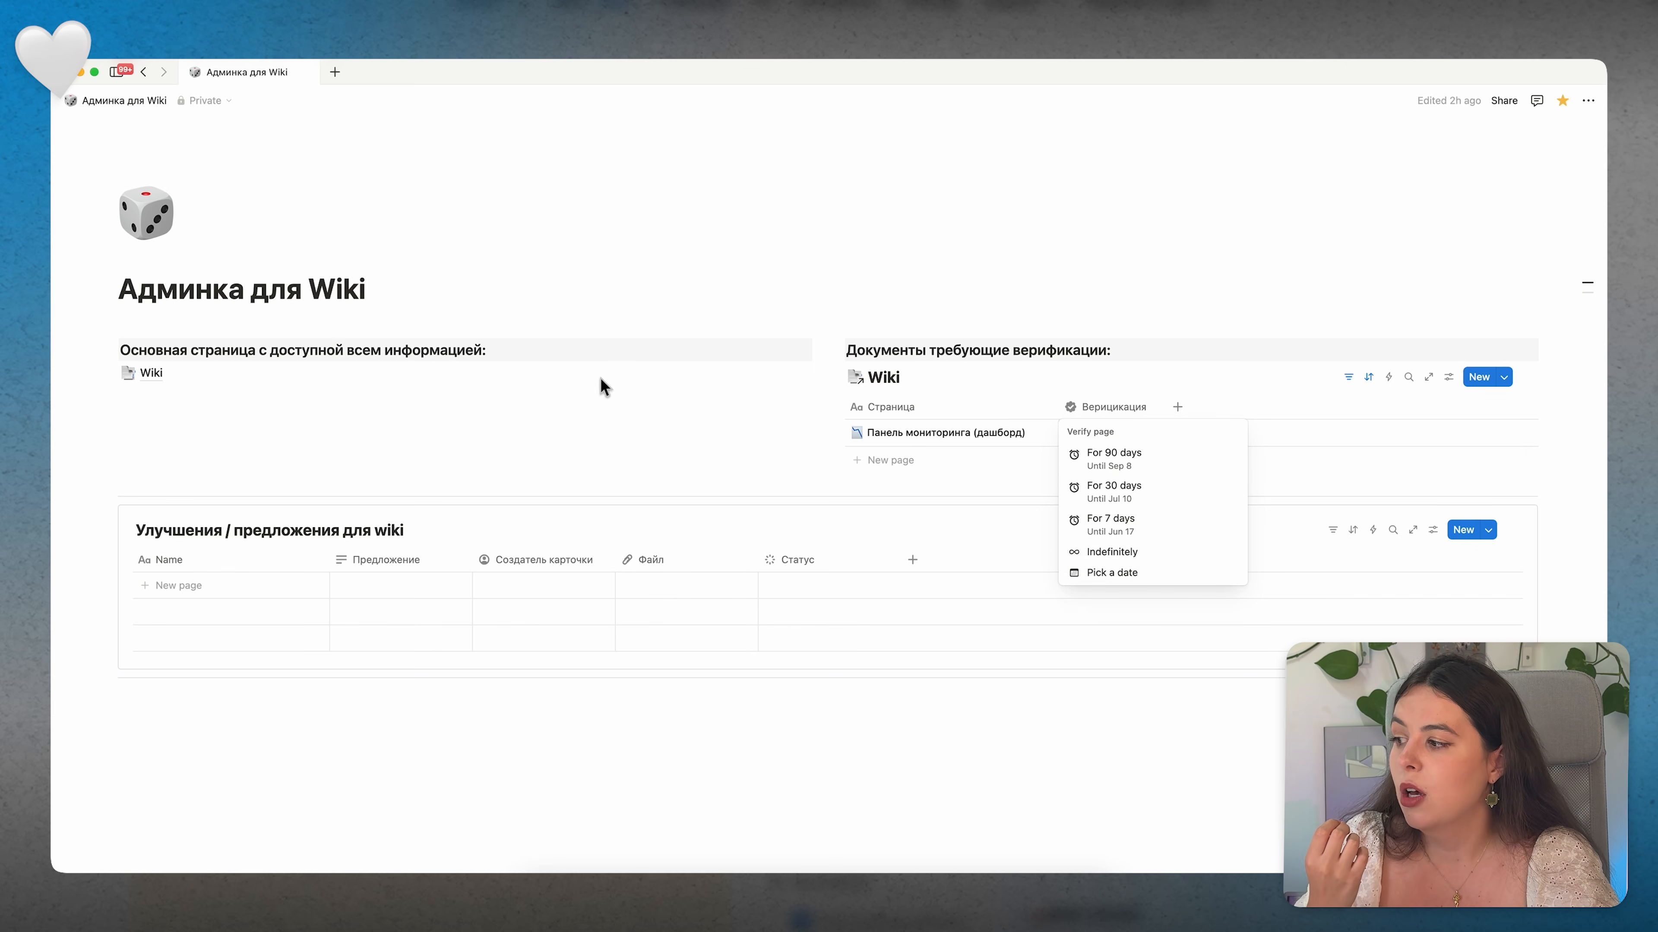
key(Escape)
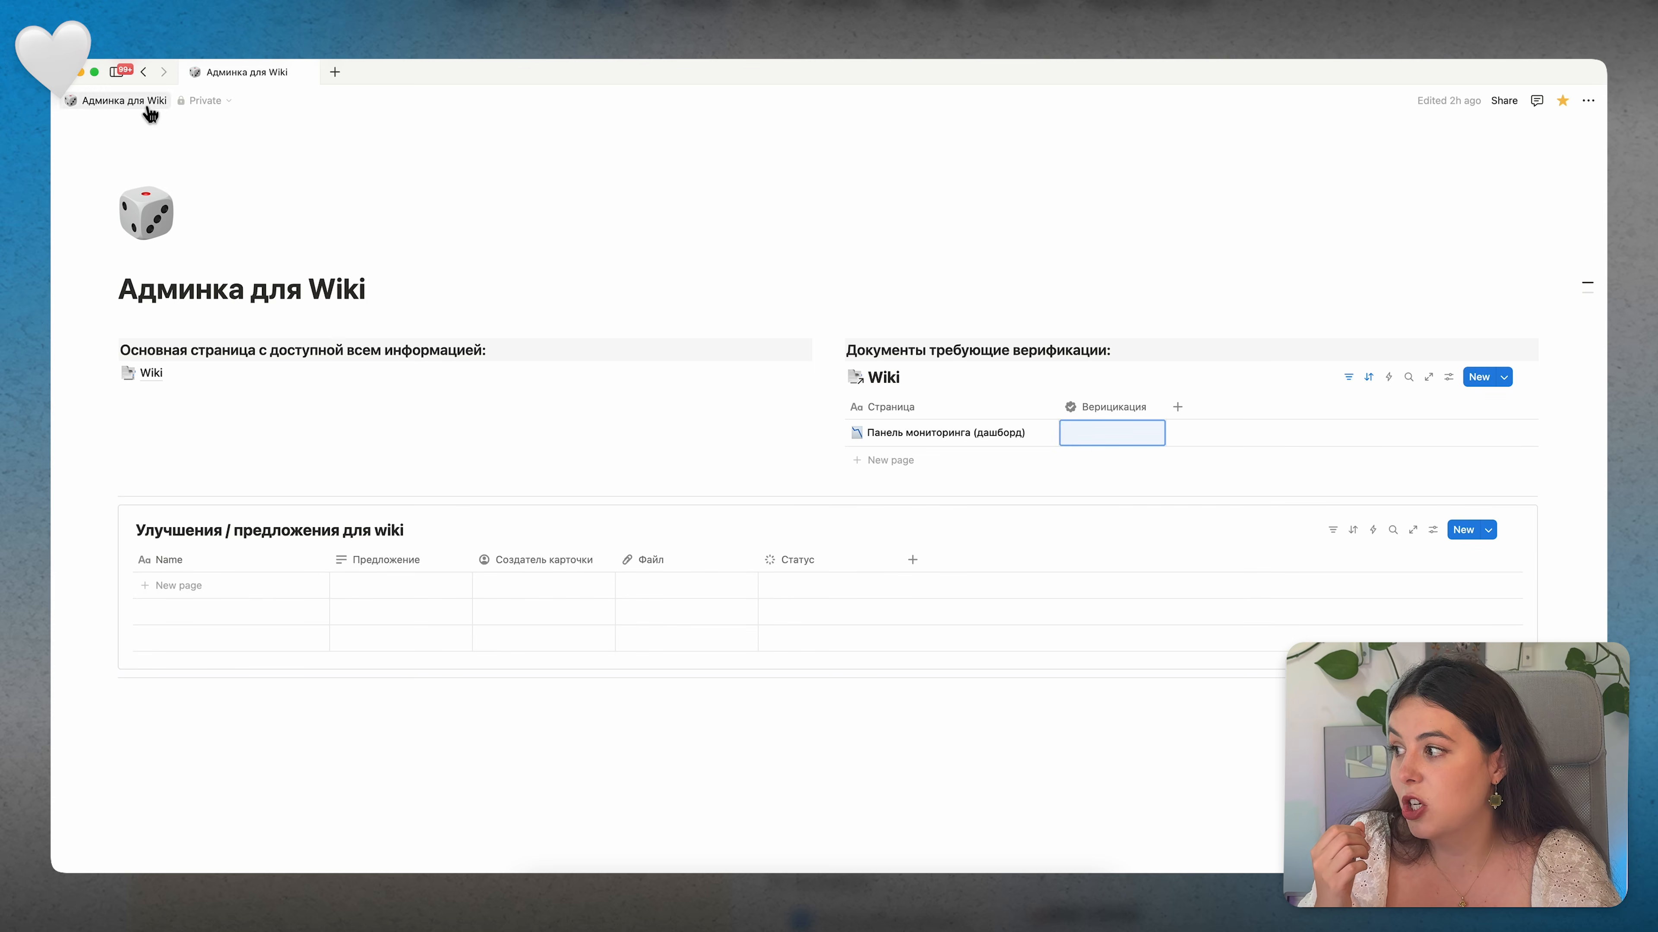
Step: From the Wiki page, create a change proposal card with "предложить изменение / указать на ошибку", review its fields and close it
click(156, 382)
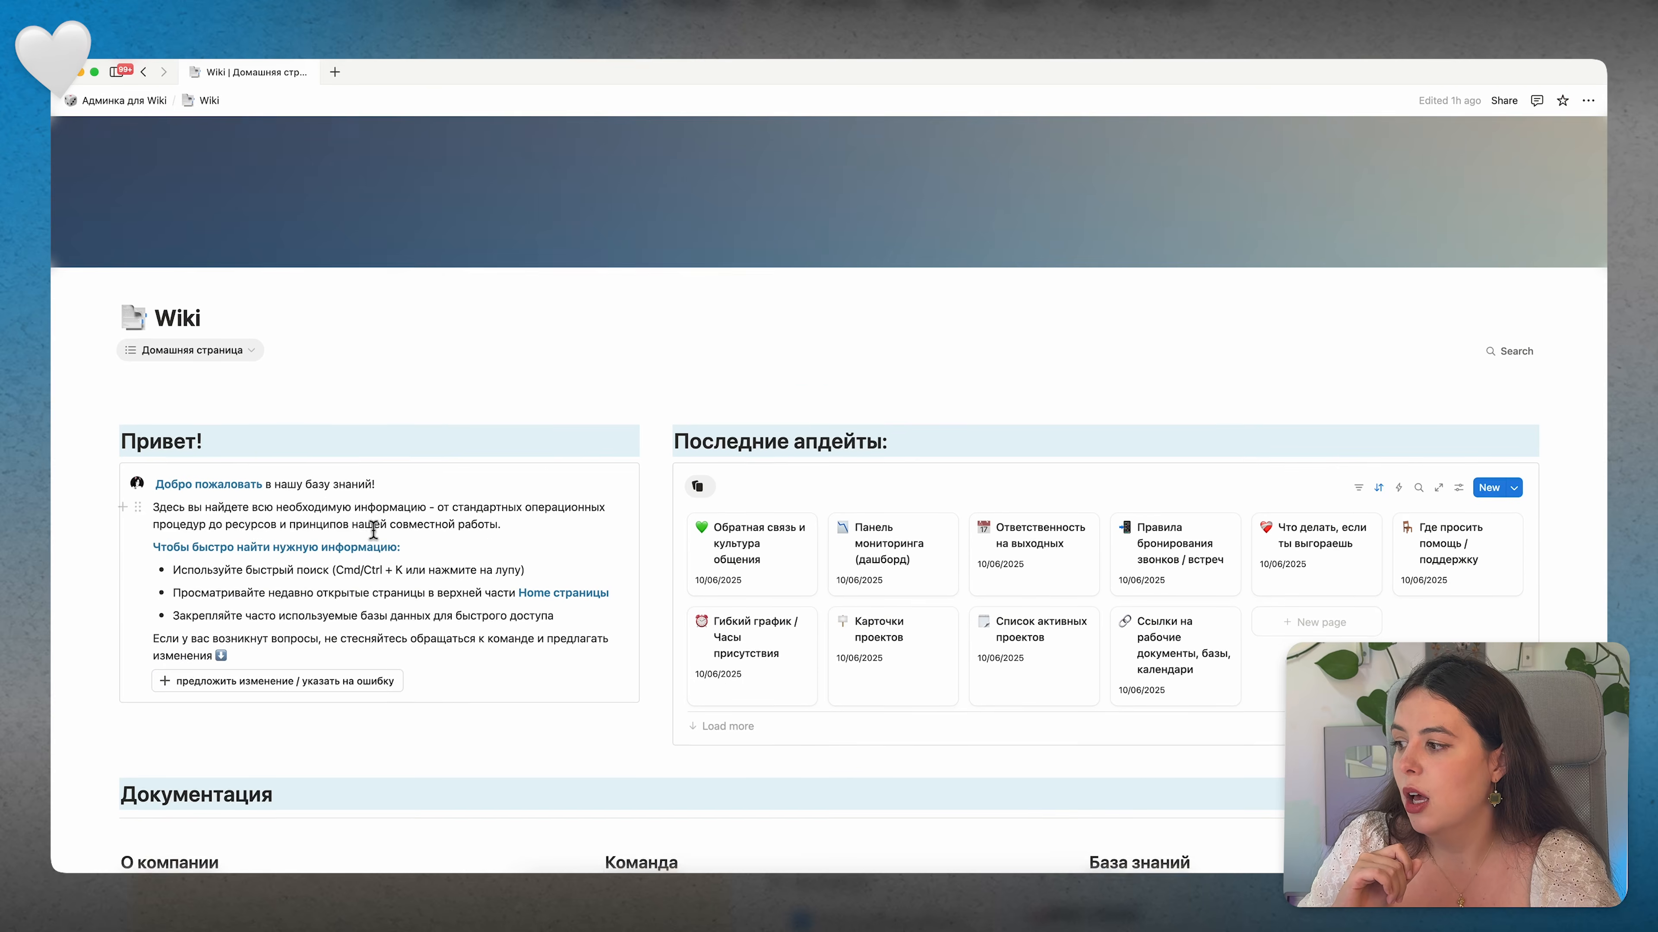
click(259, 570)
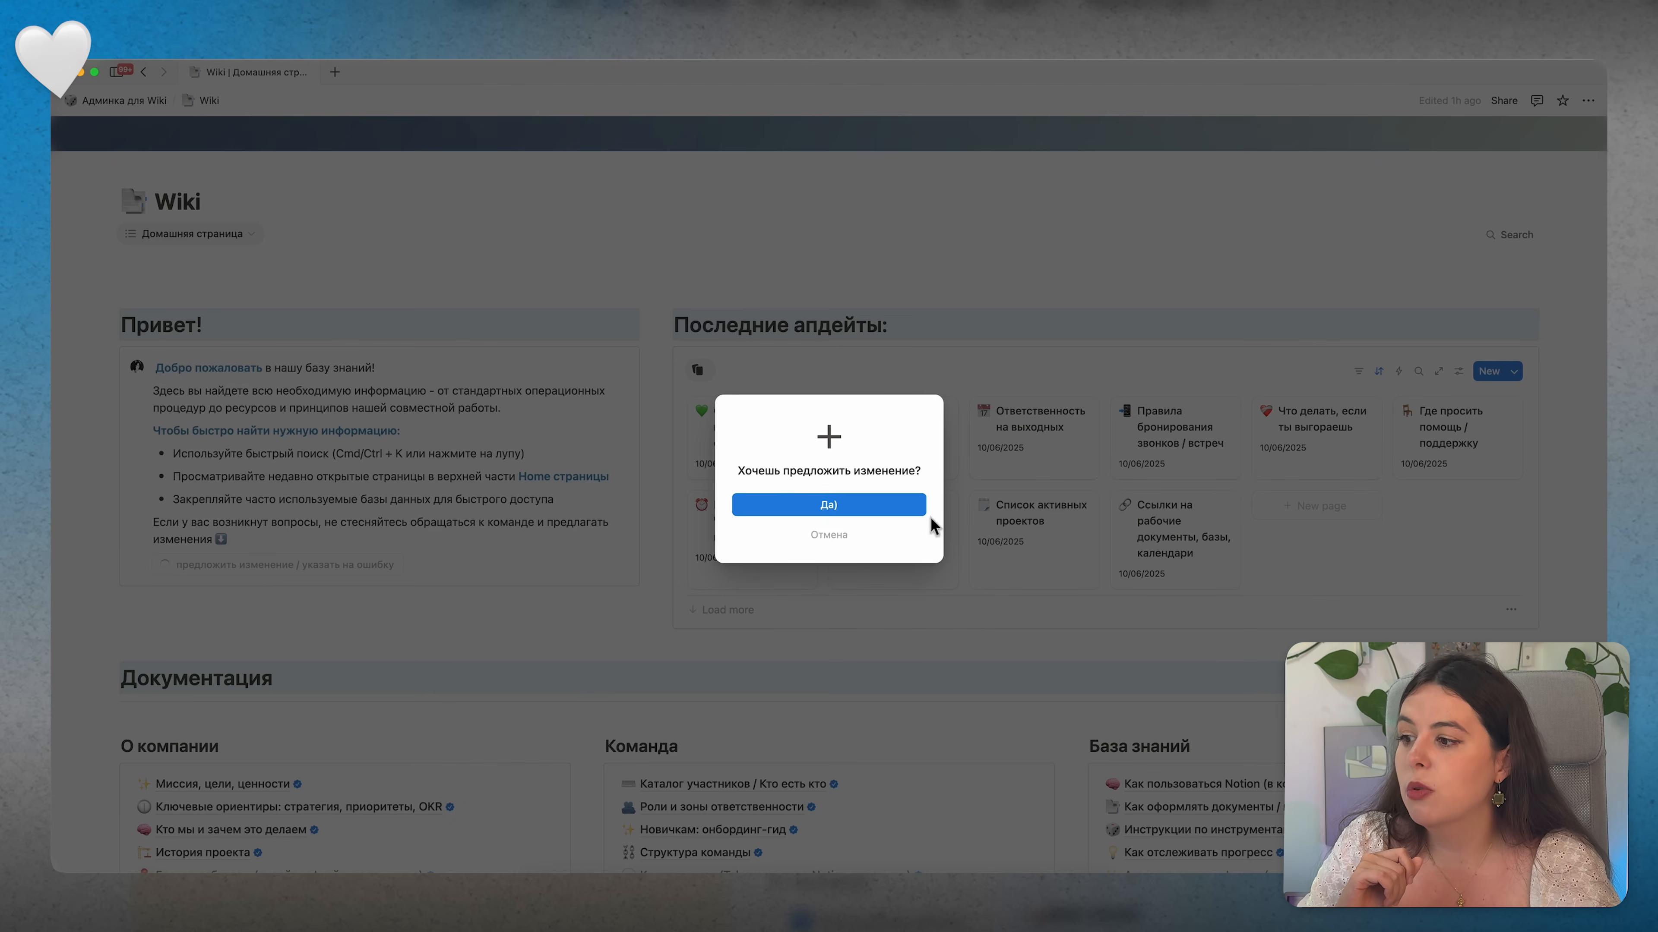
click(889, 507)
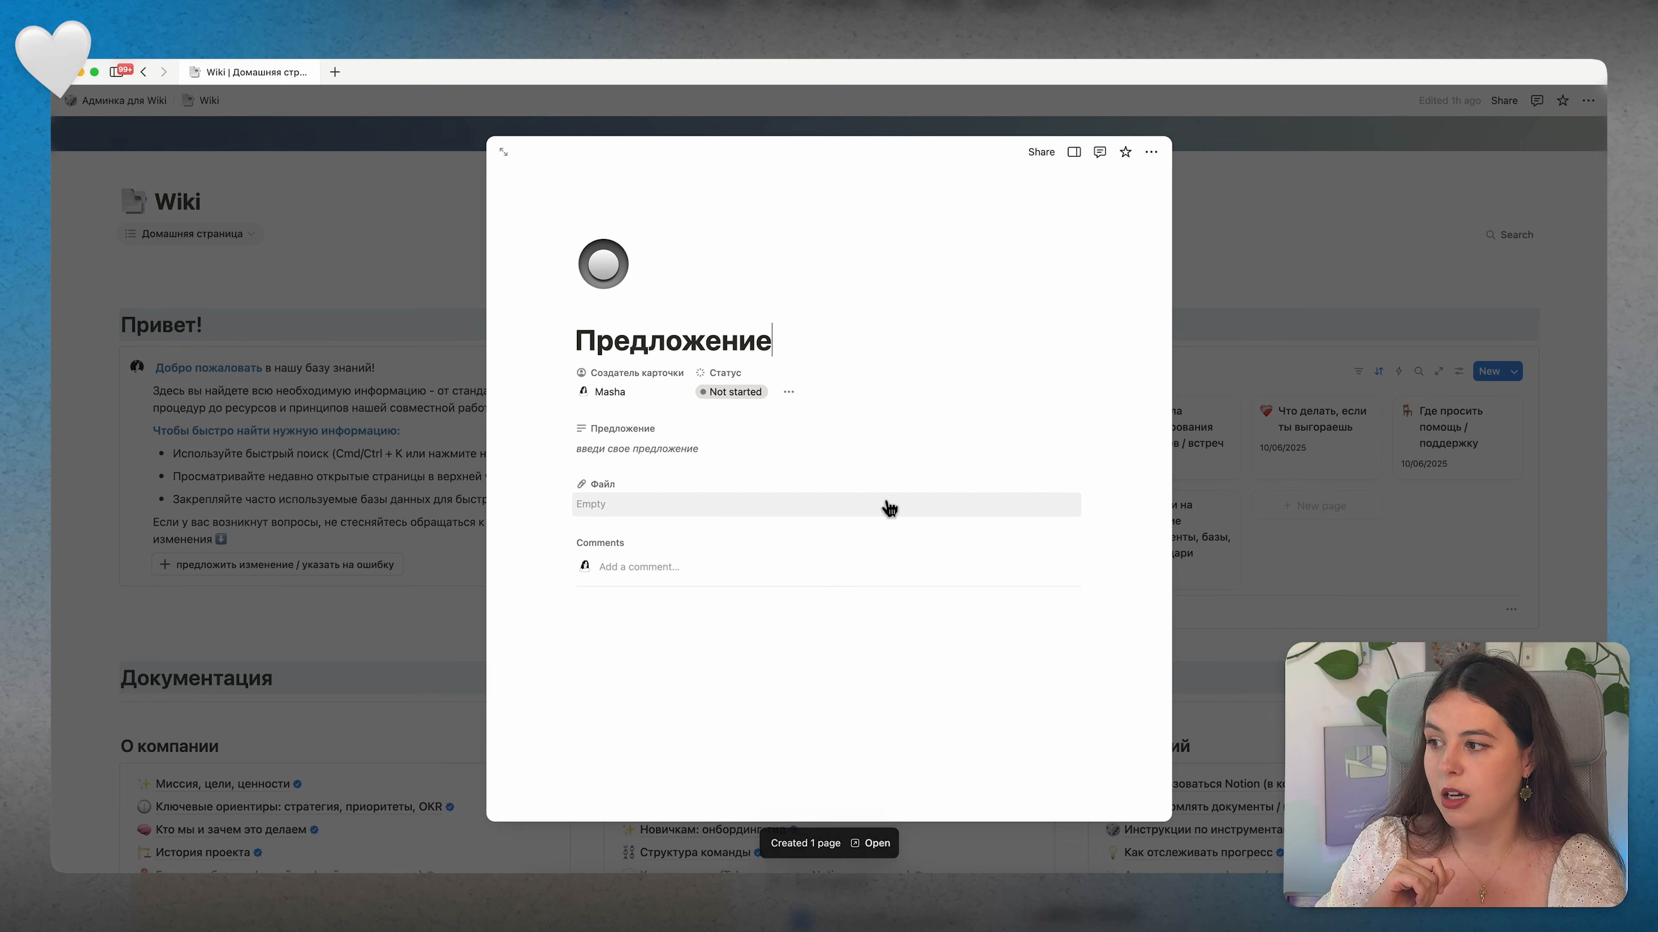
triple_click(680, 449)
click(785, 510)
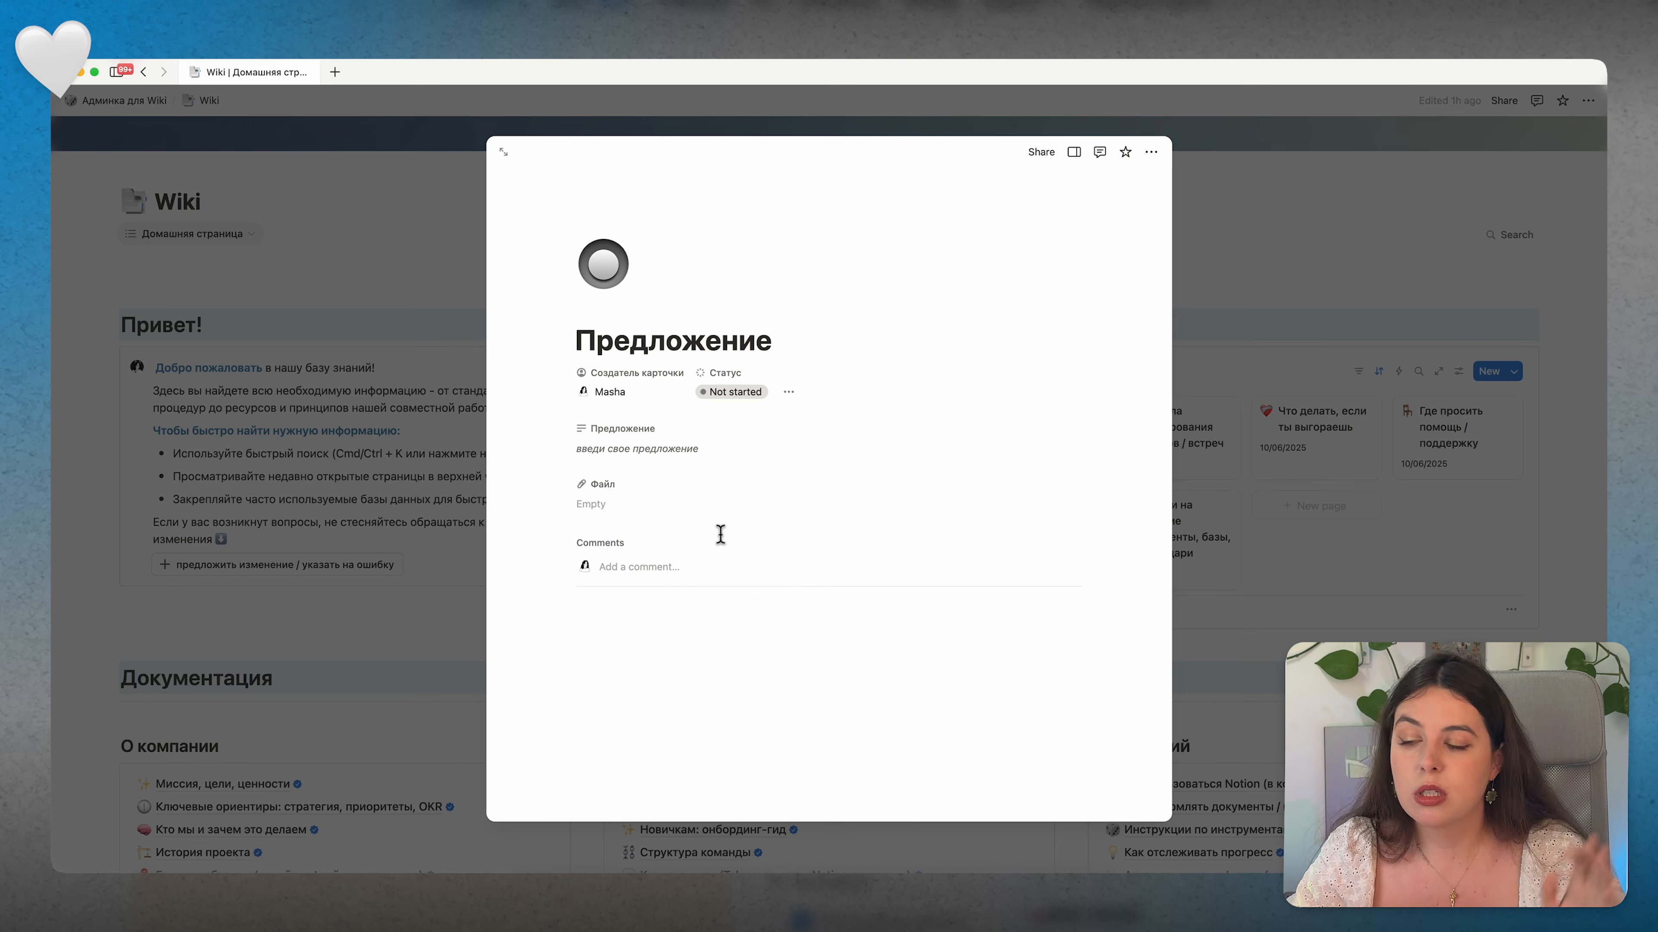
click(1271, 616)
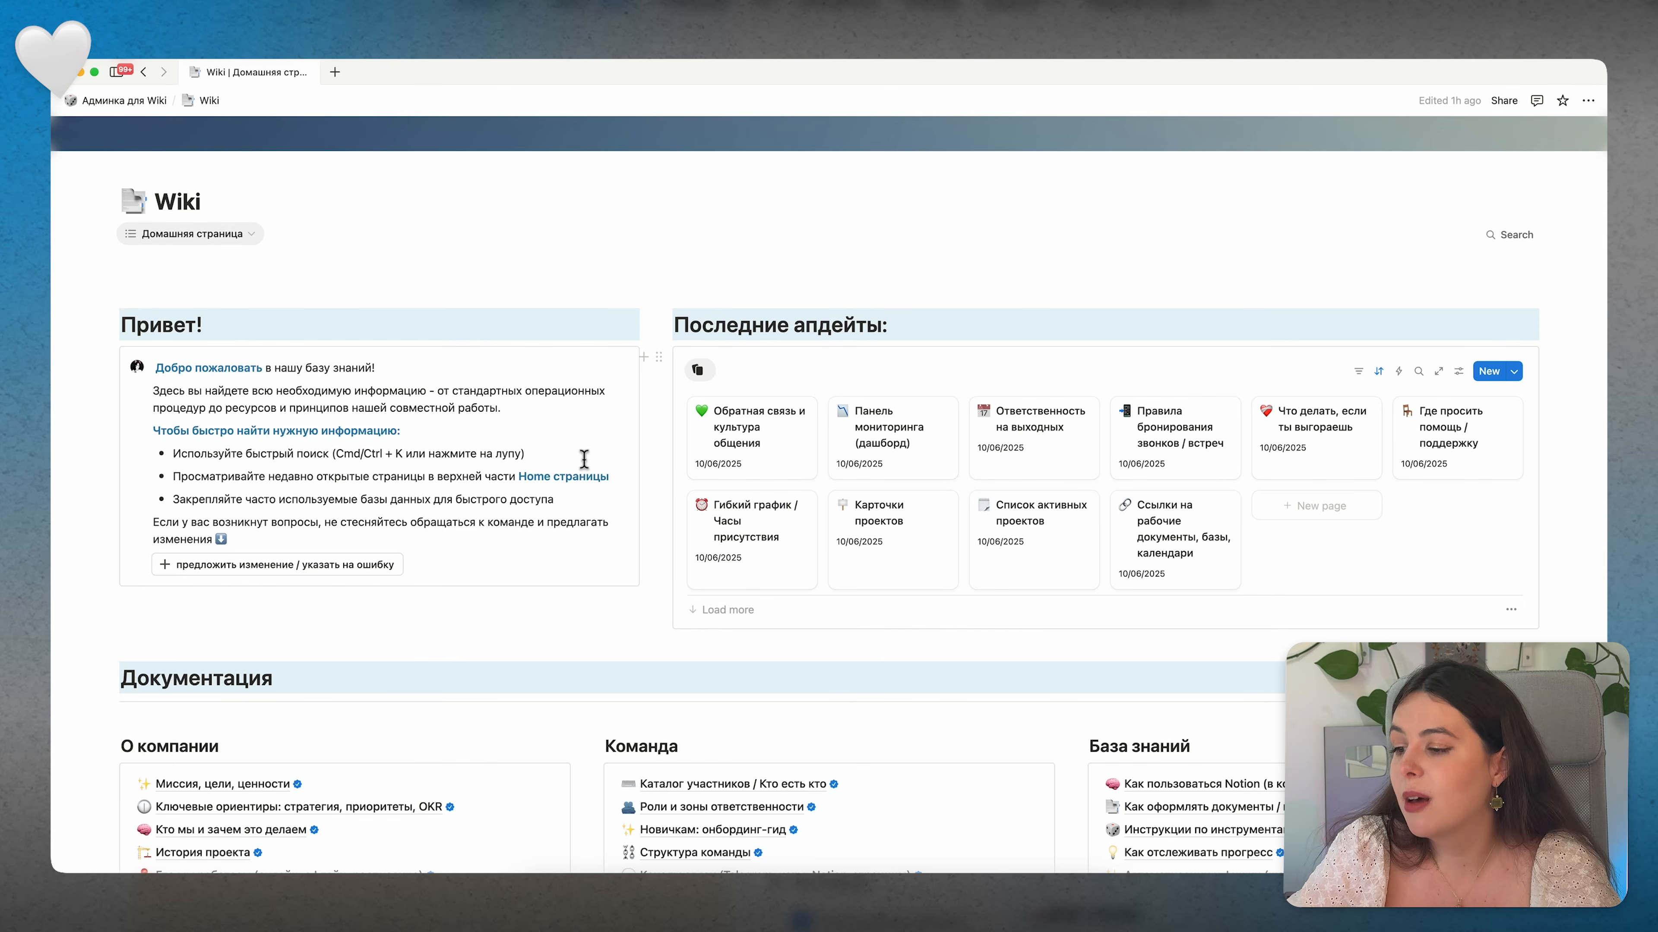
Step: On the "Админка для Wiki" page, set the Предложение entry's status to Done and return to the Wiki page
click(121, 99)
scroll(596, 470, down, 1)
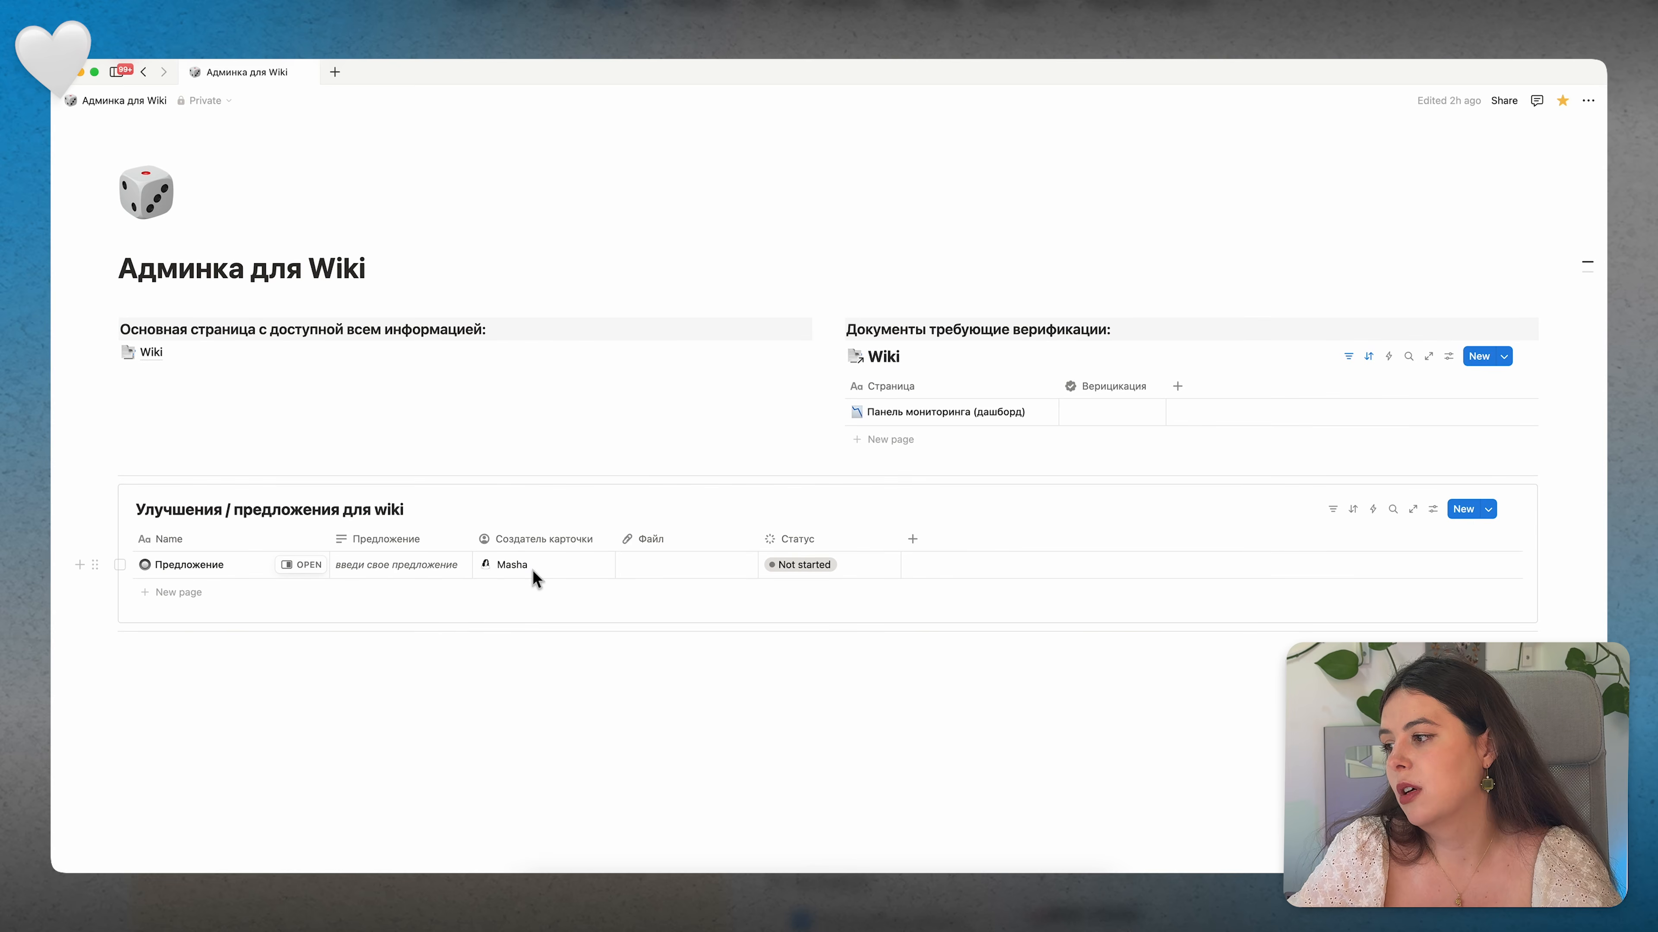
click(805, 573)
click(816, 720)
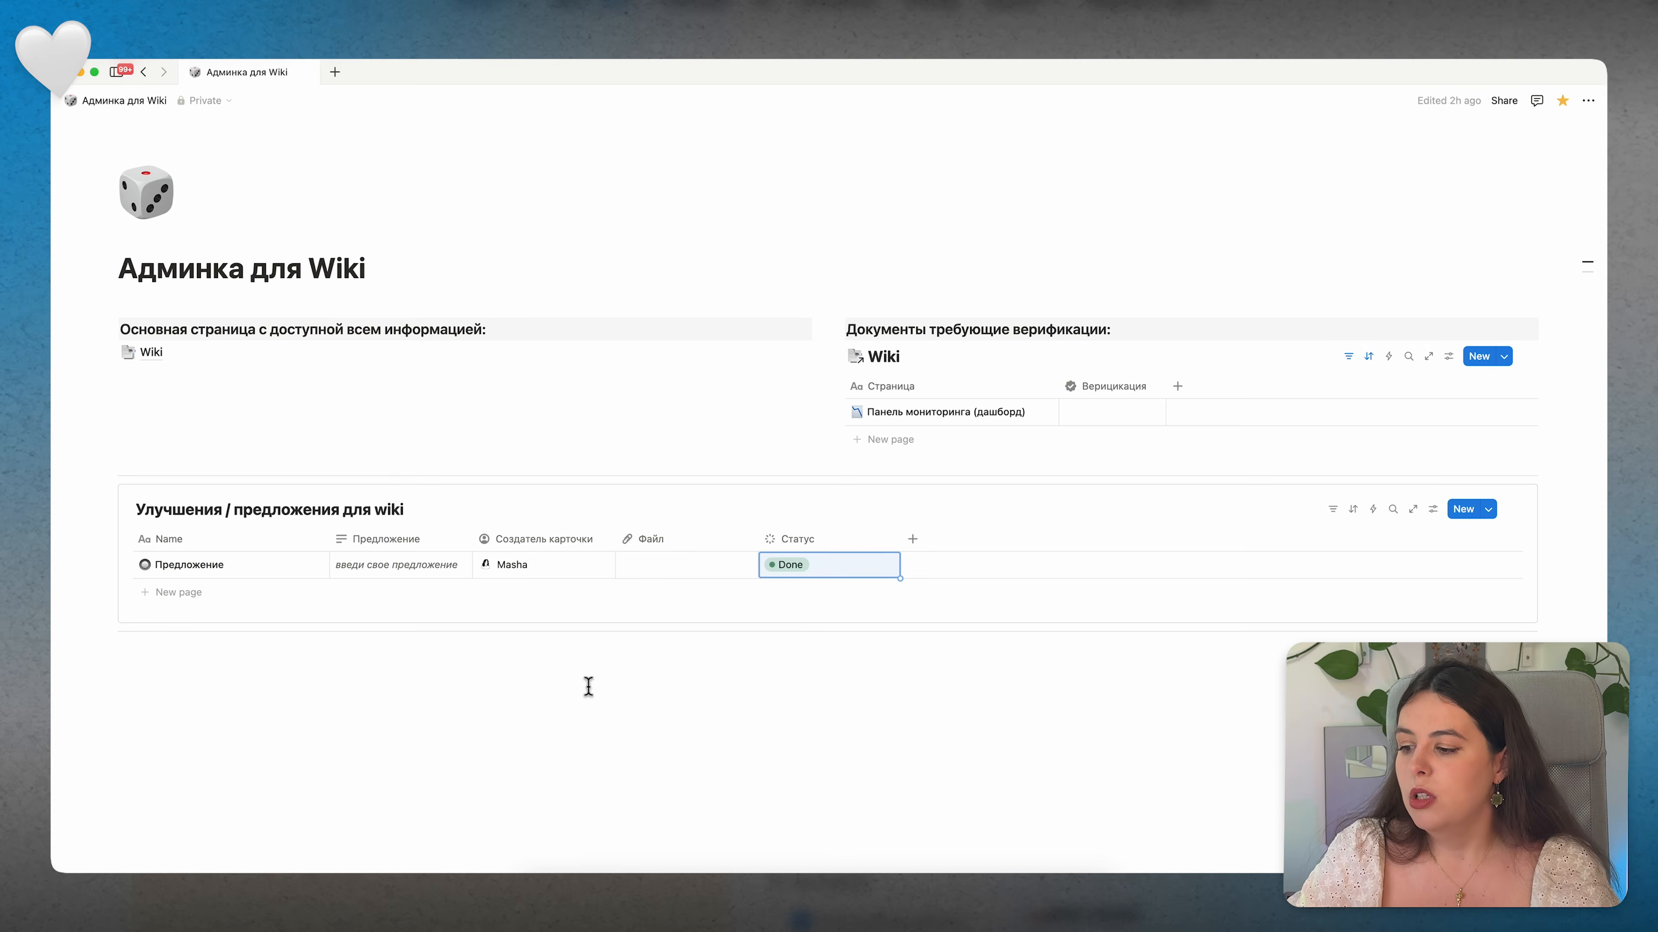
scroll(588, 685, up, 1)
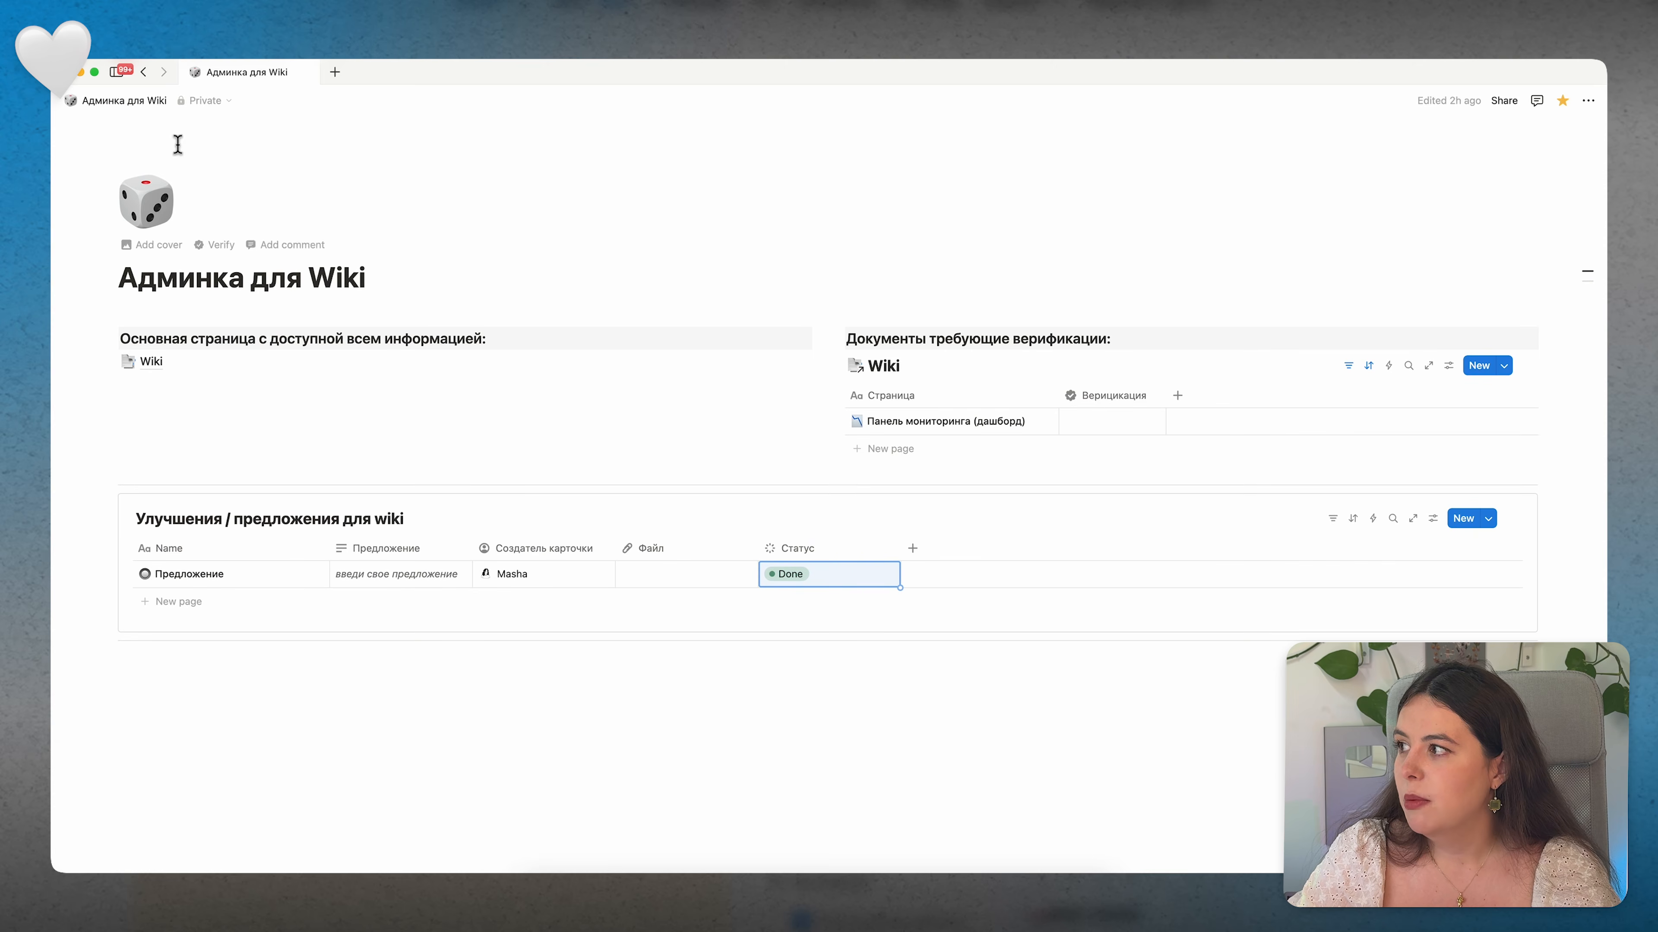
click(143, 71)
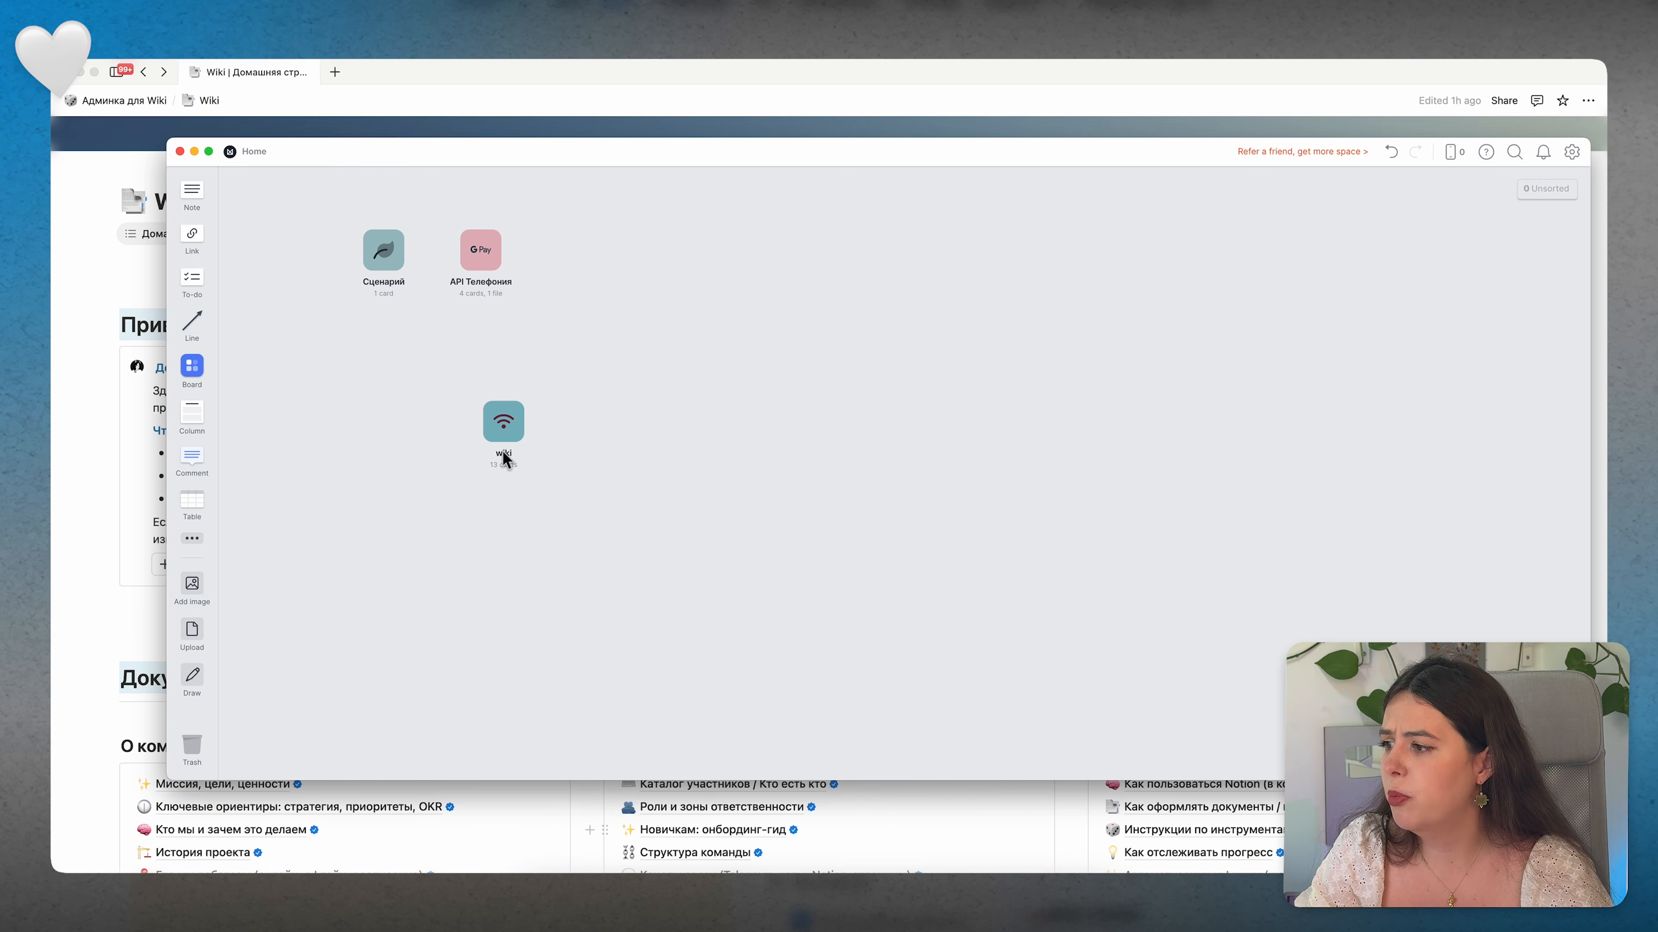
Step: Switch to Milanote, move the wiki board beside the "API Телефония" board, and open it to review its layout
drag(508, 446, 595, 283)
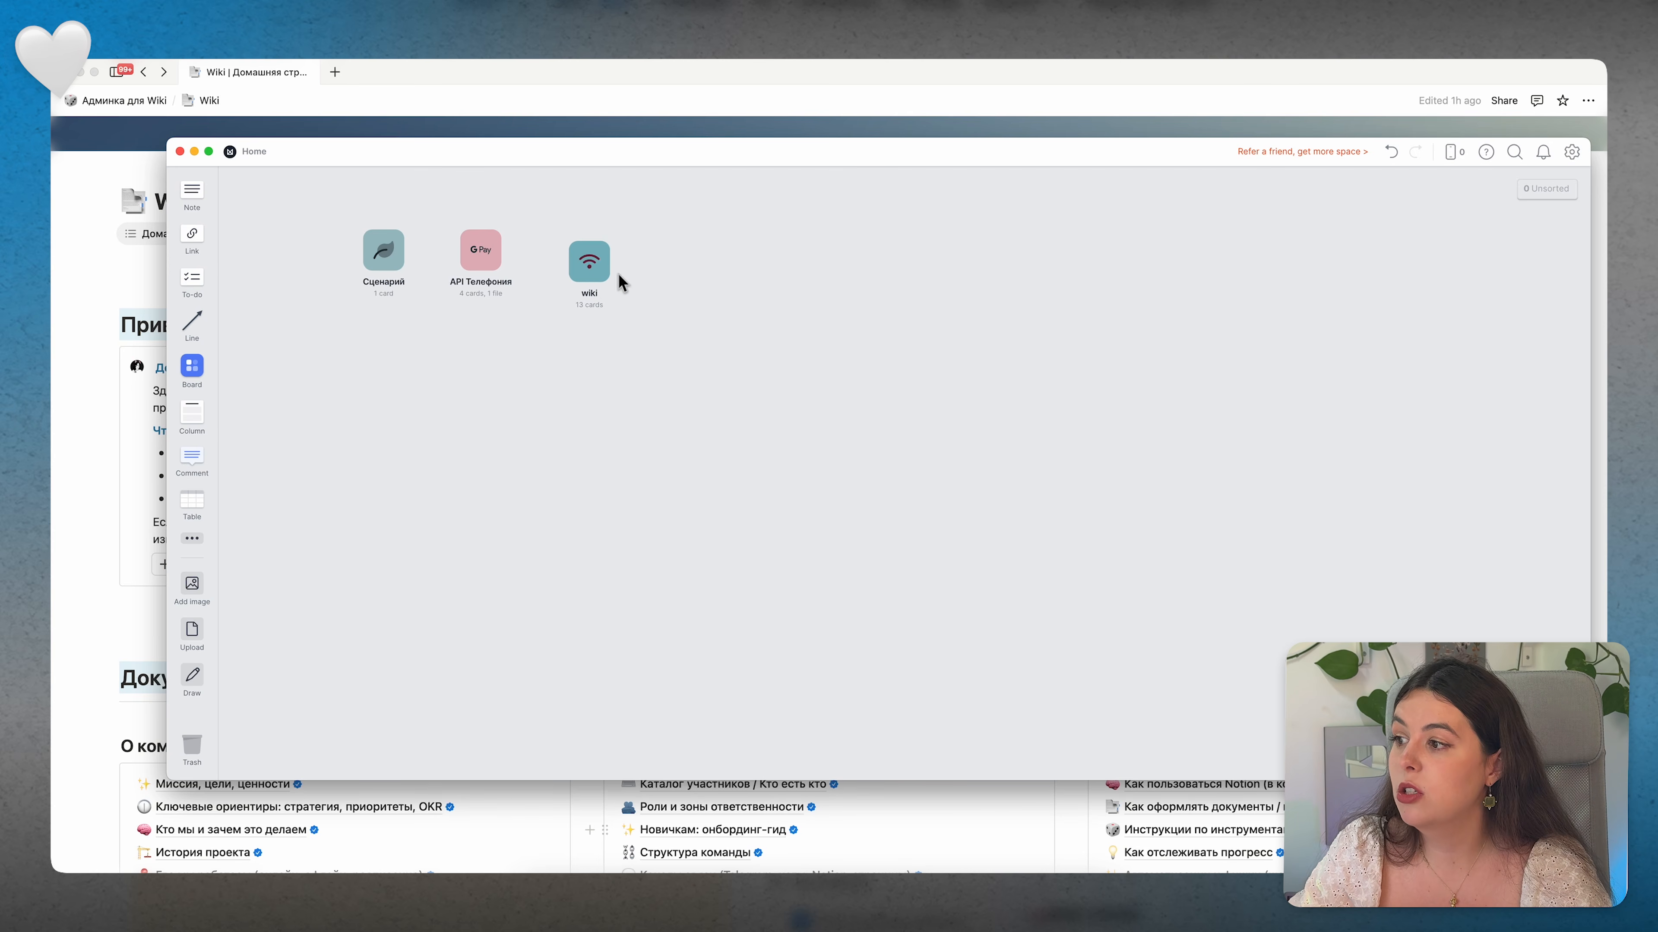
click(596, 281)
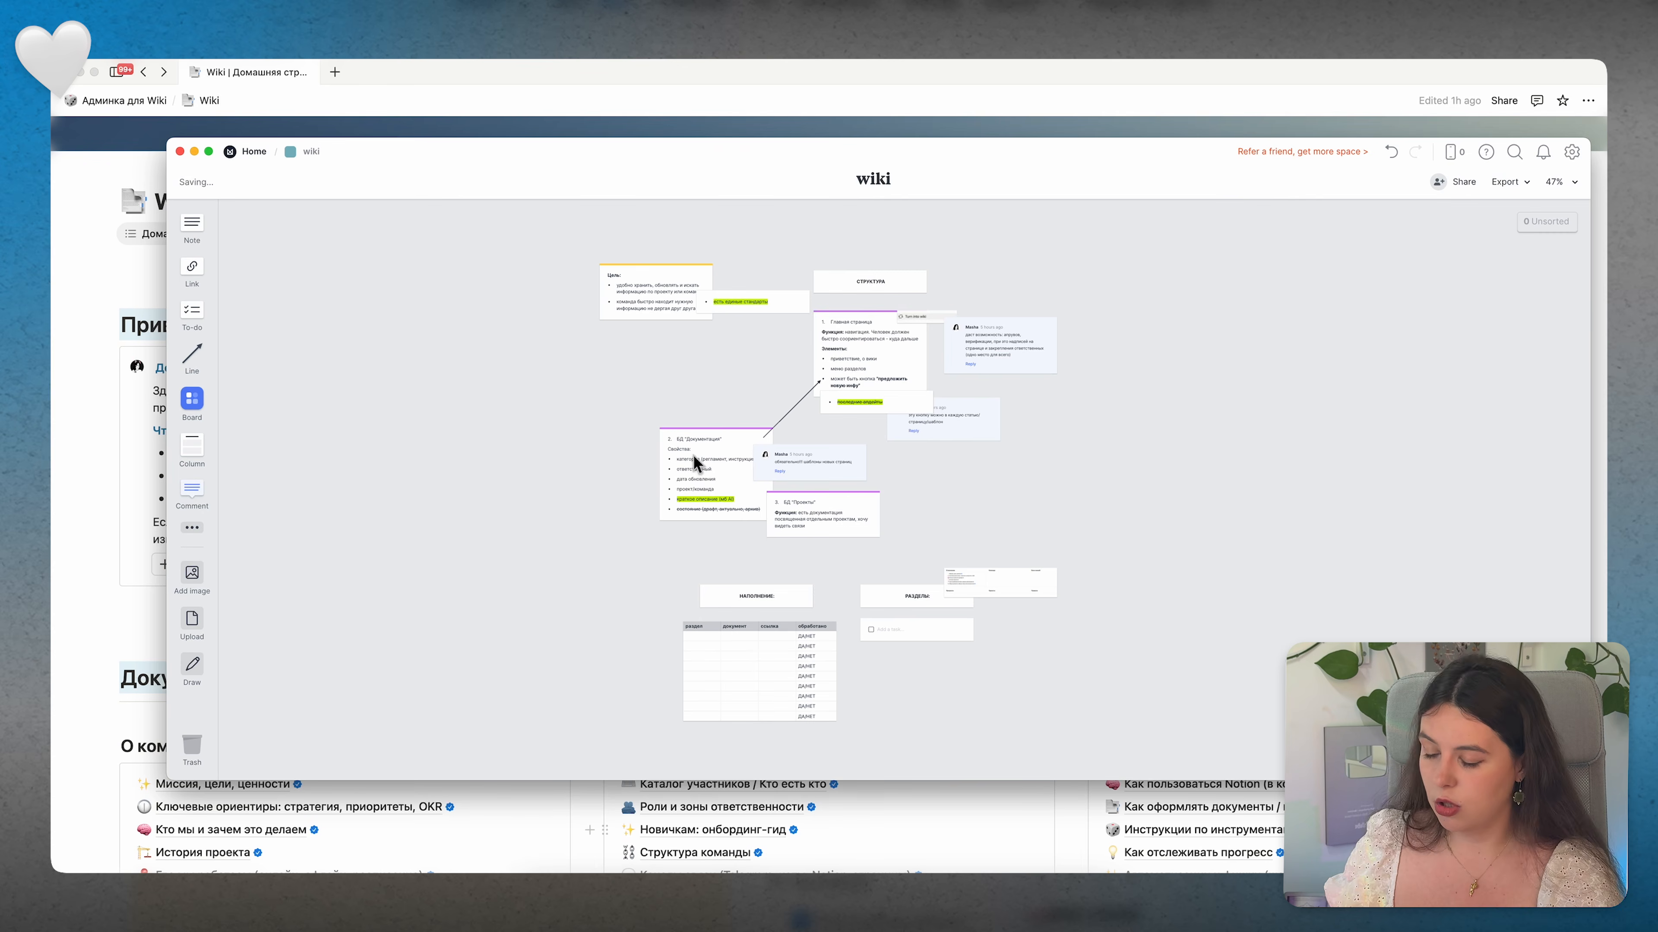
scroll(846, 626, up, 10)
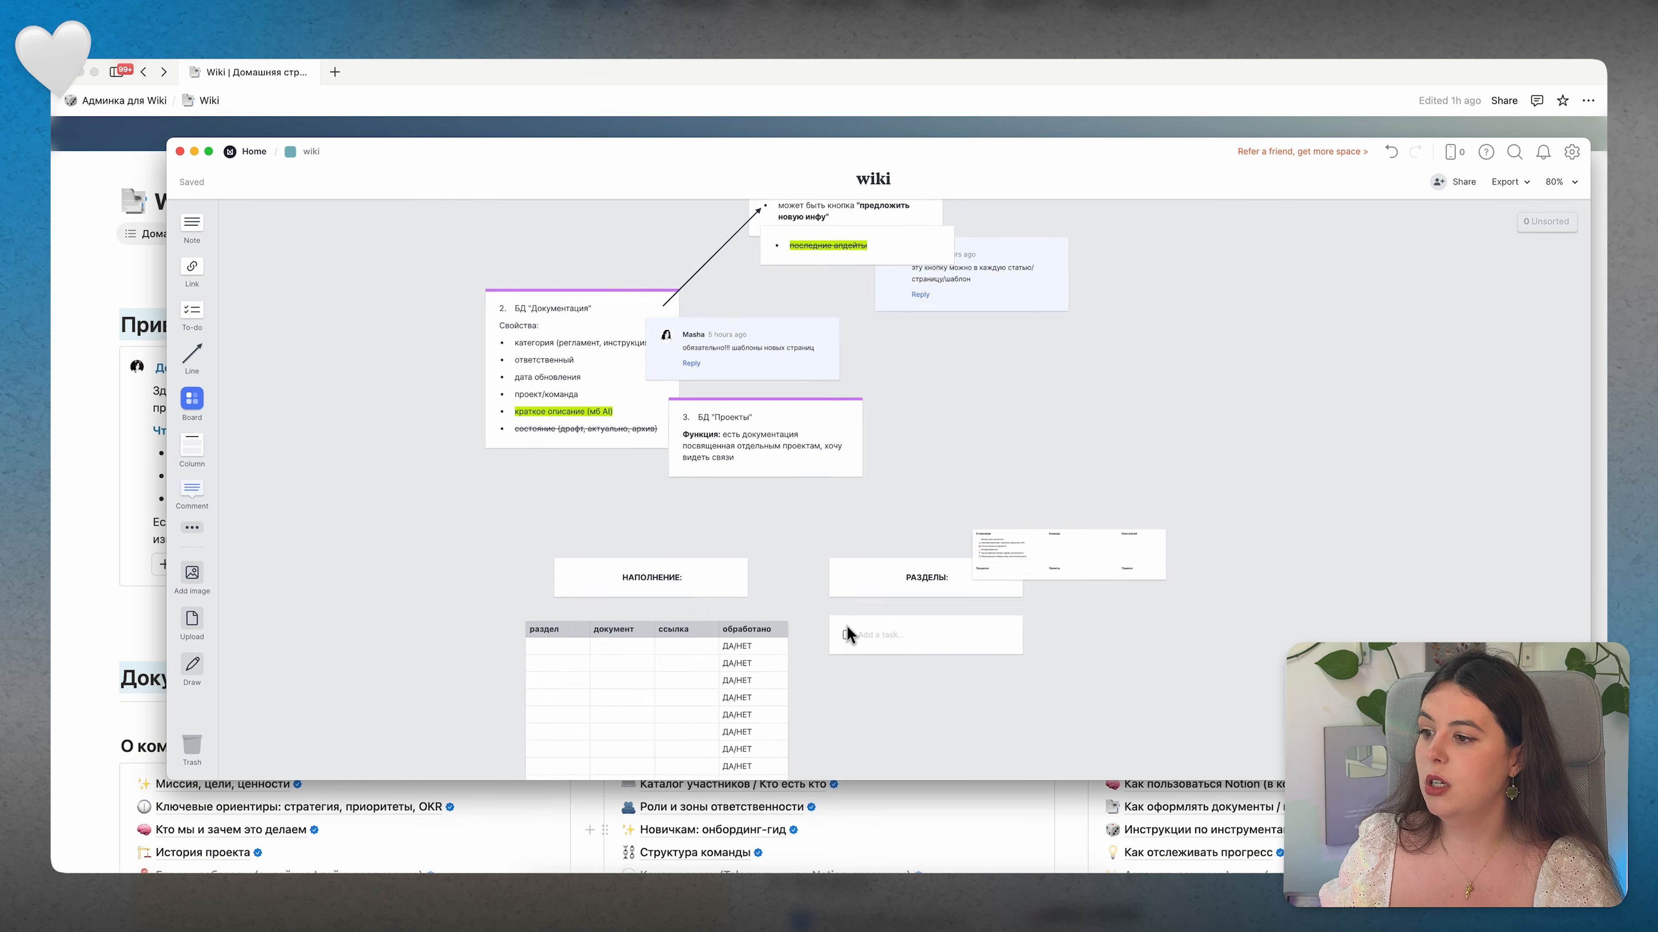
scroll(846, 626, down, 8)
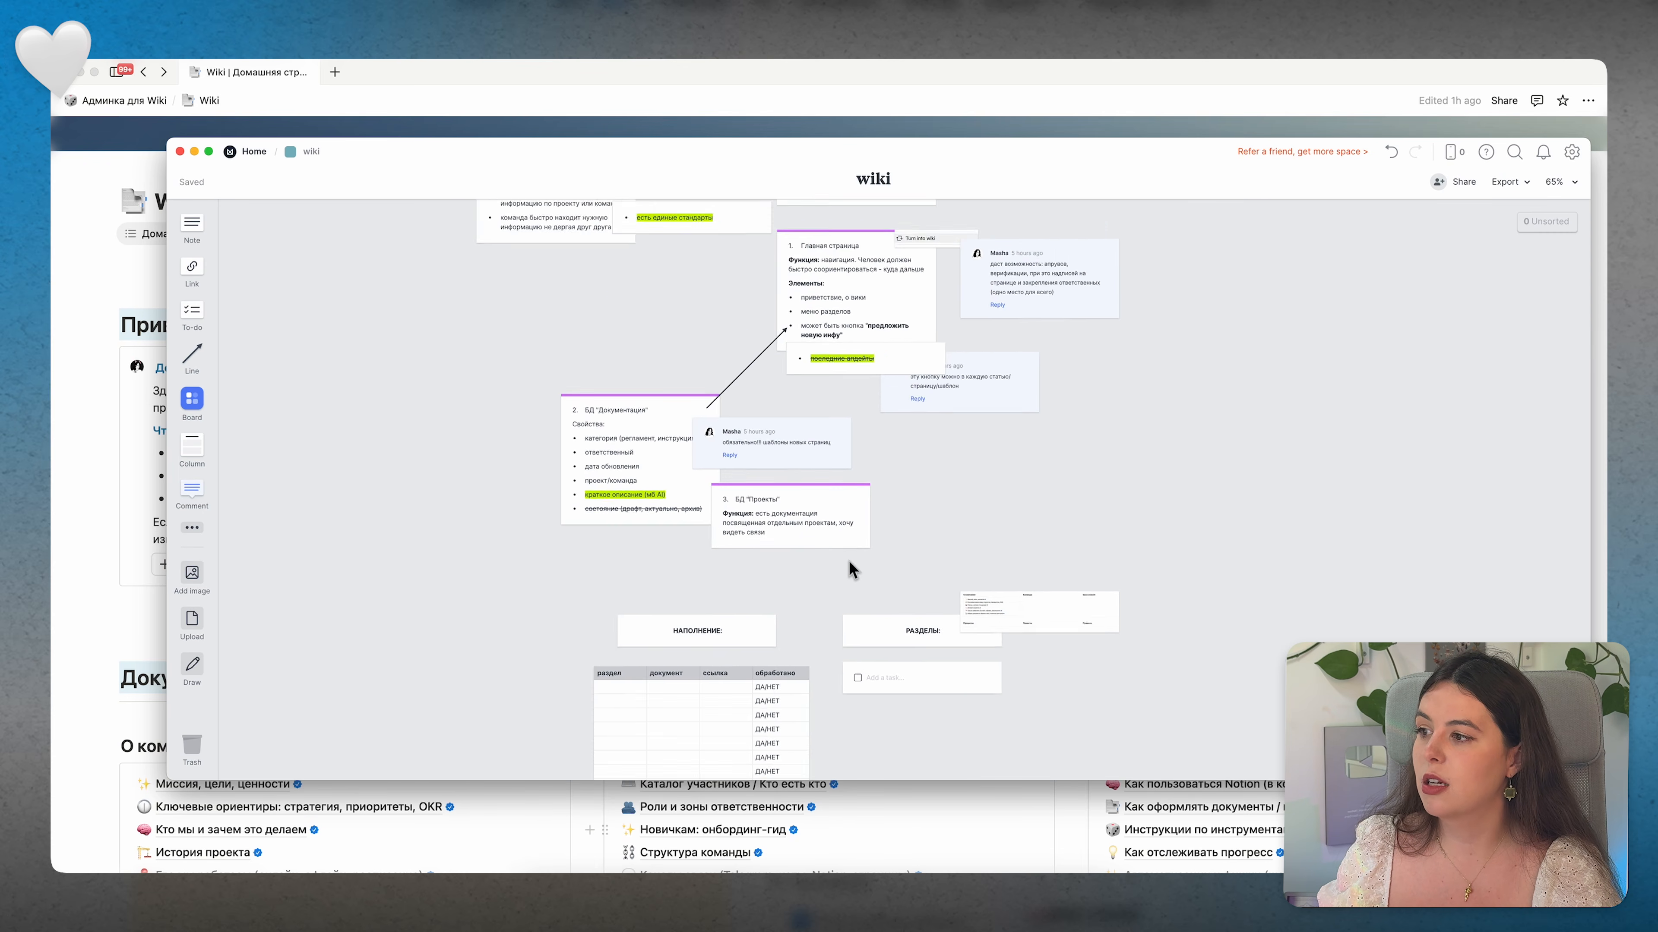
Step: Add a note to the upper part of the empty wiki board with the bold heading "Цель:"
click(900, 837)
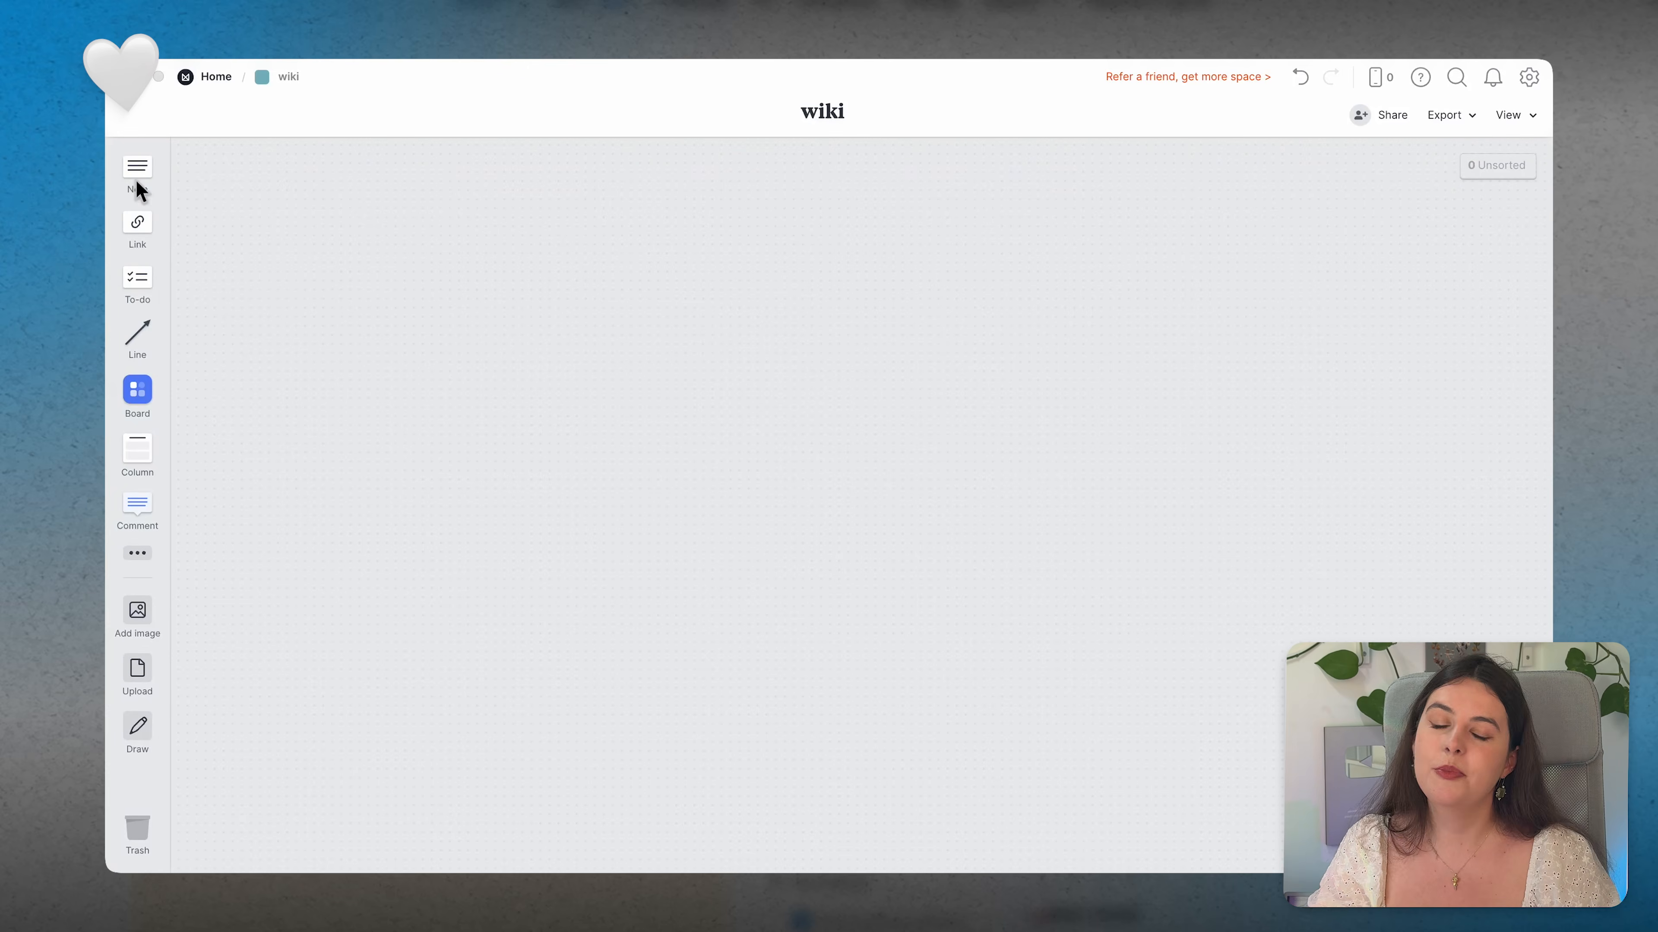
click(145, 191)
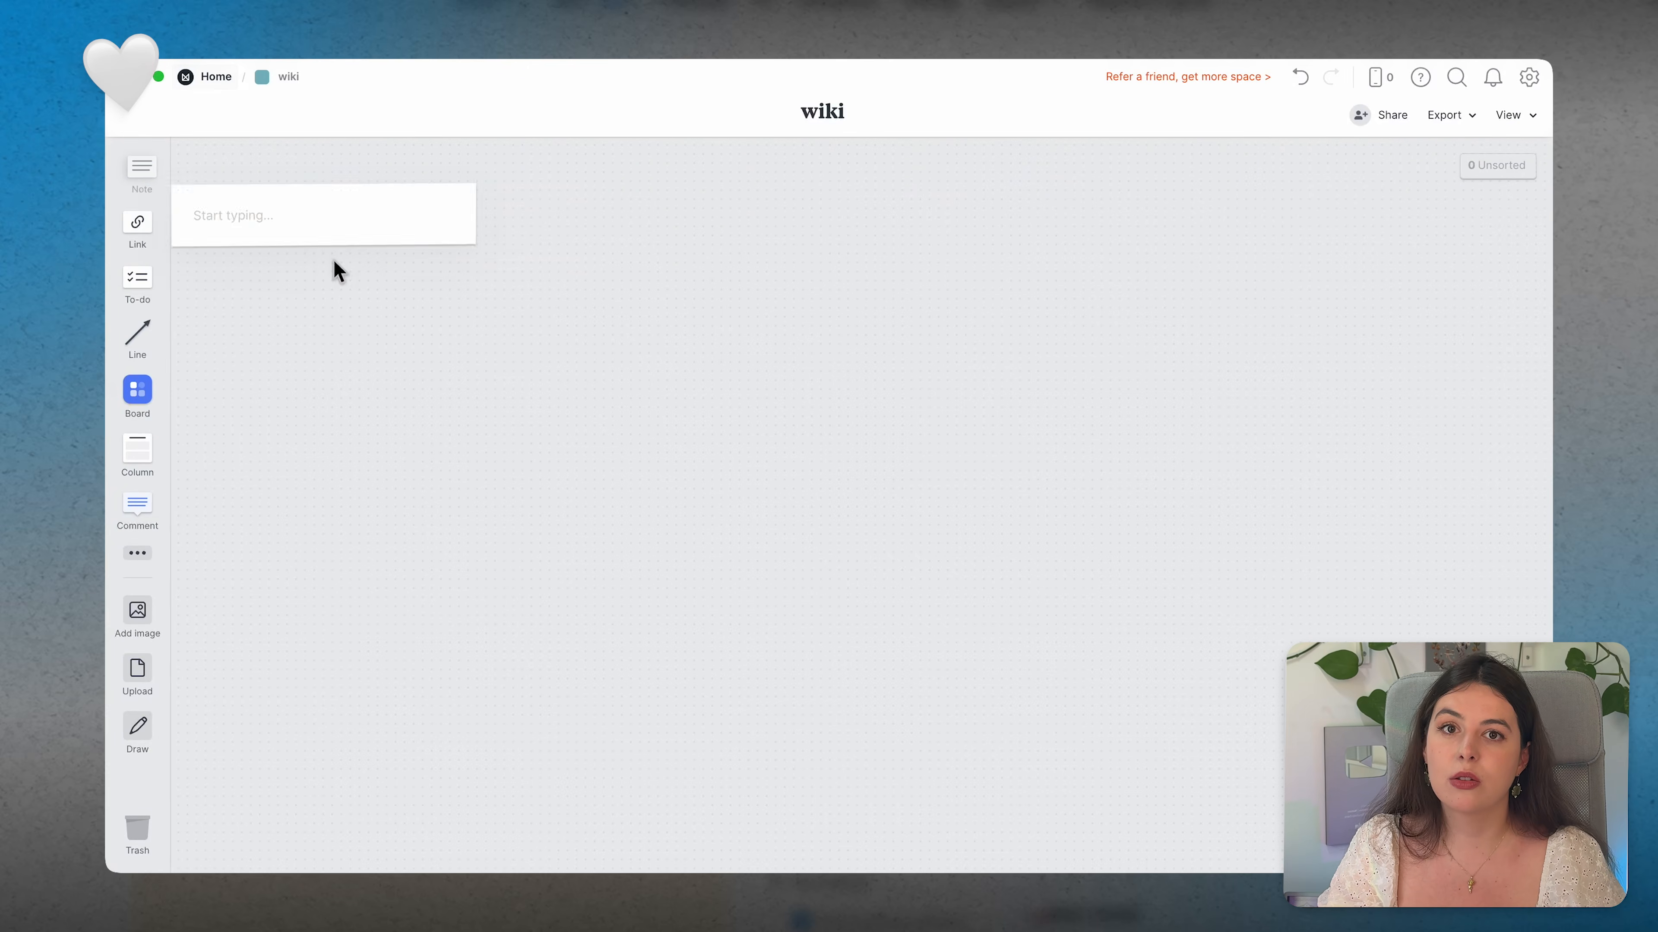
drag(334, 261, 424, 299)
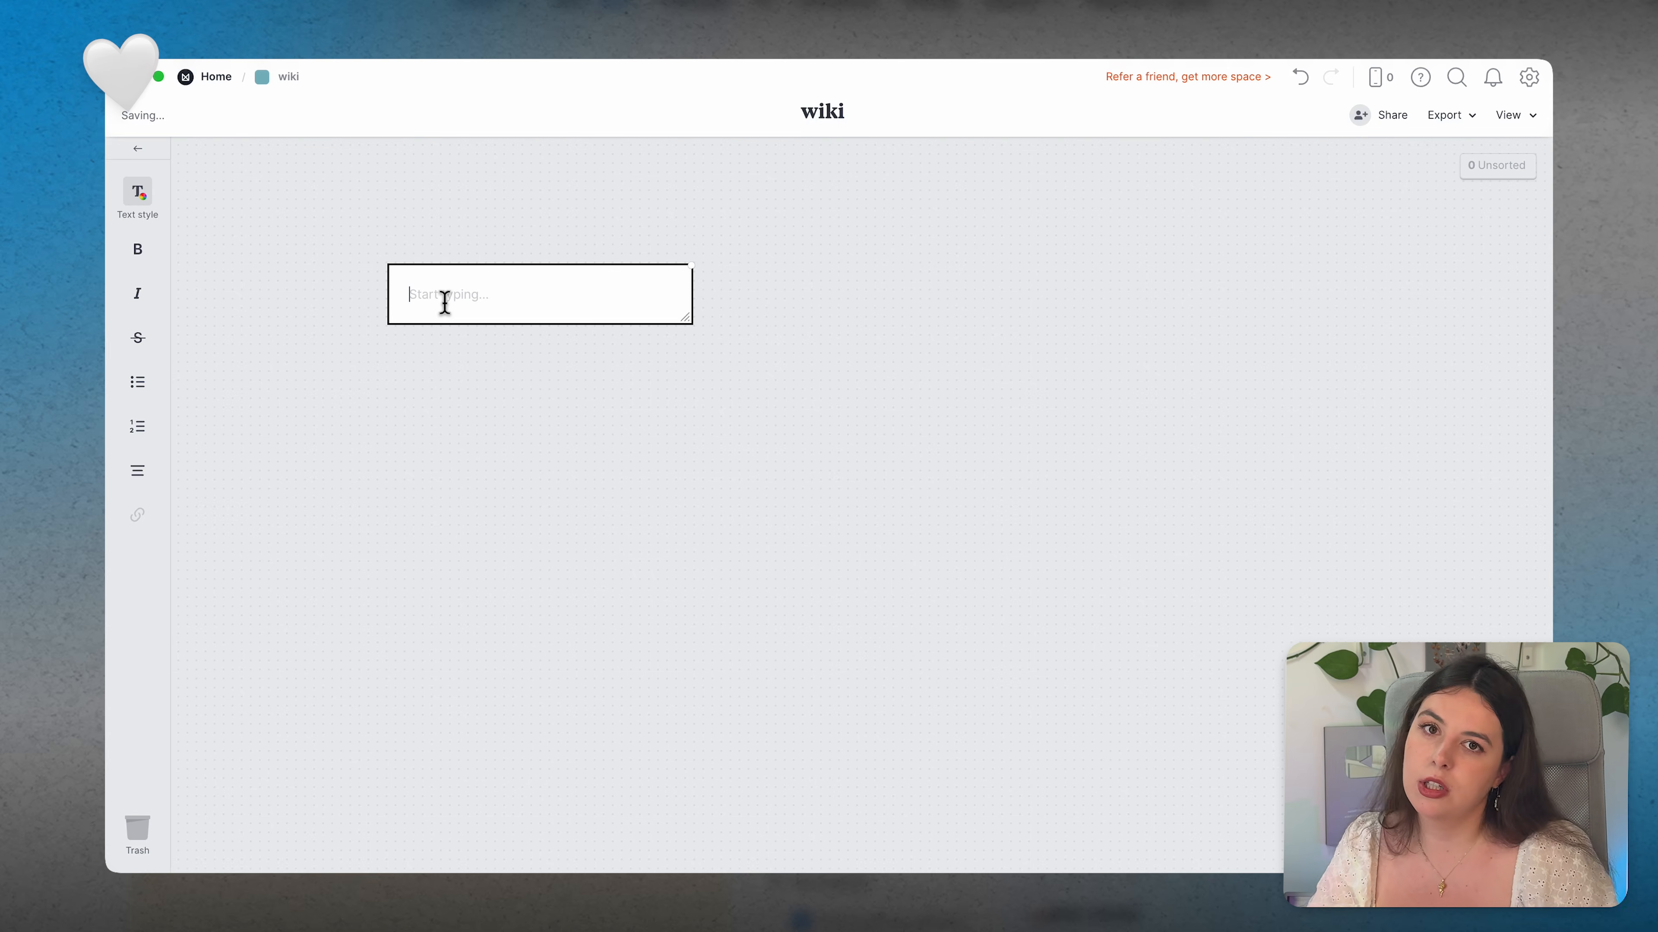
text(W)
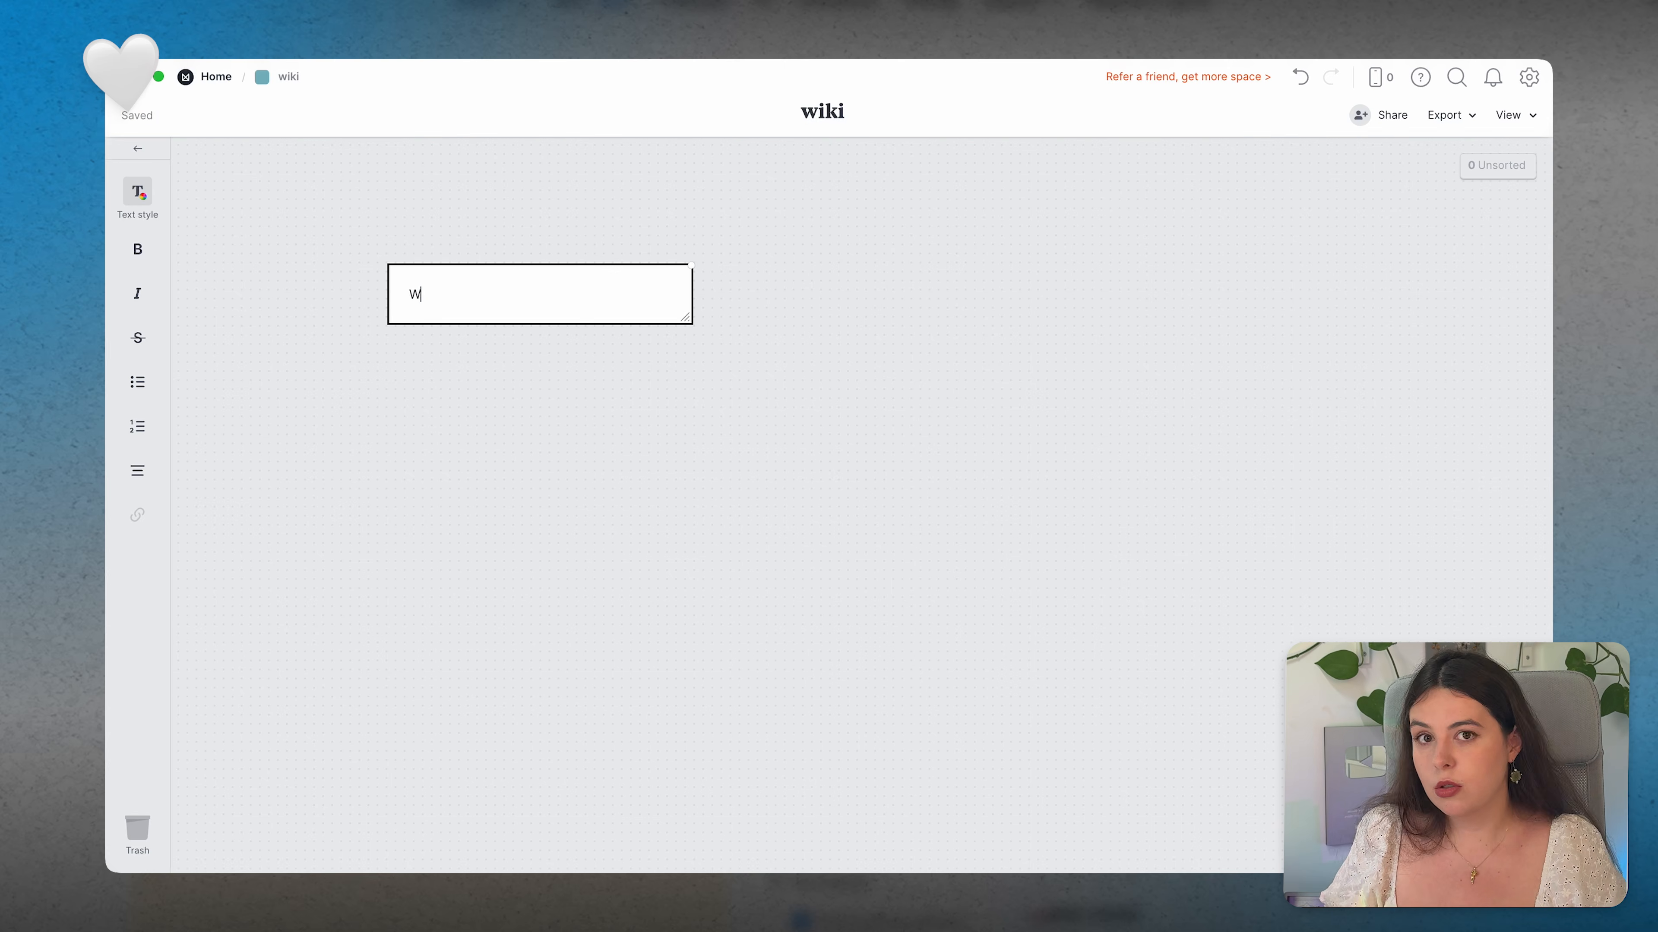
key(BackSpace)
text(Цу)
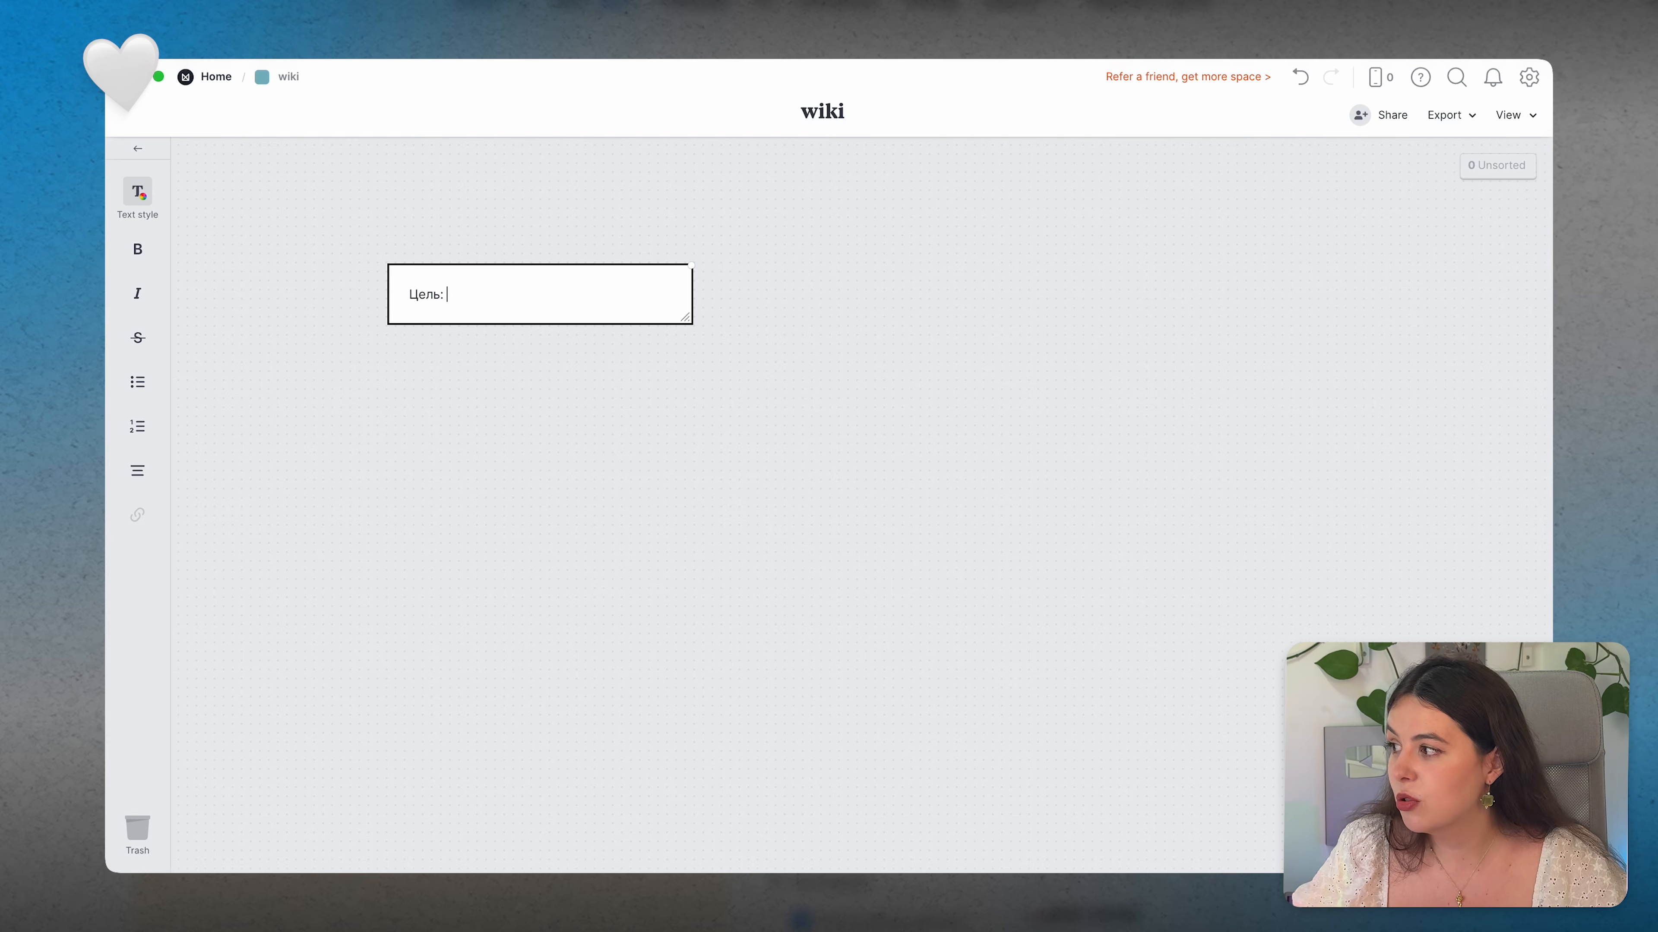
drag(459, 303, 403, 298)
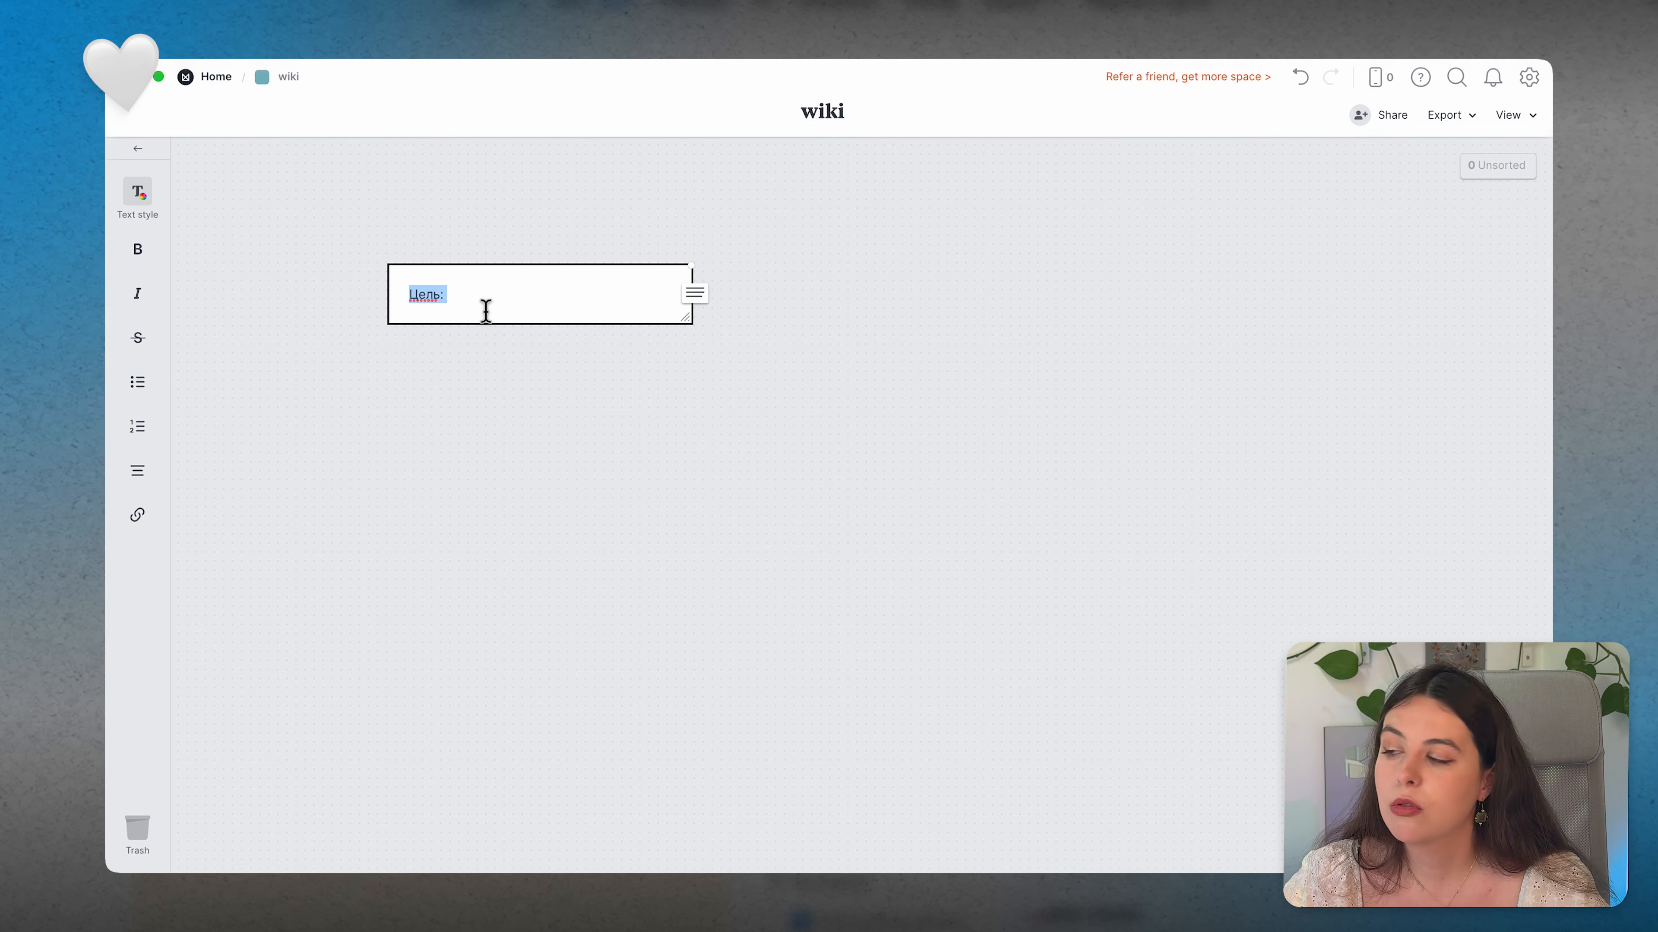
key(super+b)
click(525, 302)
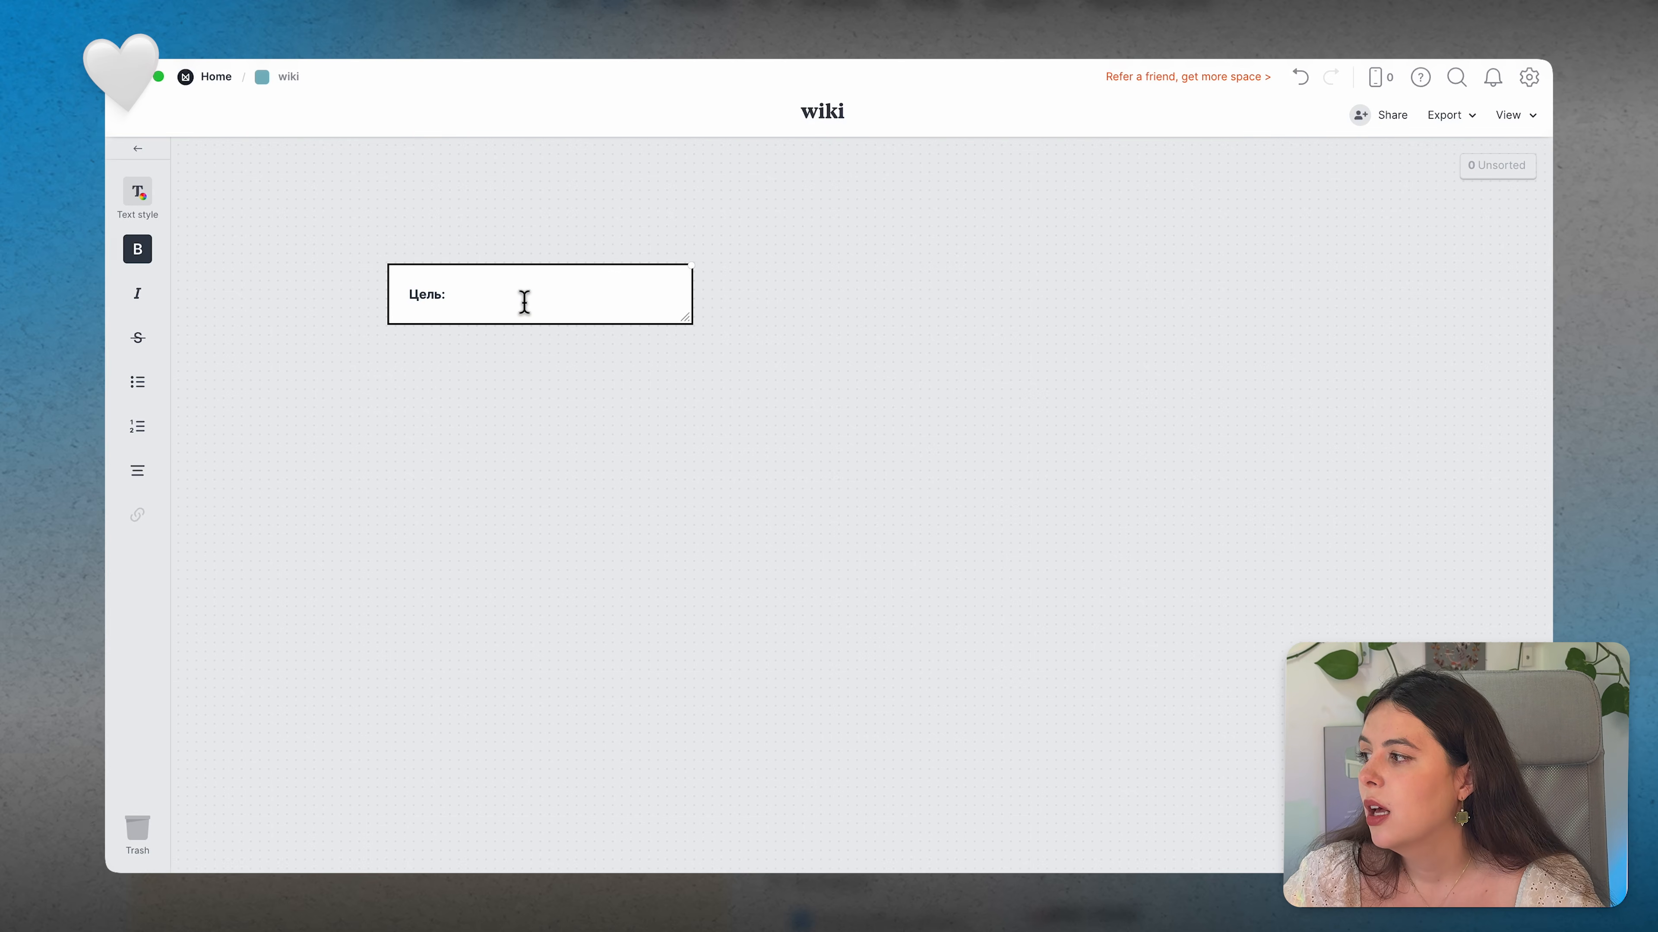
Step: Below the "Цель:" heading, add the dashed line "удобно хранить, обновлять и искать информацию по проекту или команде" in regular weight
key(Return)
text(-)
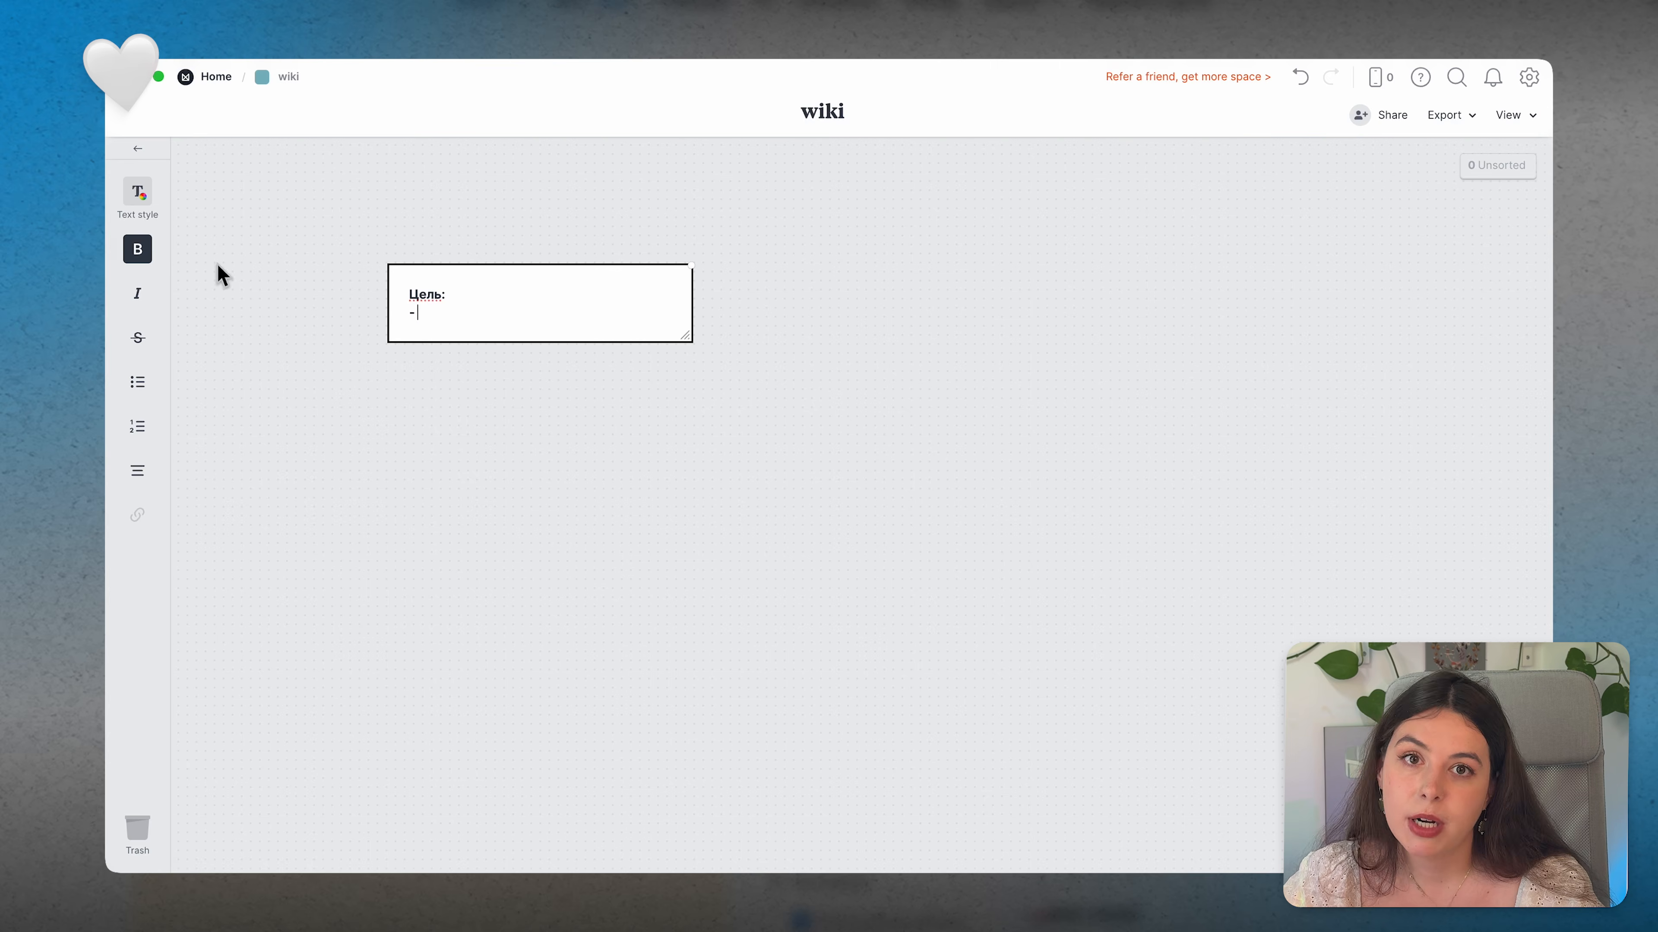
click(137, 249)
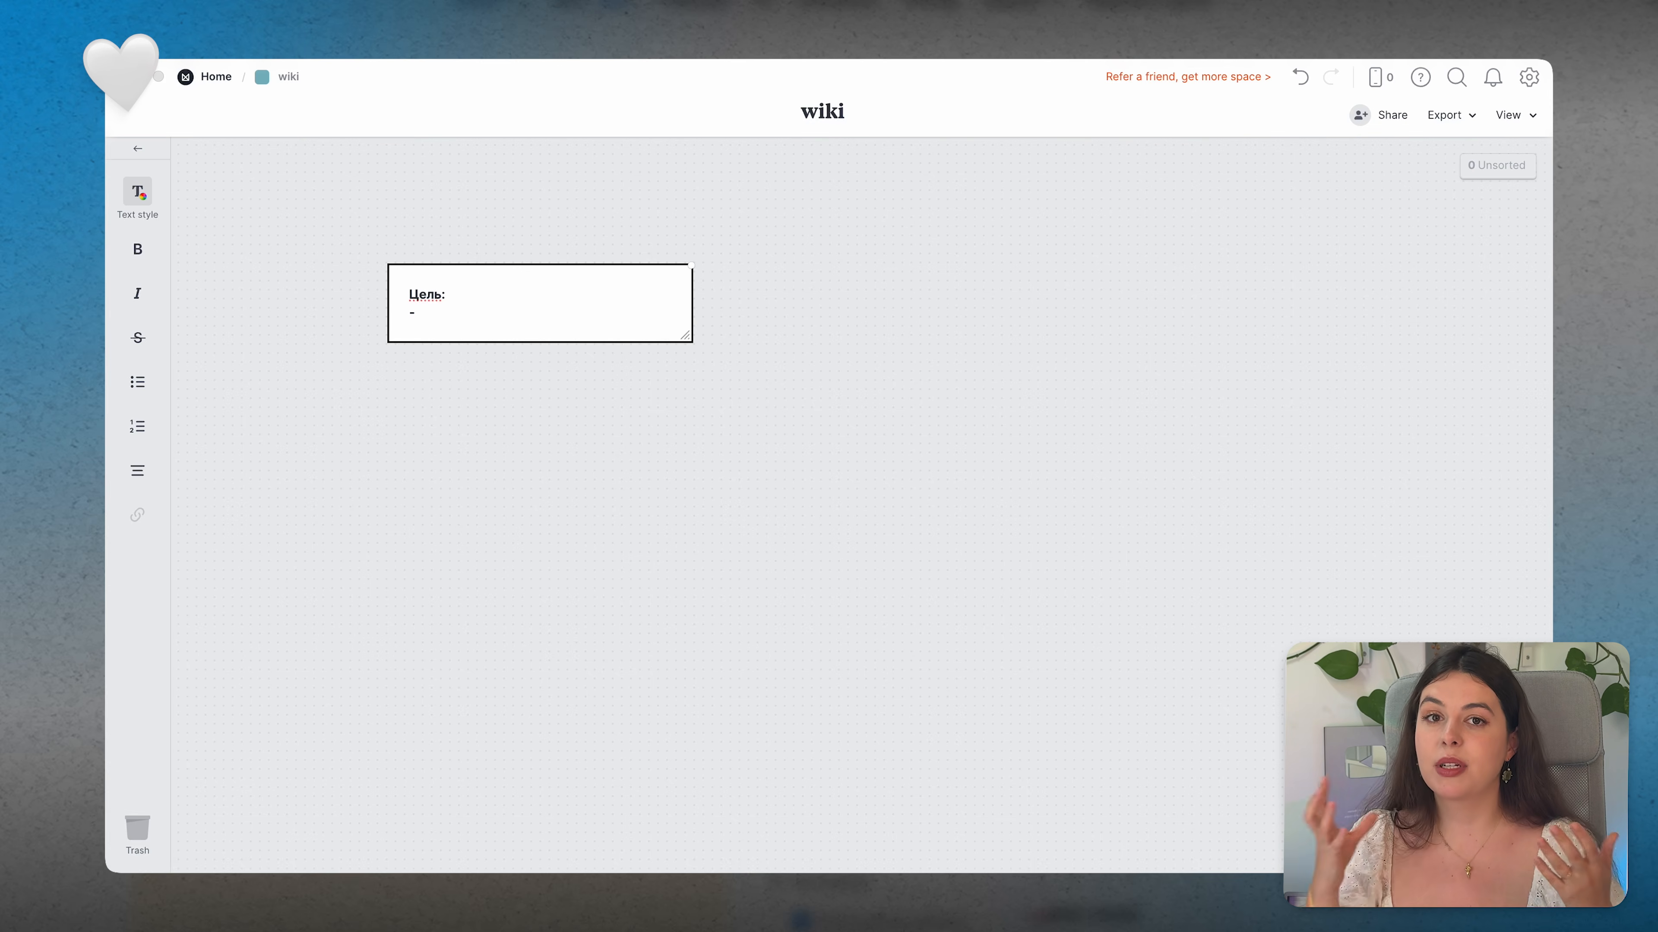
click(481, 321)
text(у)
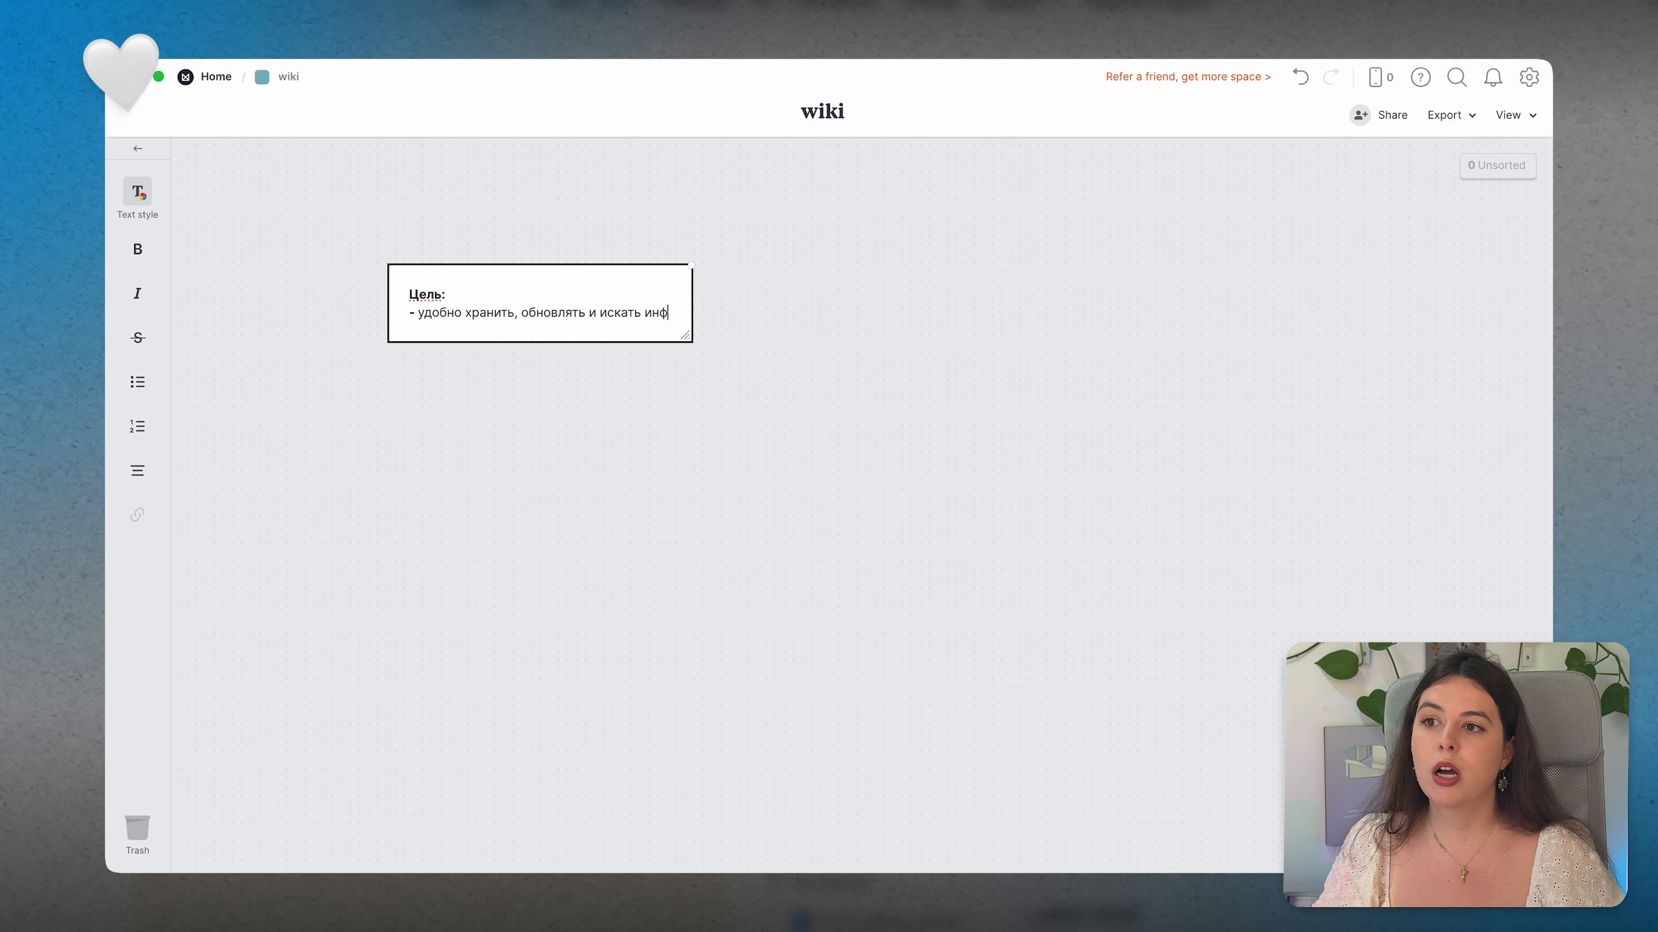
text(ормацию по проекту или команде)
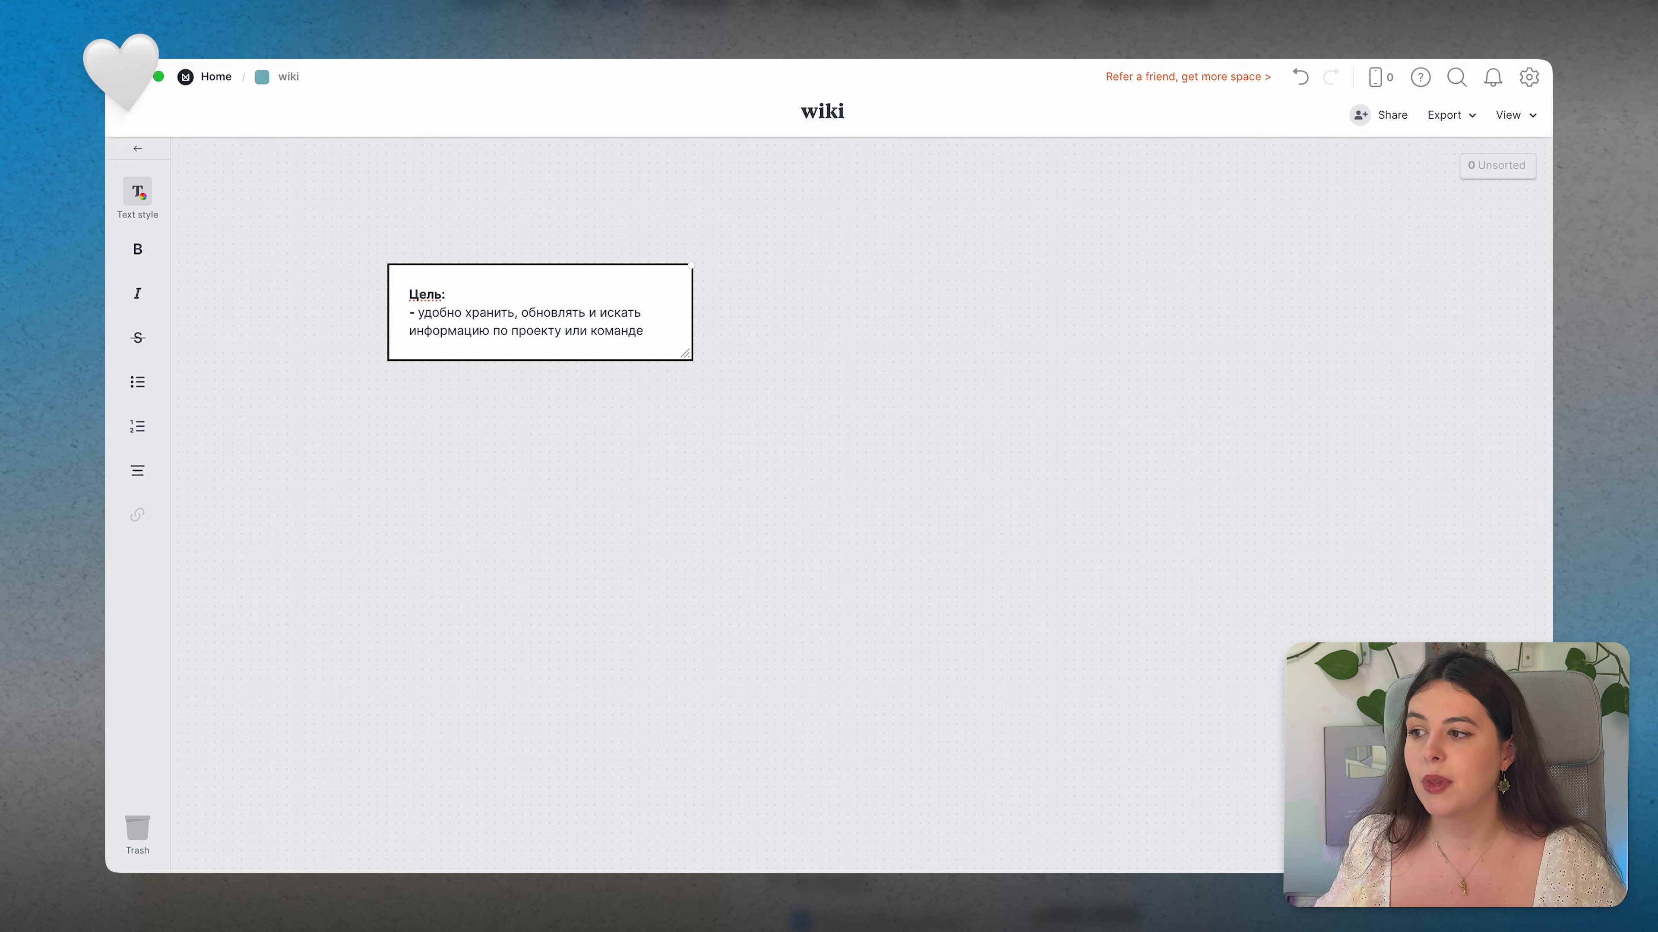
Step: Start a bulleted list below the first goal with the item "есть единые станларты"
key(Return)
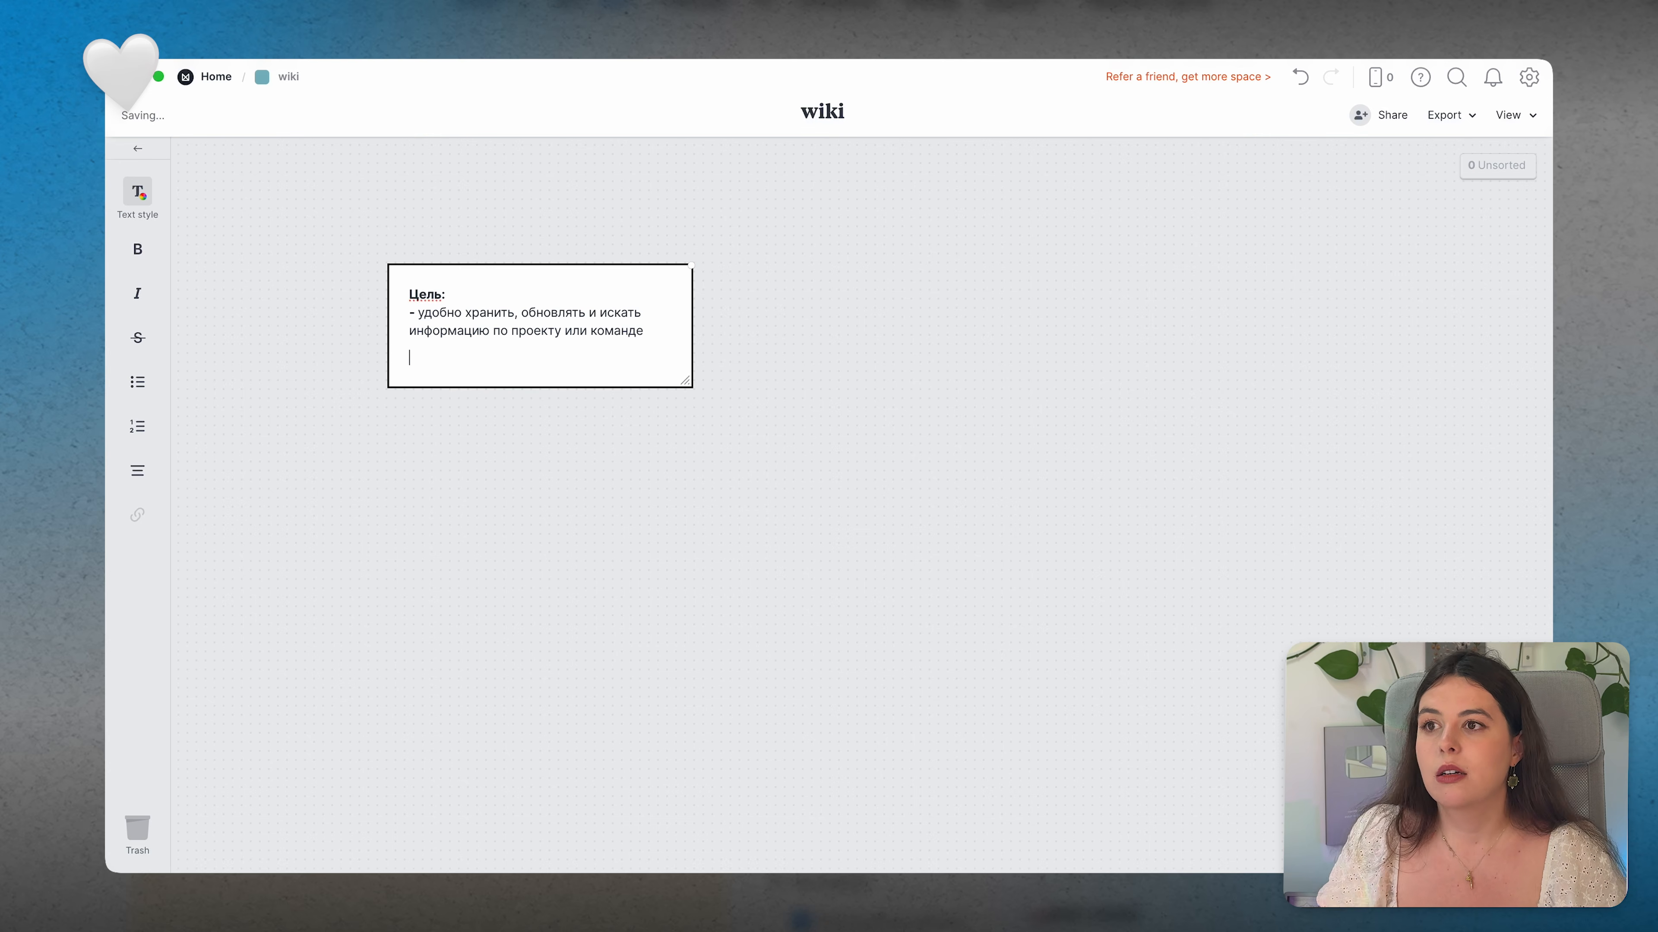
text(- )
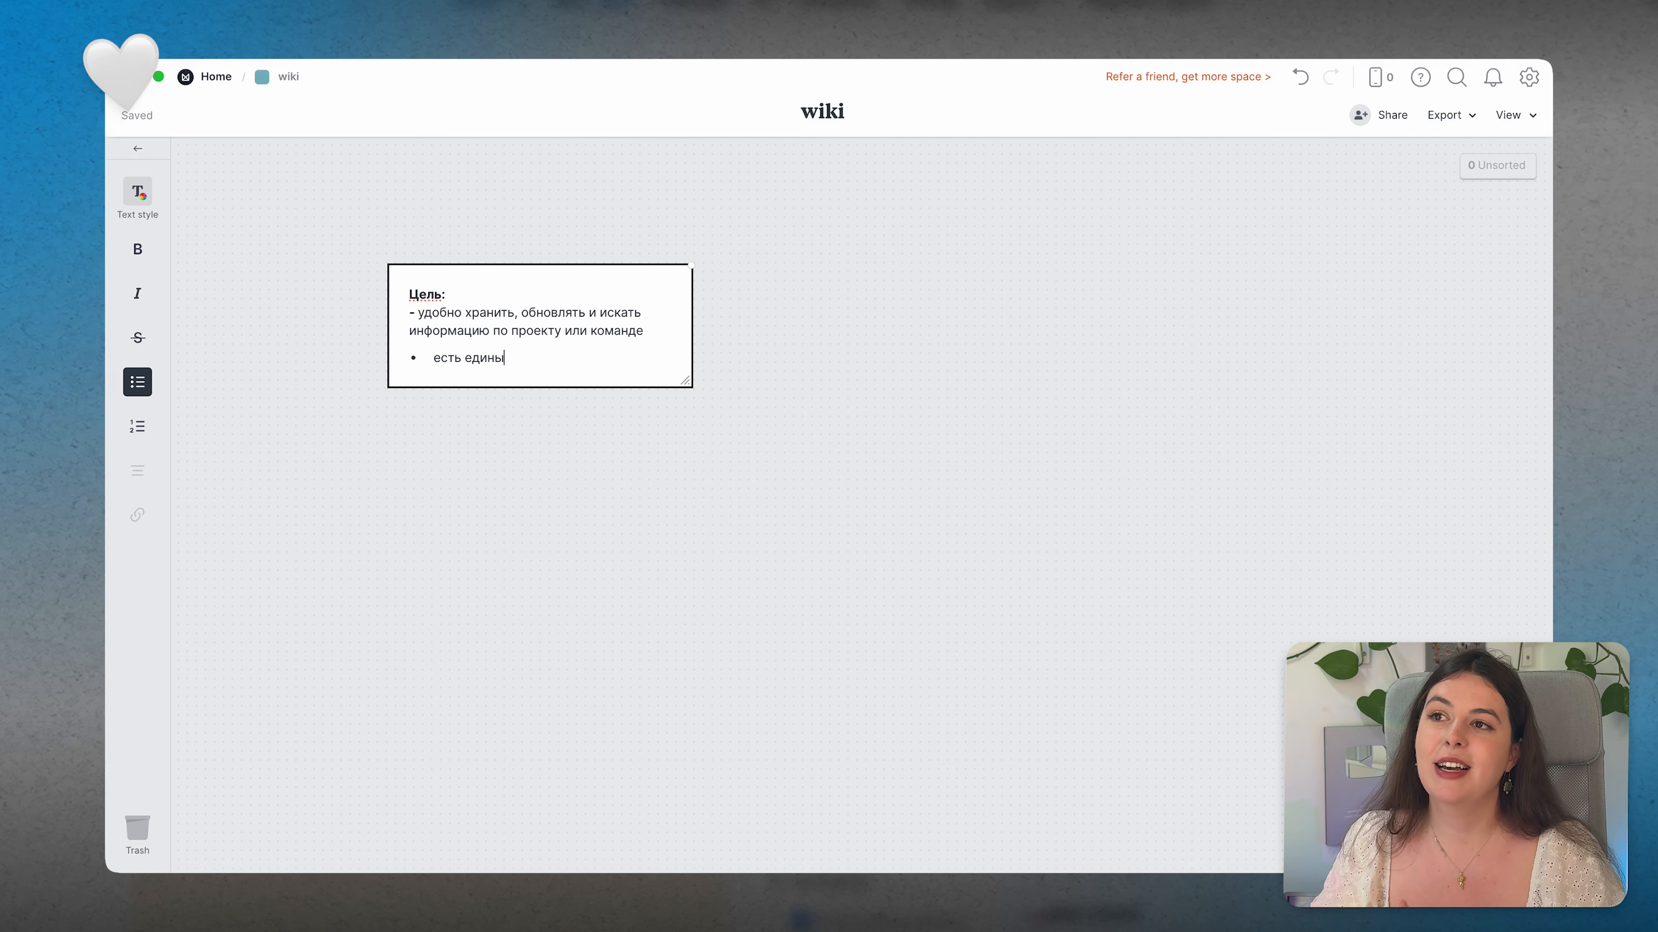
text(есть единые станларты)
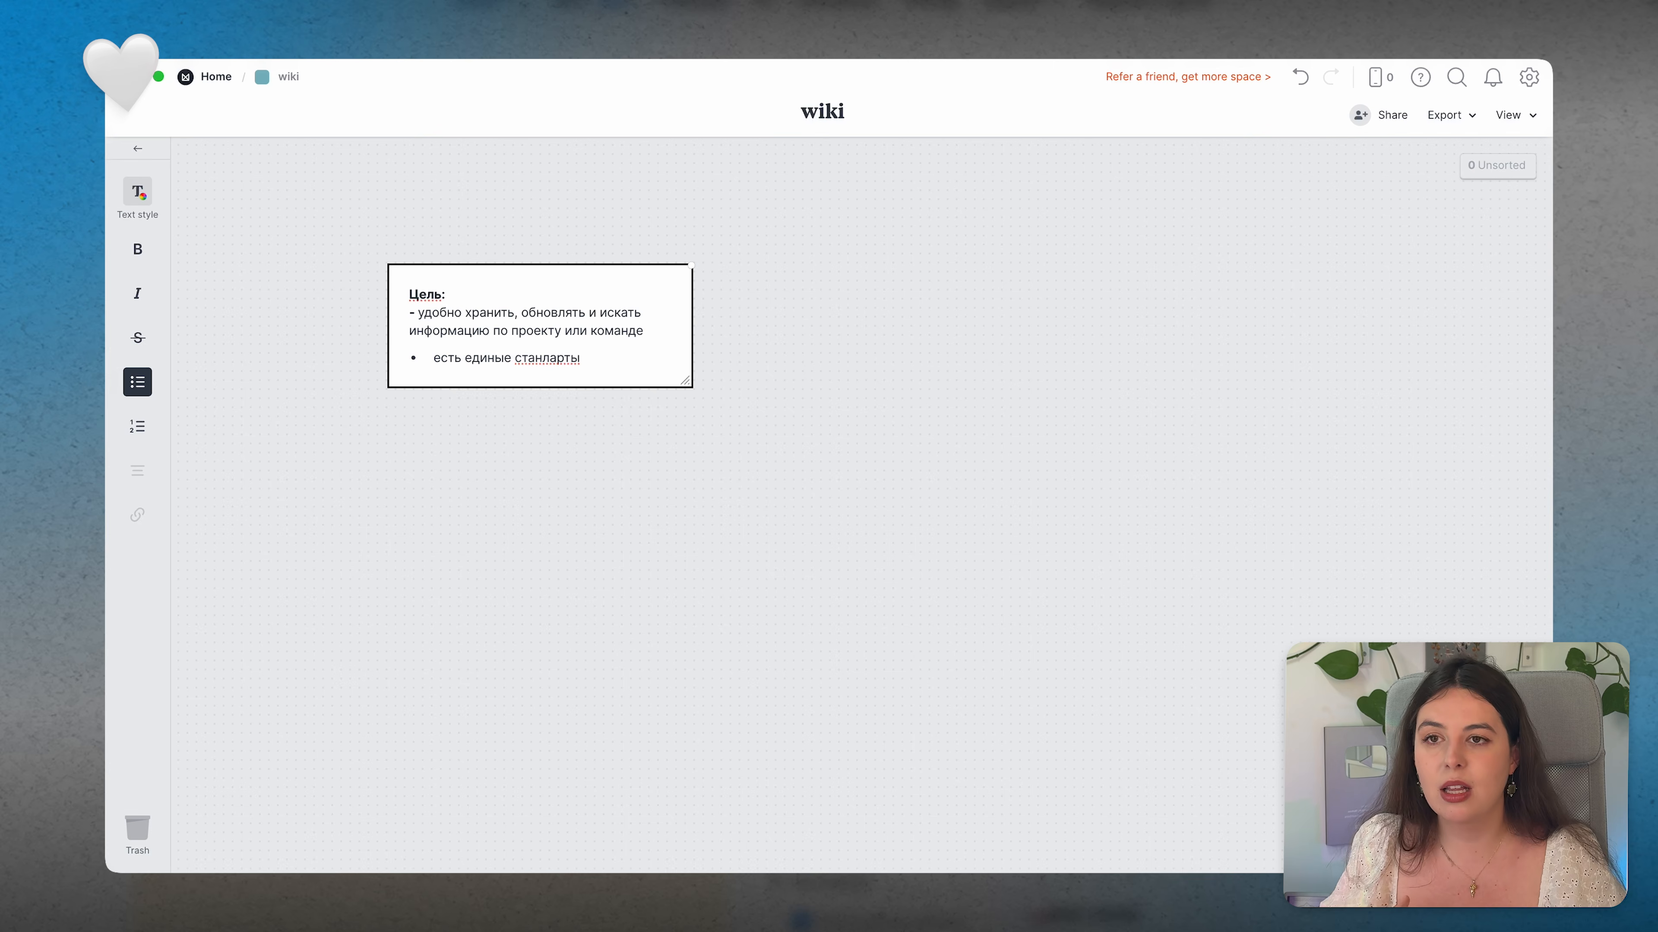
Step: Add another bullet to the goal note reading "команда быстро находит нужную информацию не дергая друг друга"
key(Return)
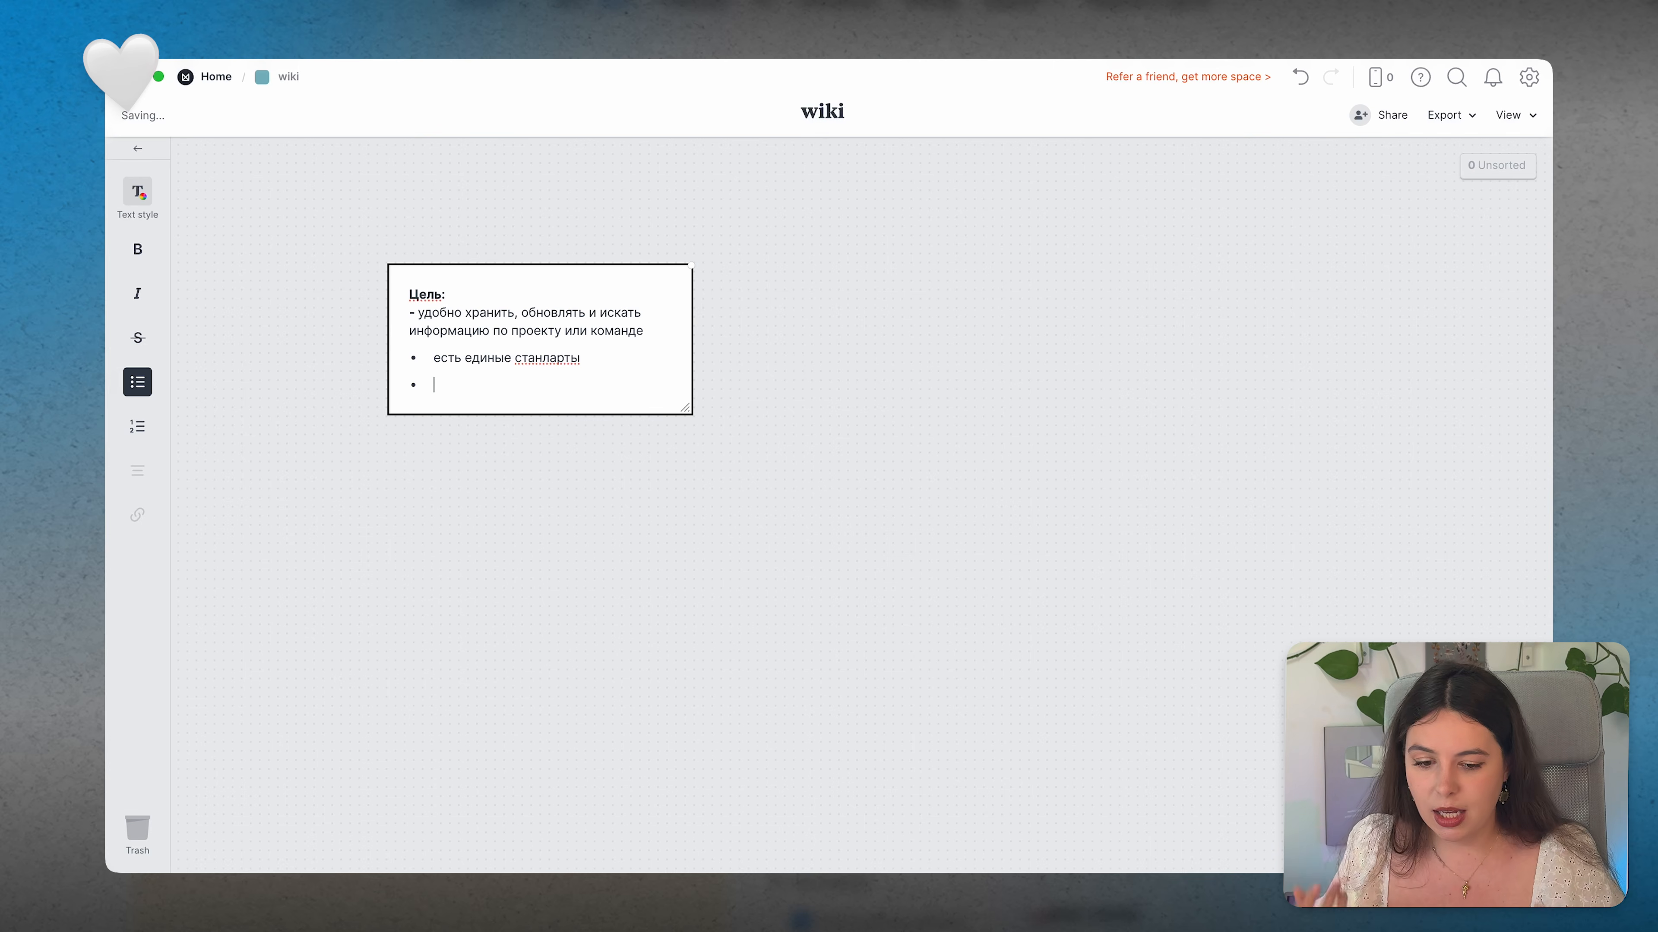
text(к)
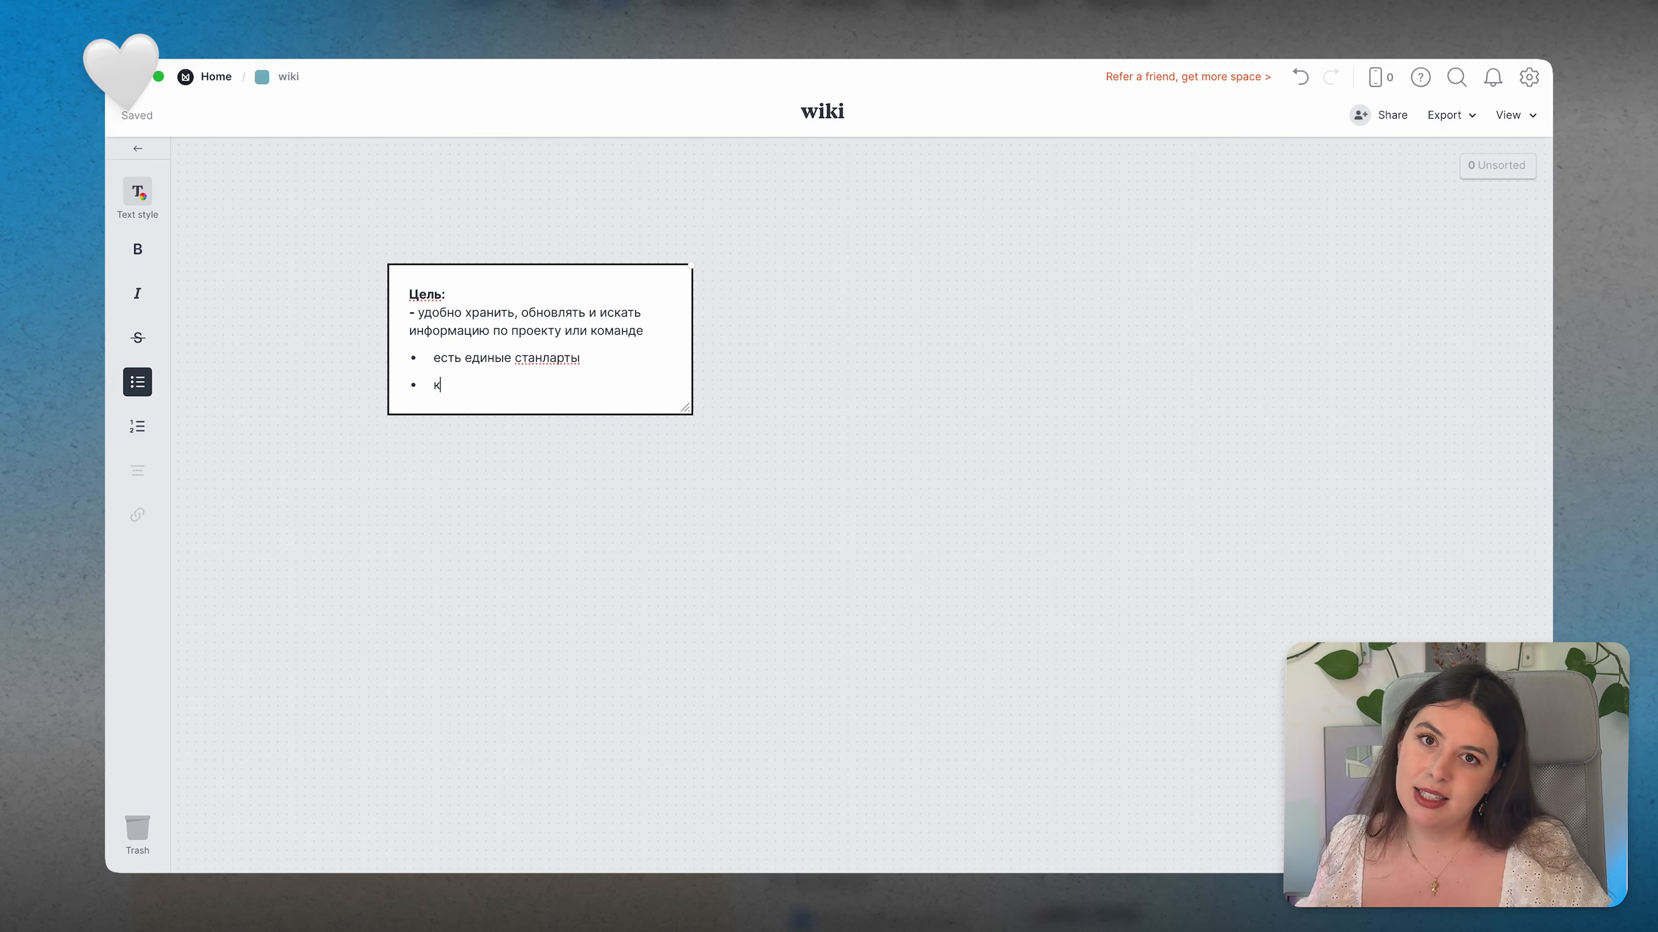
text(оманда быст)
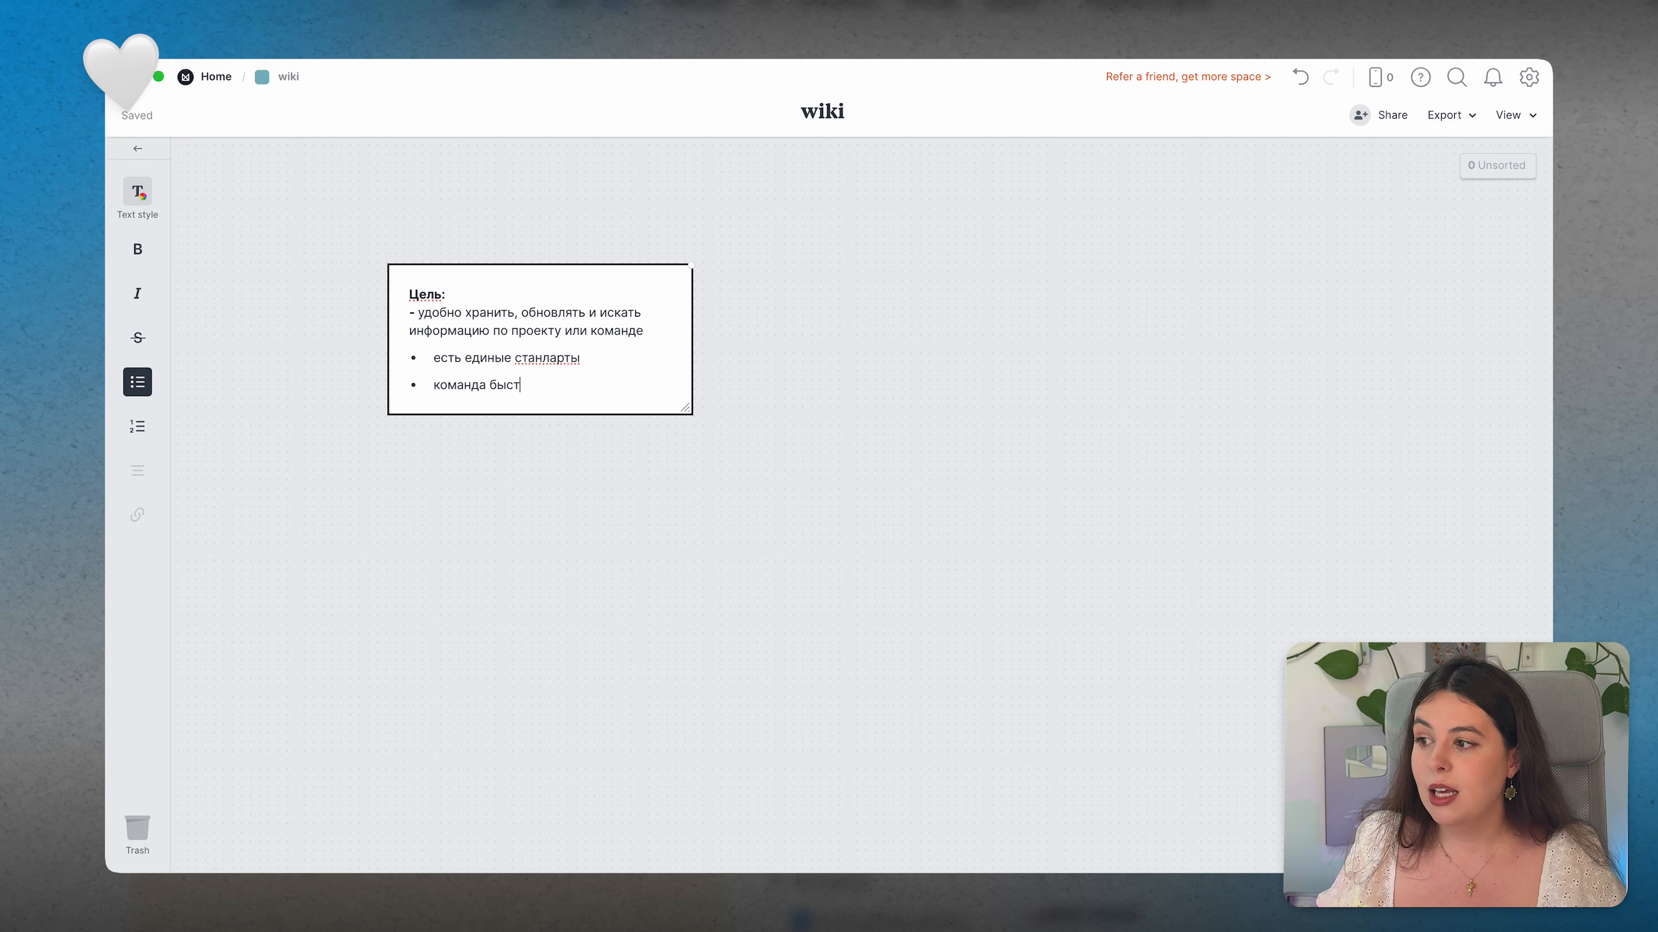
text(ро находит нуж)
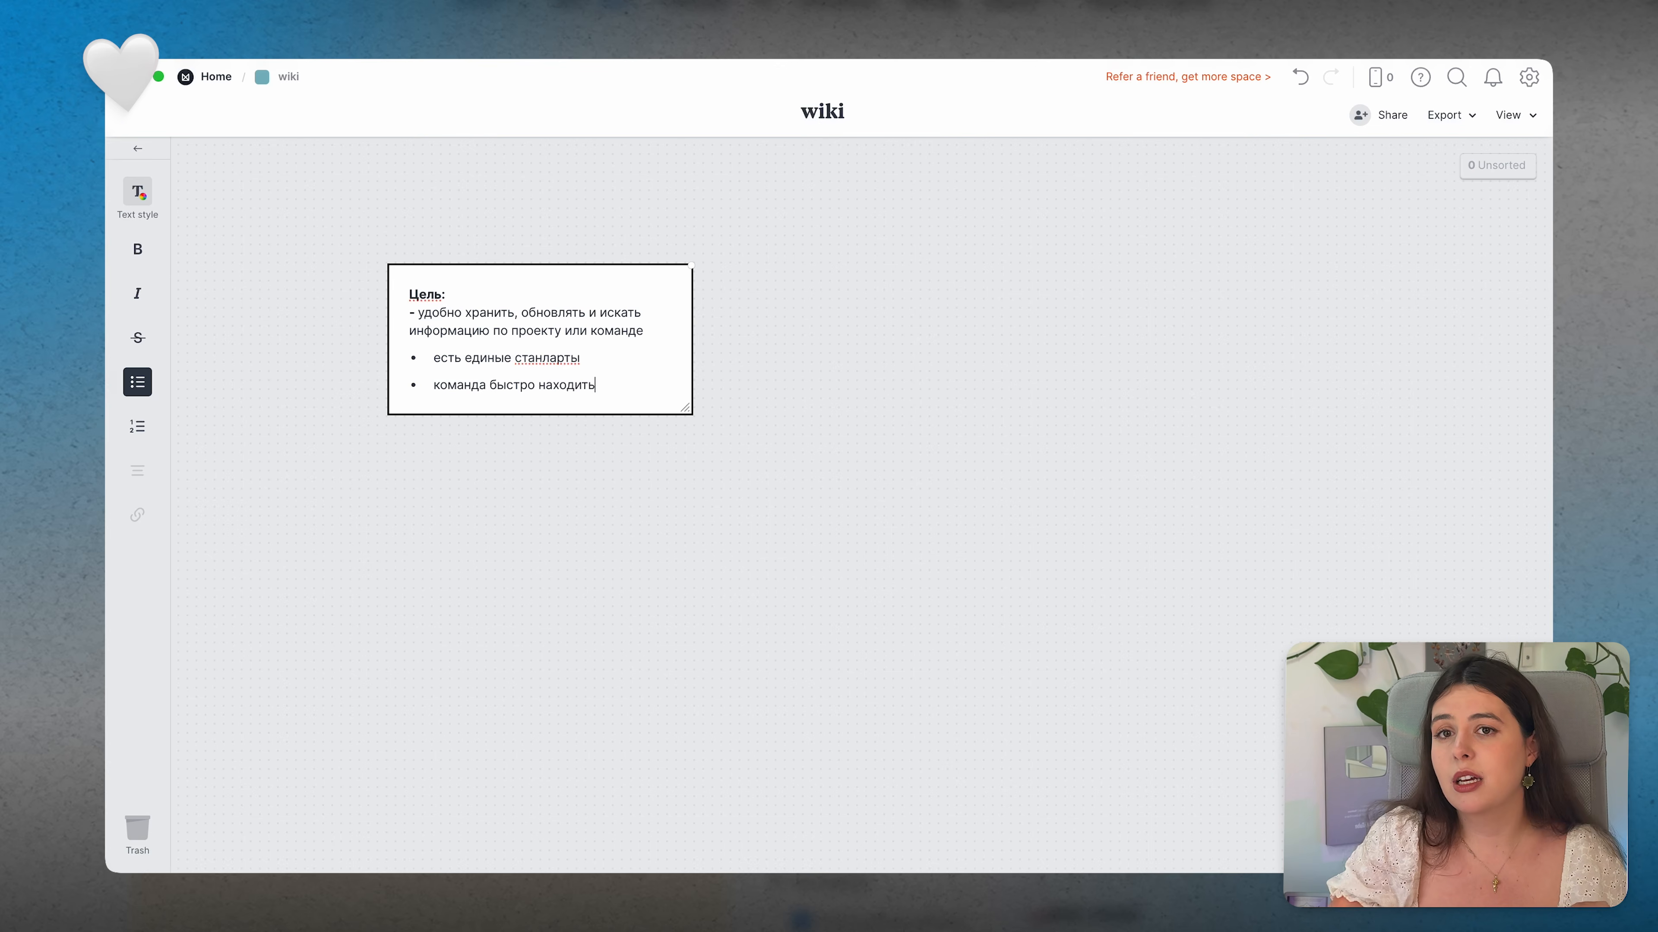
text(ную ин)
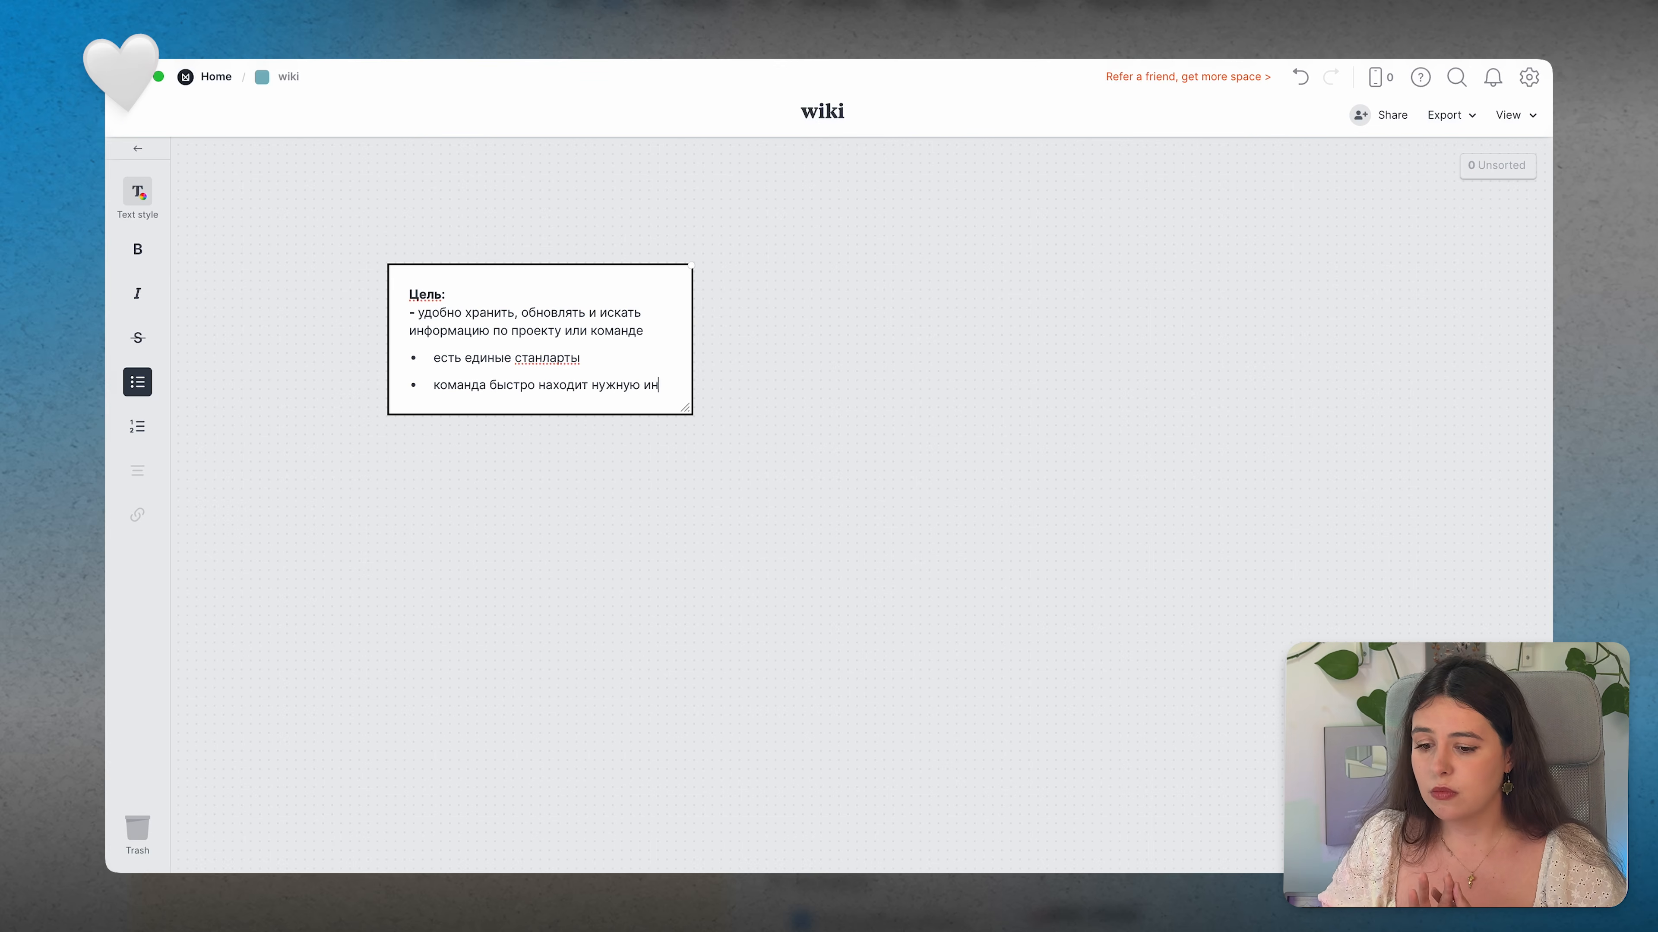
text(формацию )
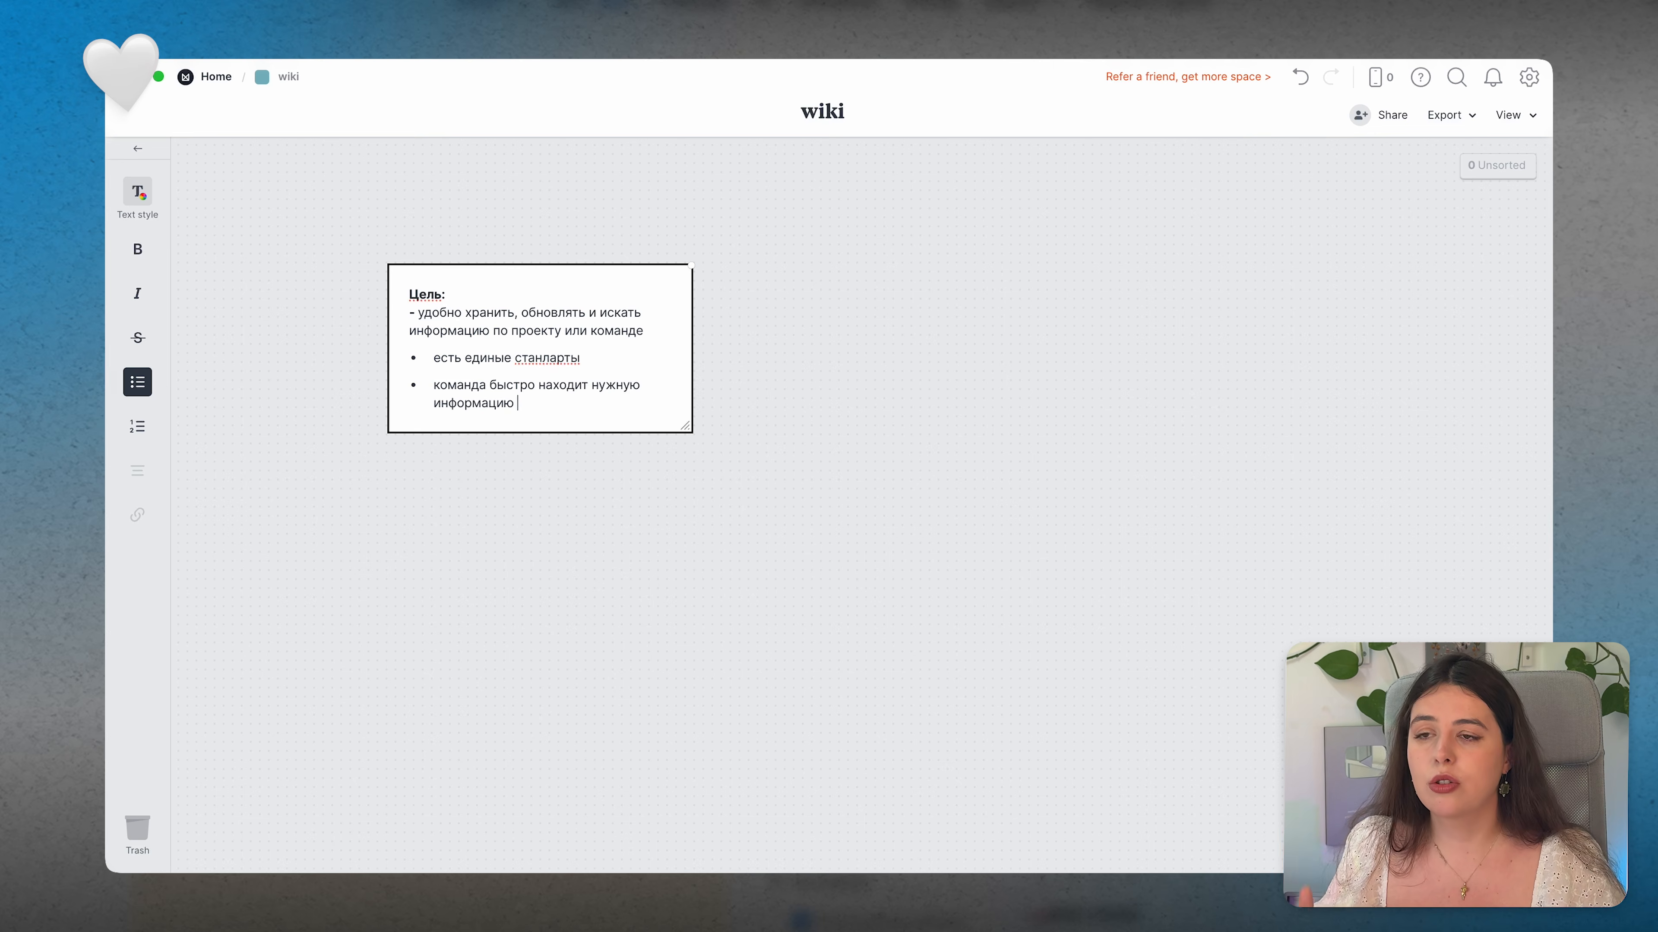
text(не дерга)
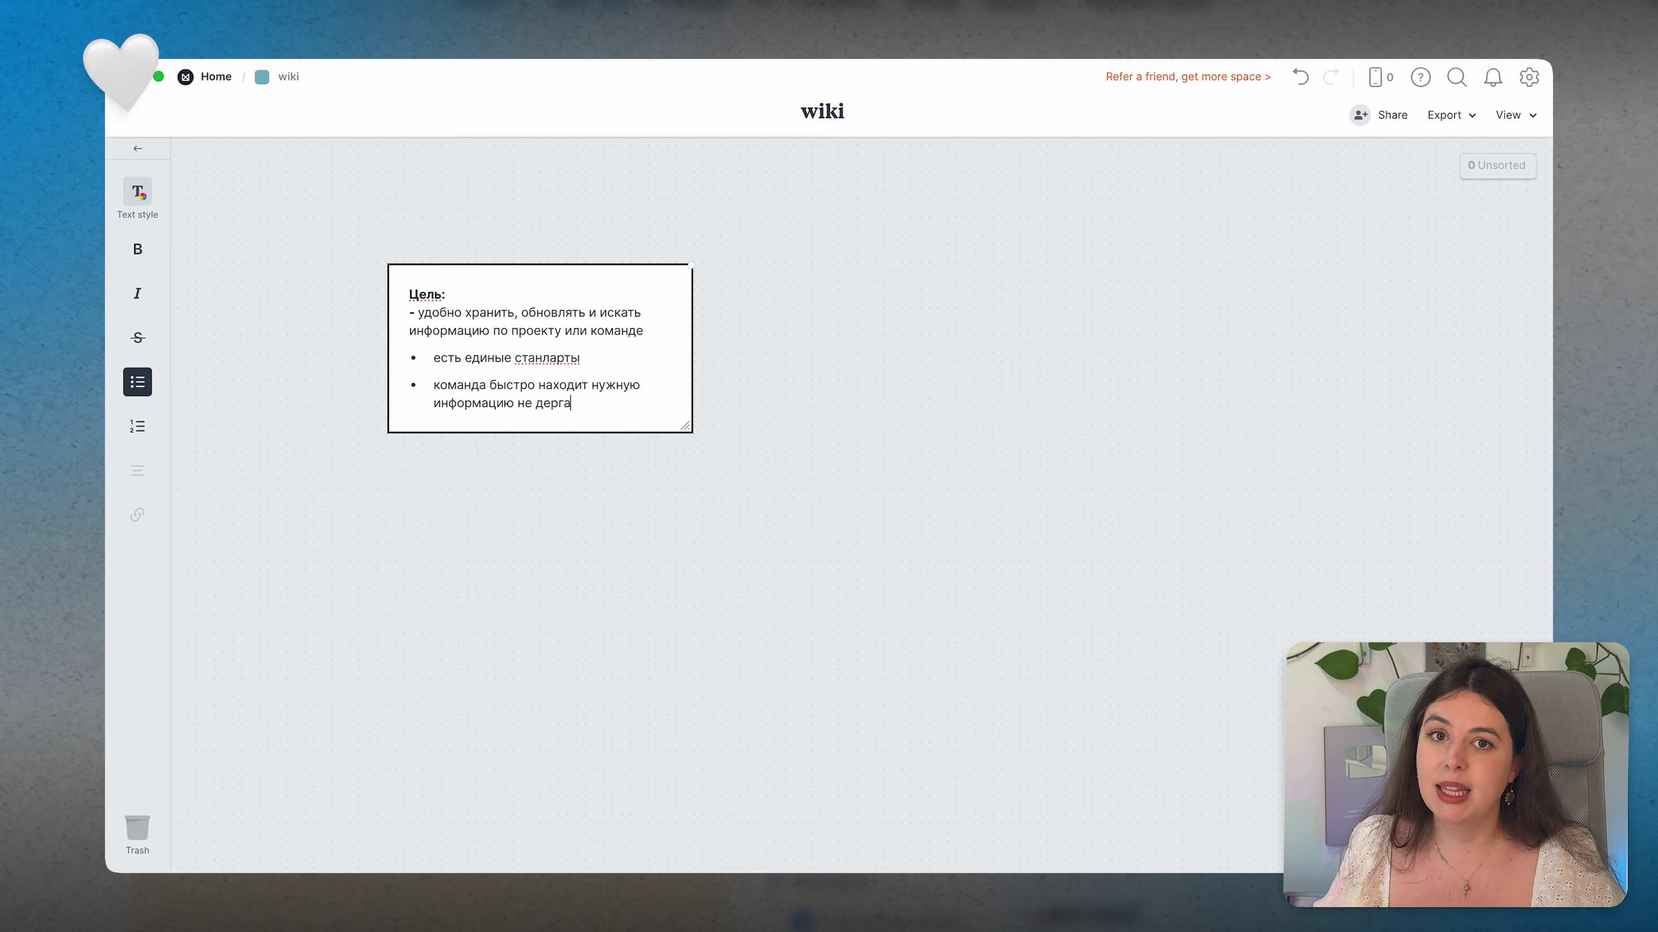
text(я друг друга)
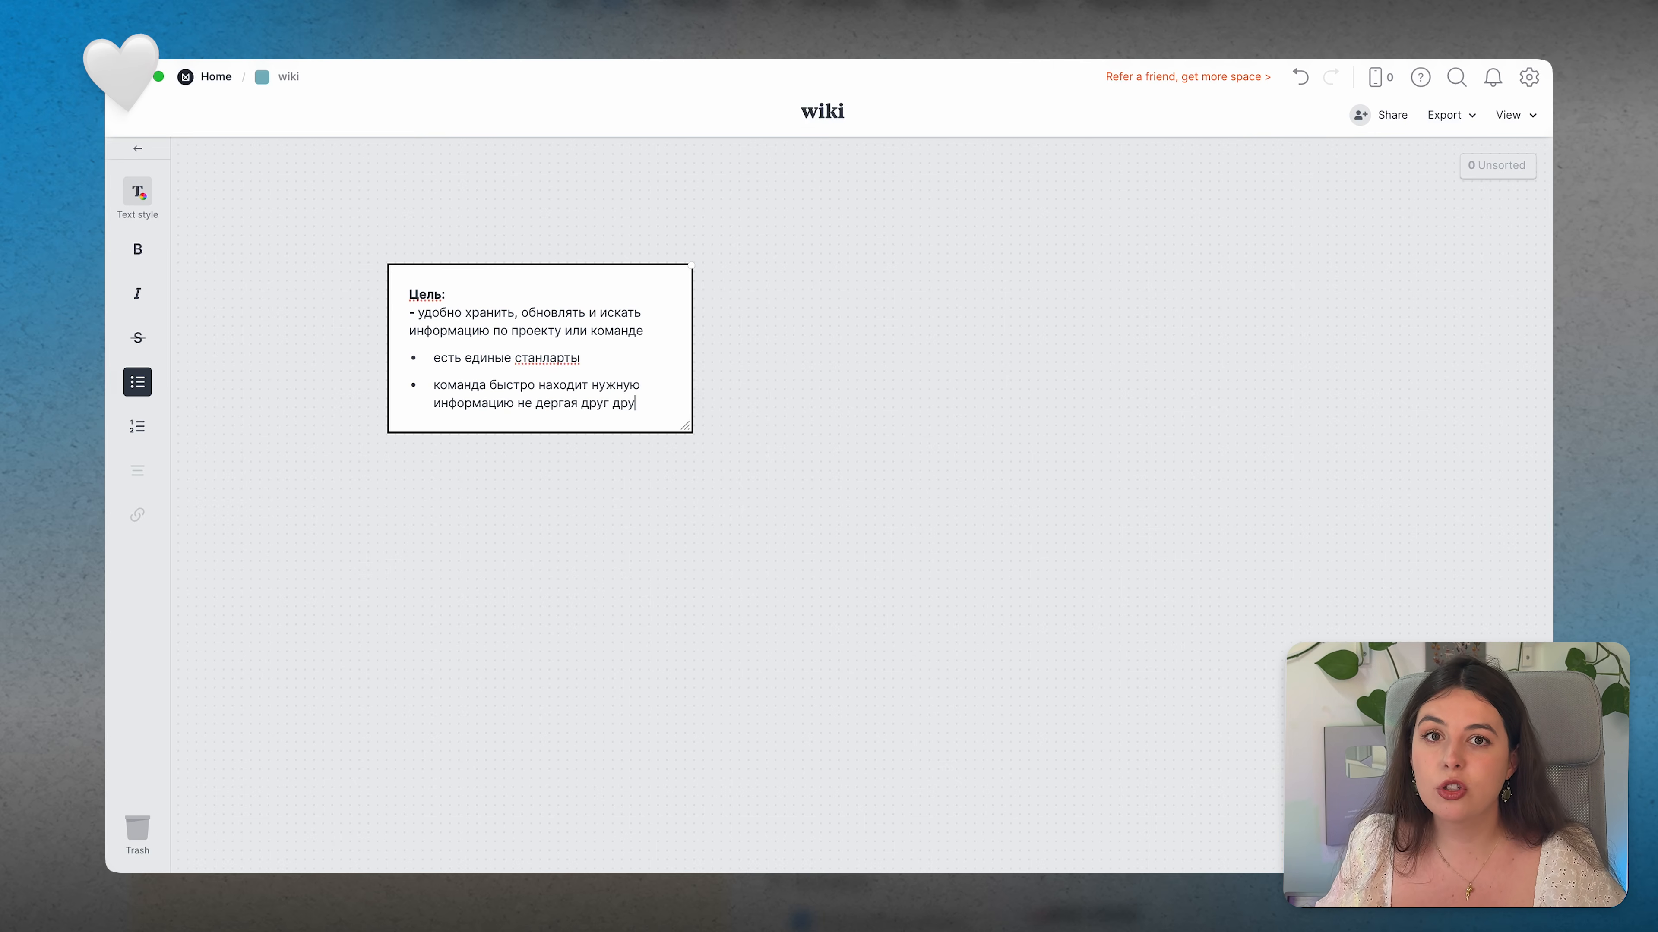
Step: Replace the dash before the first goal "удобно хранить, обновлять и искать информацию..." with a list bullet on its own paragraph below the heading
click(418, 315)
key(BackSpace)
key(BackSpace)
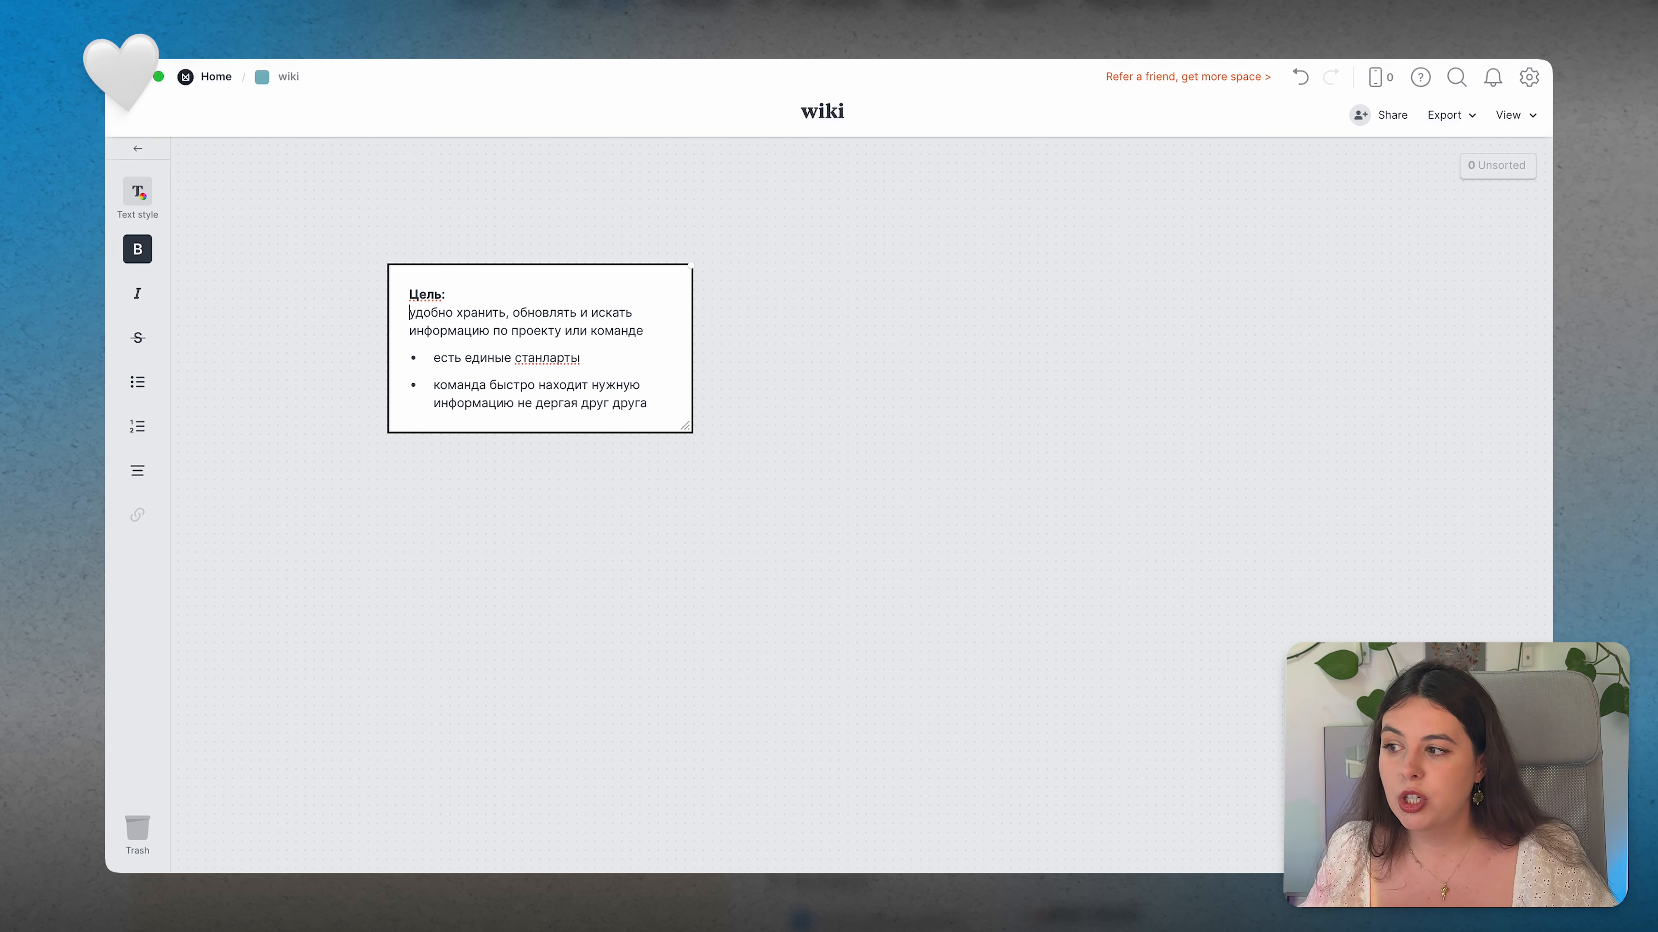
text(-)
key(BackSpace)
key(BackSpace)
key(BackSpace)
key(Return)
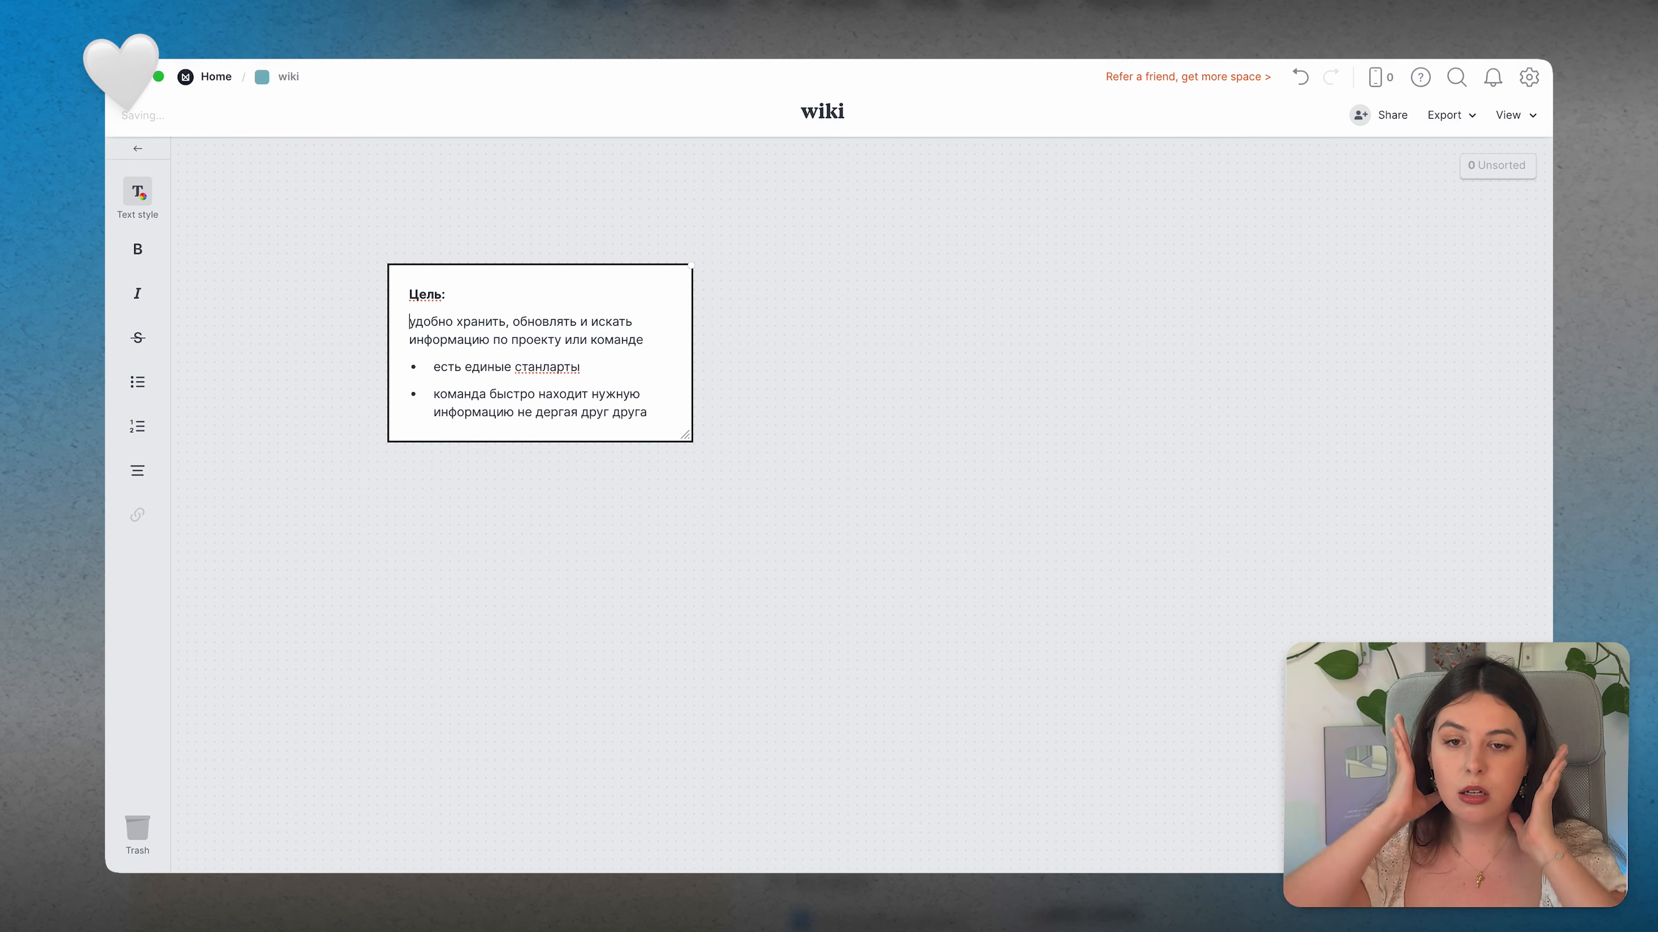
text(-)
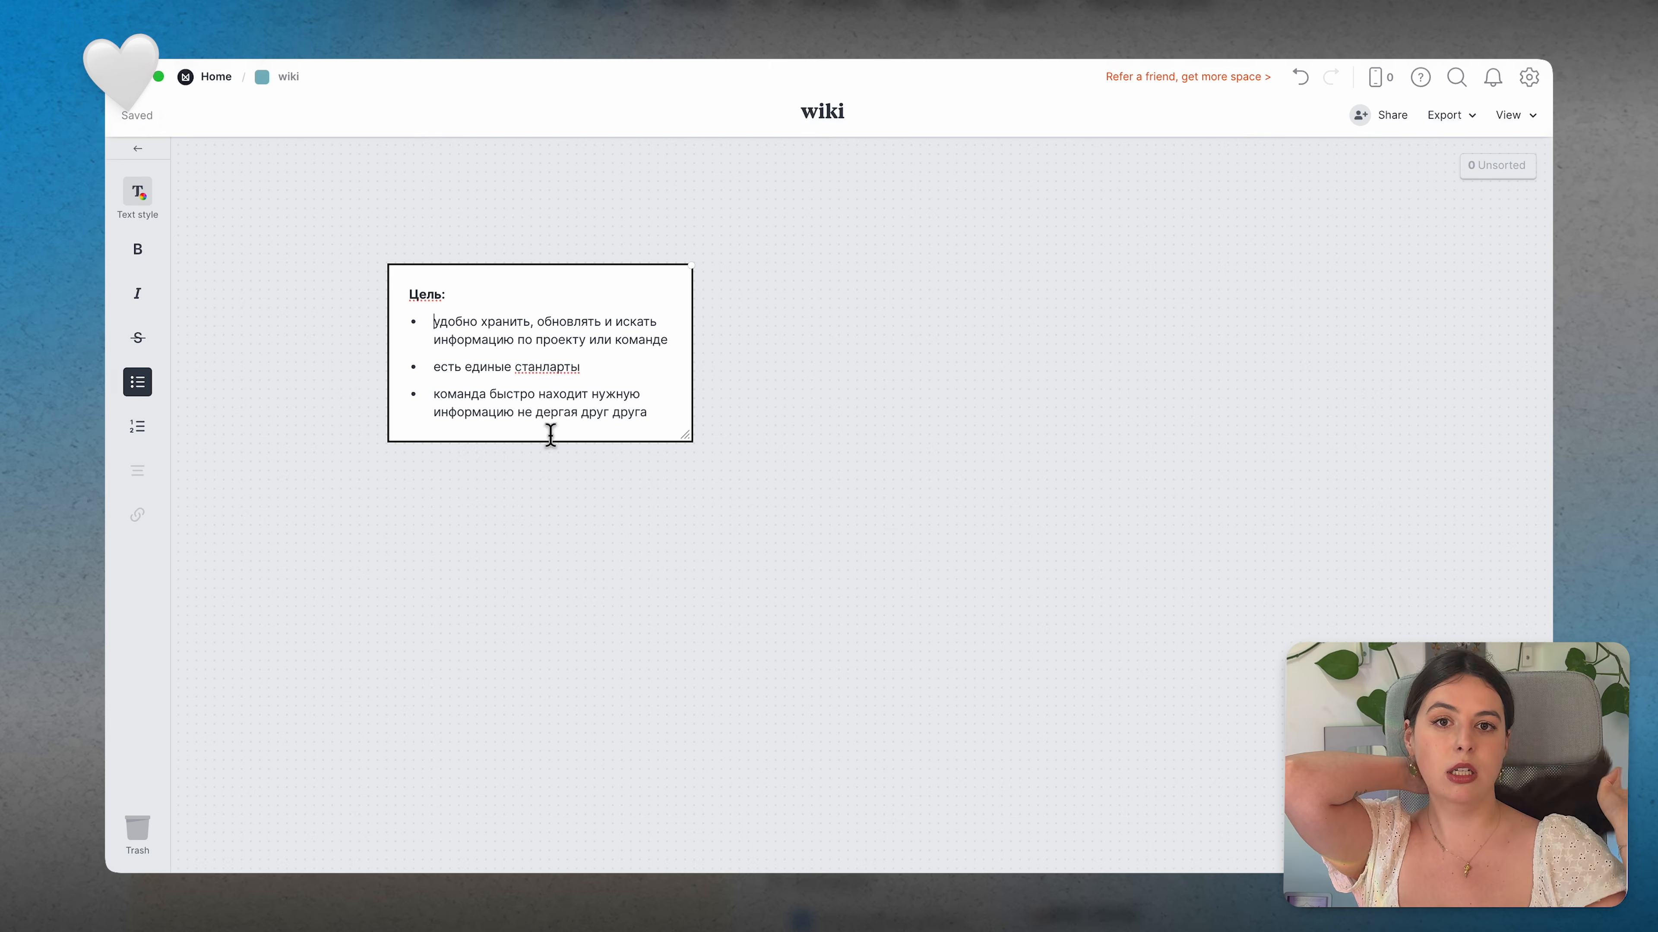
Step: Correct the misspelled word in the note's second bullet to "стандарты"
click(550, 369)
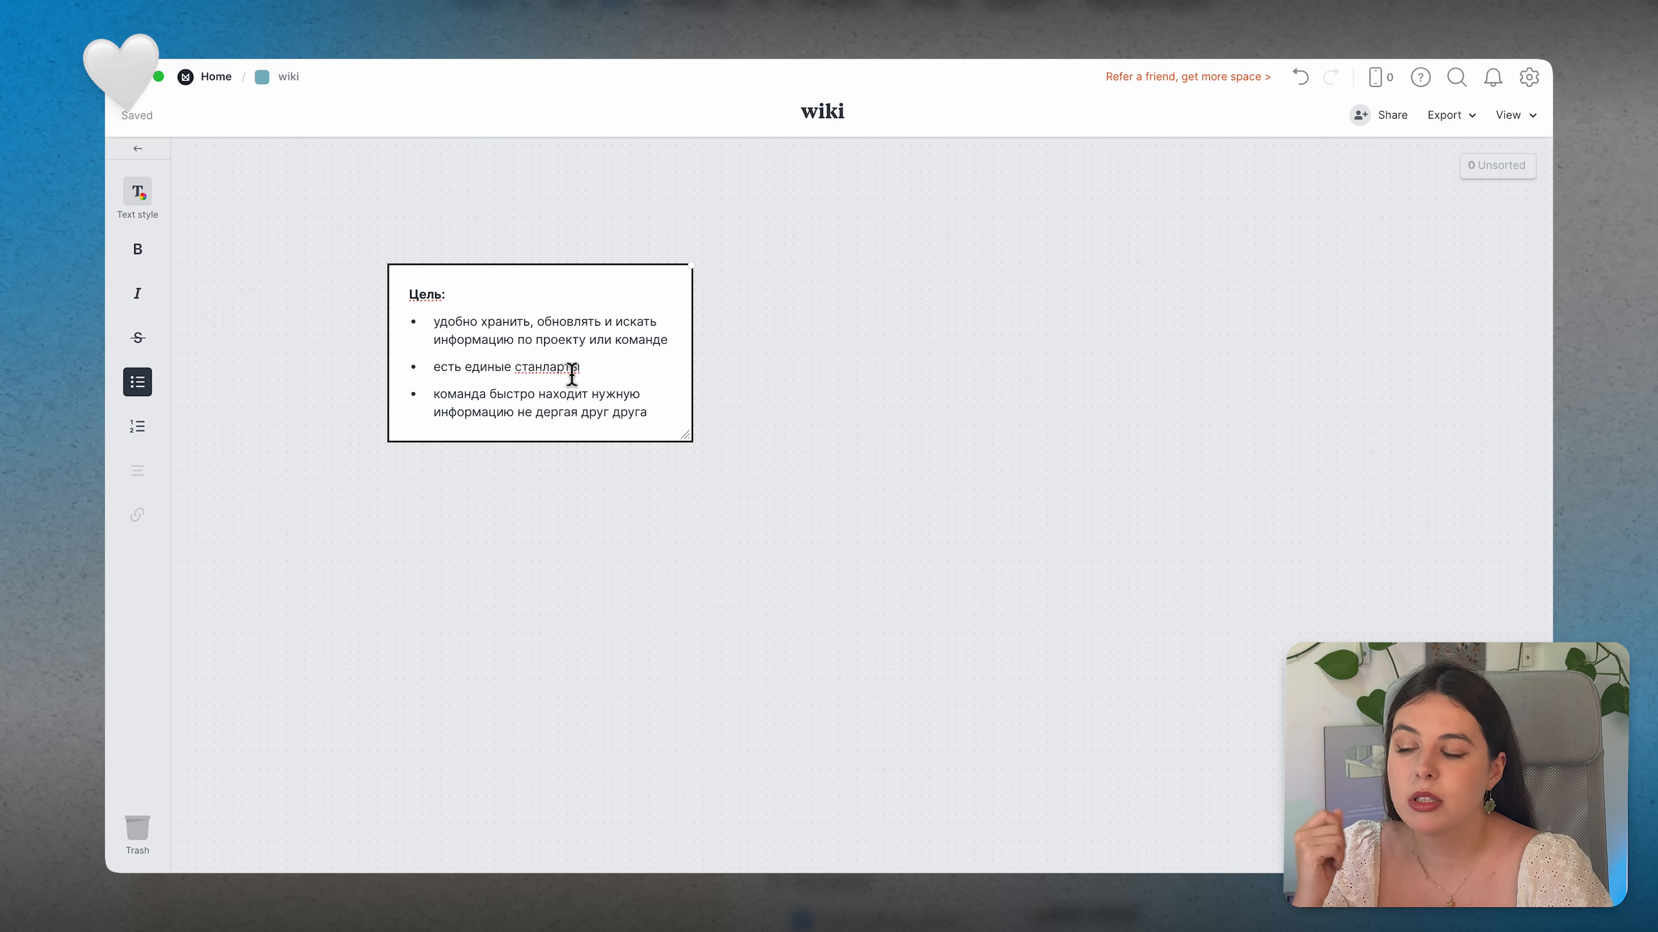
key(BackSpace)
text(д)
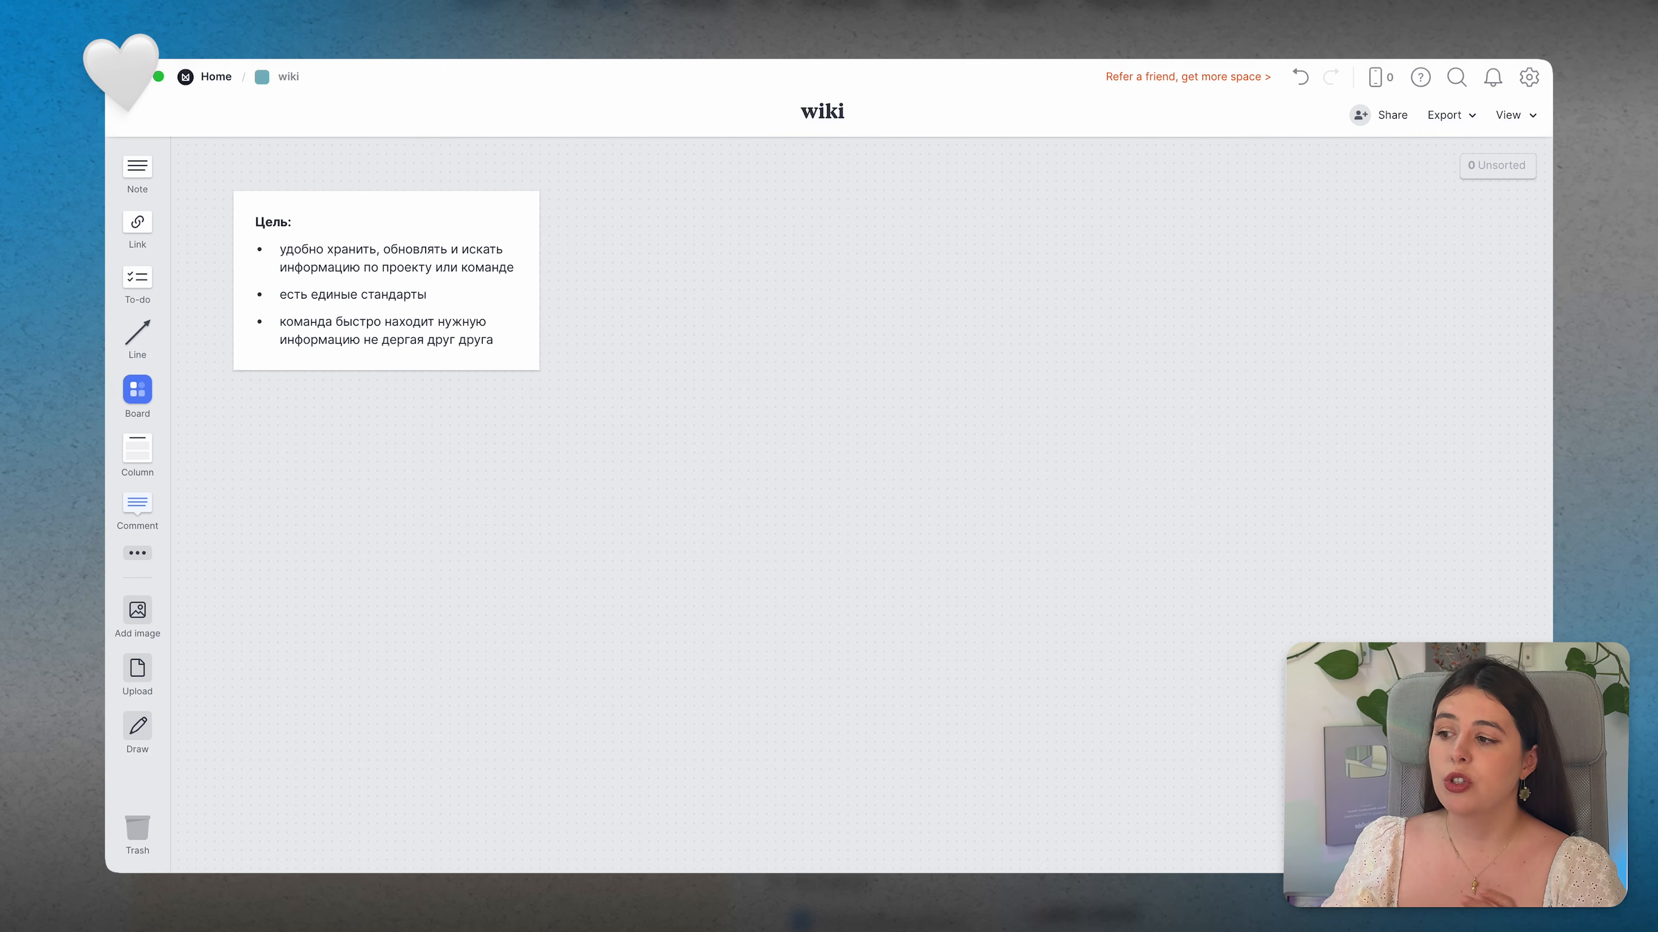
Step: Add a new note near the middle of the board with the text "СТРУКТУРА"
drag(140, 168, 678, 519)
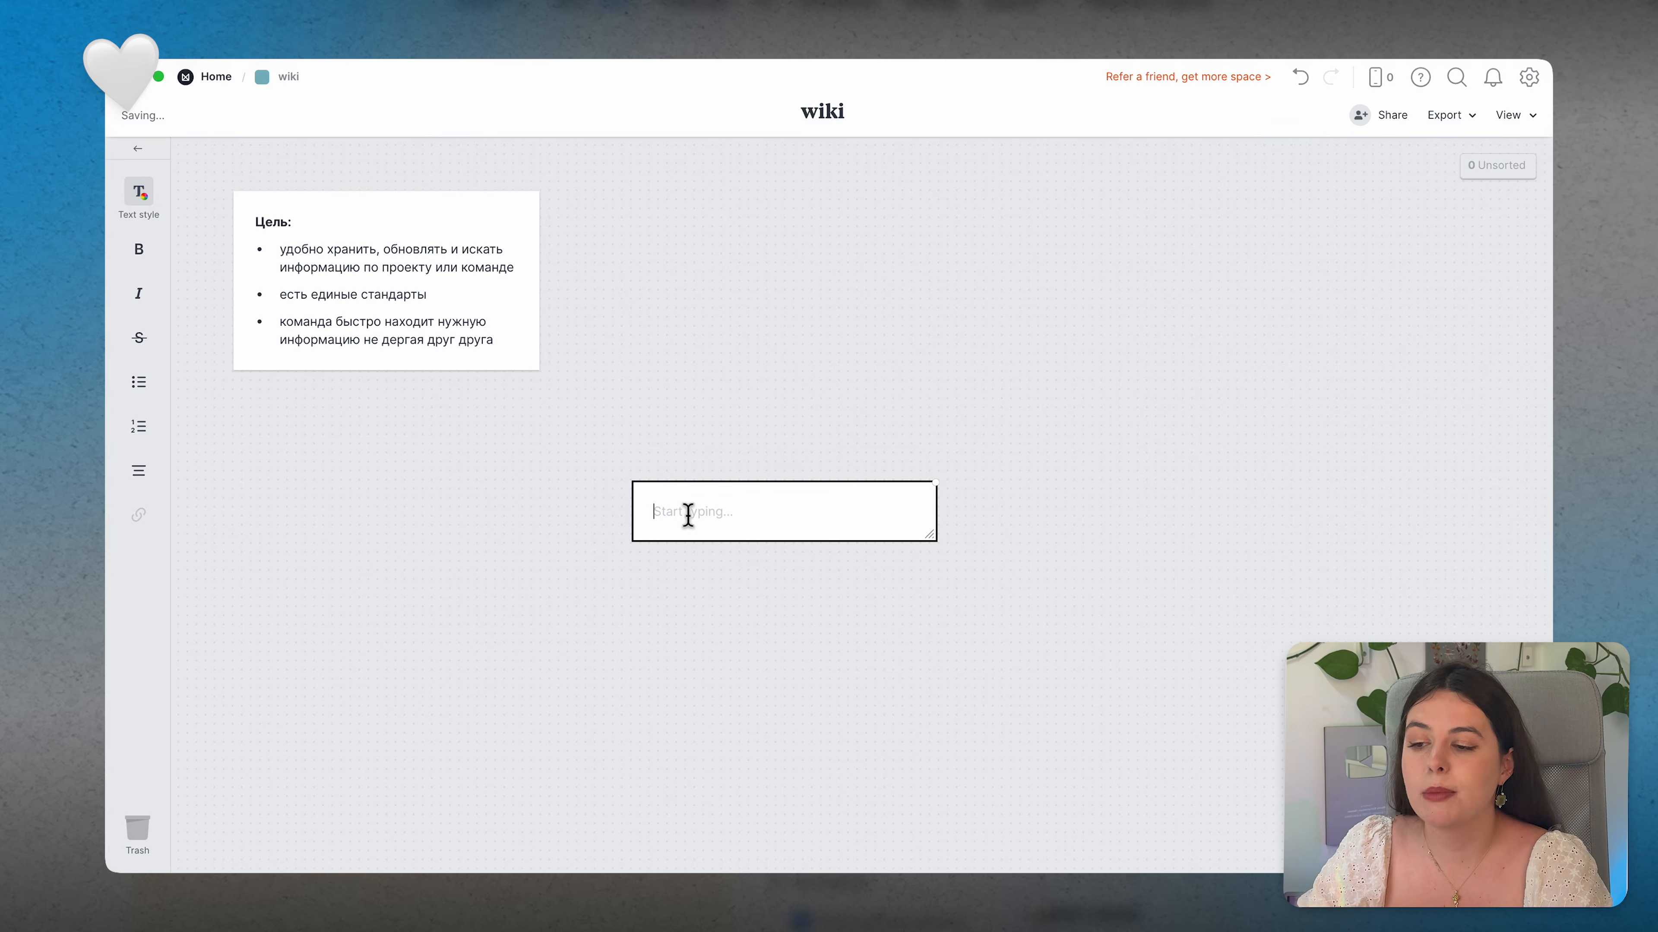
text(СТРУ)
text(Т)
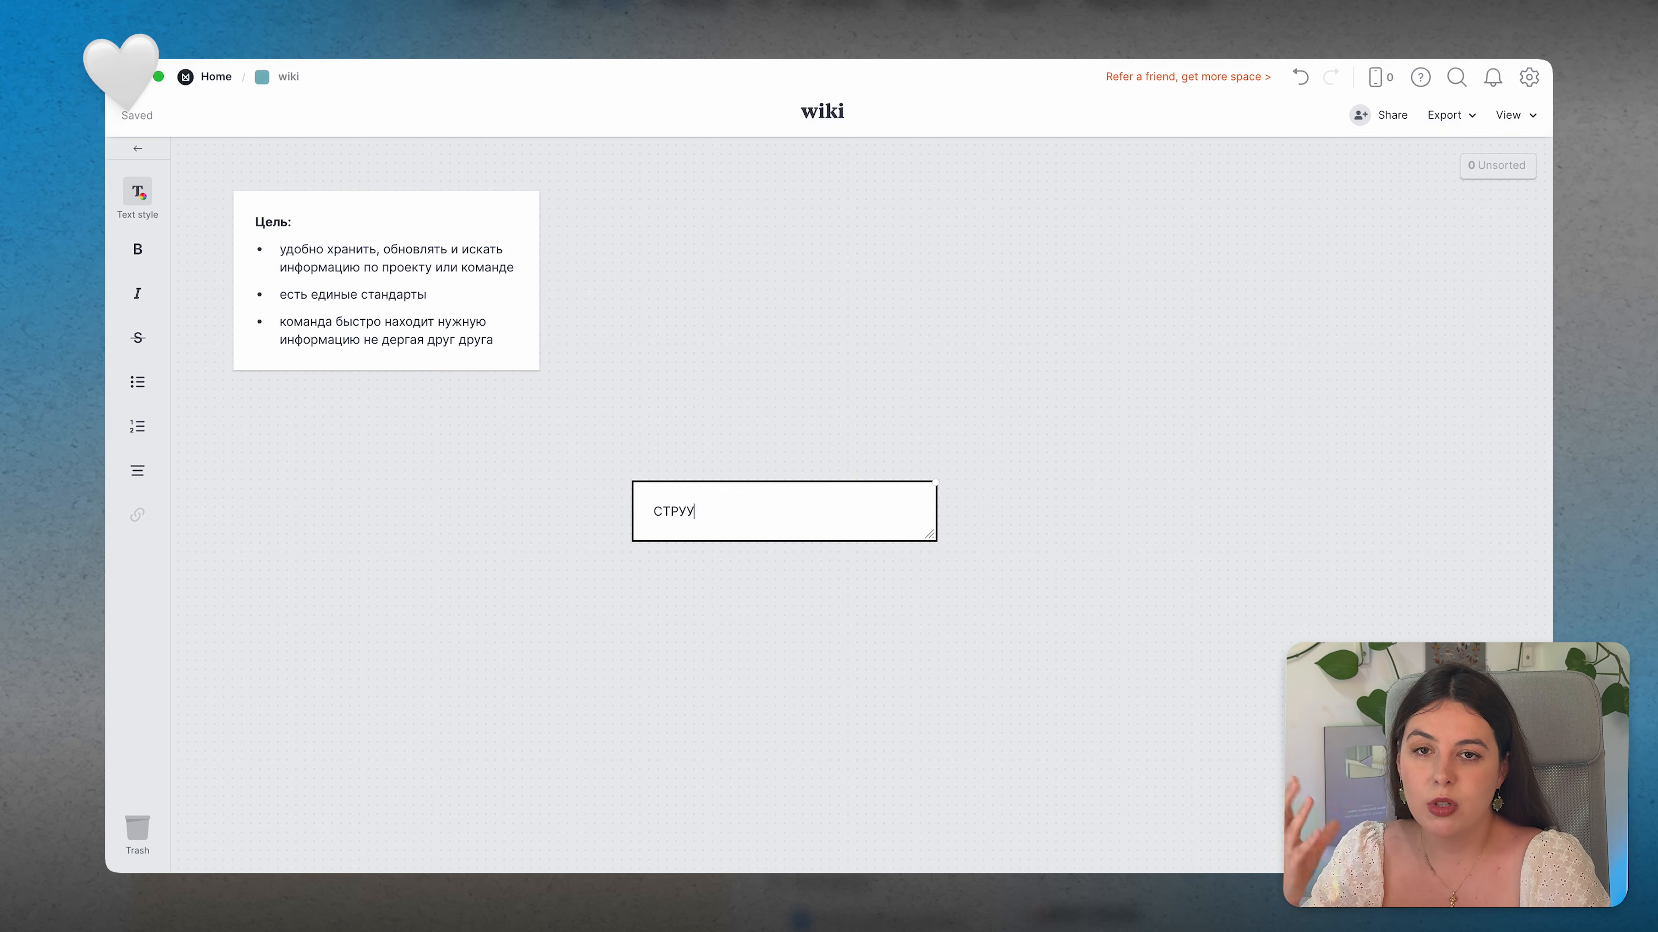
key(BackSpace)
text(КТУРА)
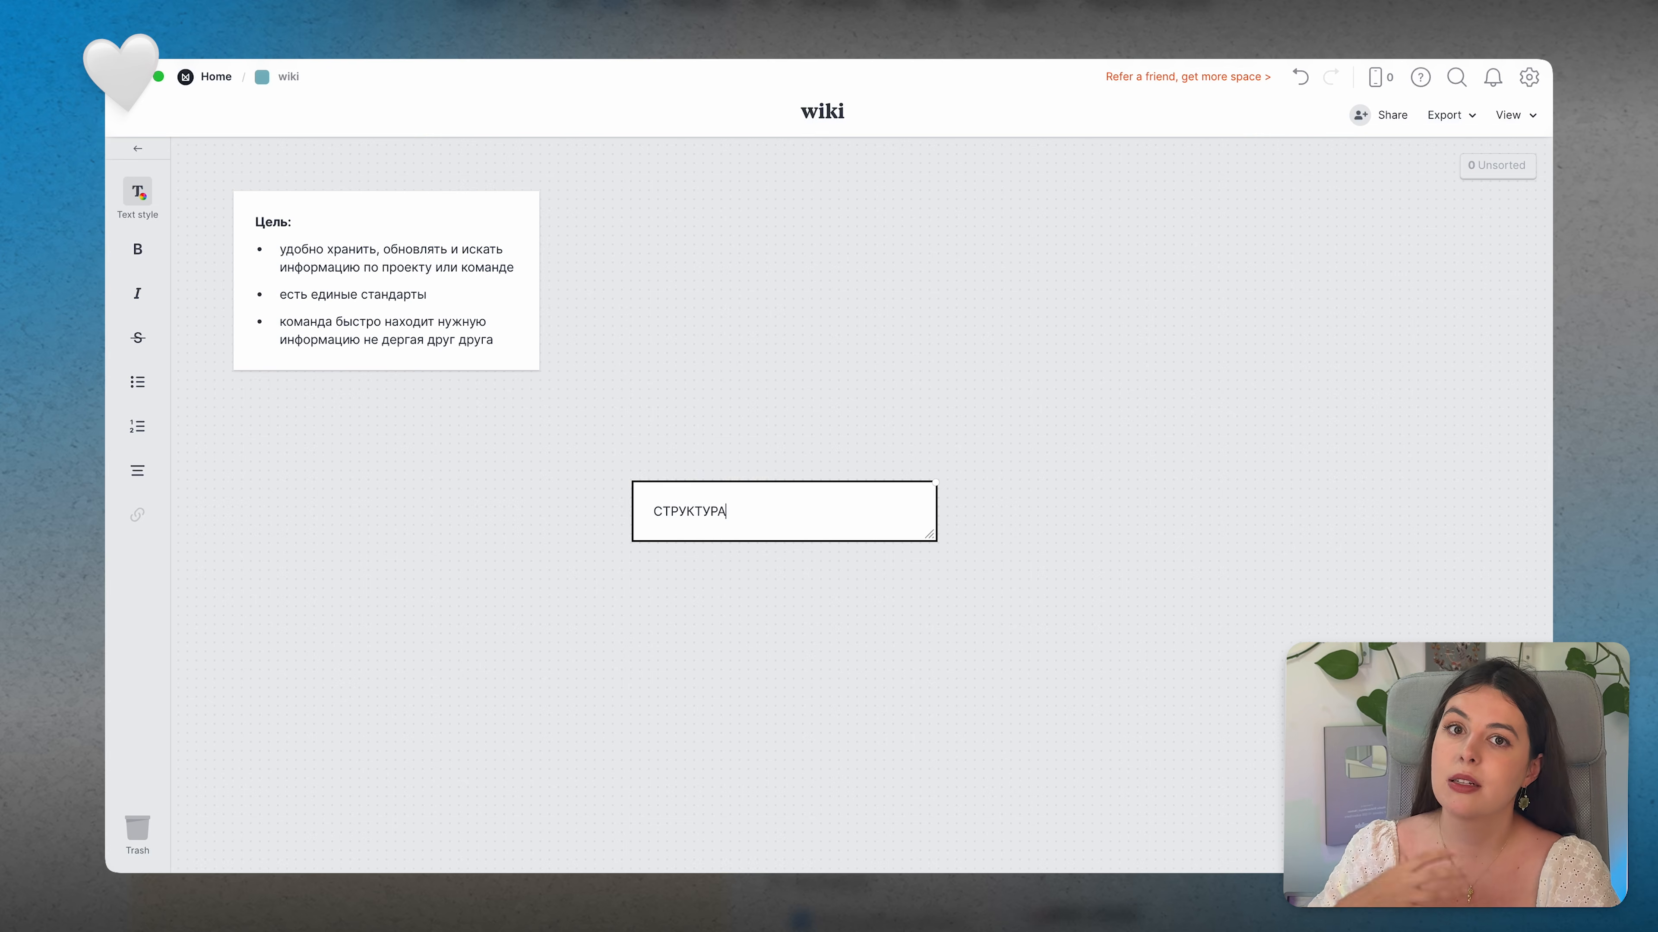
Step: Center and bold the "СТРУКТУРА" text, and move its note slightly up and to the right on the board
double_click(682, 516)
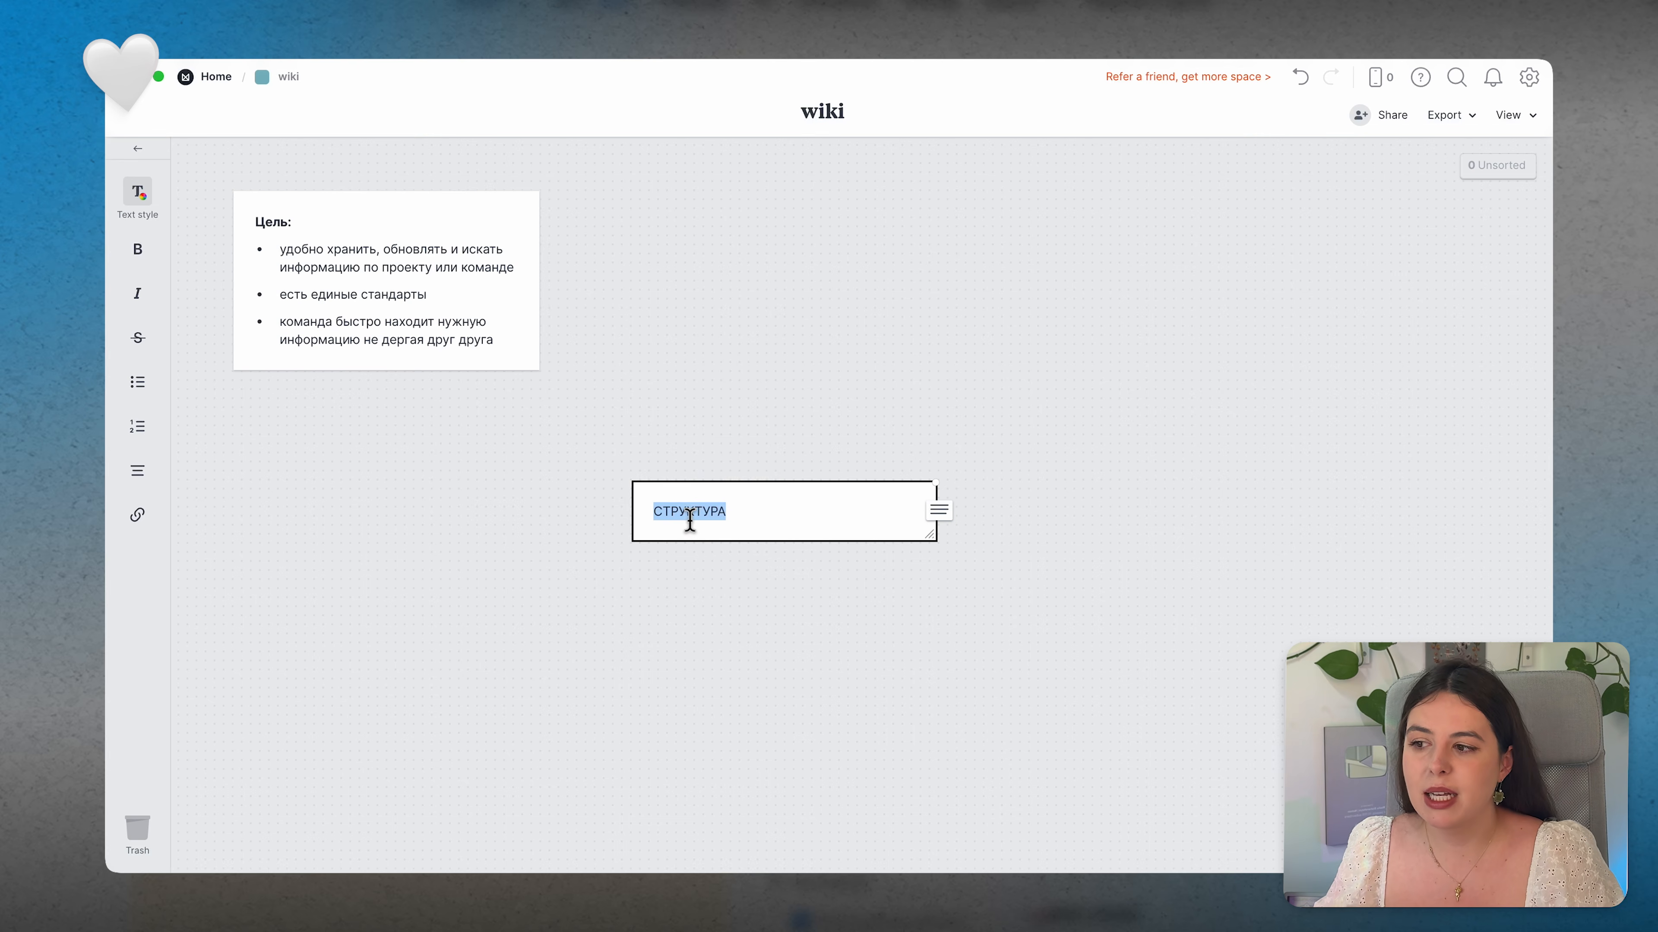
click(139, 472)
click(144, 253)
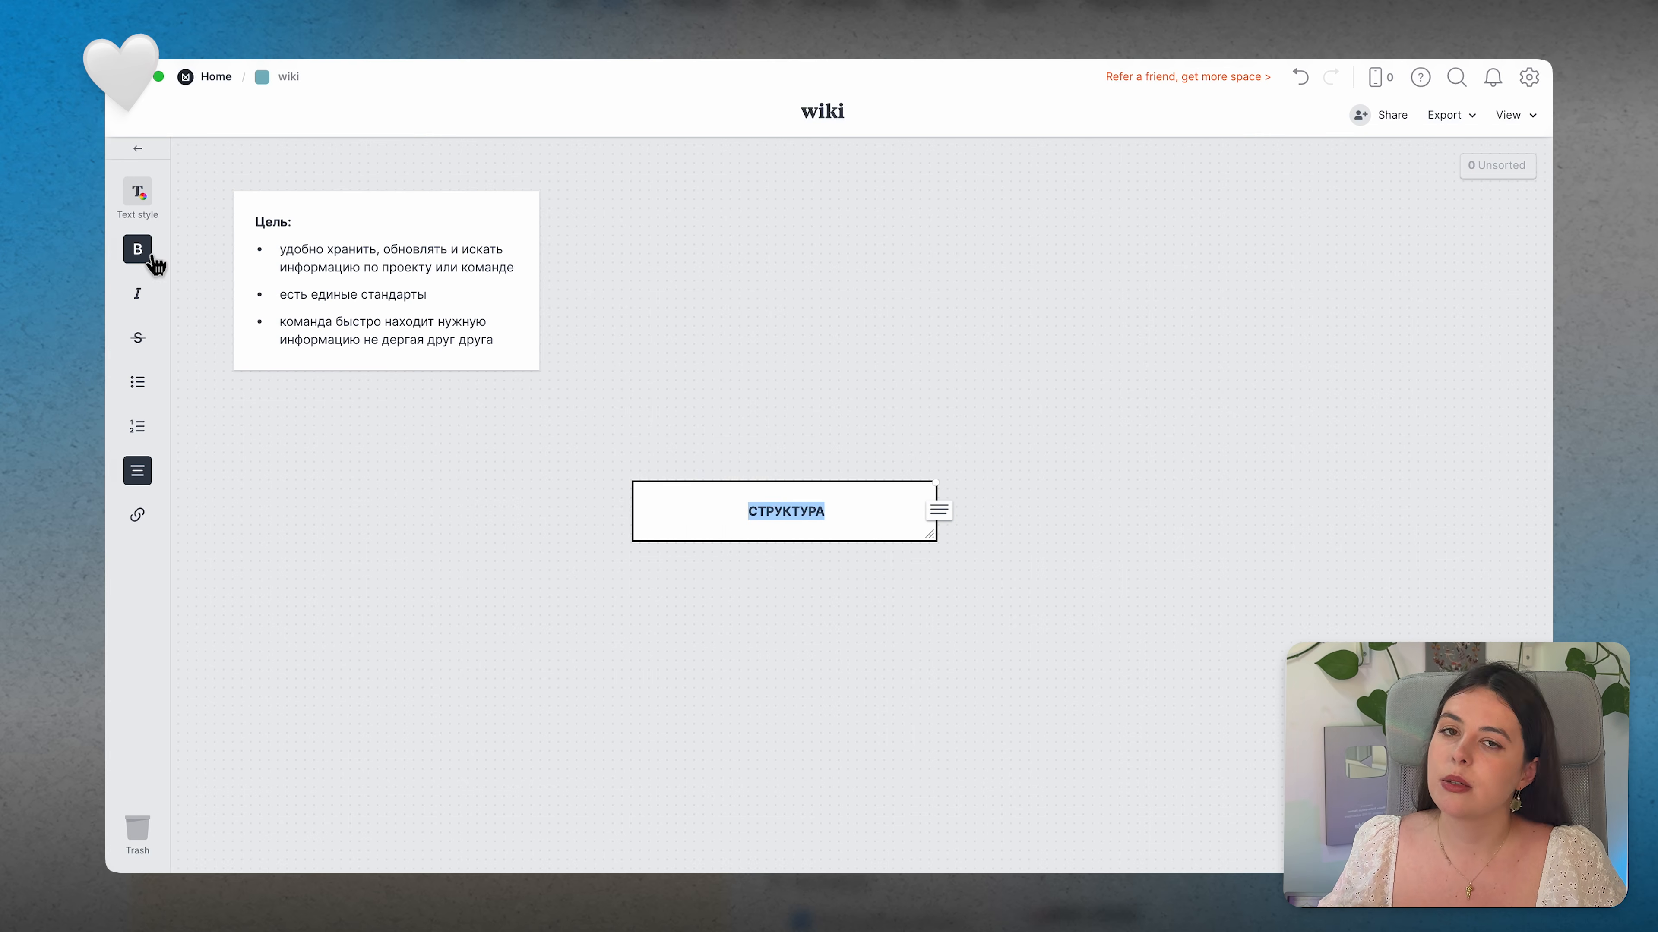
click(795, 587)
drag(787, 530, 940, 477)
click(630, 532)
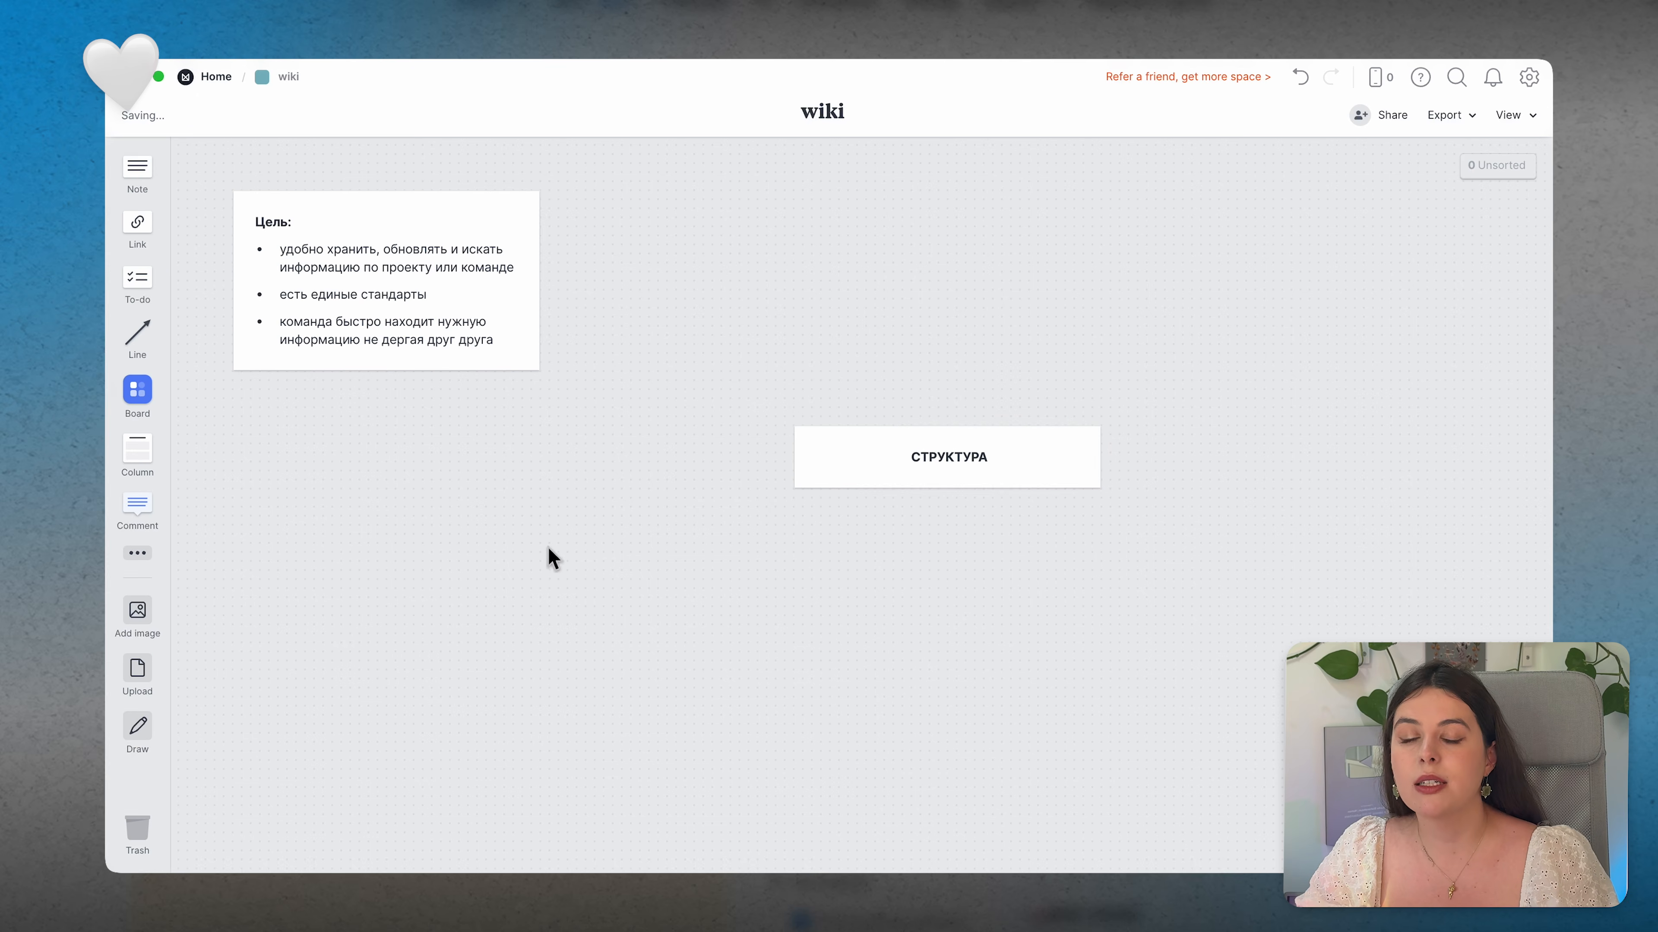
Step: Add a new note below the "СТРУКТУРА" note, starting with the numbered list item "Главная страница"
drag(151, 185, 824, 566)
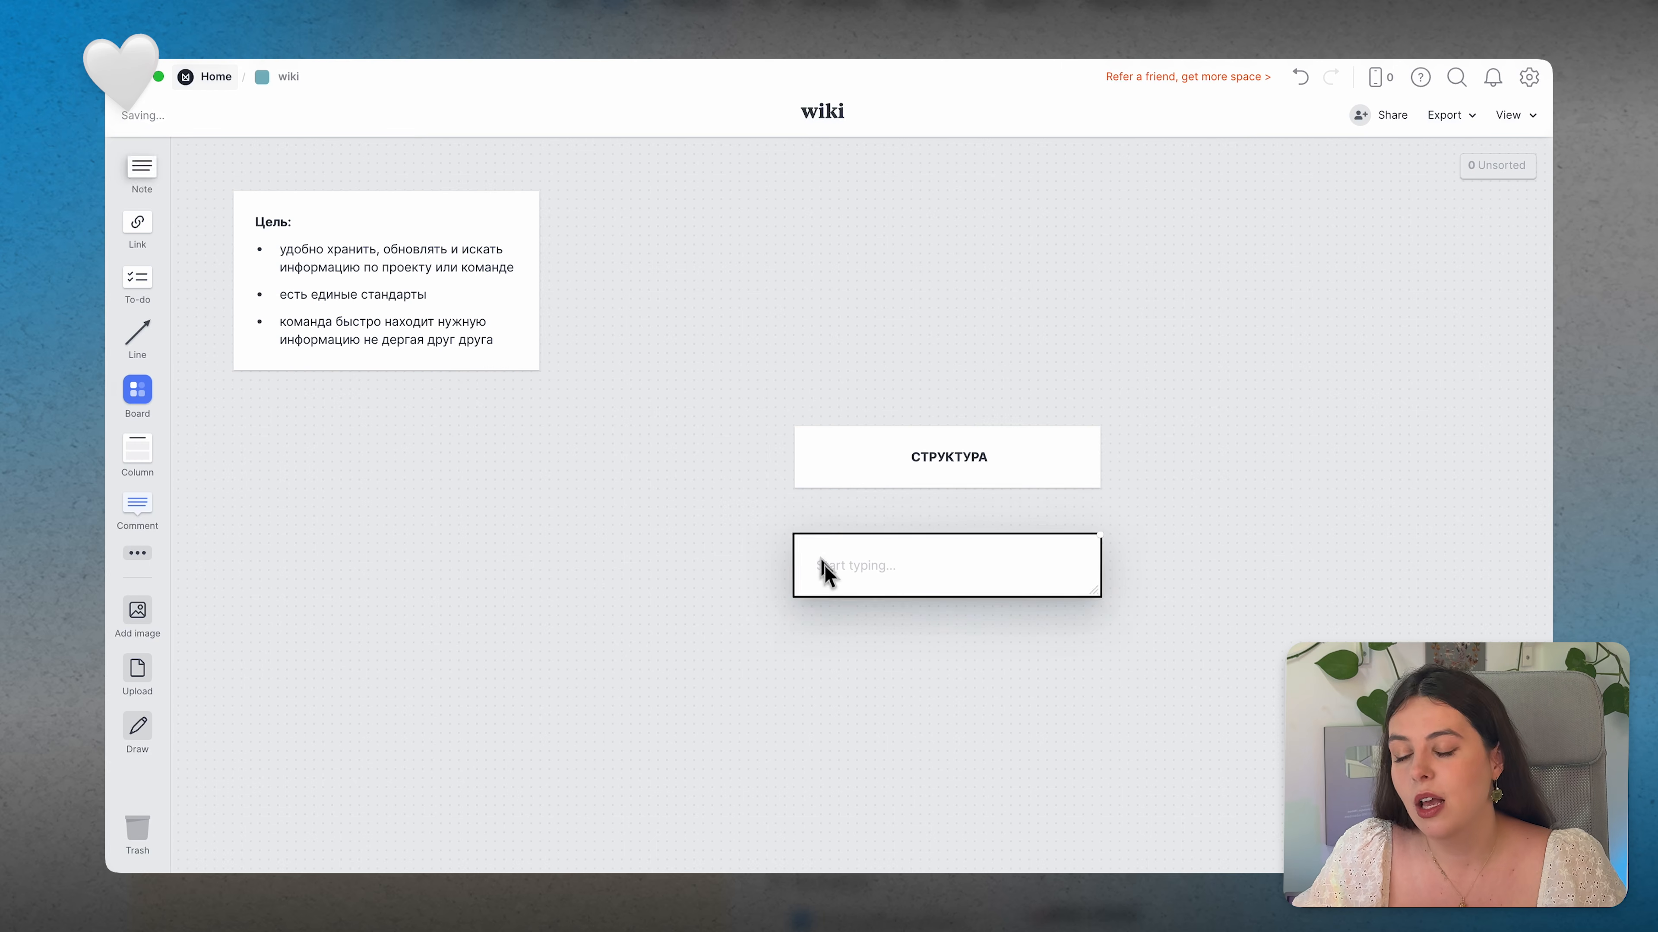
text(Ukfdy)
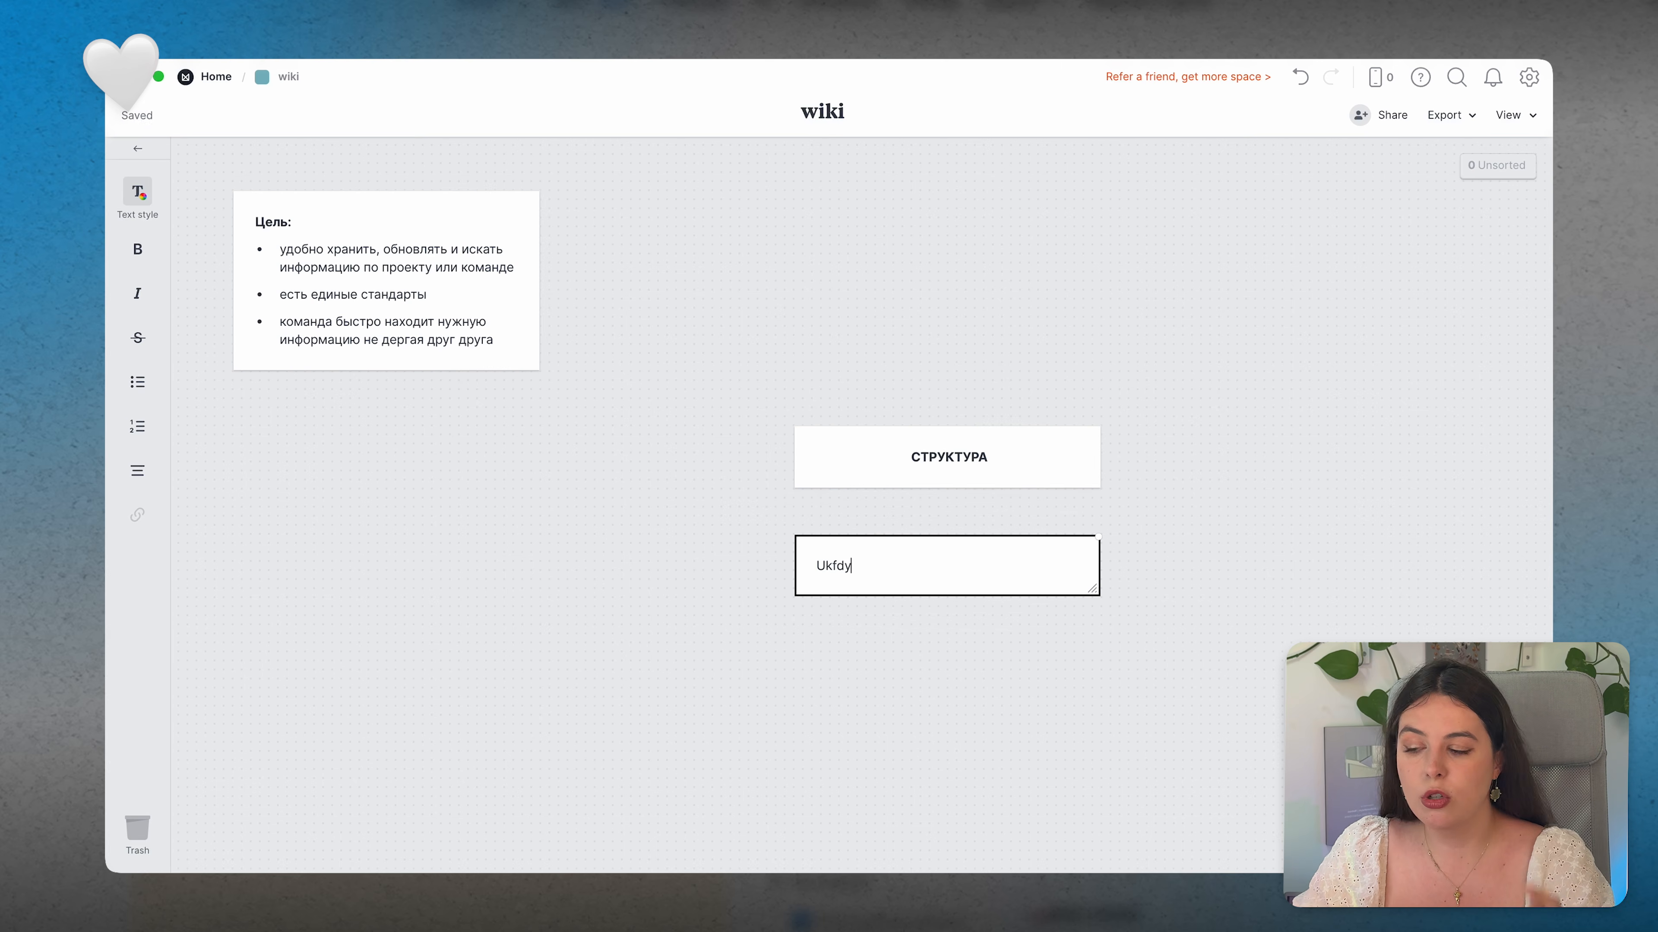
key(BackSpace)
key(BackSpace)
key(BackSpace)
key(BackSpace)
key(BackSpace)
text(1)
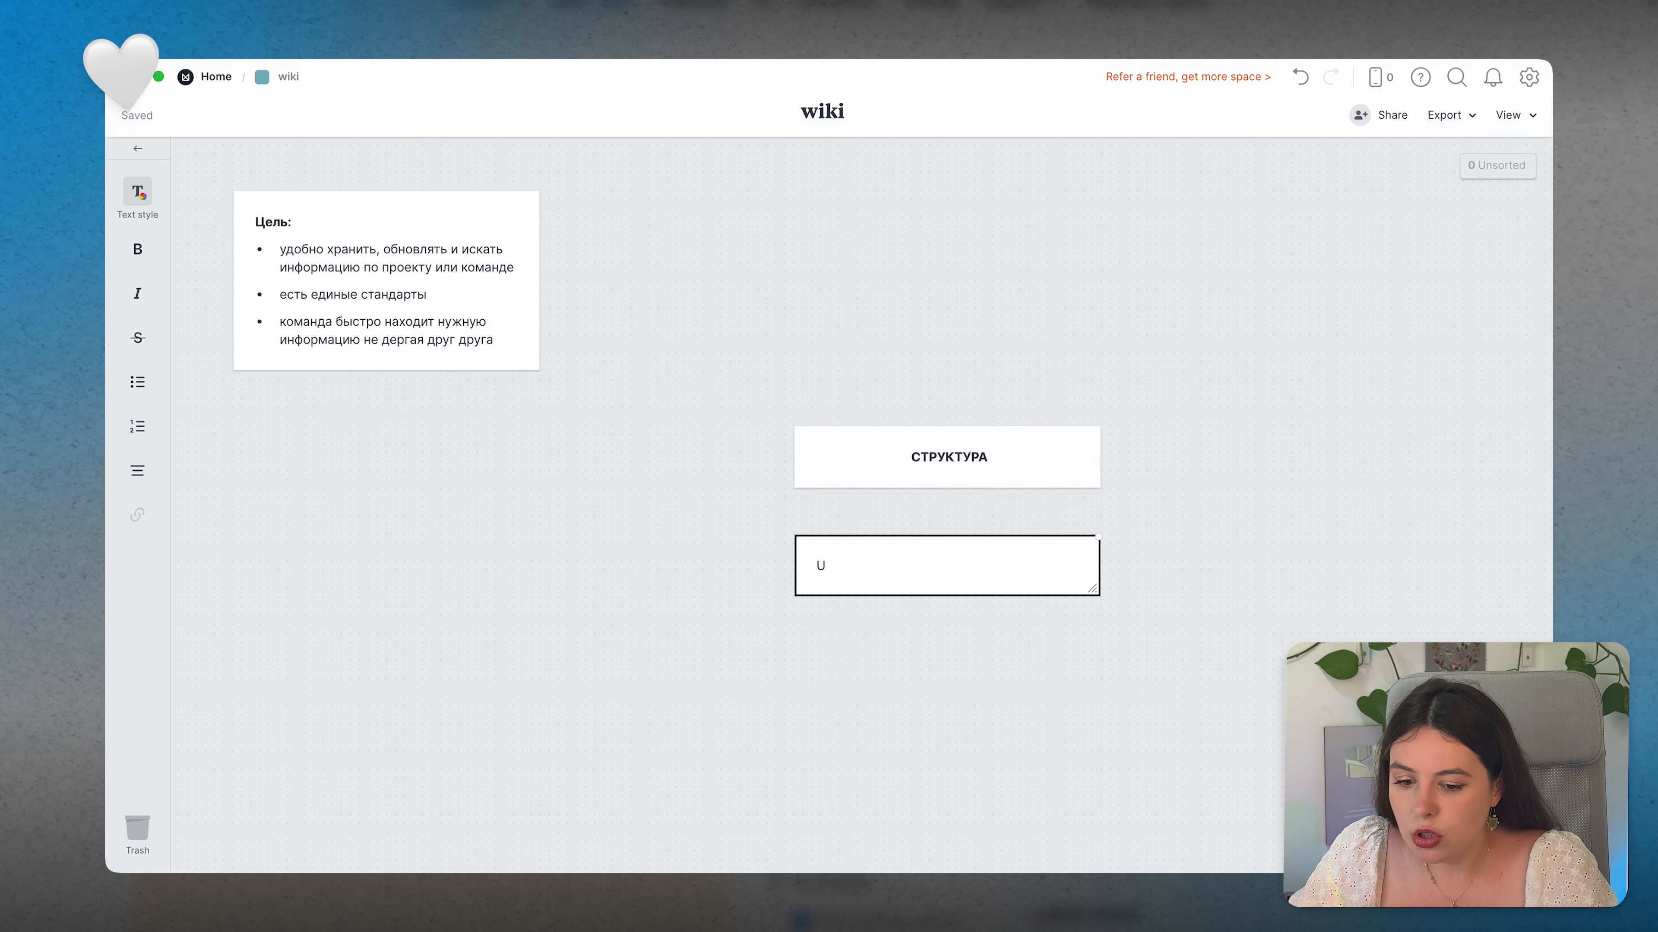
key(BackSpace)
text(1/)
key(BackSpace)
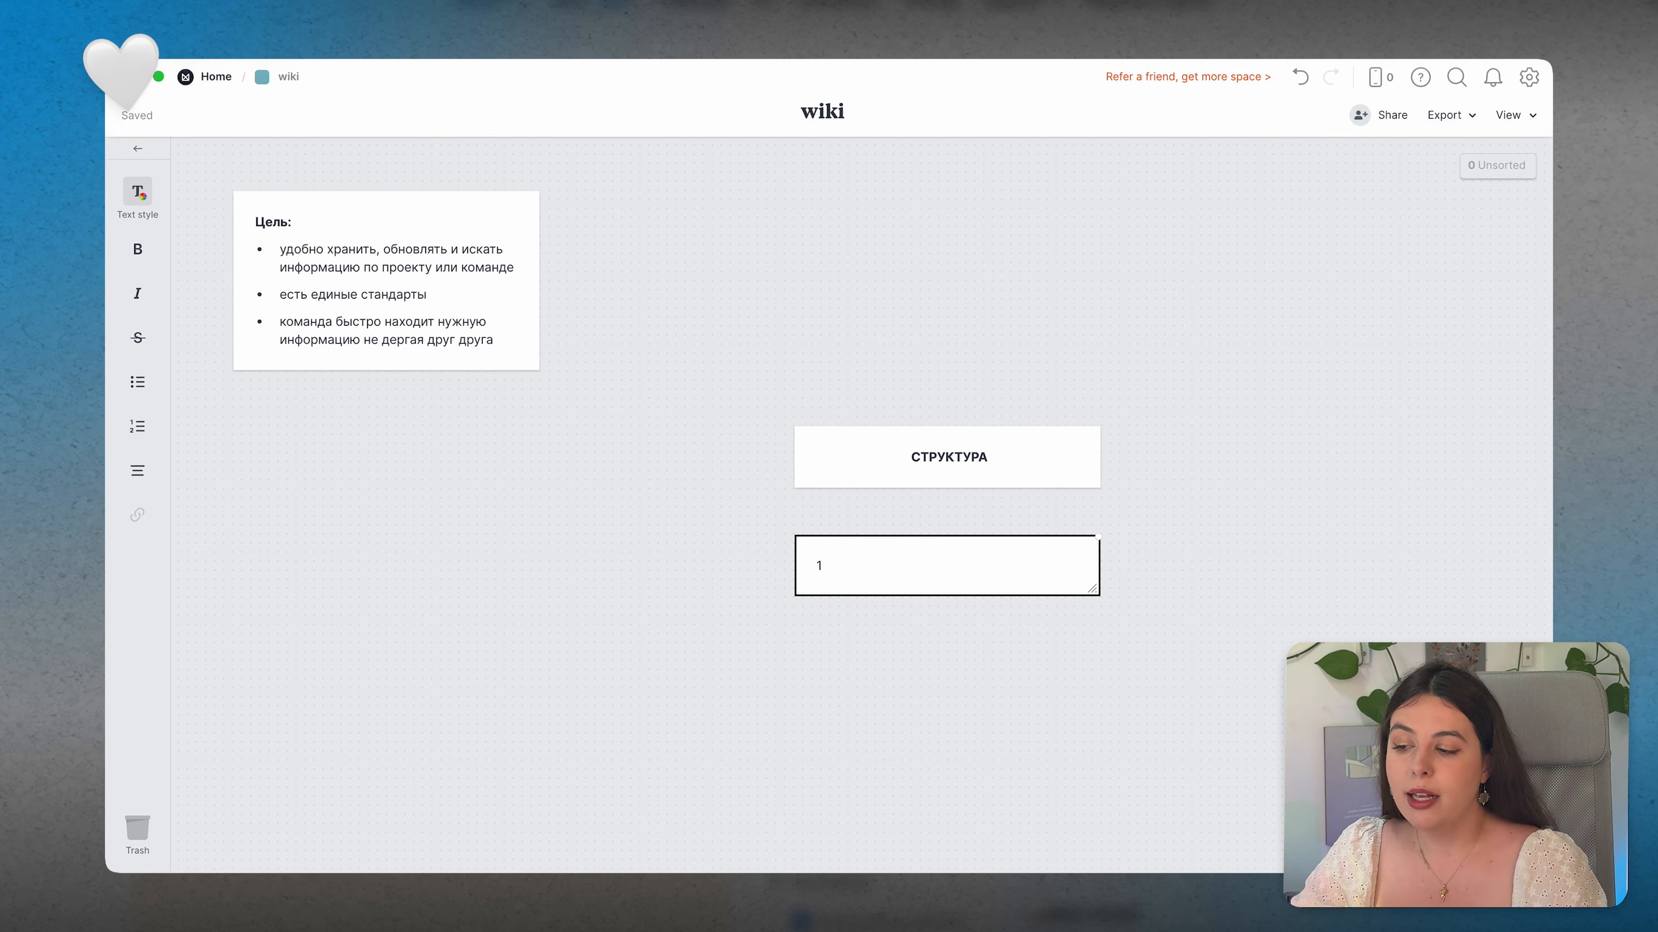
text(. )
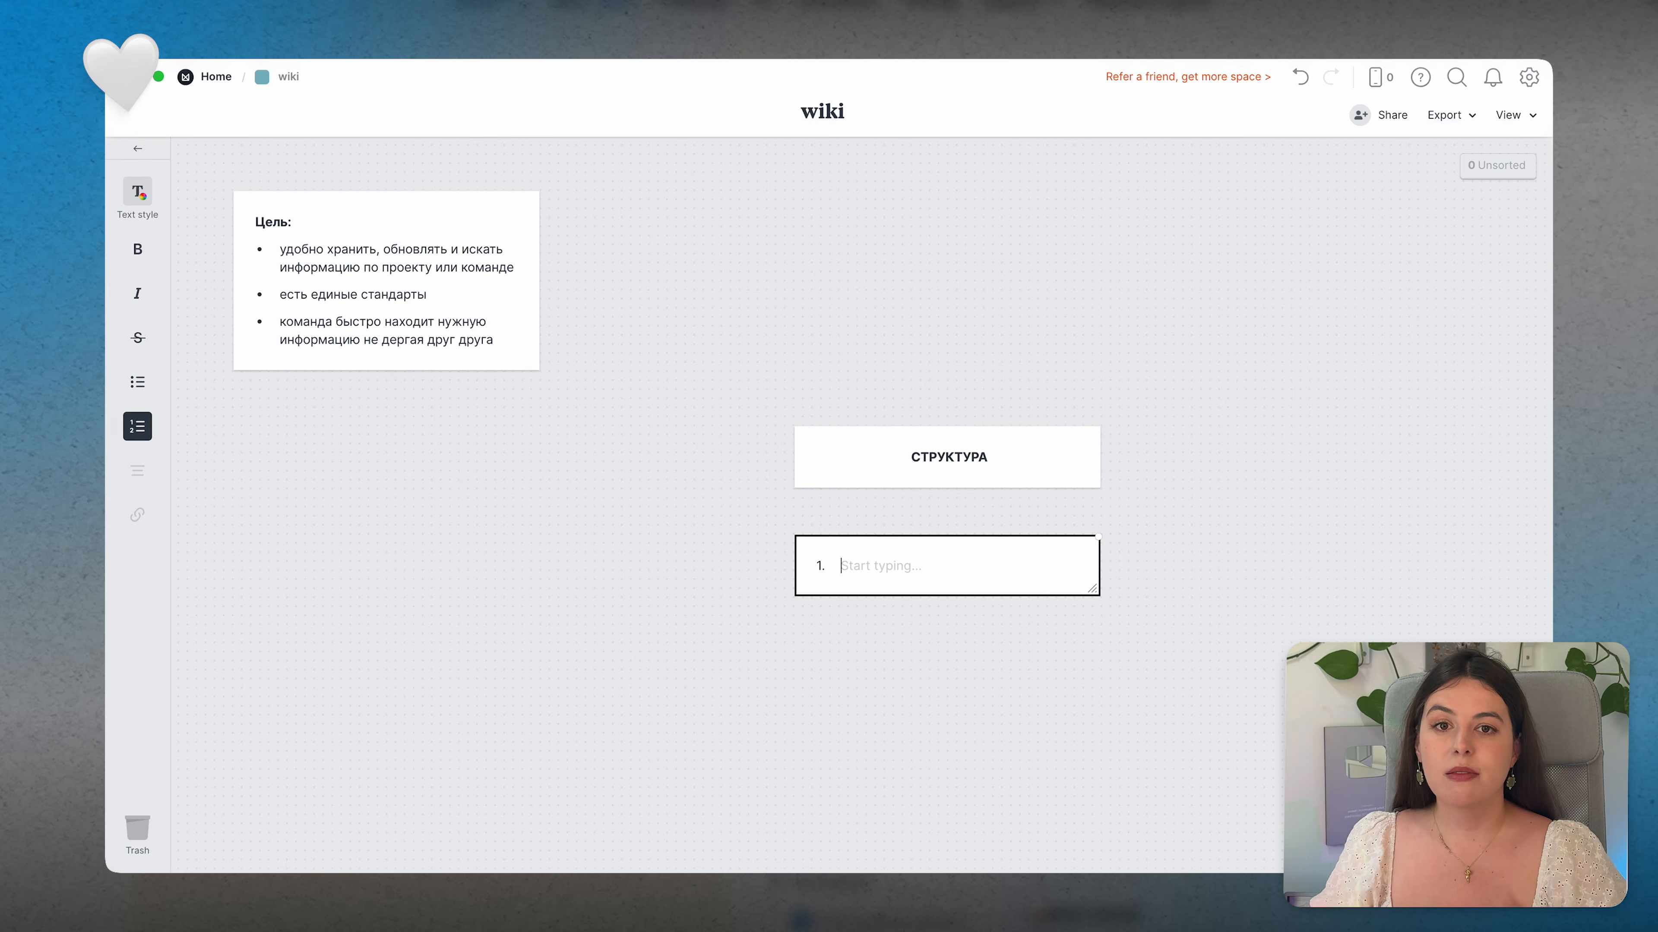
text(Глав)
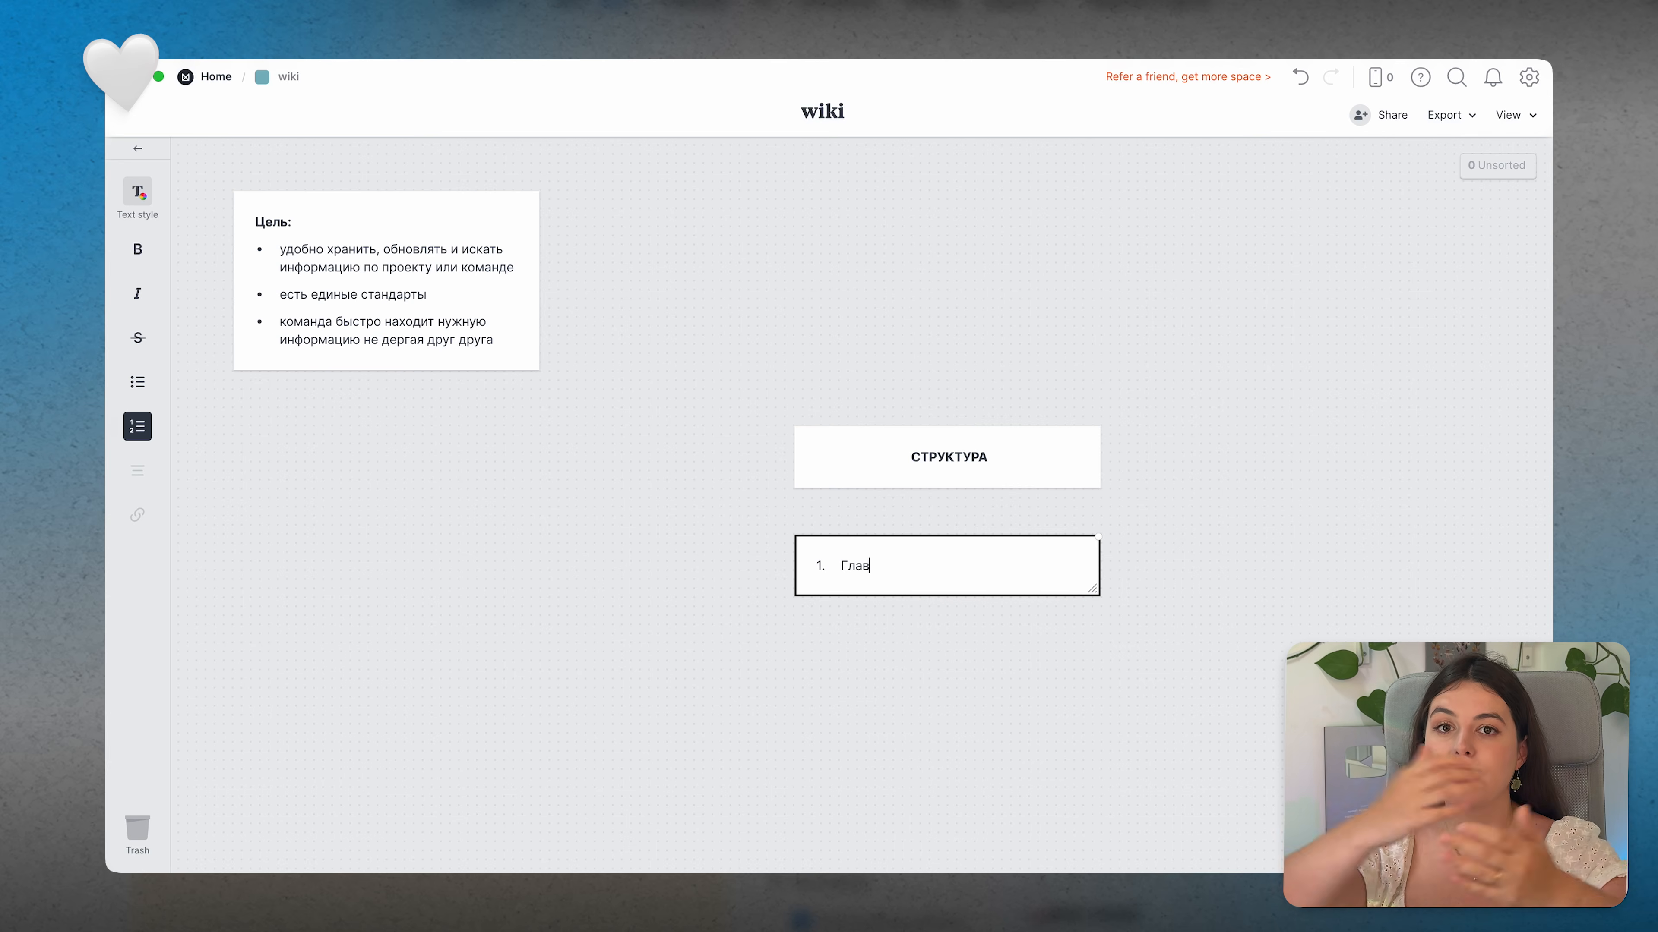
text(ная страница)
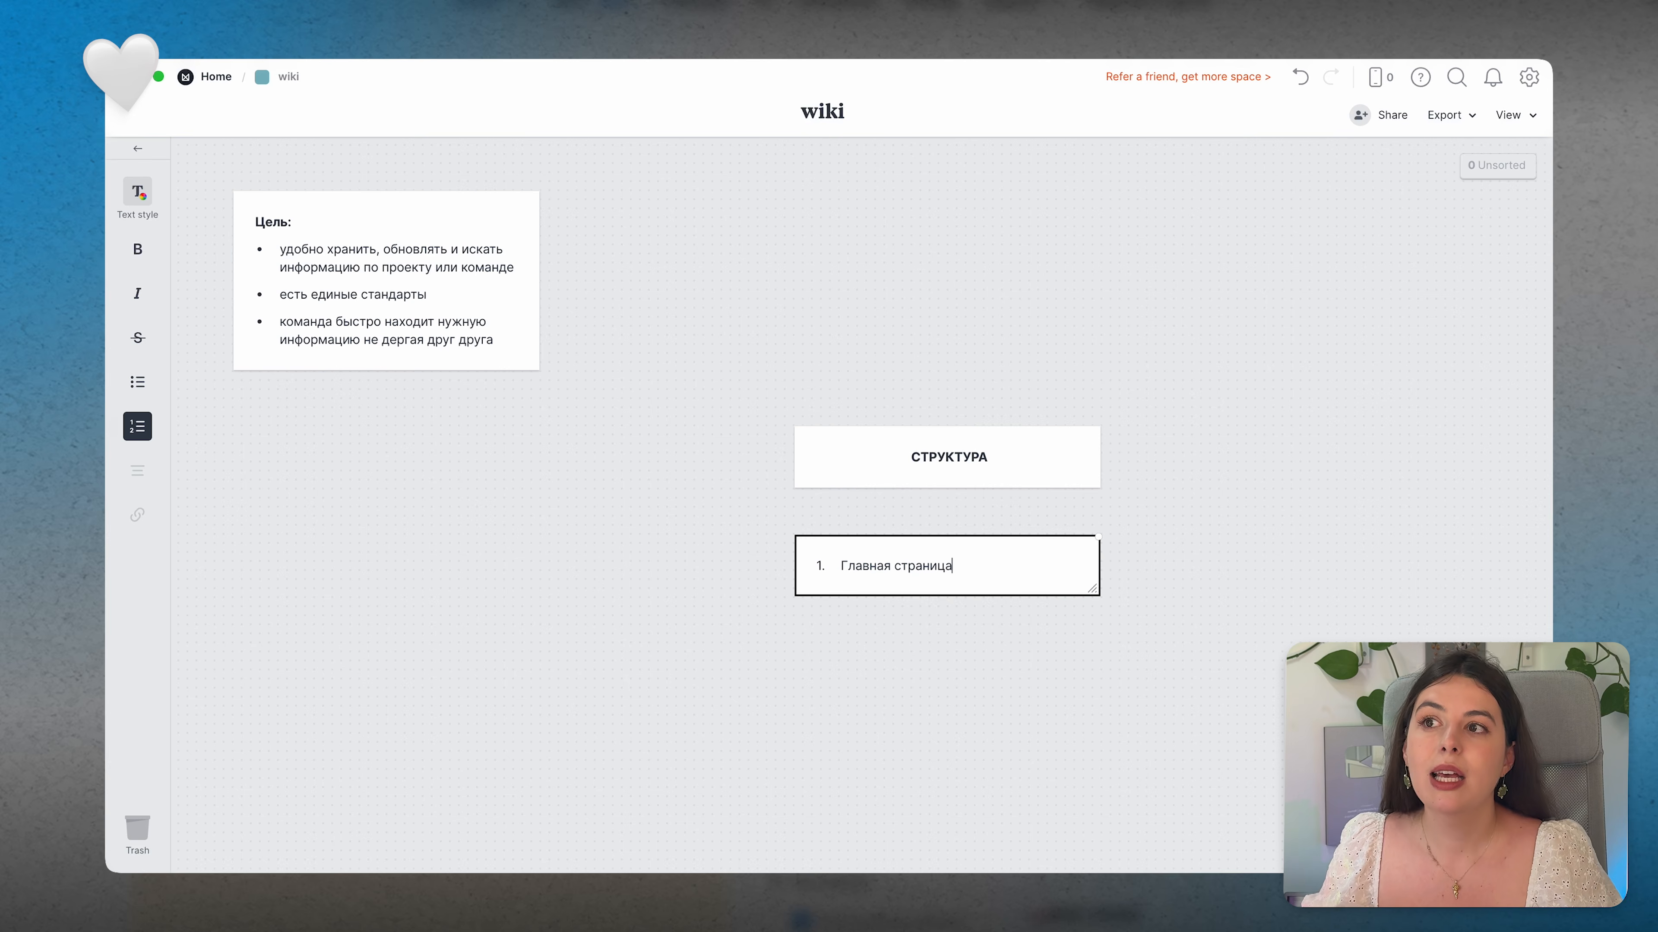
Step: Below the numbered item, add the plain lines "Функция: навигация" and "Элементы" outside the list
key(Return)
key(Return)
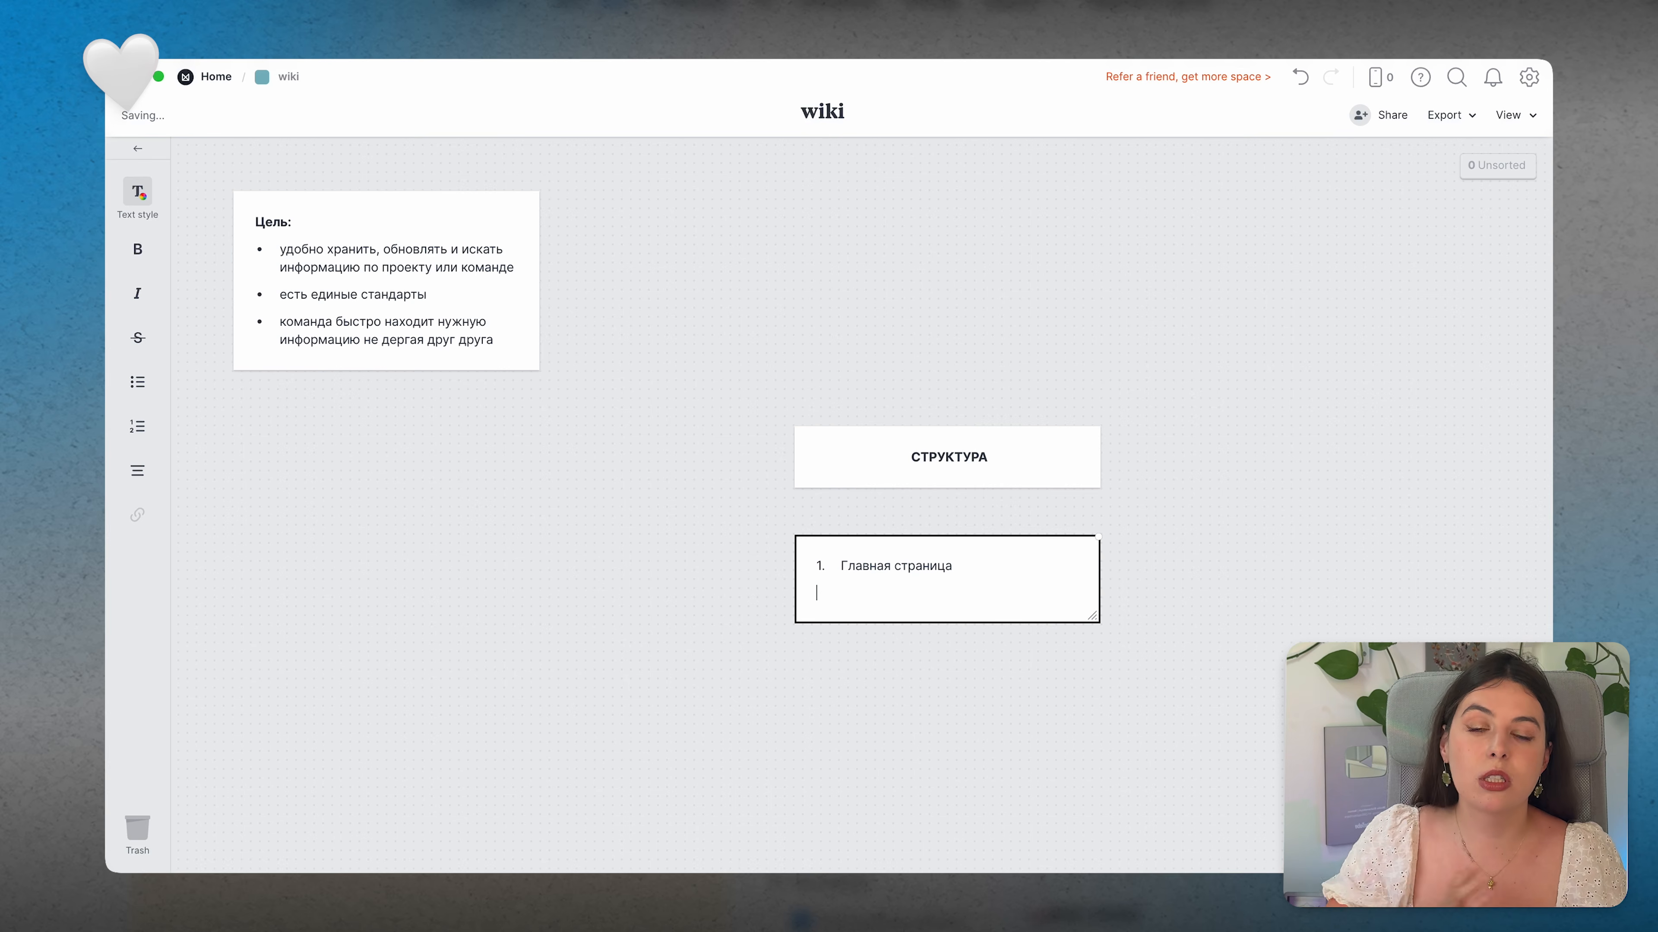
text(Фун)
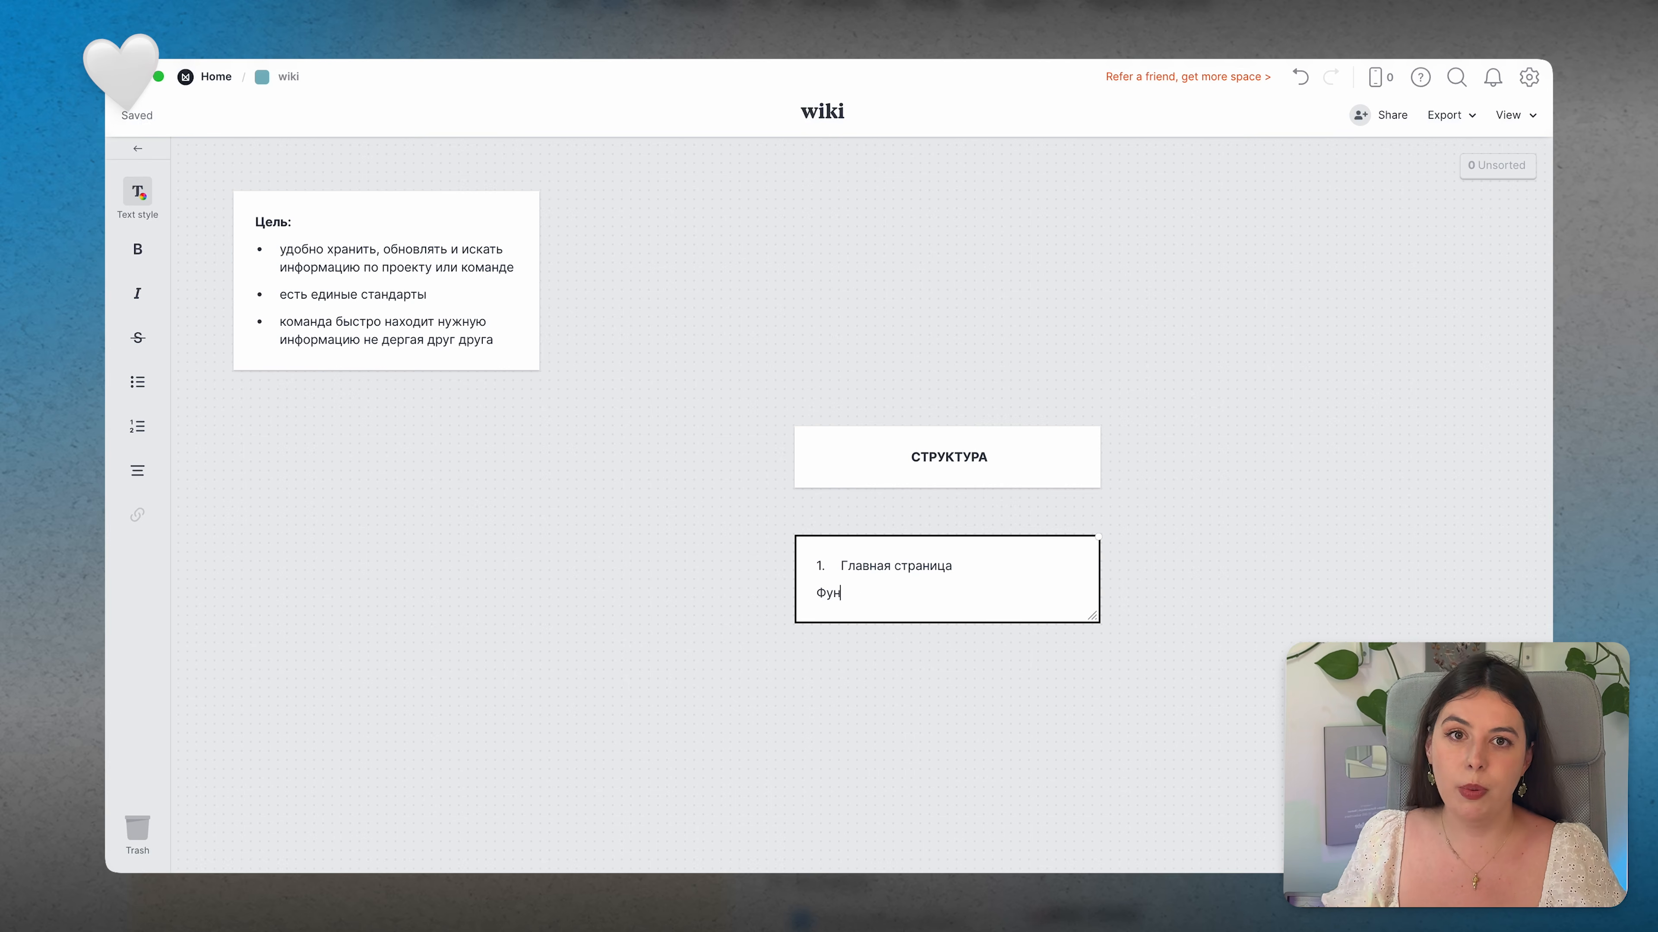
text(кция:)
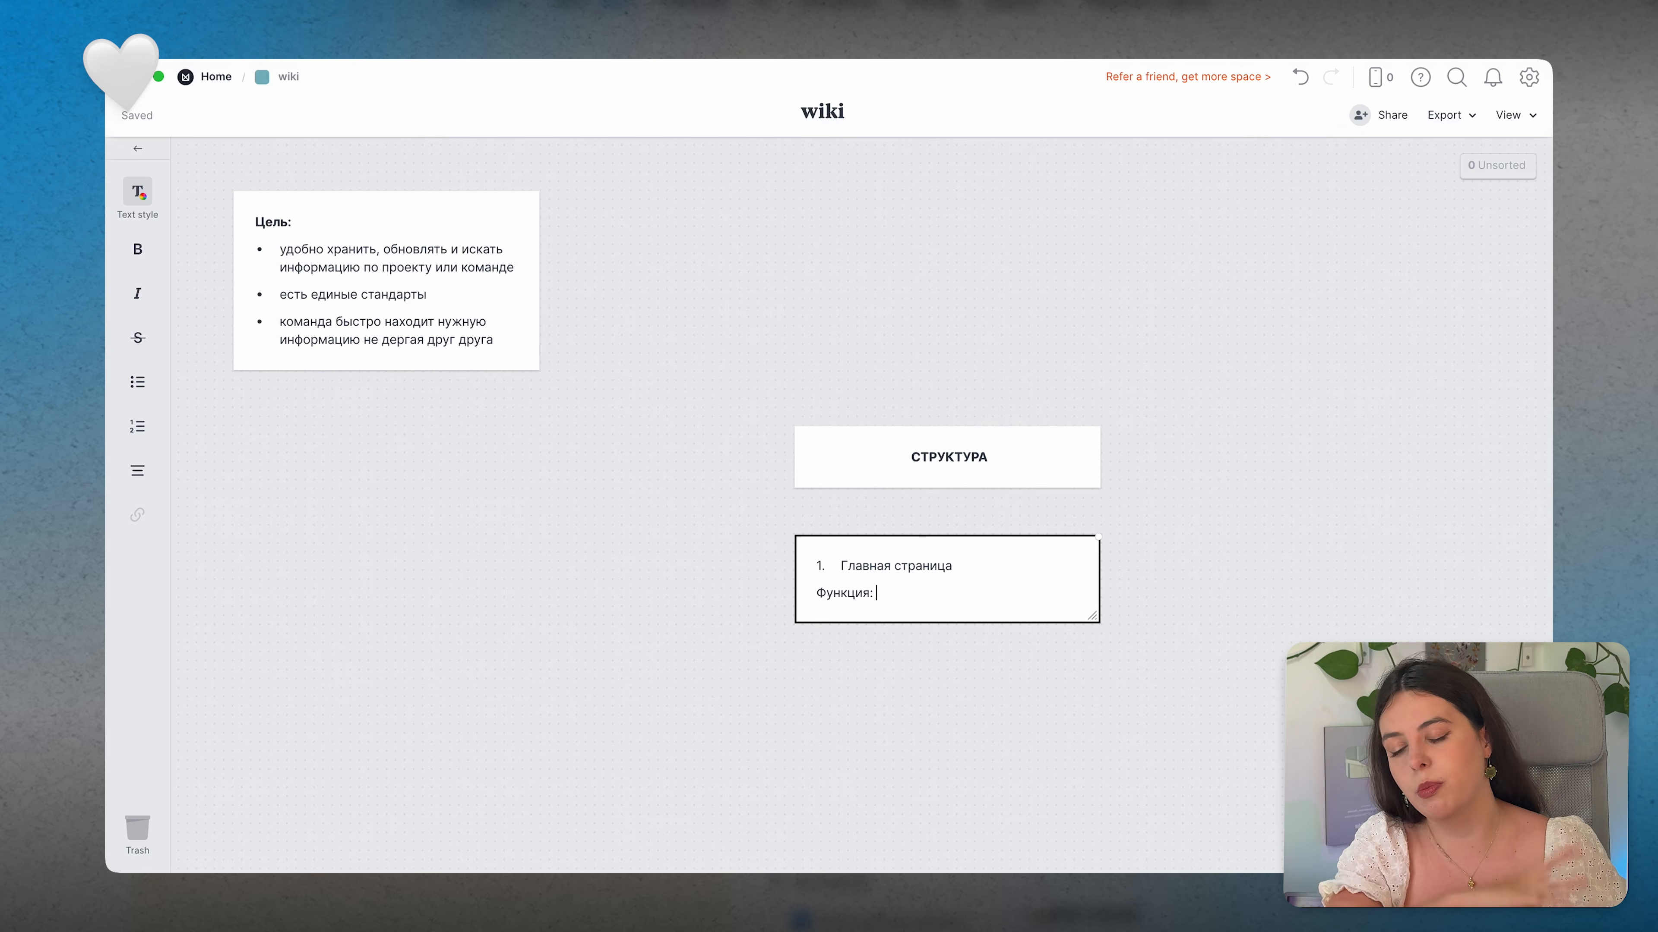
text( навигация)
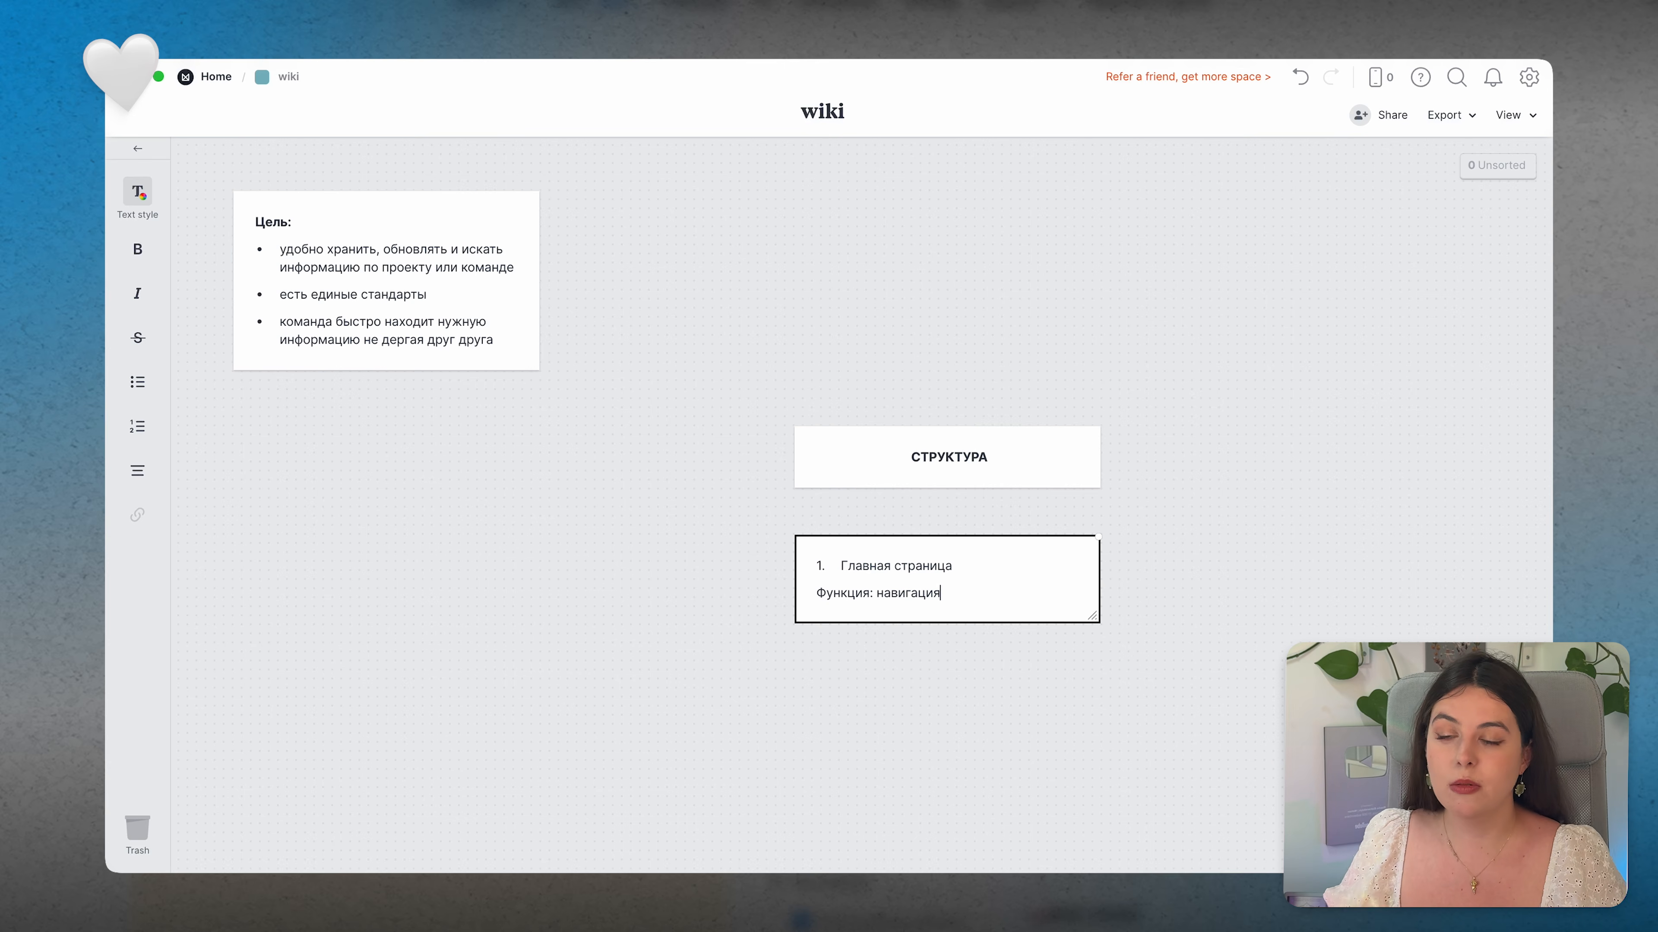
key(Return)
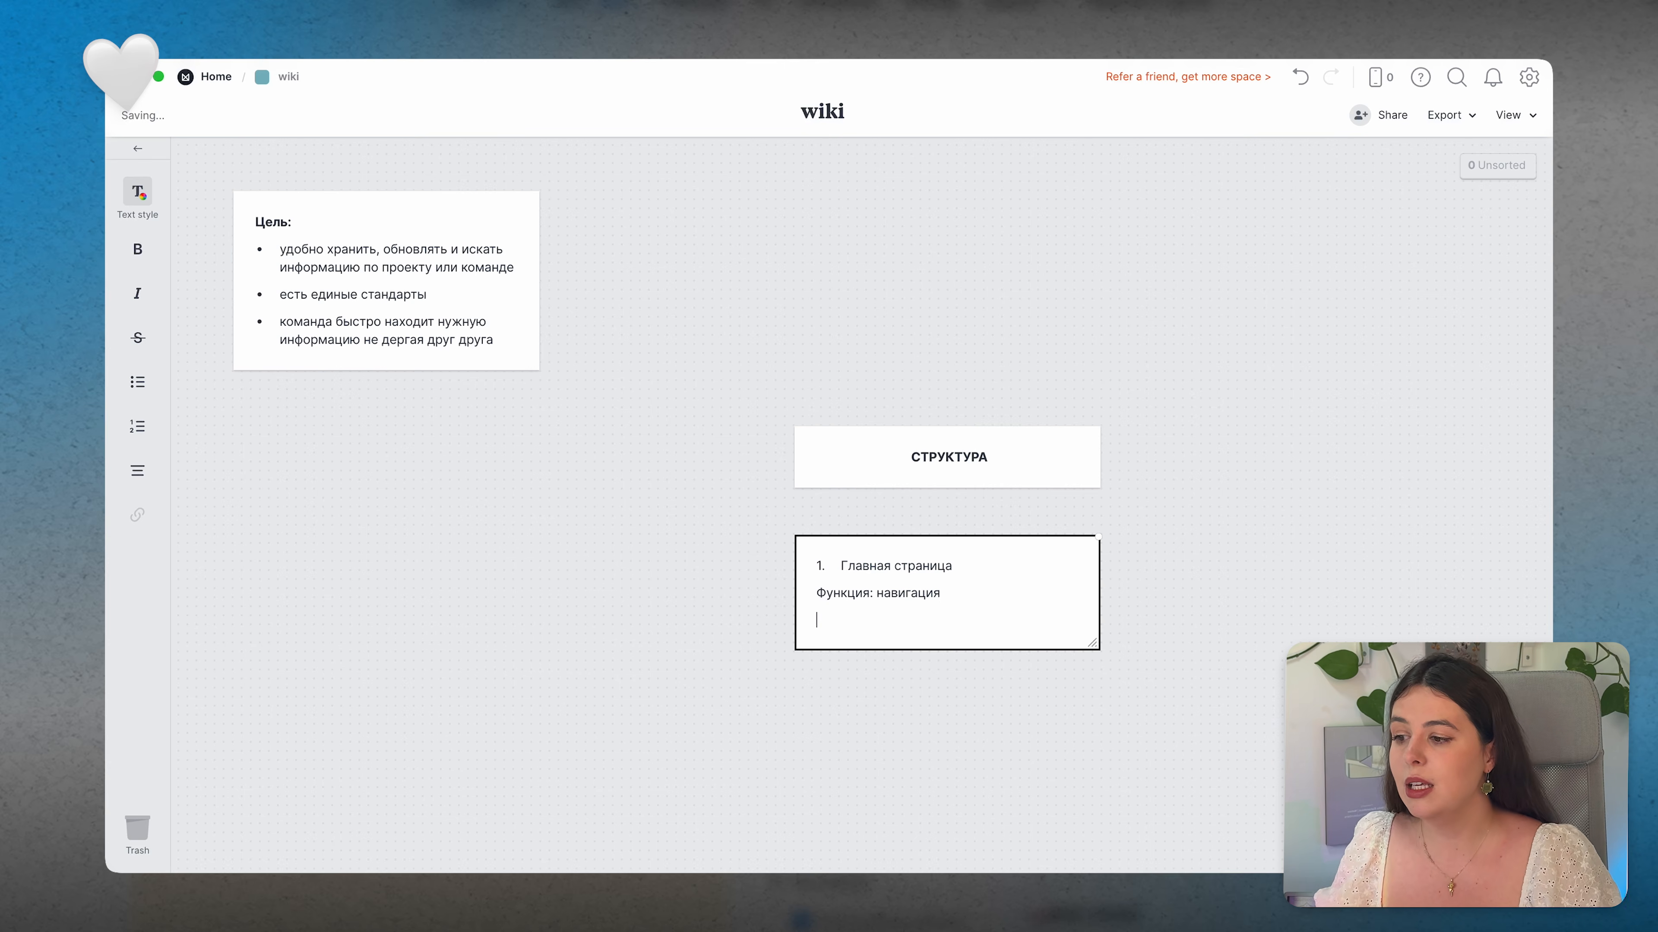
text(Эле)
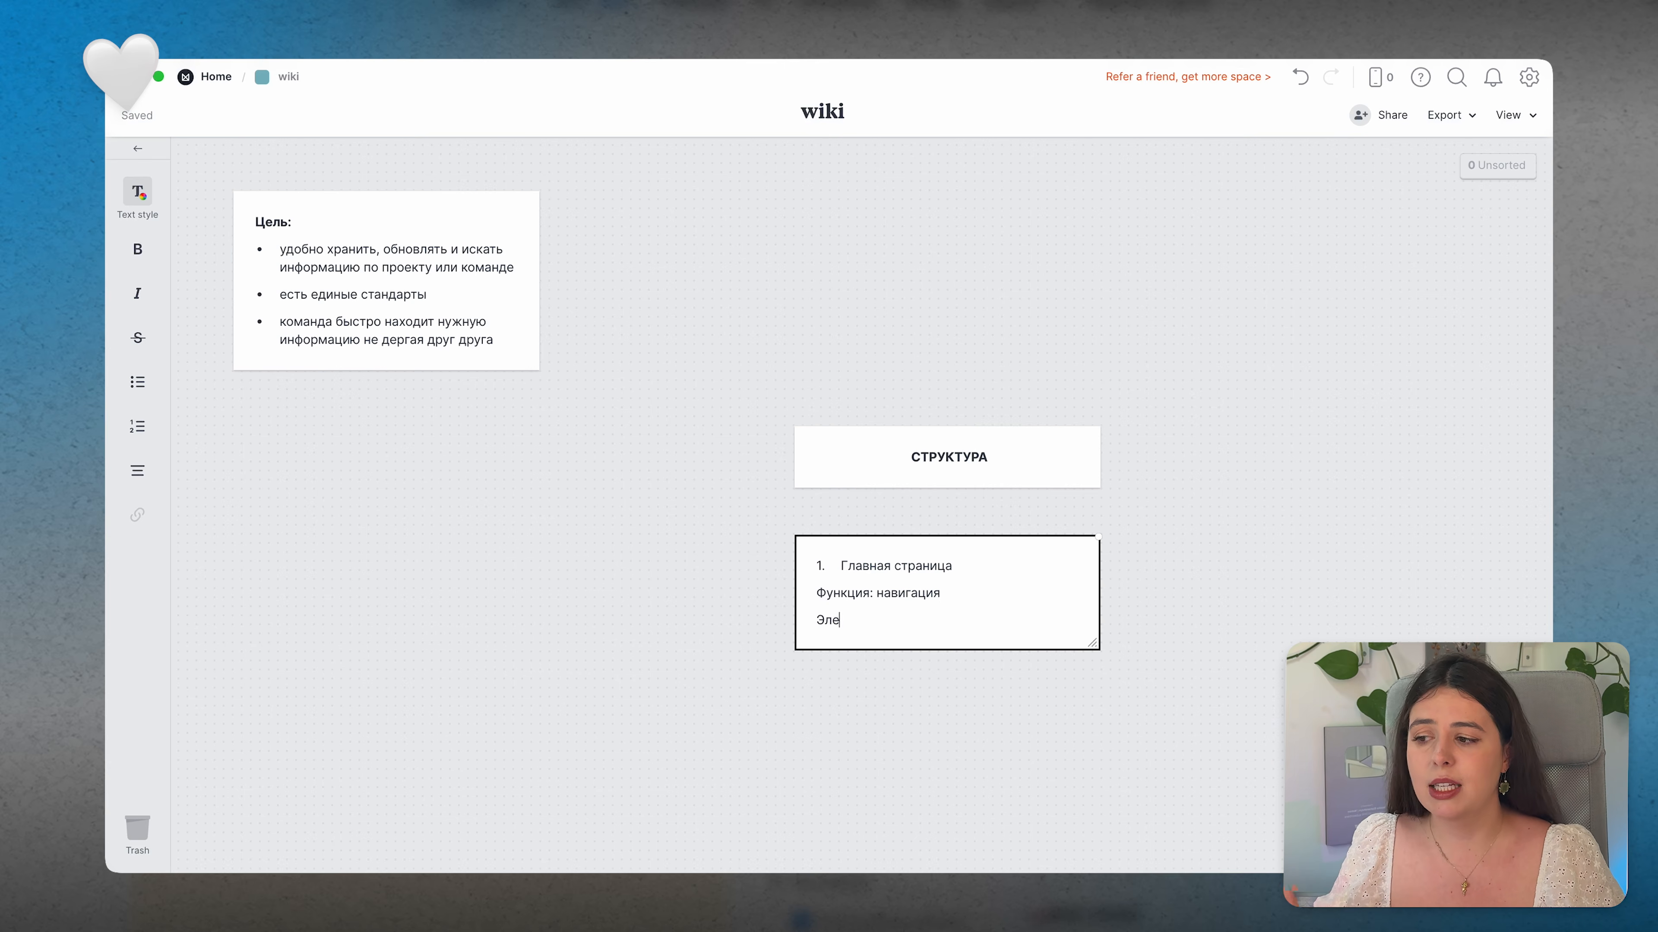
text(менты)
Step: Make the label "Функция:" bold in the "Главная страница" note
scroll(832, 598, down, 1)
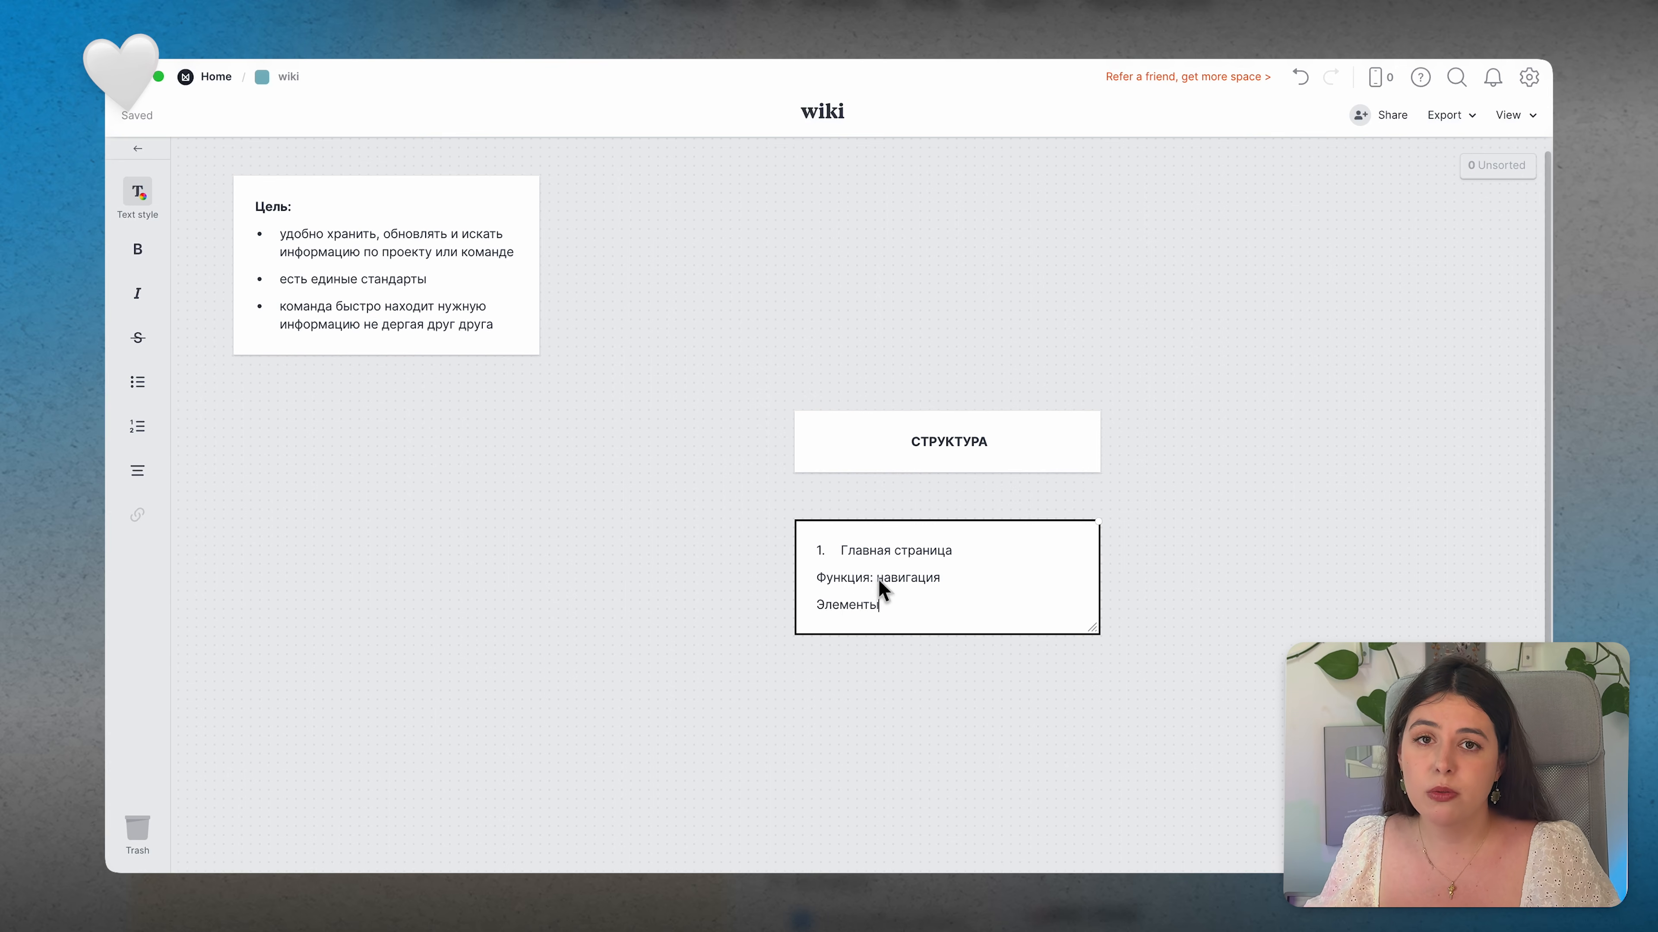
drag(875, 575, 806, 576)
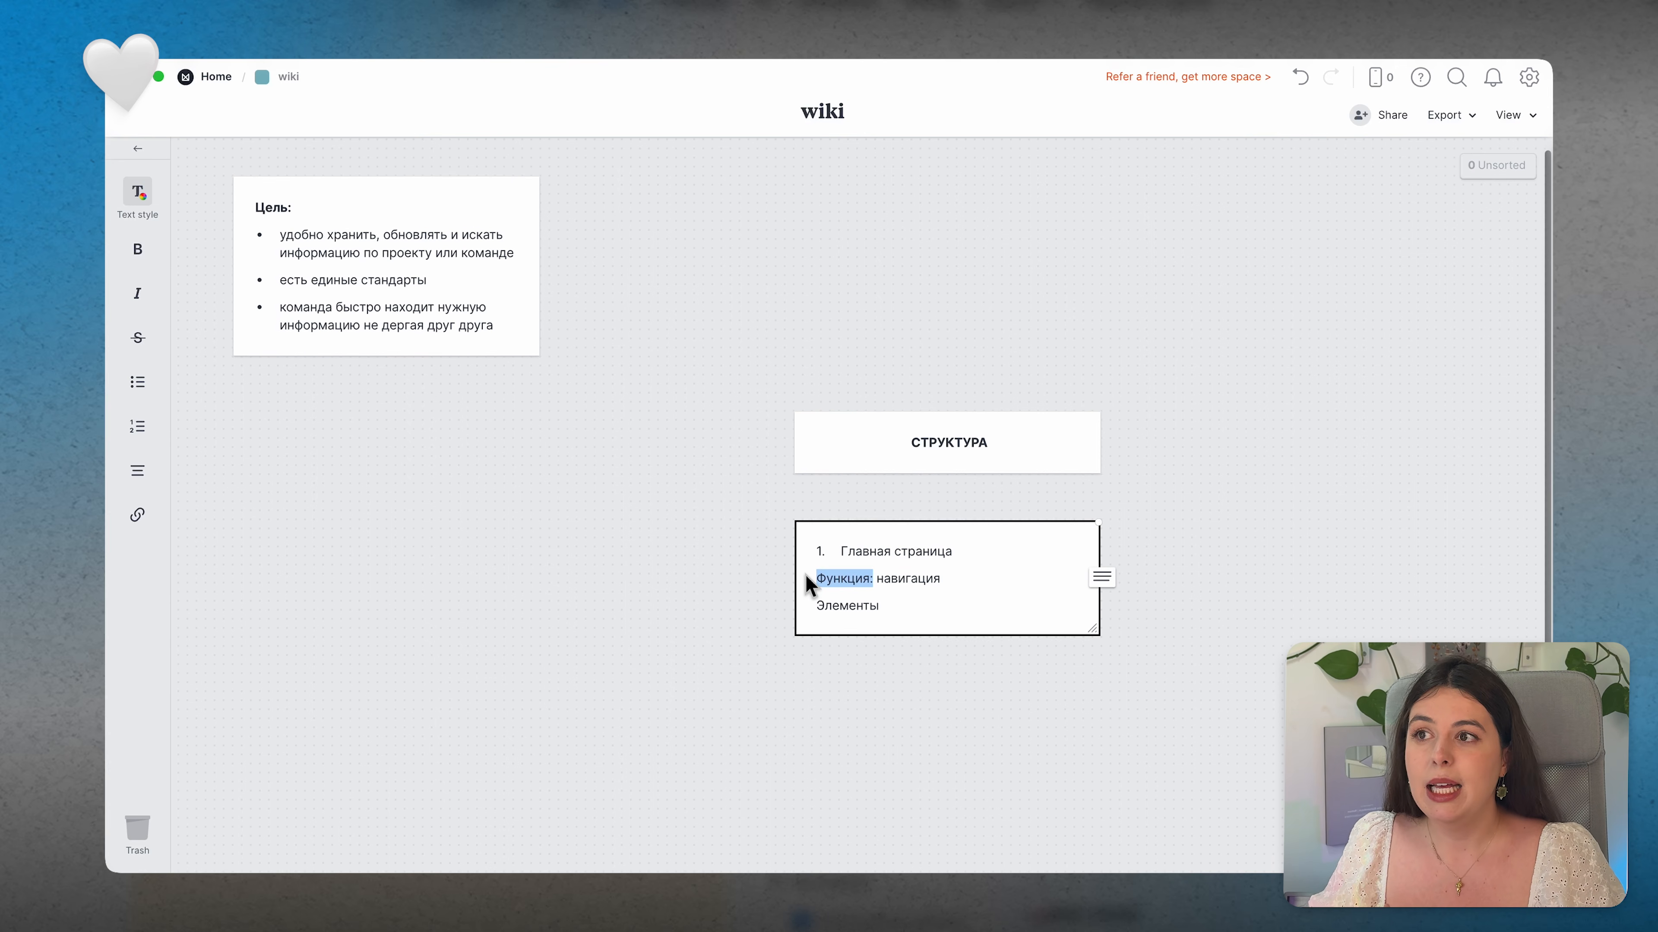
key(super+b)
Step: Extend the line after "навигация" with ". Человек должен быстро соориентироваться - куда дальше"
click(950, 577)
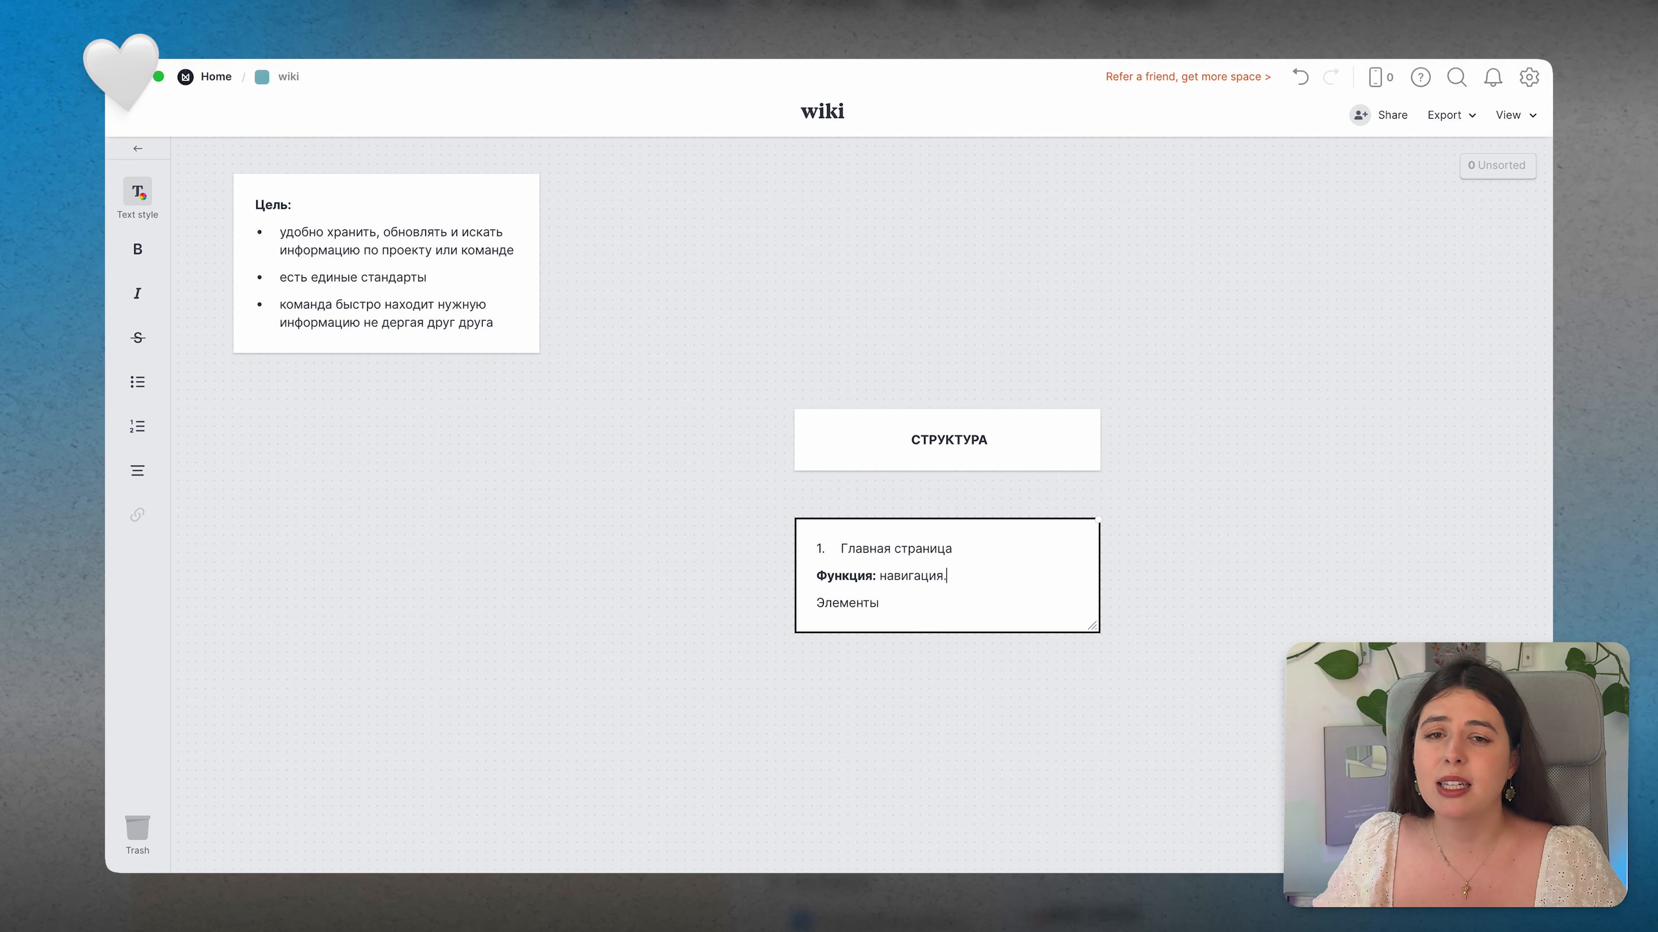
text(Человек )
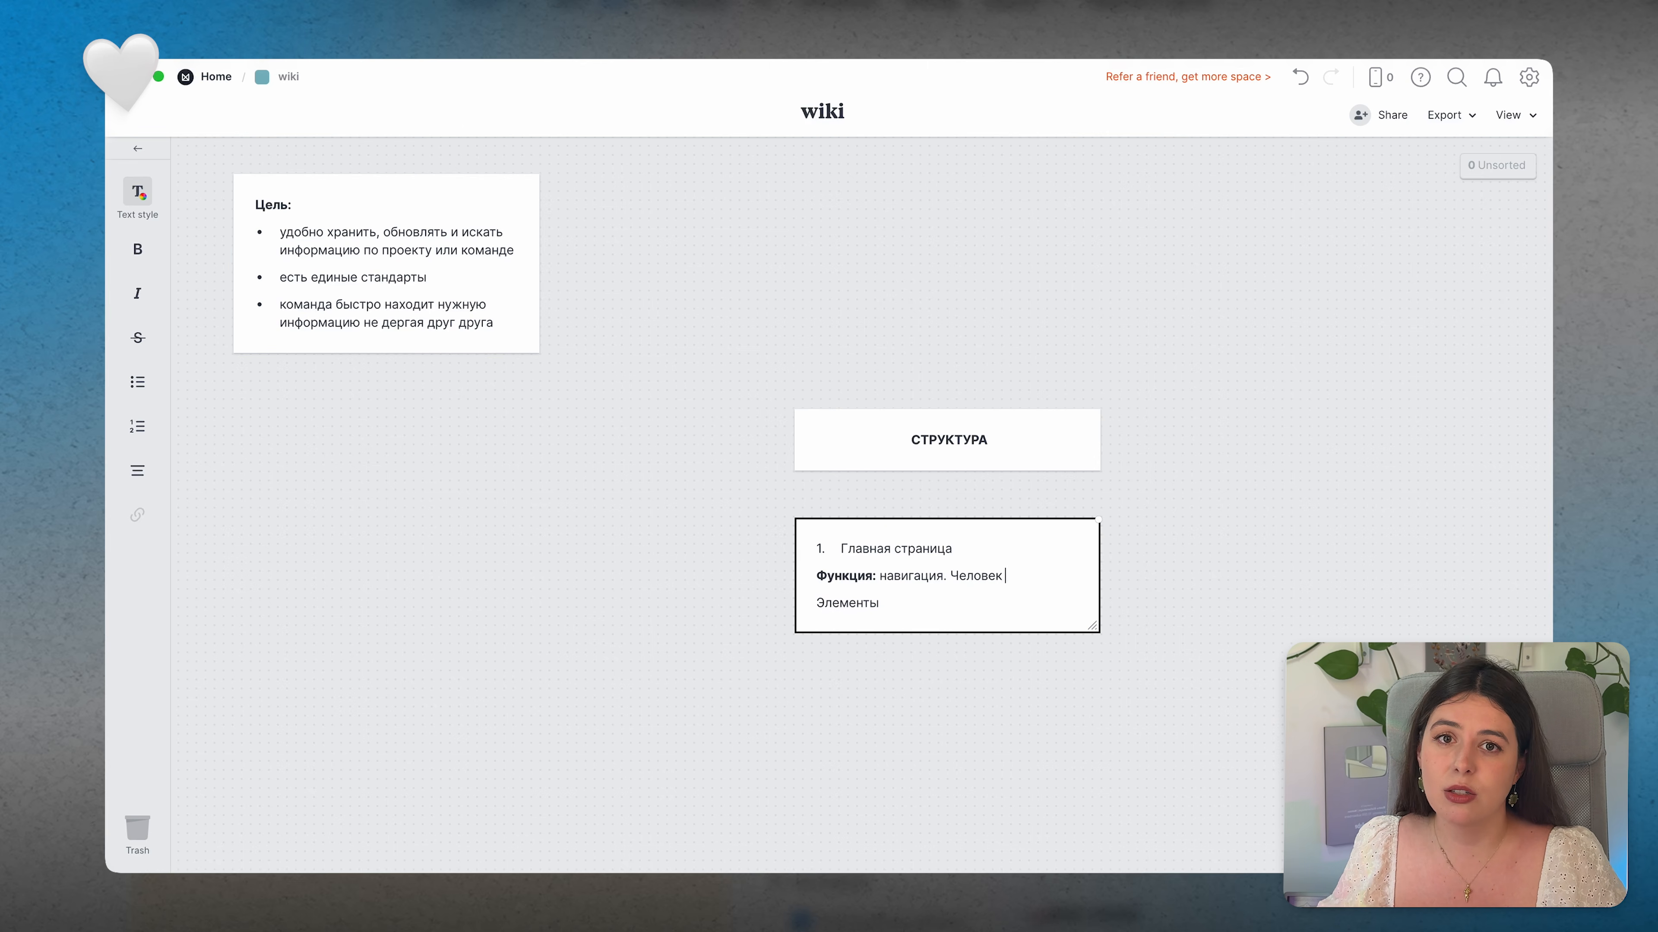
text(должен быстро )
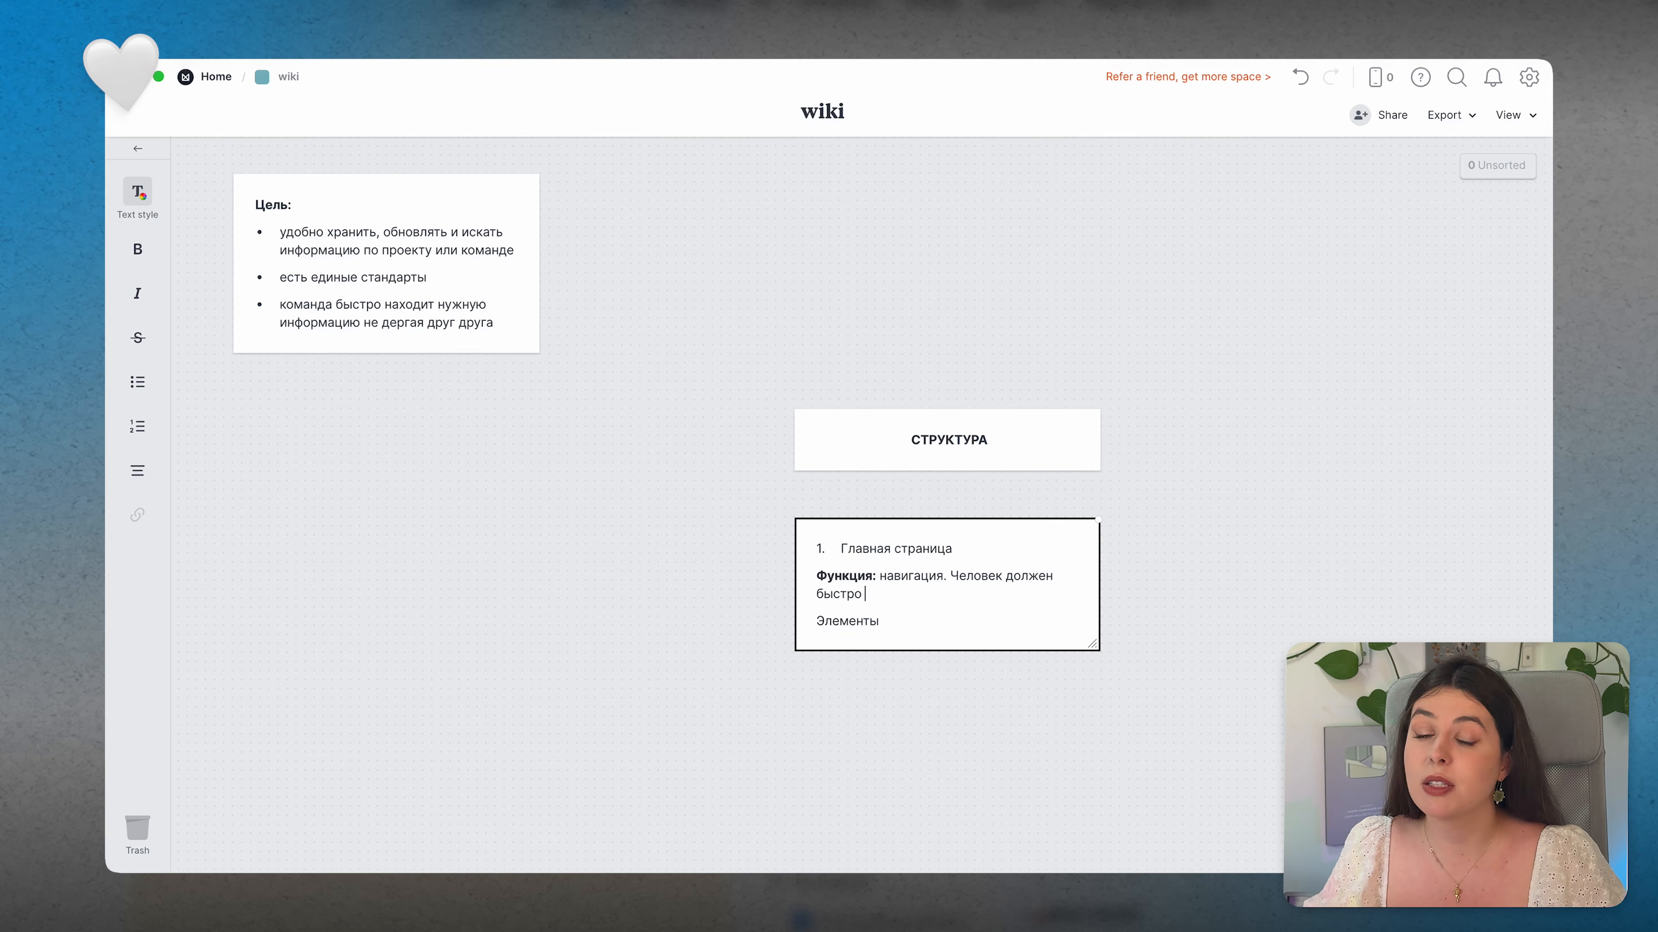
text(соориентироват)
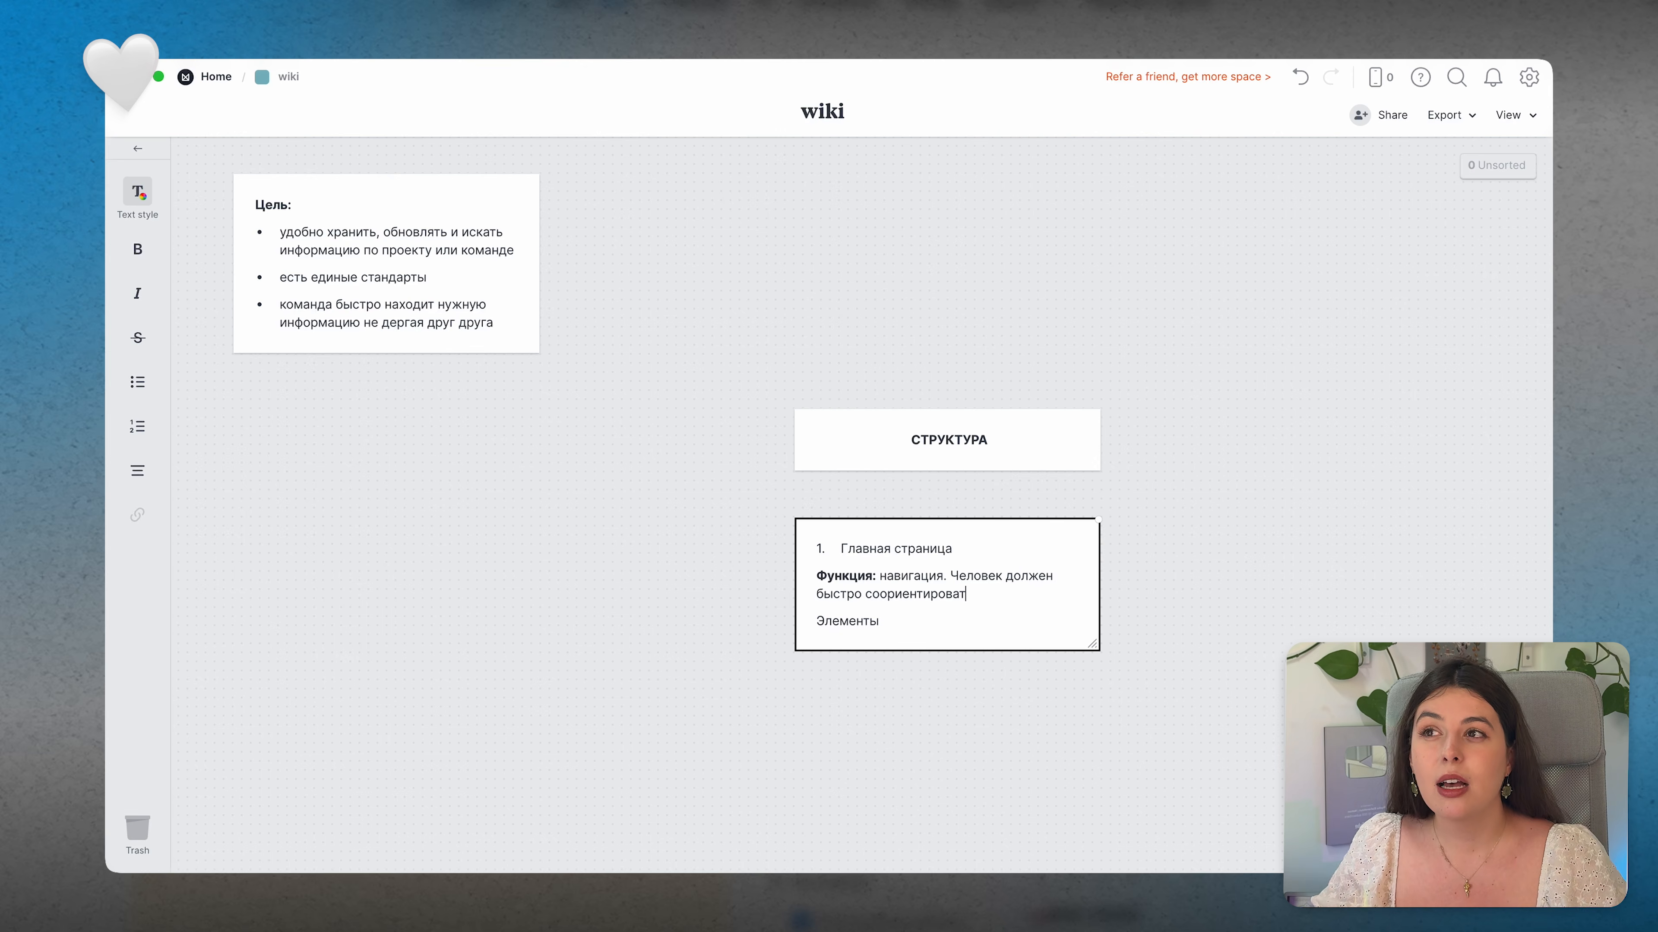
text(ься - куда дальше)
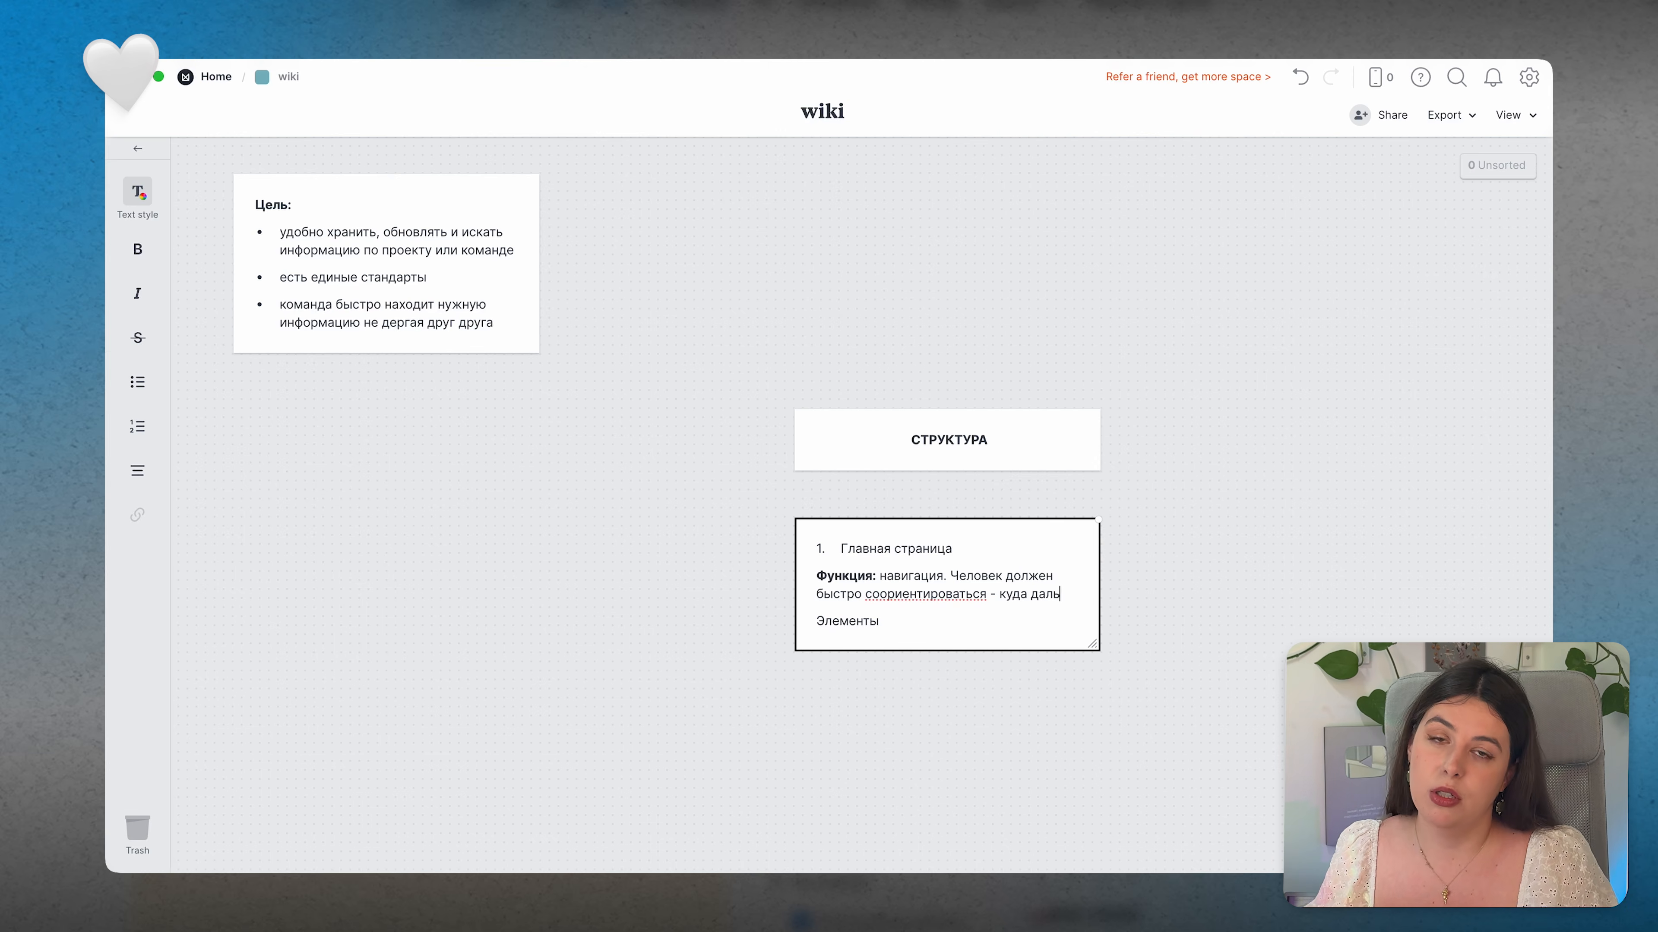
Step: Check the spelling suggestions for the word "соориентироваться" in the function line
double_click(937, 597)
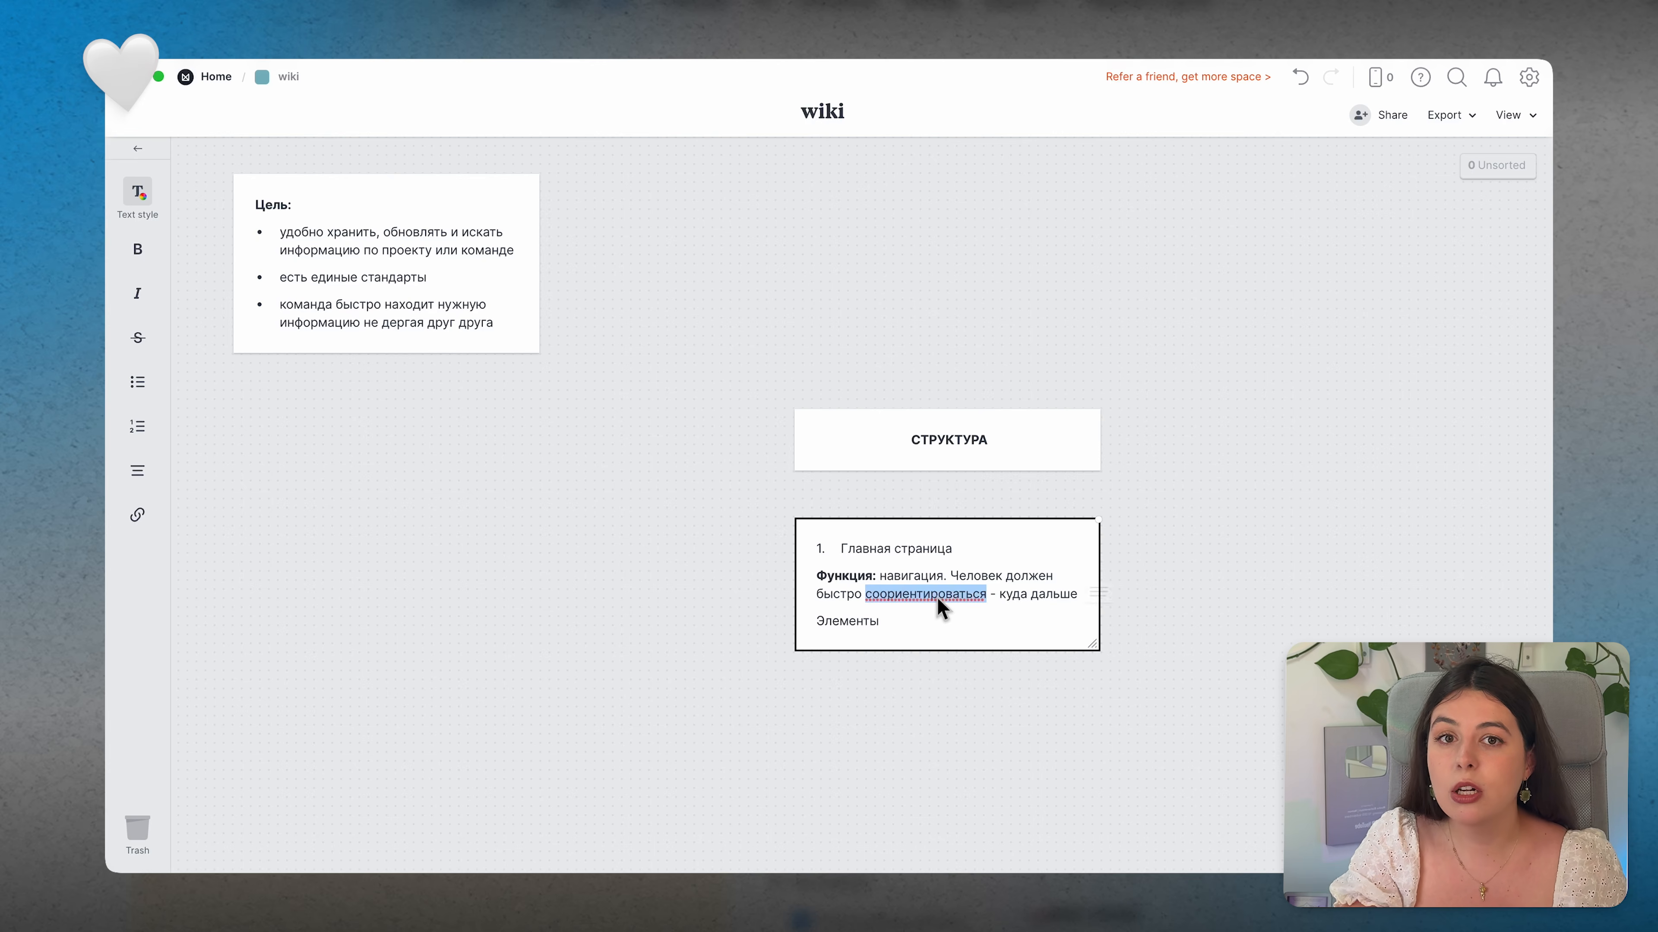
right_click(935, 600)
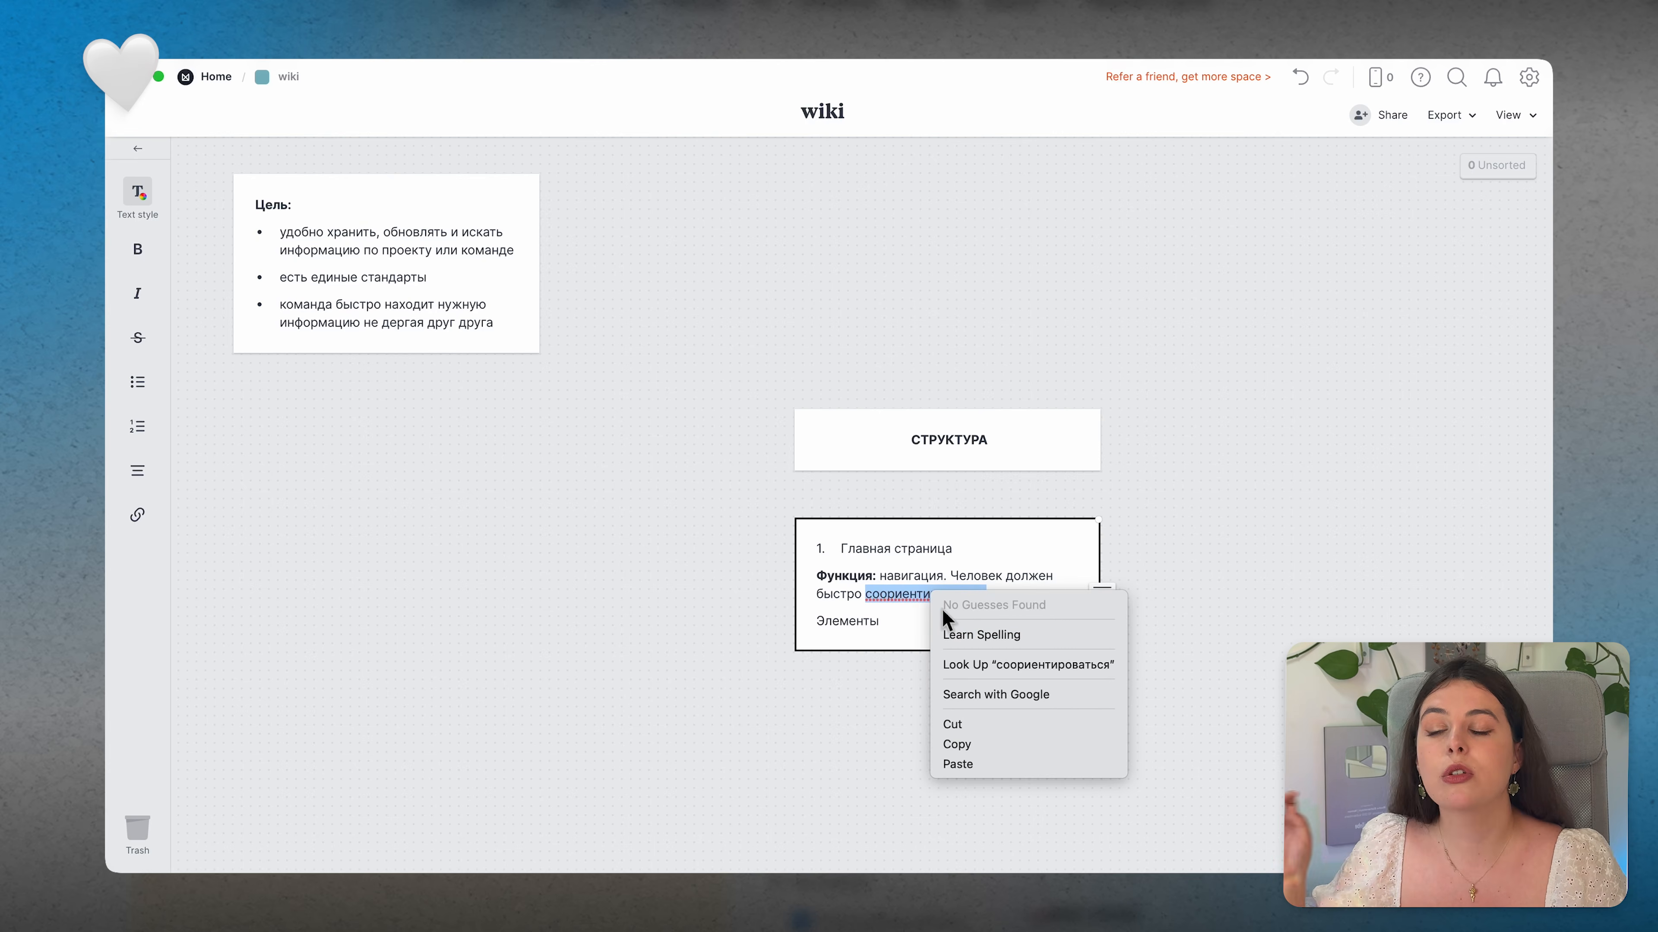
click(906, 628)
Step: Add a colon after "Элементы" and make the whole label bold
click(906, 625)
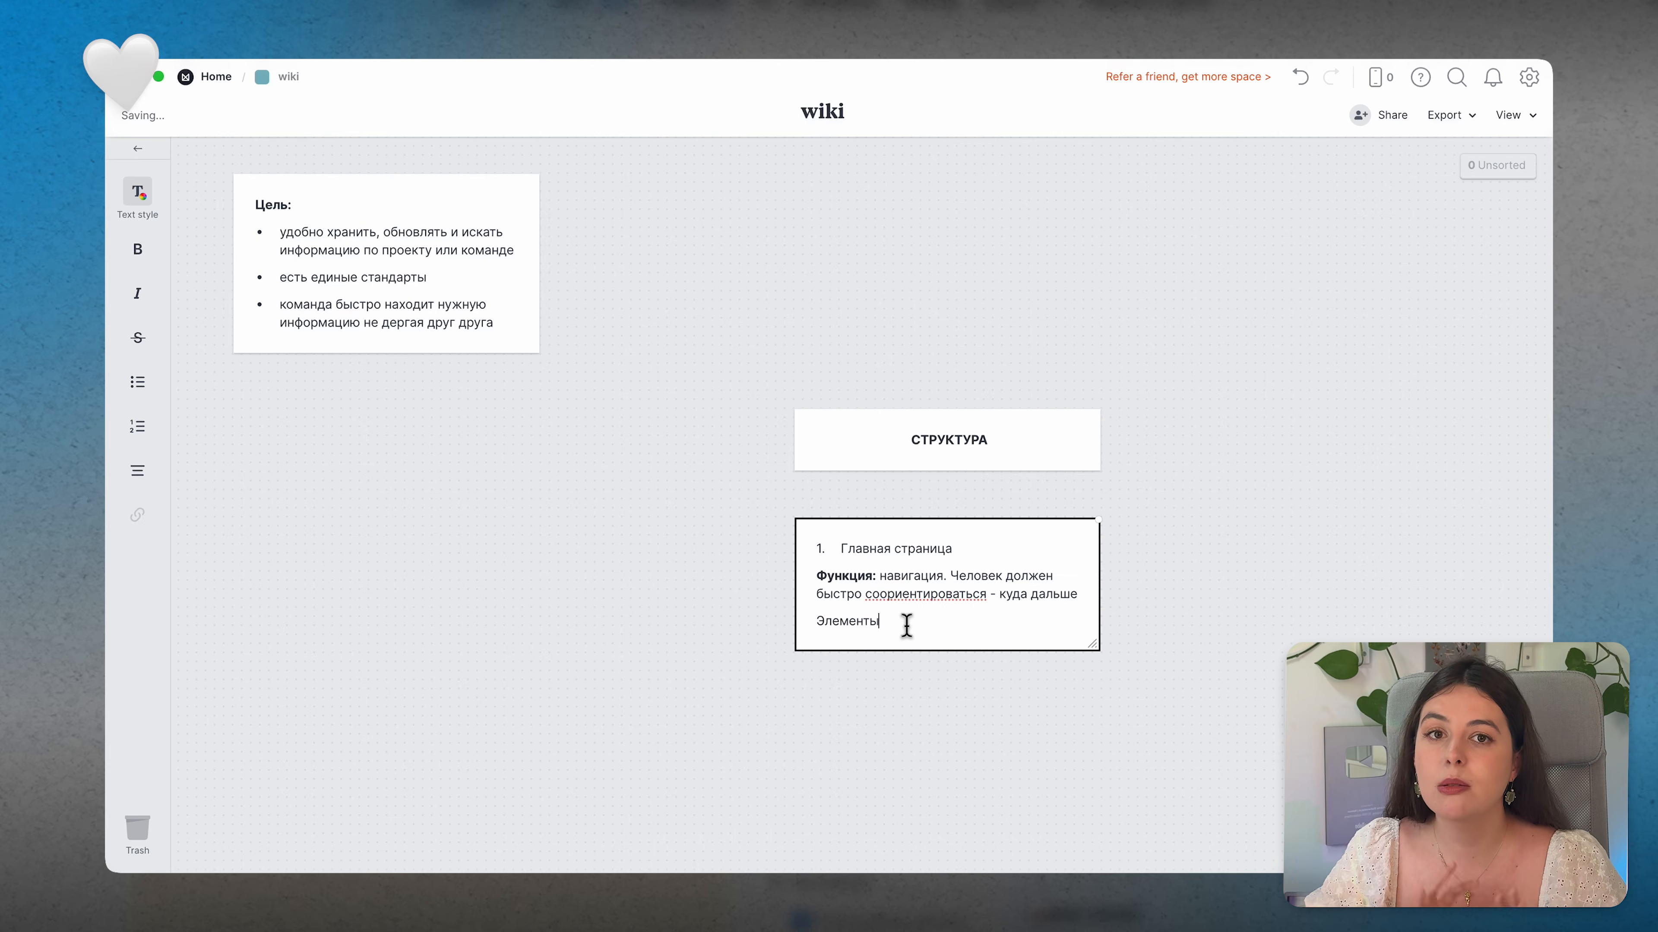
text(:)
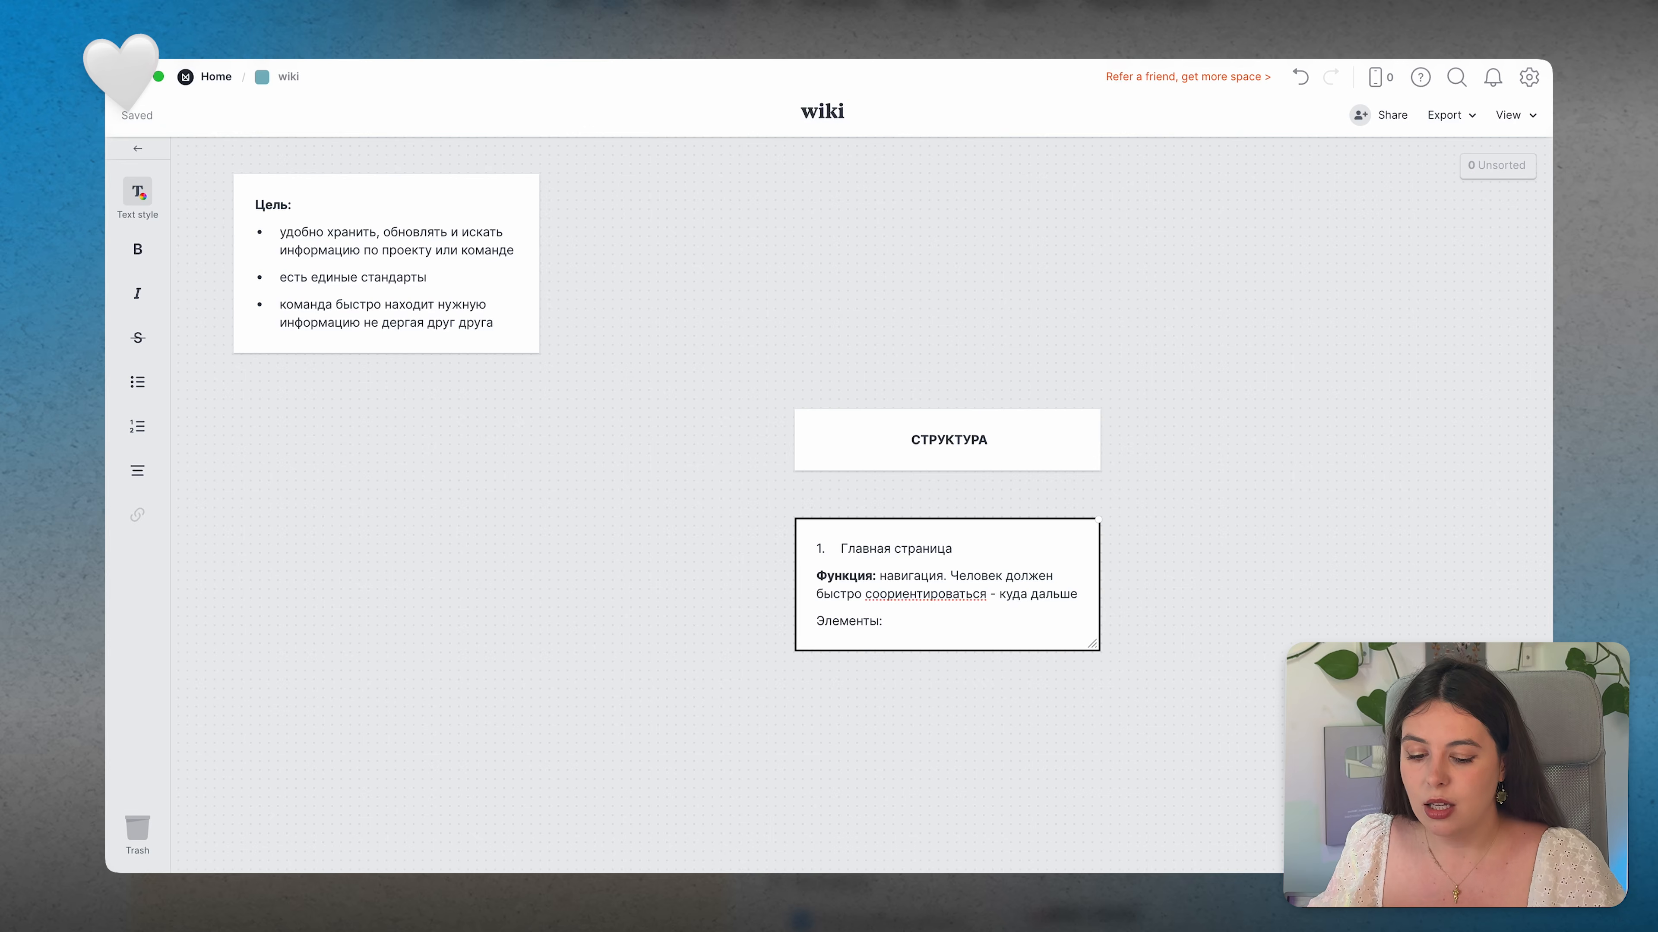
key(ctrl+a)
triple_click(843, 621)
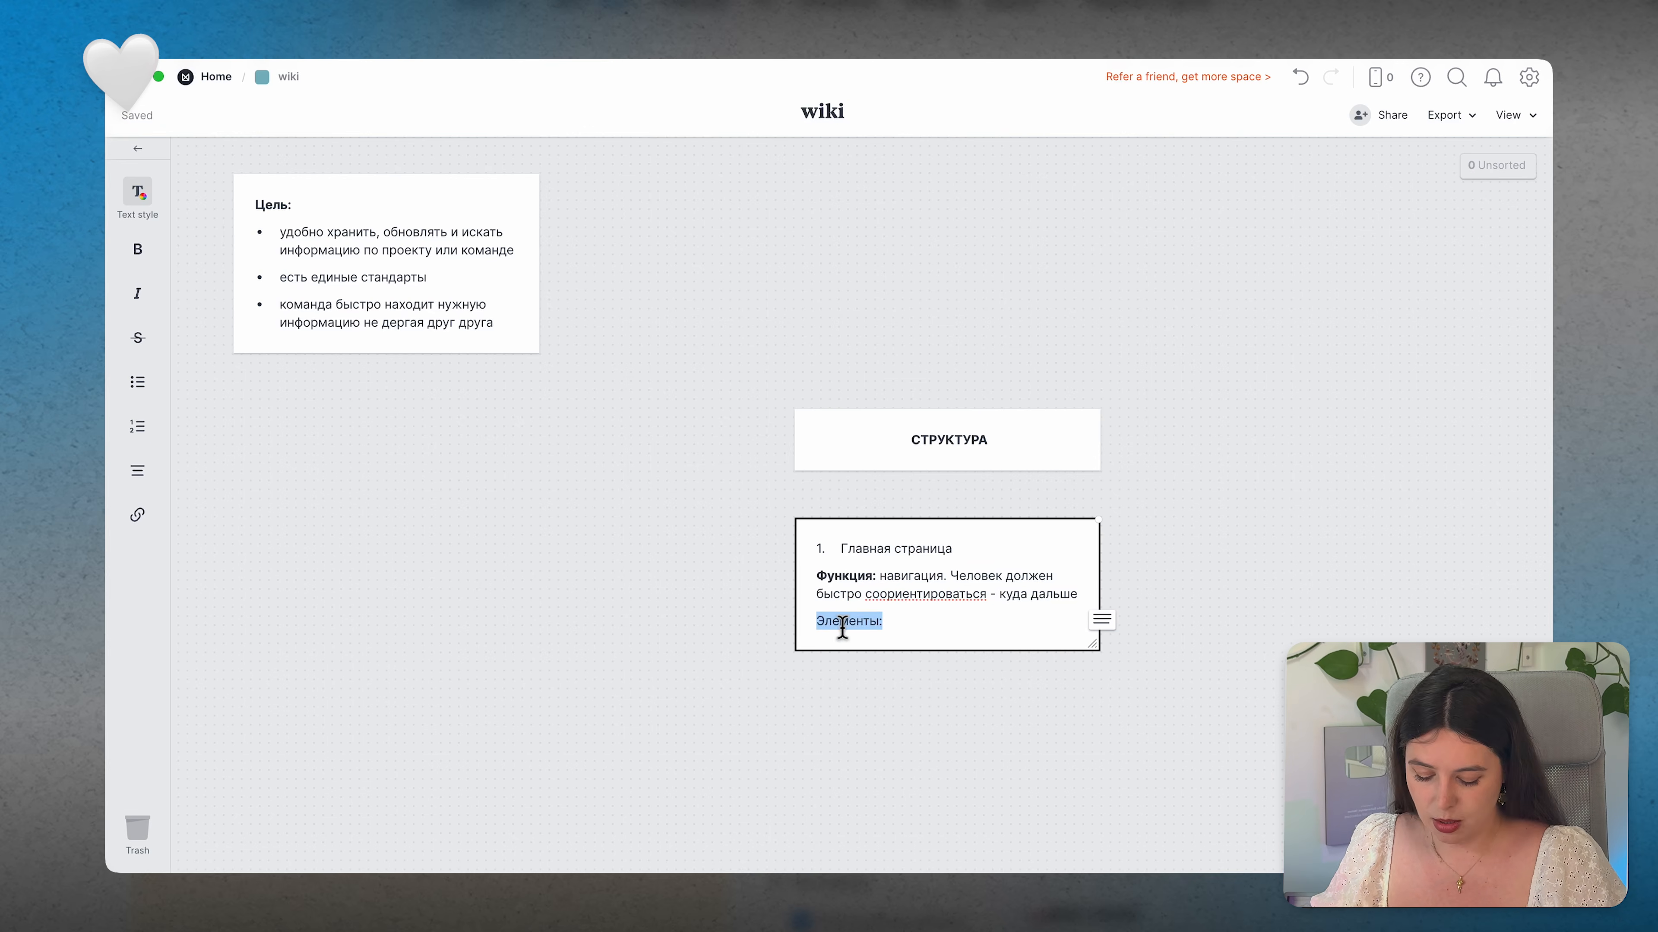
key(ctrl+b)
click(911, 630)
Step: Add a bulleted list under "Элементы:" with the items "приветствие, о вики" and "последние апдейты"
key(Return)
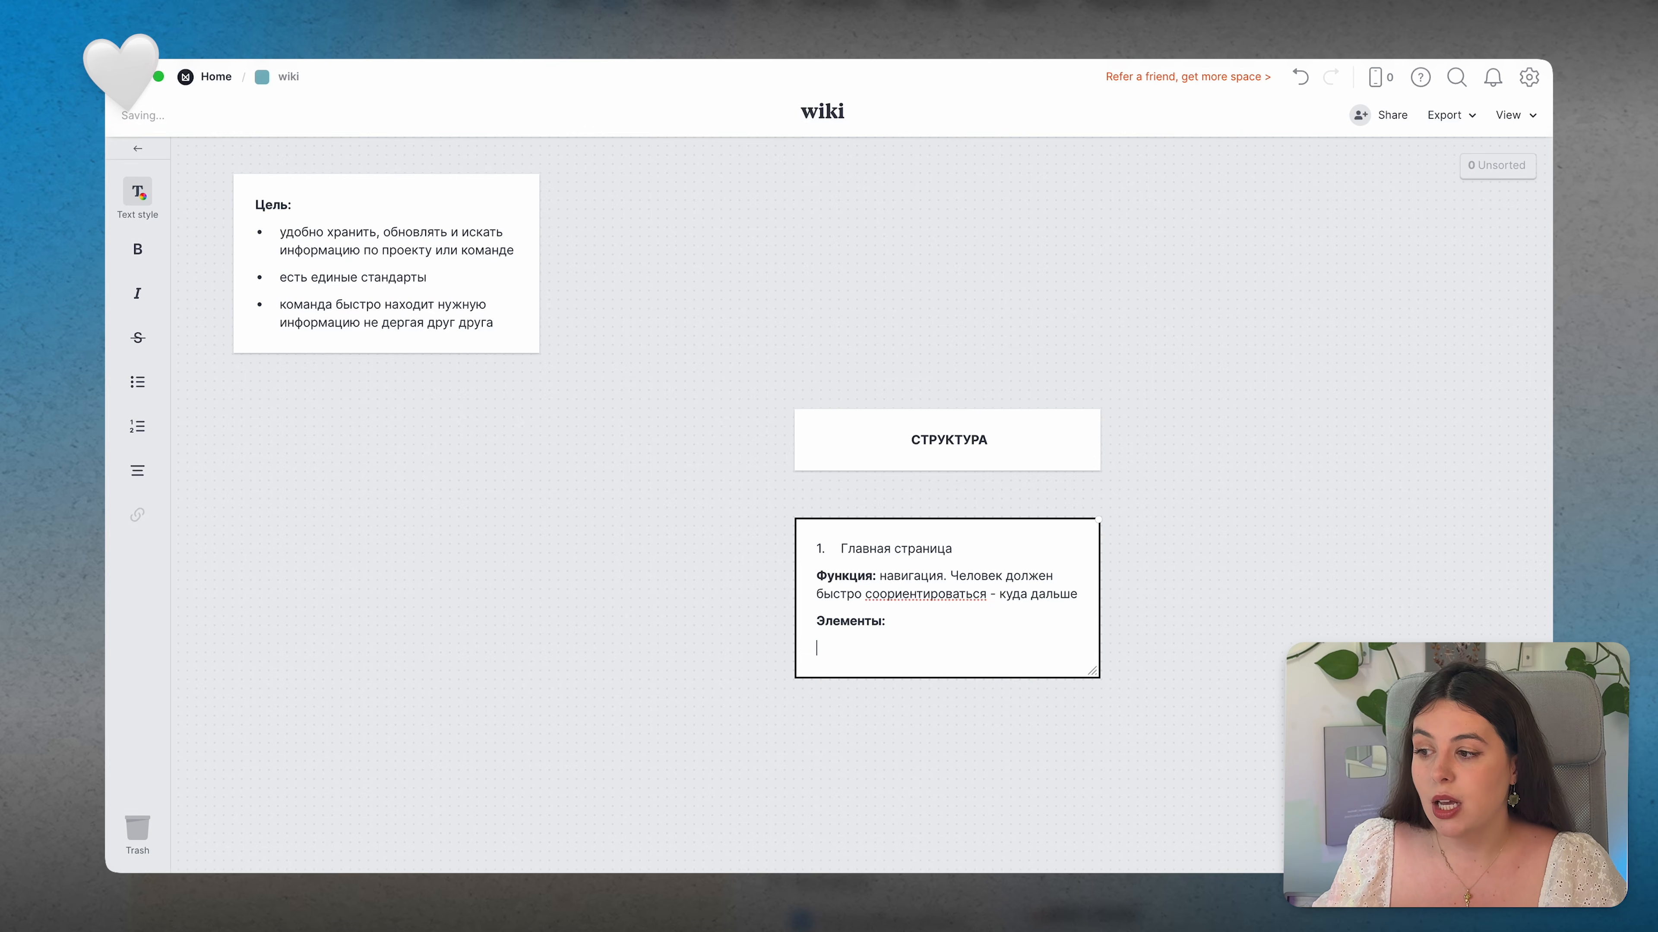
scroll(963, 616, down, 2)
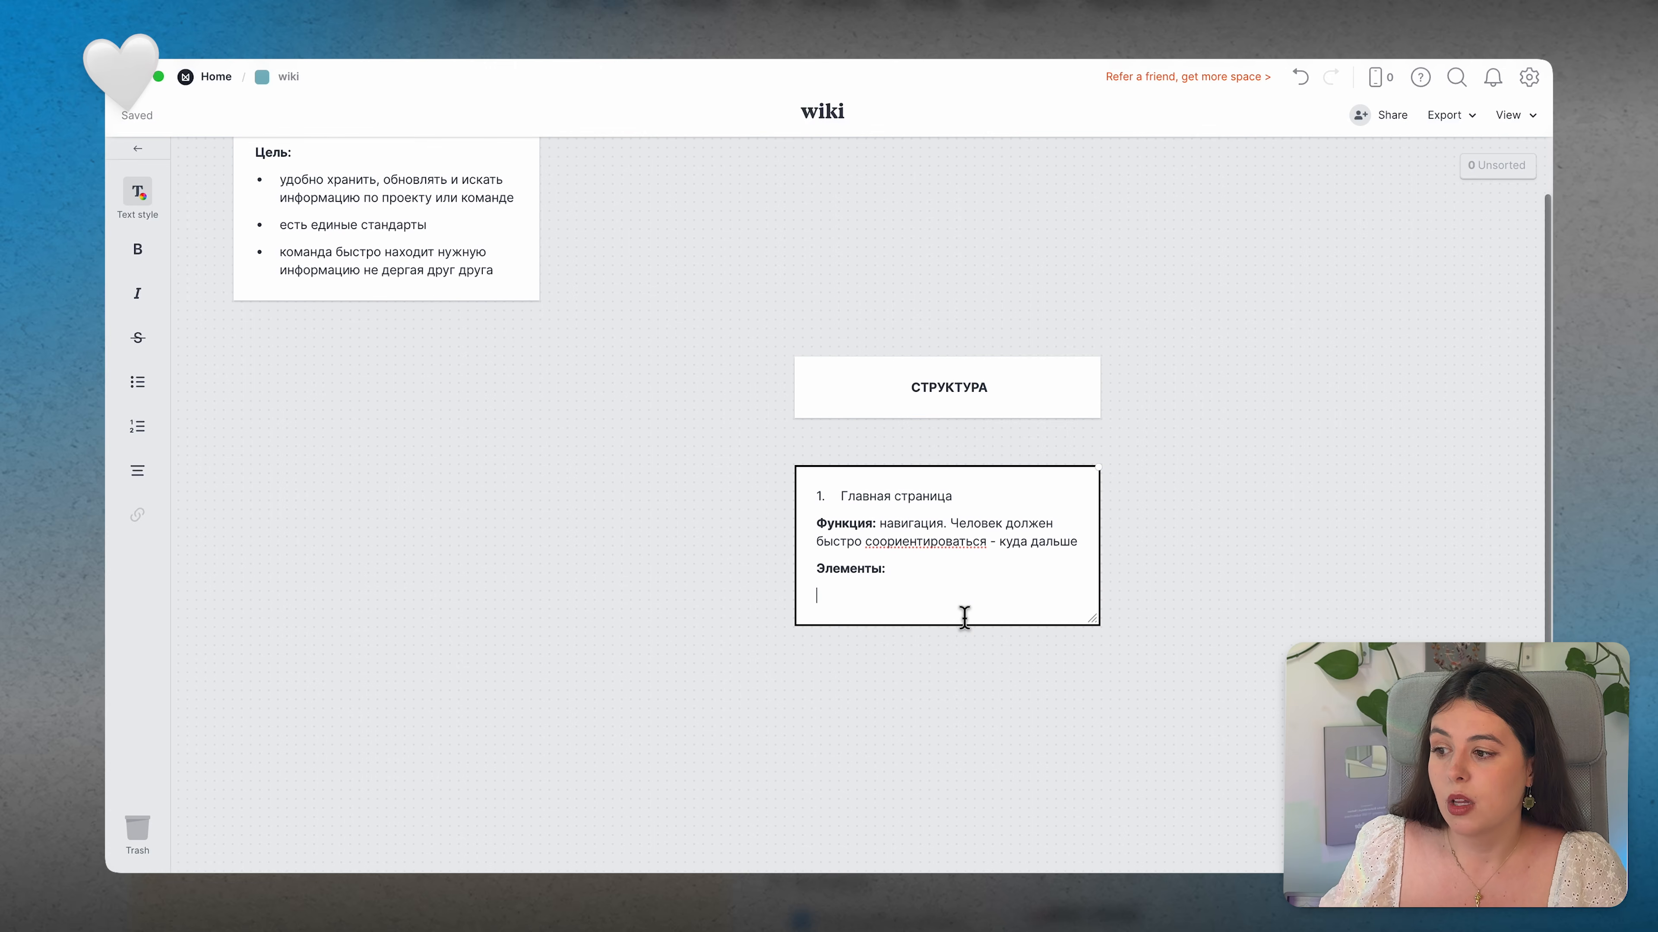
text(- )
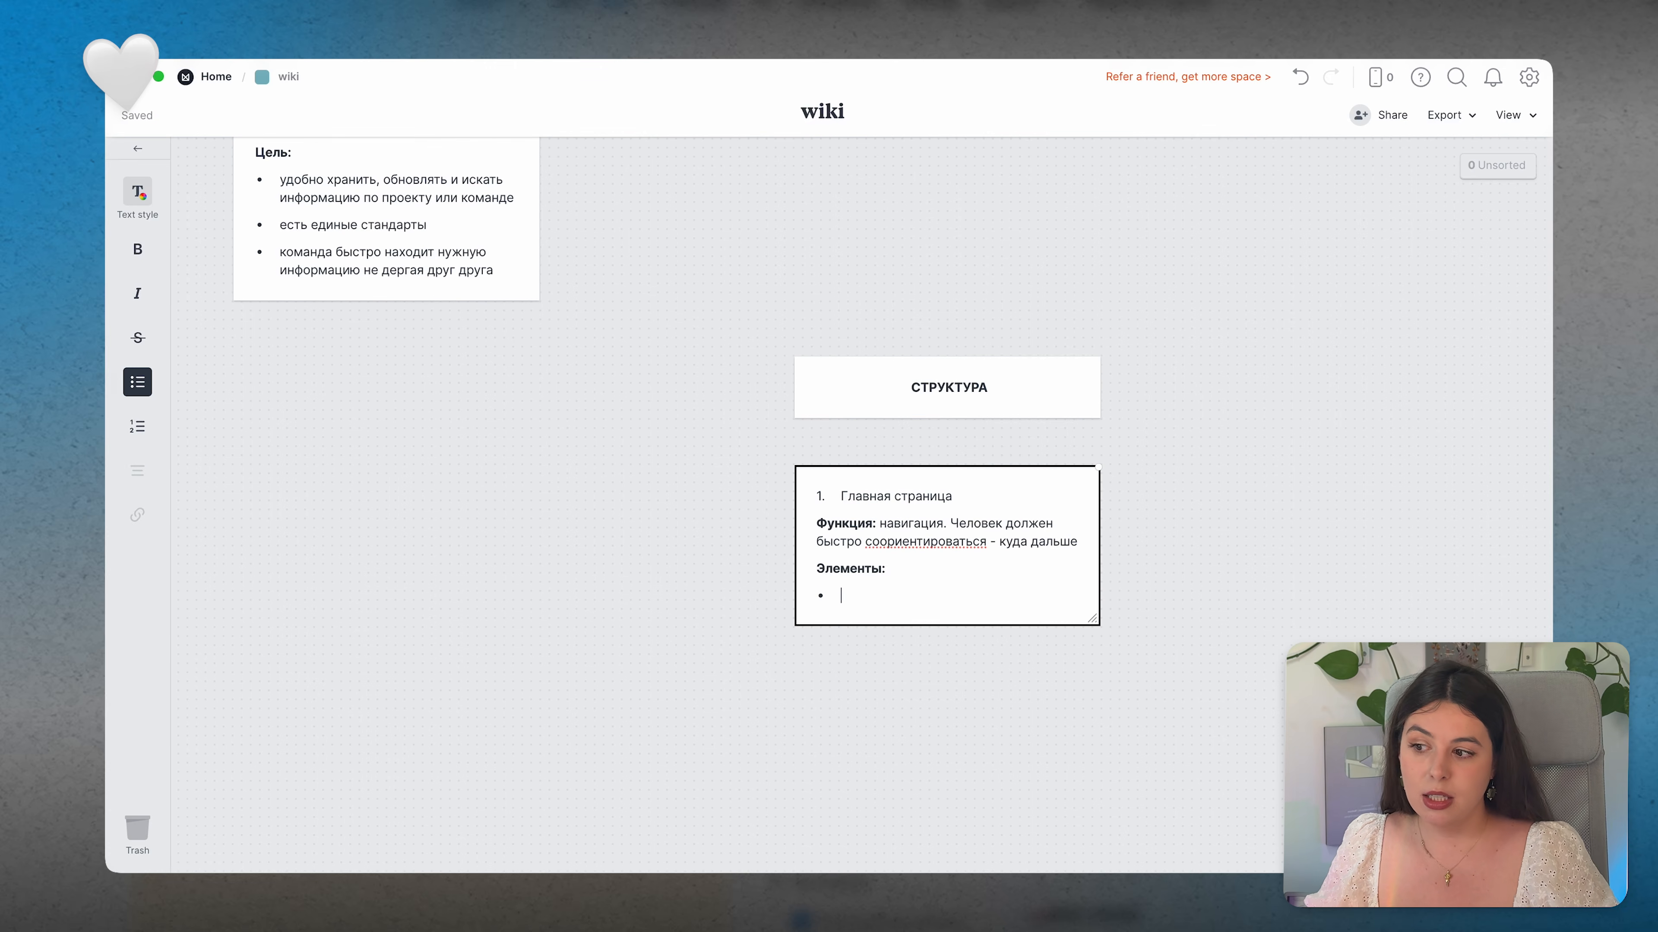
text(приветс)
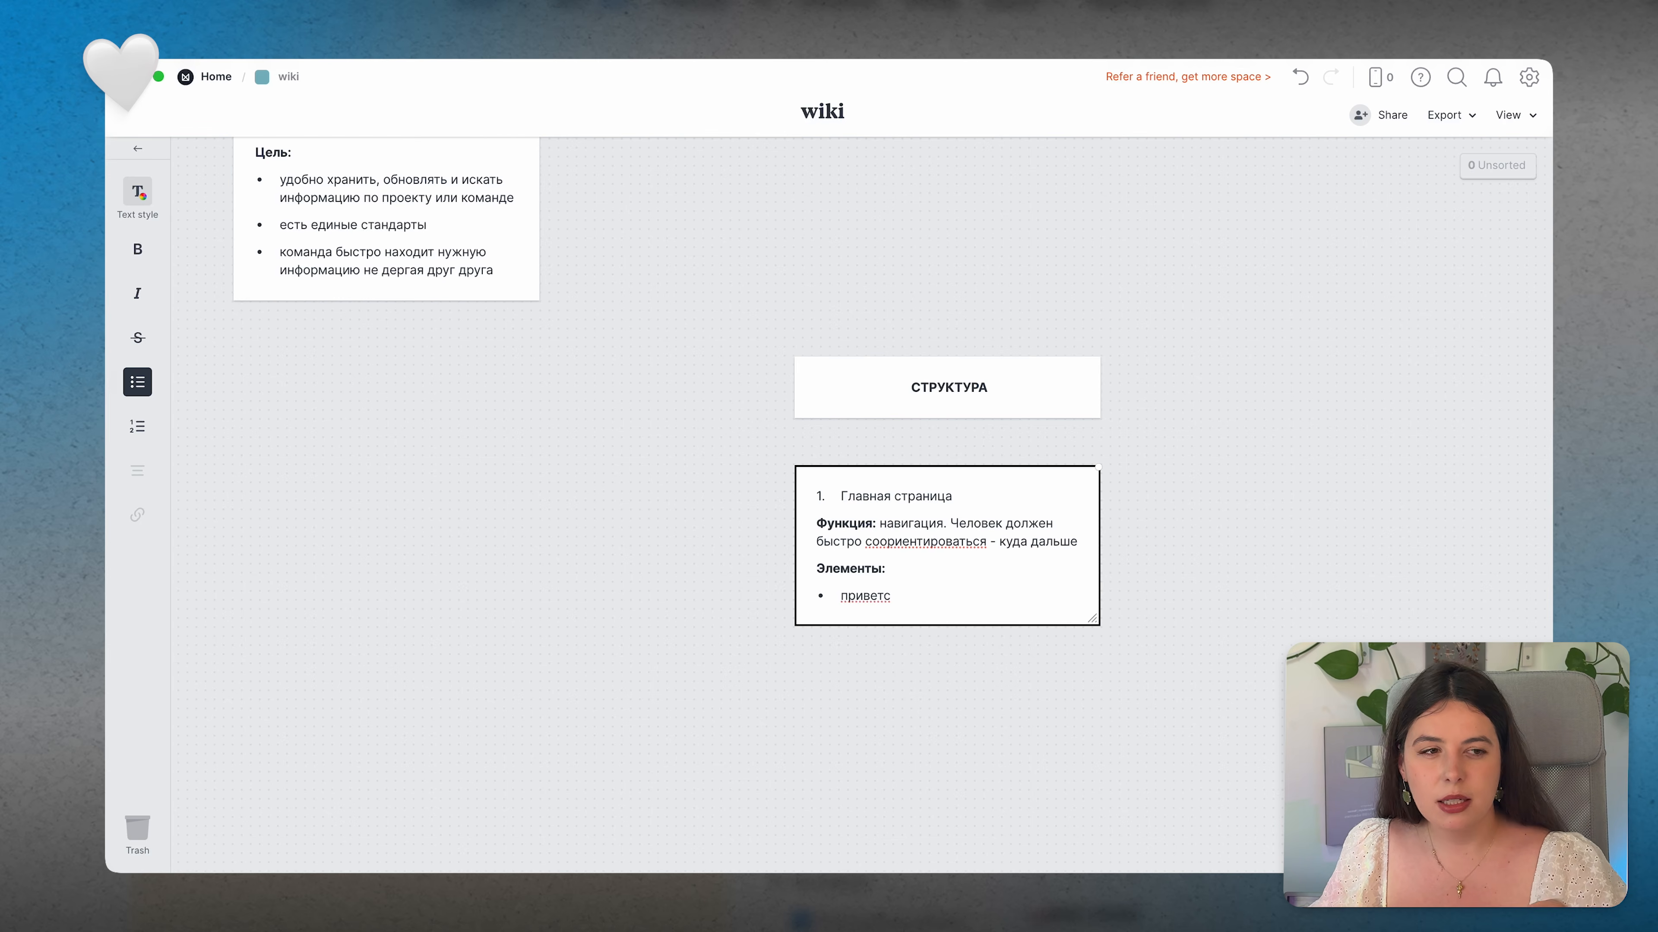
key(BackSpace)
text(ствие)
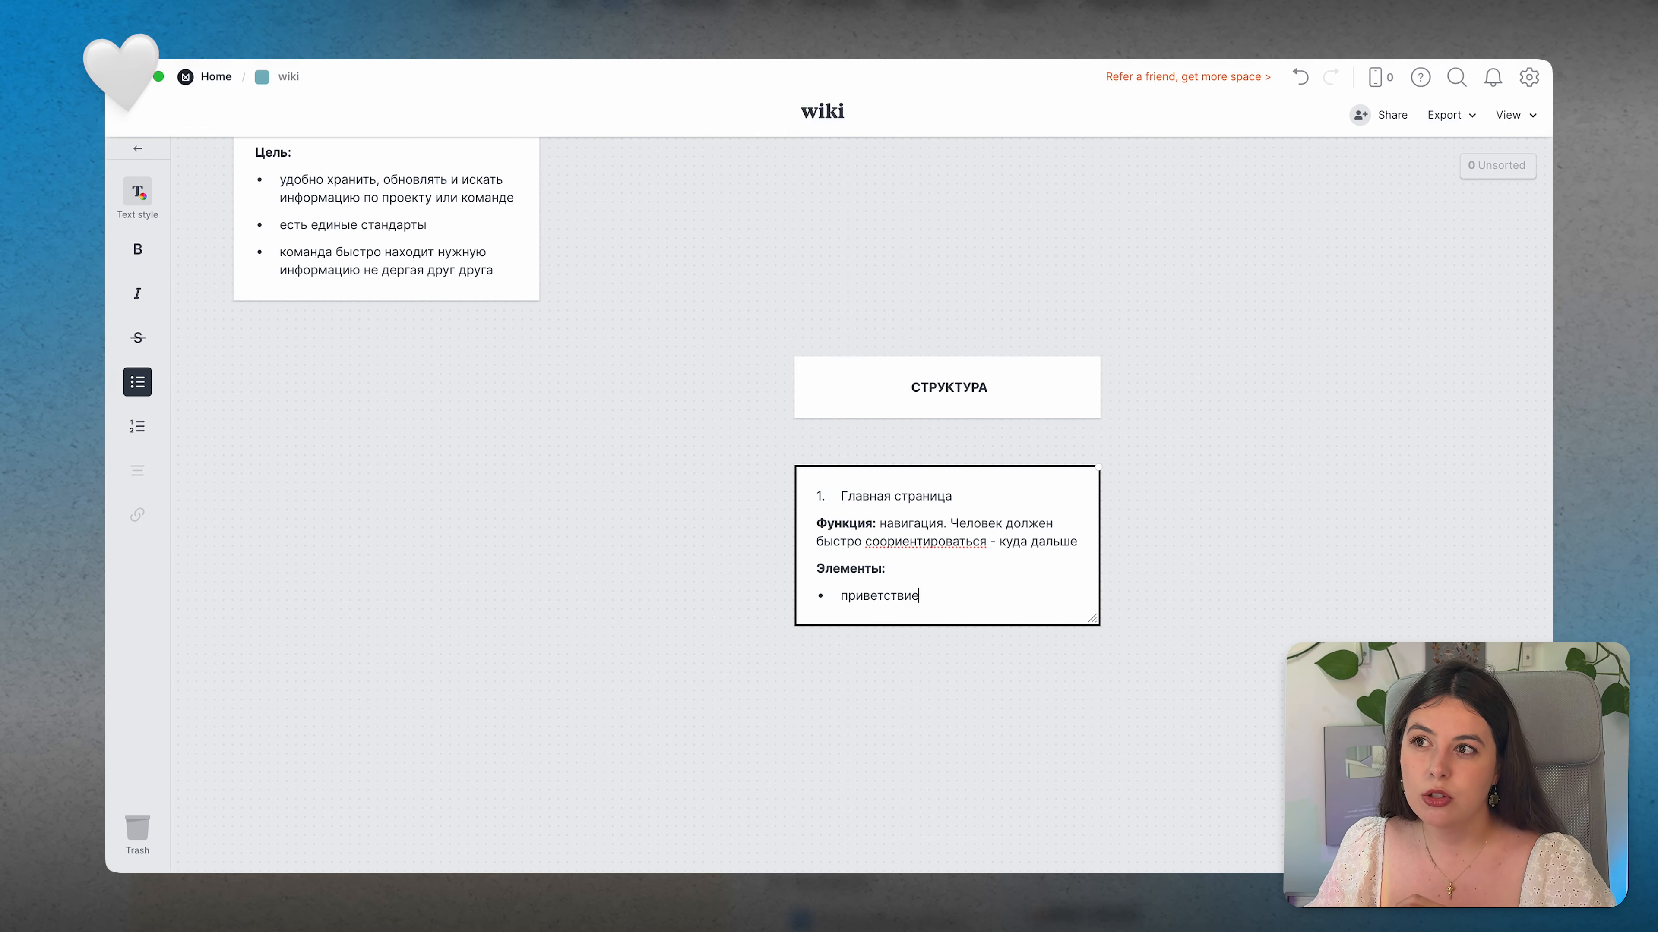
text(, о )
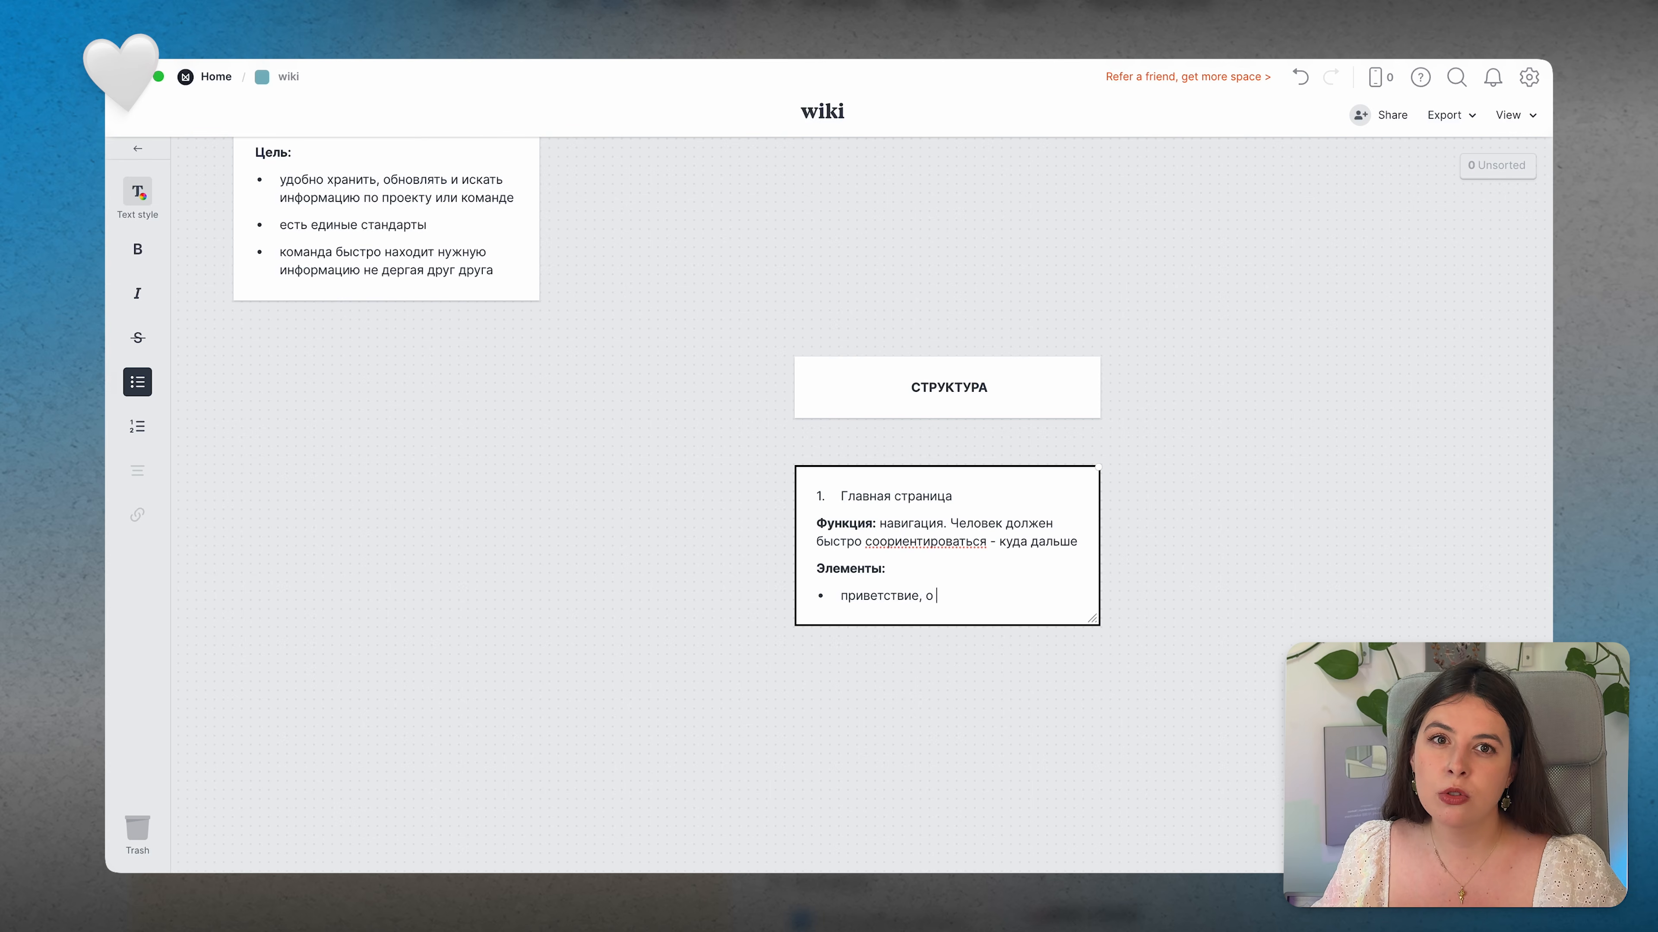
text(вики)
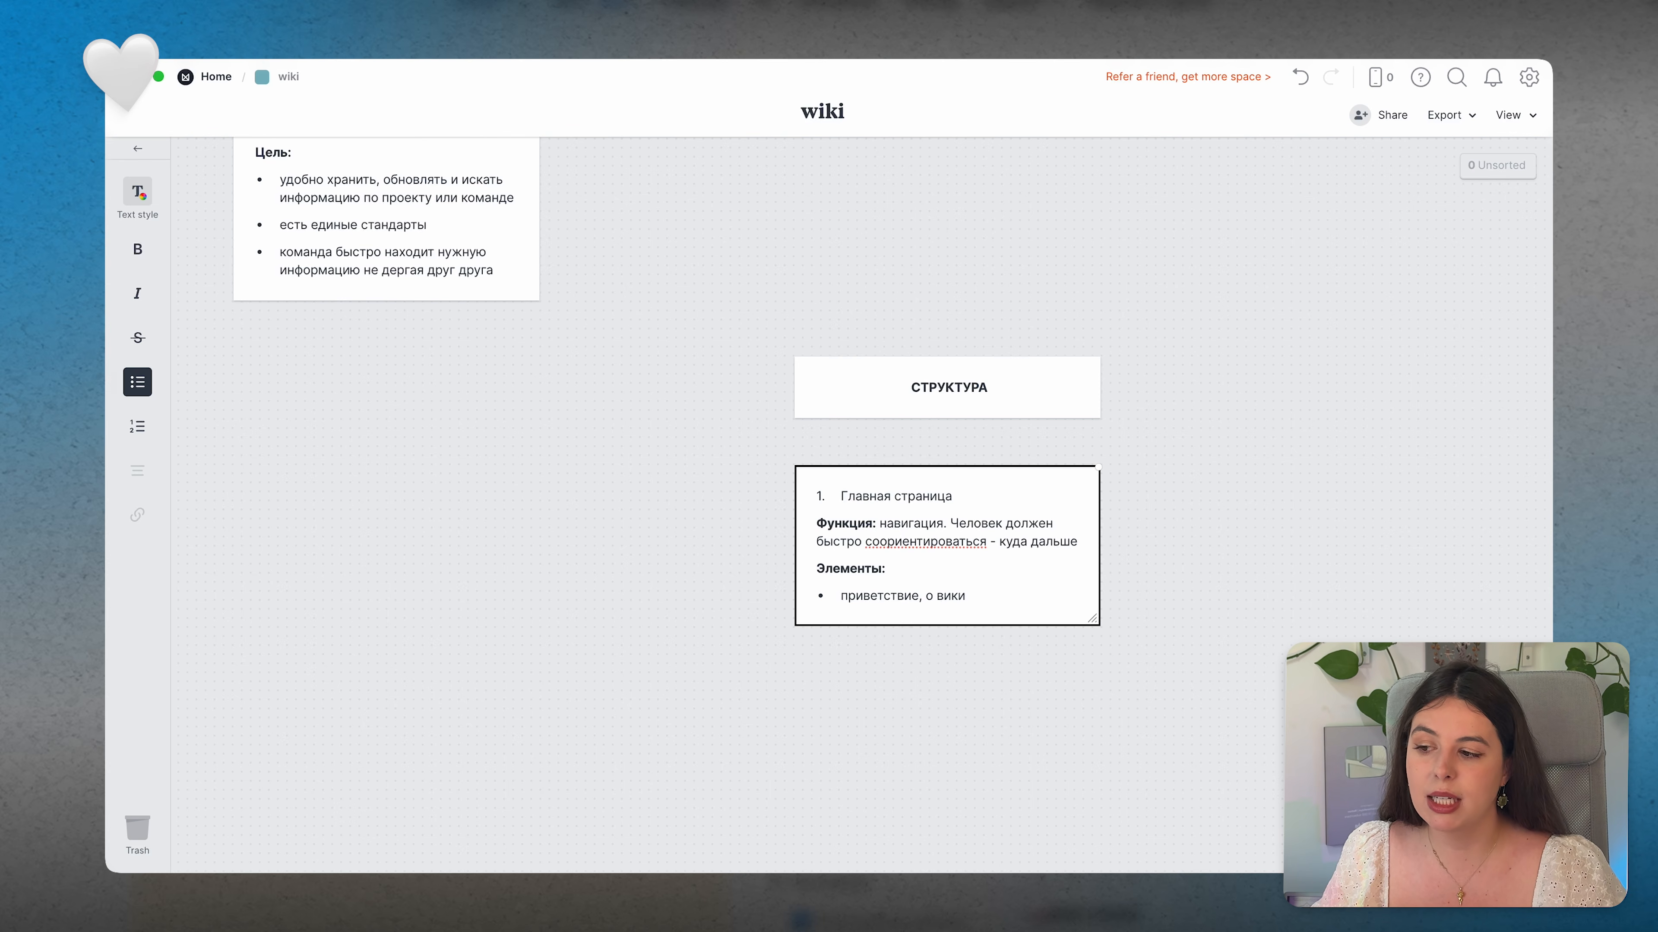
key(Return)
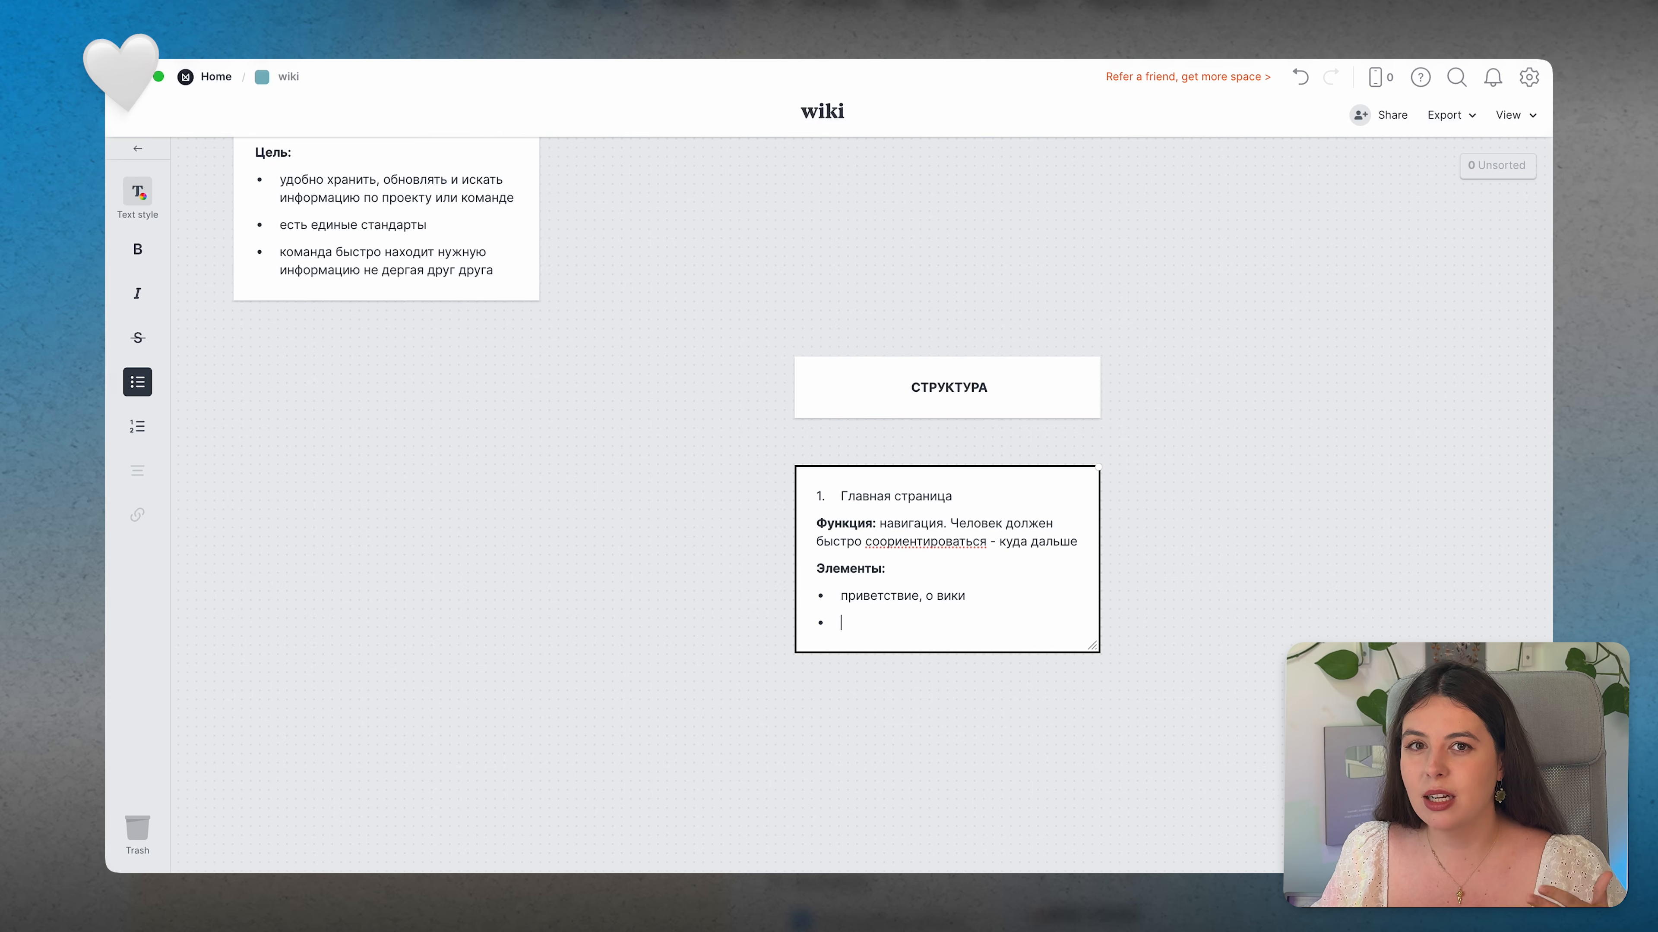
text(последние )
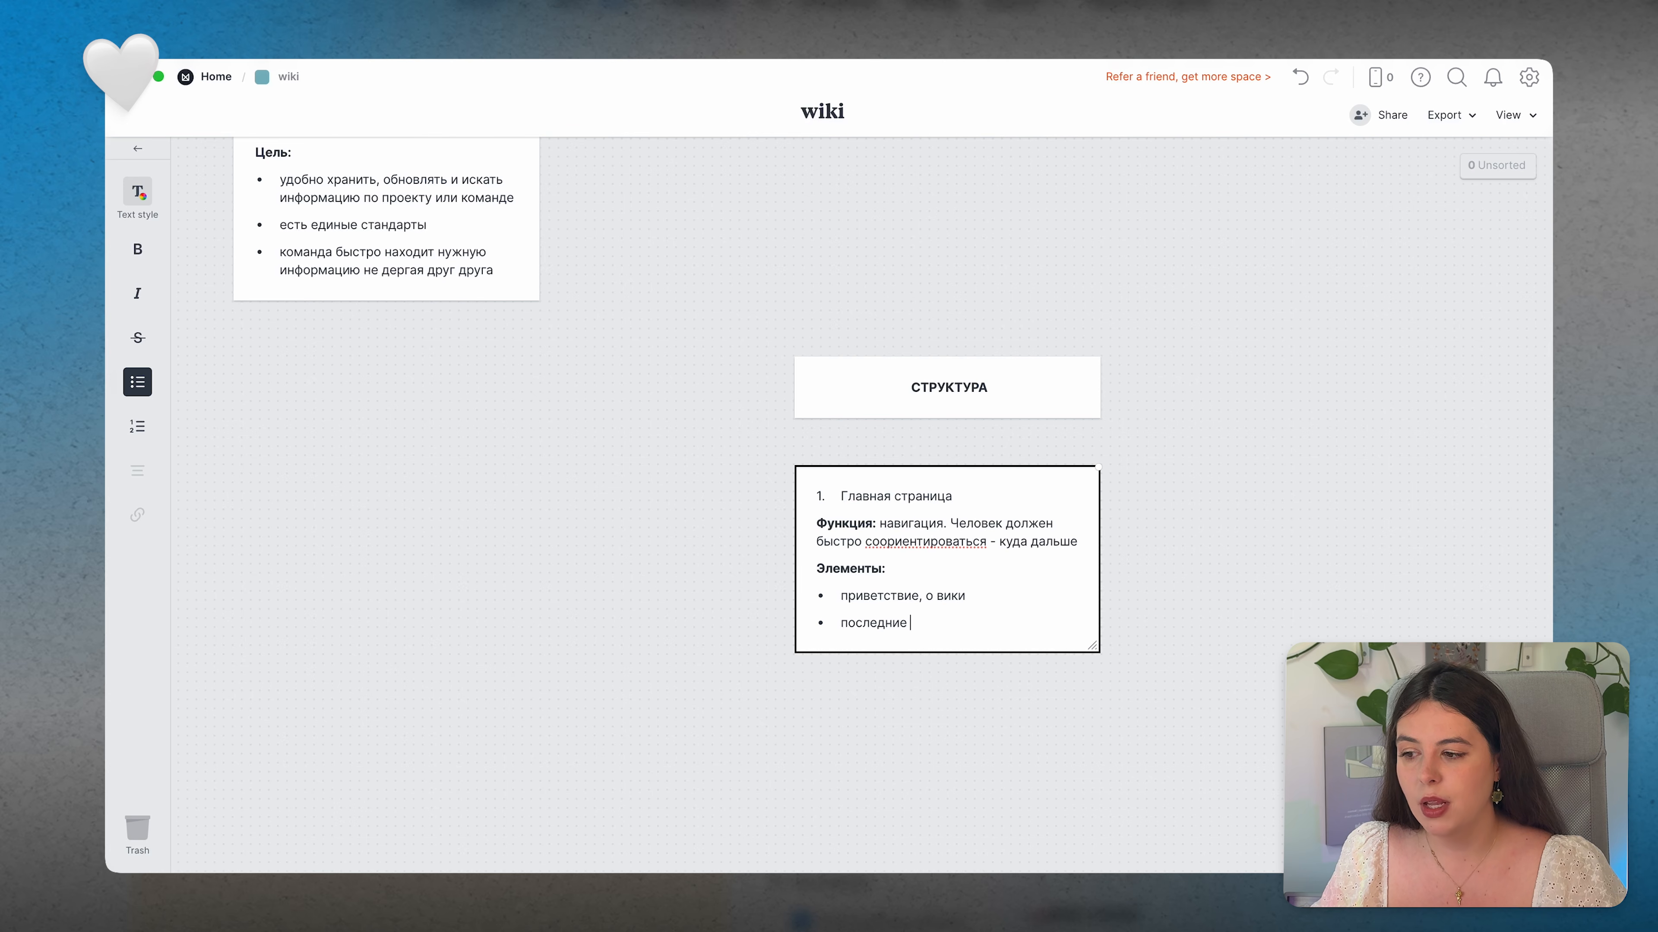
text(апдейты)
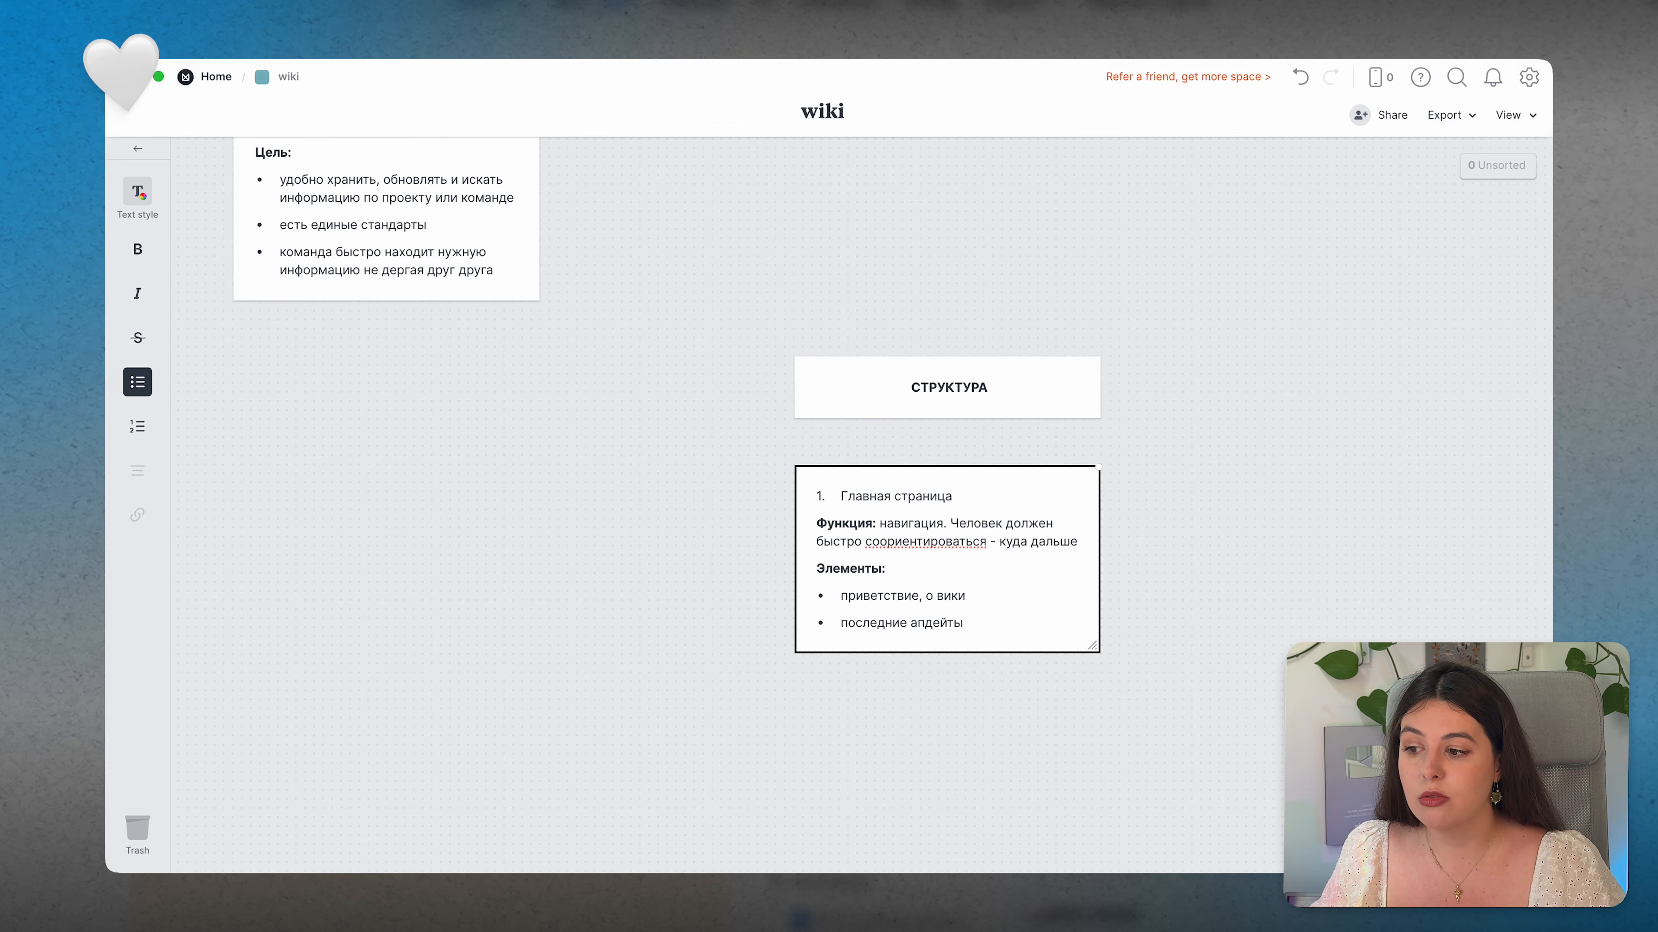
Step: Add the bullet "меню разделов" to the "Элементы:" list in the main-page note
key(Return)
text(менб разделов)
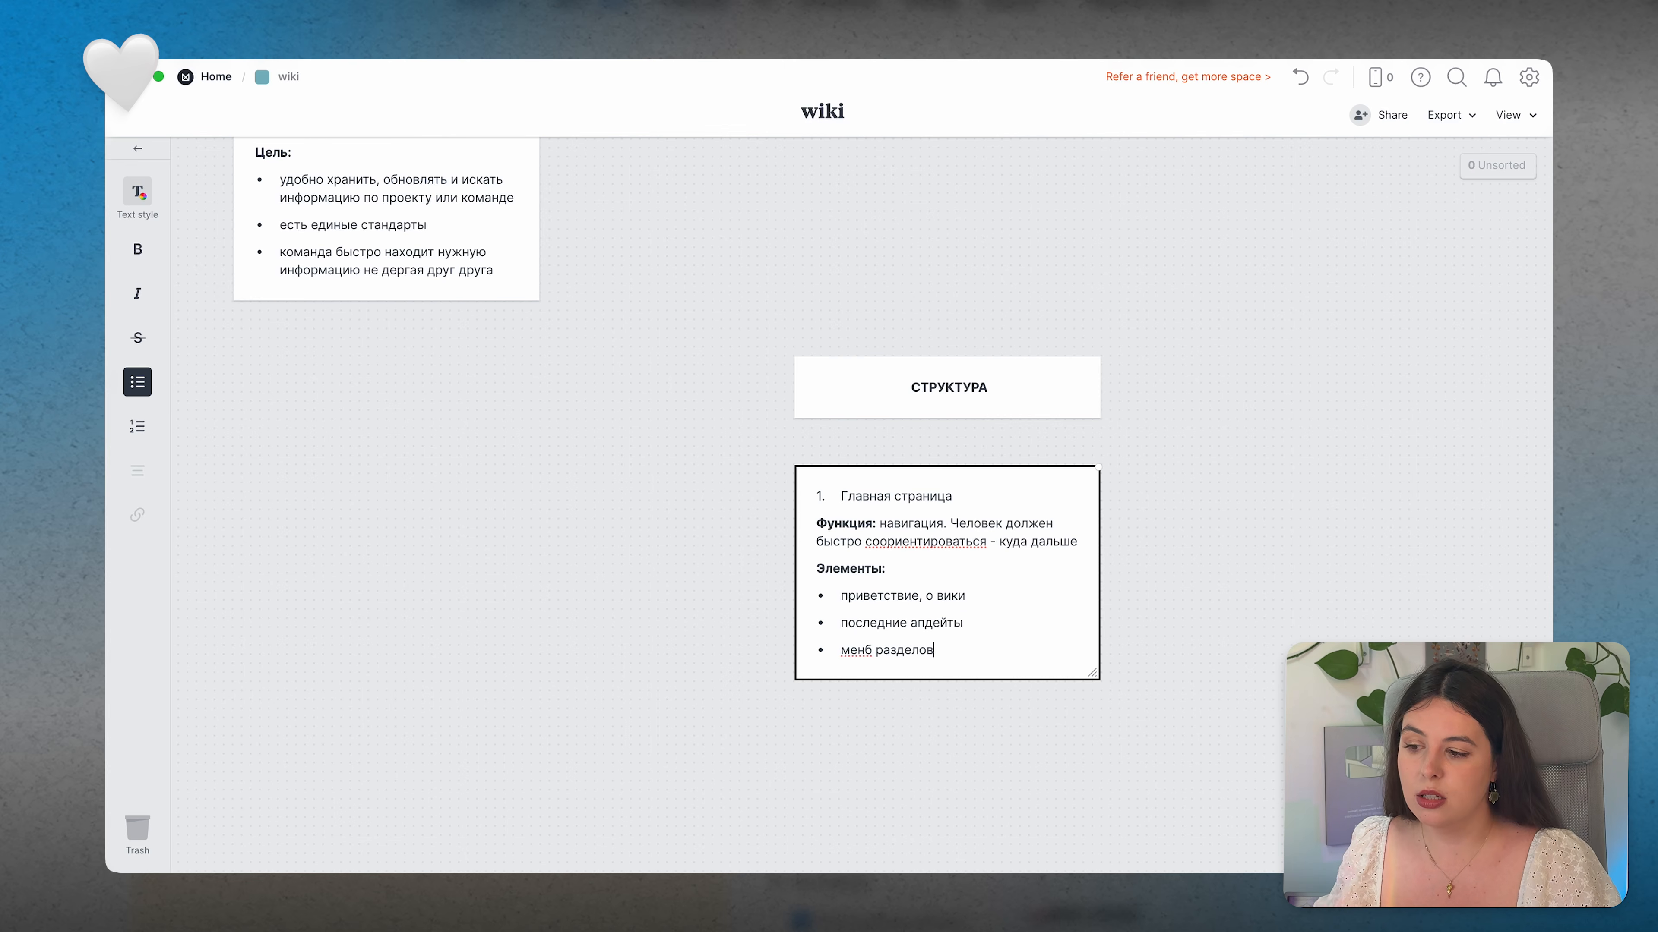
key(BackSpace)
key(BackSpace)
key(BackSpace)
key(BackSpace)
key(BackSpace)
key(BackSpace)
key(BackSpace)
key(BackSpace)
key(BackSpace)
key(BackSpace)
text(б)
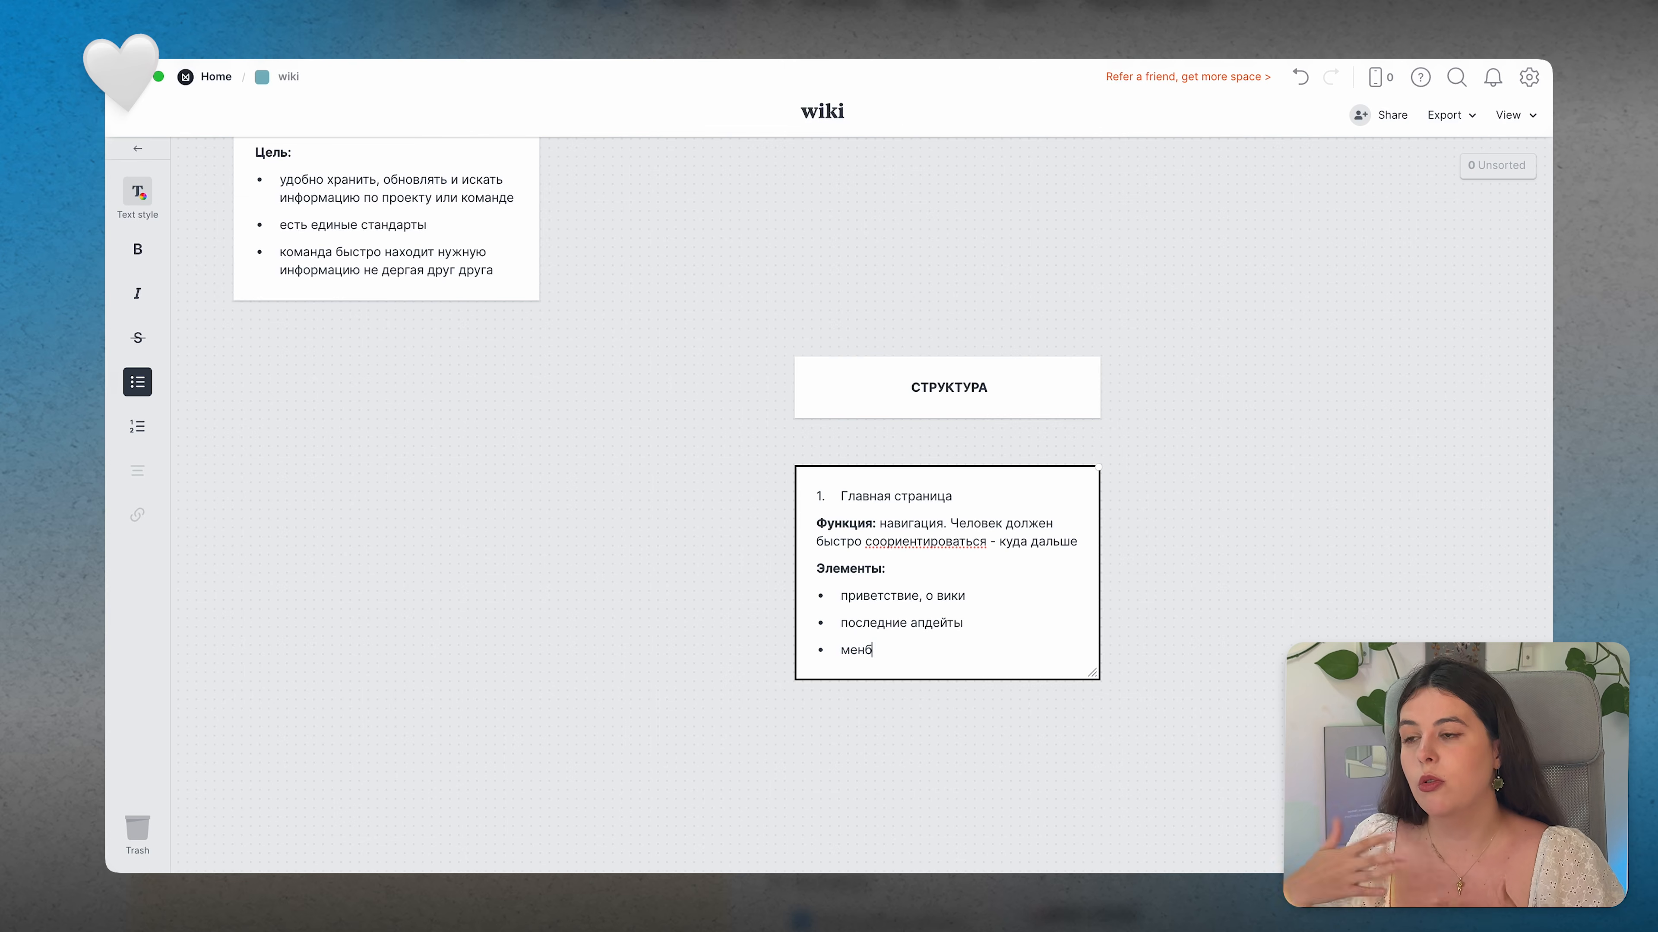
key(BackSpace)
text(ю)
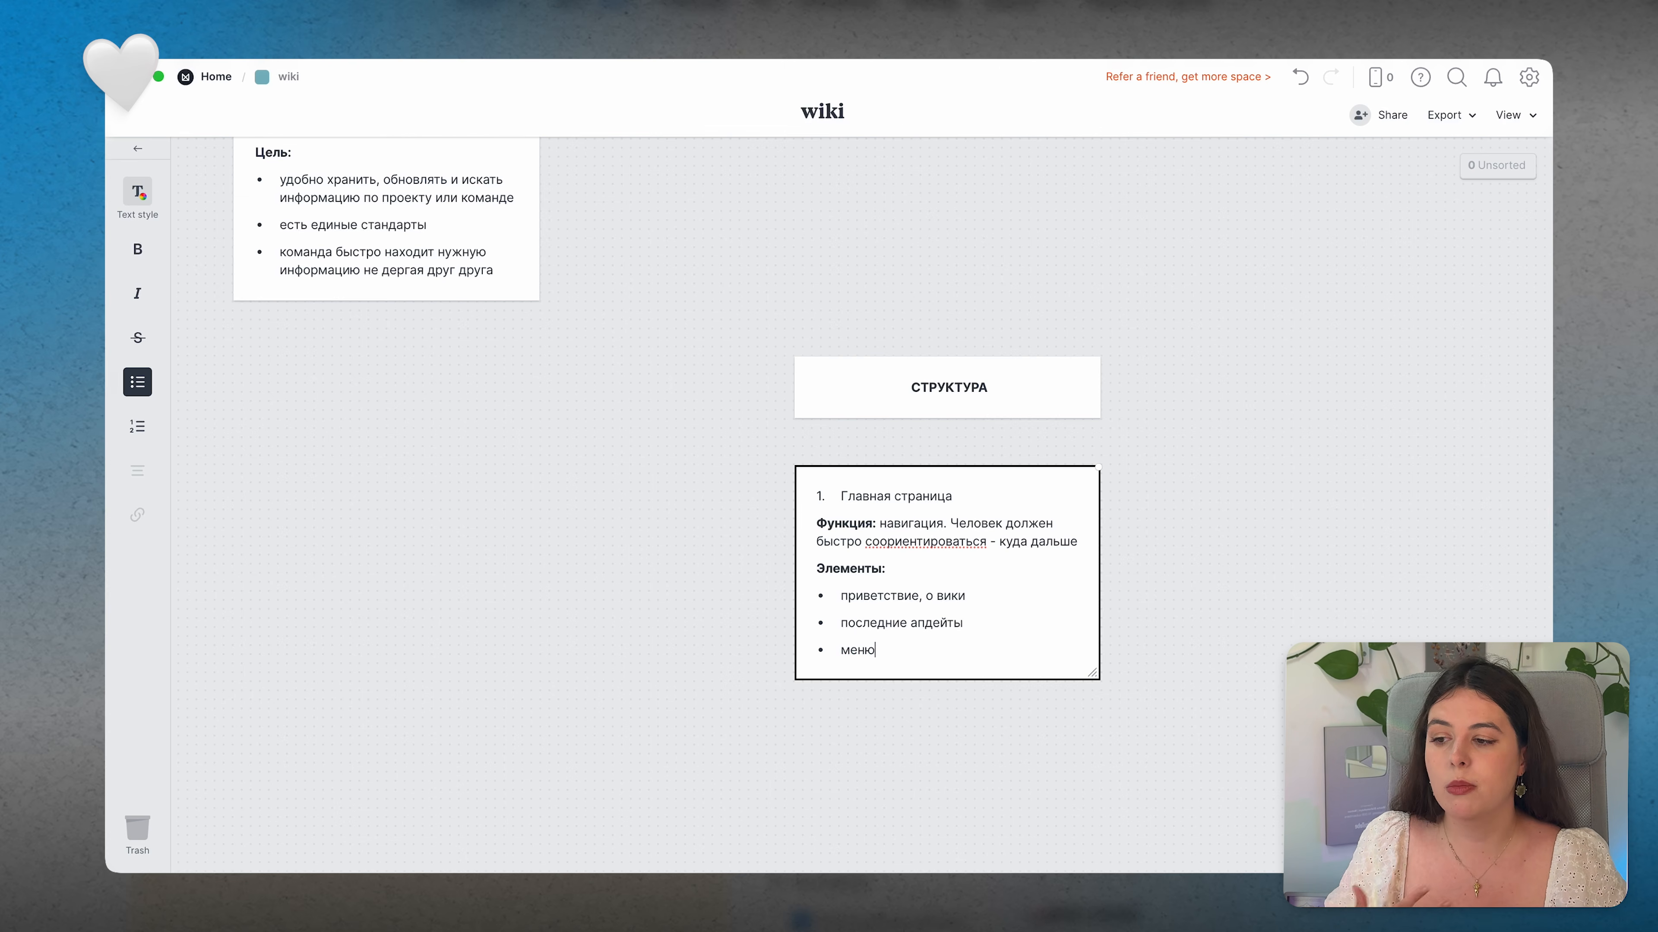
text( разделов)
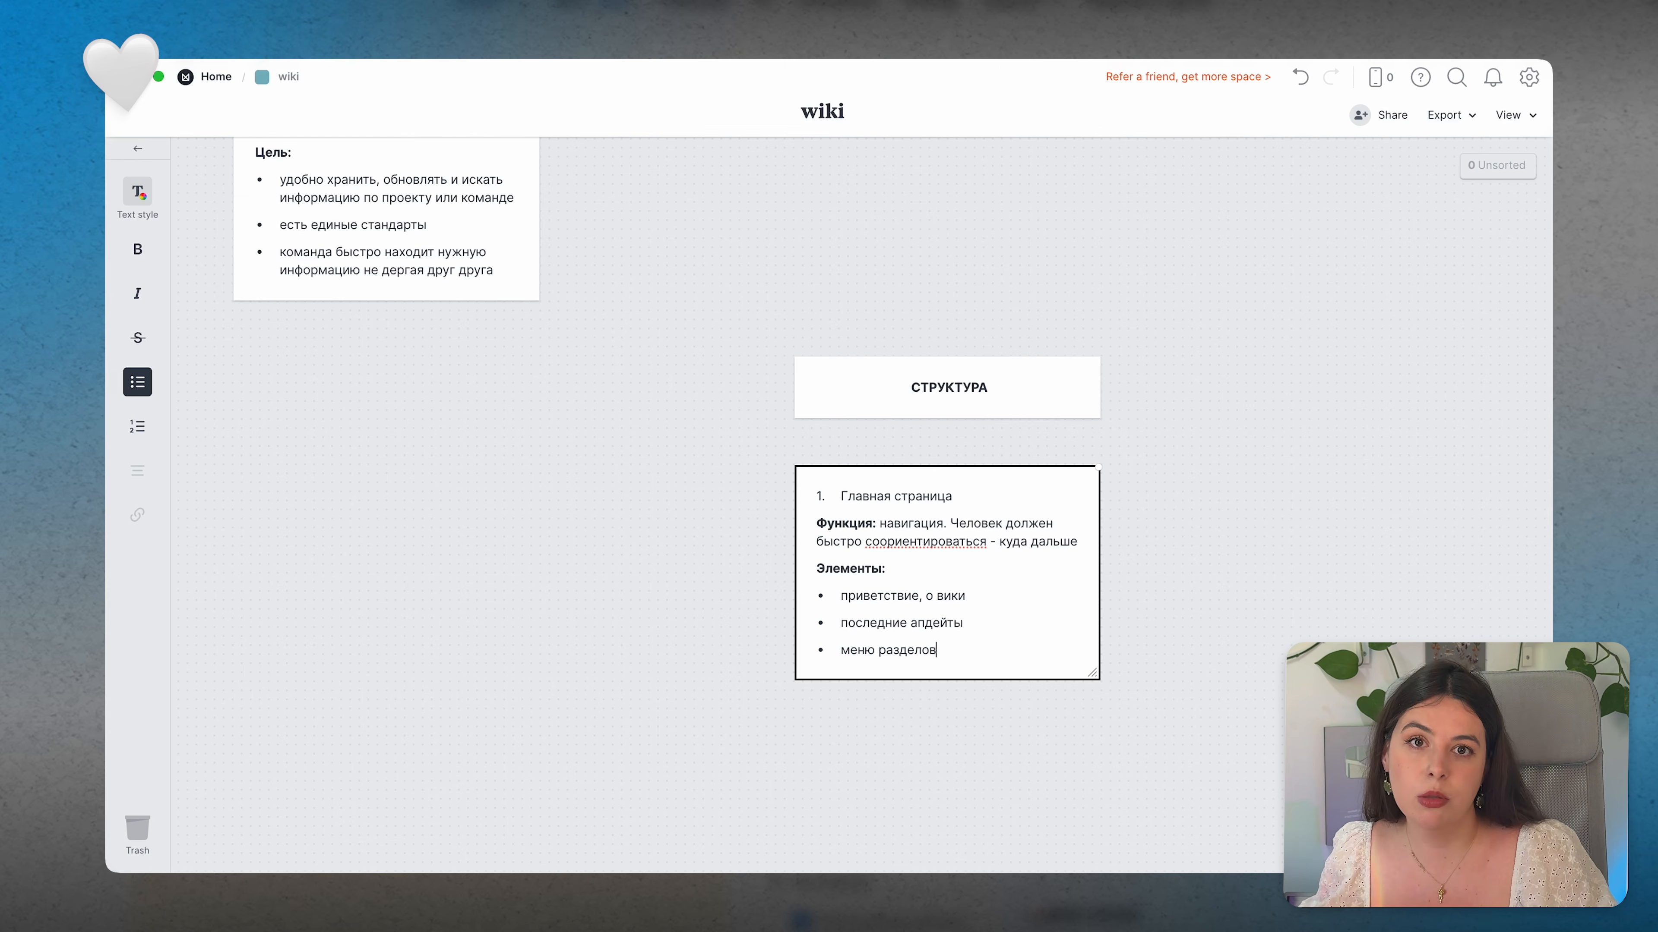
Step: Add the bullet "может быть кнопка "предложить новую инфу"" at the end of the "Элементы:" list and finish editing the note
key(Return)
text(может быть кно)
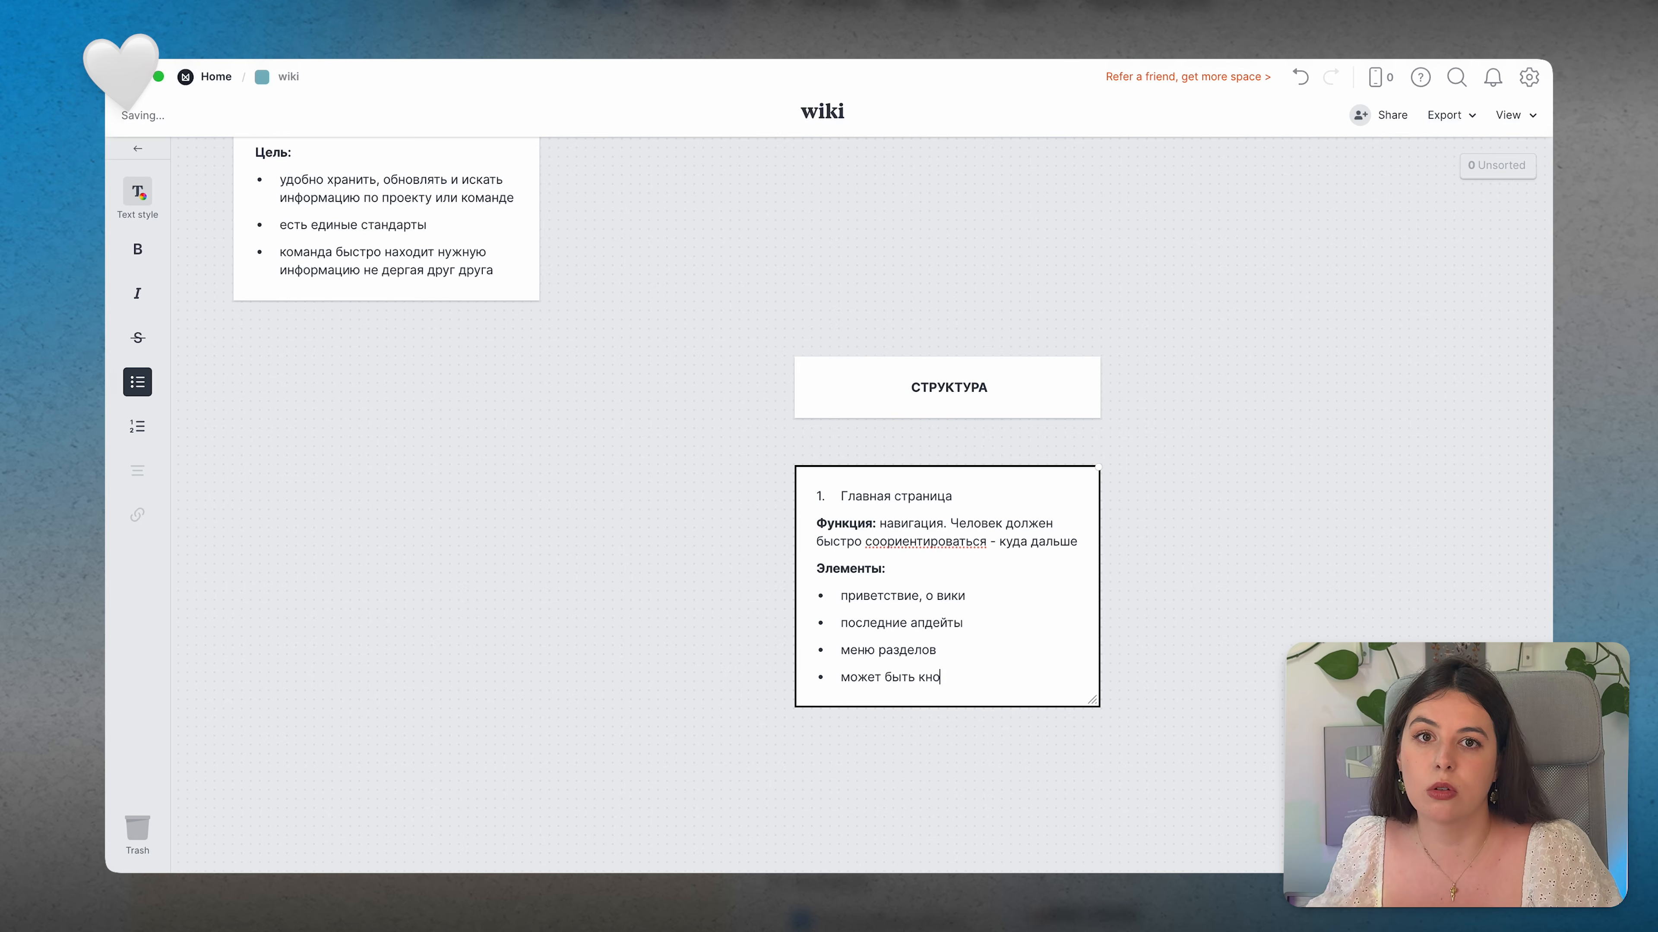
text(пка ")
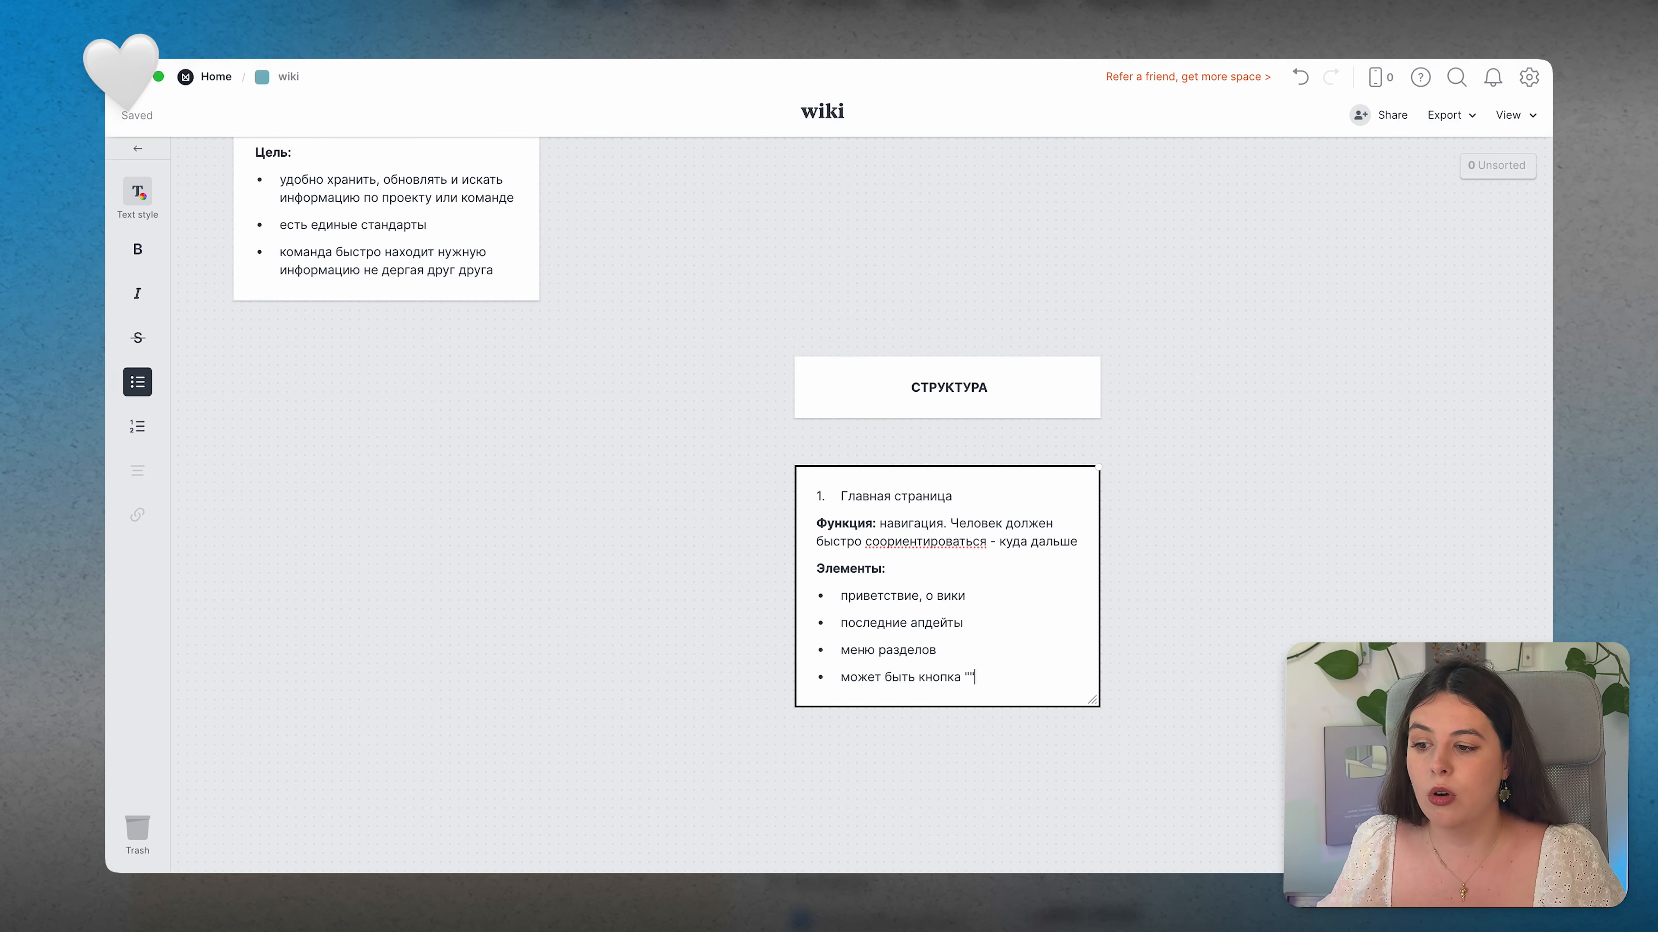
text(предложить)
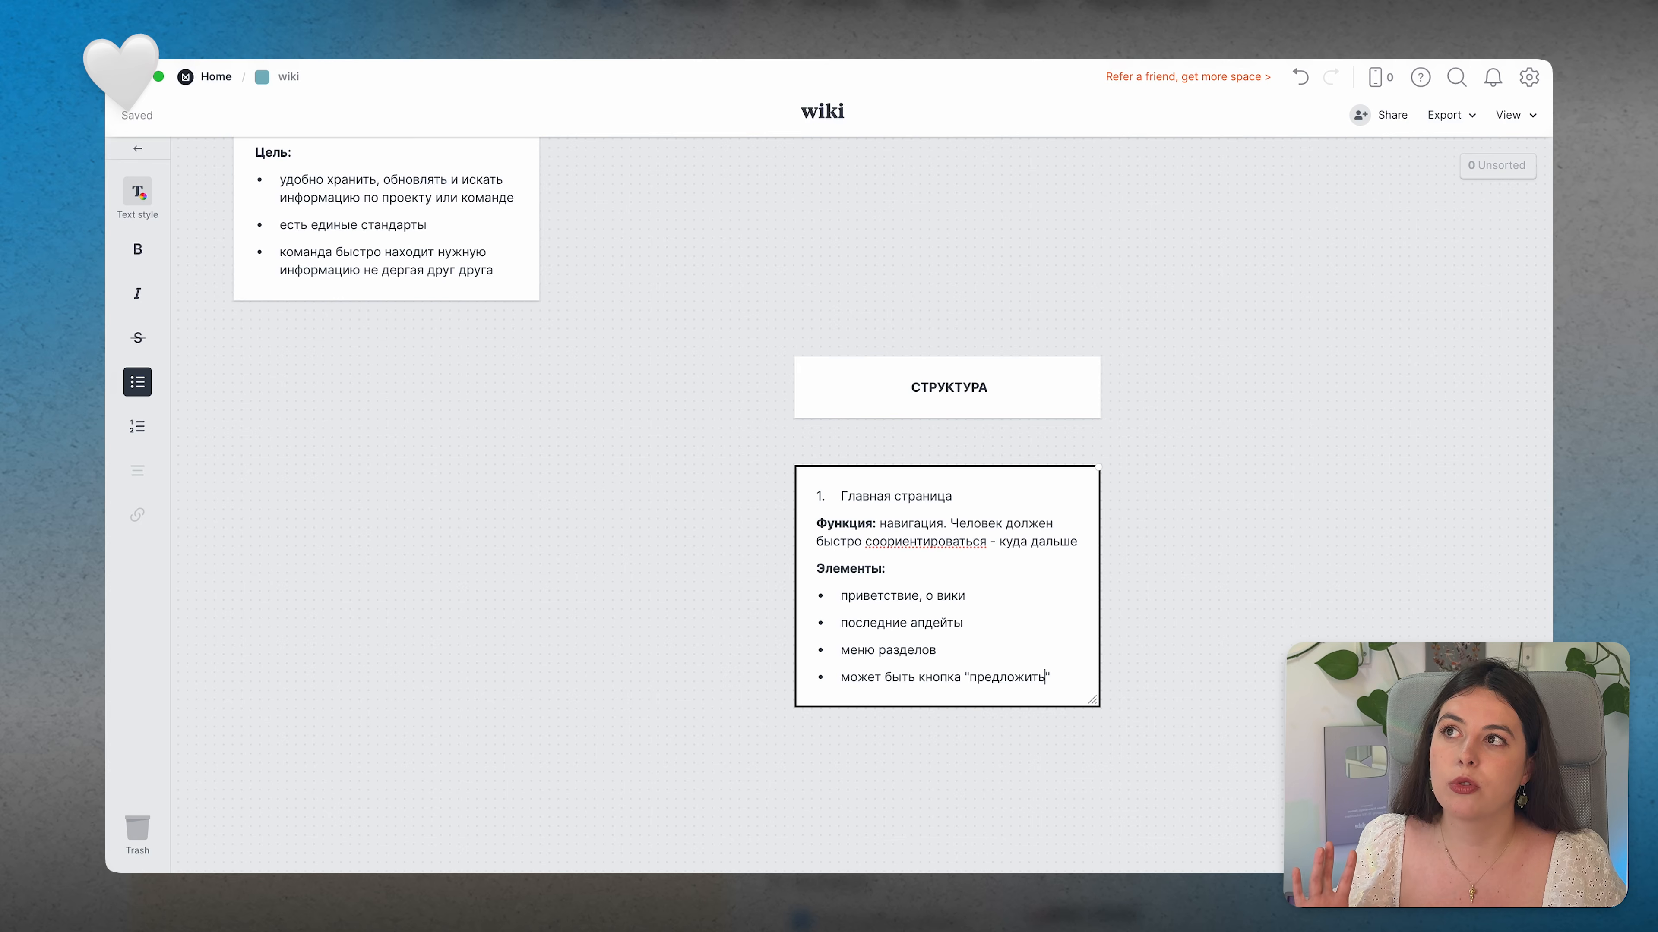
text( новую )
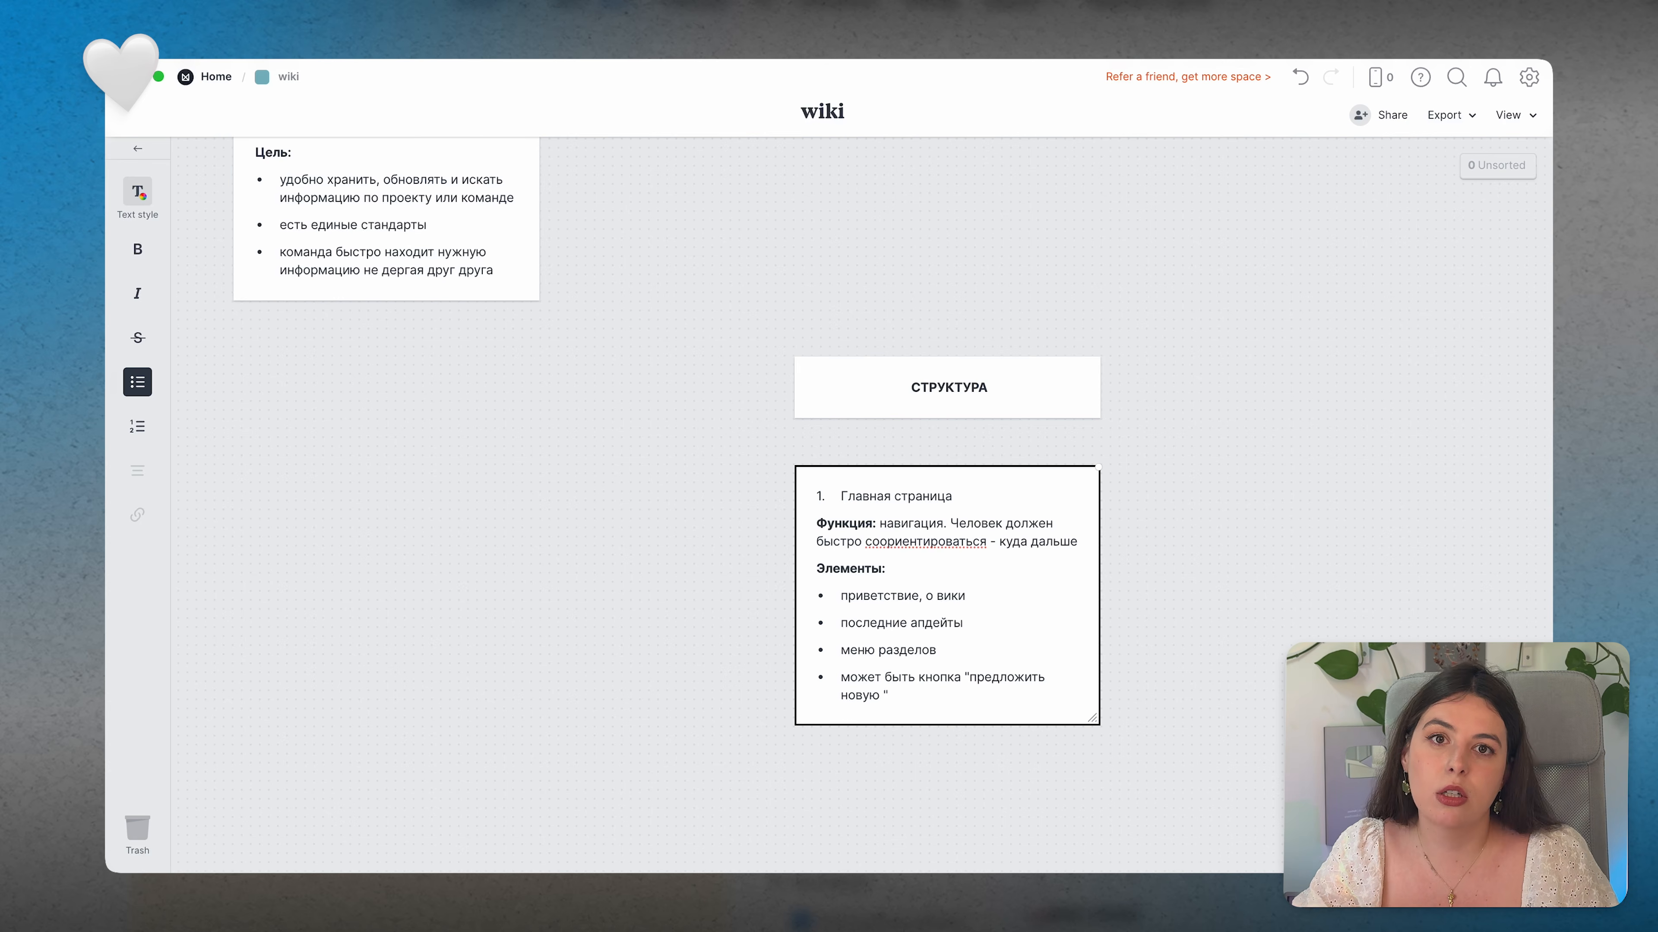
text(инфу)
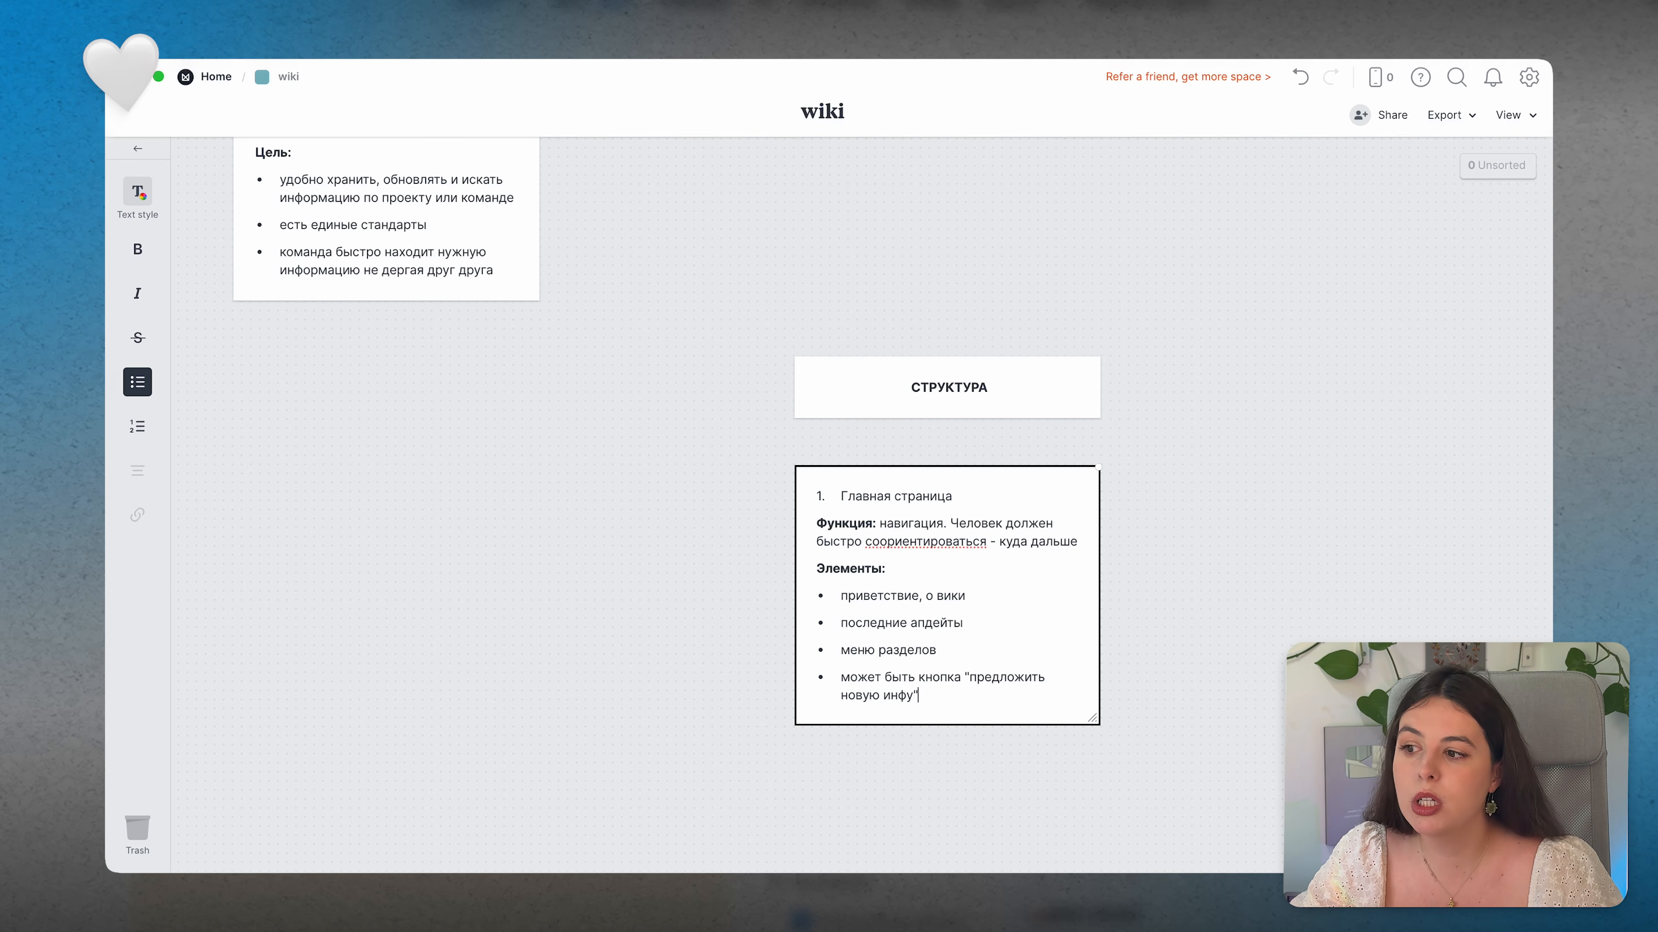
click(373, 526)
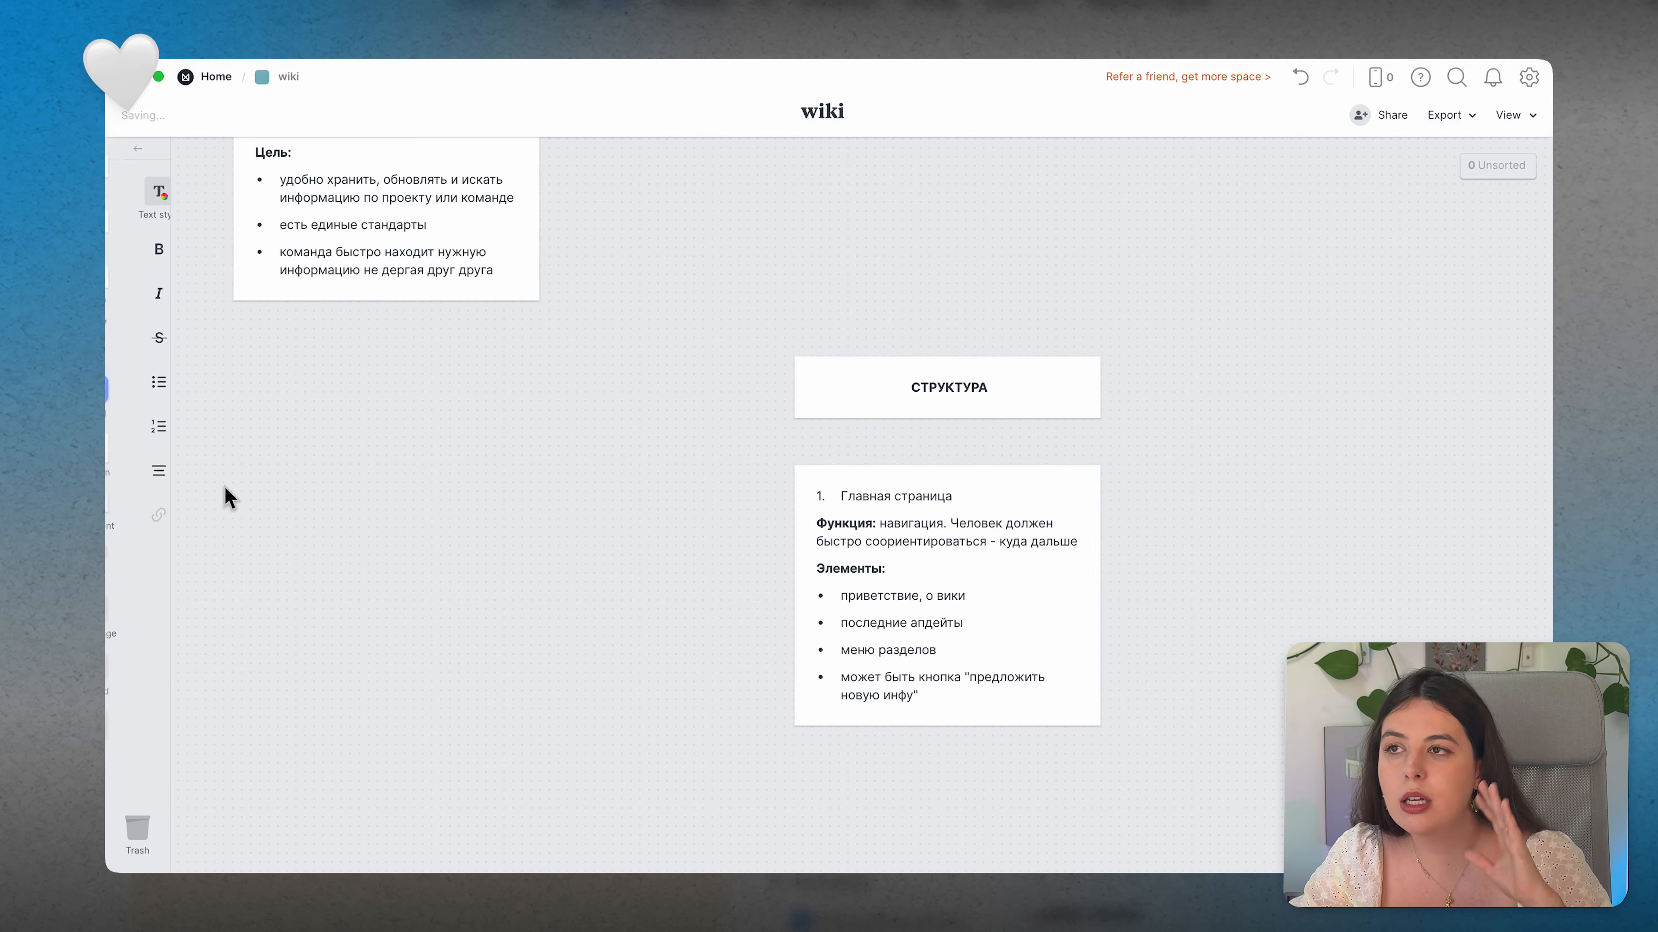
Step: Place a comment at the main-page note's lower right corner reading "эту кнопку можно в каждую статью/страницу/шаблон"
drag(137, 508, 1025, 732)
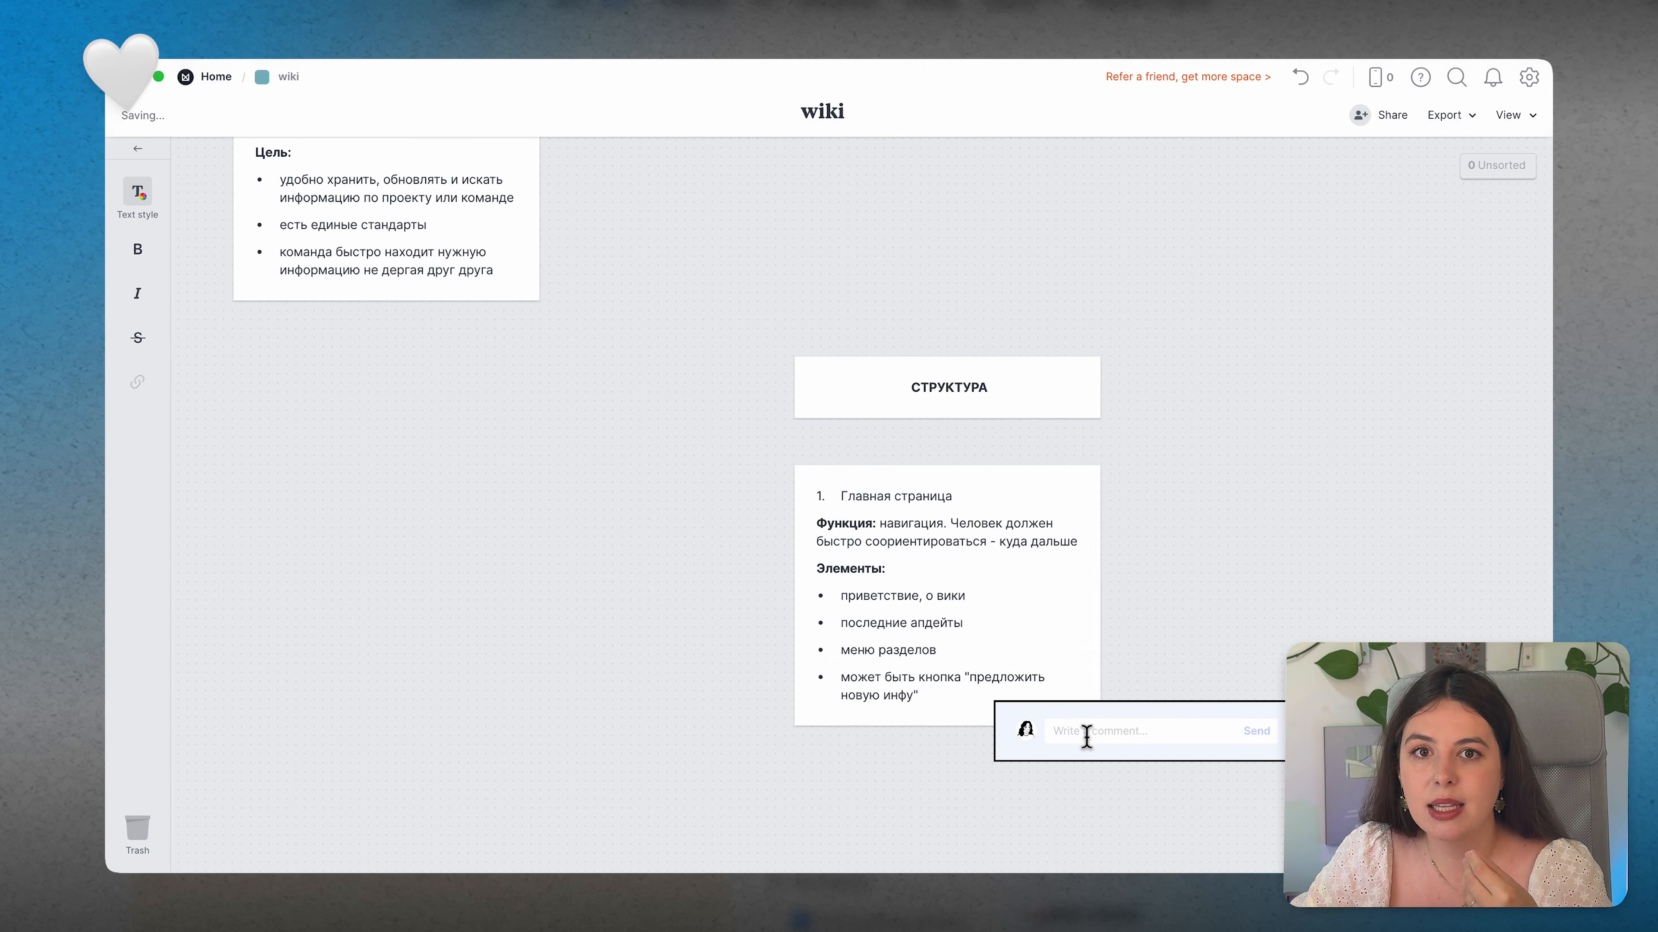
text(эту)
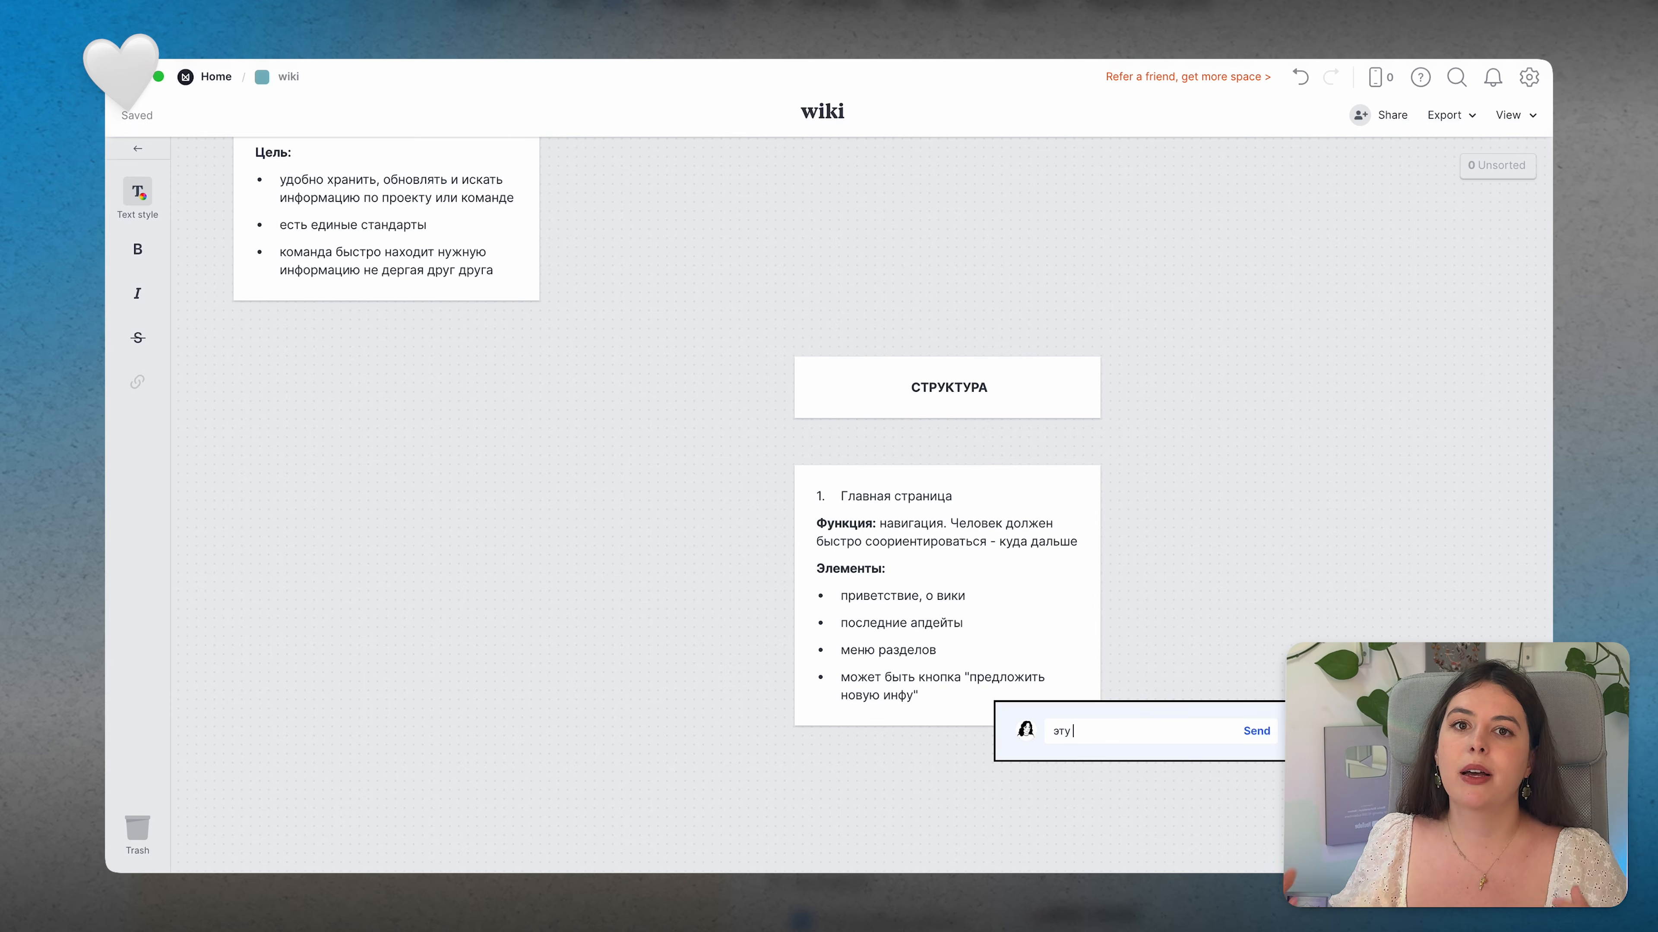
text( кнопку можно)
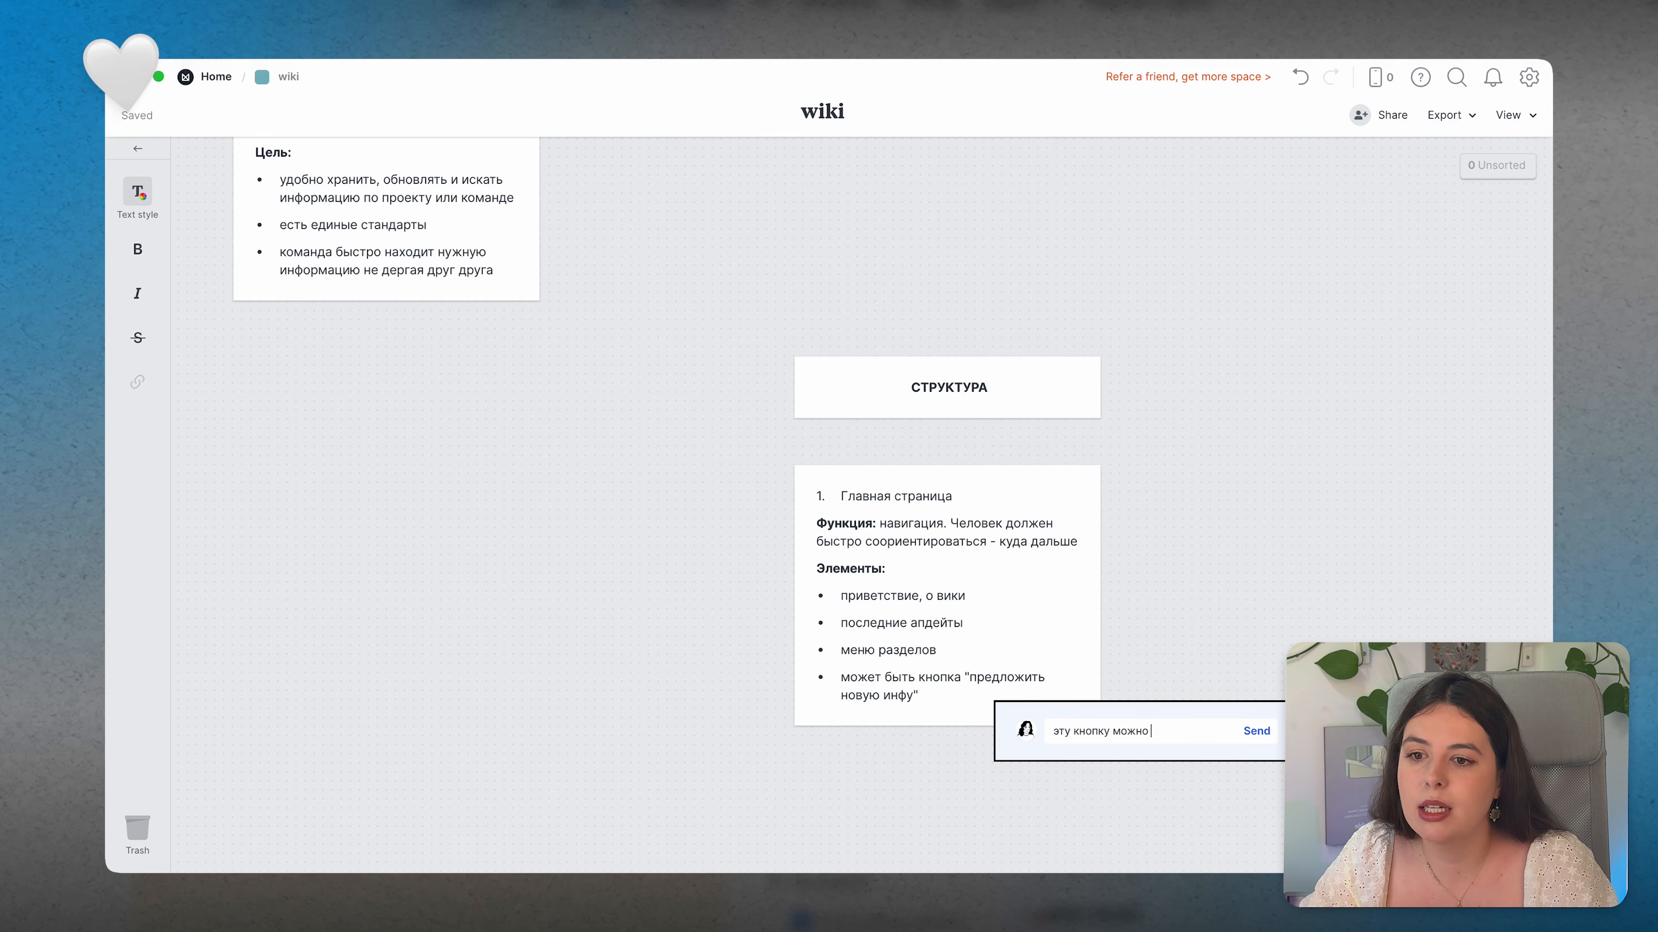
text( в каждую статью)
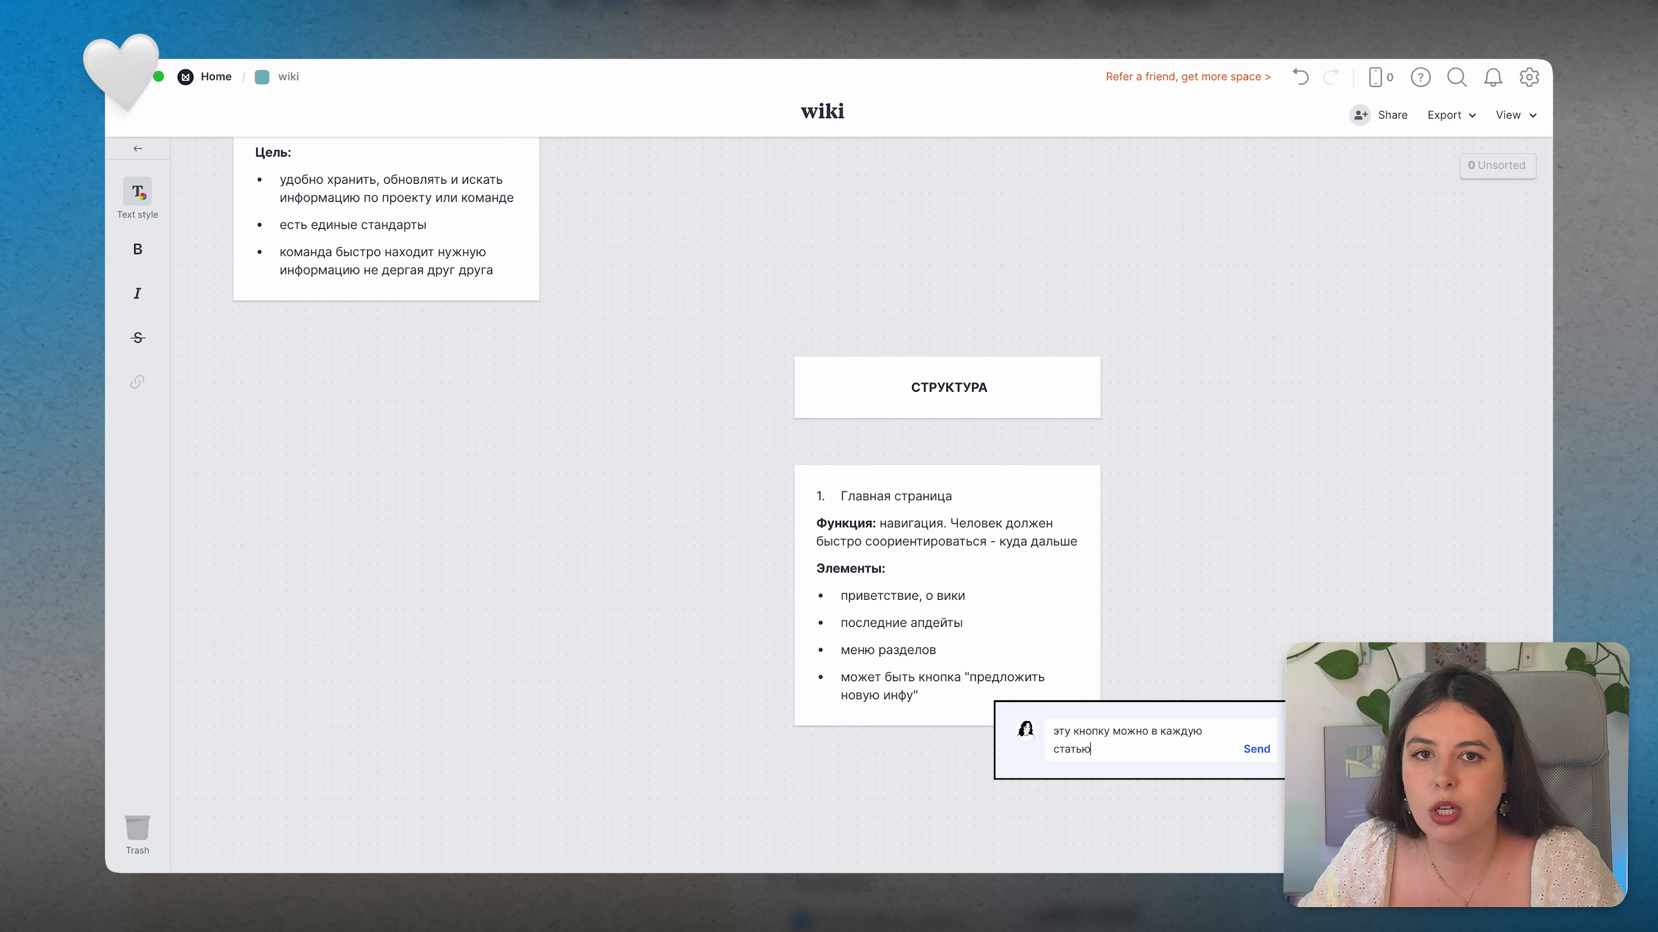
text(/страницу)
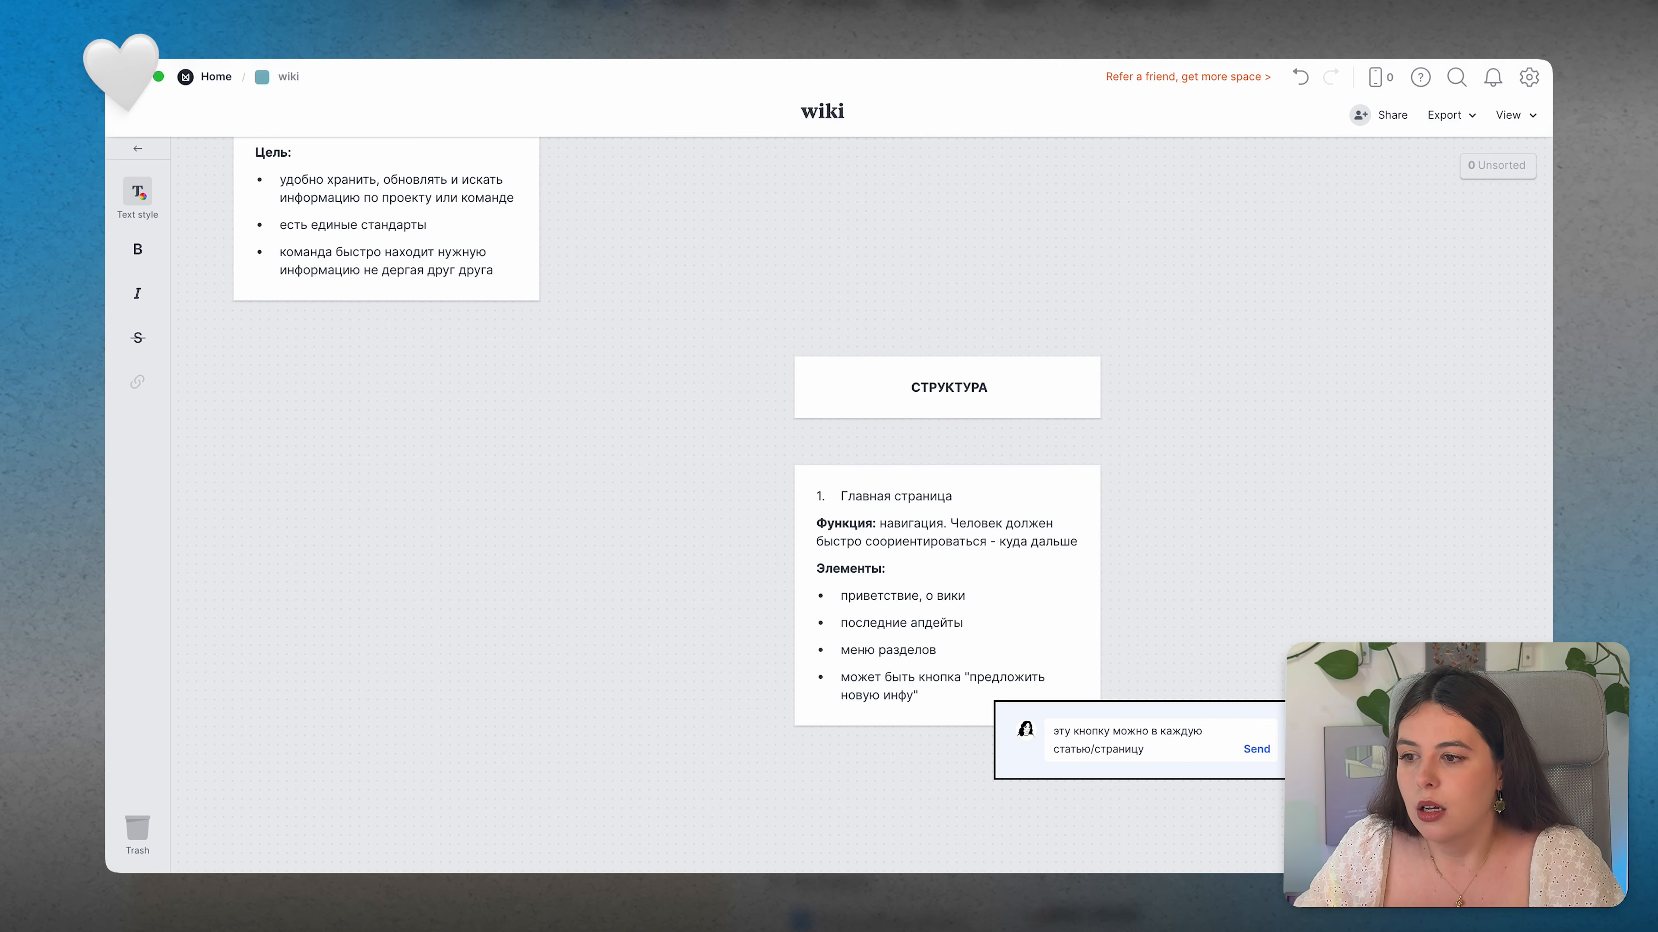
text(/шаблон)
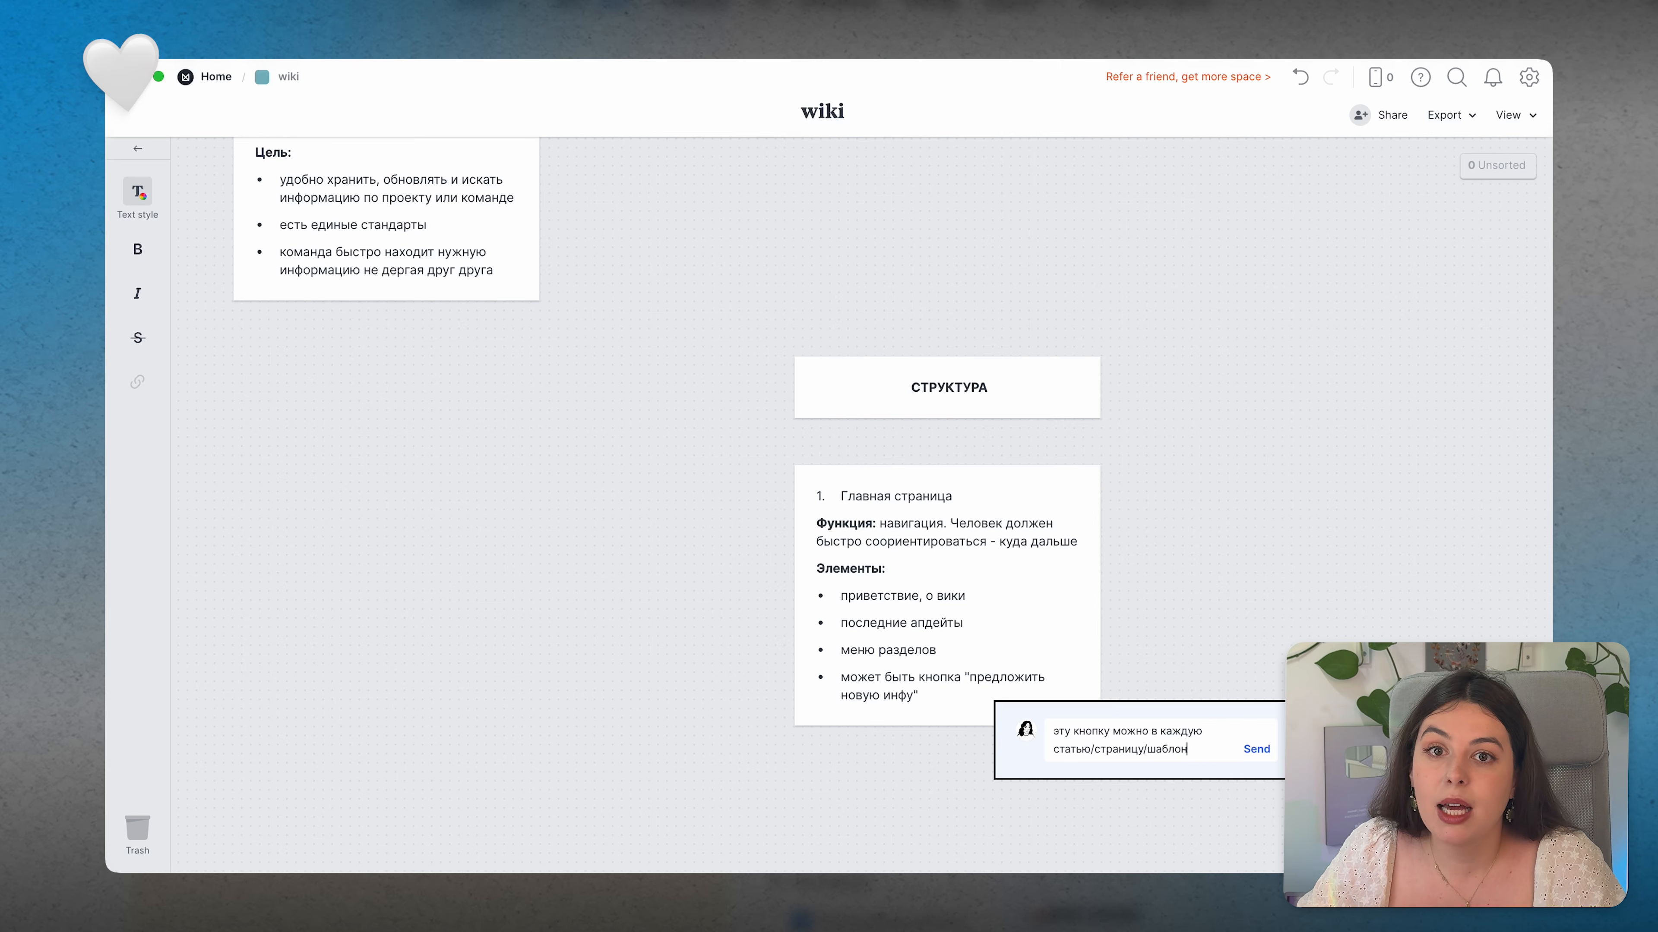
click(1209, 646)
Step: Add a note below and to the left of the main-page note with the numbered item "2. БД "Документация""
scroll(1209, 646, down, 3)
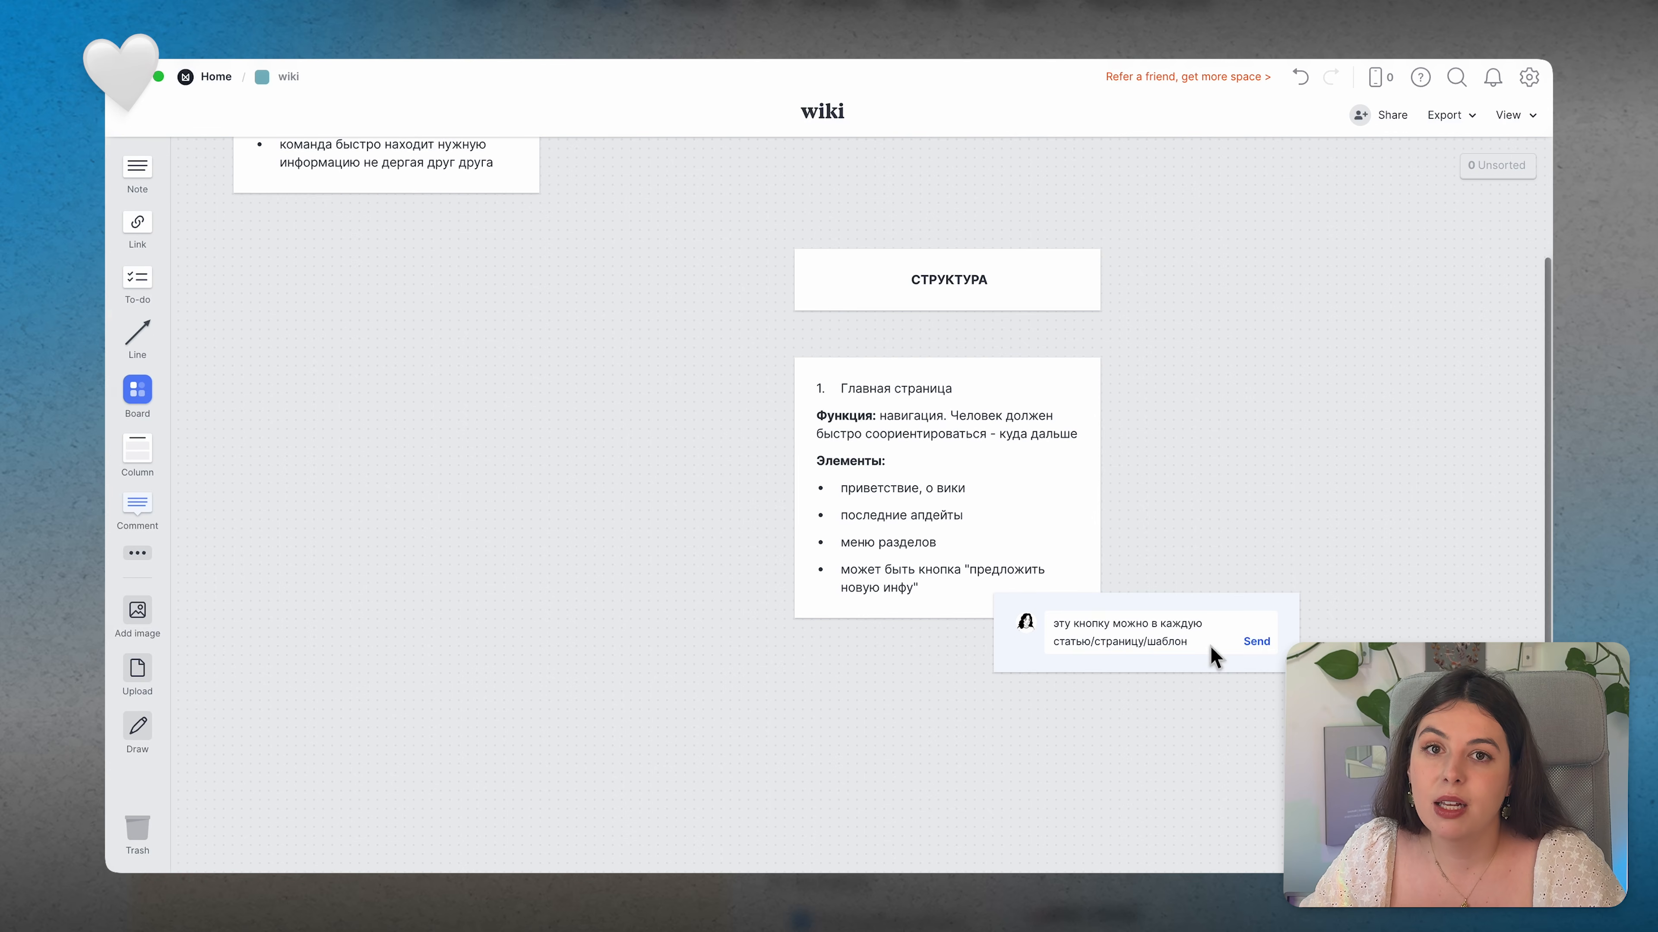
scroll(1193, 656, up, 2)
scroll(1193, 656, down, 4)
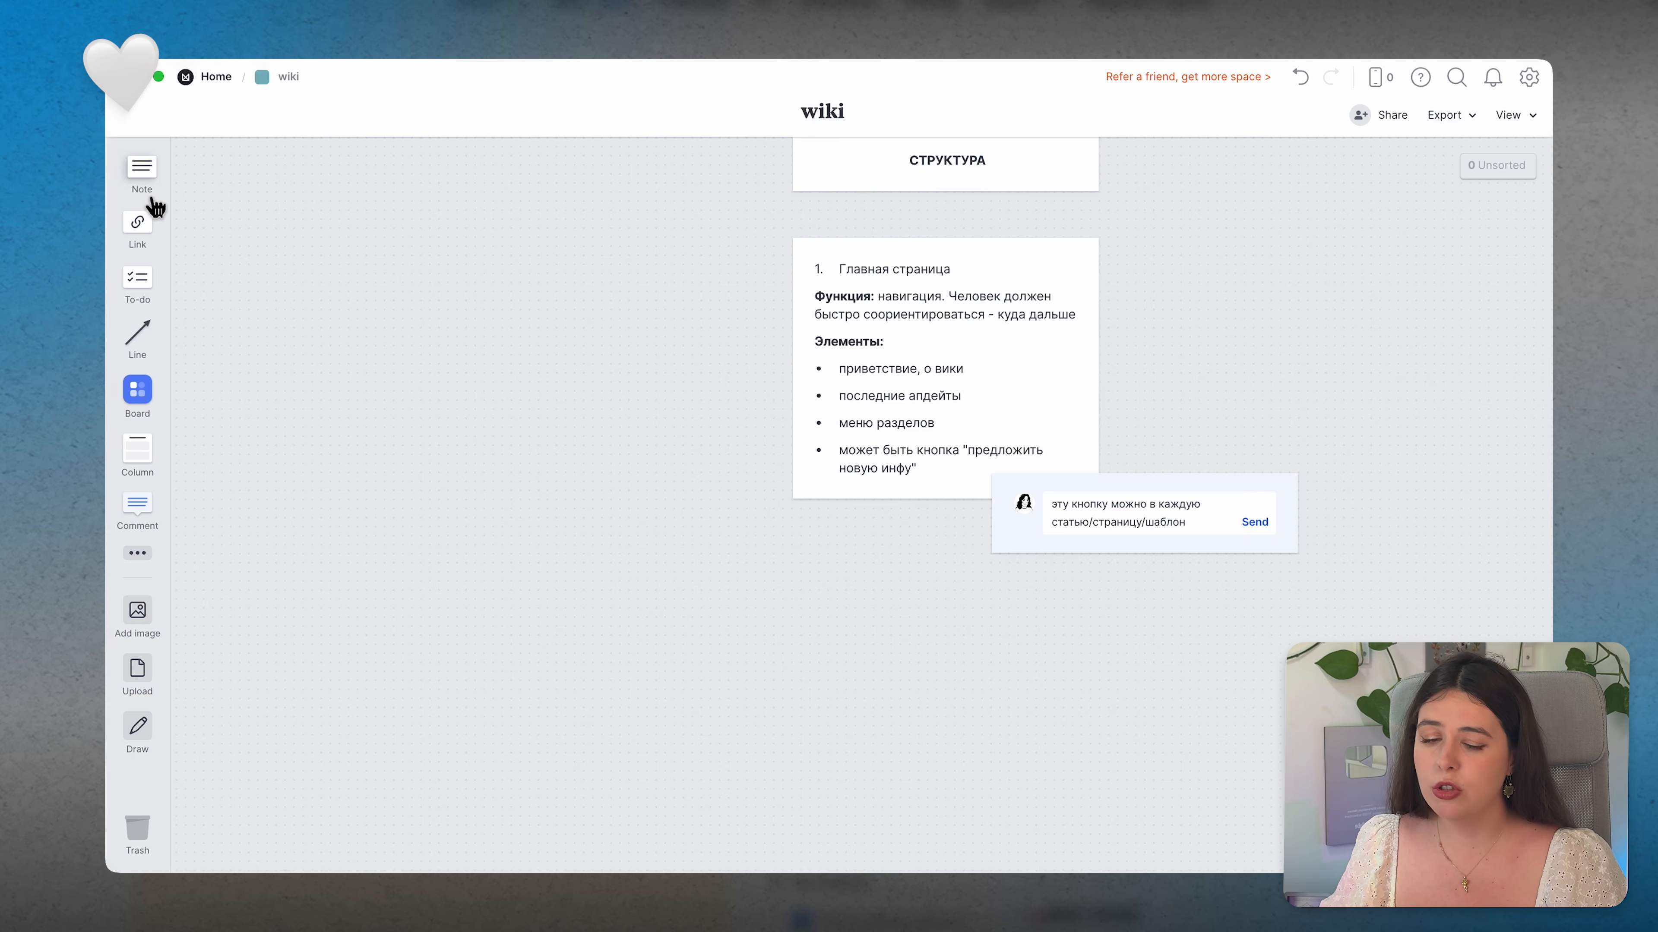
drag(158, 208, 409, 600)
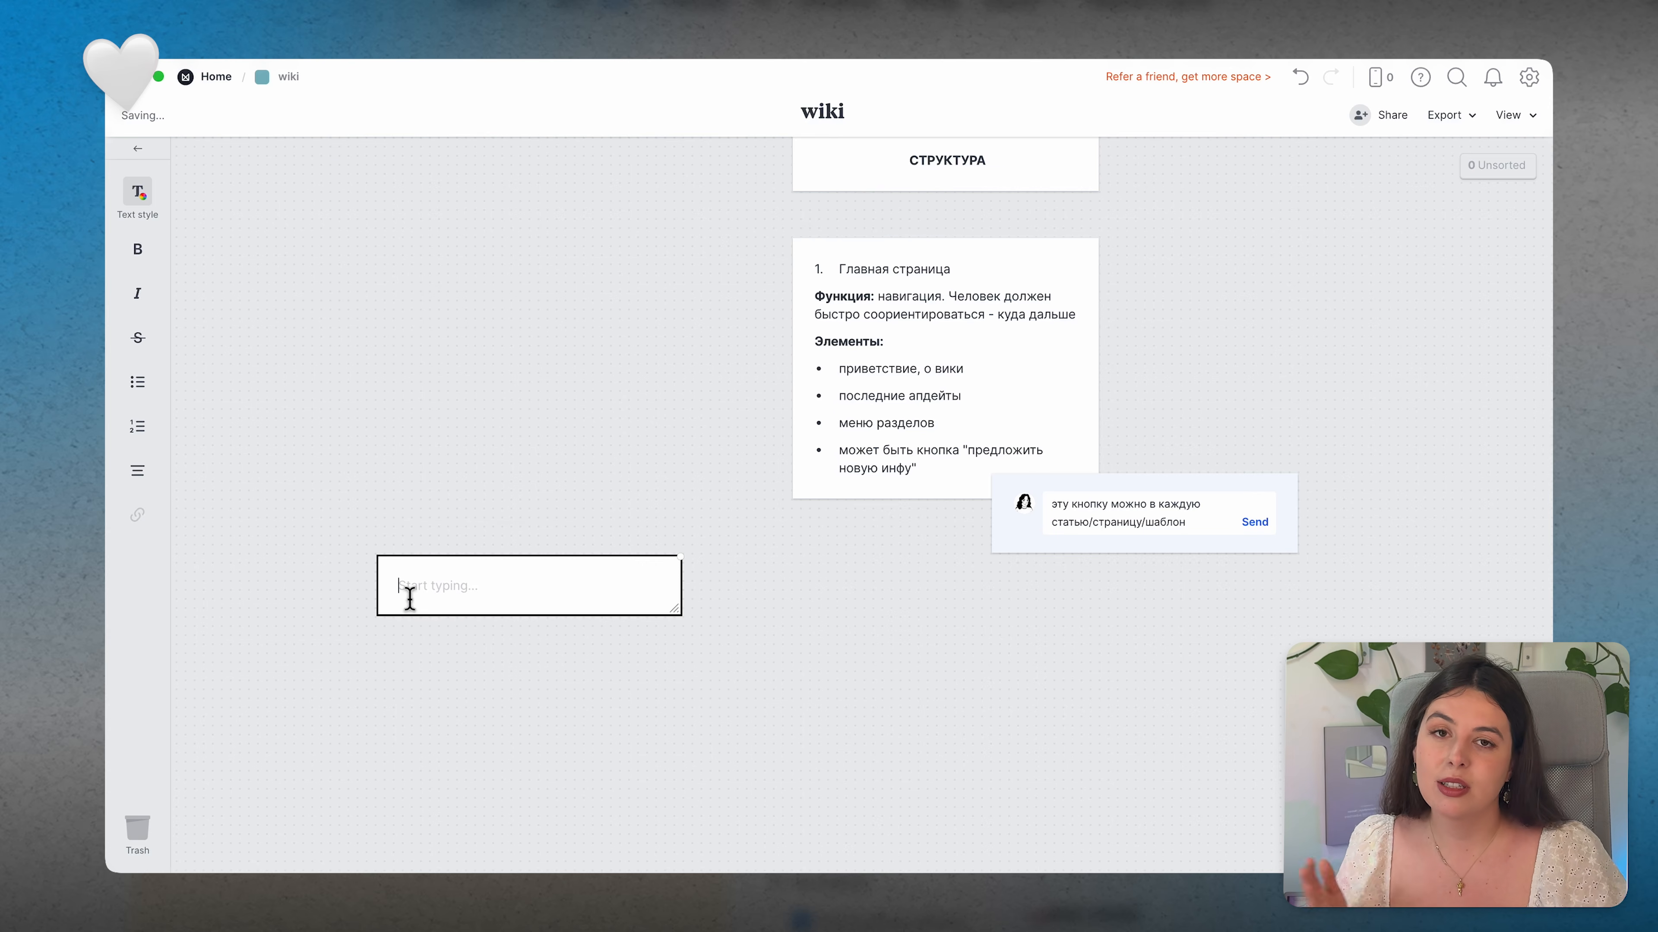
text(2.)
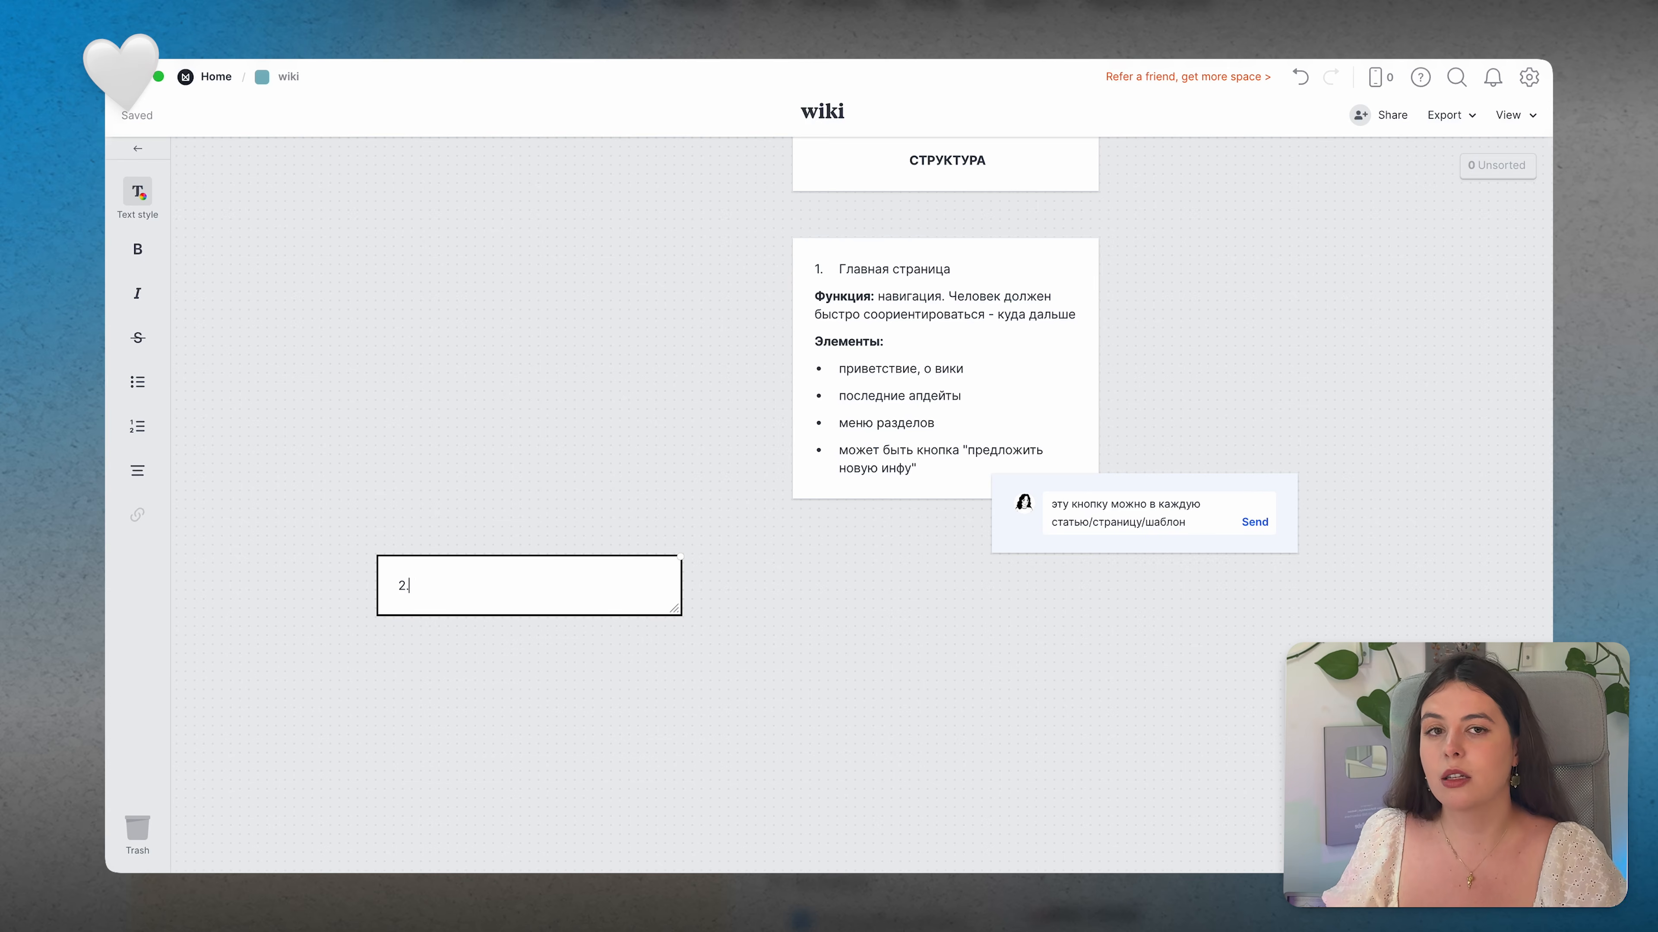
text( БД)
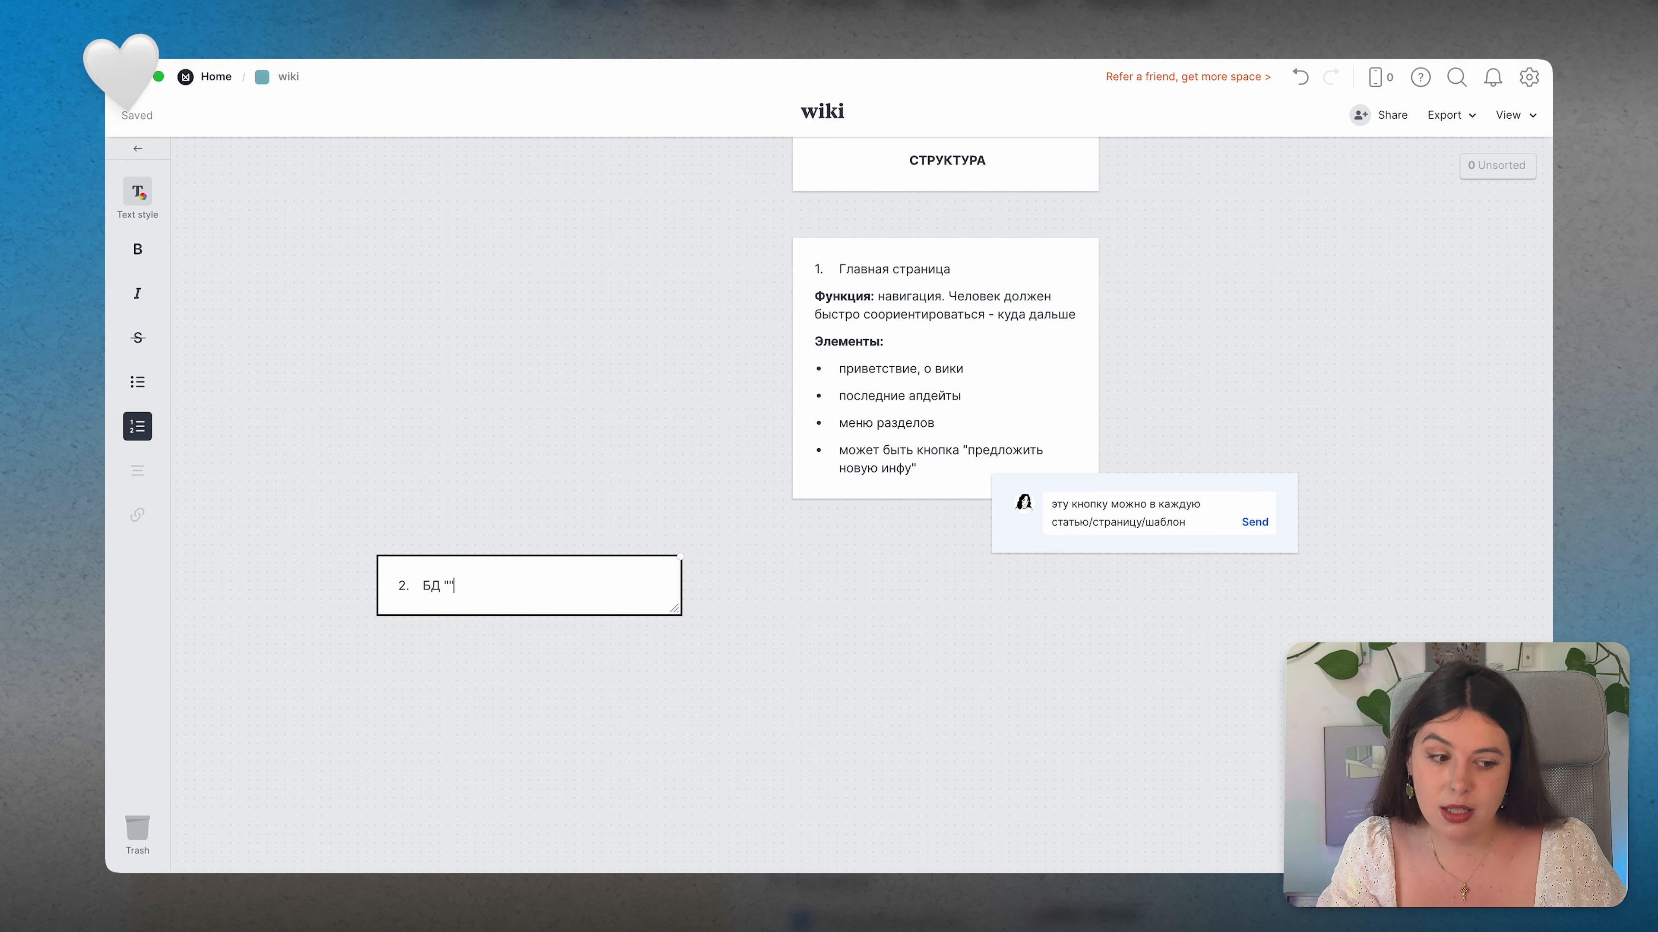
text( "Докумениа)
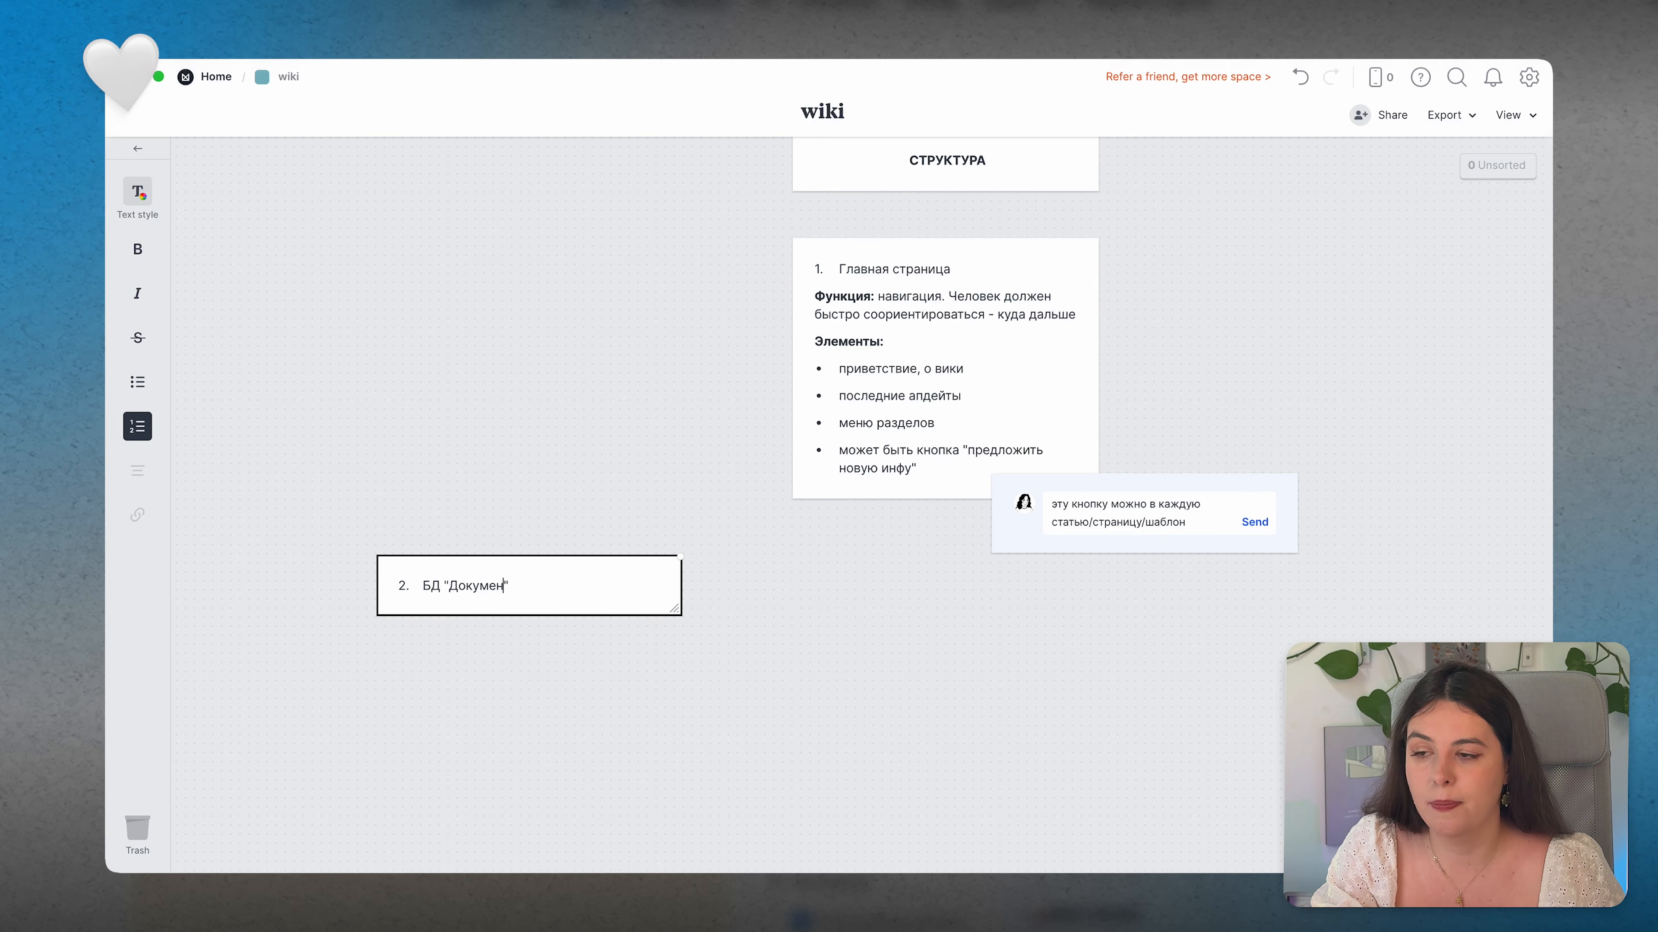
key(BackSpace)
key(BackSpace)
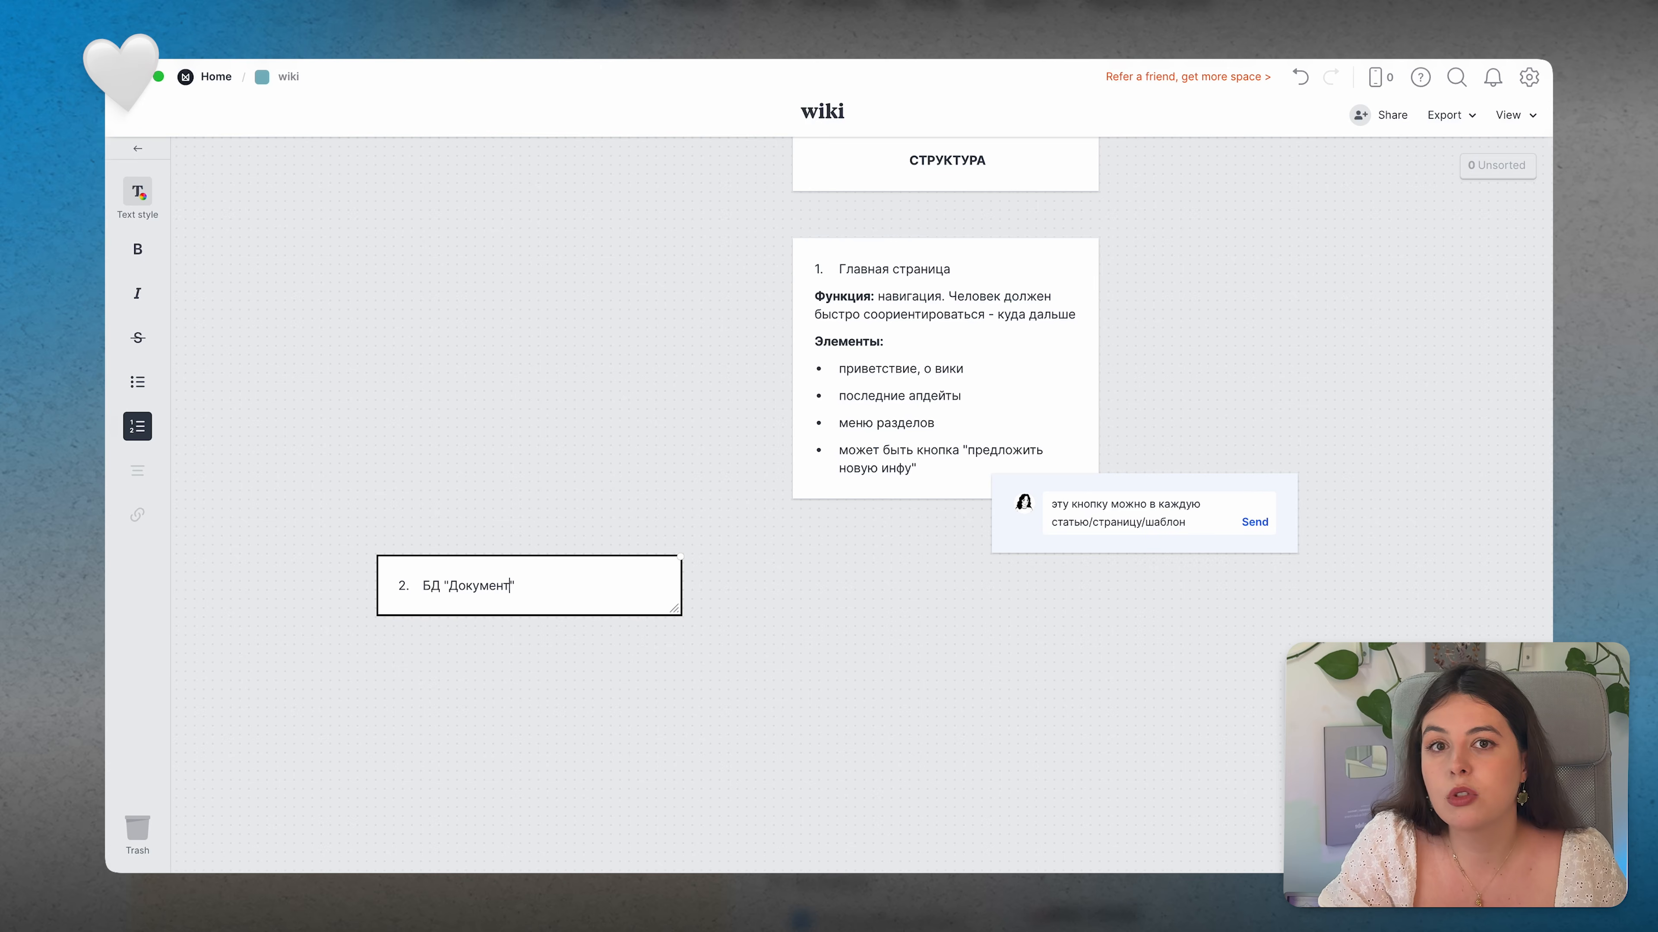
text(та)
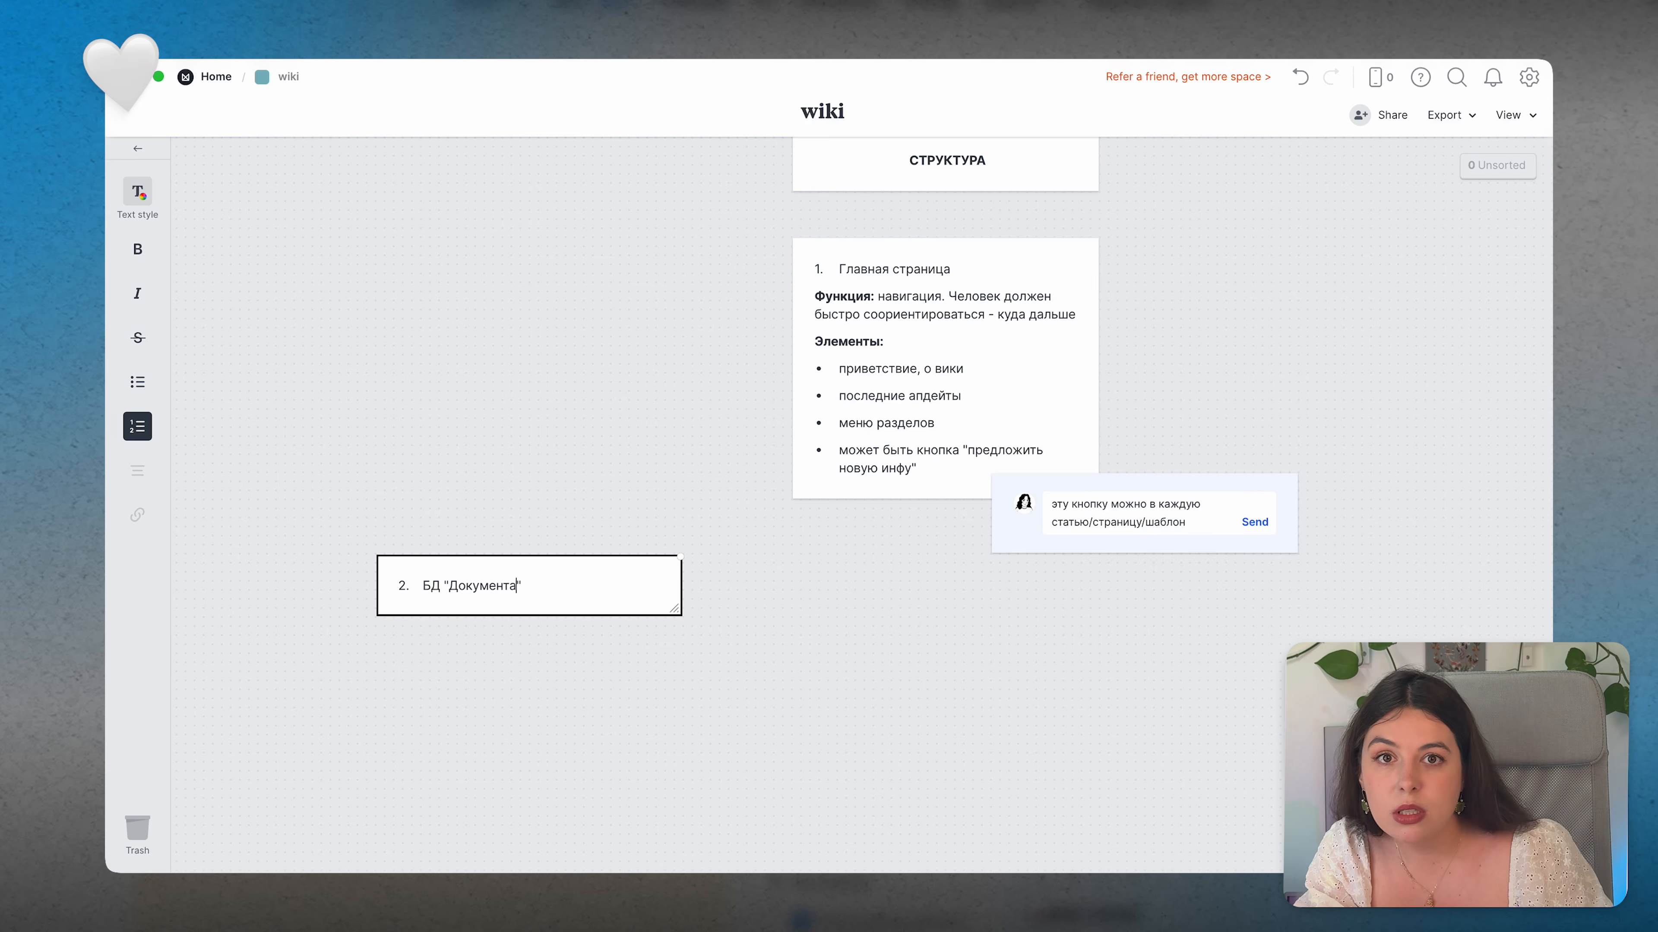
text(ция)
scroll(566, 670, down, 2)
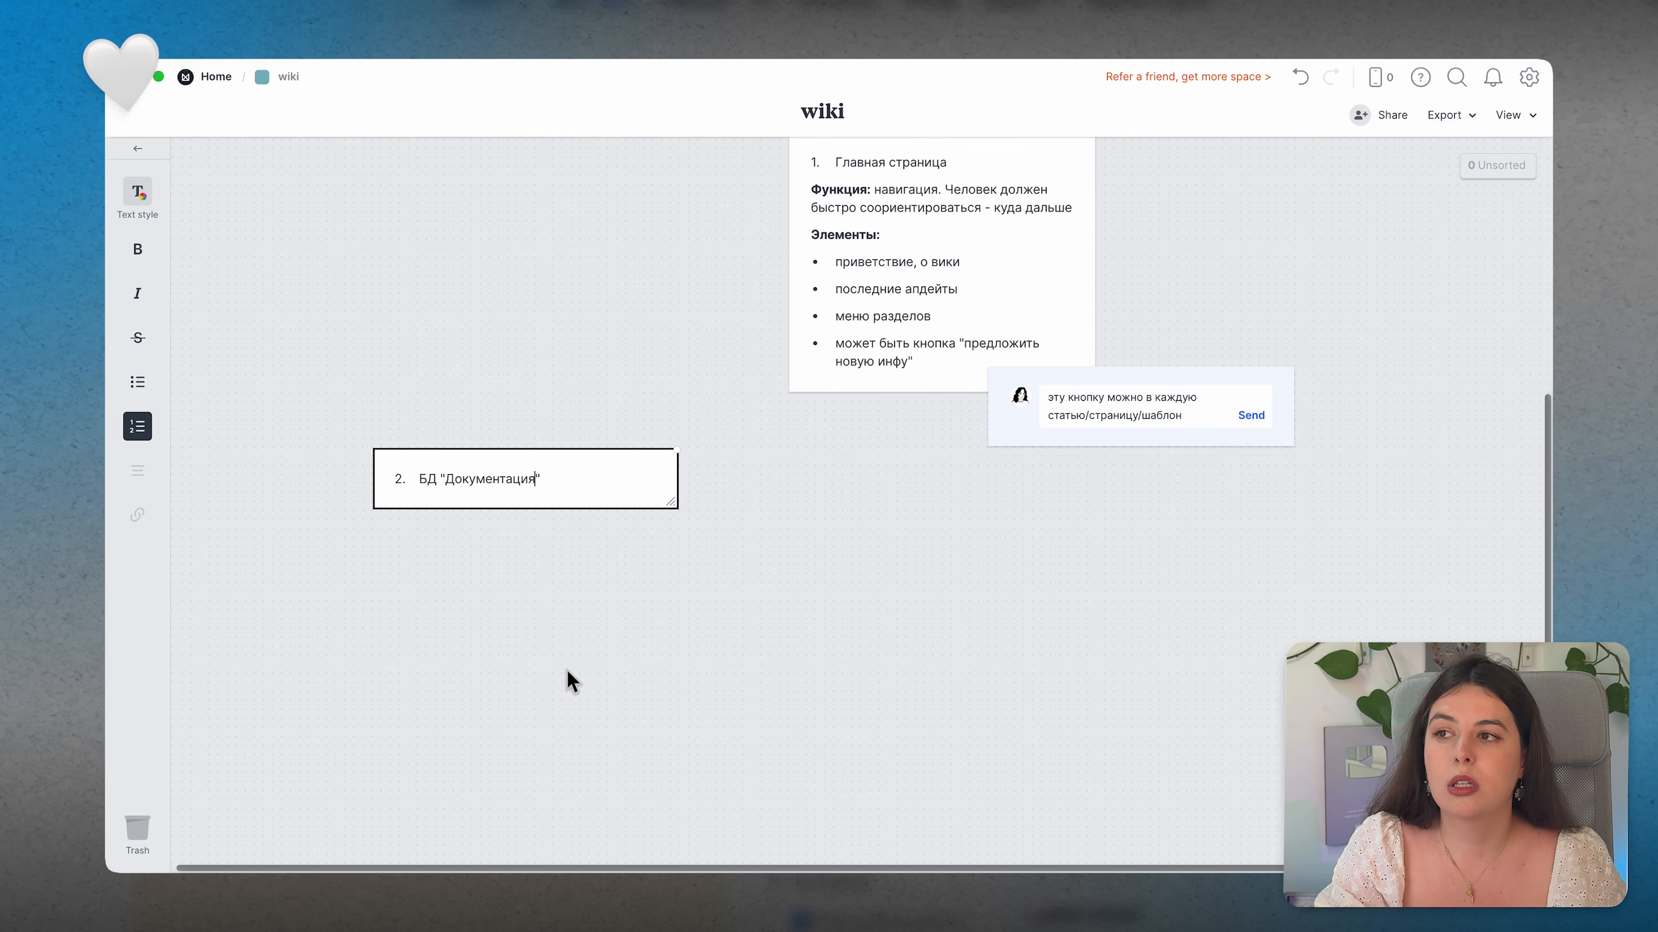
click(568, 670)
Step: Draw an arrow from the "БД "Документация"" note to the "меню разделов" bullet in the main-page note
scroll(575, 665, up, 2)
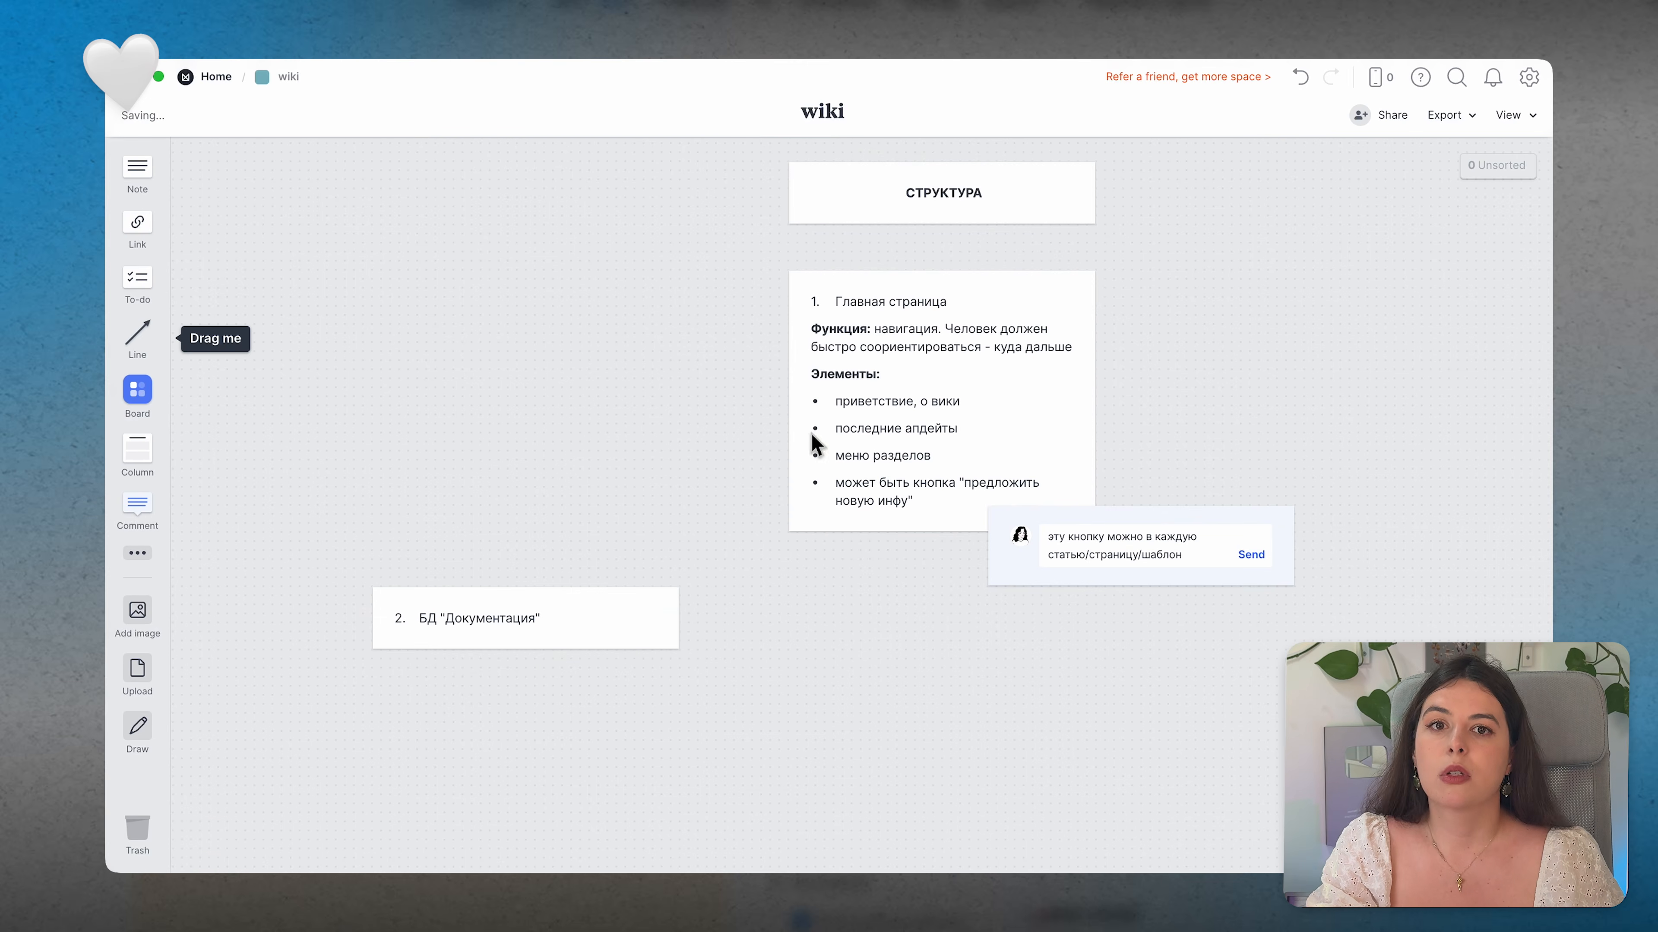
drag(138, 337, 735, 542)
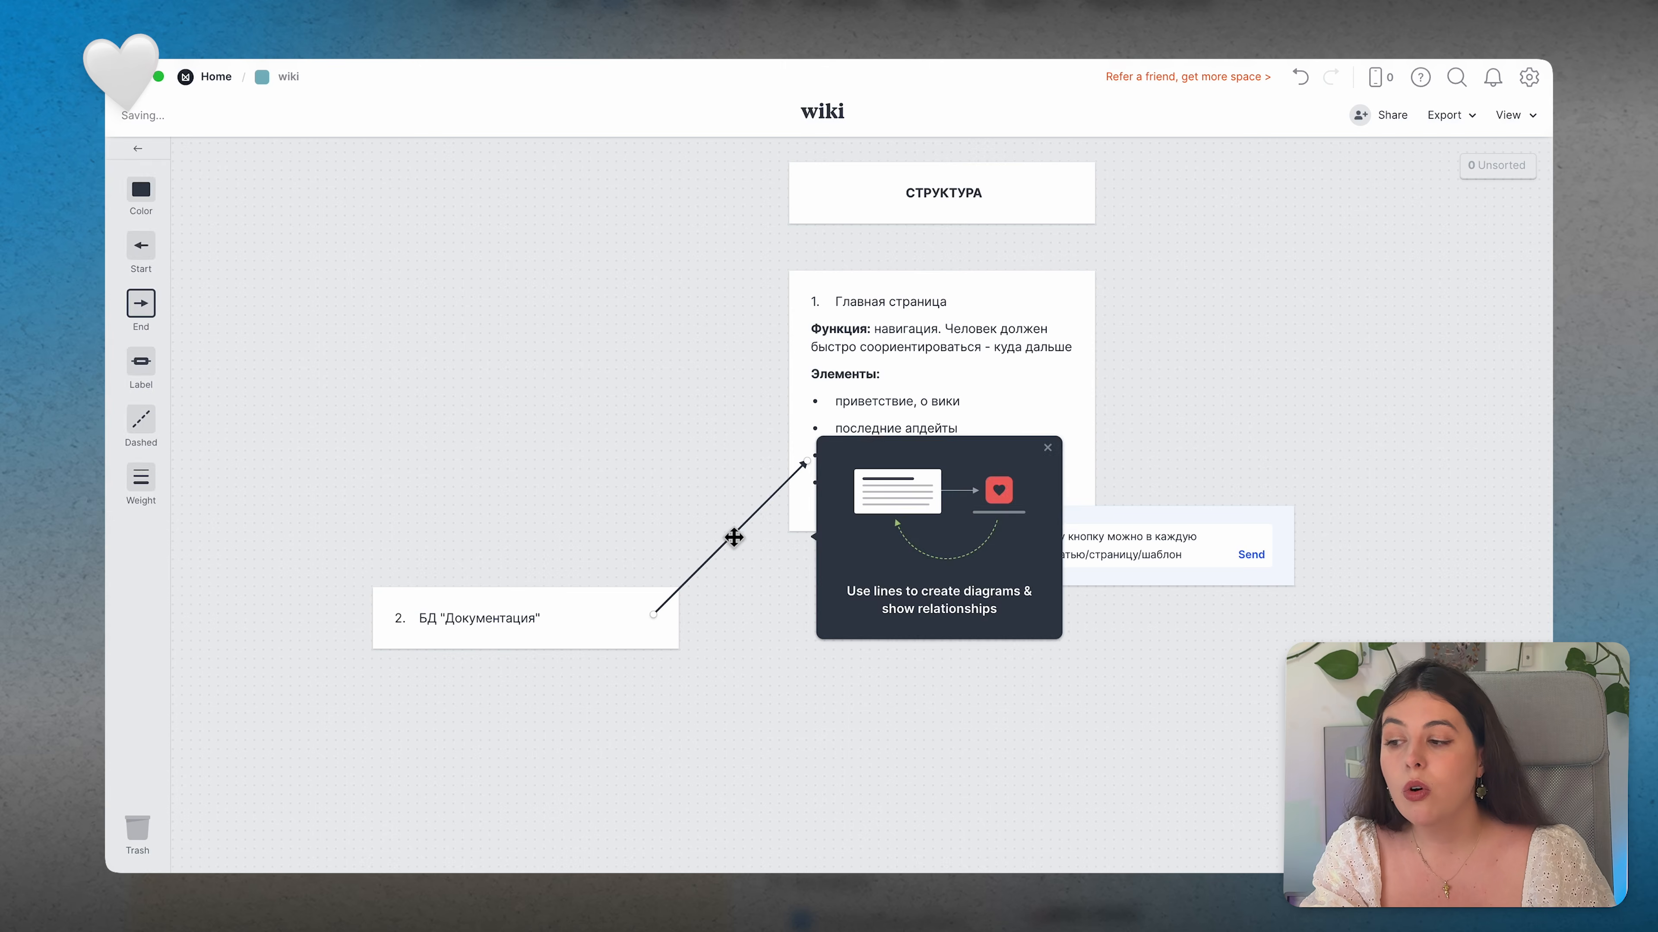
click(758, 655)
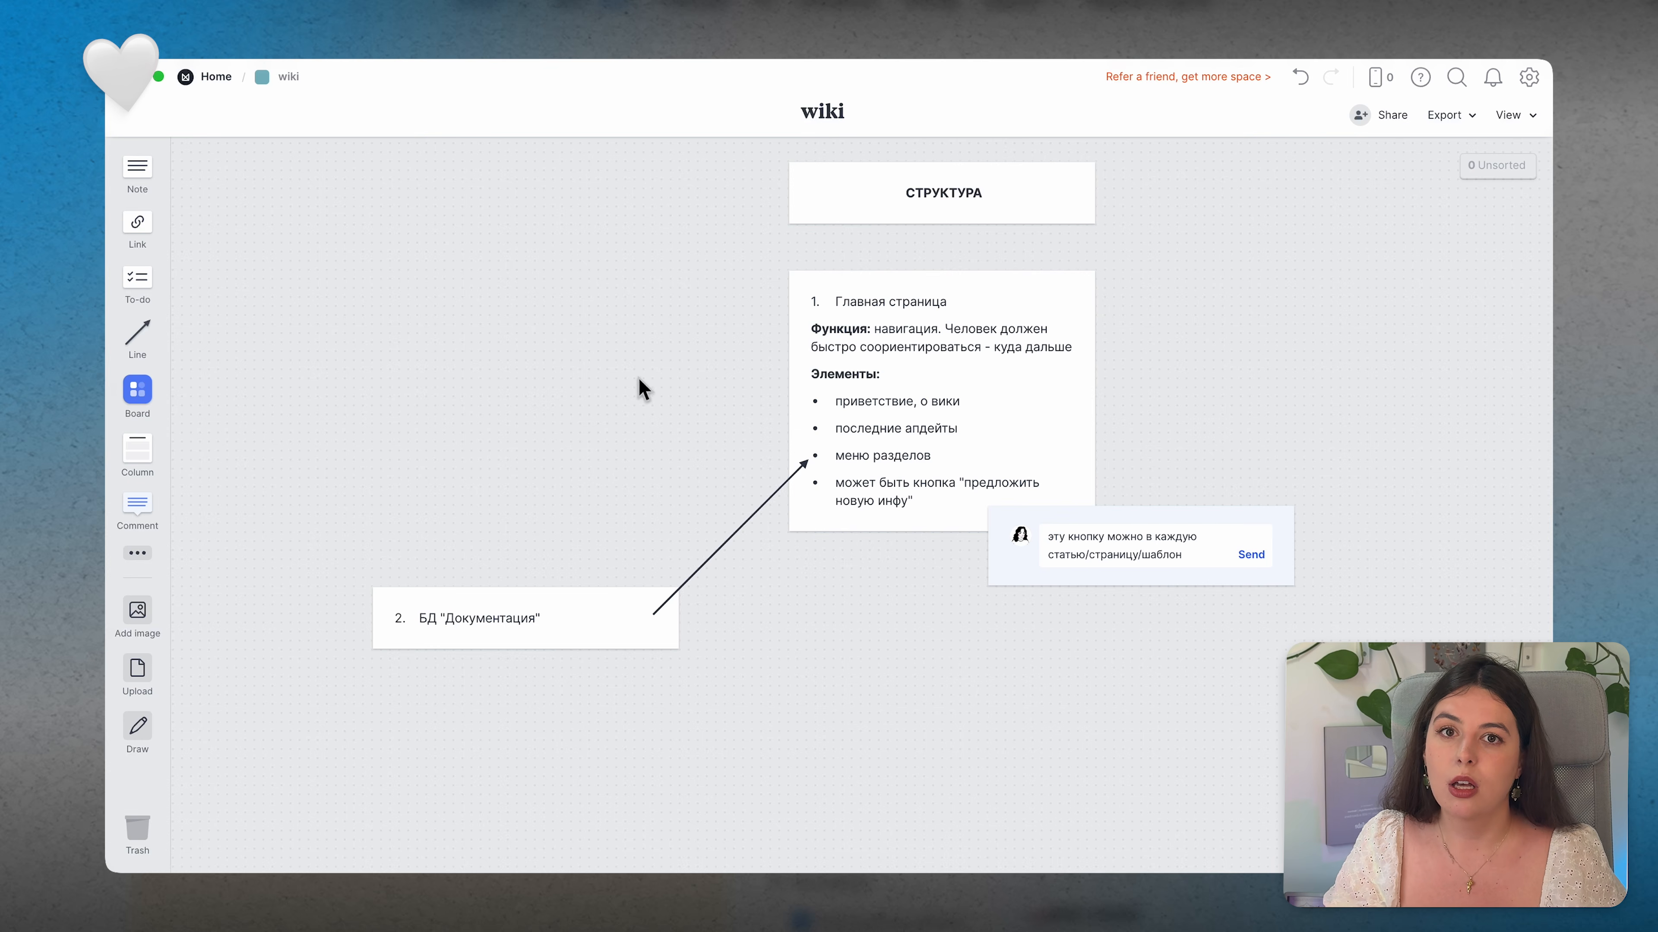
Step: Place a comment at the "БД "Документация"" note's lower right corner reading "обязательно!!! шаблоны новых страниц"
drag(142, 504, 736, 688)
text(обязательно!!!)
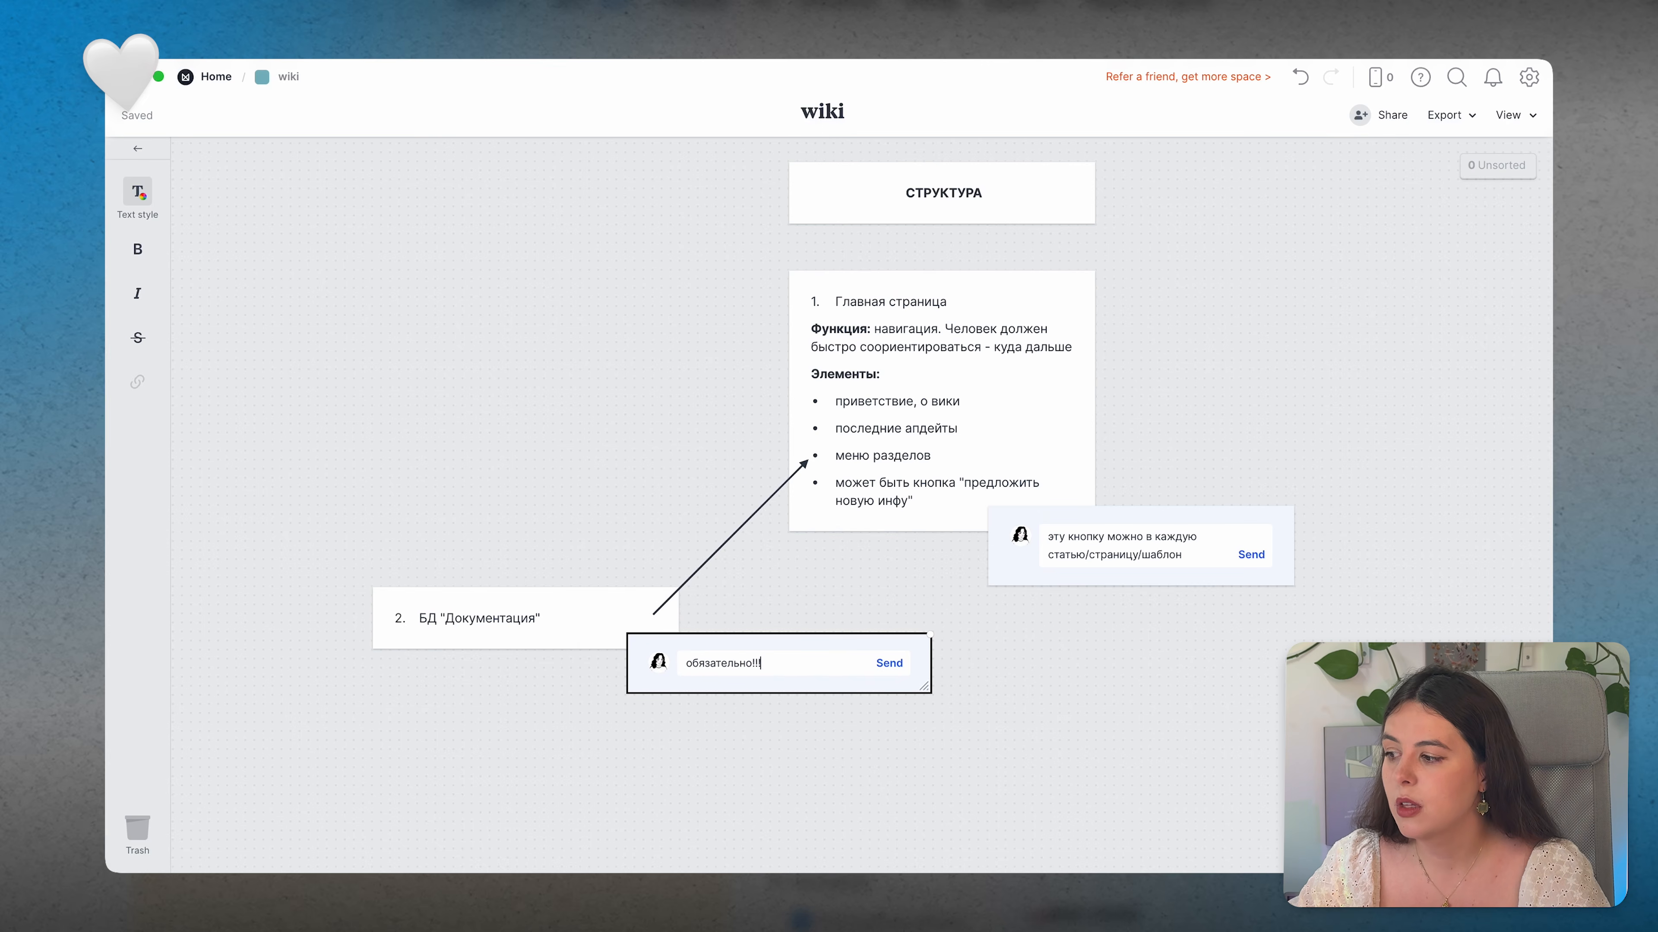
text( шаблоны нов)
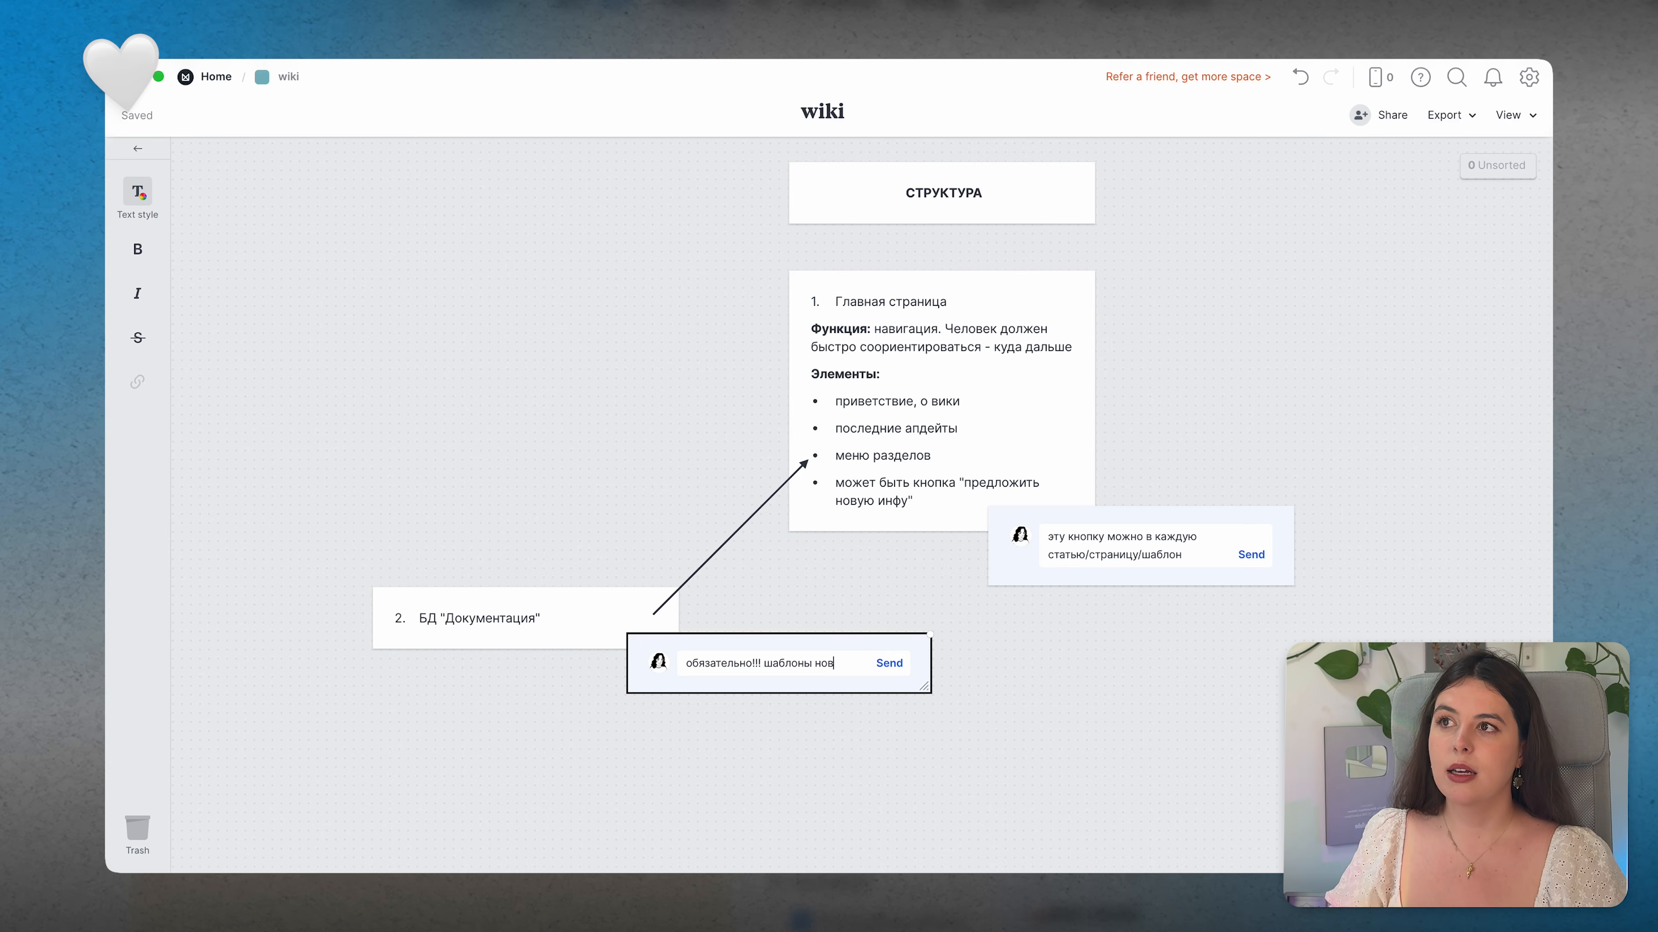
text(ых сраниц)
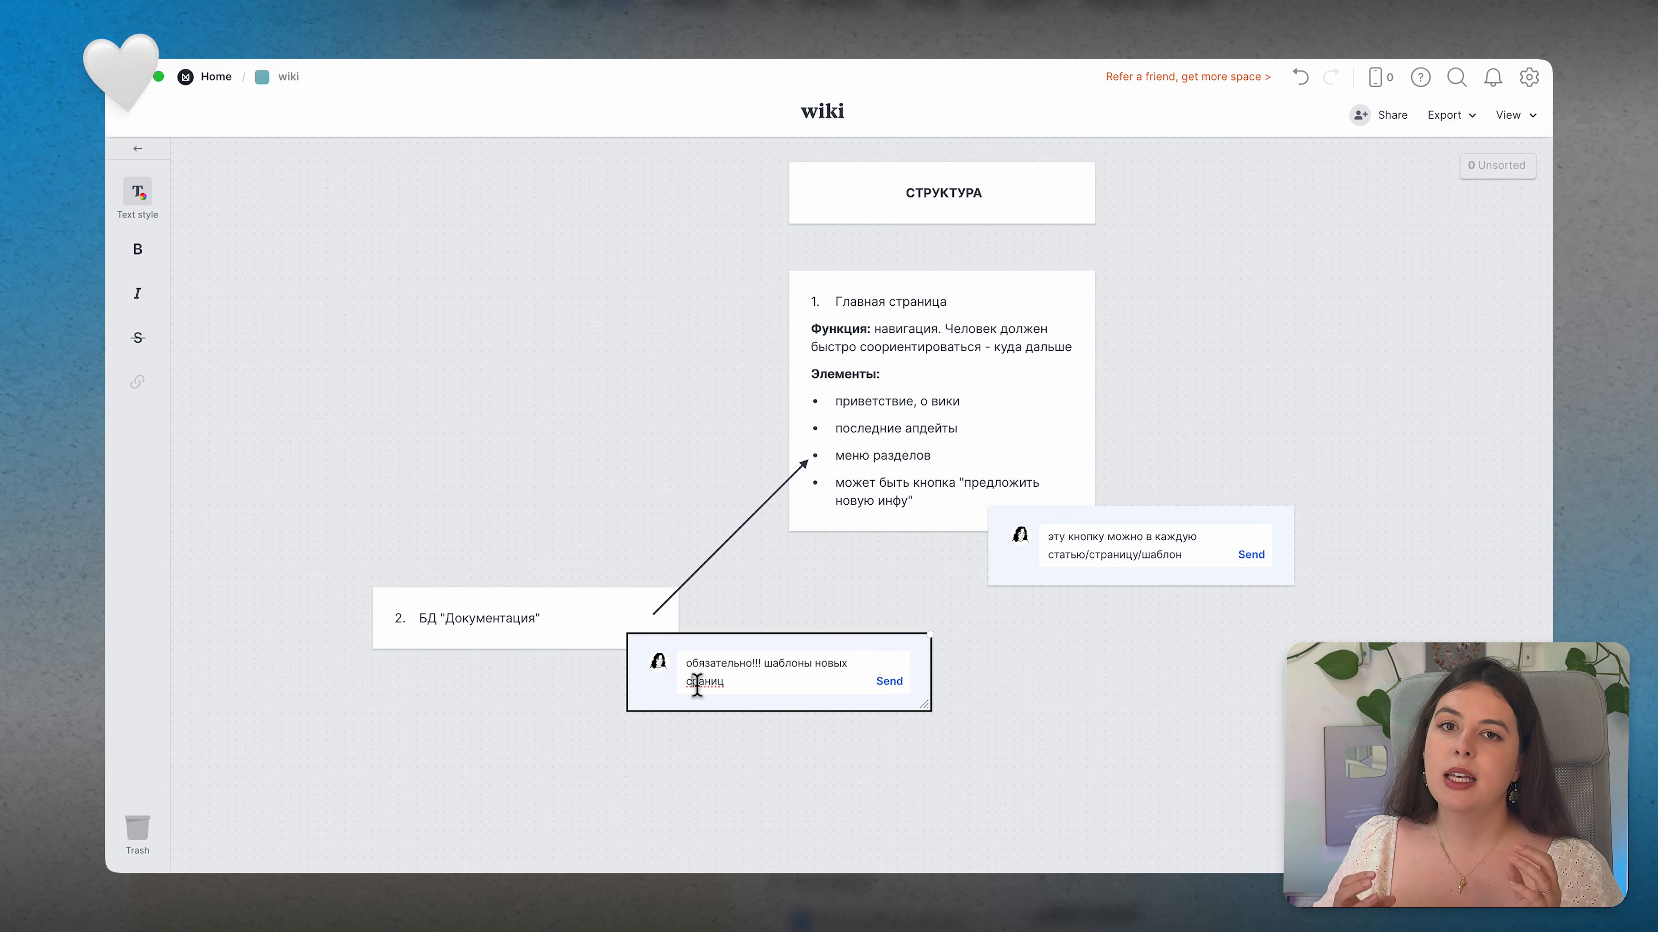
text(т)
click(731, 596)
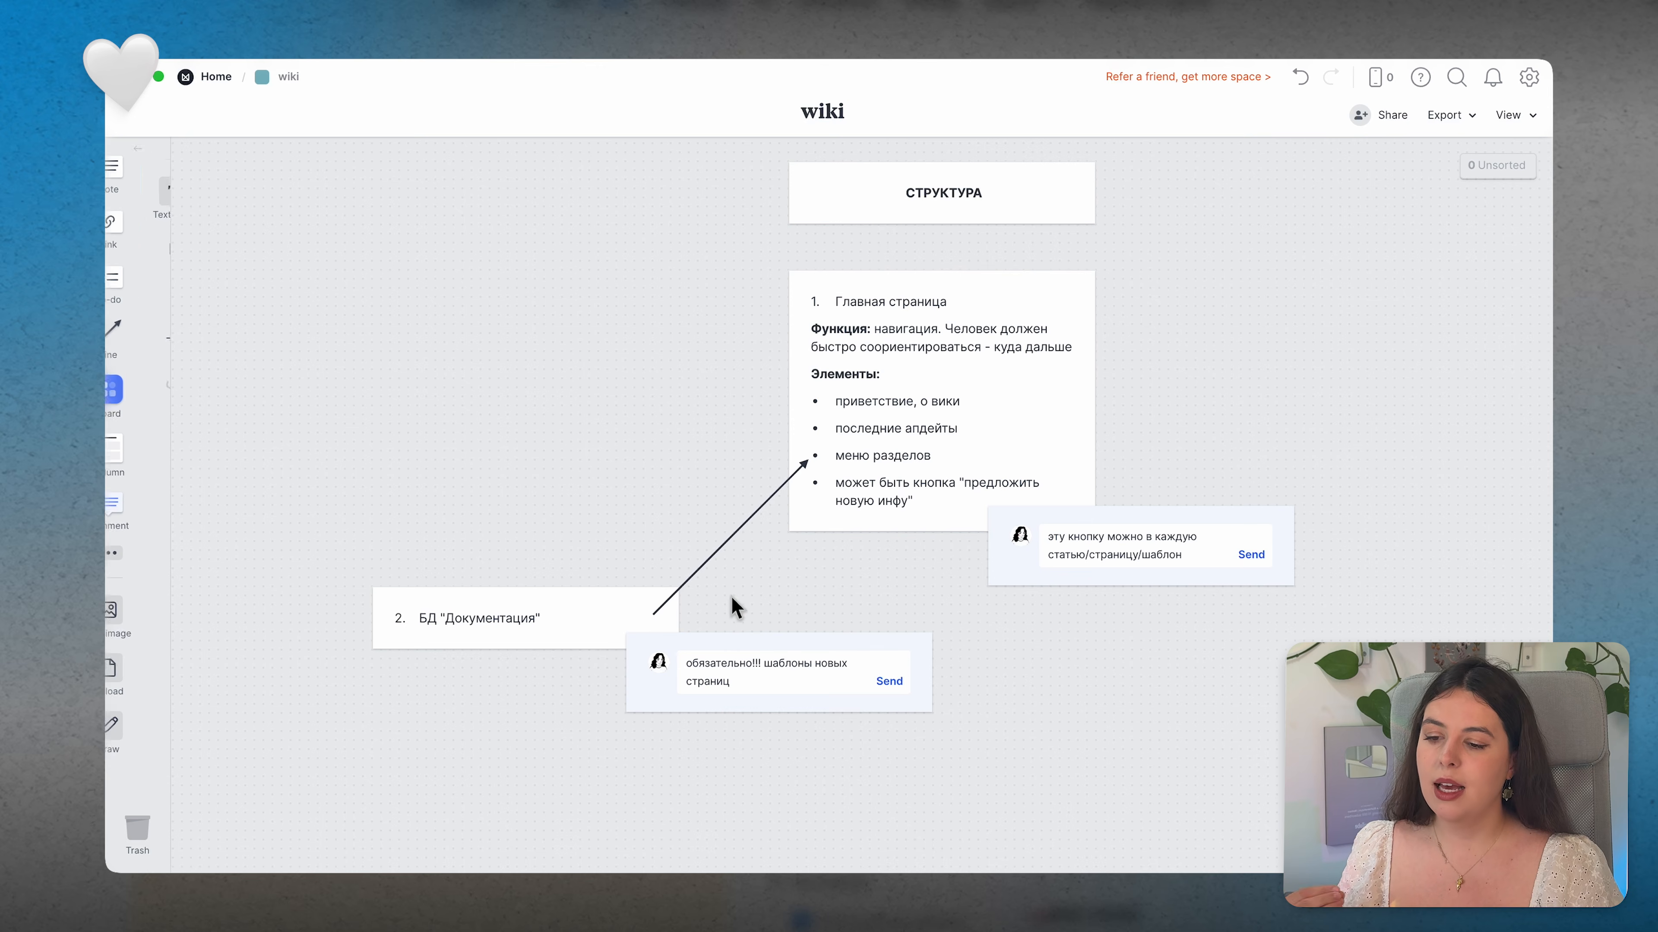
scroll(729, 600, up, 1)
scroll(729, 601, down, 2)
scroll(729, 601, up, 3)
scroll(729, 602, right, 3)
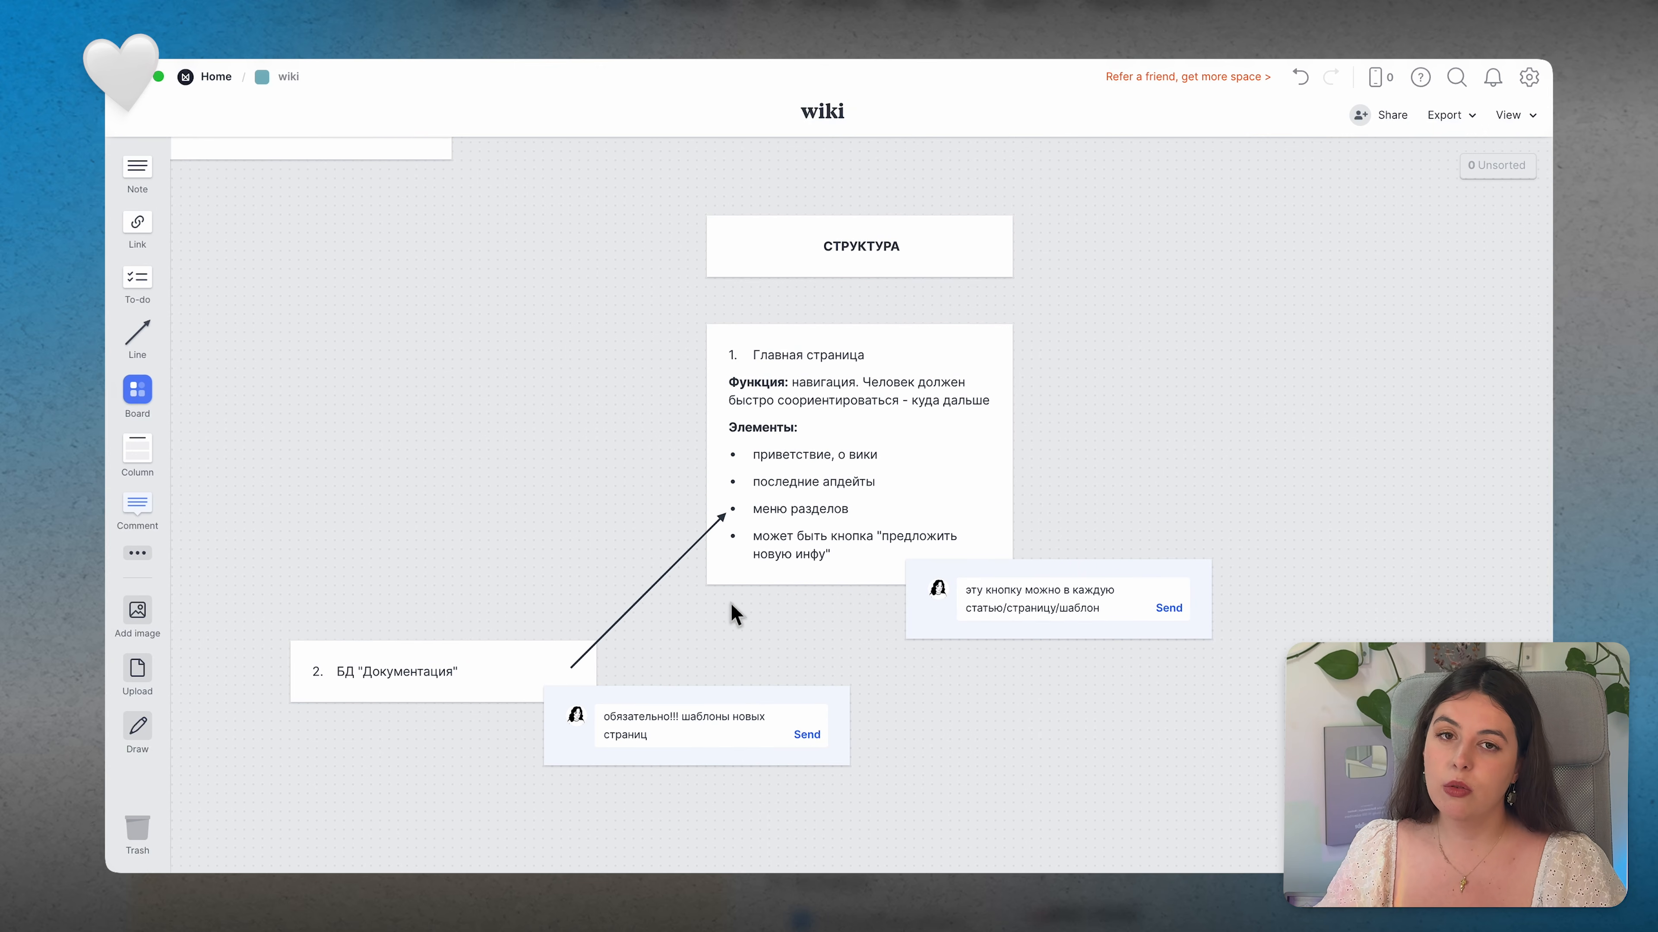
scroll(731, 603, down, 1)
scroll(732, 601, up, 1)
scroll(731, 602, left, 1)
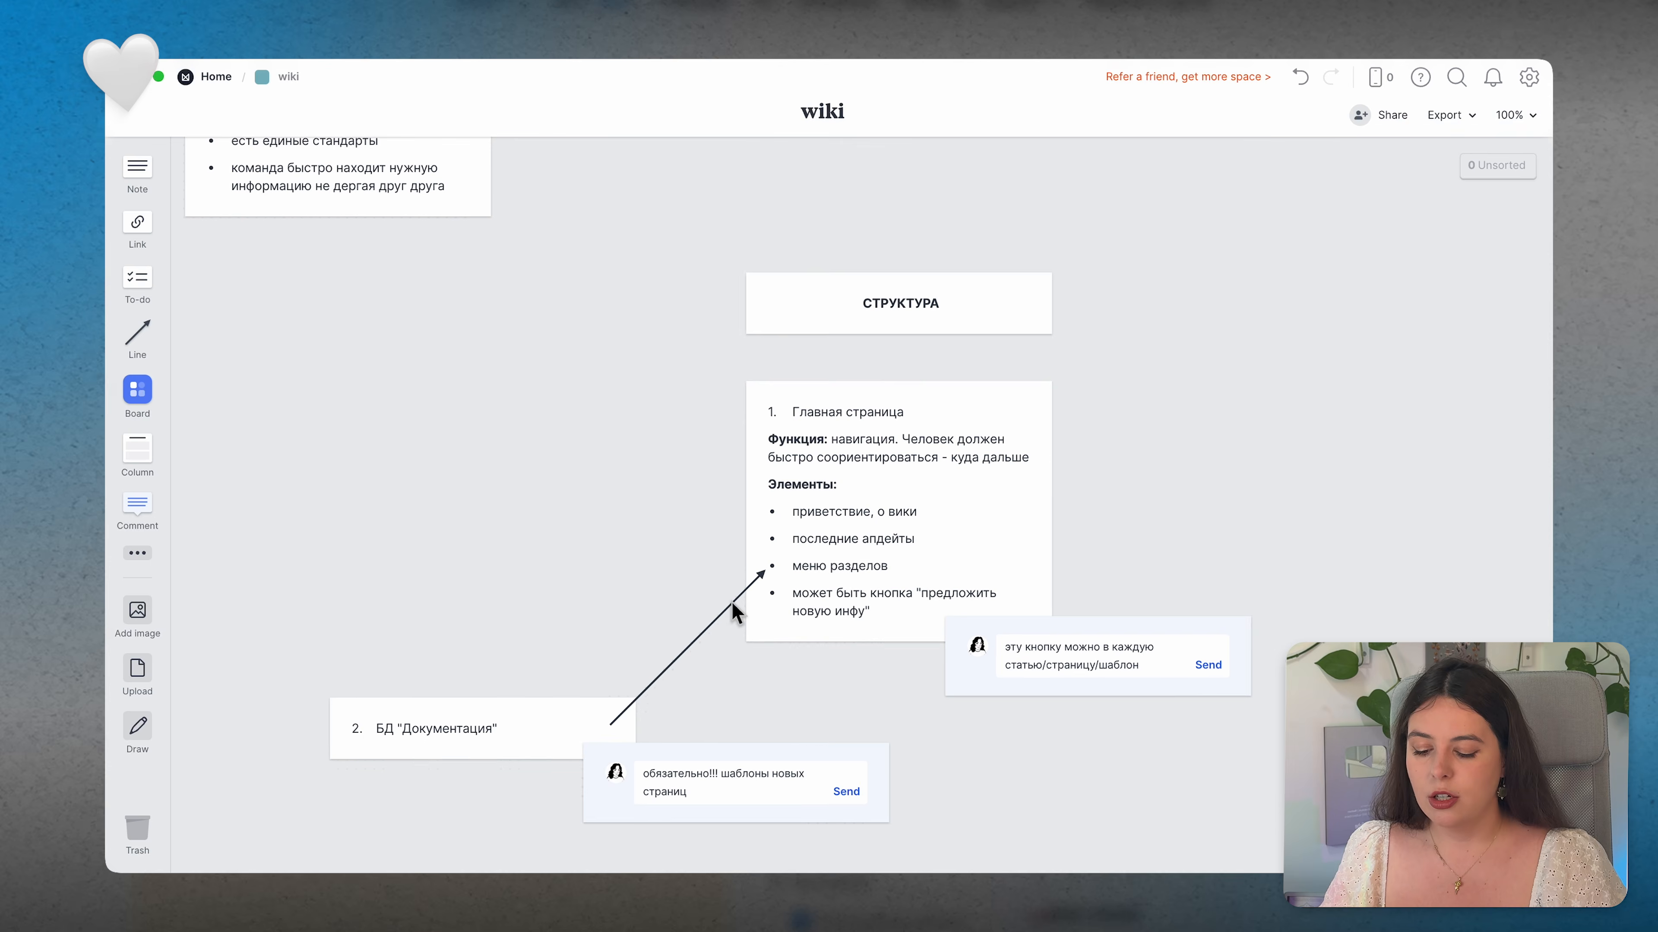
scroll(732, 602, up, 4)
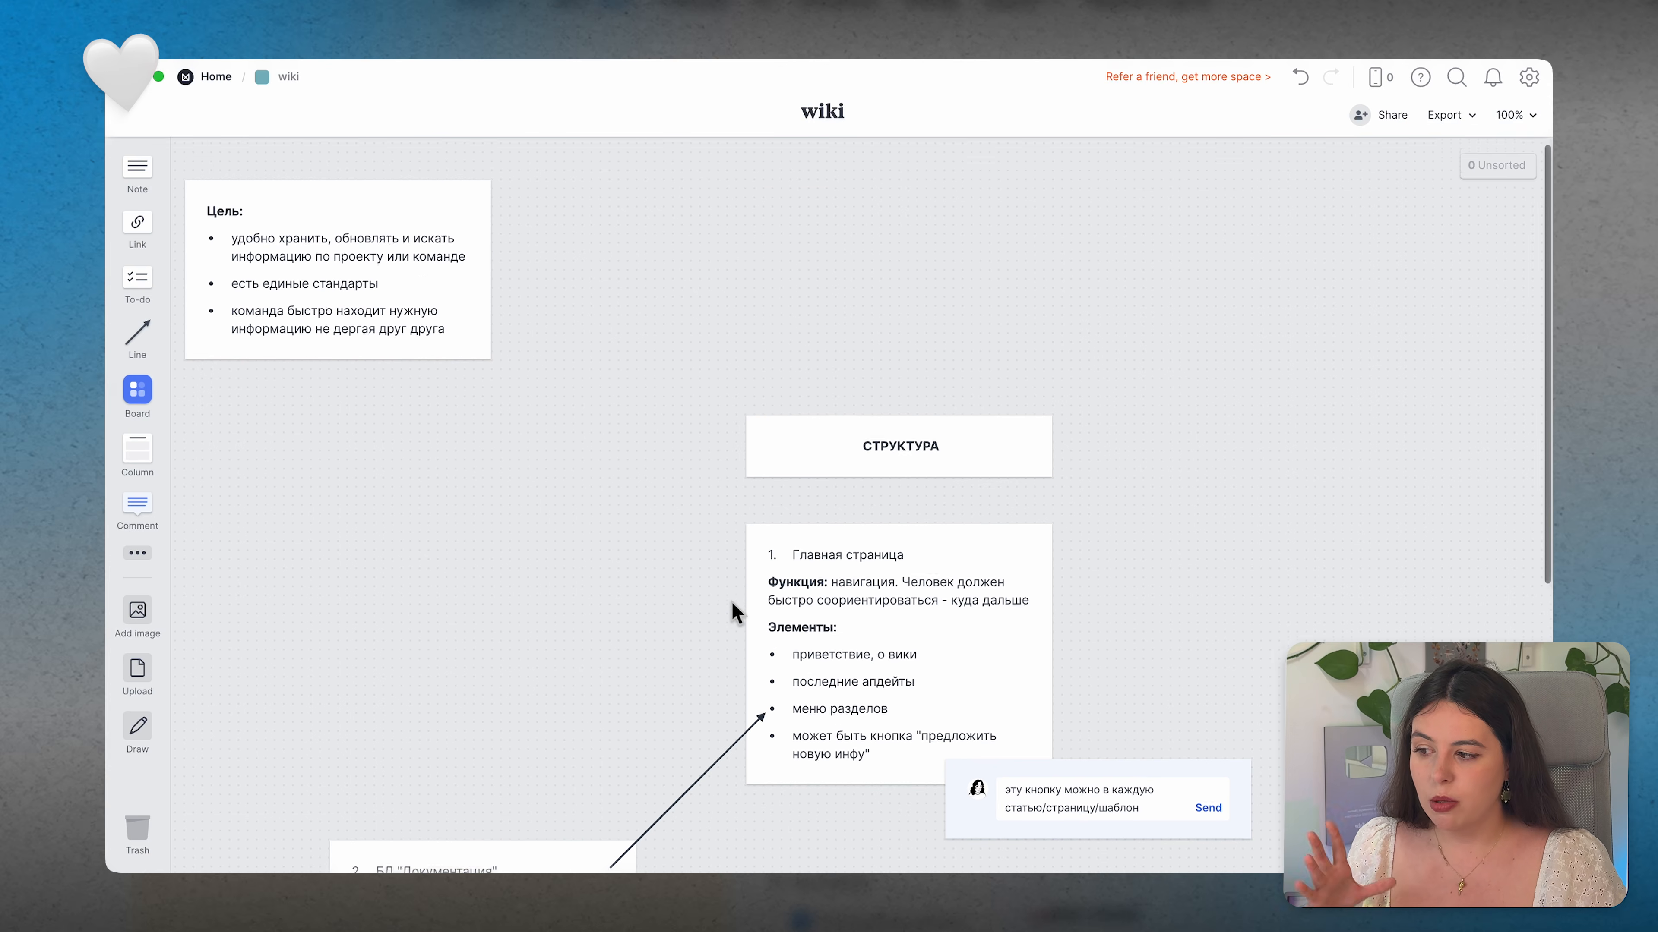
Step: Try a yellow and then a blue background on the "Цель" note
click(389, 338)
click(137, 190)
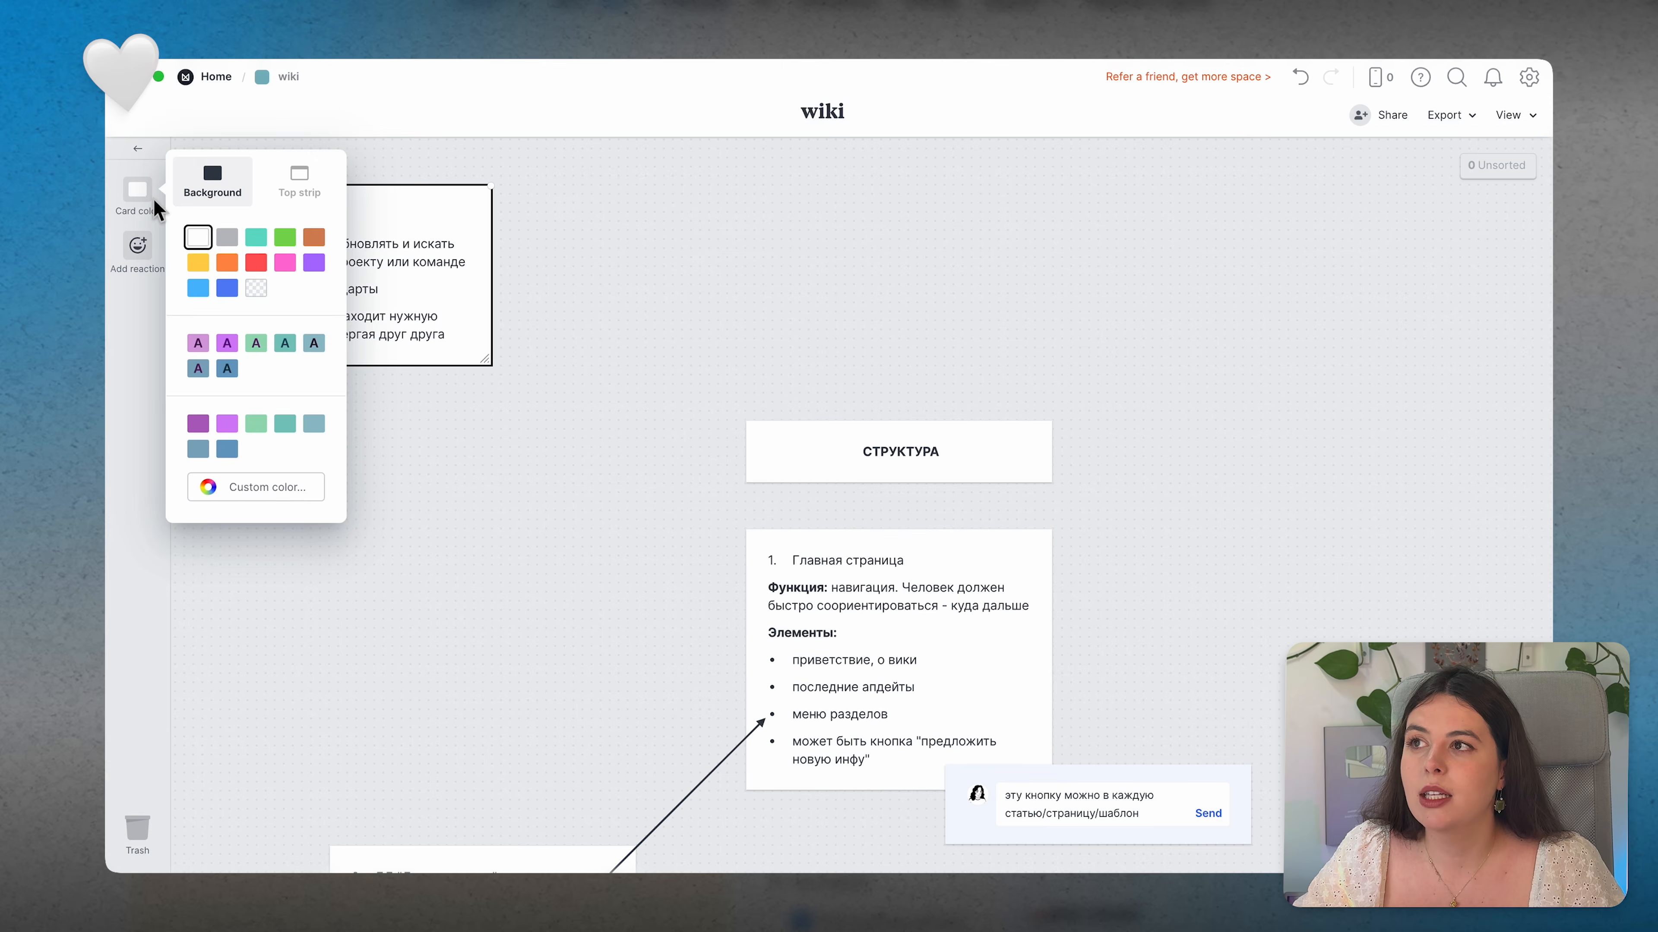
click(199, 265)
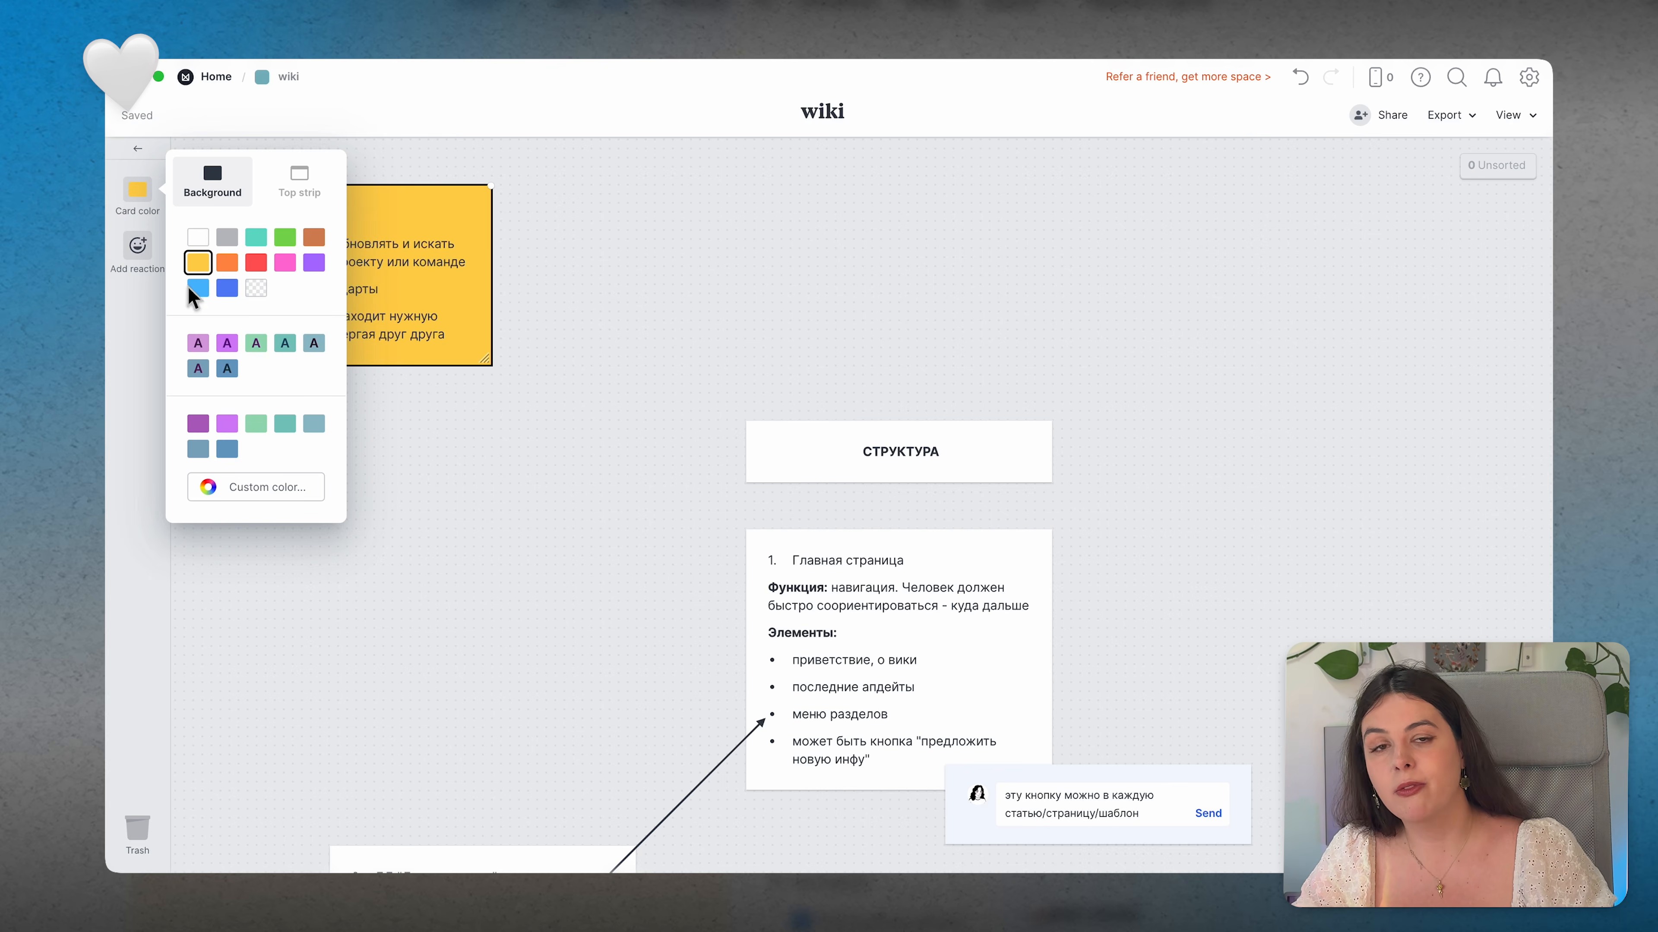
click(199, 289)
Step: Give the "Цель" note a yellow top strip after trying a pink one
click(324, 199)
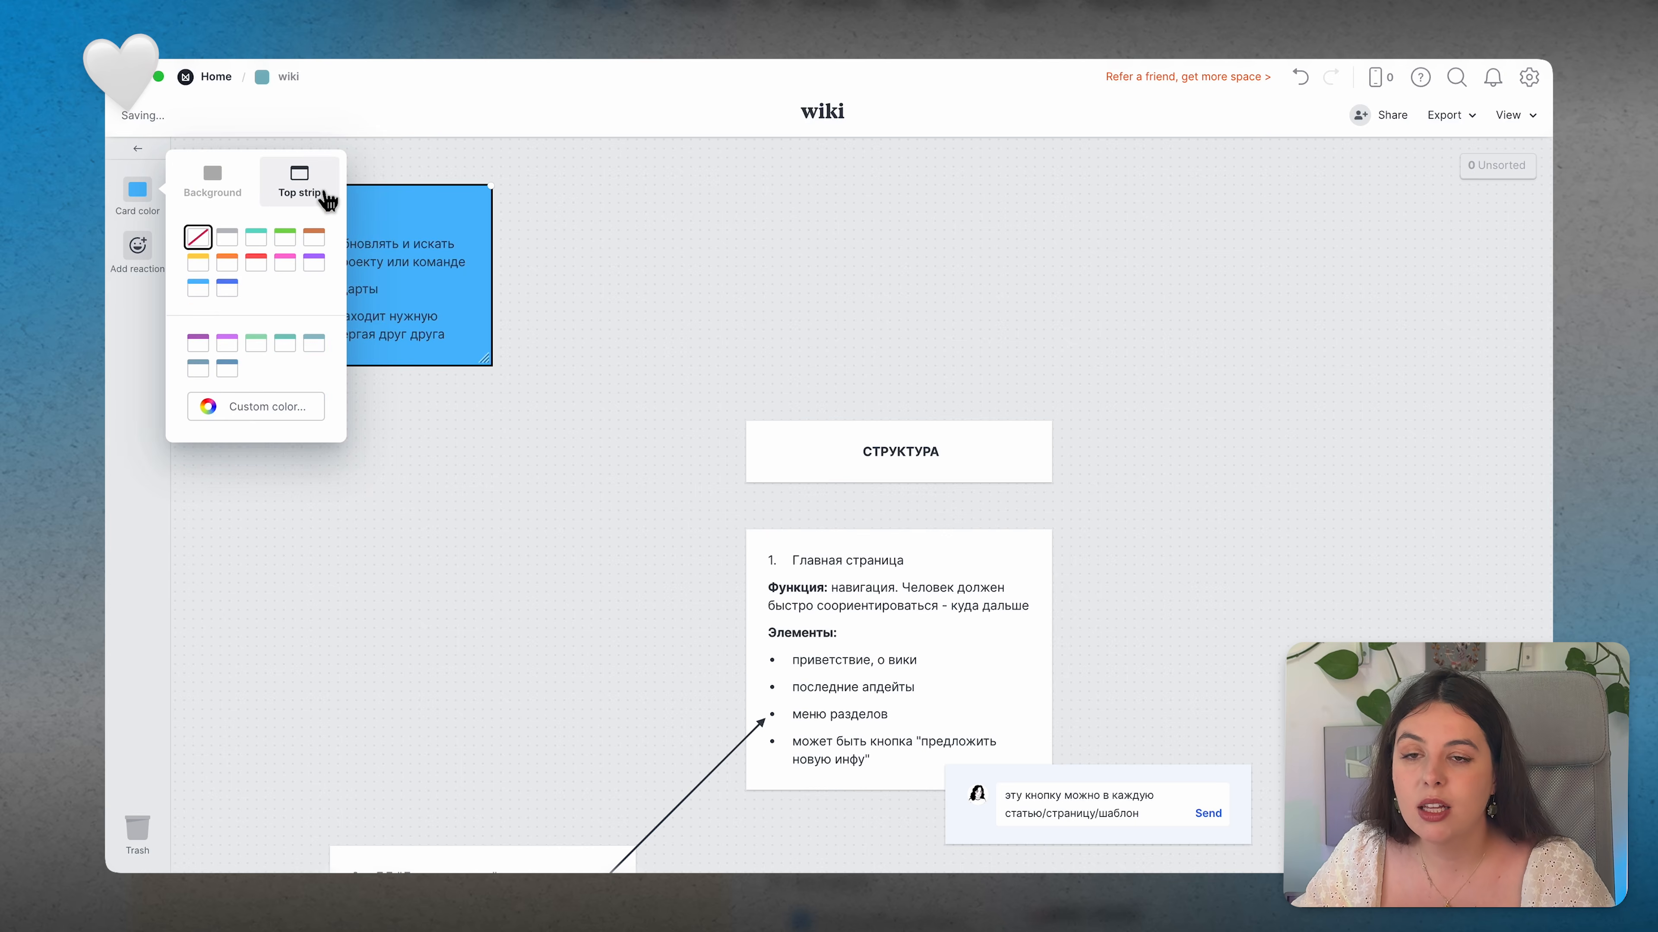
click(285, 263)
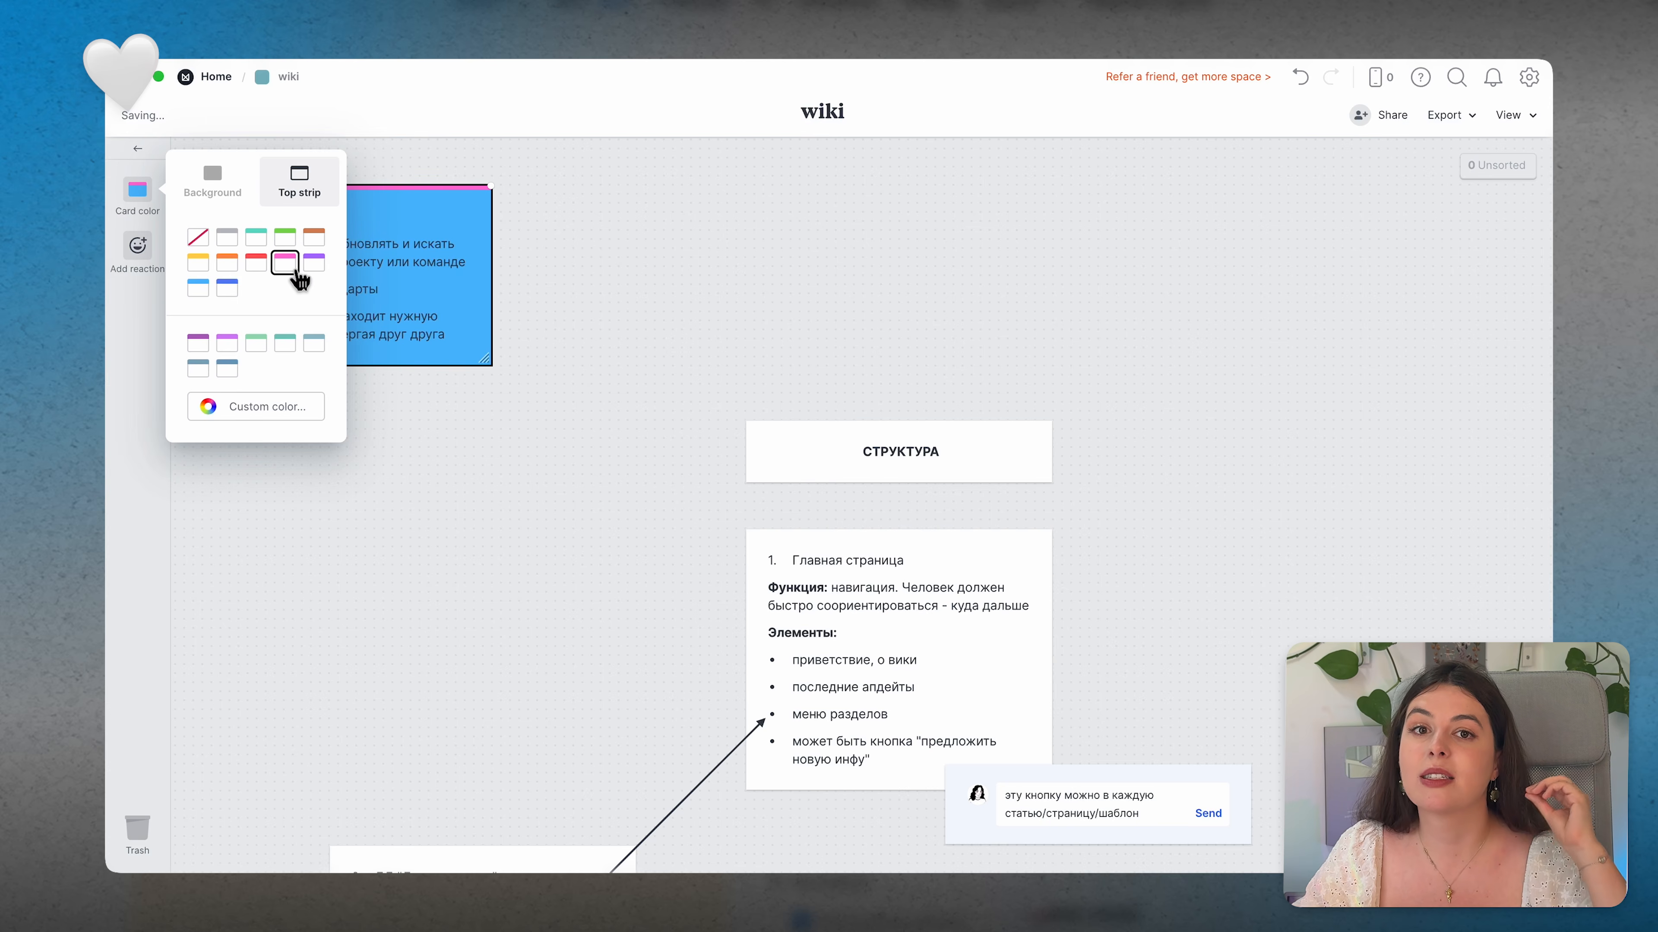
click(198, 263)
Step: Set the "Цель" note's background to white, trying the transparent option as well
click(213, 184)
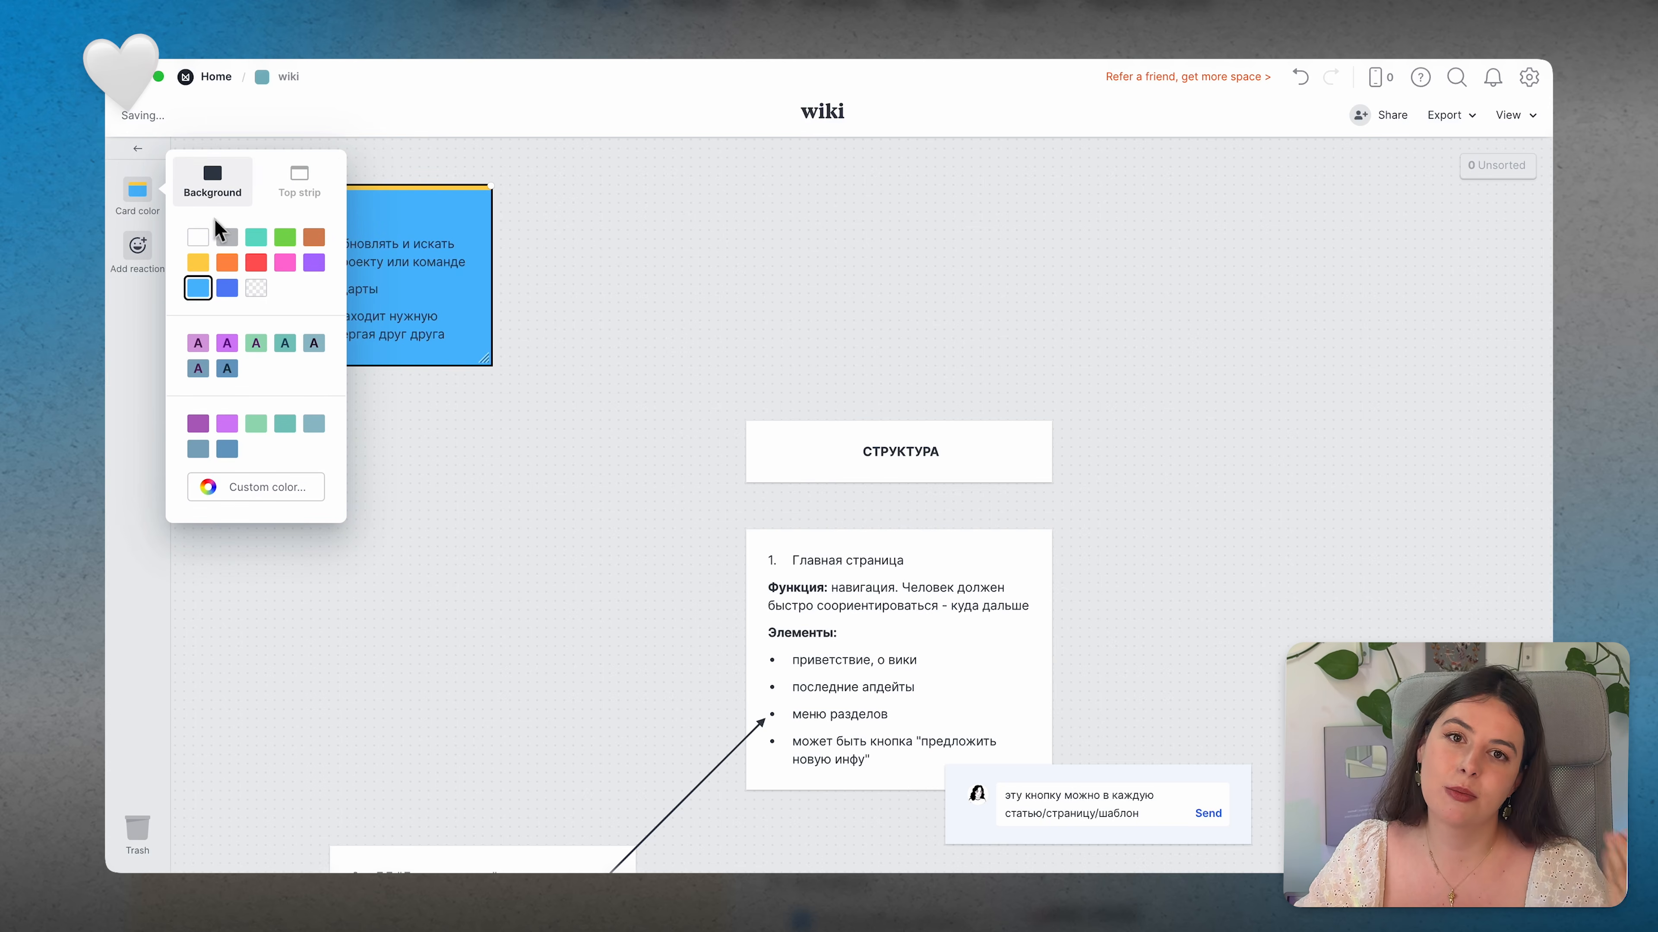
click(200, 238)
click(258, 291)
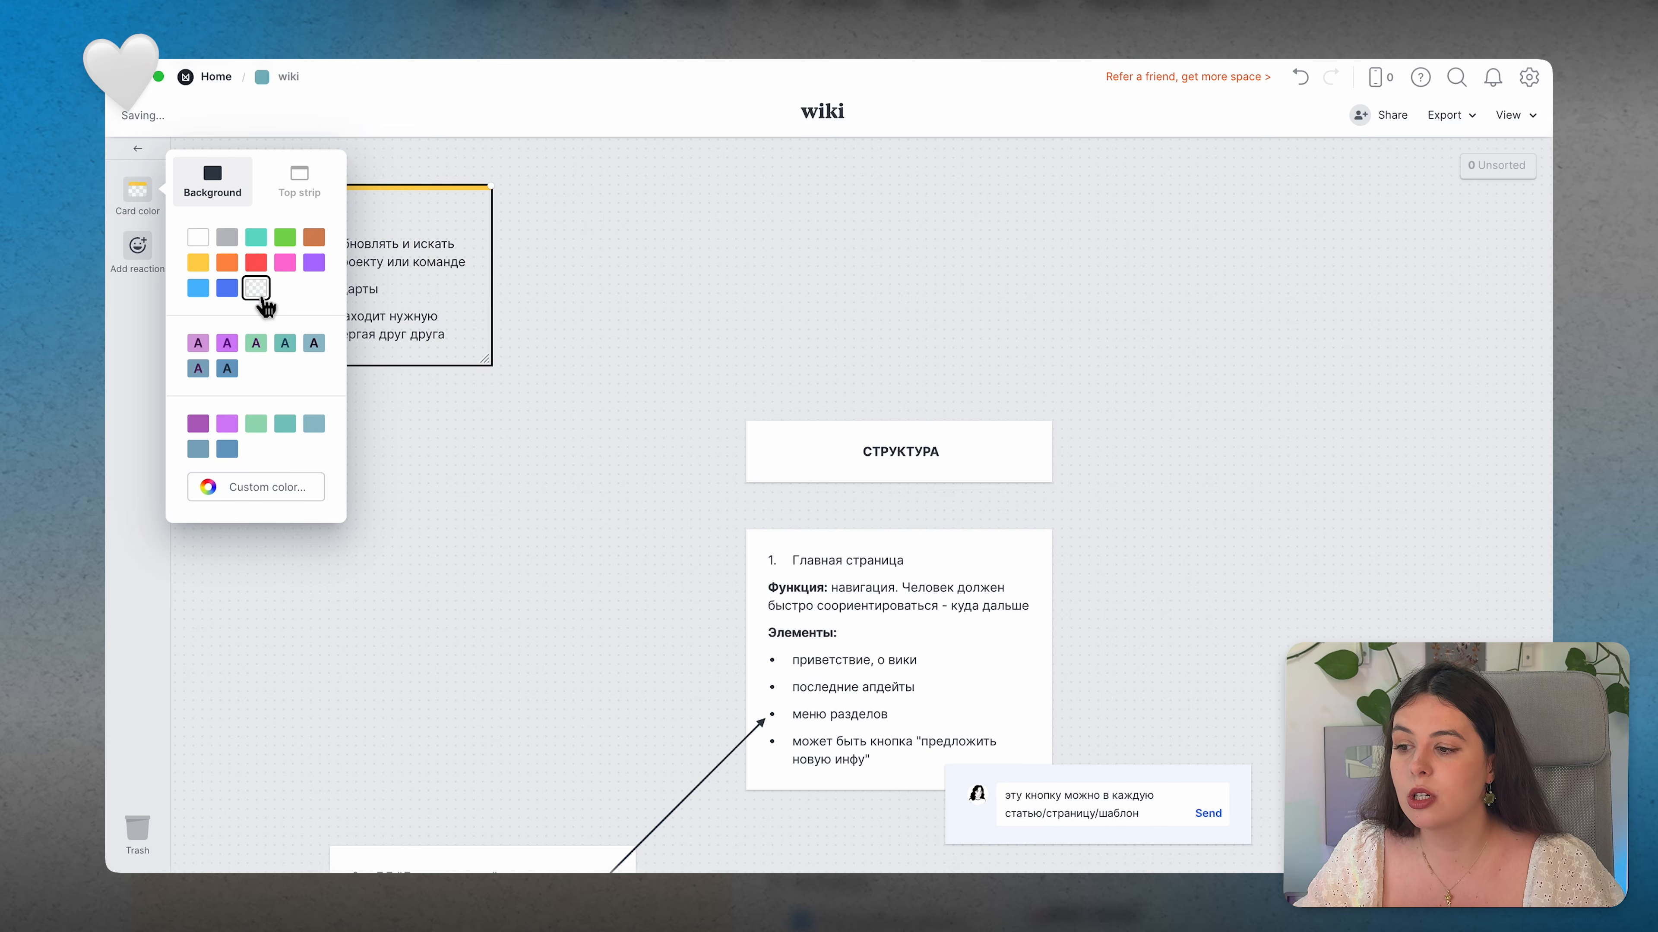
click(197, 237)
click(448, 409)
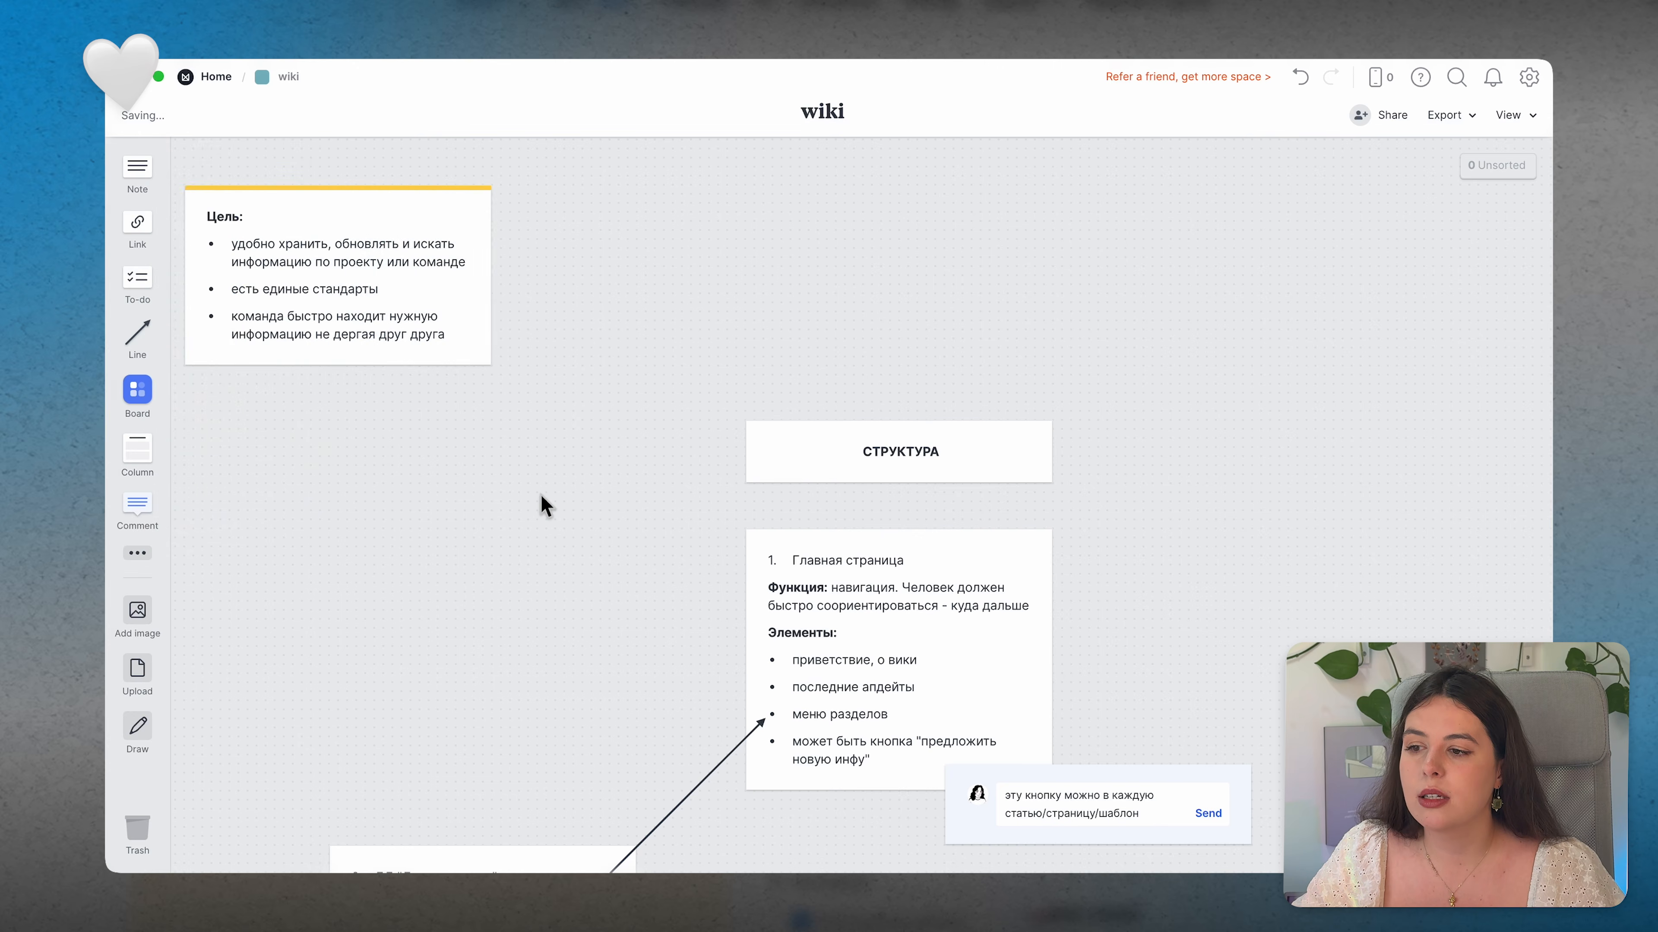
Step: Add the "Turn into wiki" image to the board and move it onto the main-page note's upper right corner
scroll(603, 513, down, 3)
scroll(603, 512, down, 2)
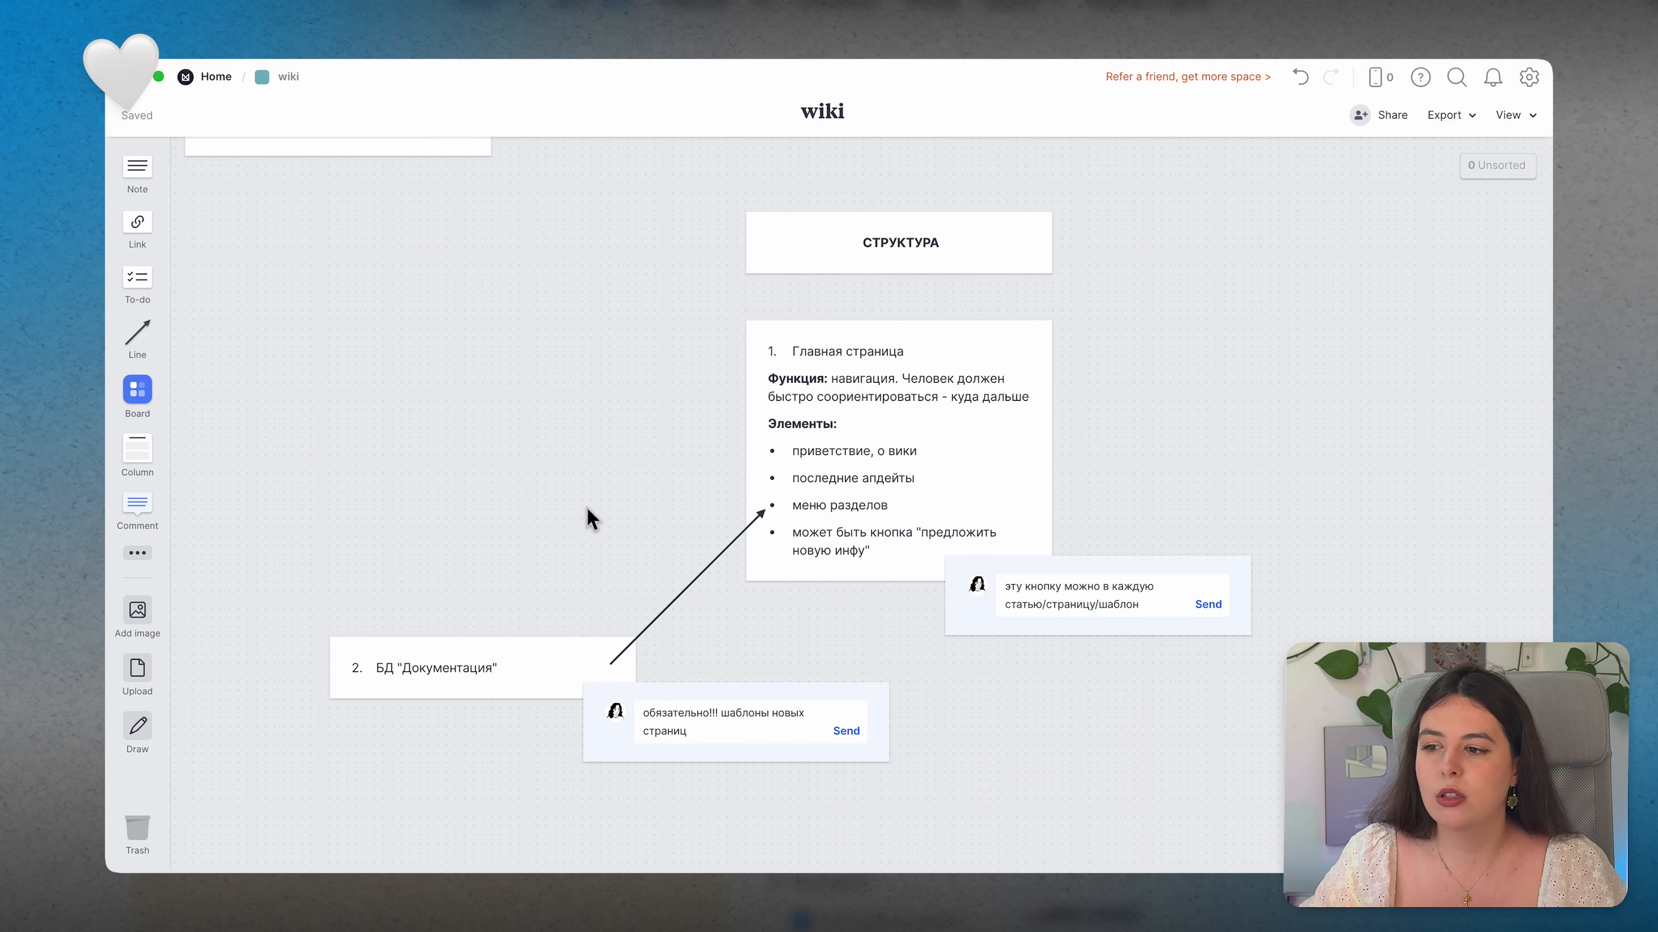
scroll(844, 486, right, 2)
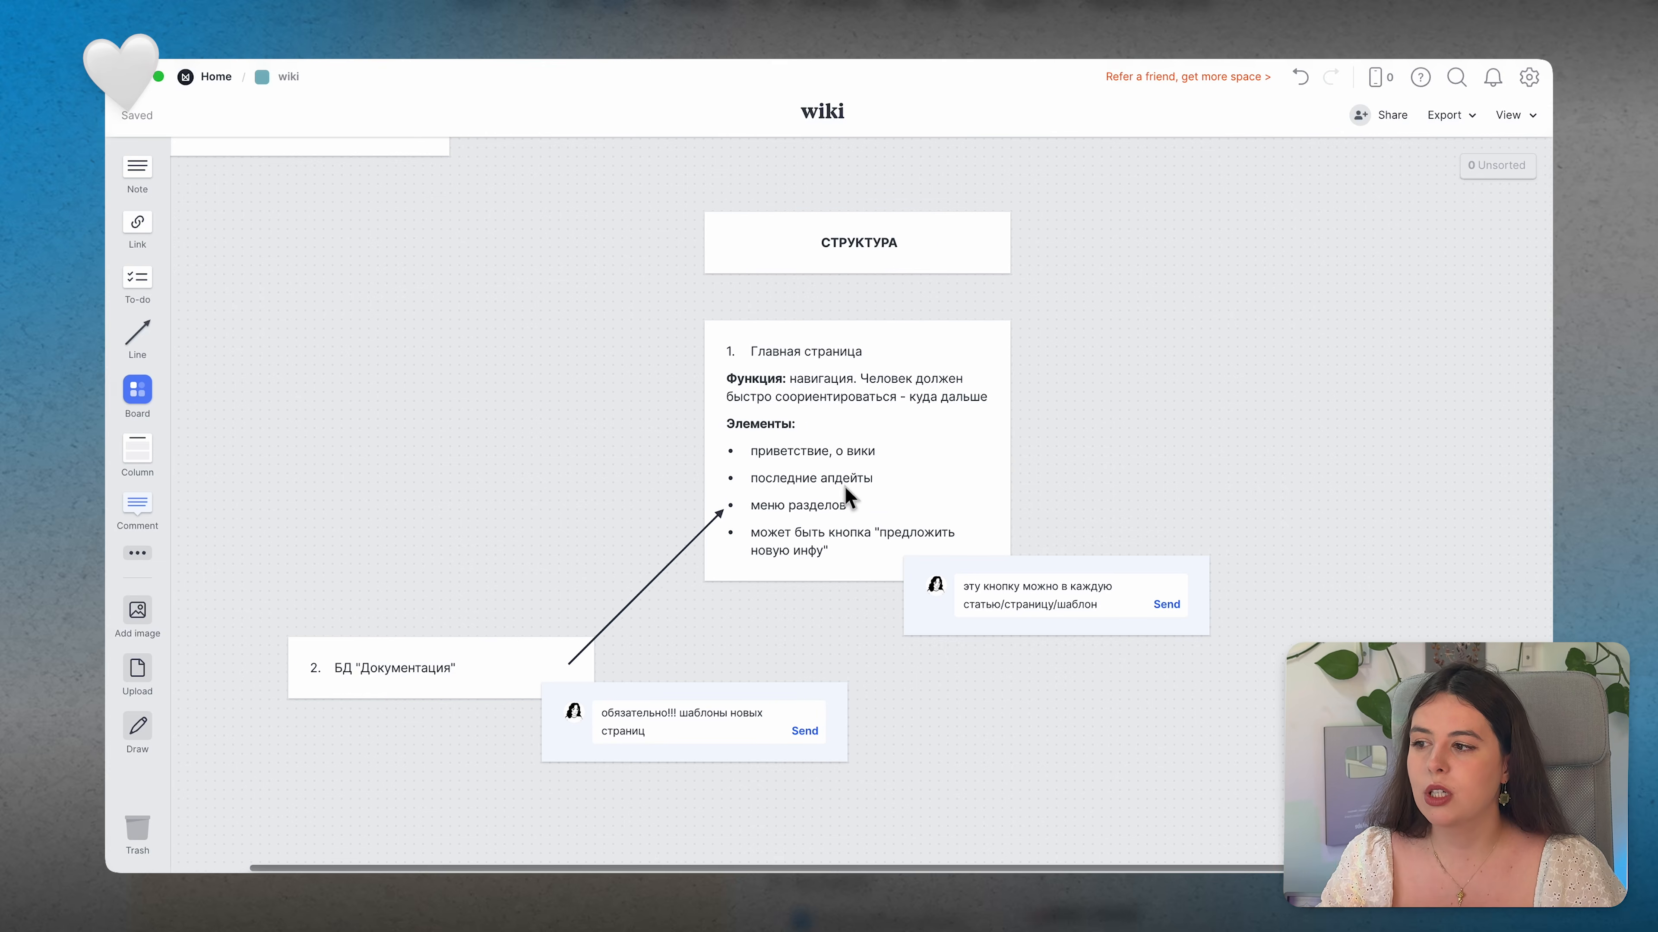
scroll(844, 485, up, 1)
scroll(844, 486, up, 1)
scroll(844, 486, down, 1)
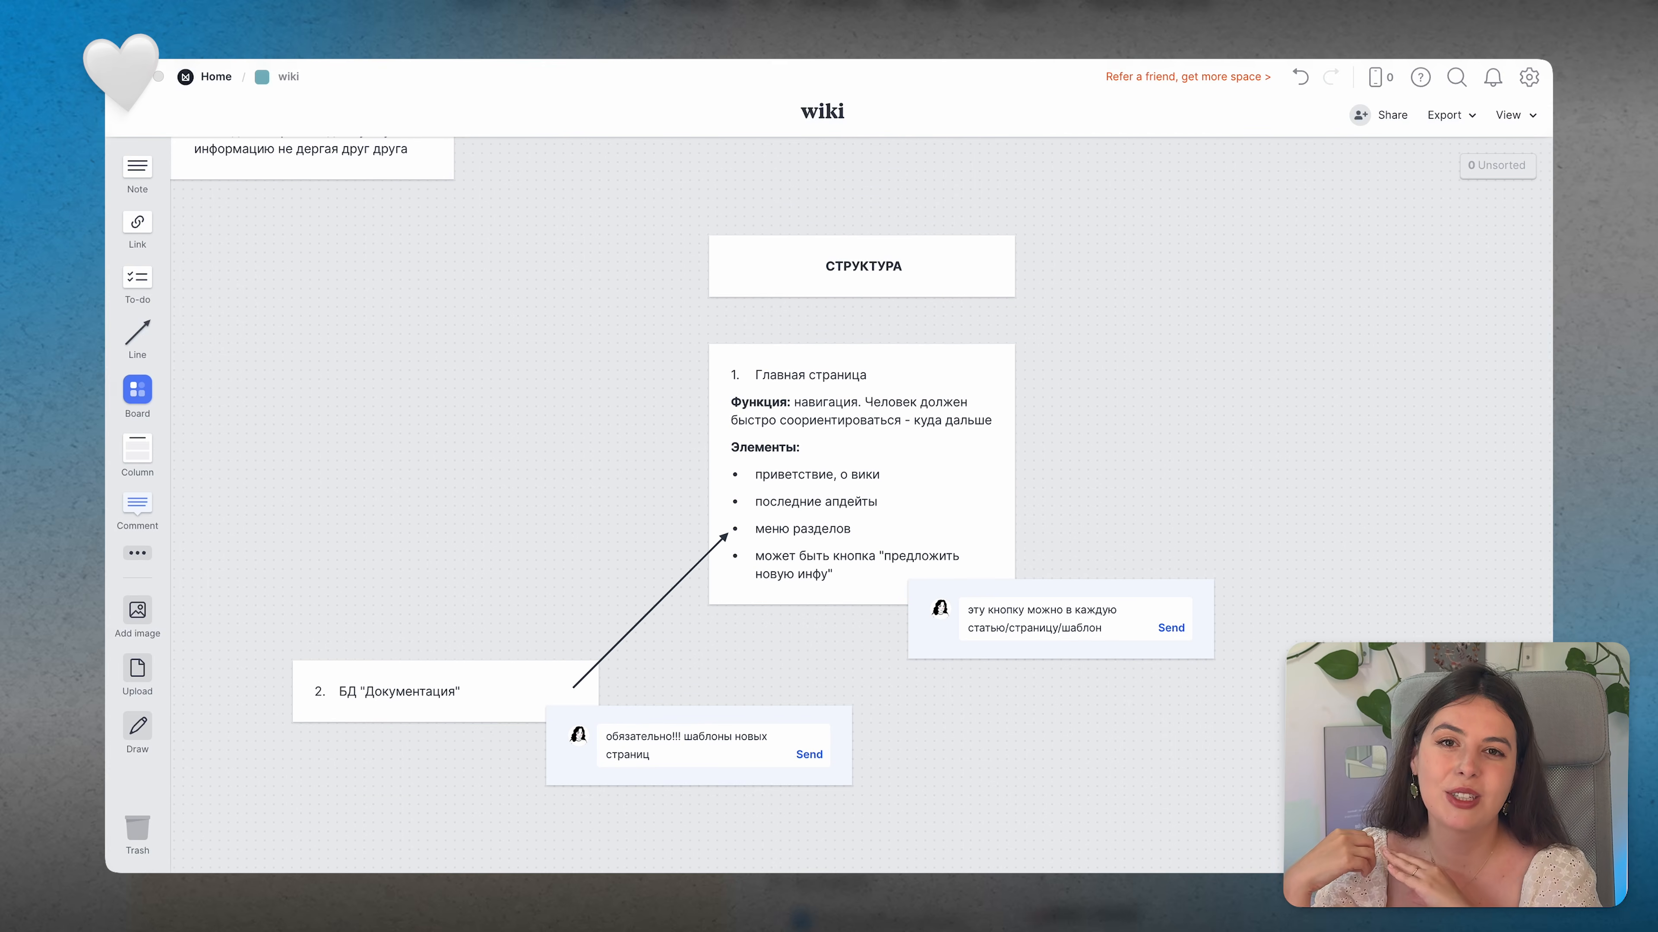
drag(1227, 578, 1121, 511)
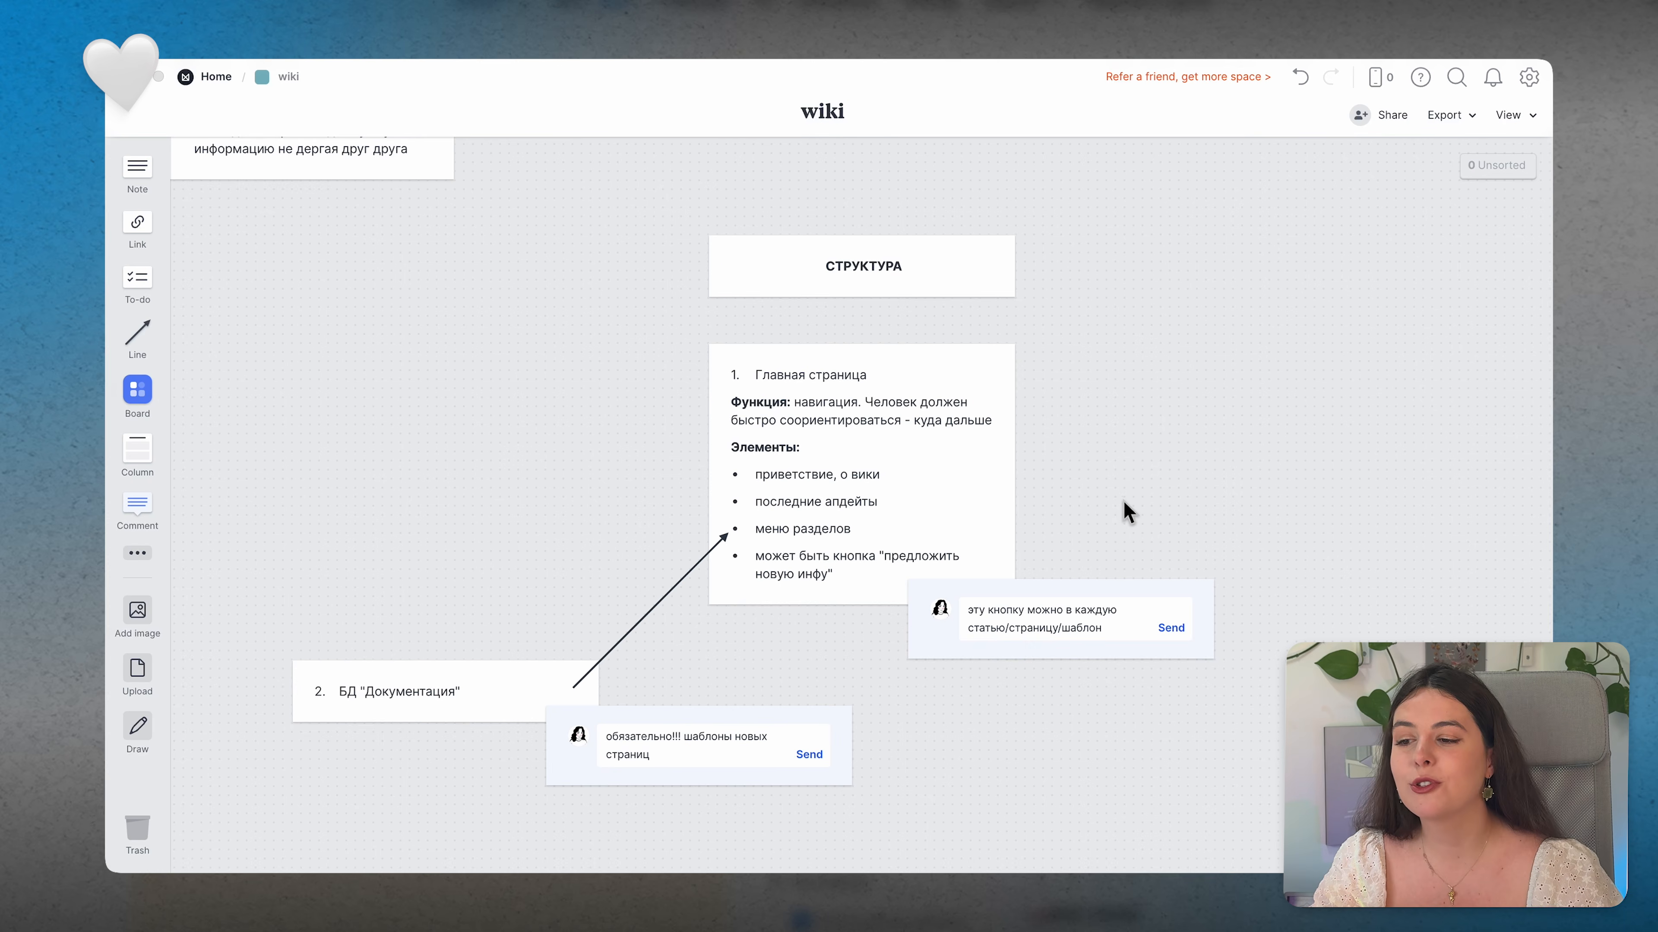
click(1261, 527)
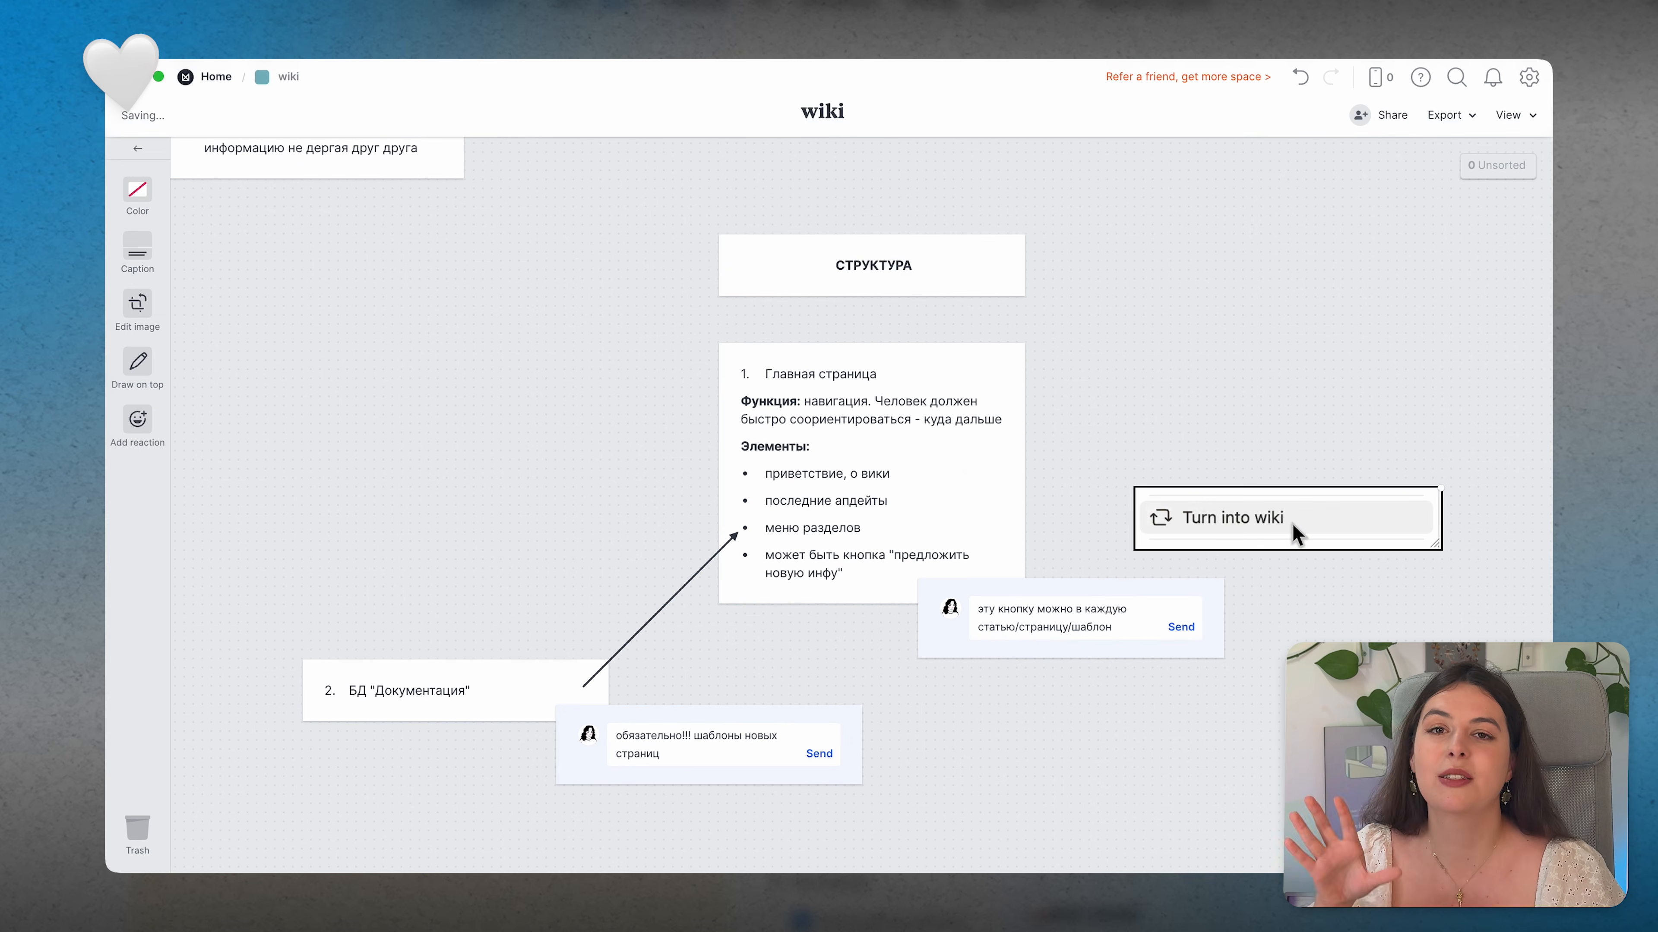
drag(1292, 524, 1090, 351)
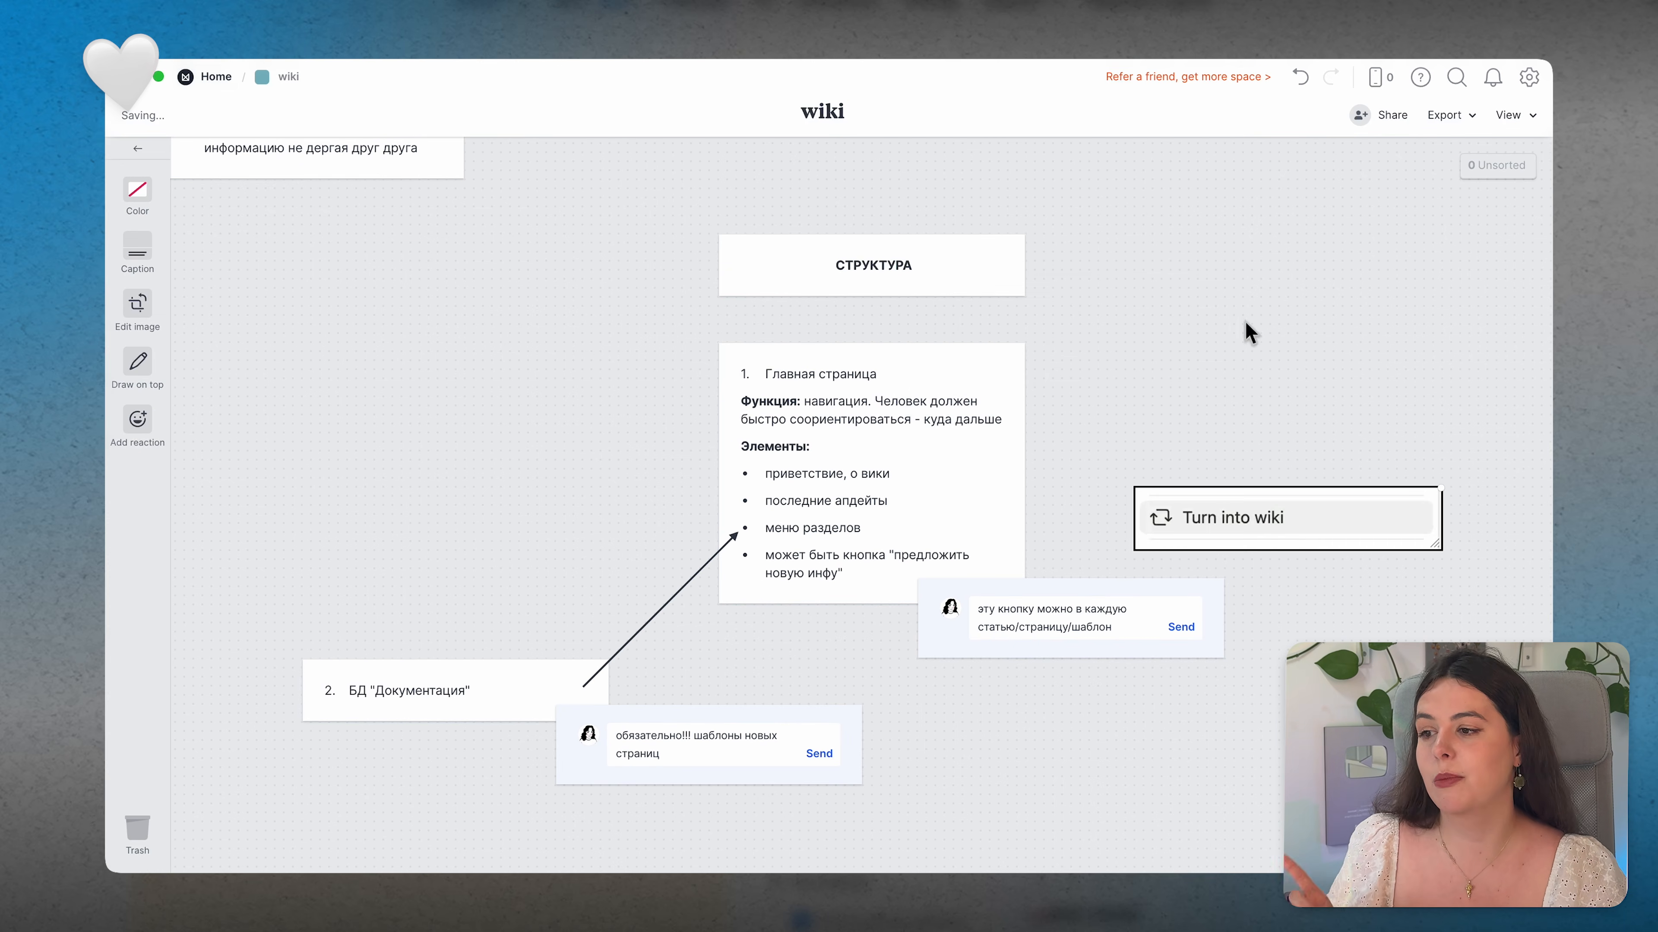
drag(1287, 520, 1096, 350)
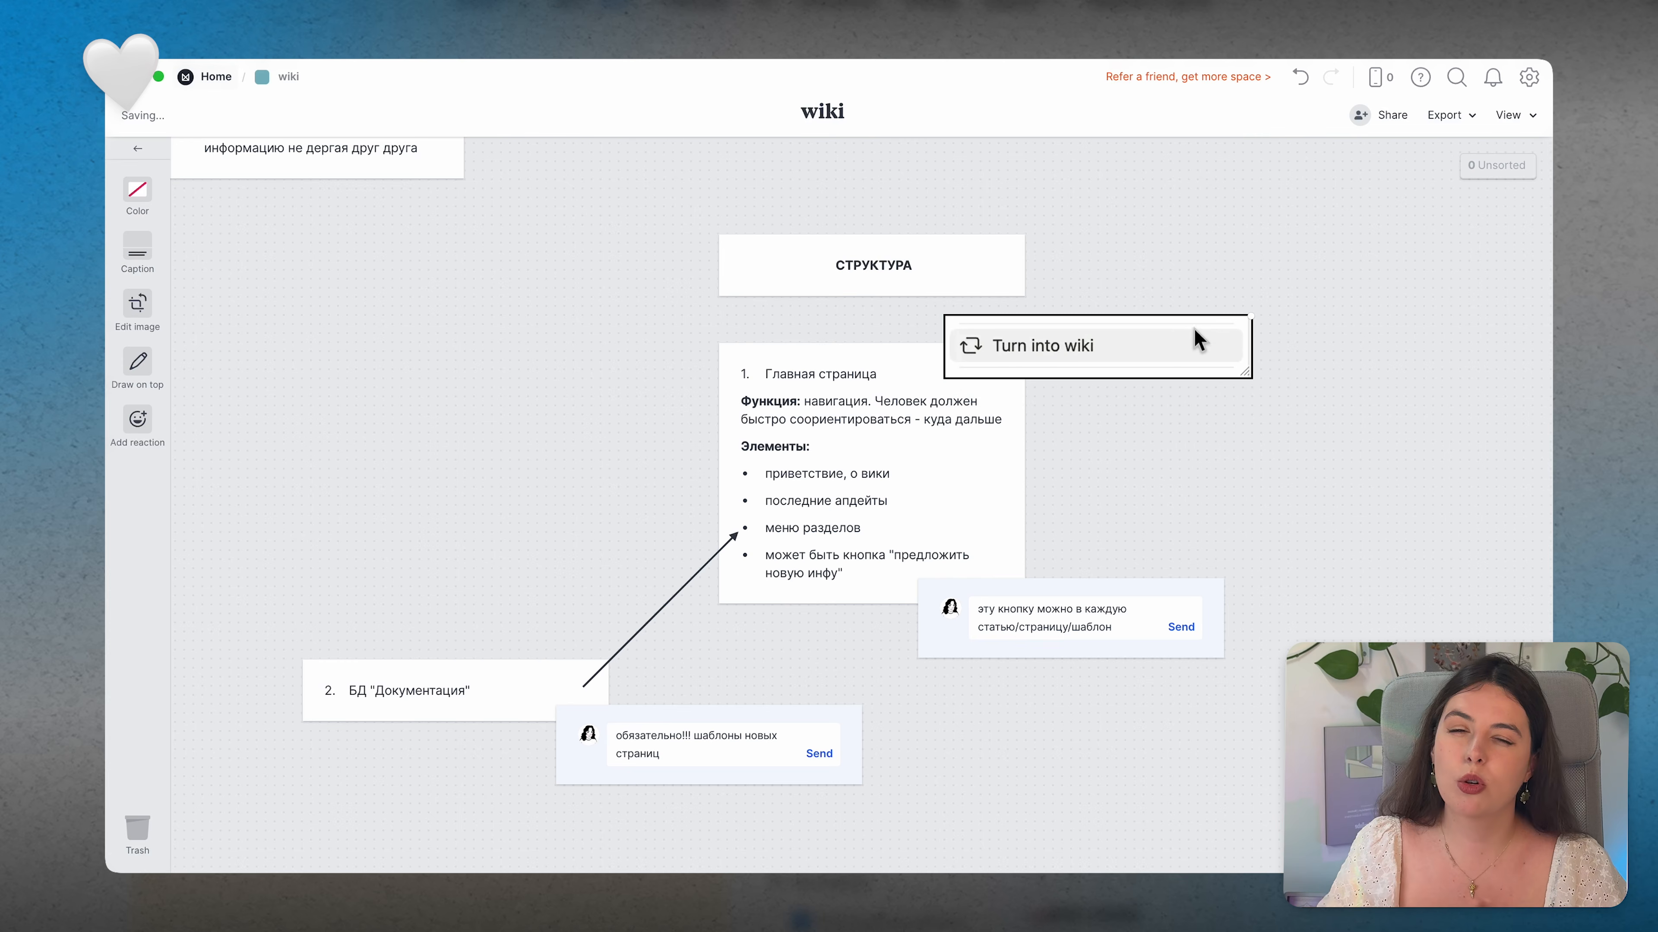
Step: Shrink the "Turn into wiki" image to about half its width, keeping it at the main-page note's upper right corner
drag(1252, 318, 1171, 338)
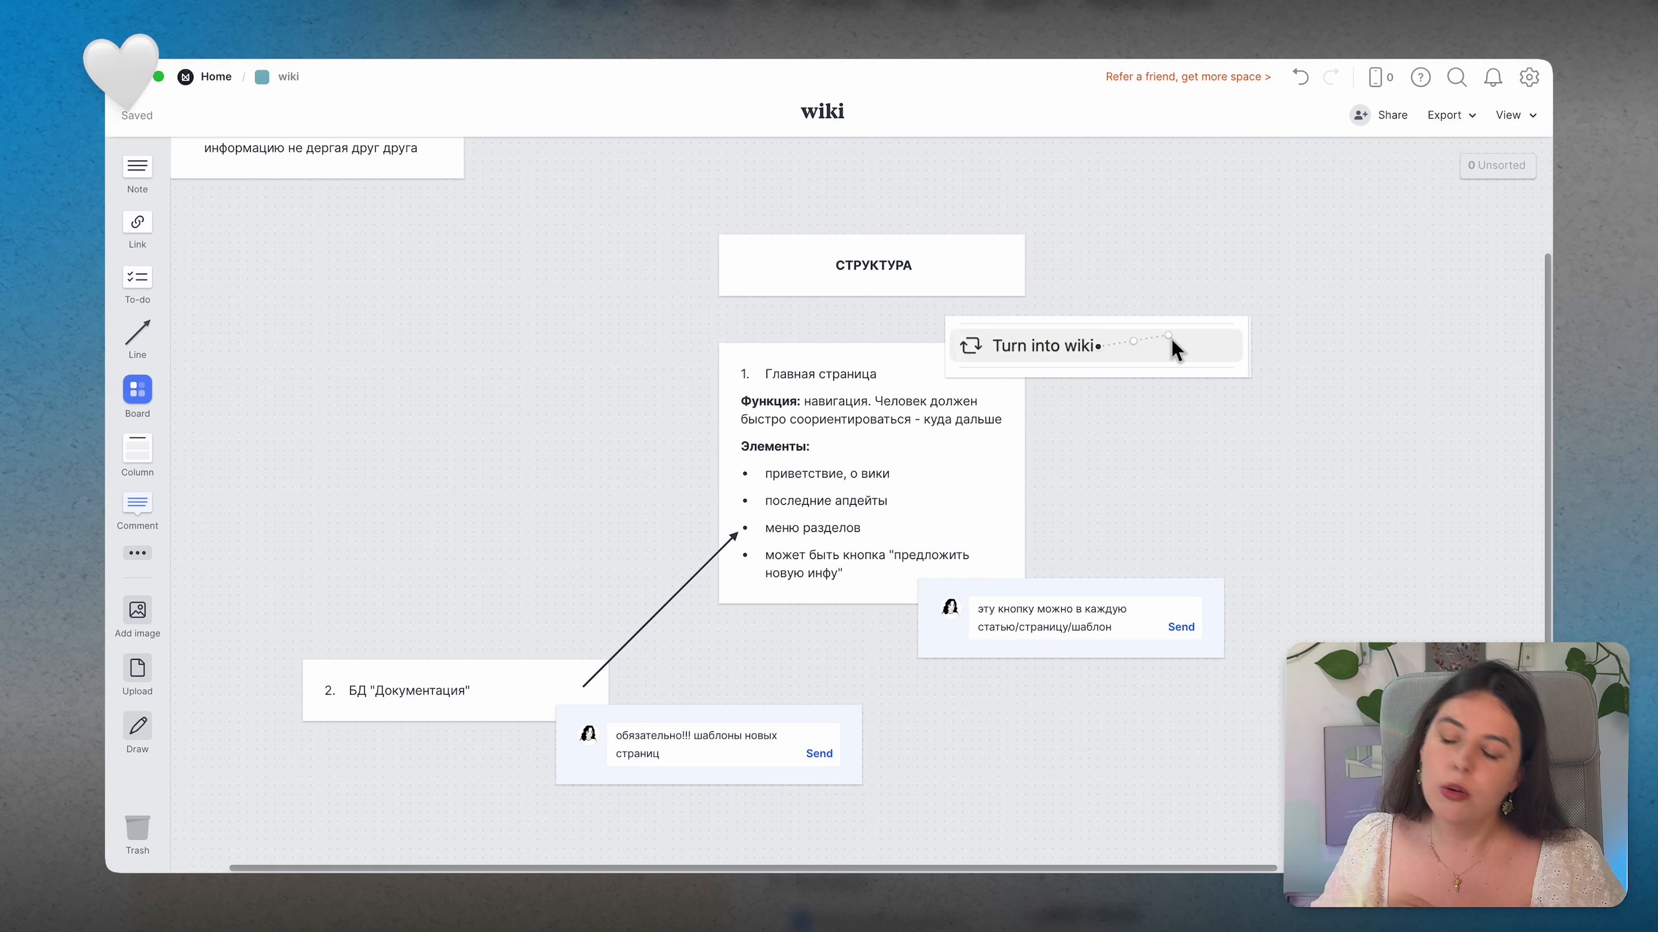
click(1169, 367)
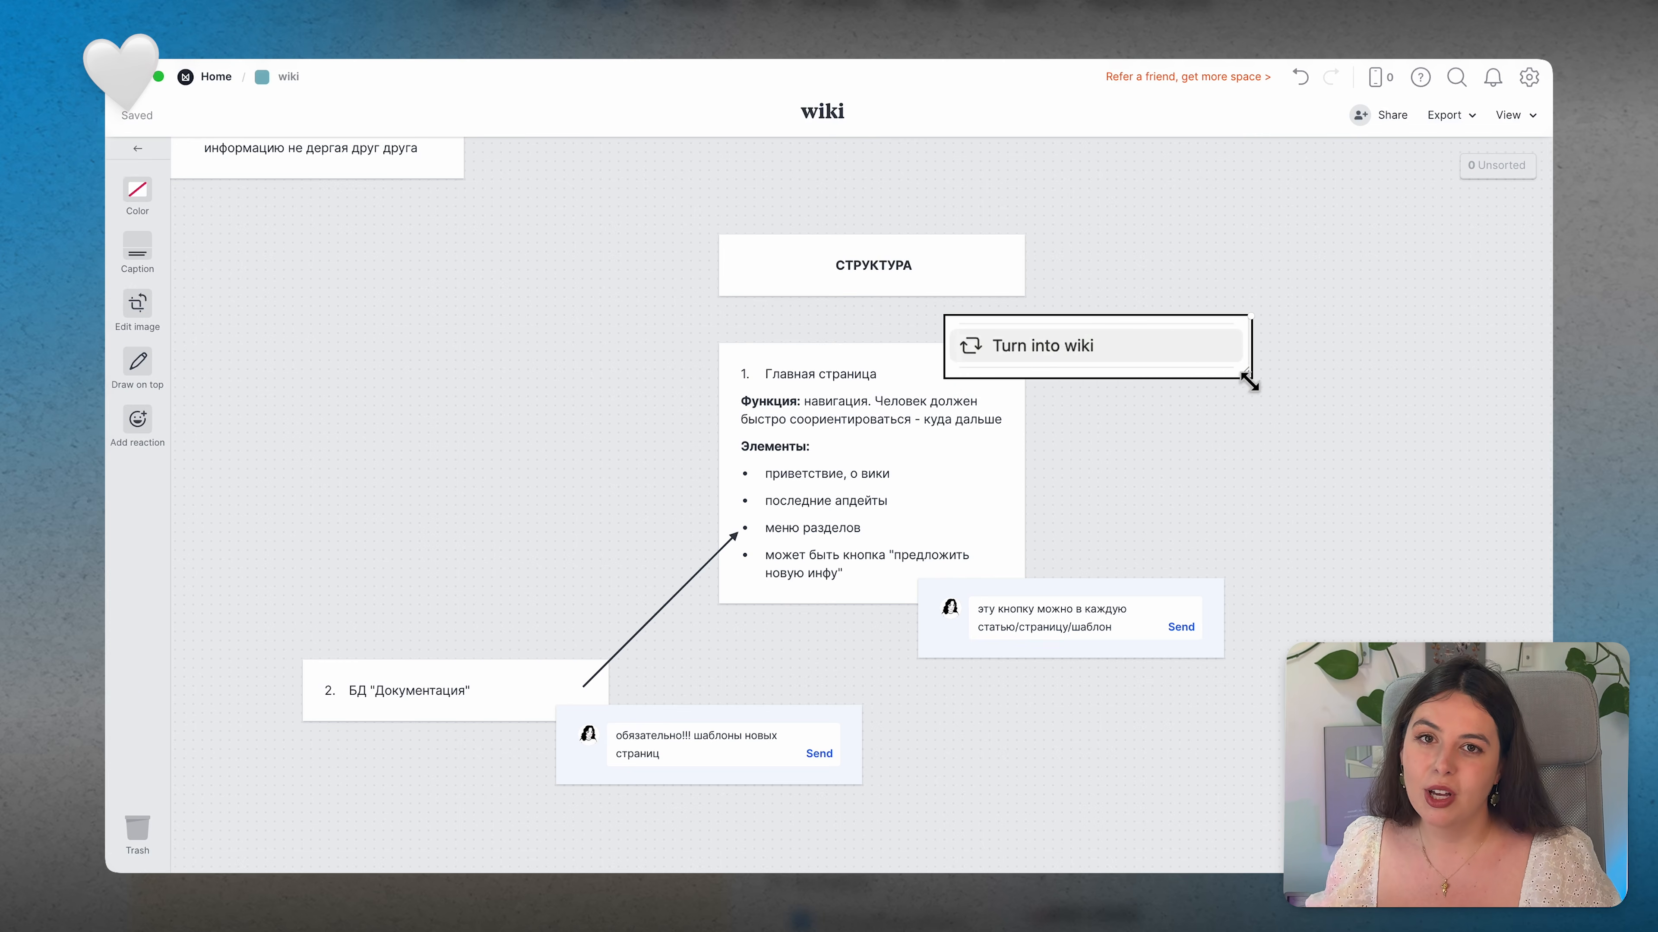
drag(1242, 378, 1029, 372)
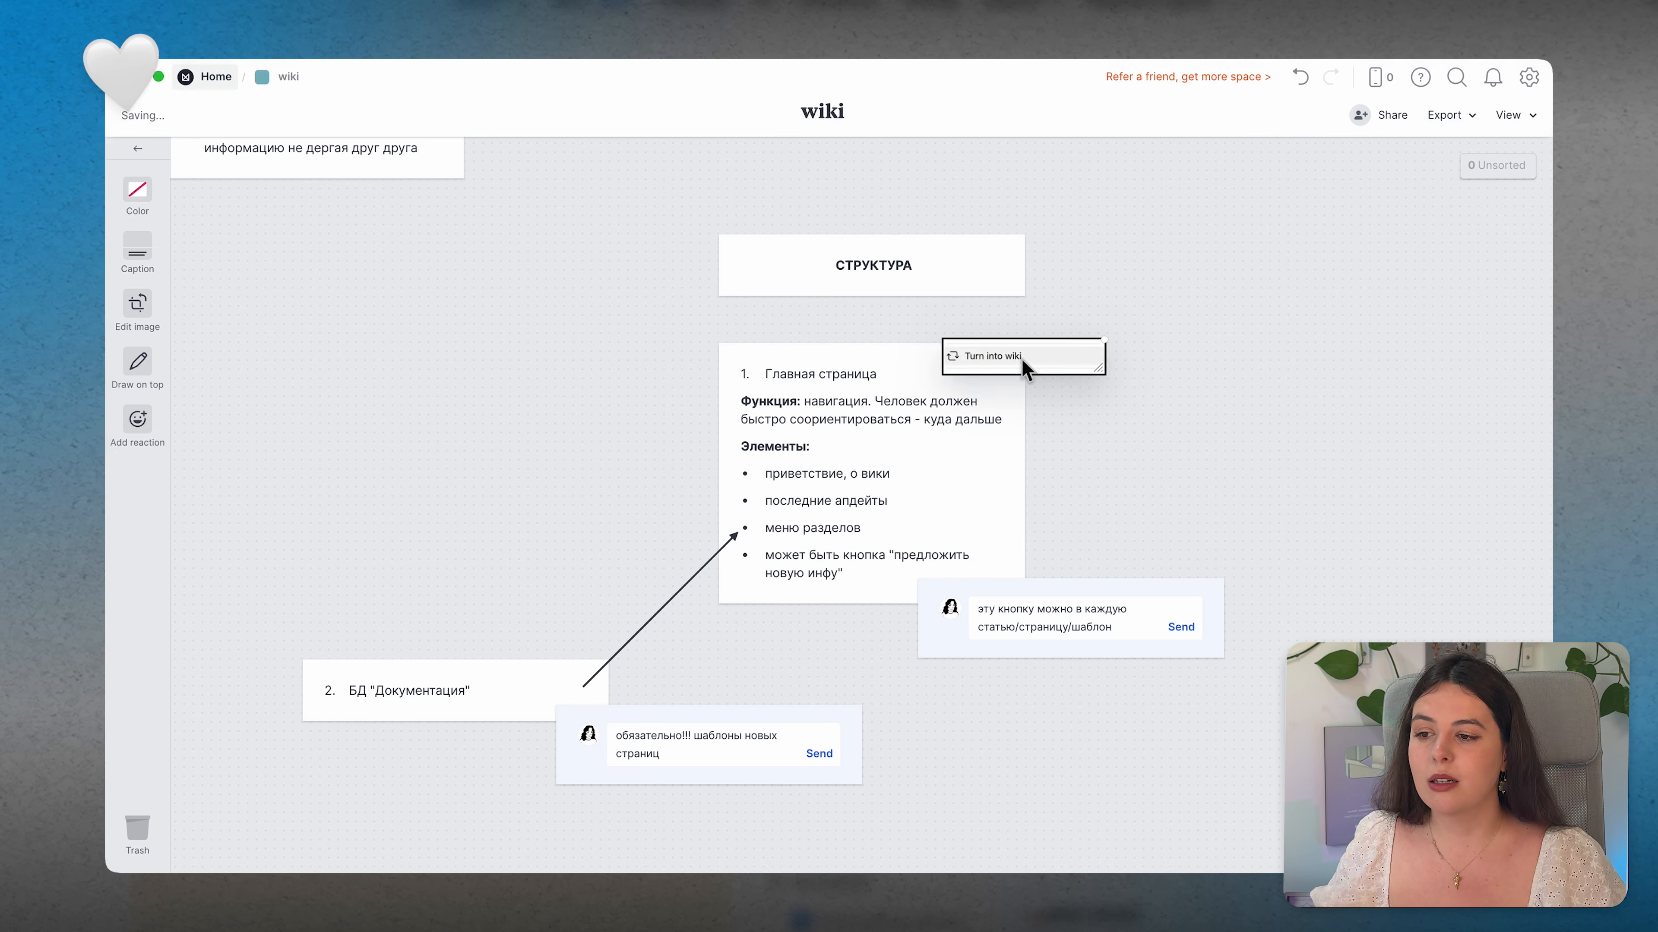
click(1119, 435)
scroll(1047, 441, left, 1)
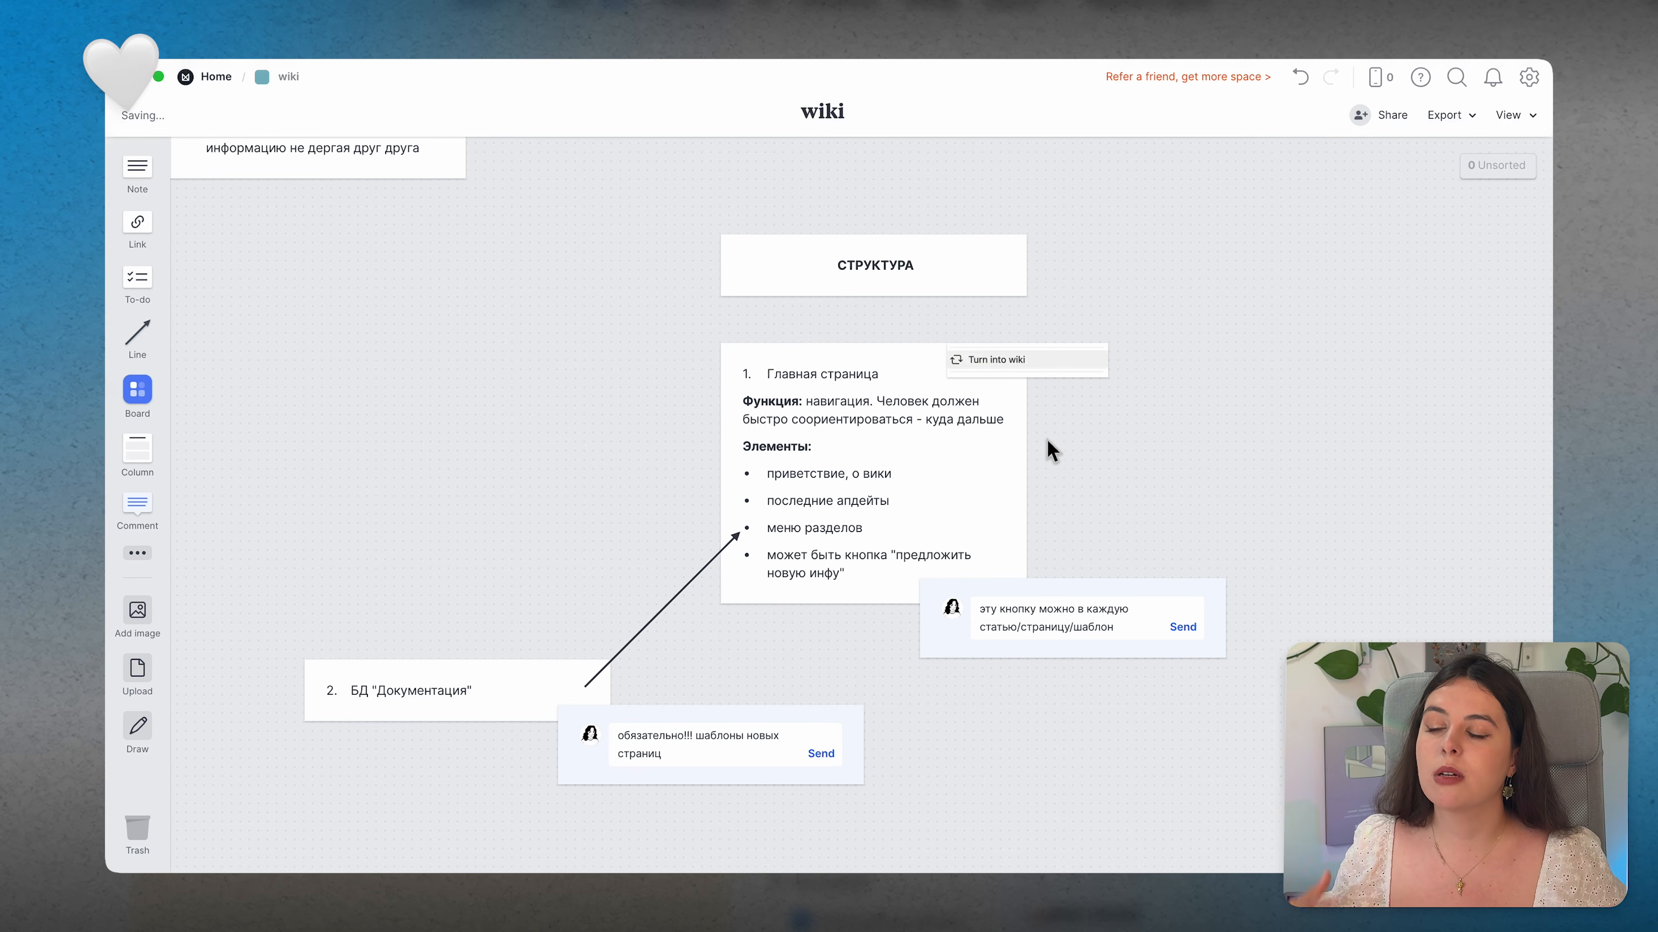
scroll(1045, 450, down, 1)
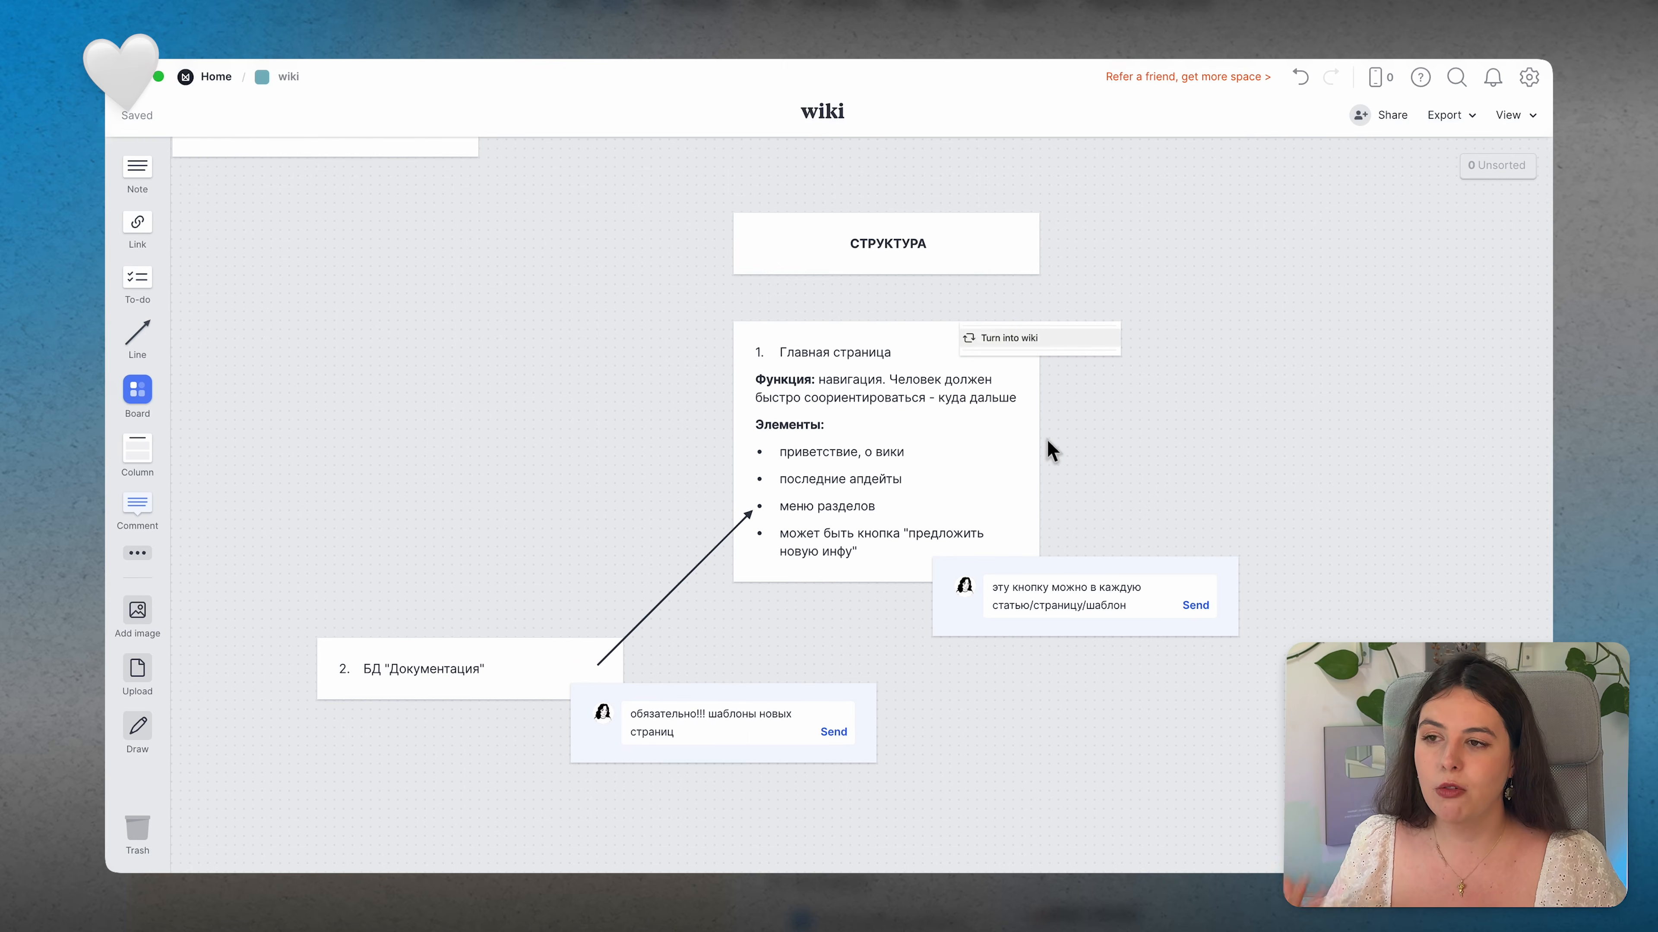
scroll(1047, 444, right, 4)
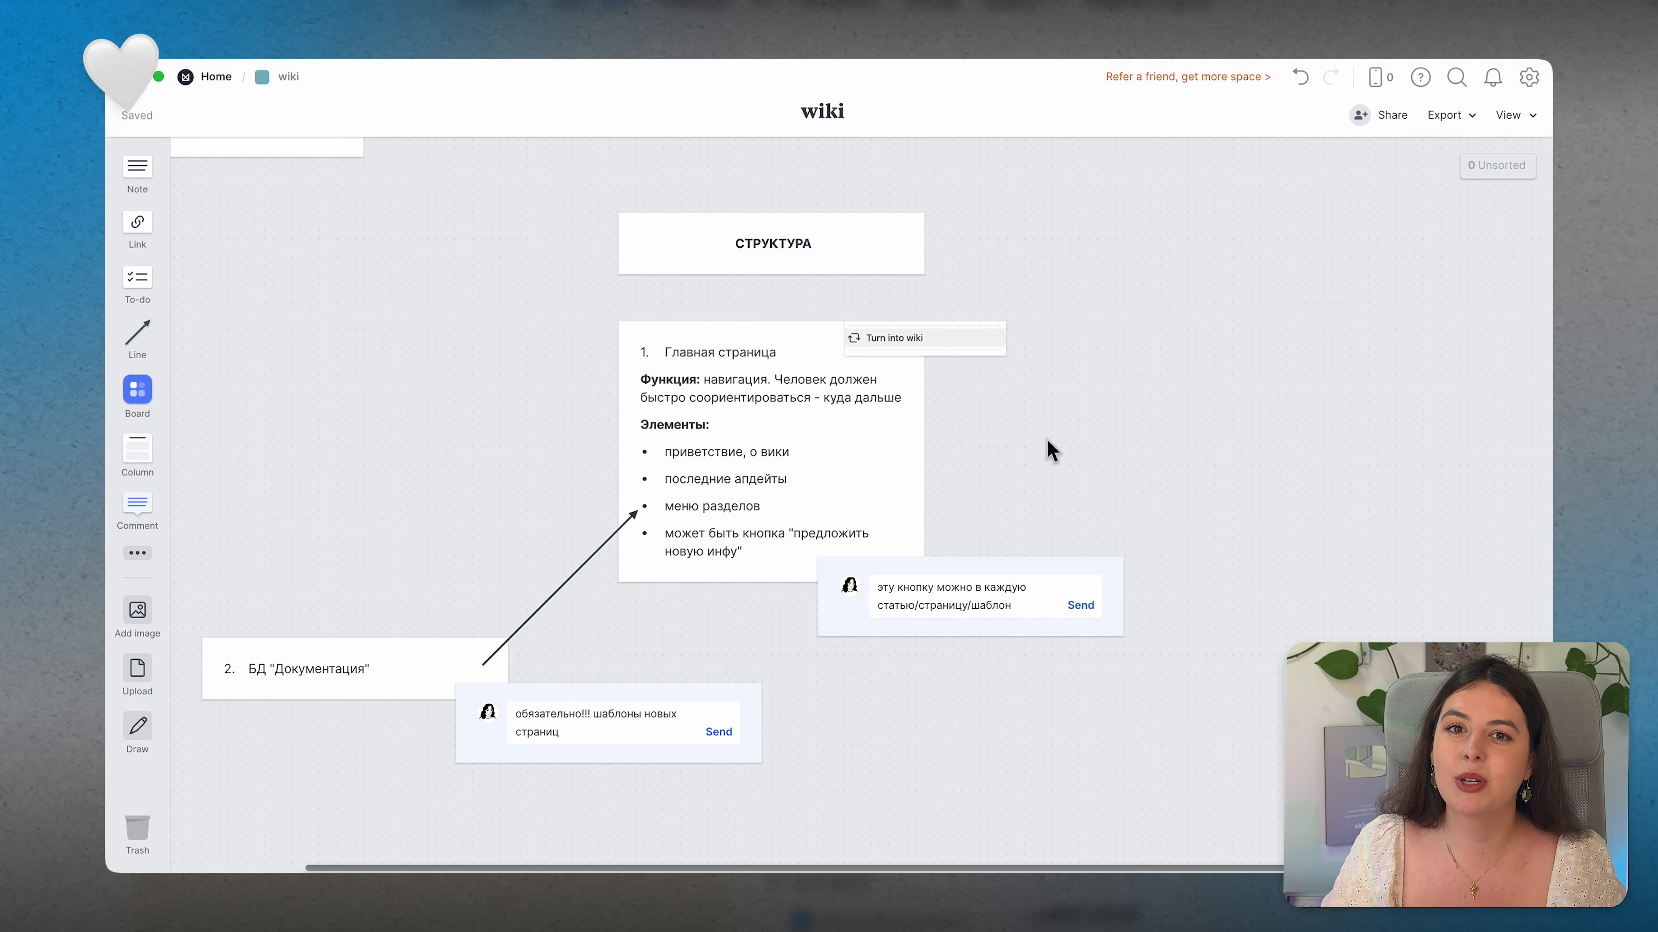
click(145, 561)
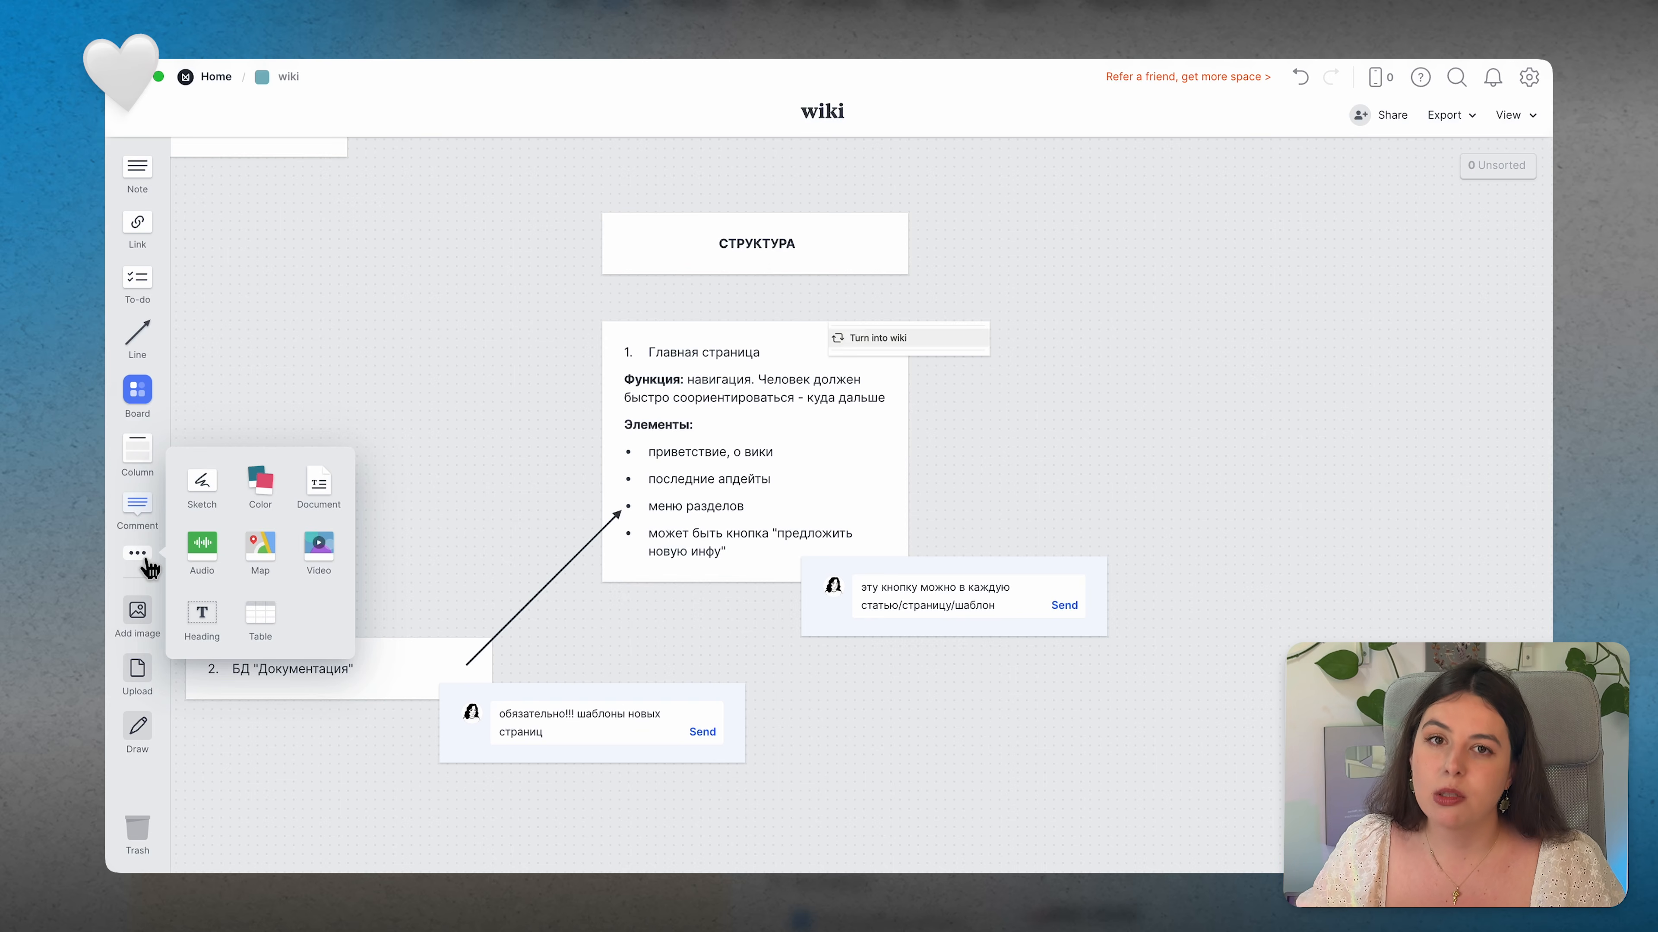
click(148, 563)
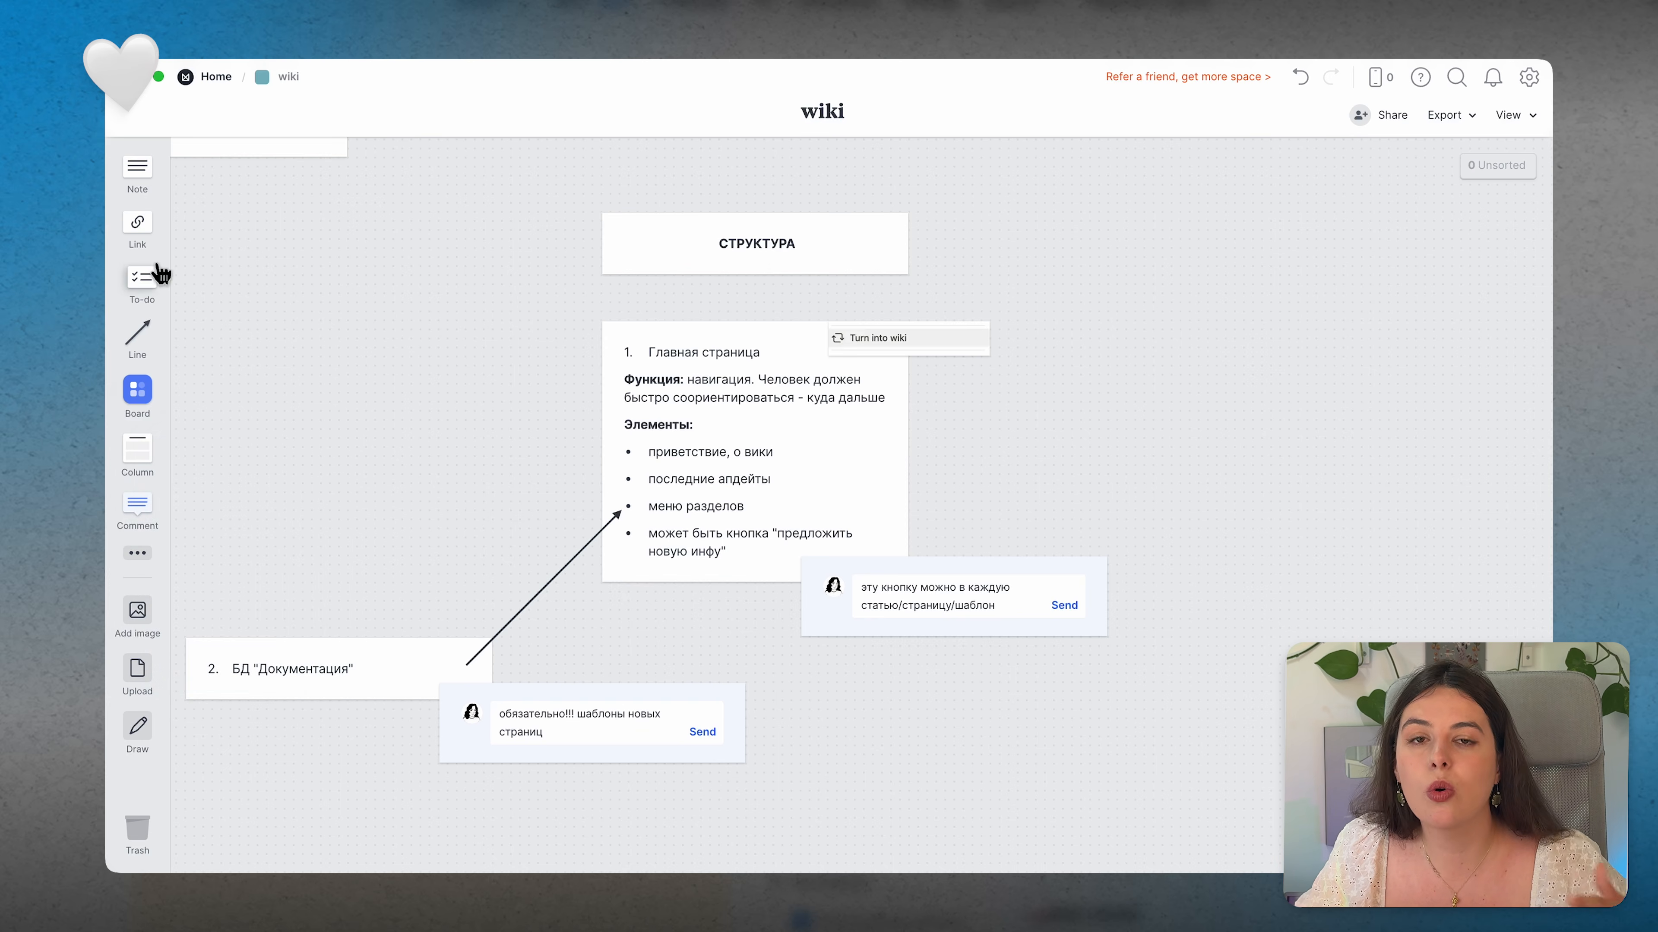
Step: Add a comment beside the "Turn into wiki" image beginning "даст возможность: апрувов, верификации, при это"
drag(151, 495, 988, 369)
click(1050, 370)
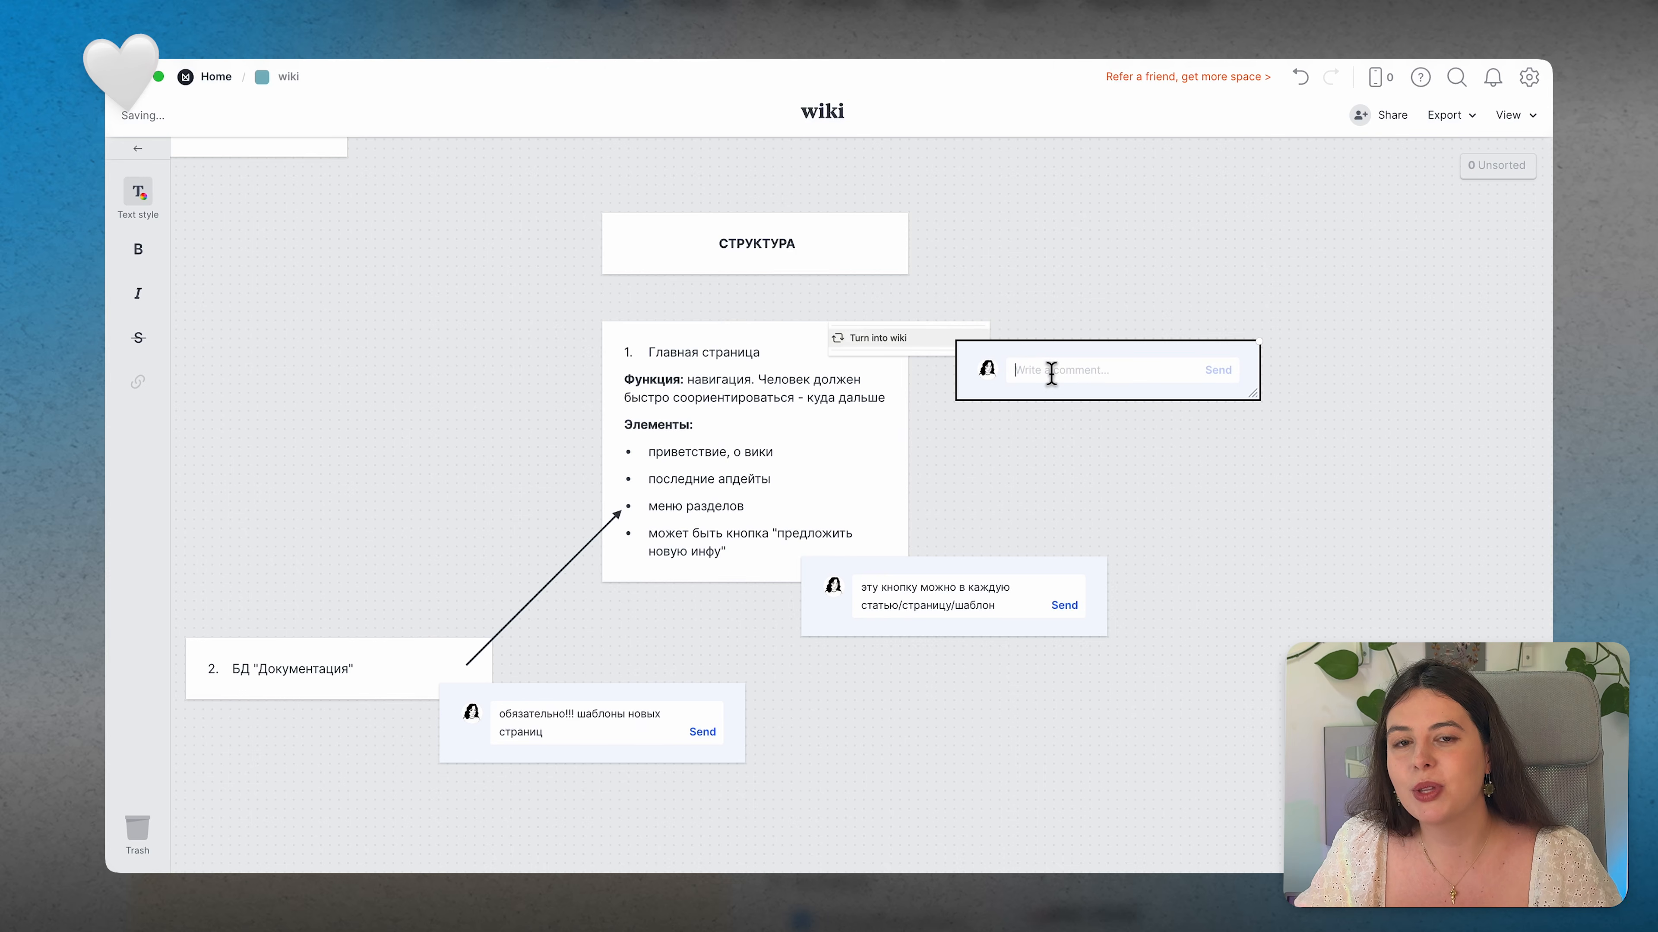
text(даст во)
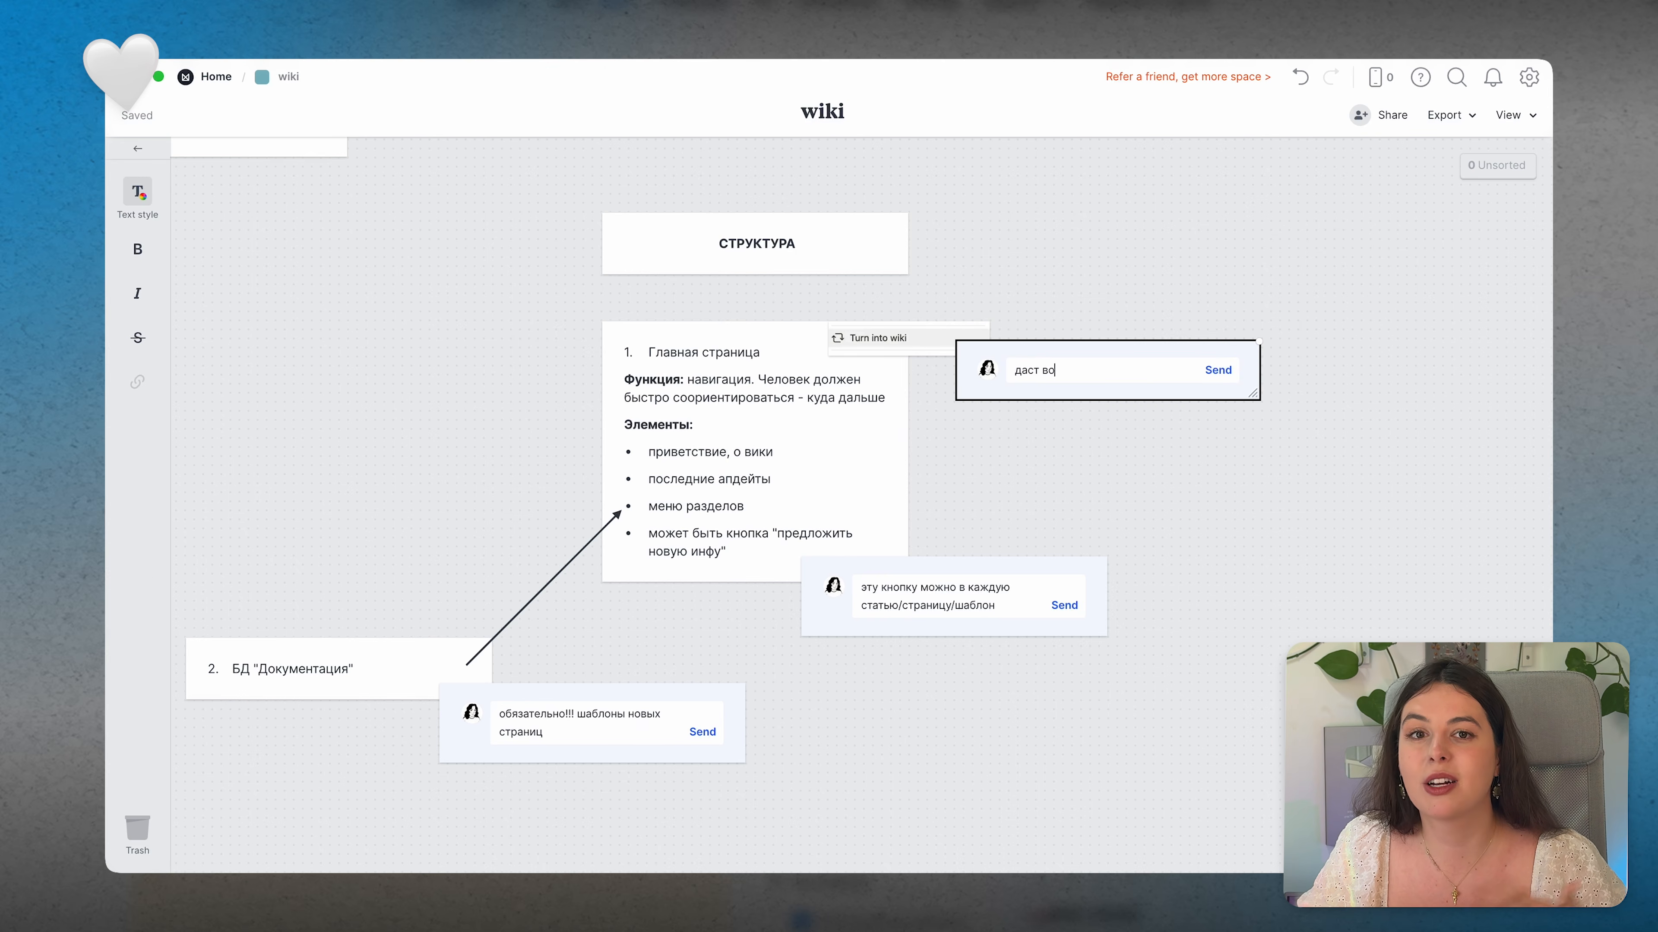
text(змож)
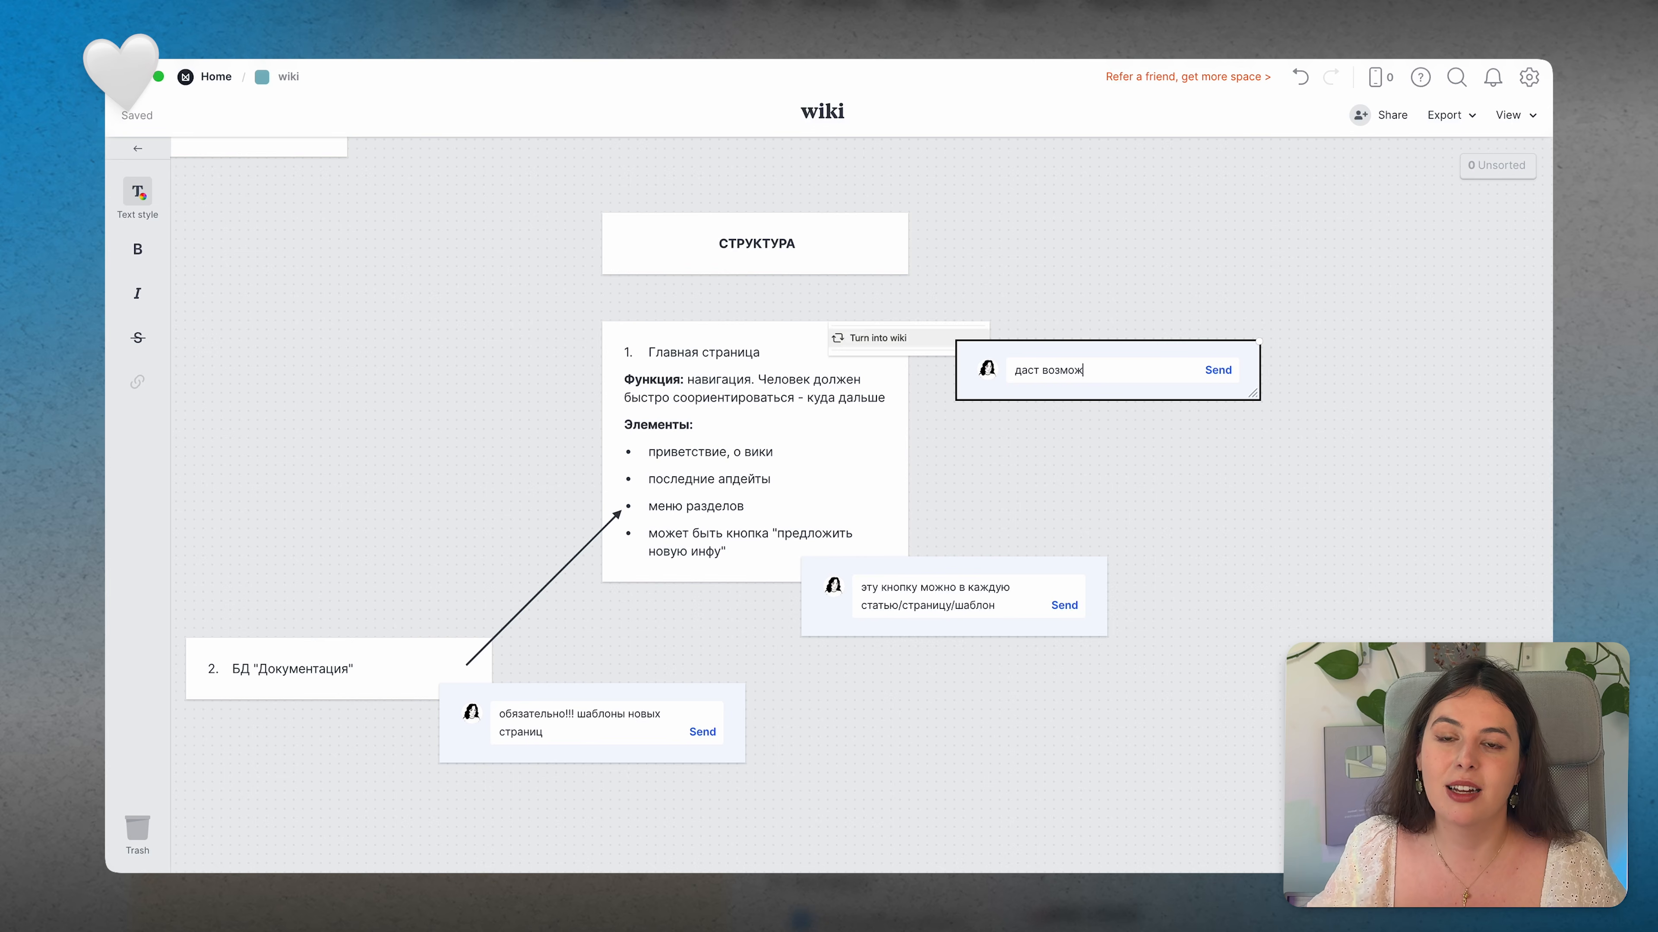
text(ность: апру)
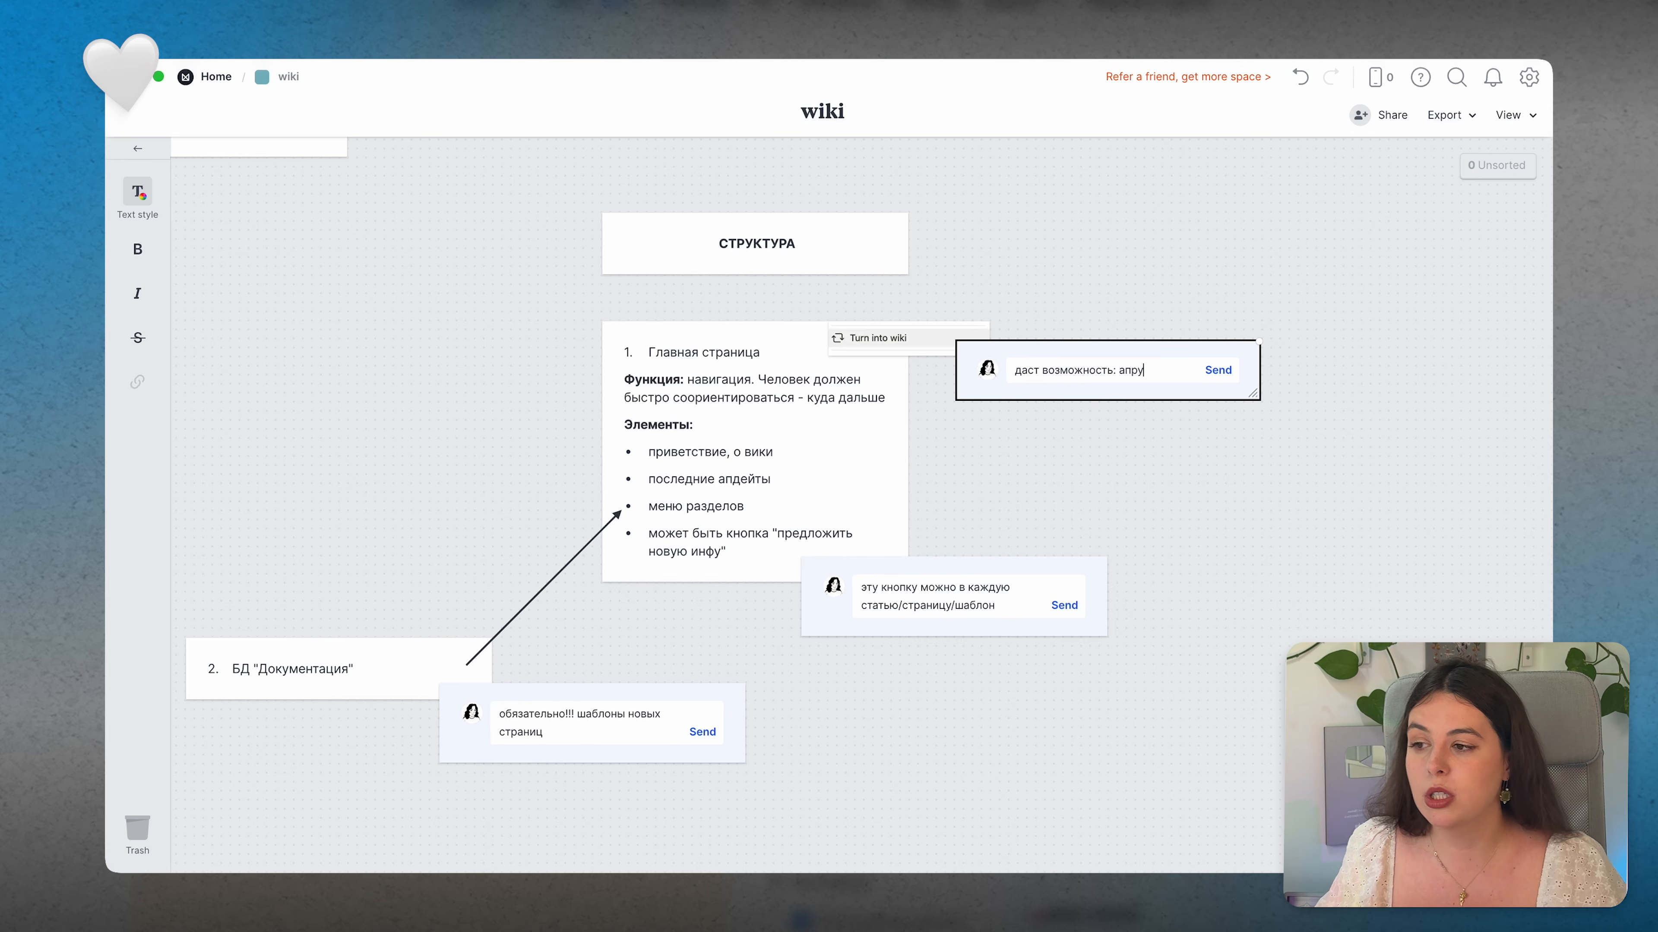
text(вов, верифика)
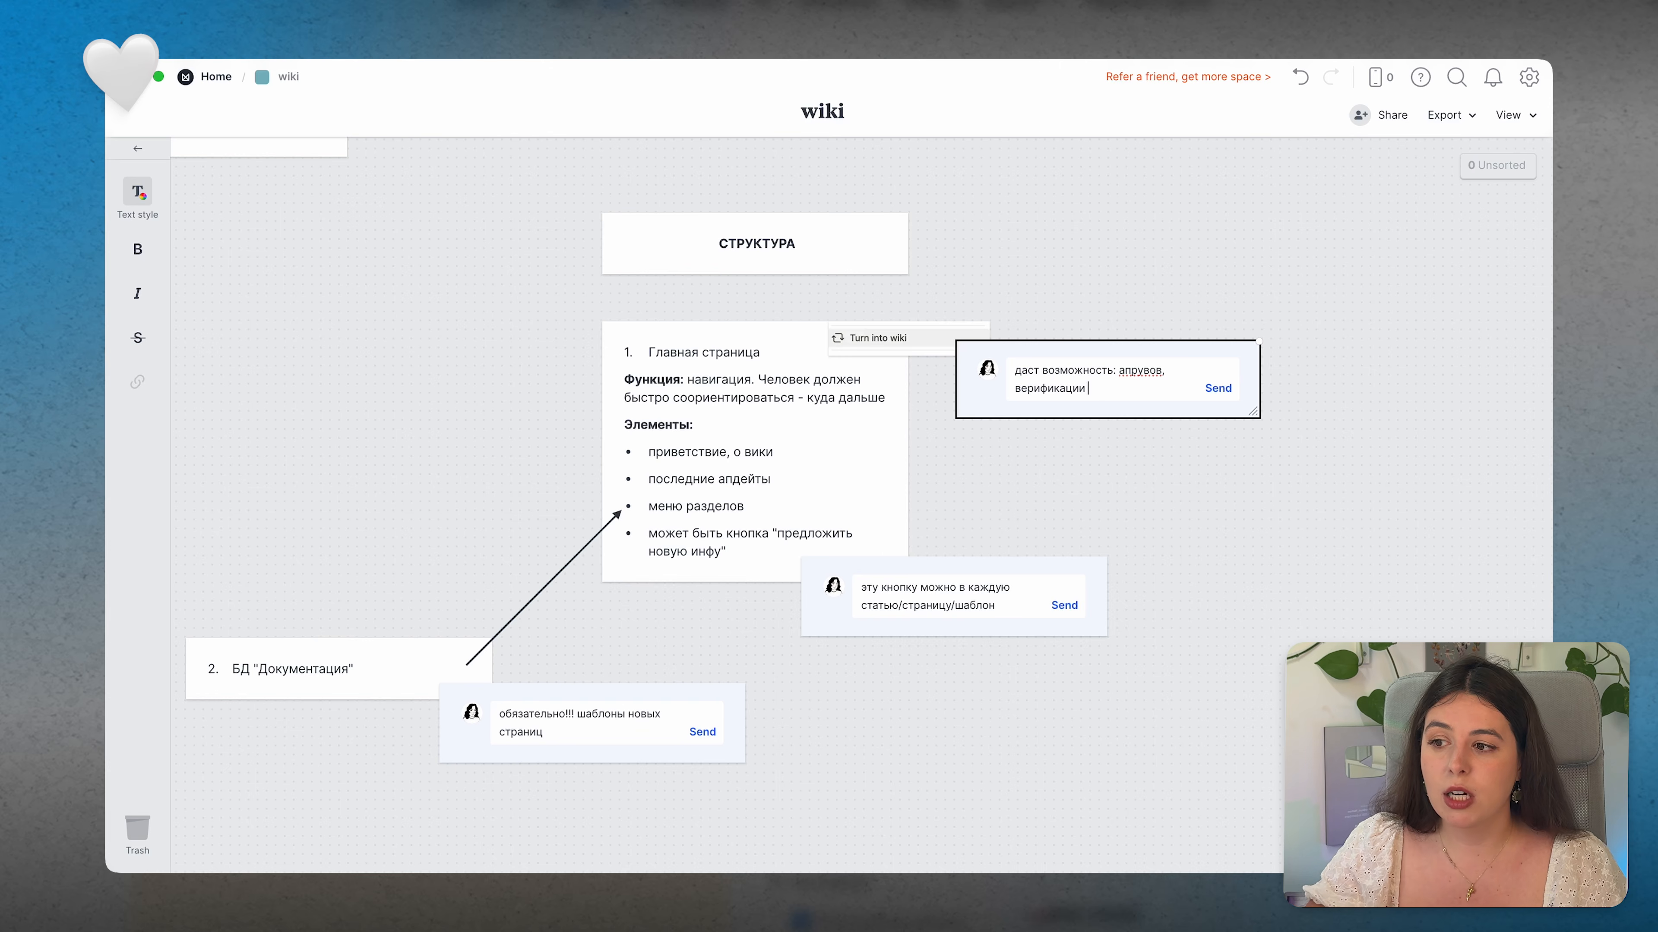
text(ции, при это)
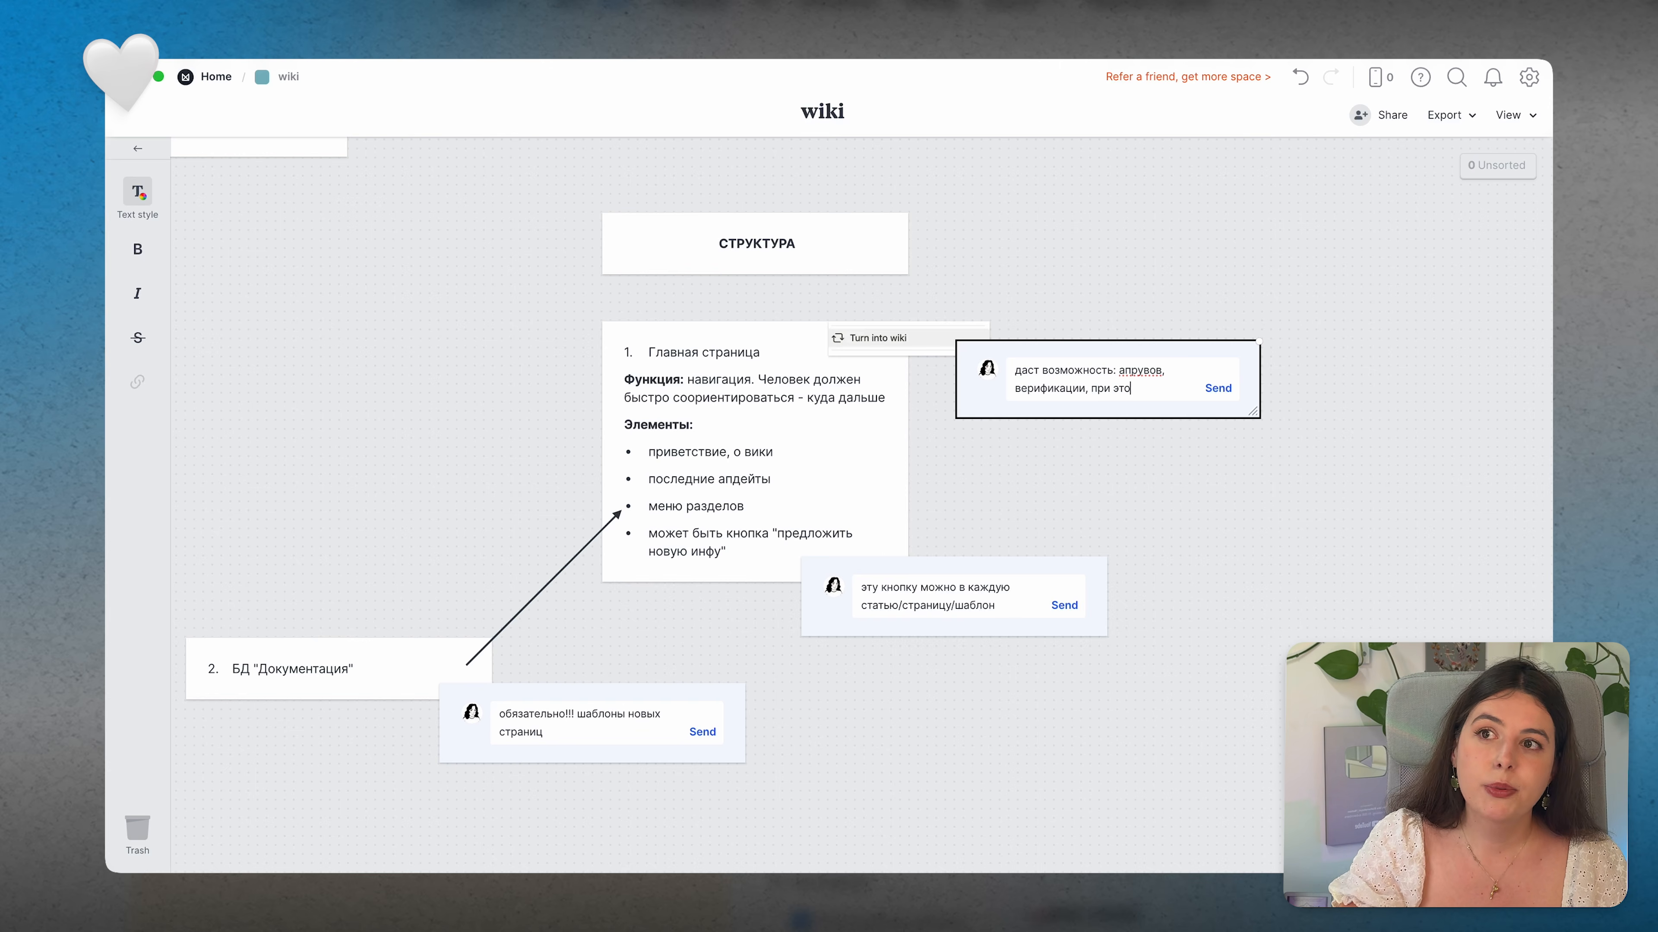
Step: Complete the comment with "надписей на странице и закрепления ответственных (одно место для всего)", correcting the spelling of "ответственных"
text( надписей на страниц)
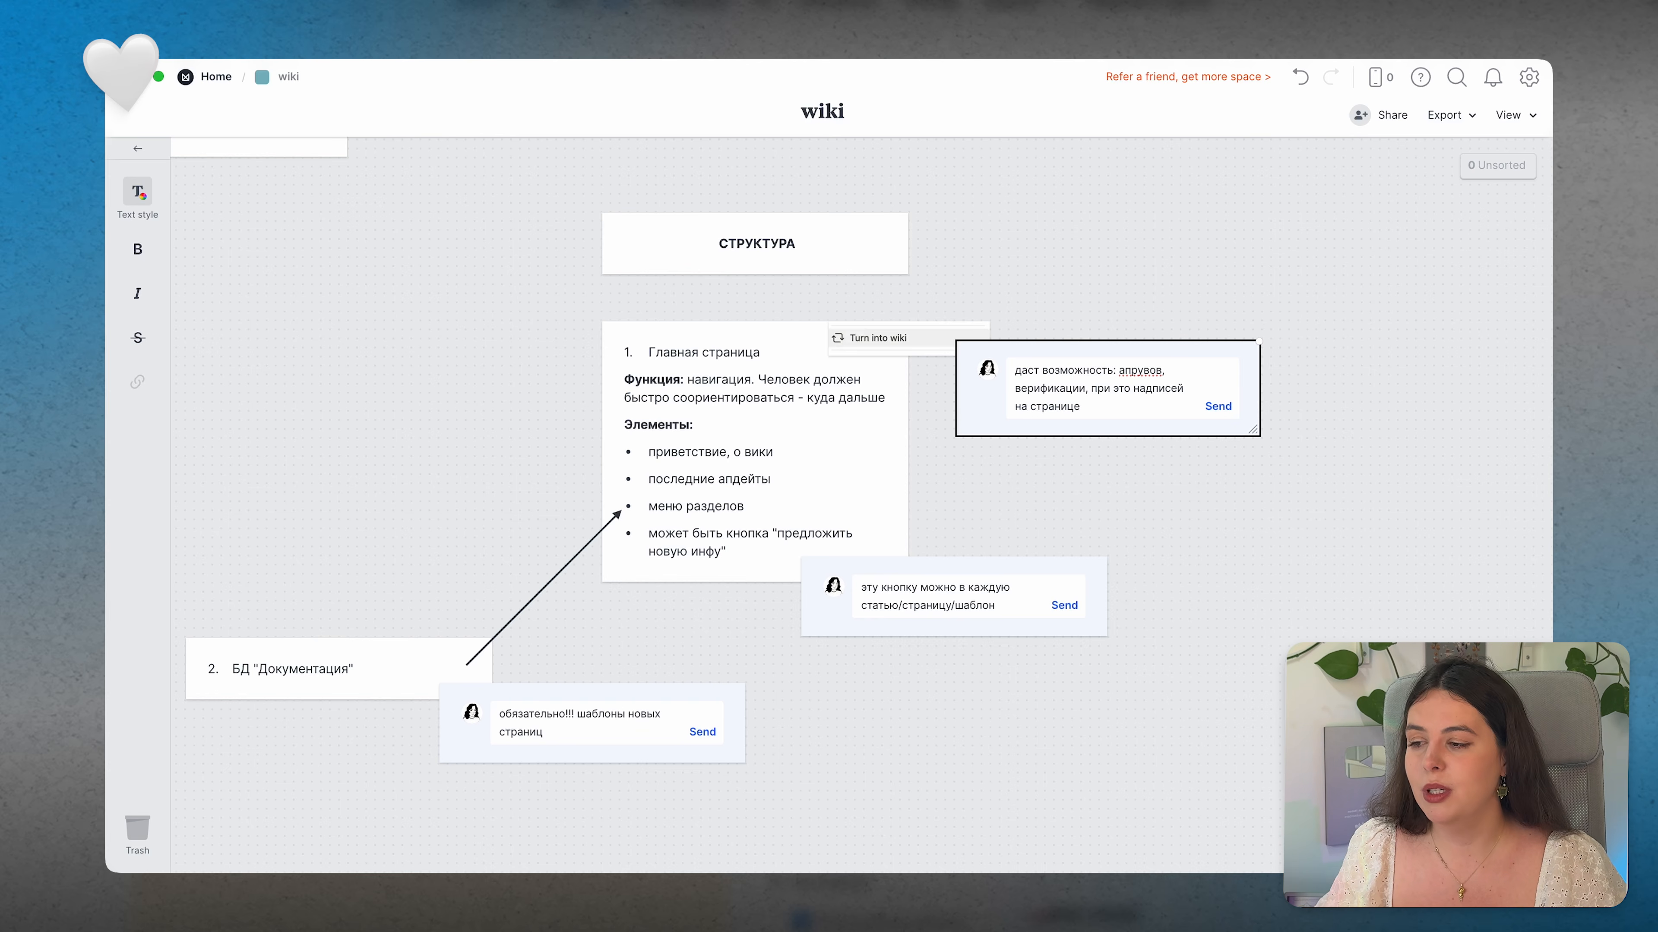
text(е )
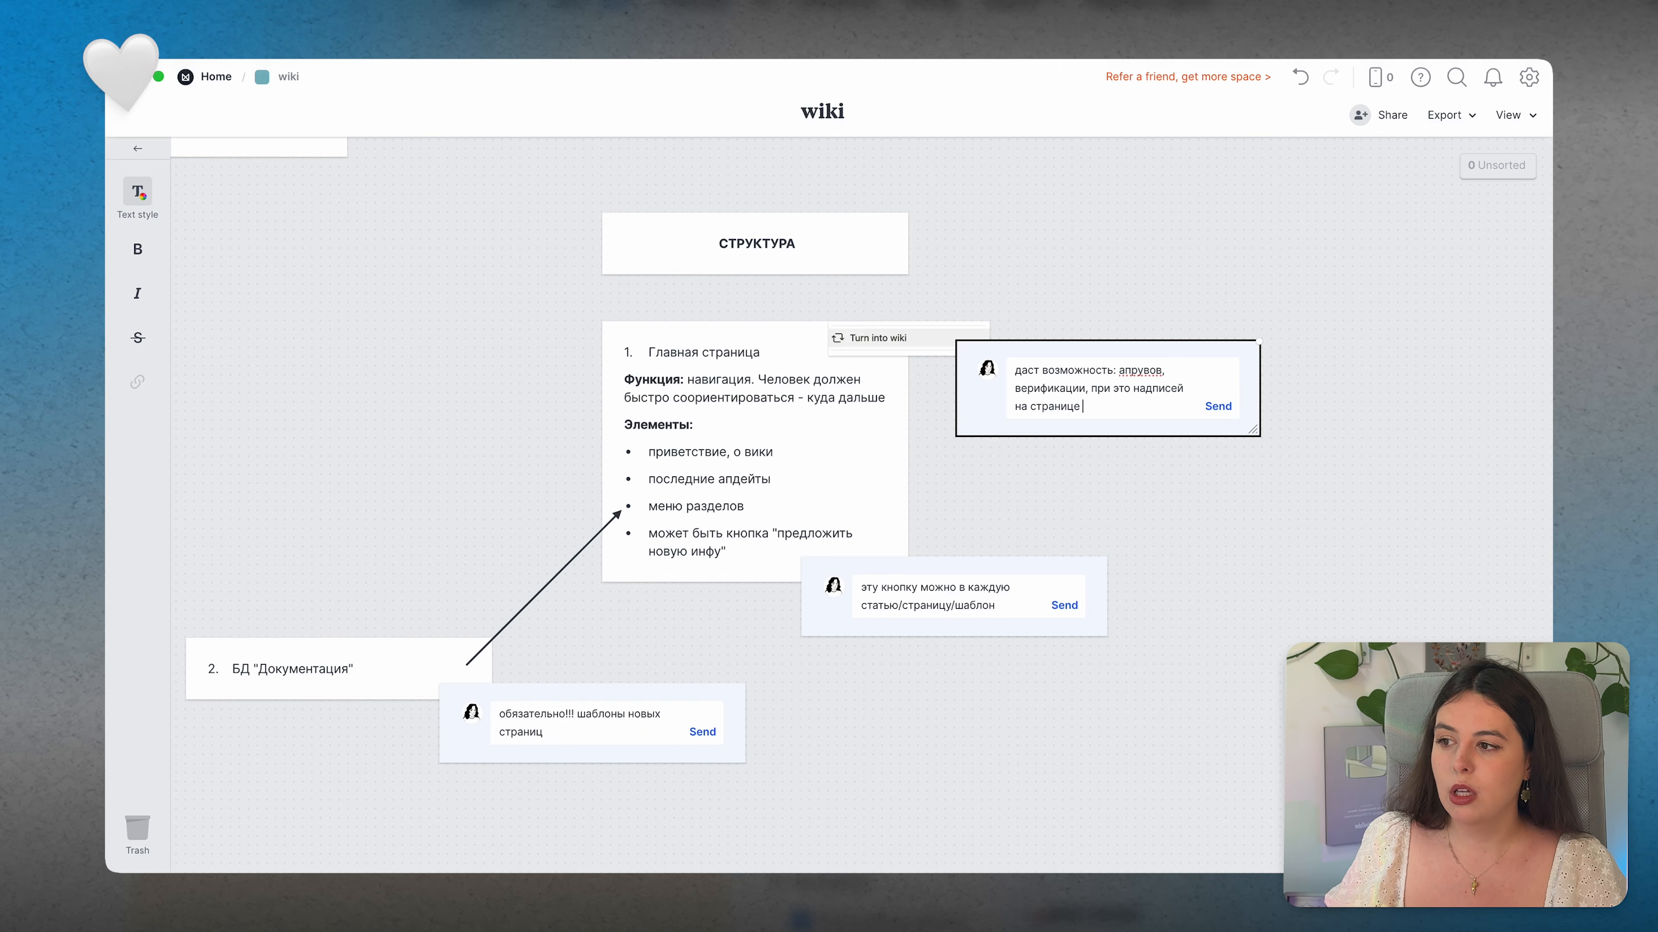
text(и закреплени)
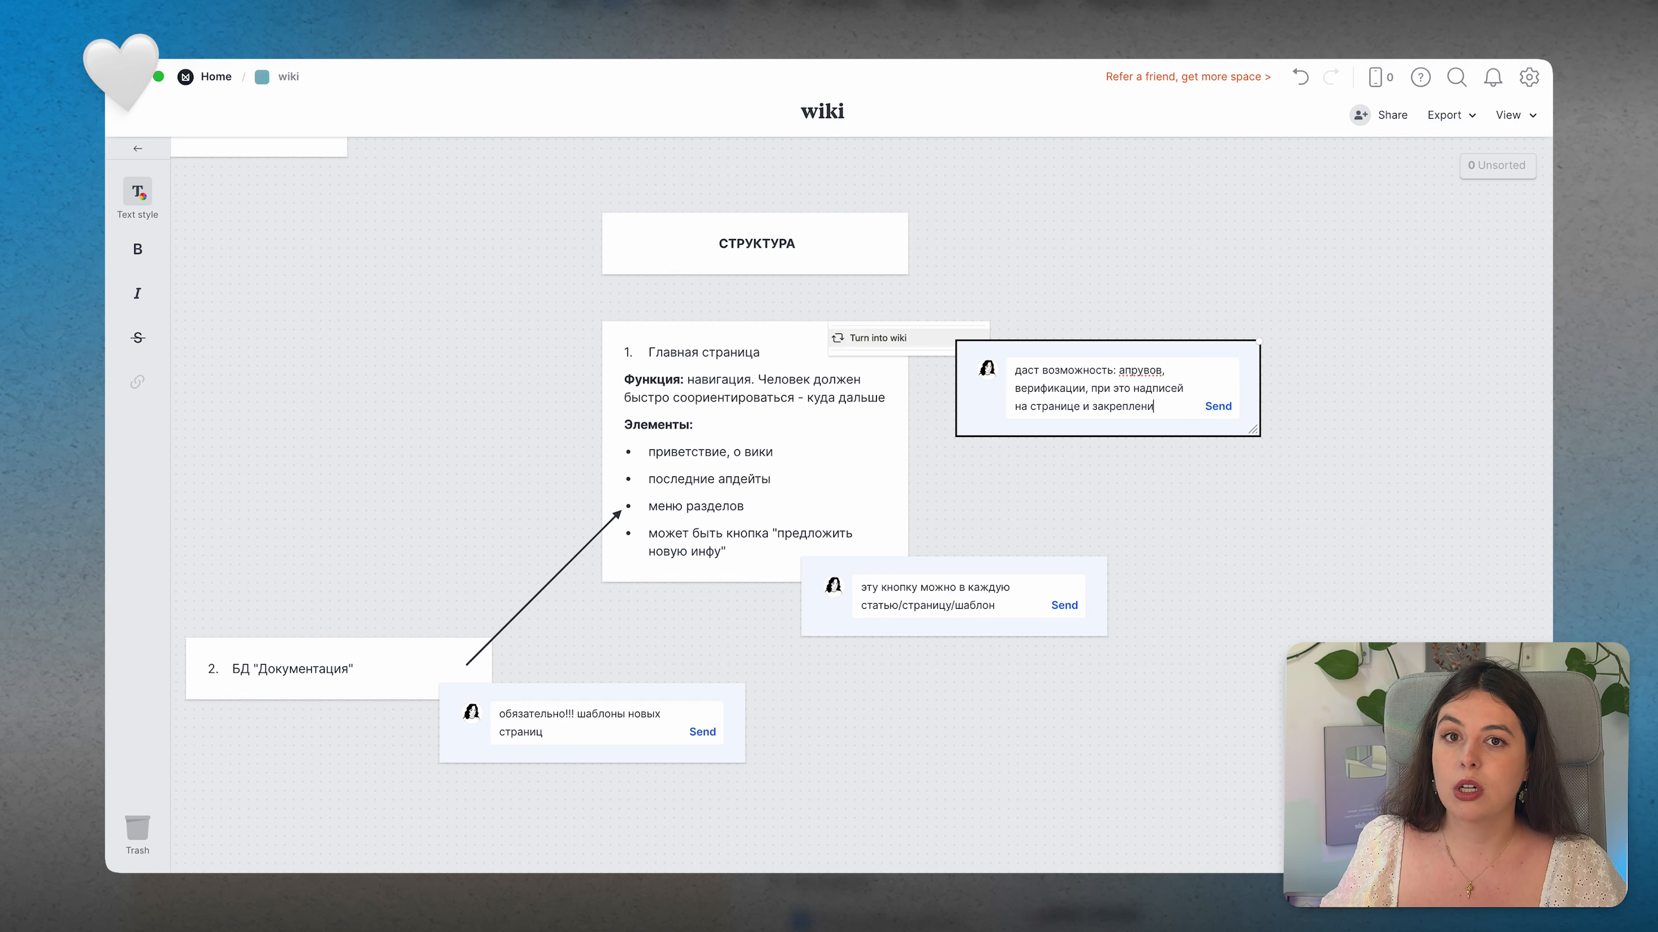
text(я ответвенных)
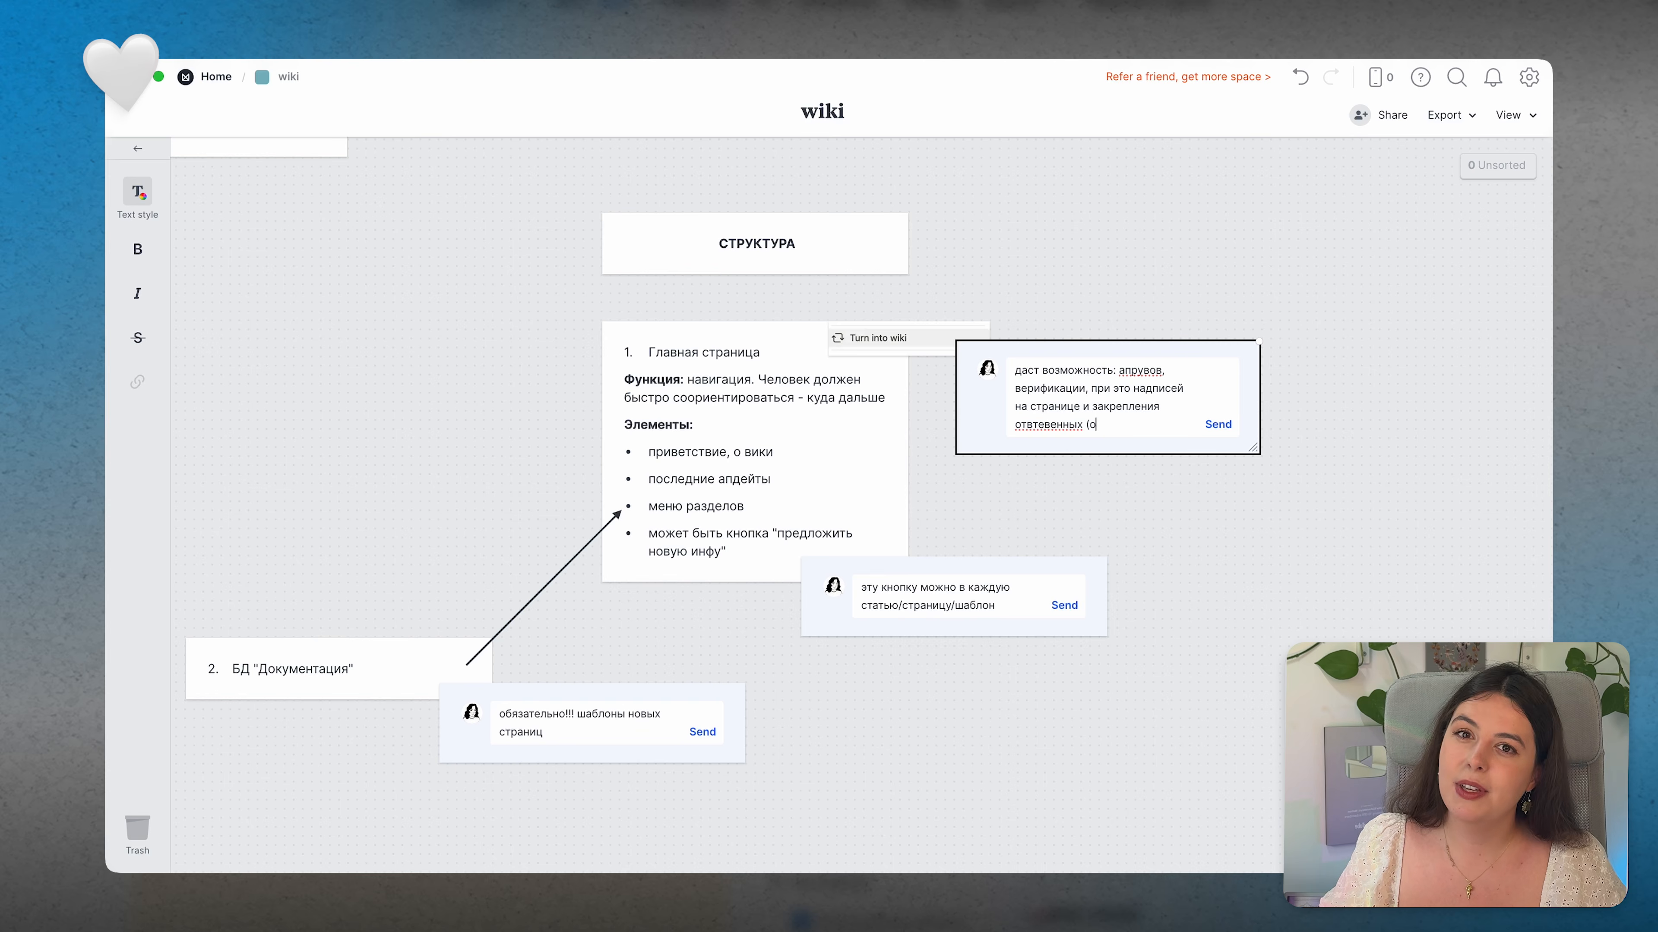
text( (одно мест)
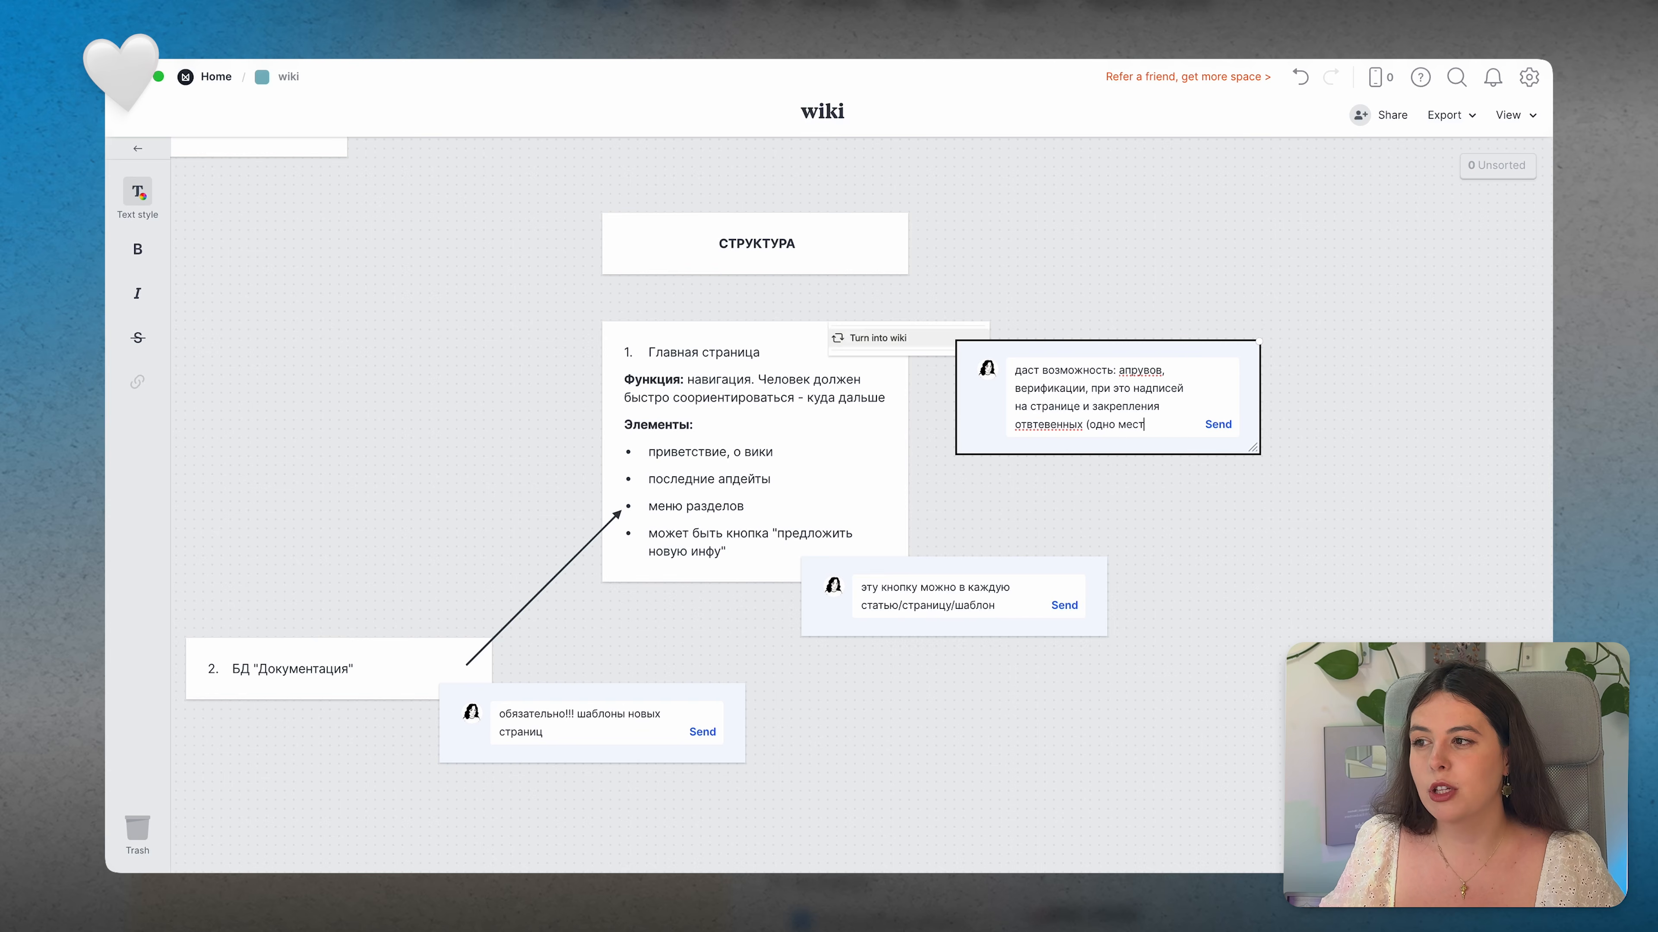
text(о для всего)
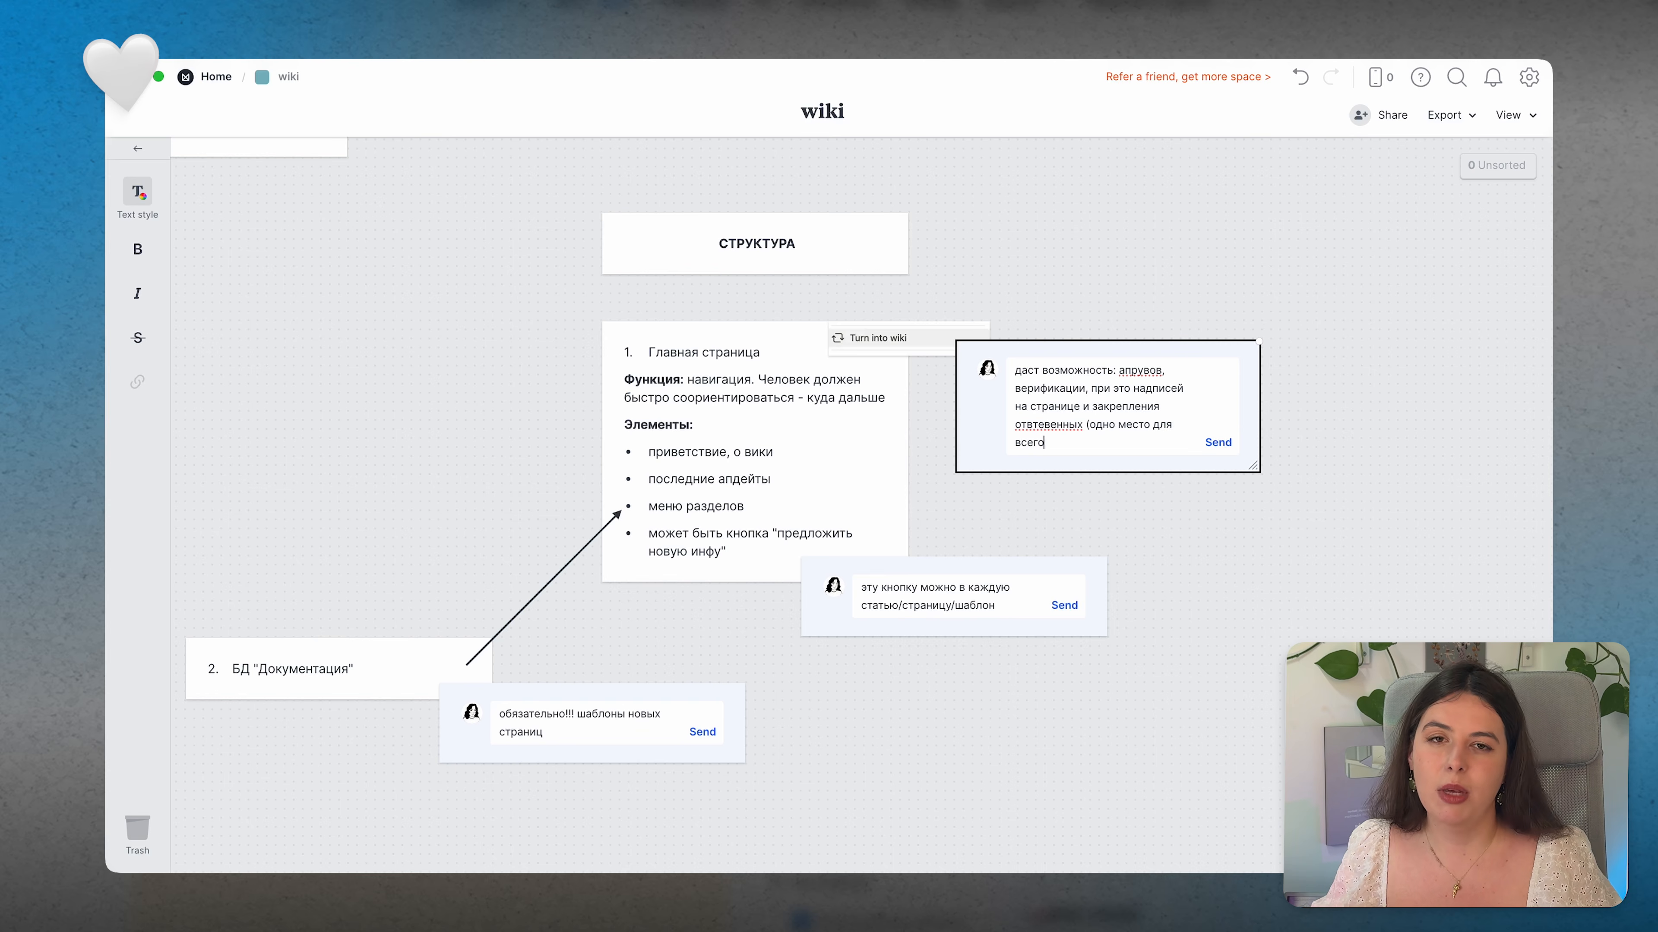
text())
click(1044, 425)
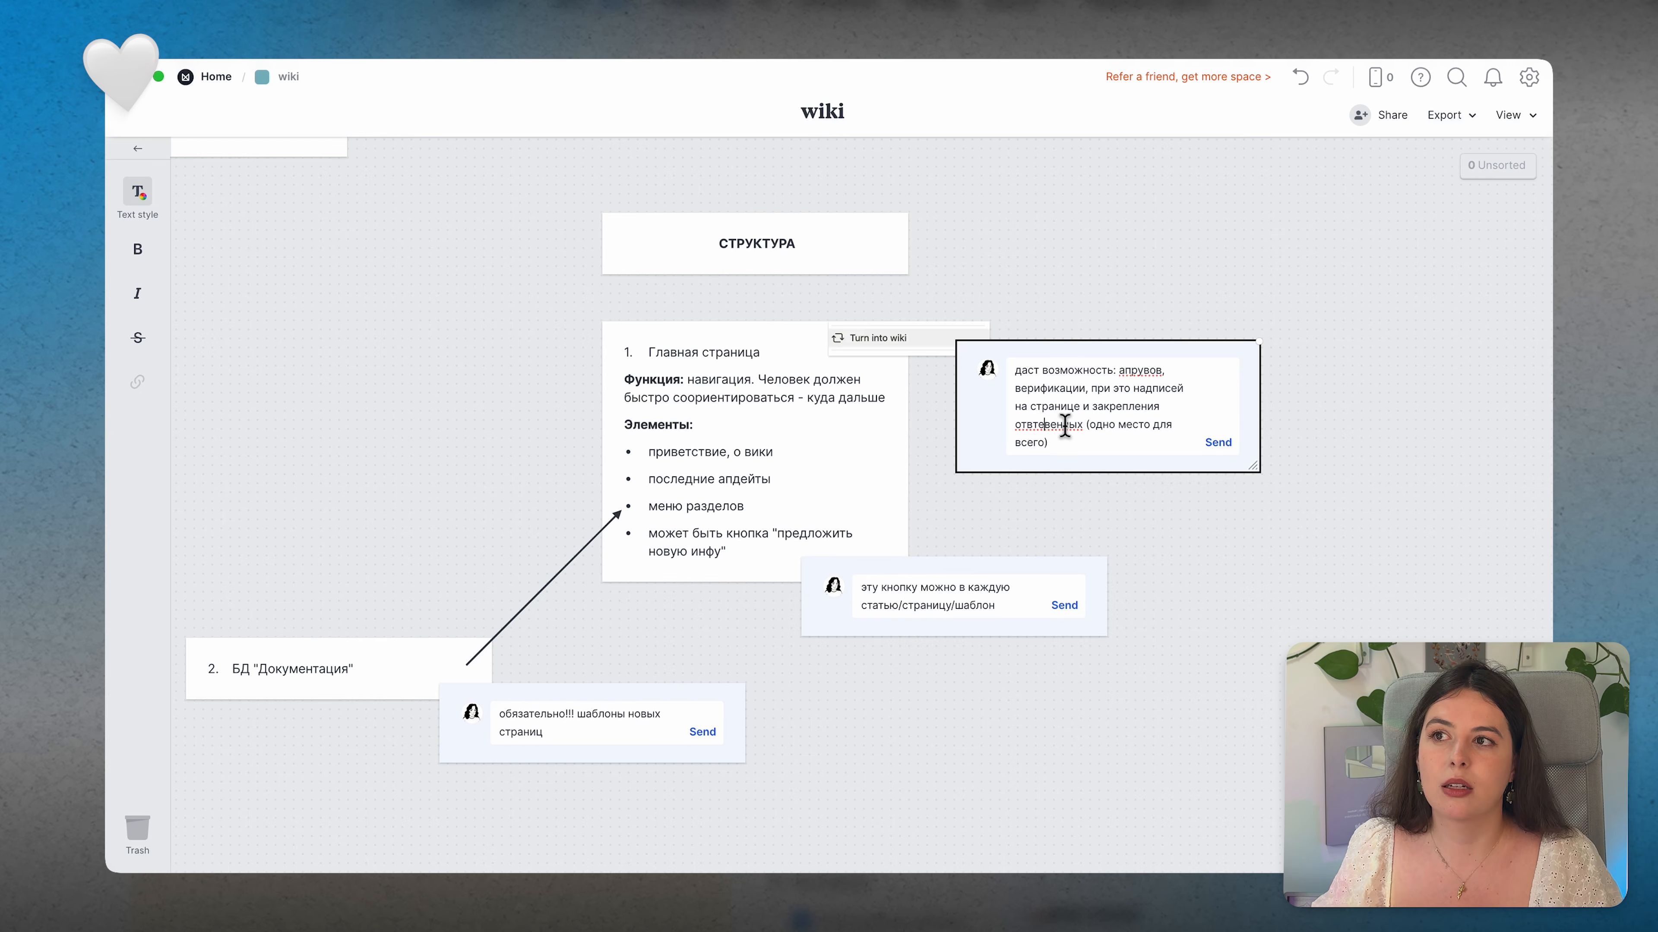
text(ст)
click(1069, 426)
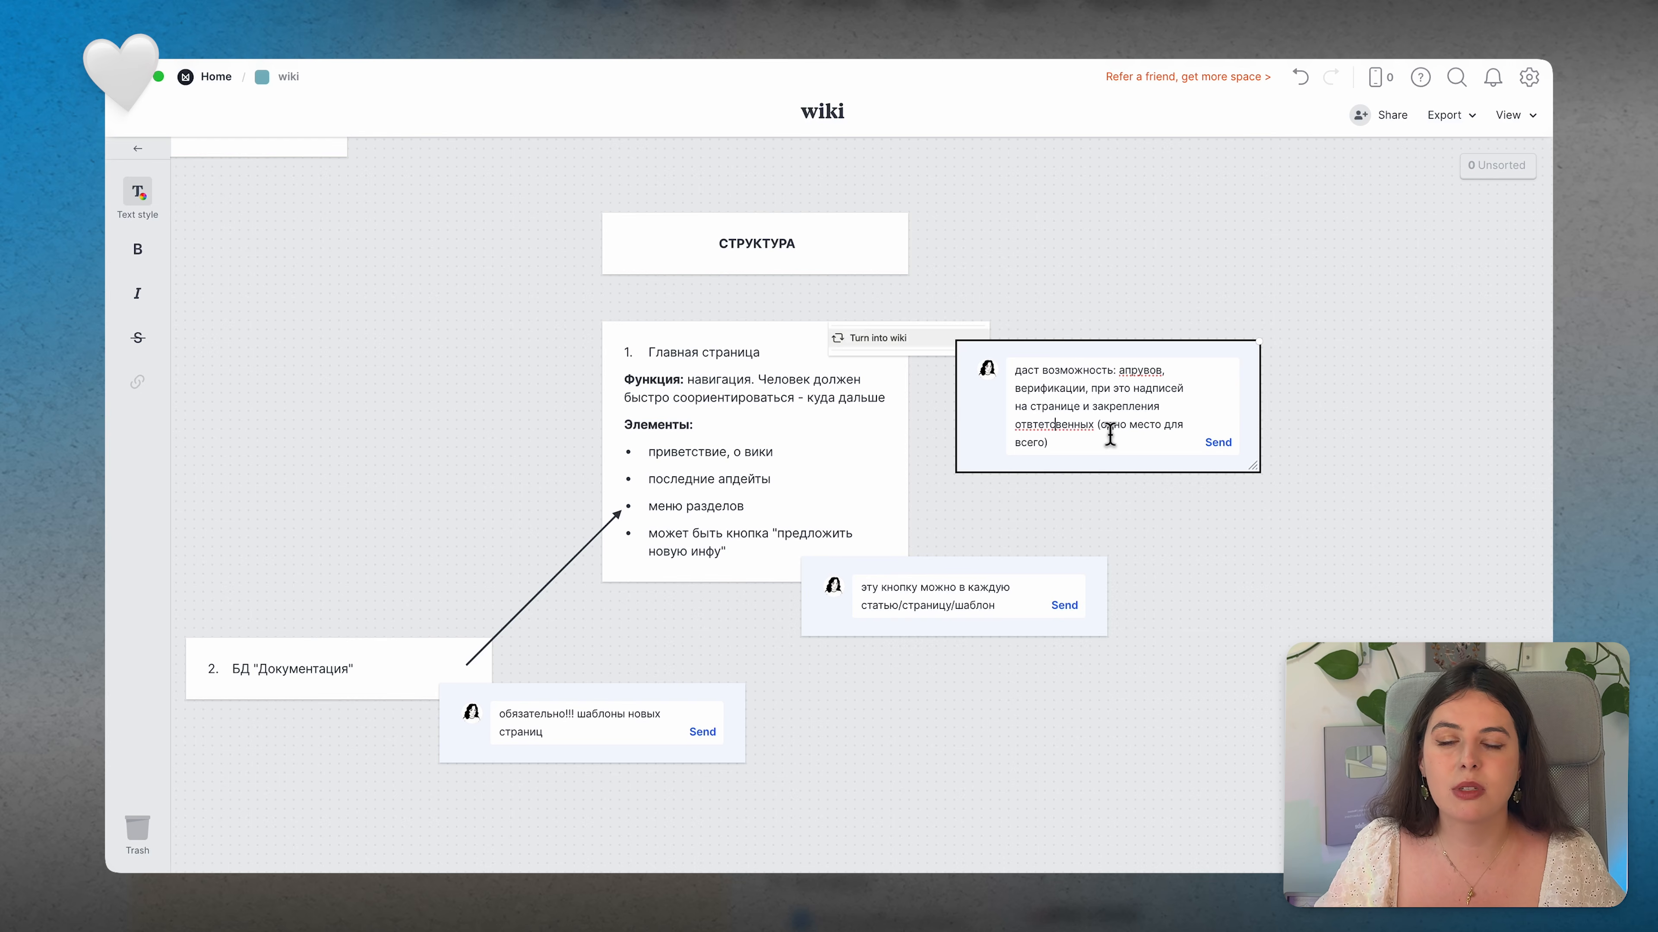
text(т)
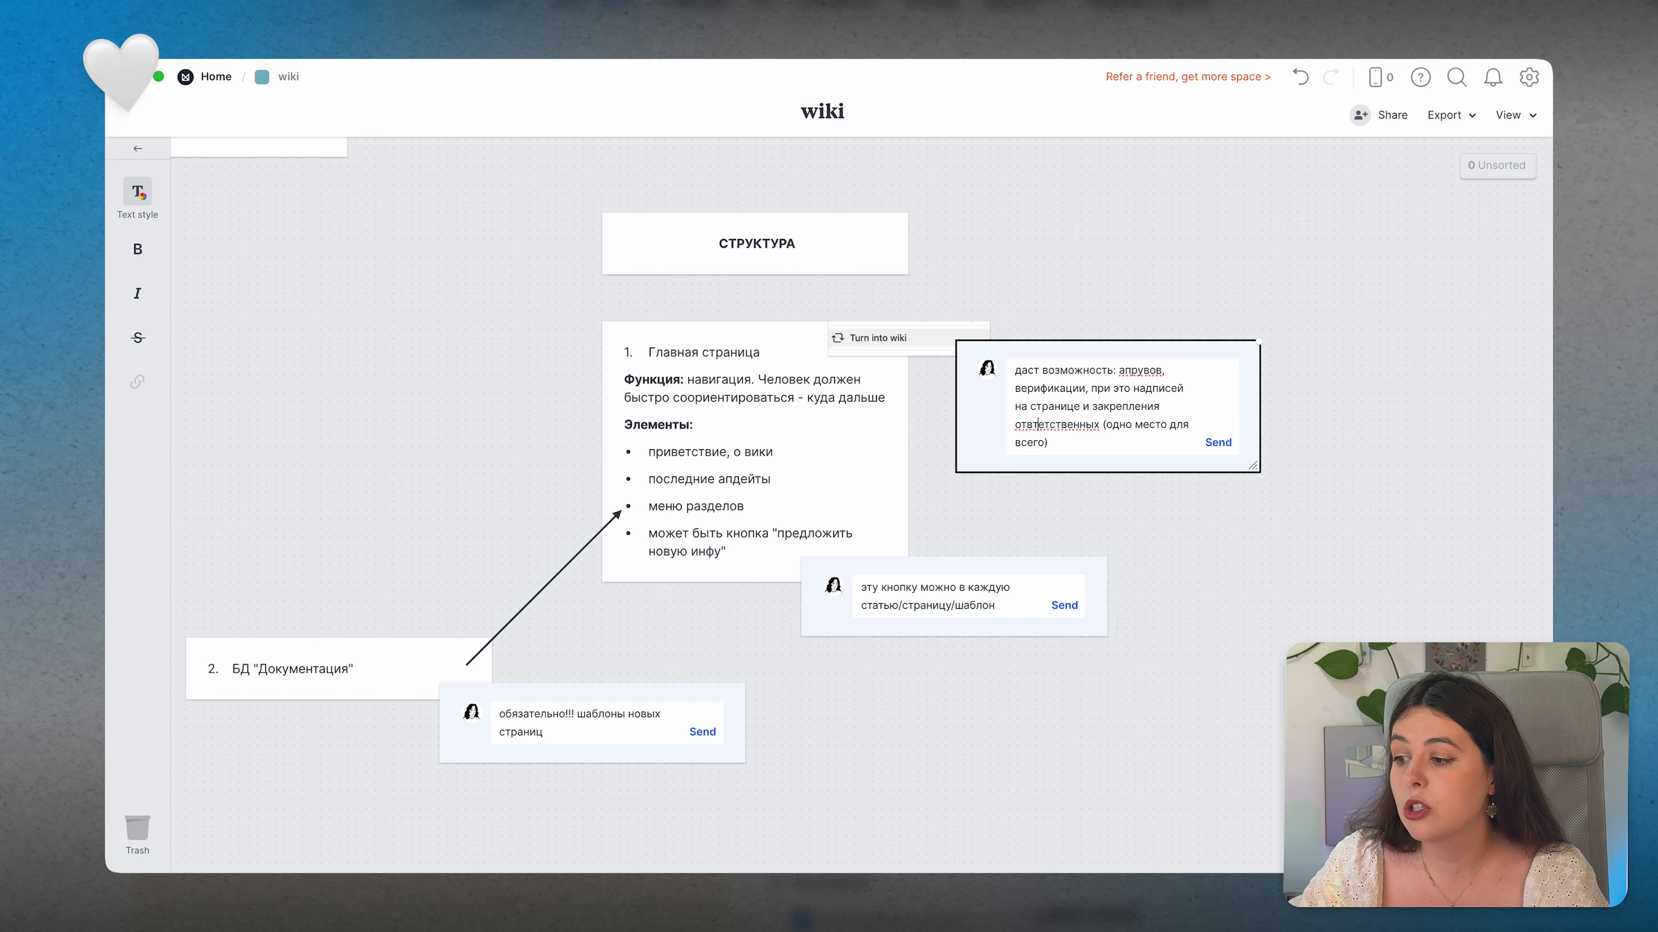
key(BackSpace)
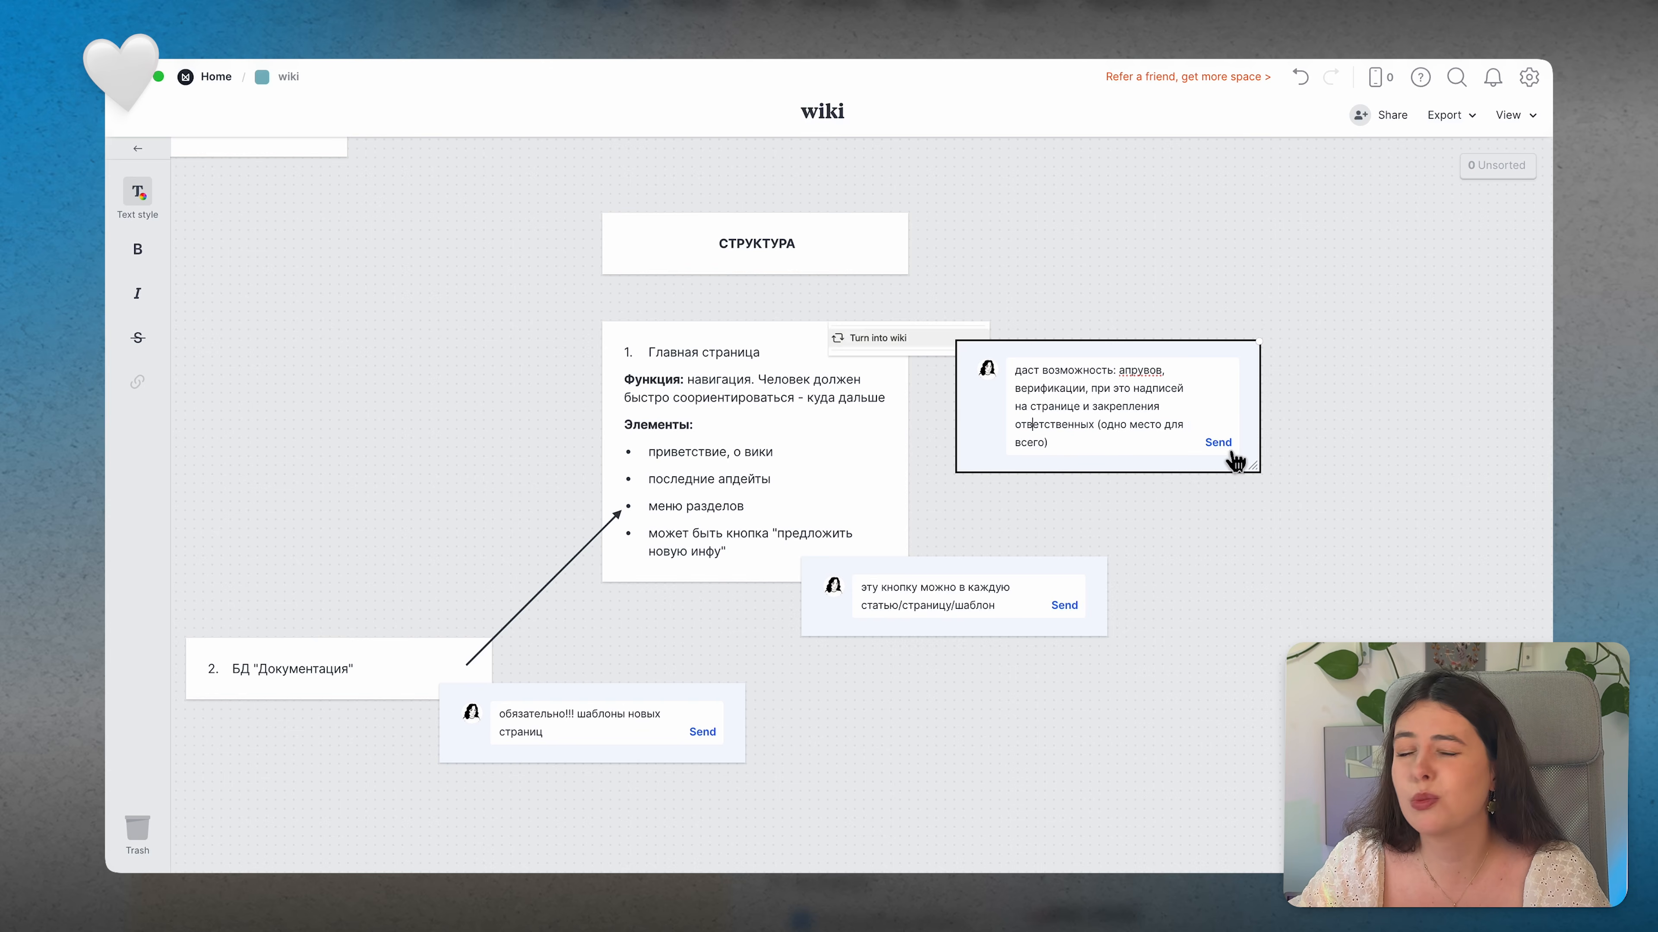
Step: Send the three drafted comments beside the main-page and documentation notes
click(1232, 457)
click(1069, 605)
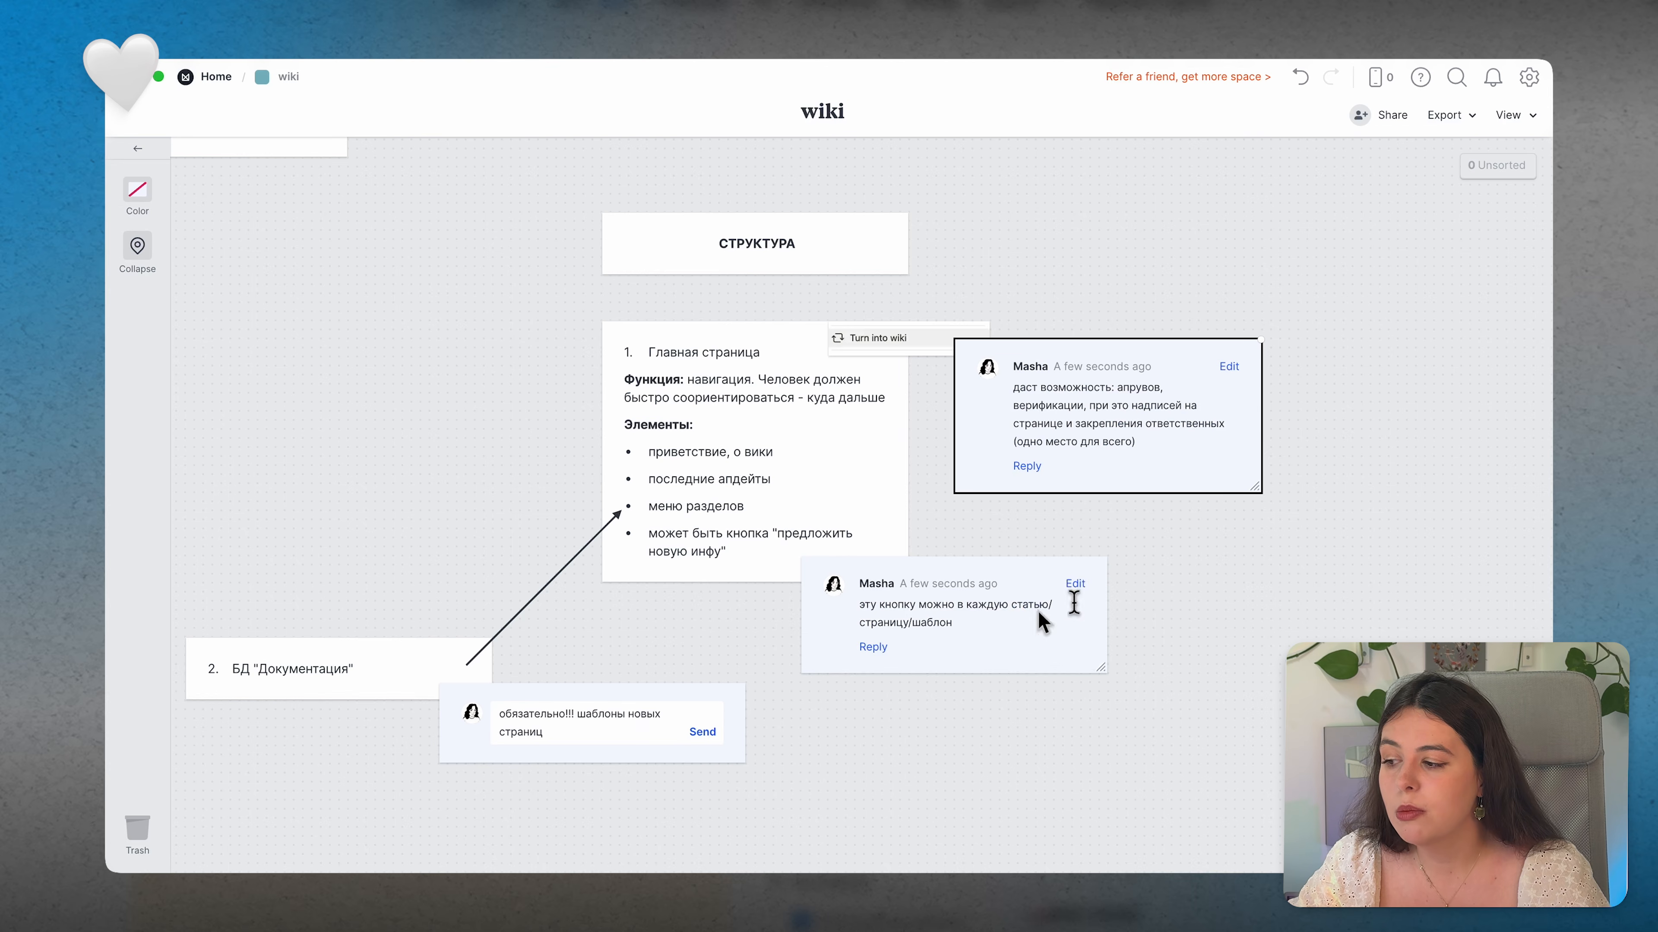
click(703, 732)
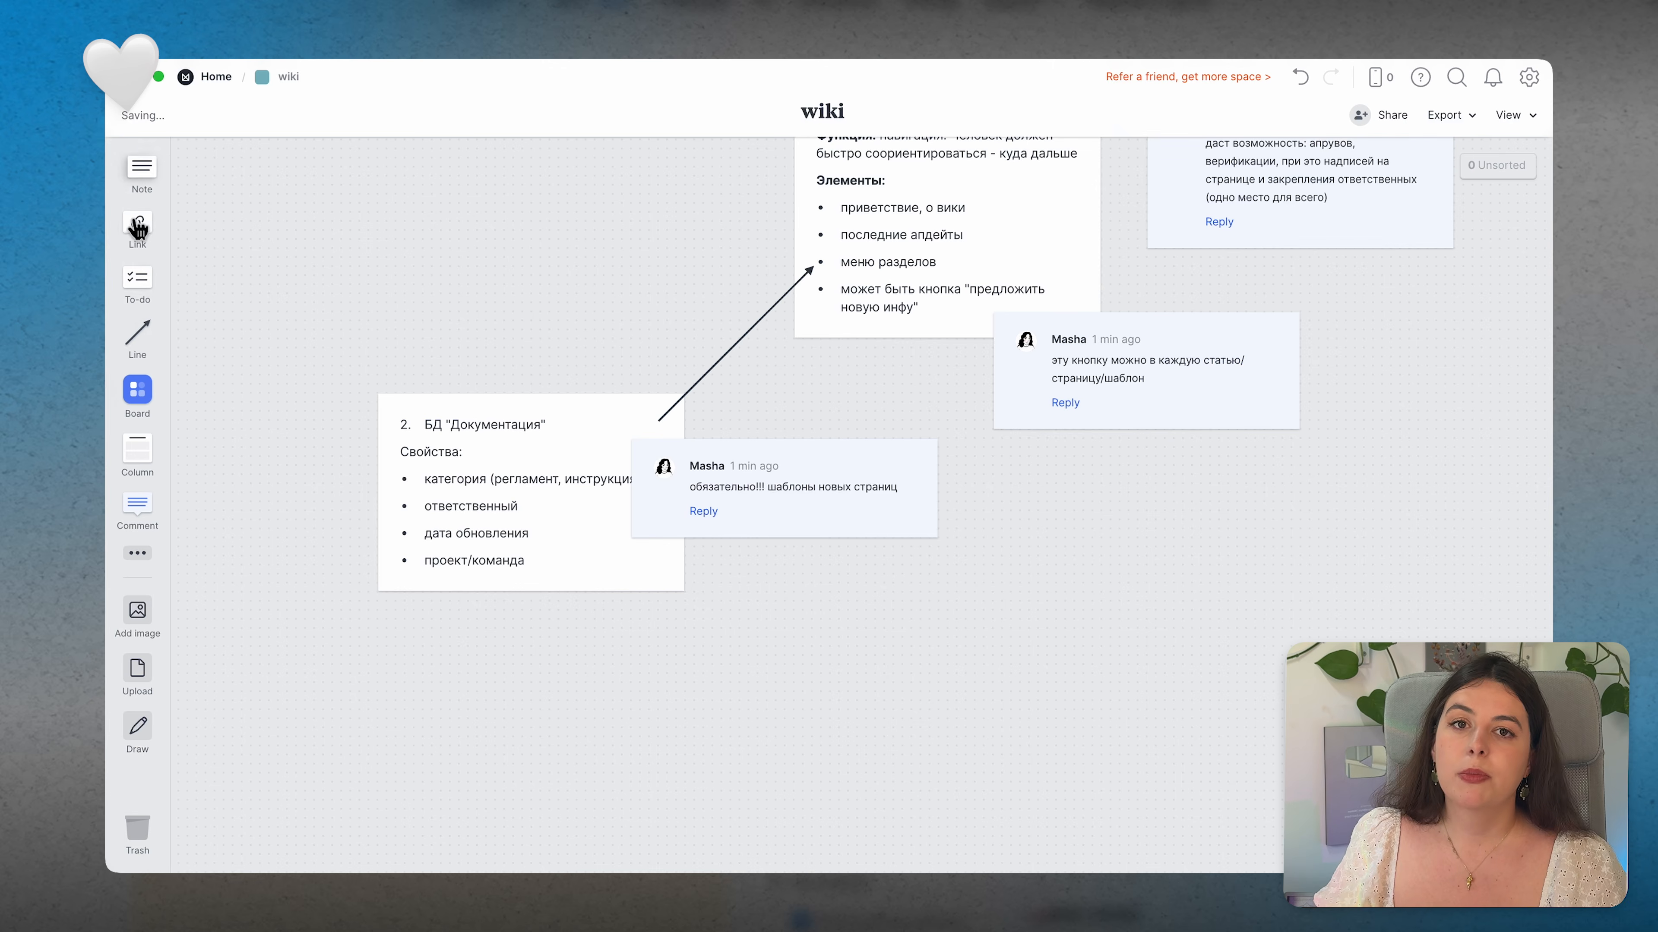
Step: Add a note below and beside the "БД "Документация"" note with the numbered heading "3. БД "Проекты""
click(144, 166)
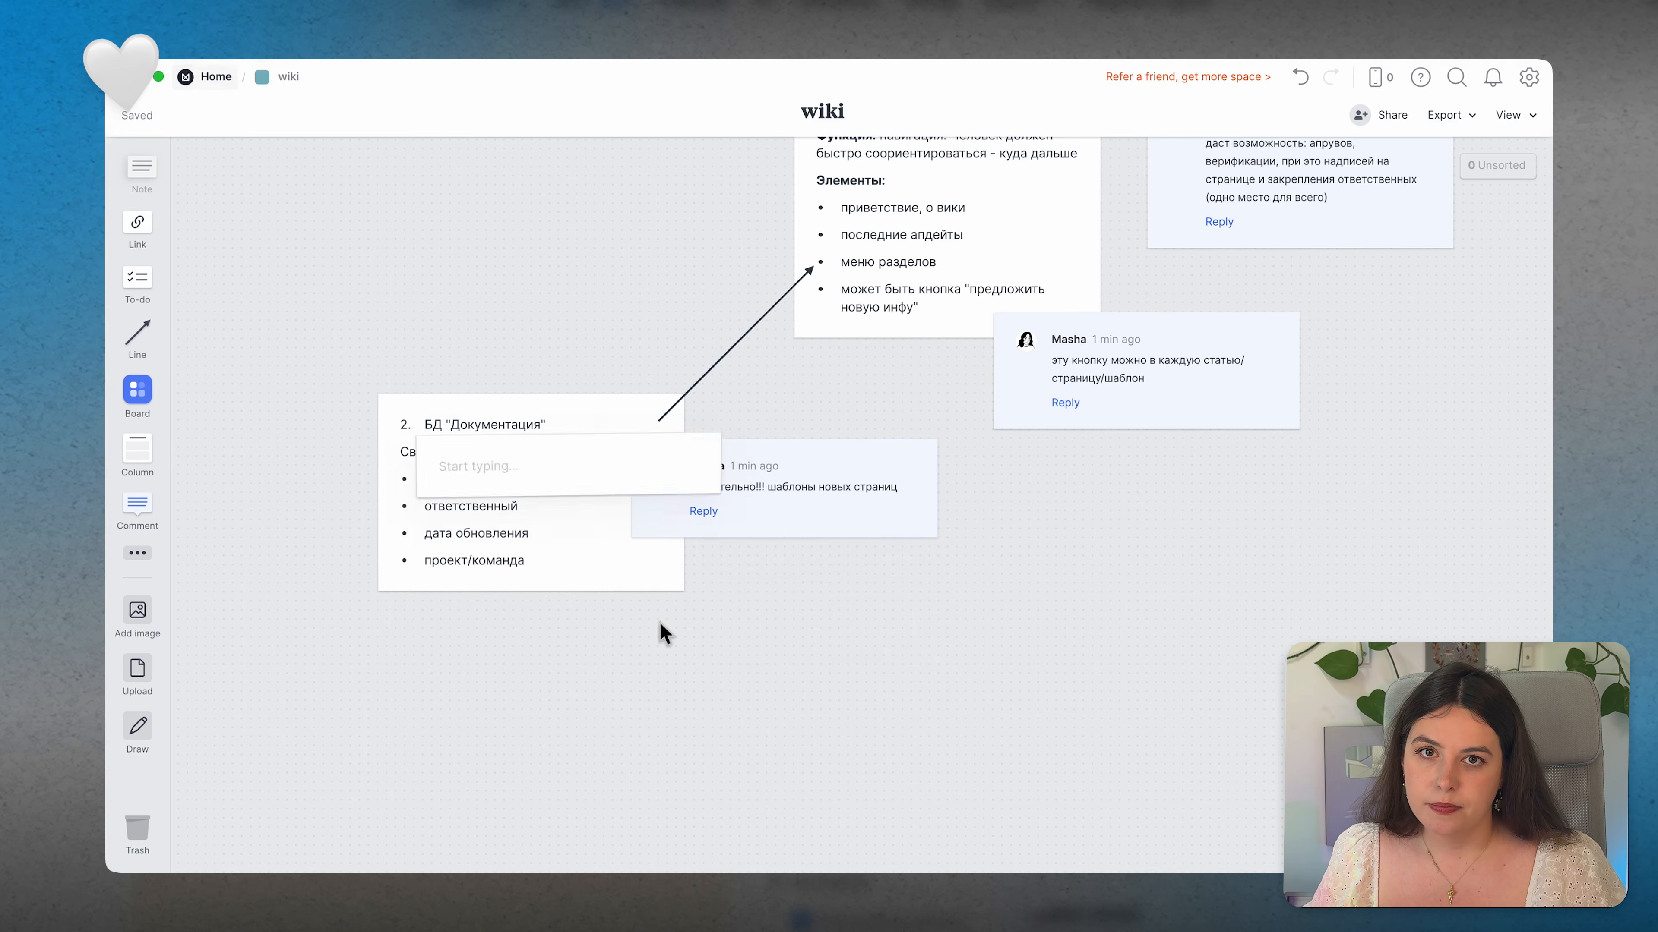
drag(662, 633, 726, 607)
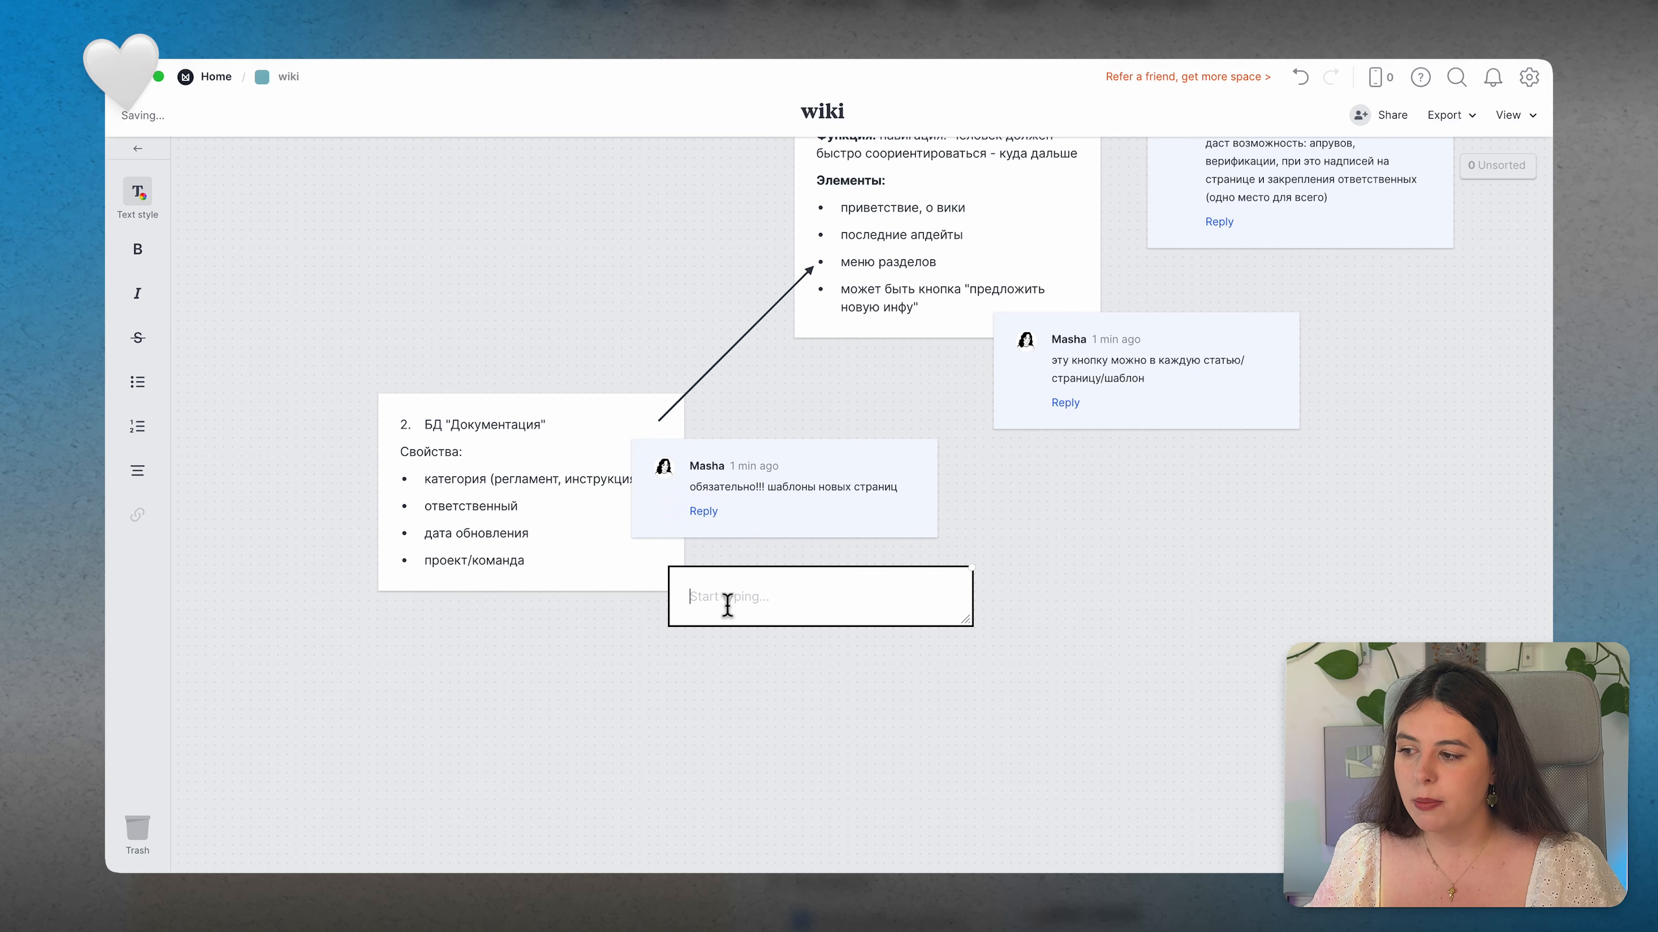
text(3. )
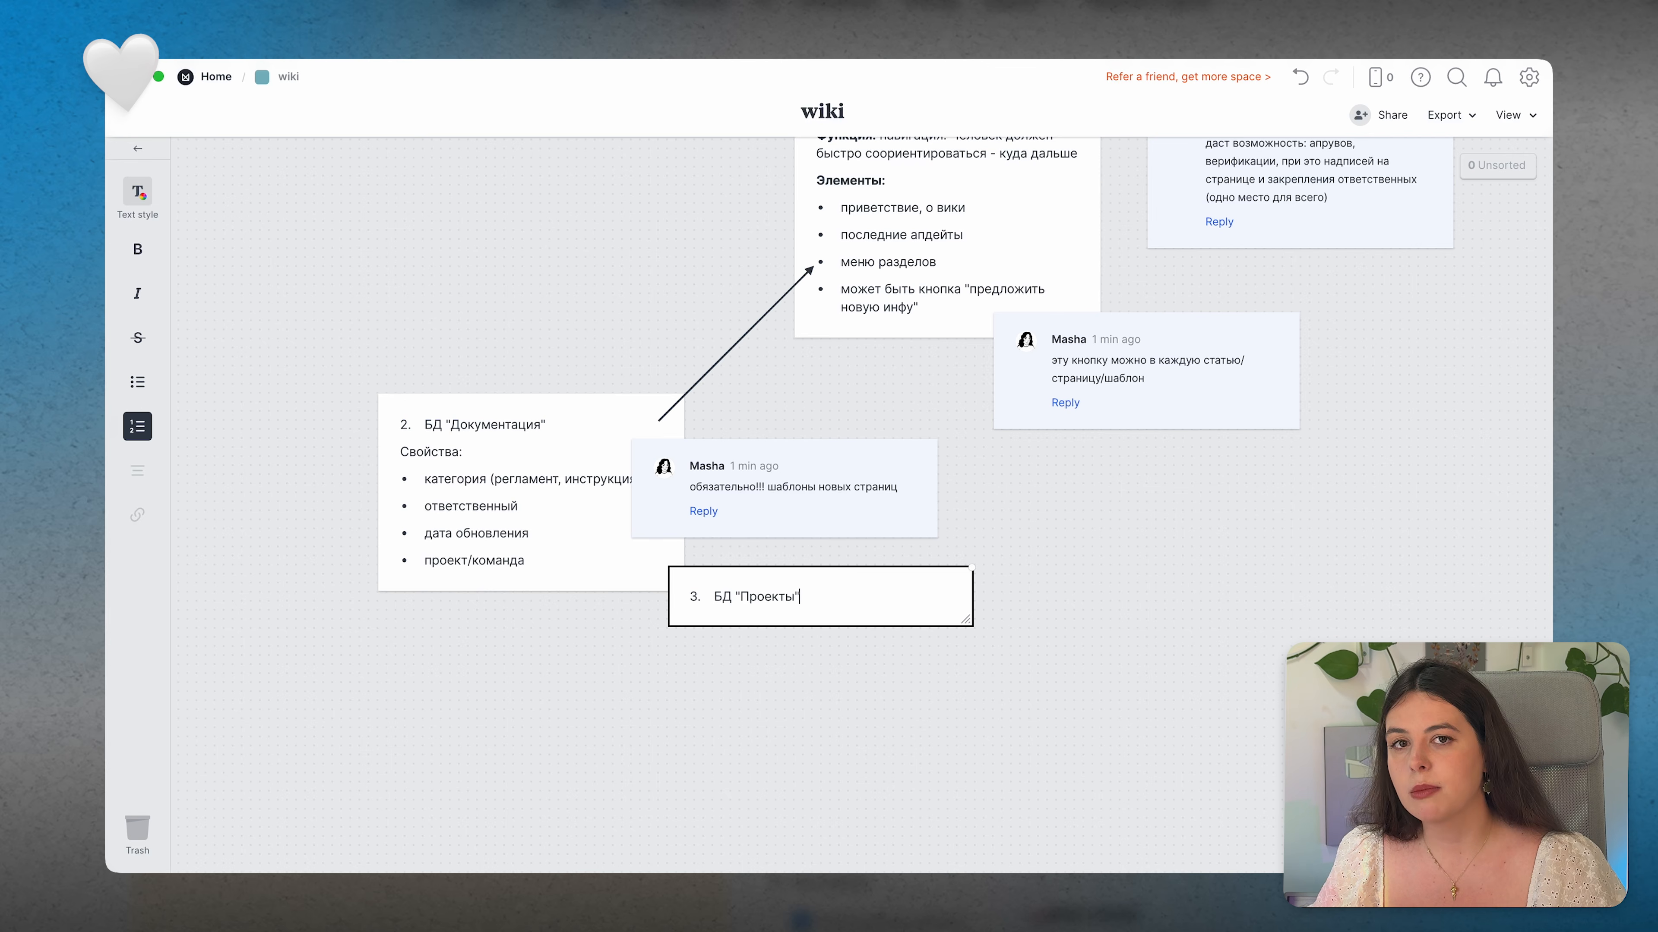
text(БД "Проекты")
Step: Add the line "Функция: есть документация посвященная отдельным проектам, хочу видеть связи" to the projects note, with "Функция:" in bold
key(Return)
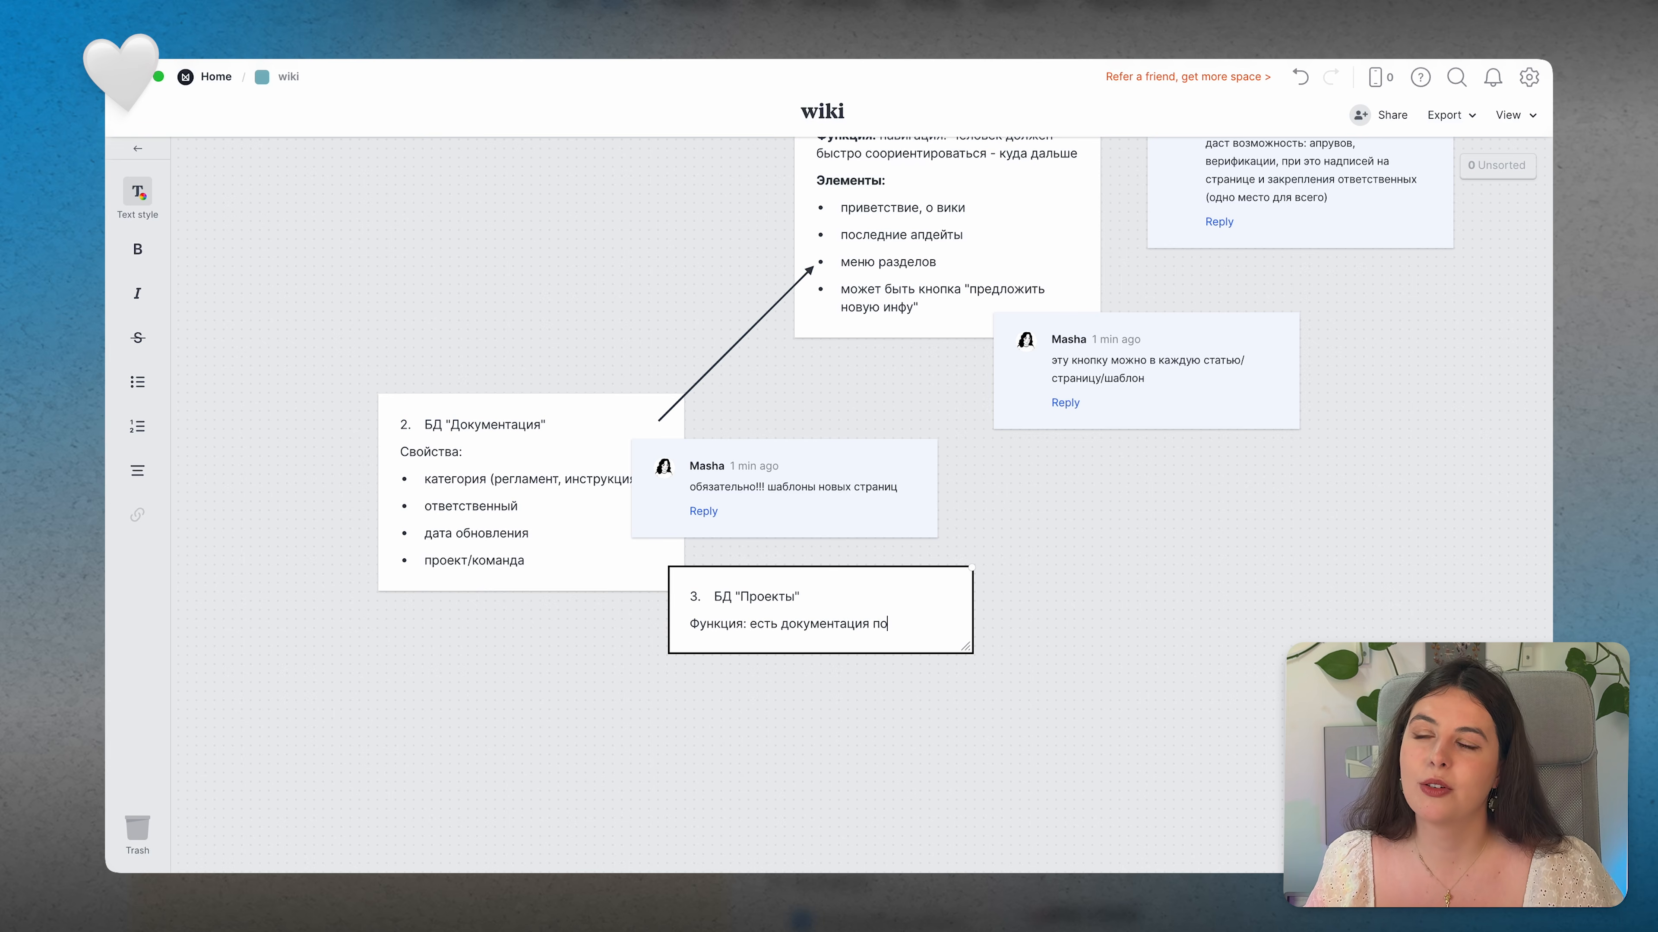
text(отдельным проект)
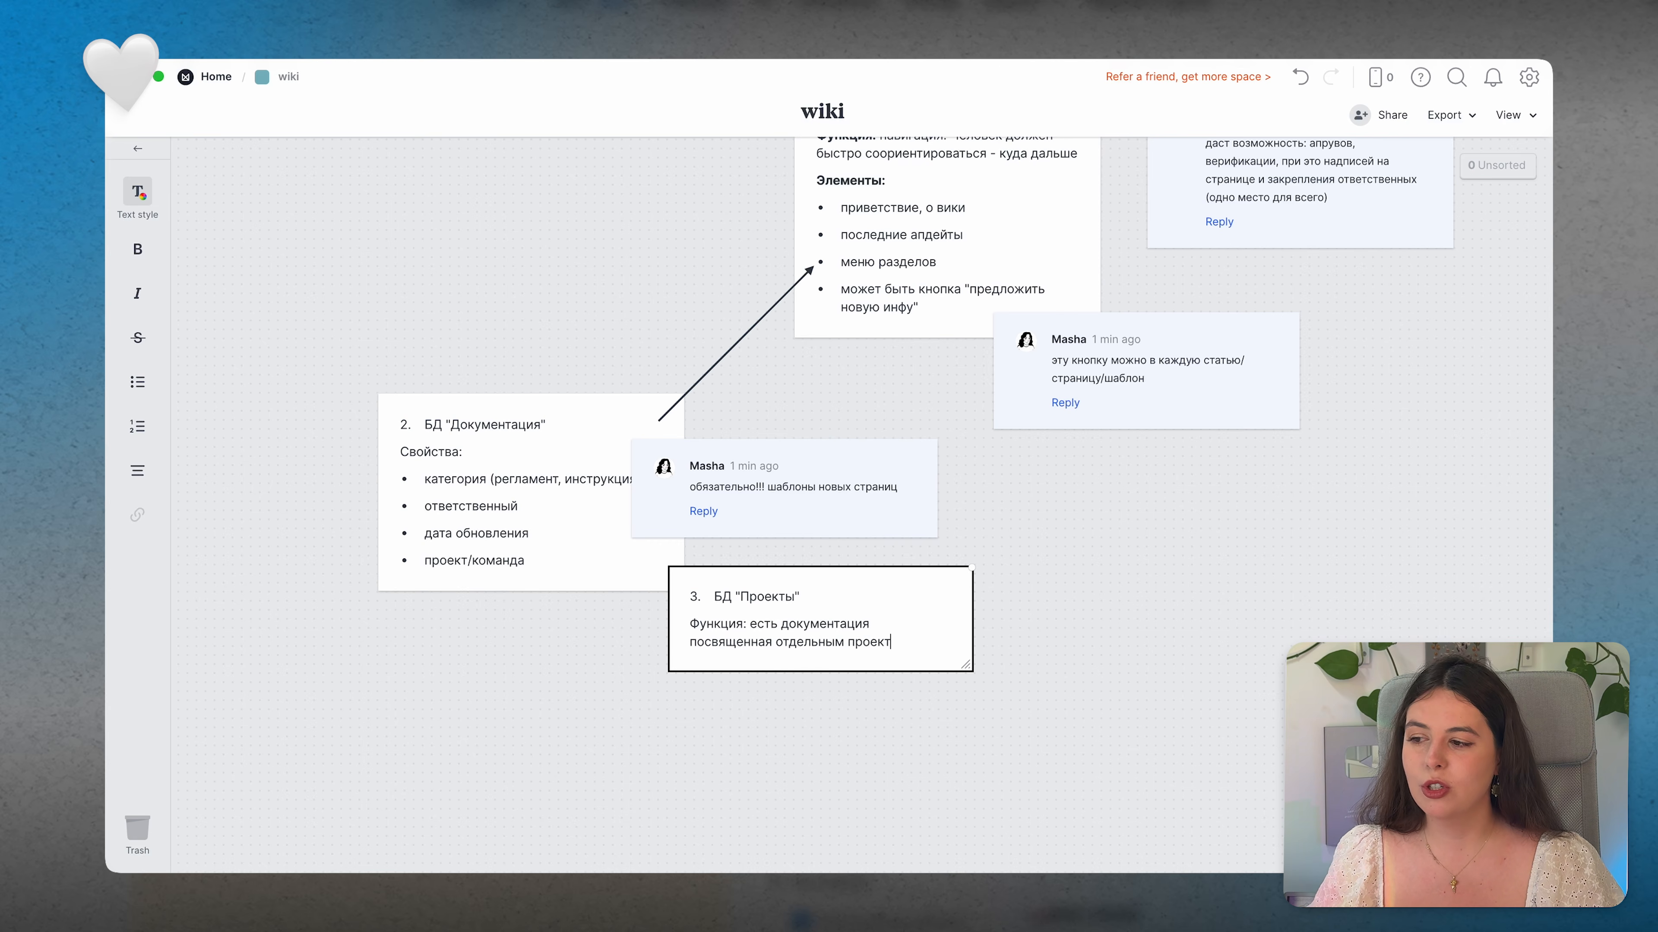
text(видеть свя)
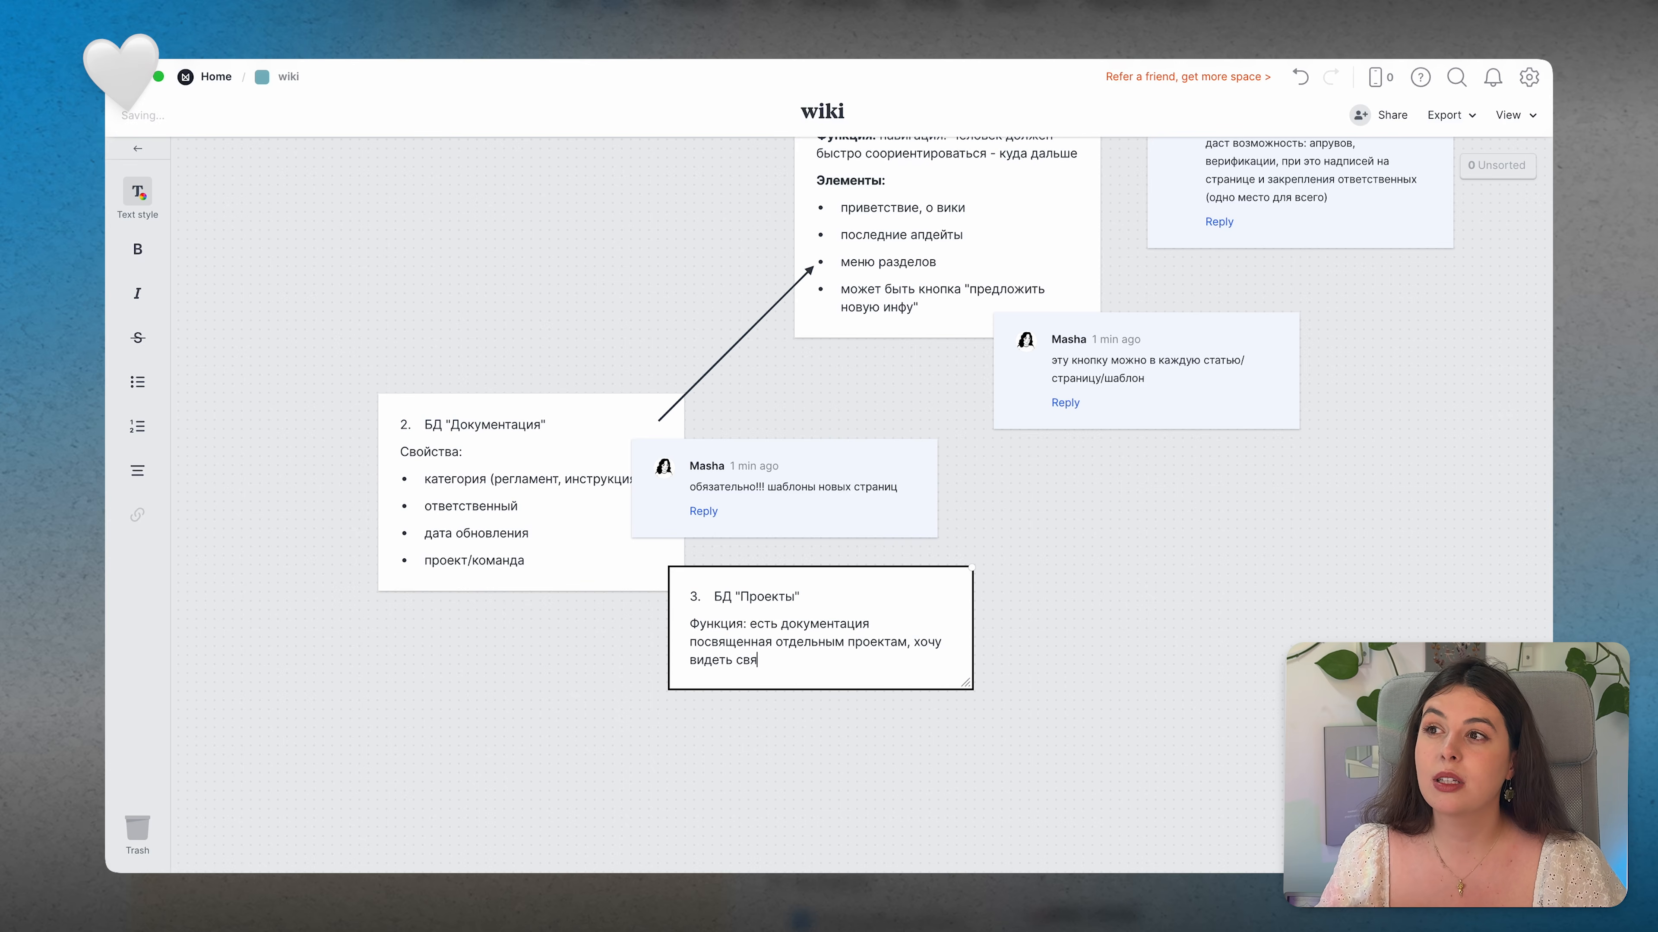
text(зи)
scroll(732, 628, down, 2)
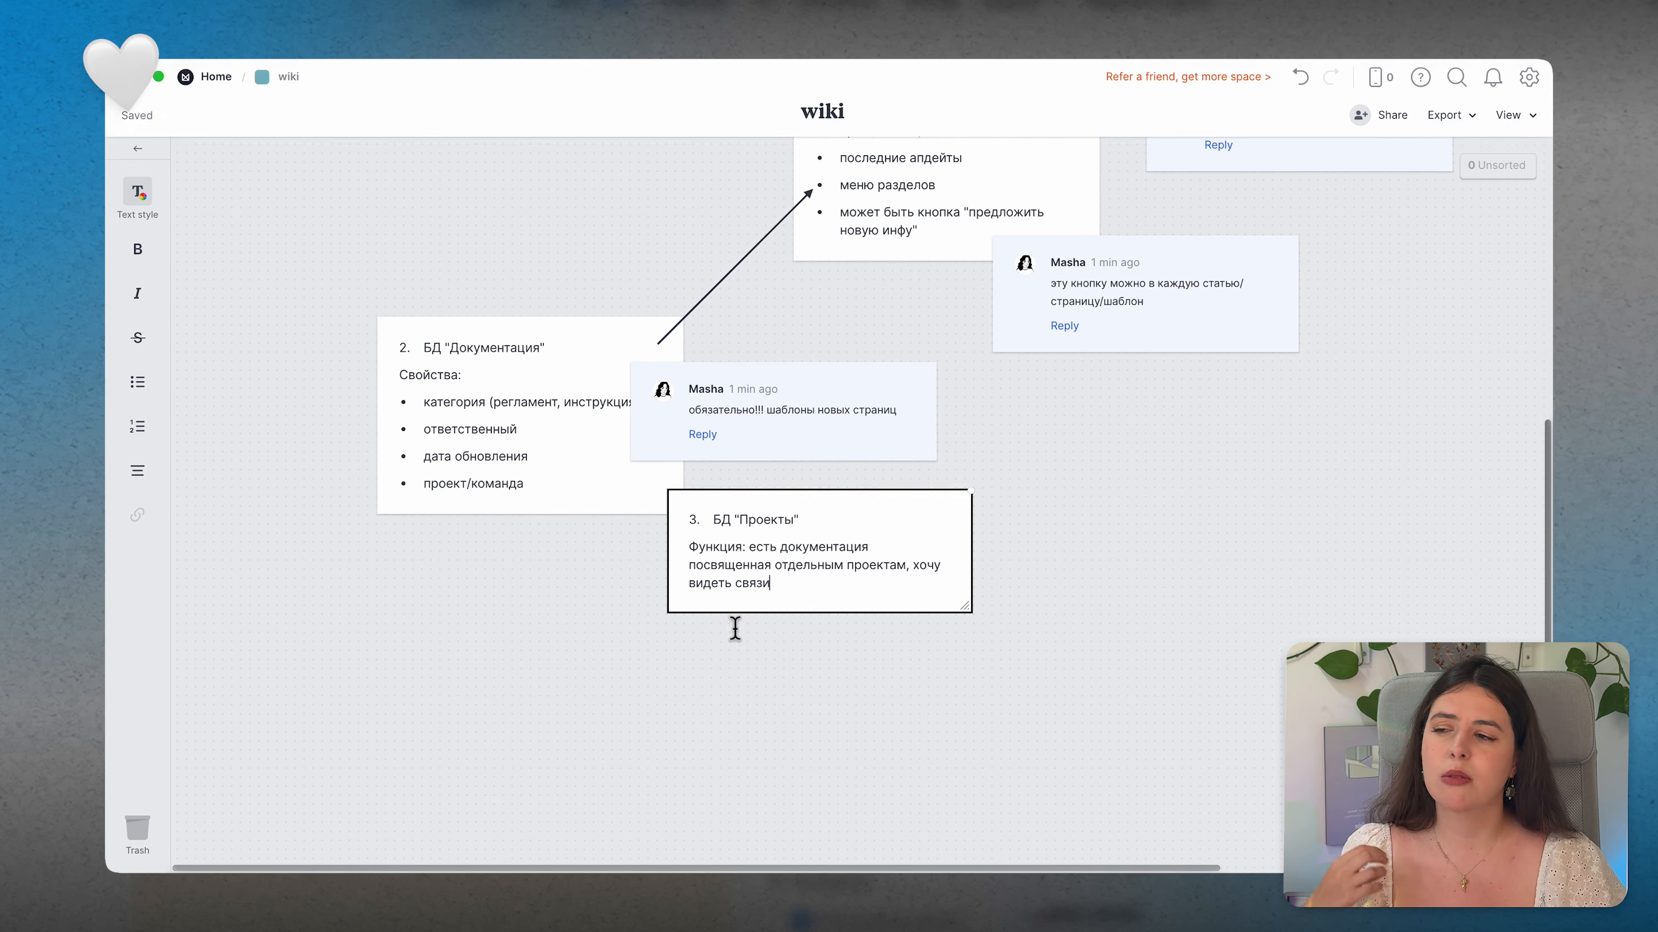
drag(750, 555, 680, 552)
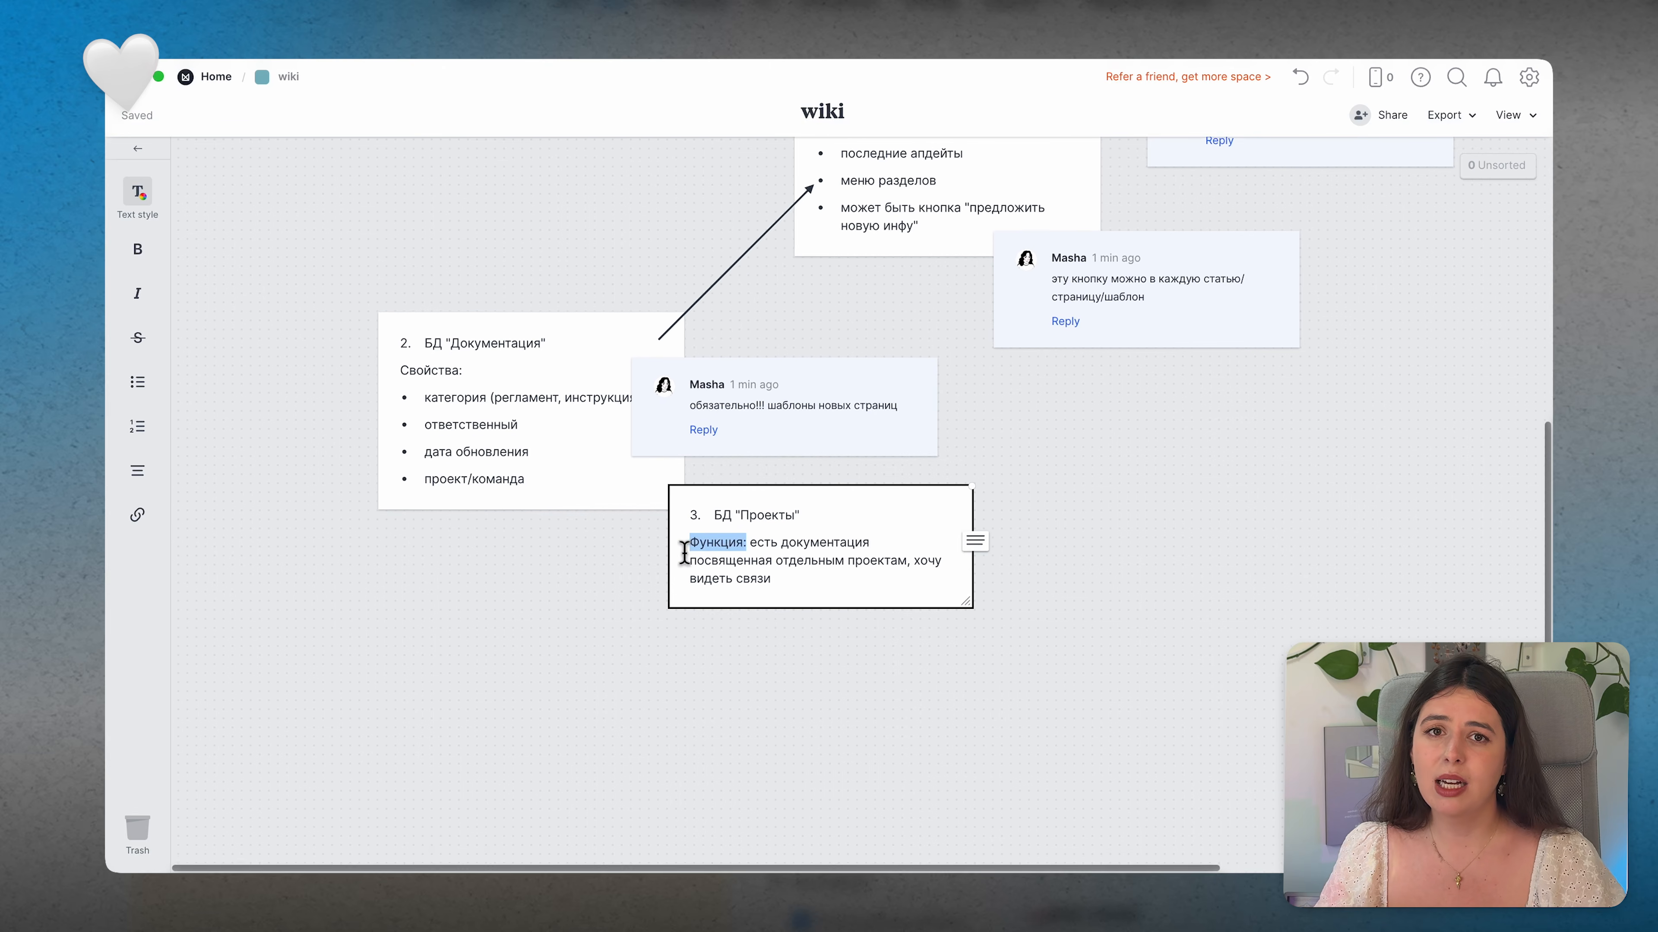
key(super+b)
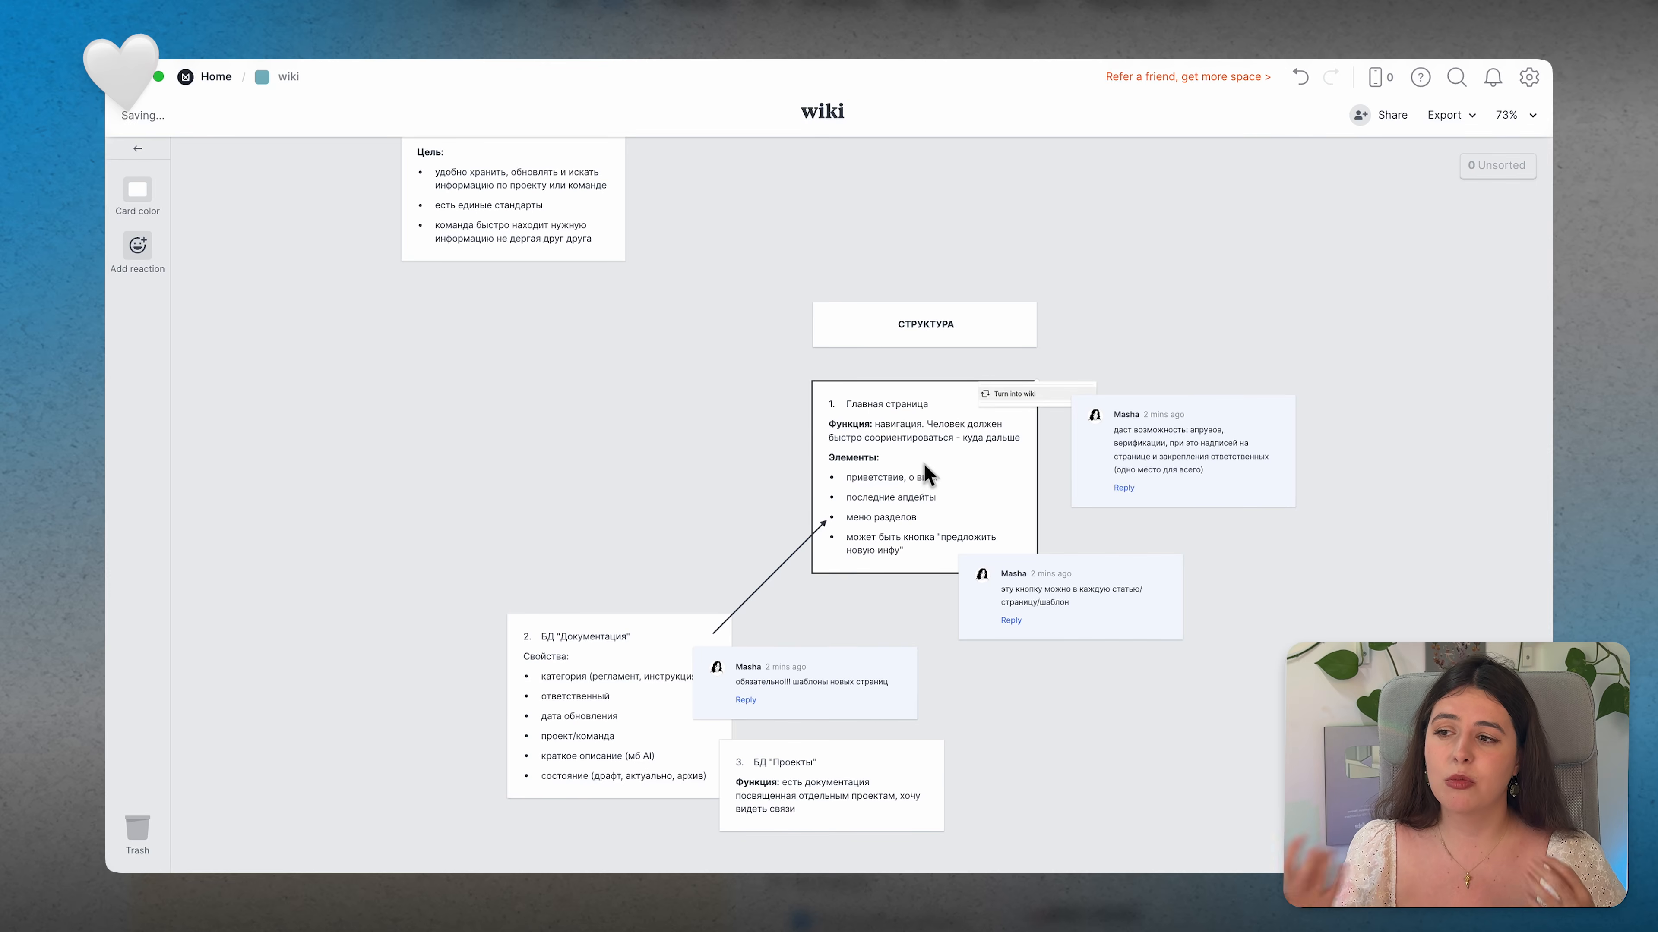
Step: Give the "Главная страница", "БД "Документация"" and "БД "Проекты"" notes the same light purple top strip
click(142, 198)
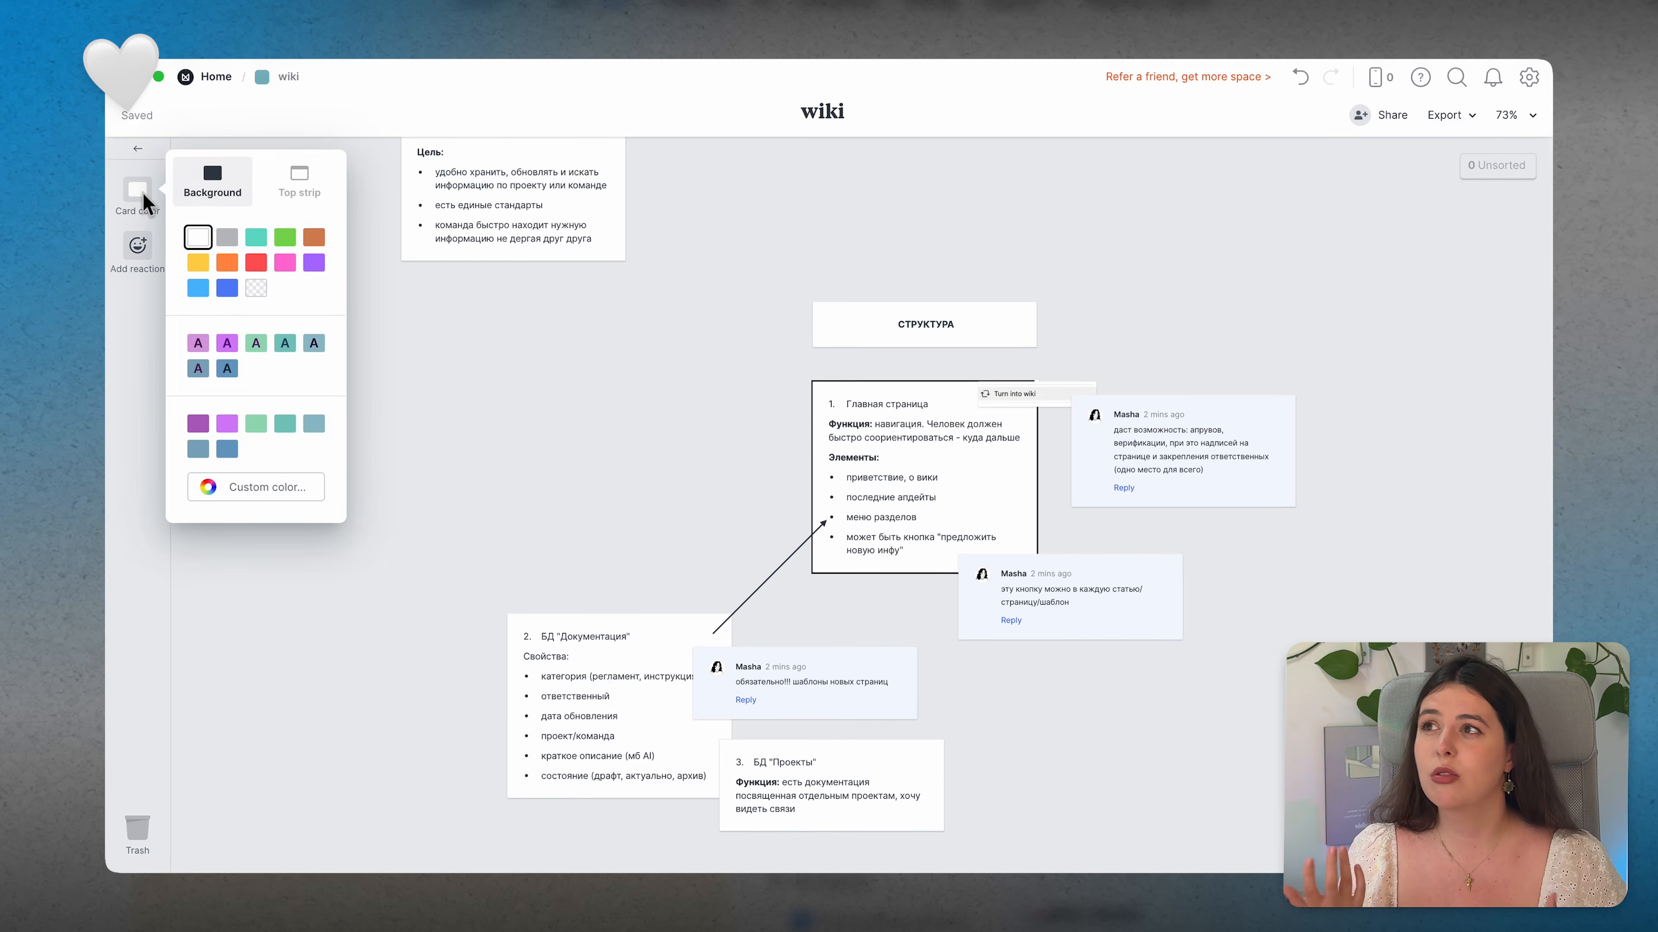
click(286, 193)
click(237, 353)
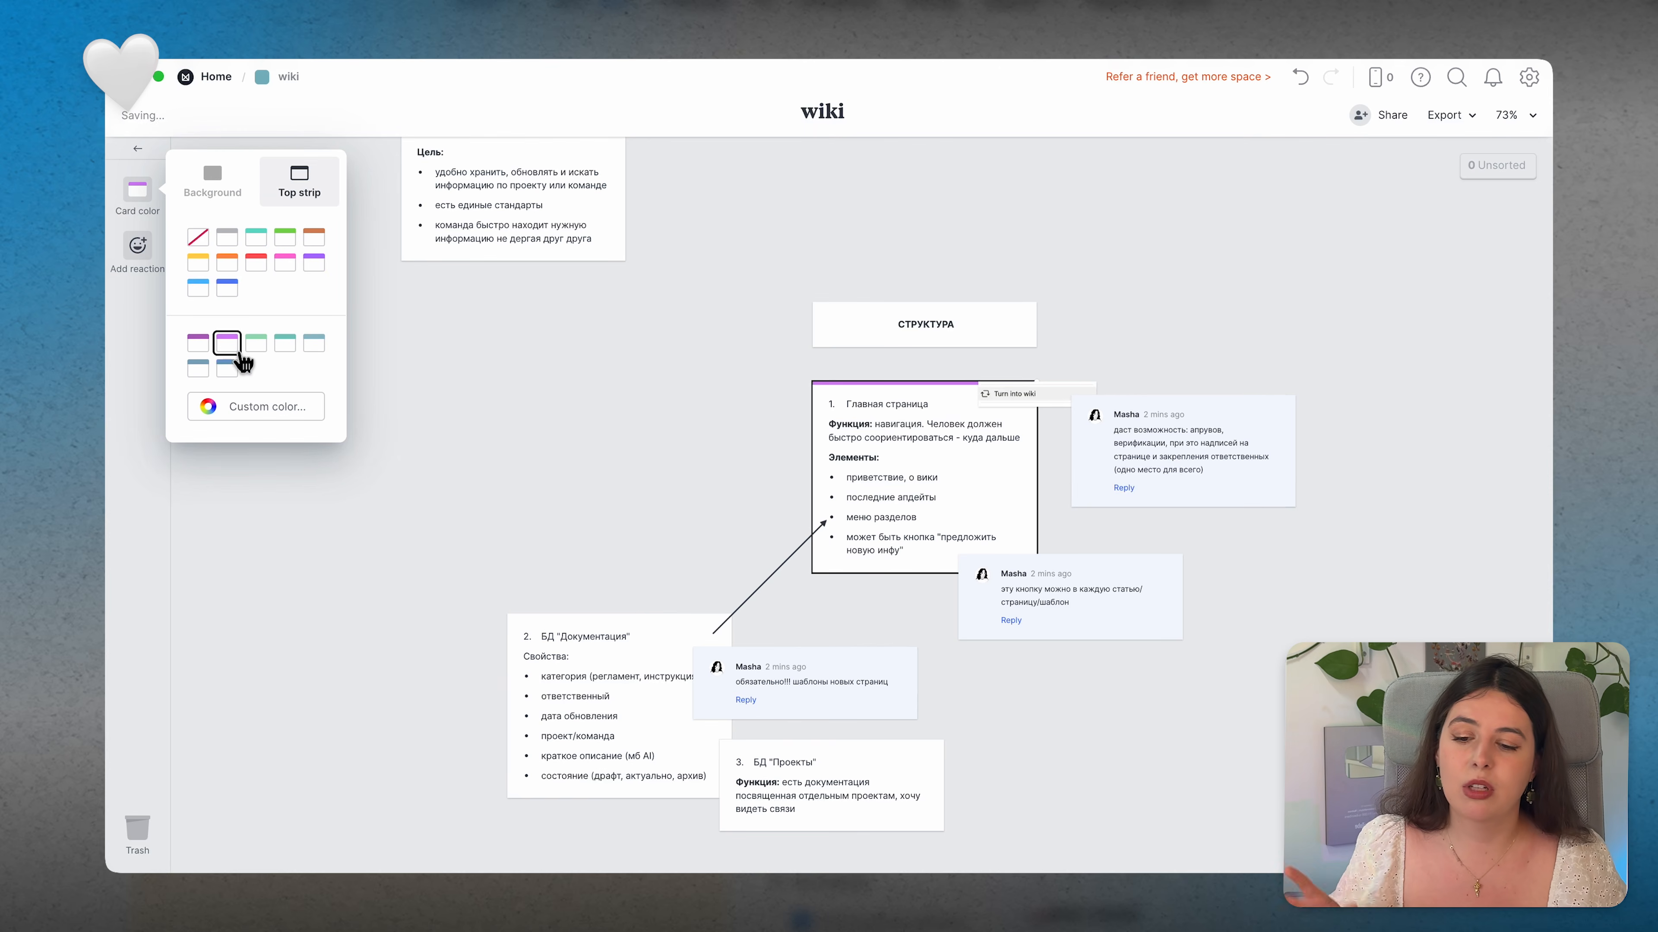
click(607, 709)
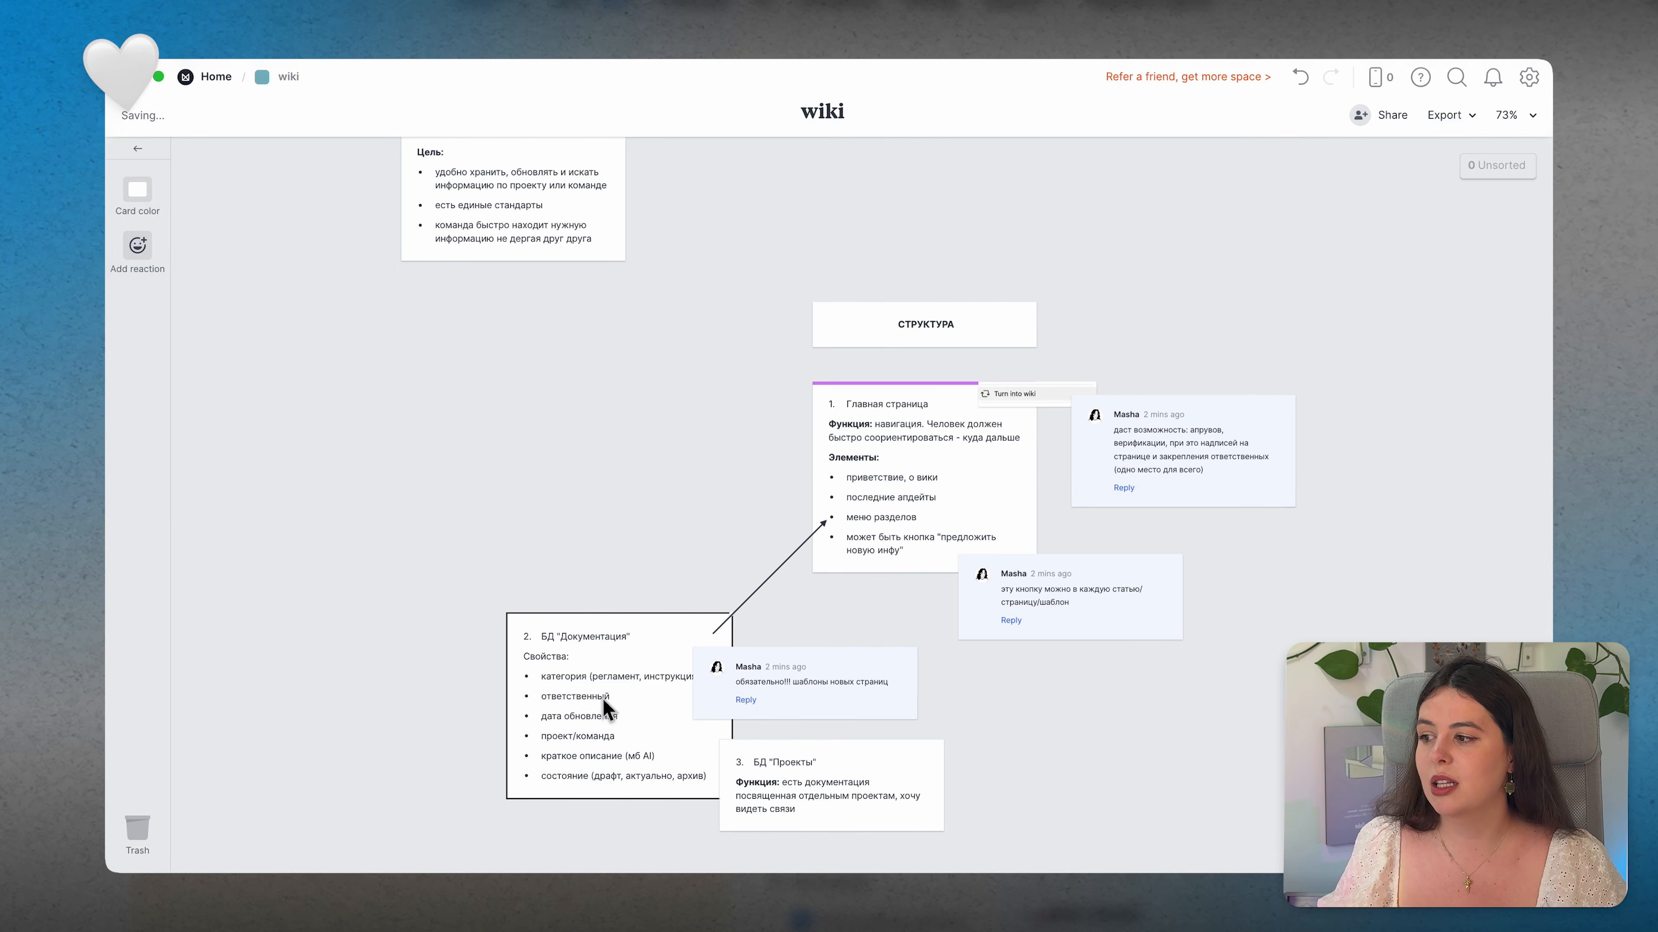
click(137, 192)
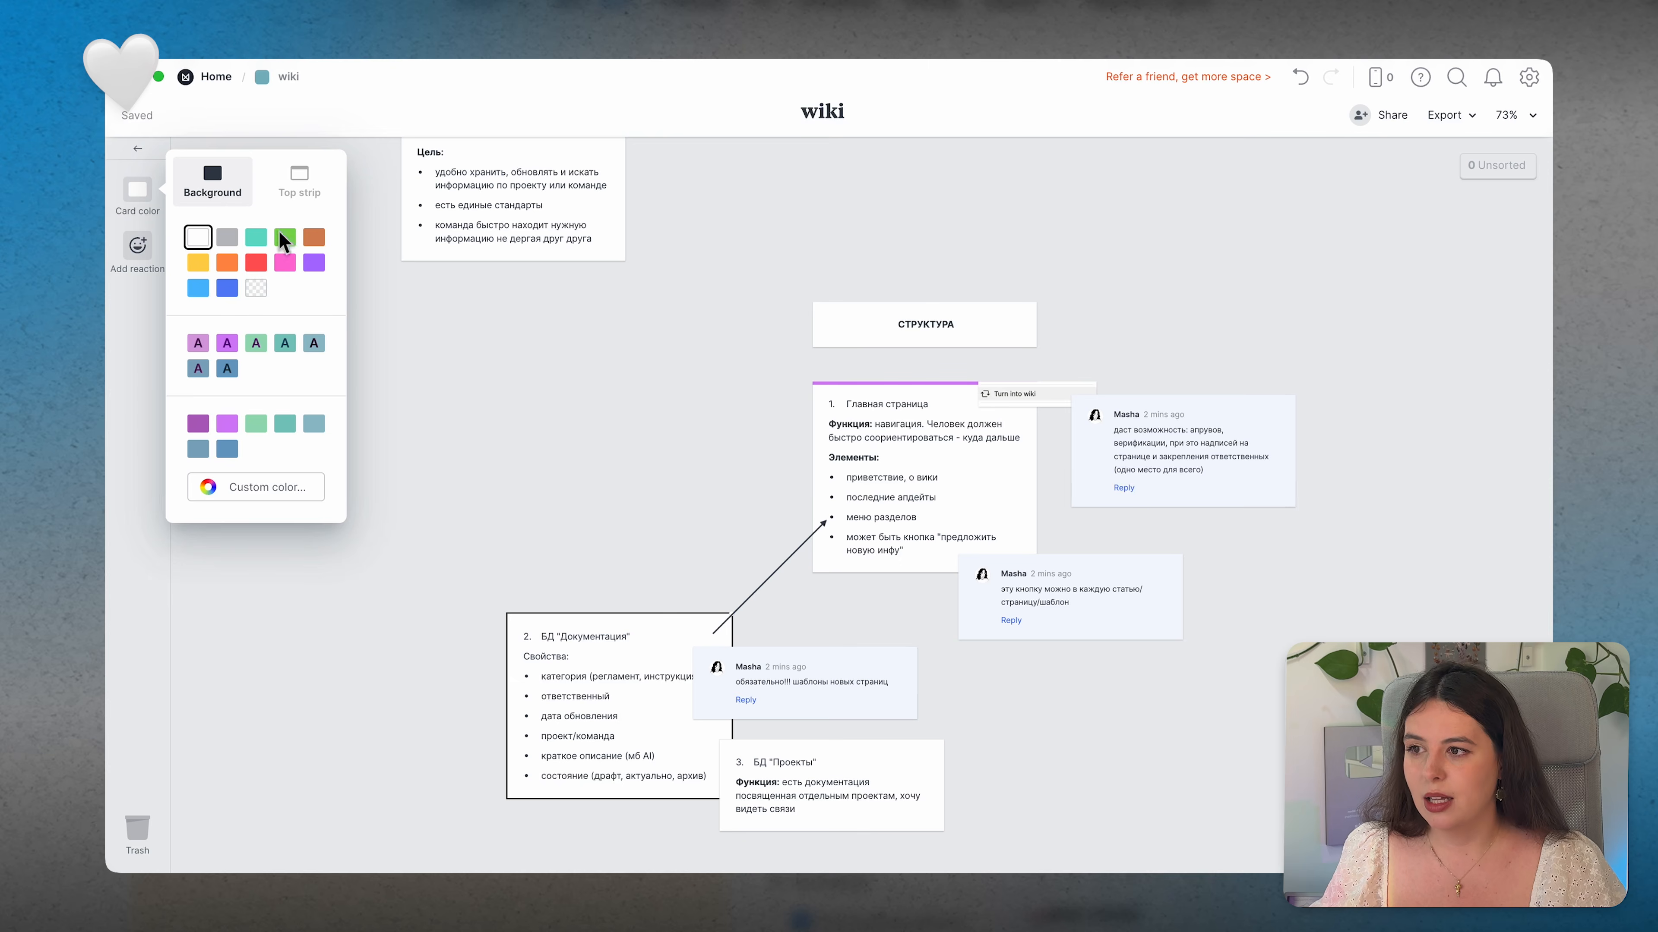
click(293, 186)
click(222, 344)
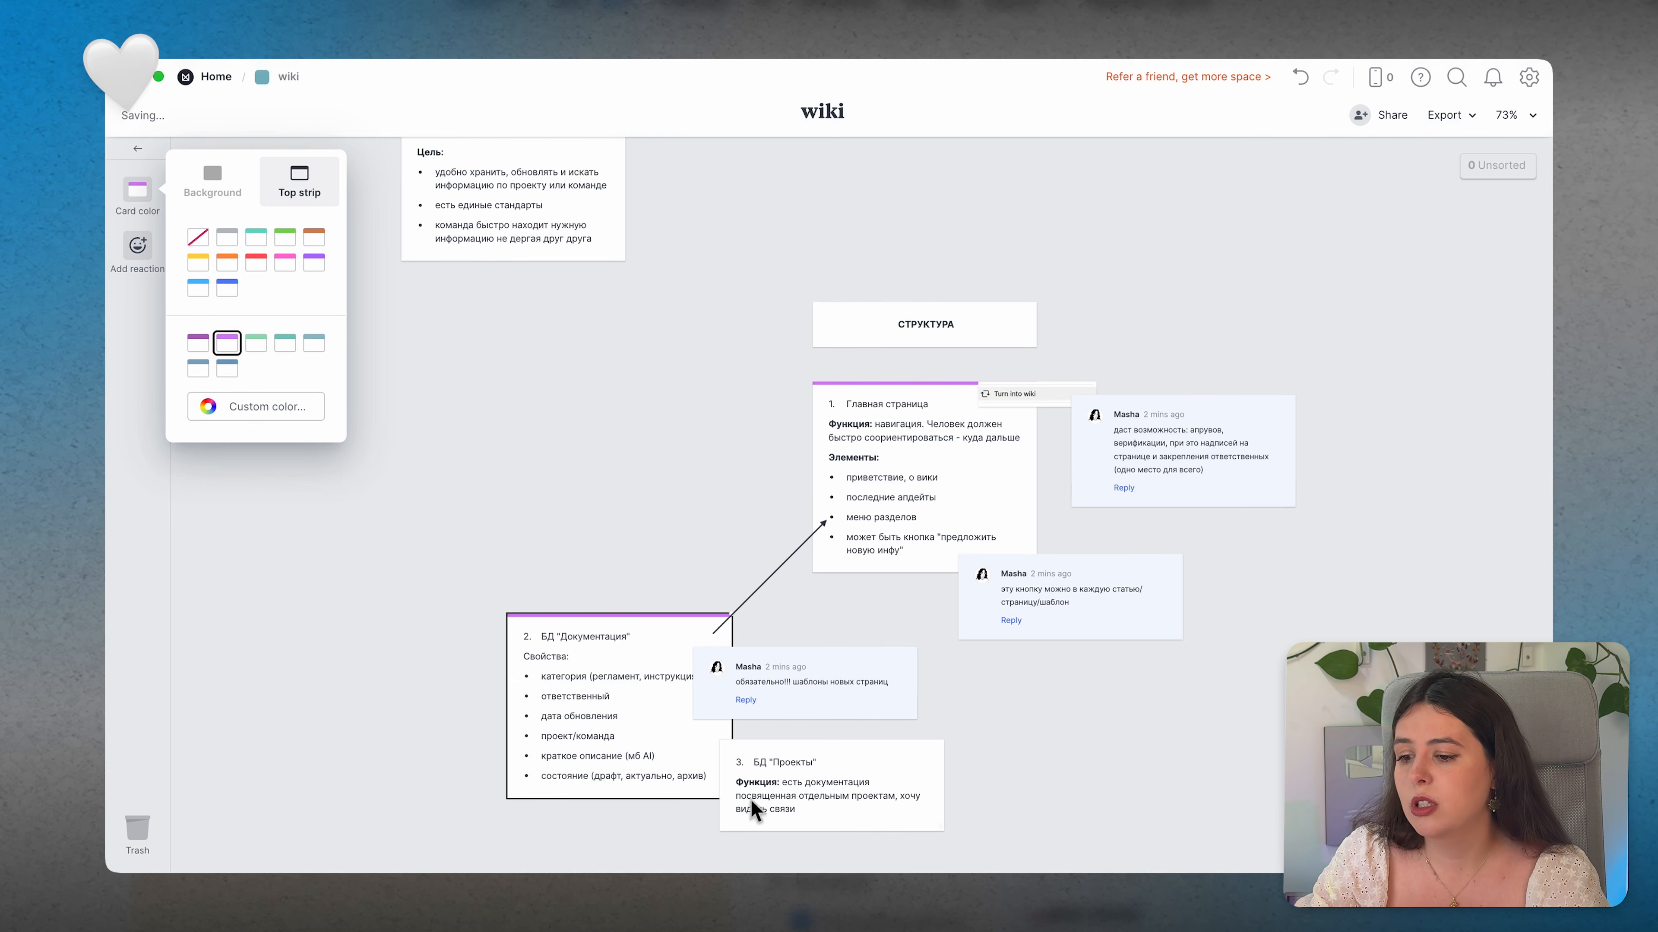
click(855, 799)
click(138, 191)
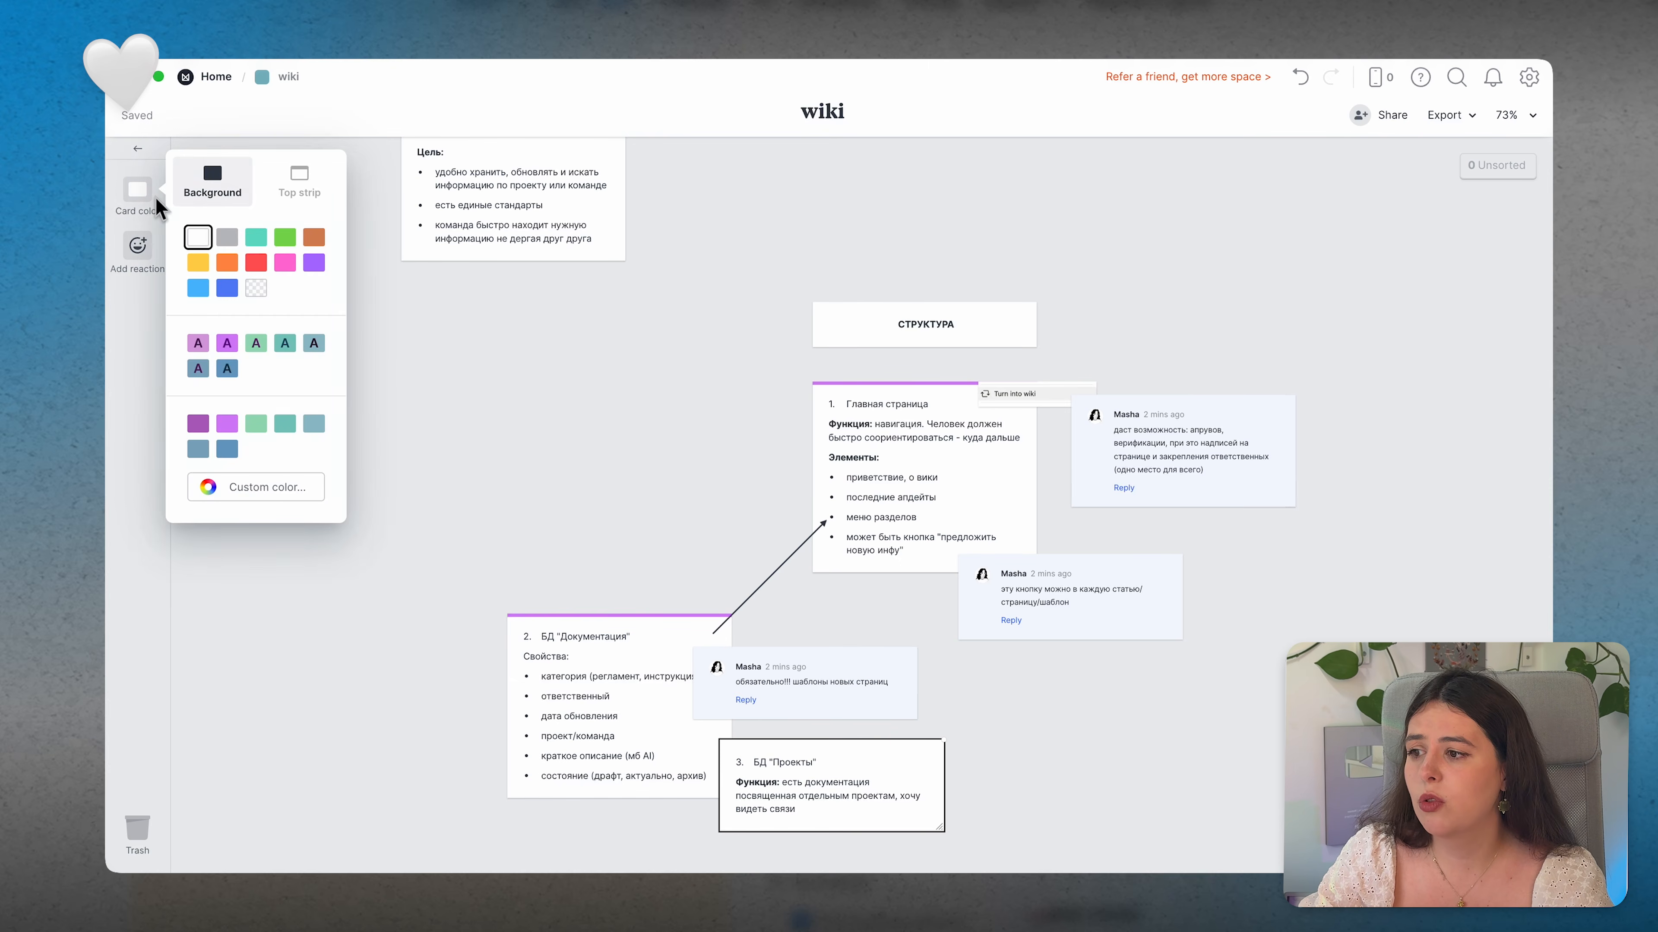
click(300, 189)
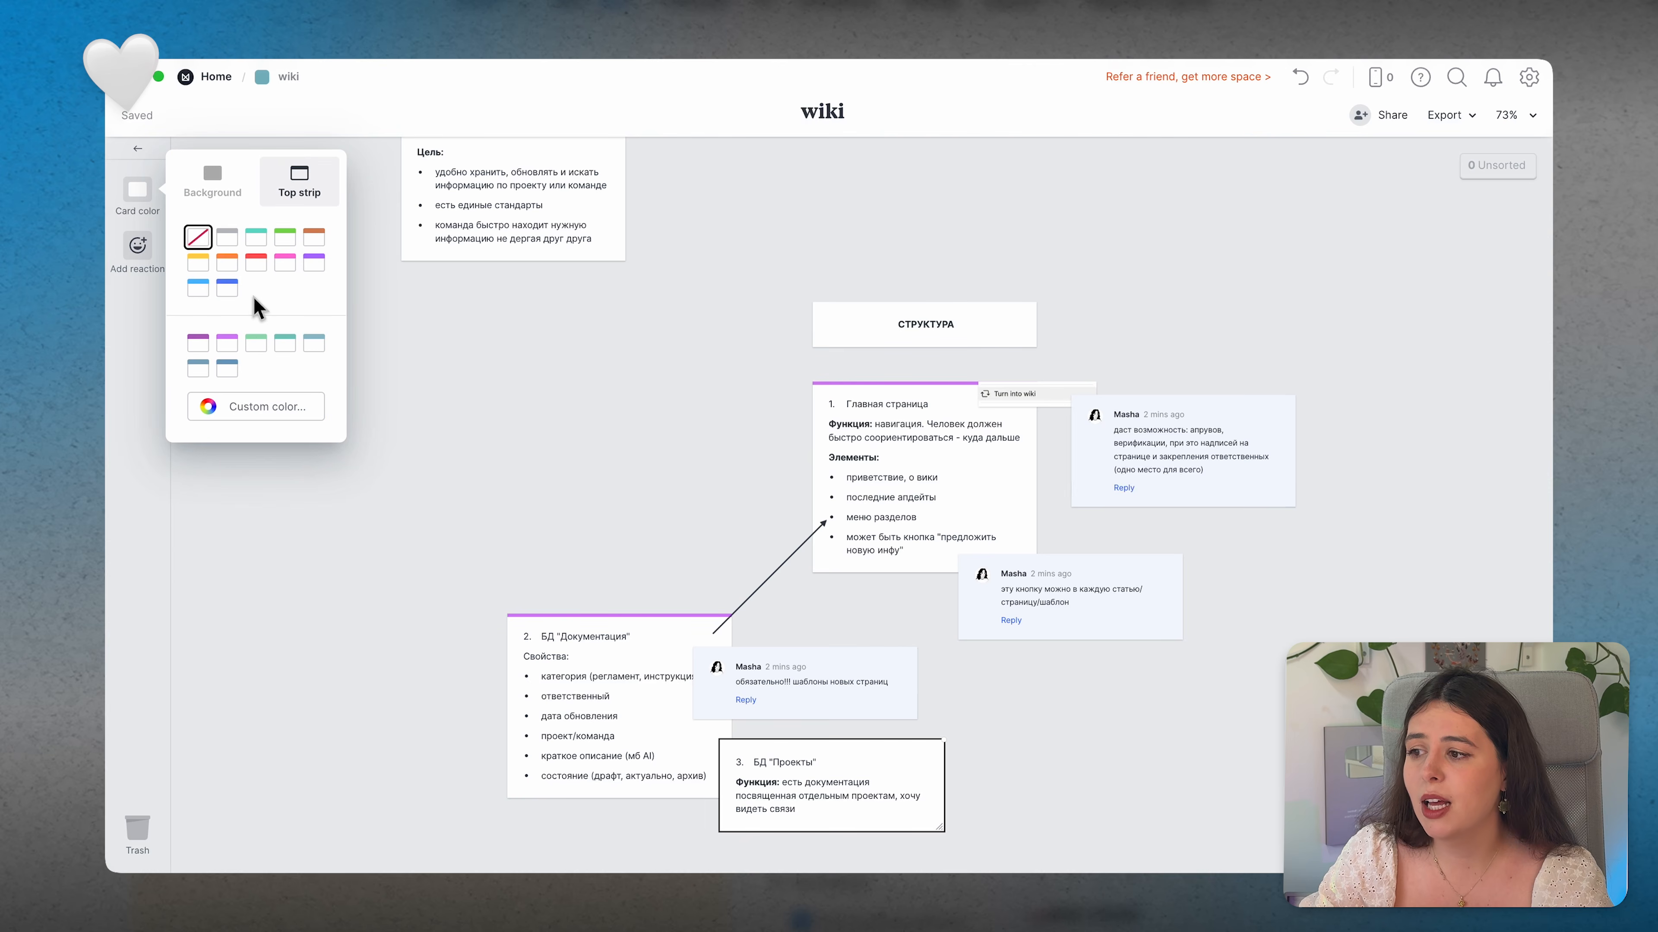
click(227, 343)
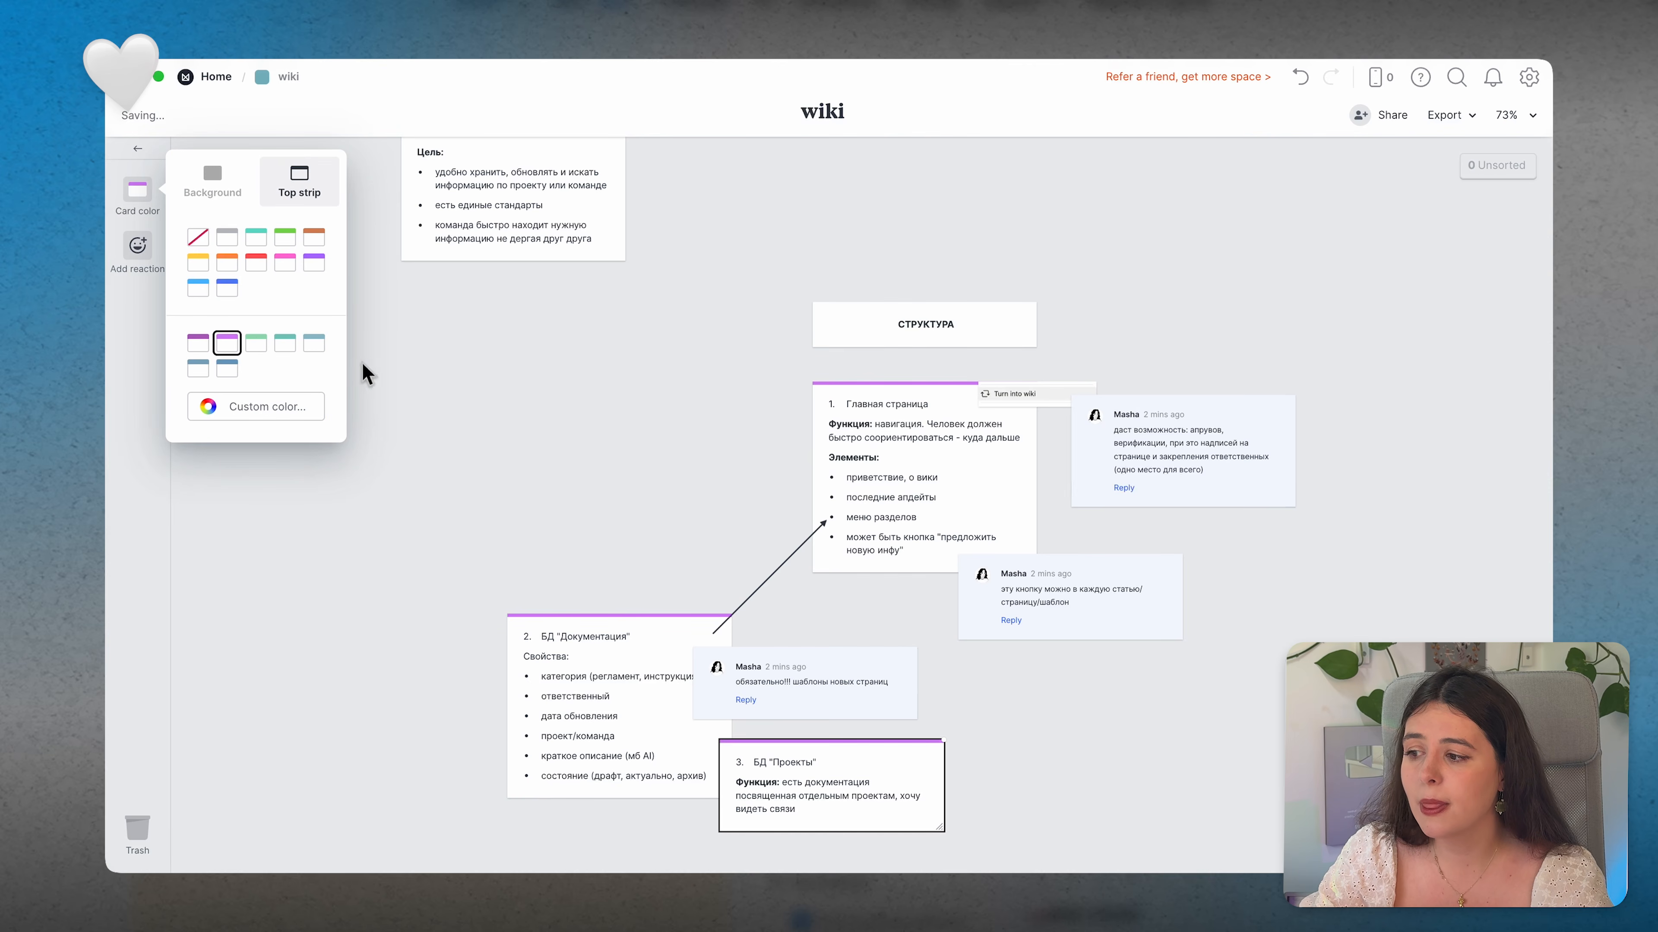
Step: Move the "Цель" note down so it sits level with the "СТРУКТУРА" heading card
click(566, 414)
drag(532, 238, 527, 364)
click(601, 526)
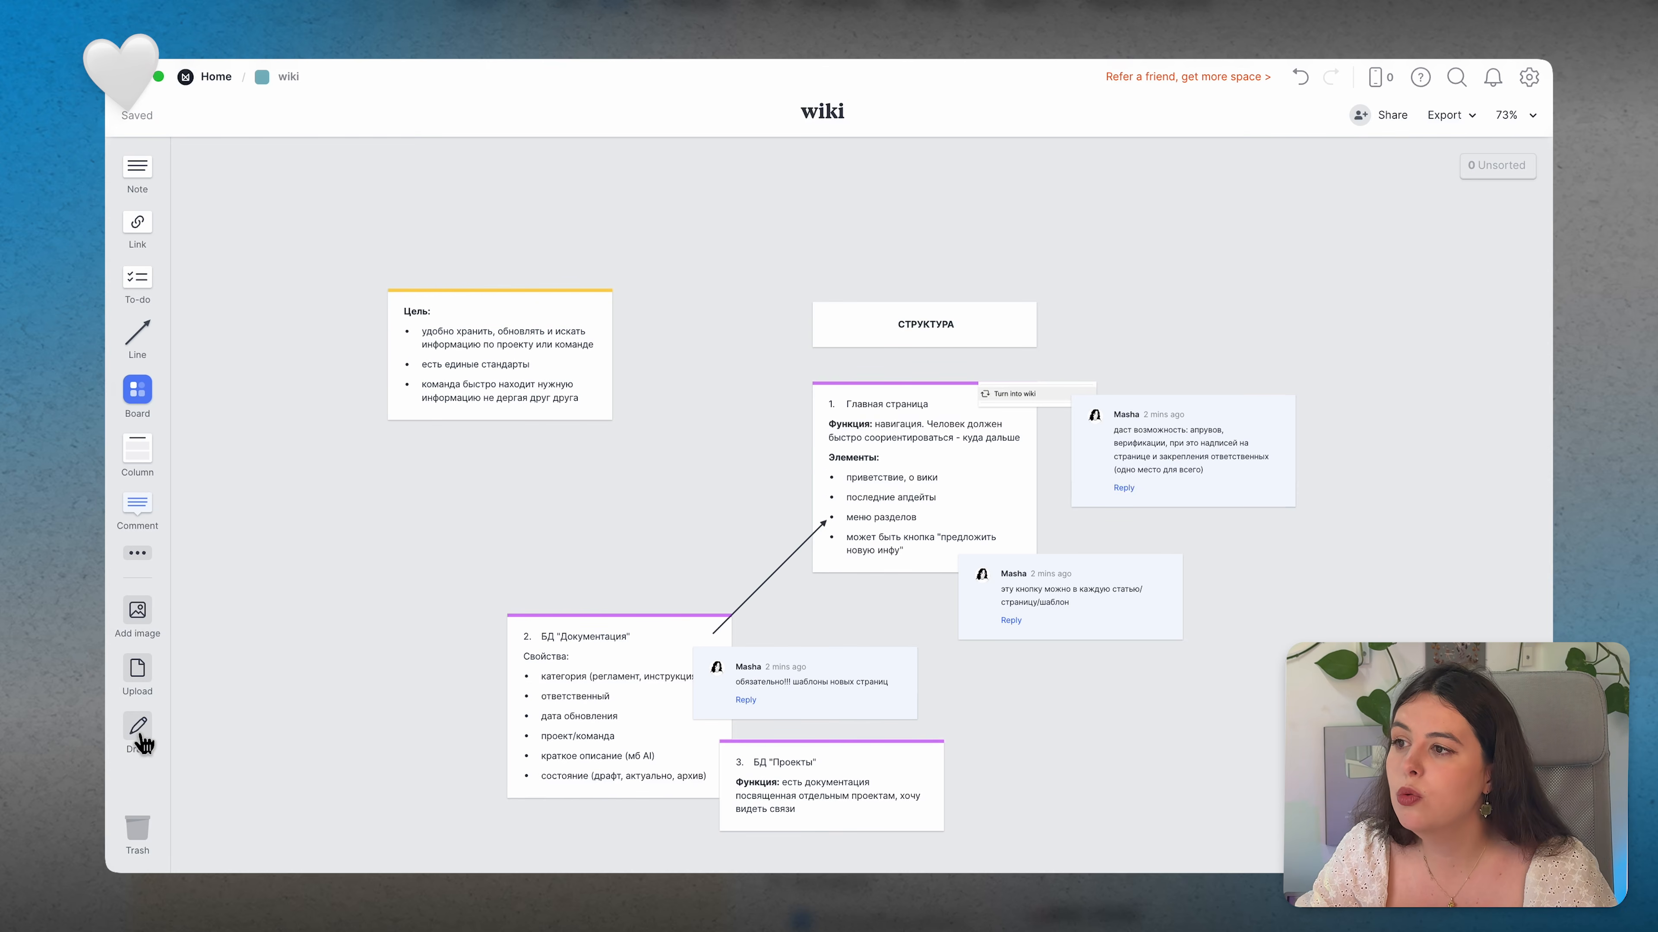
Step: Draw and save a large freehand loop around all the structure notes and comments, starting and ending at the "Цель" note
click(138, 728)
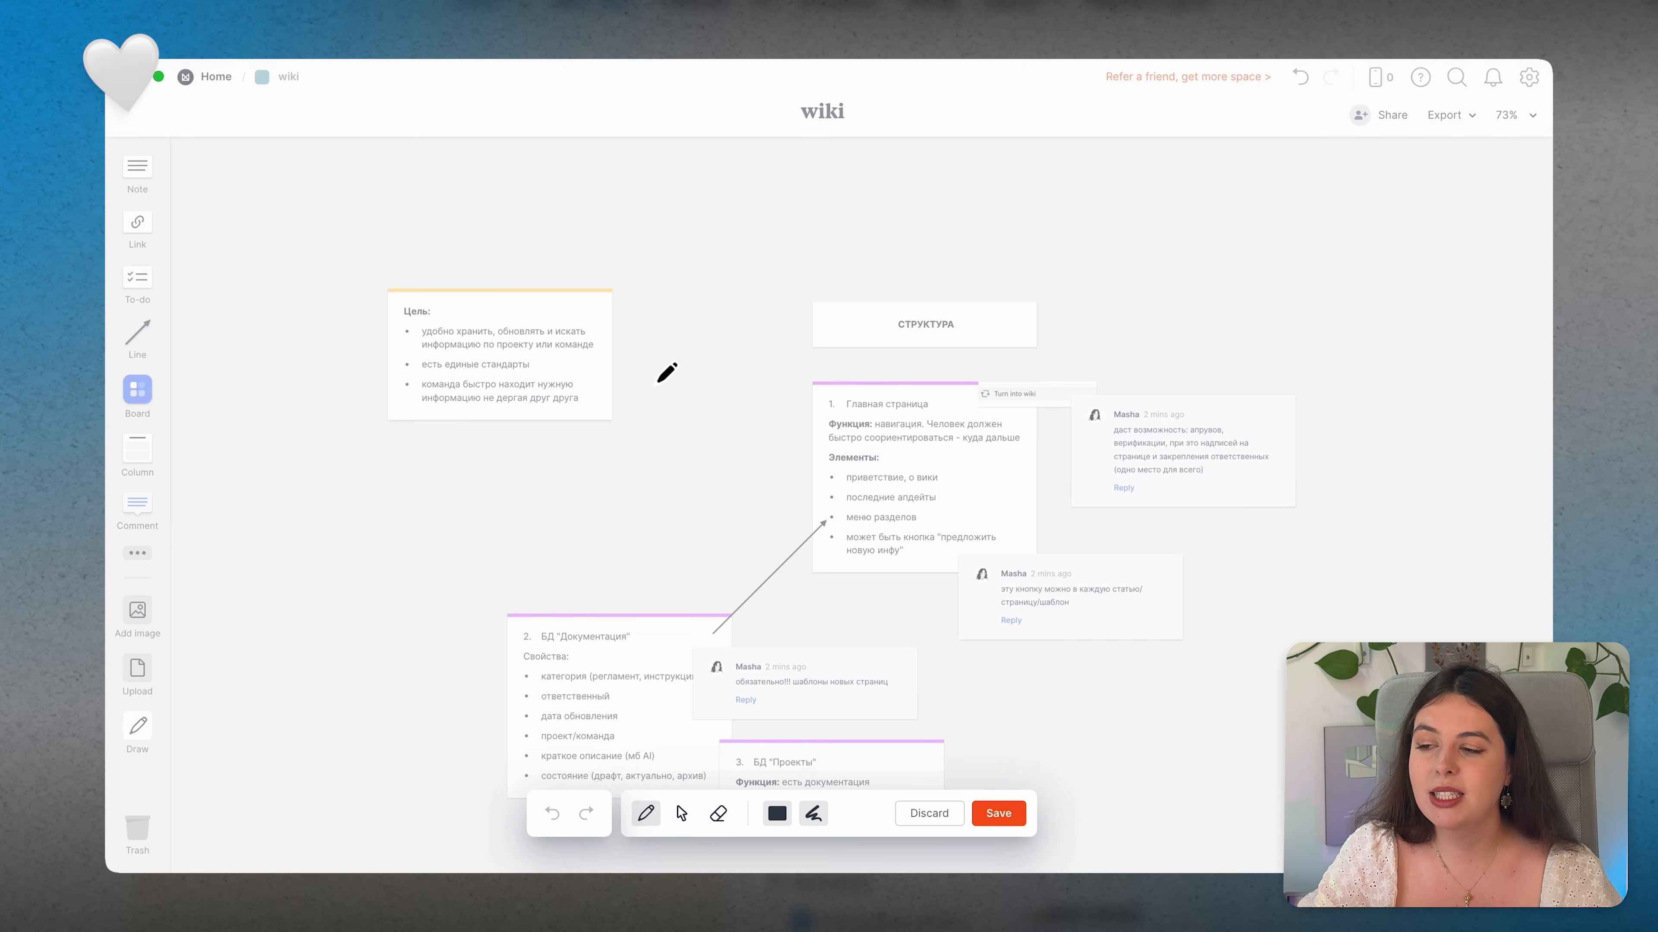
mouse_move(631, 330)
mouse_down()
mouse_move(707, 281)
mouse_move(1051, 241)
mouse_move(1294, 315)
mouse_move(1422, 612)
mouse_move(1371, 751)
mouse_move(1136, 872)
mouse_move(740, 855)
mouse_move(543, 818)
mouse_move(441, 728)
mouse_move(527, 436)
mouse_up()
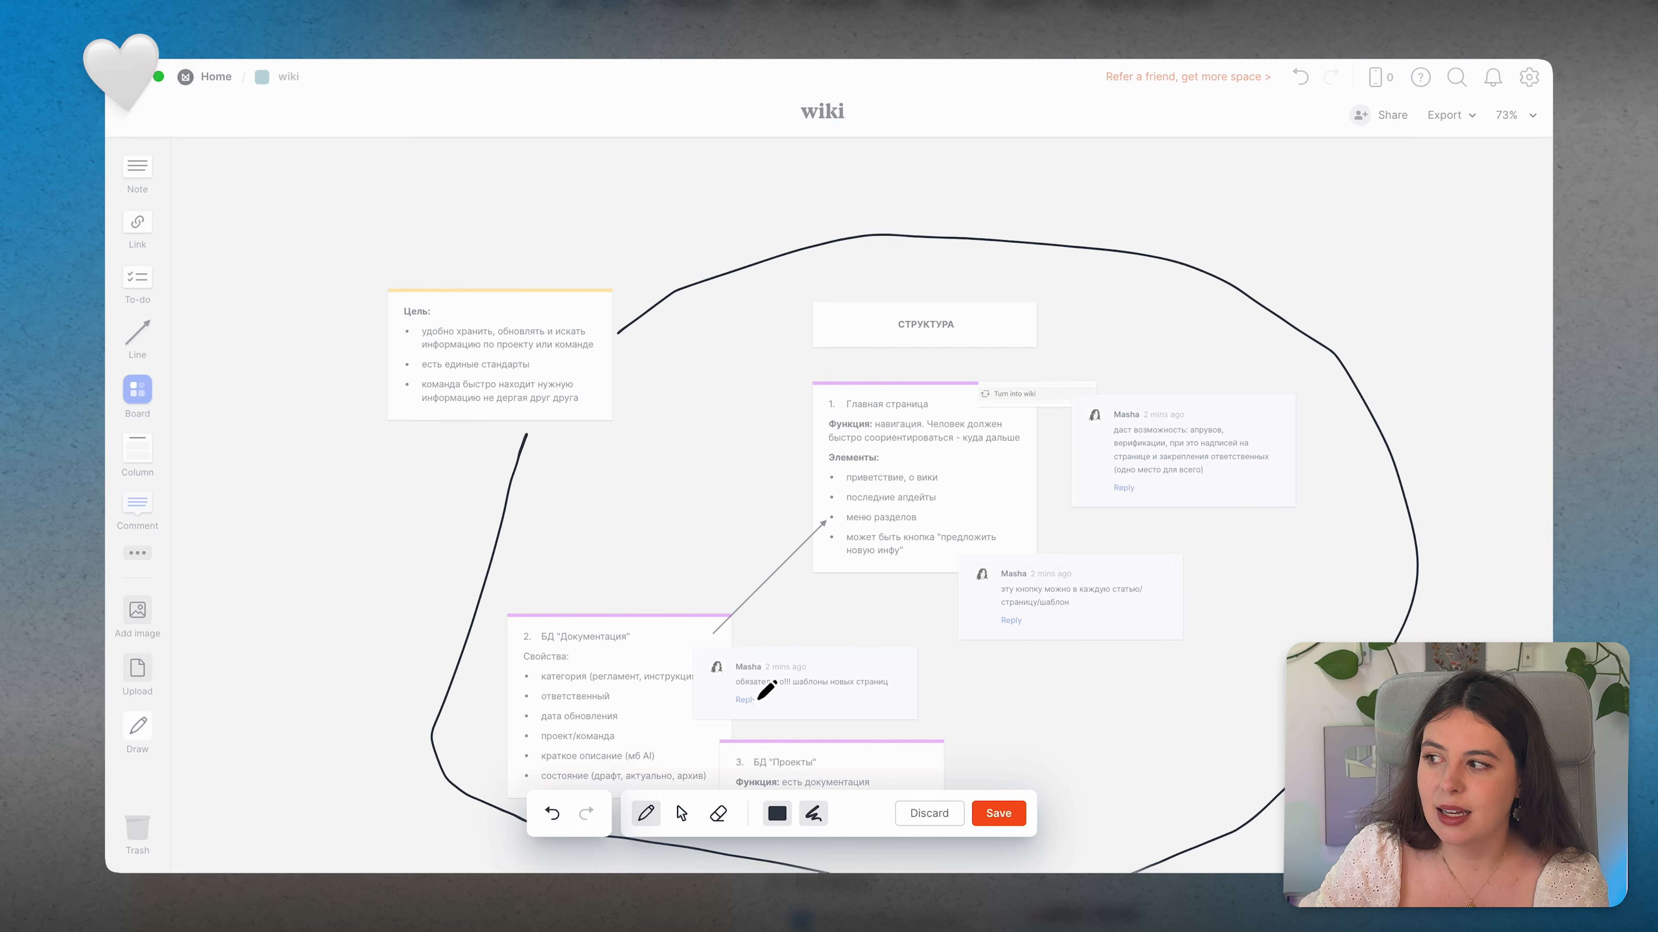
click(998, 813)
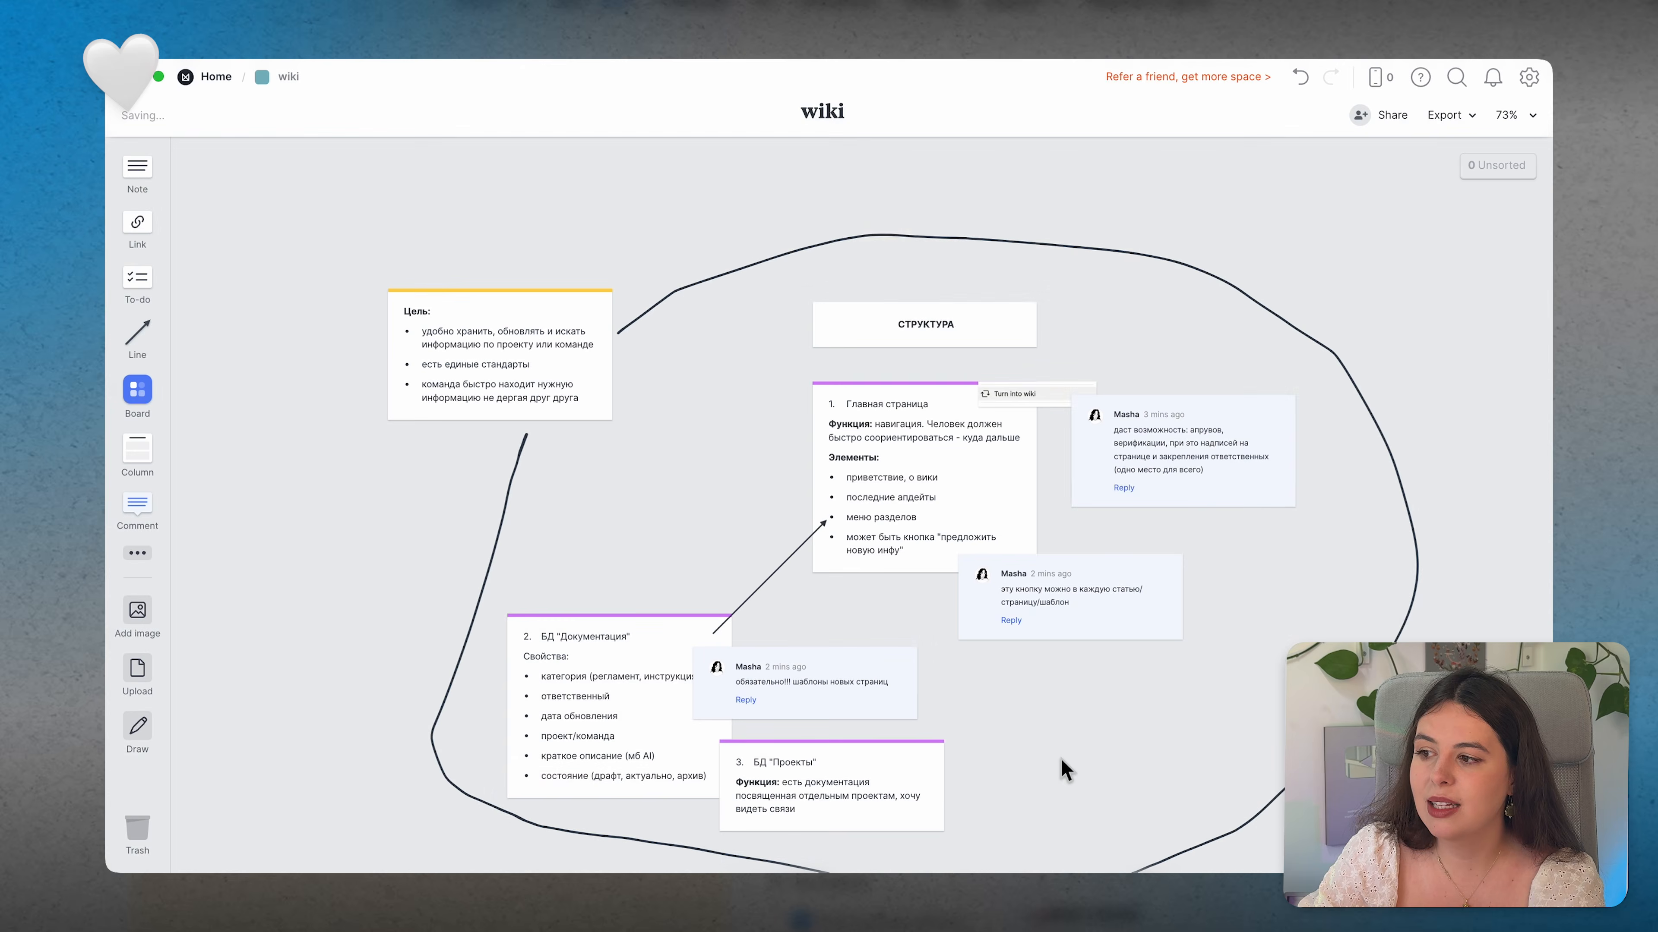
scroll(1061, 758, down, 2)
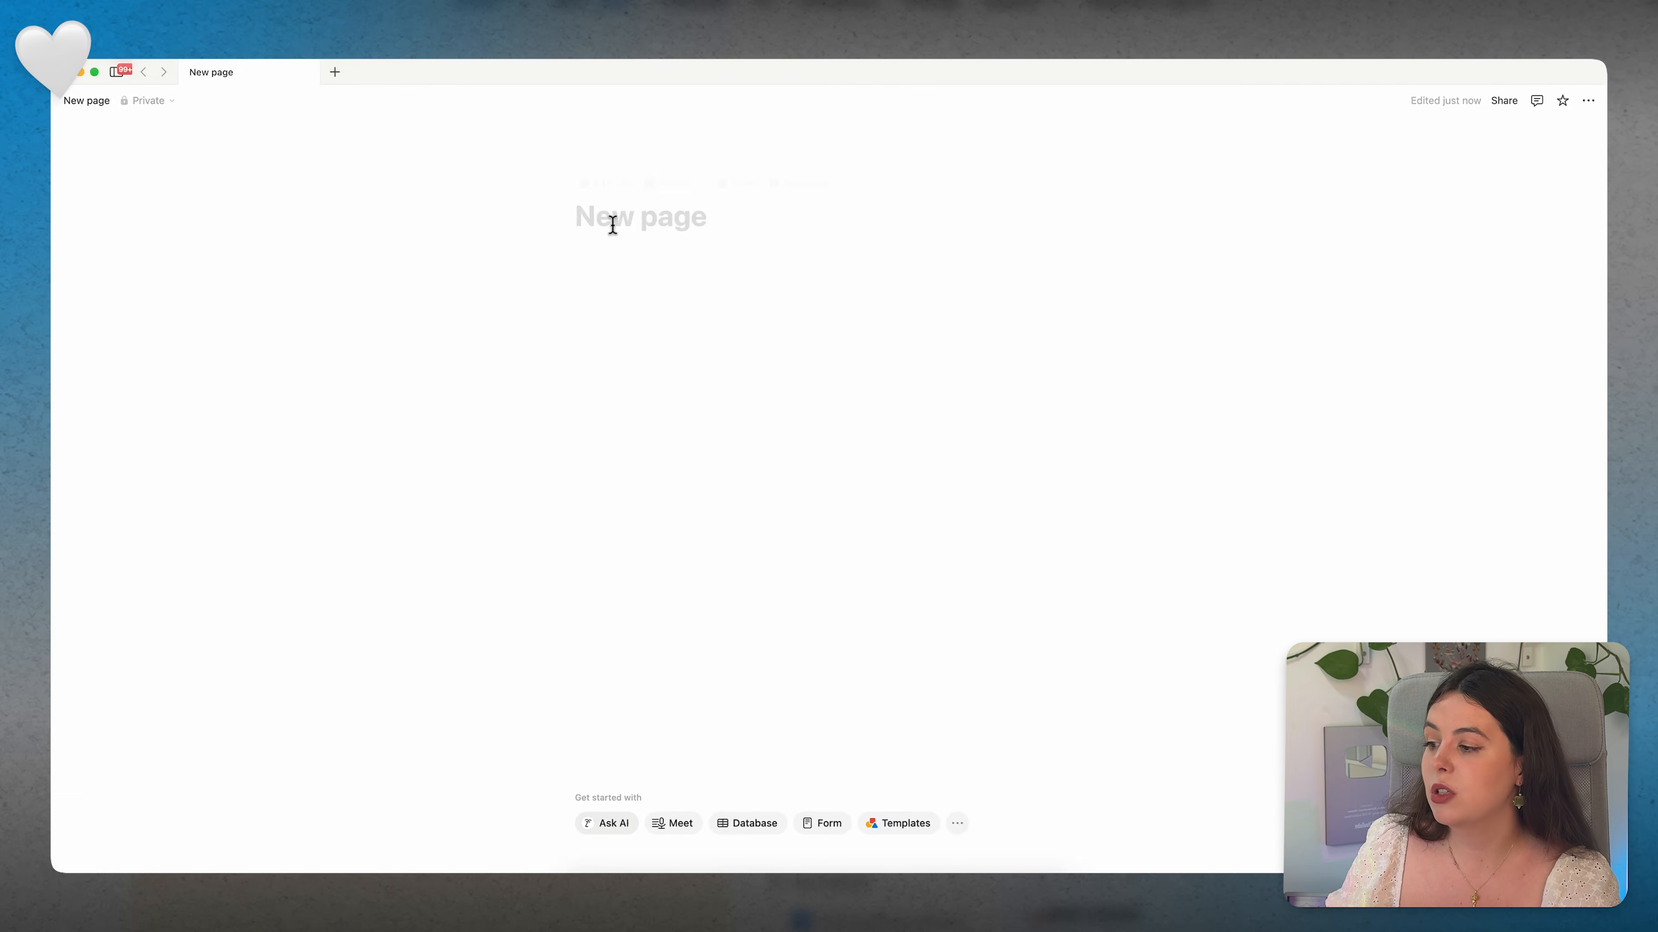
Step: Switch to the new blank page in Notion and title it "Wiki"
click(574, 238)
text(Ц)
key(BackSpace)
text(Цшл)
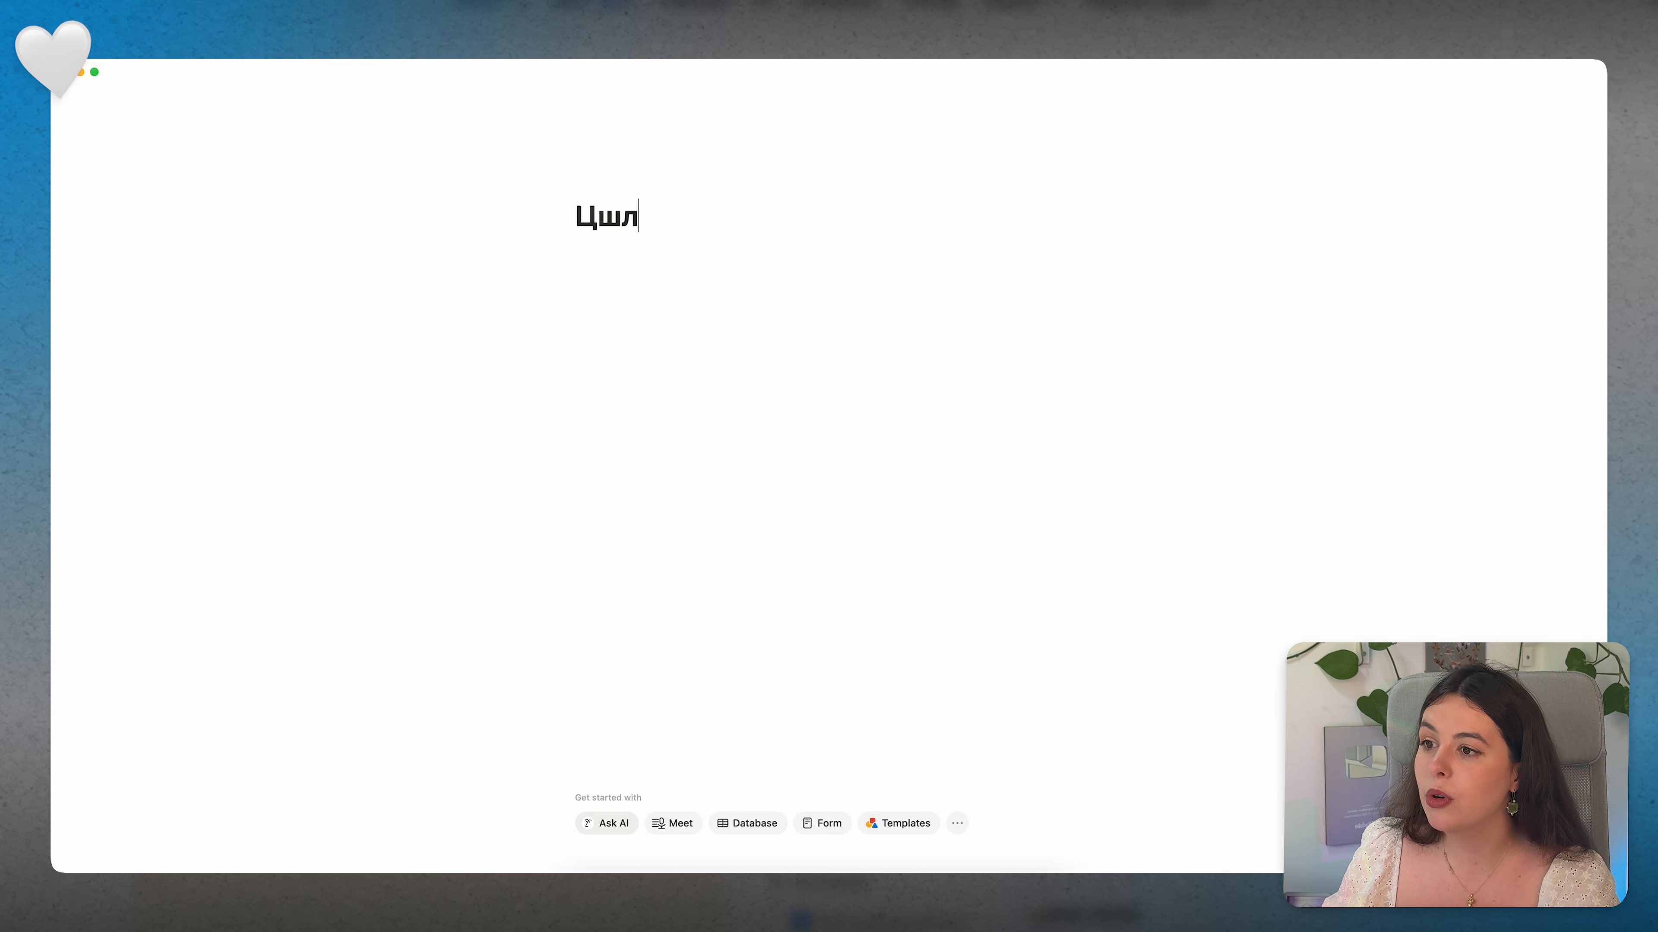
key(BackSpace)
key(BackSpace)
key(BackSpace)
text(Wiki)
Step: Set the Wiki page to full width
click(1588, 100)
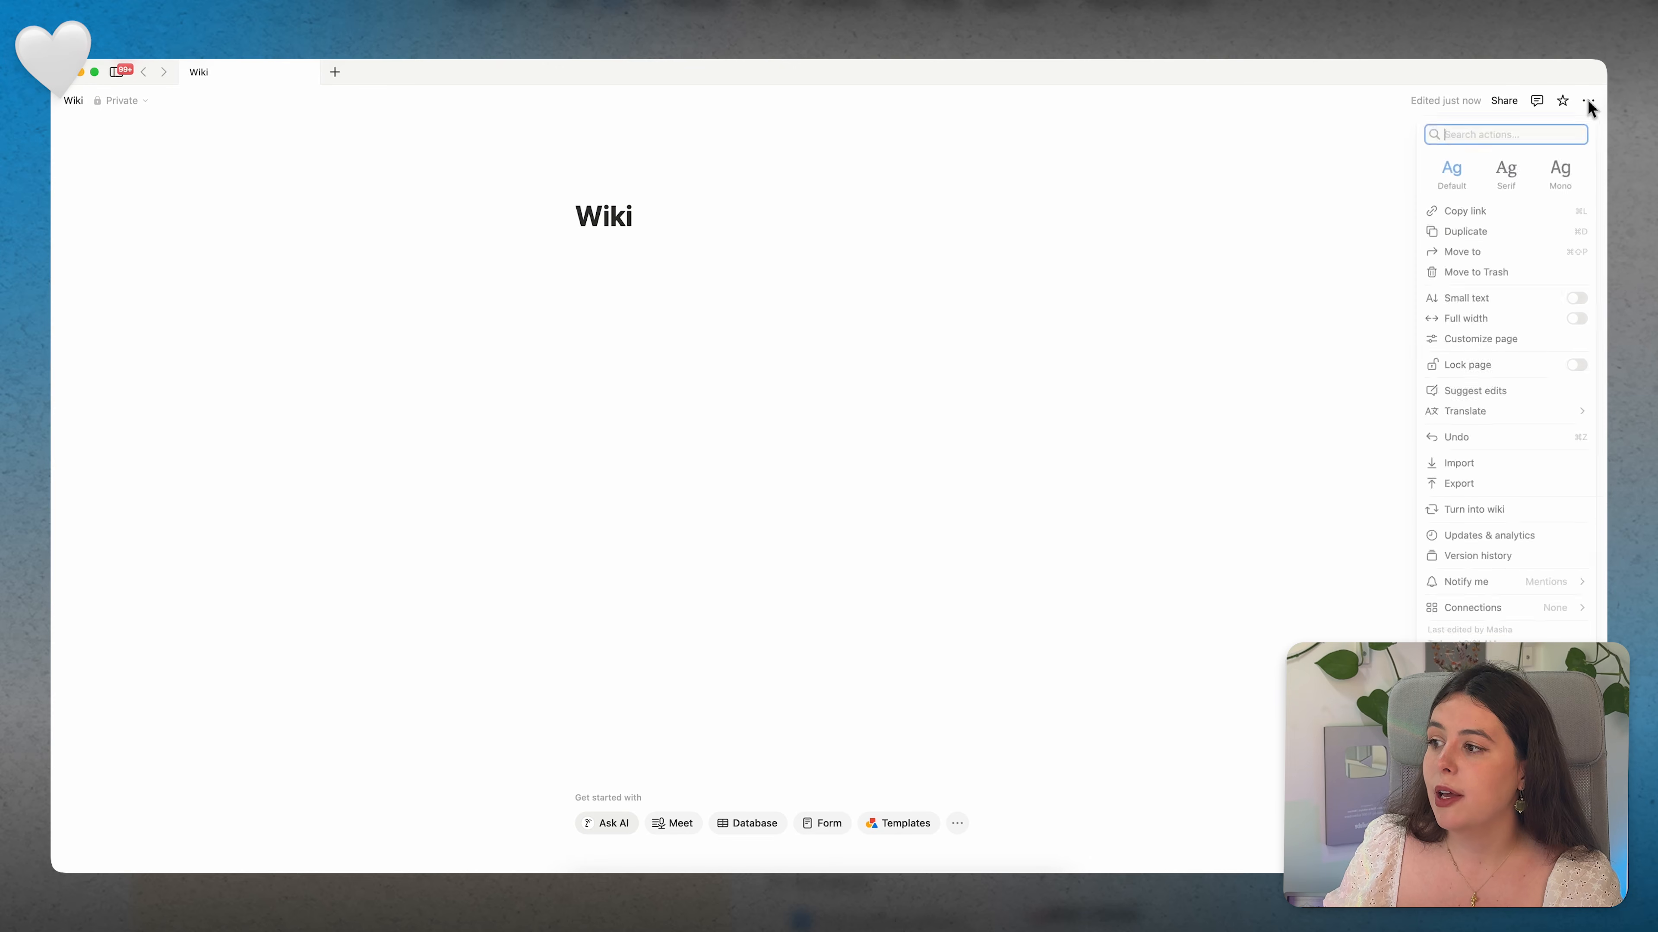
click(1579, 322)
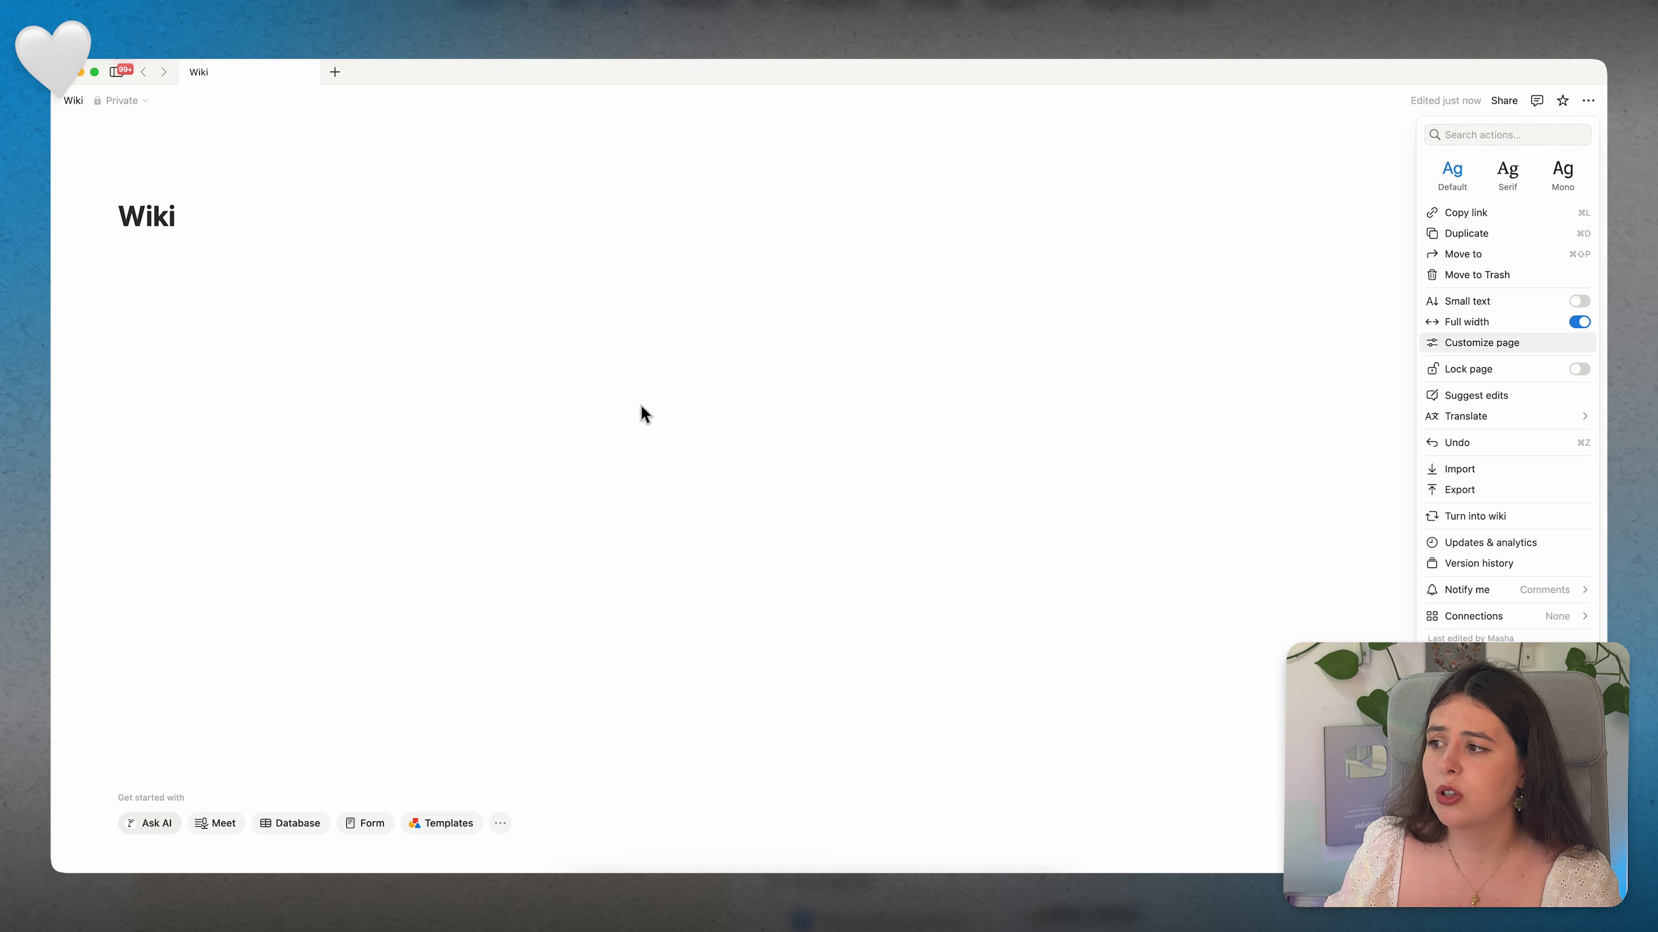
click(640, 410)
Step: Add an icon to the Wiki page and set it to the recently used document emoji with blue tabs
click(149, 183)
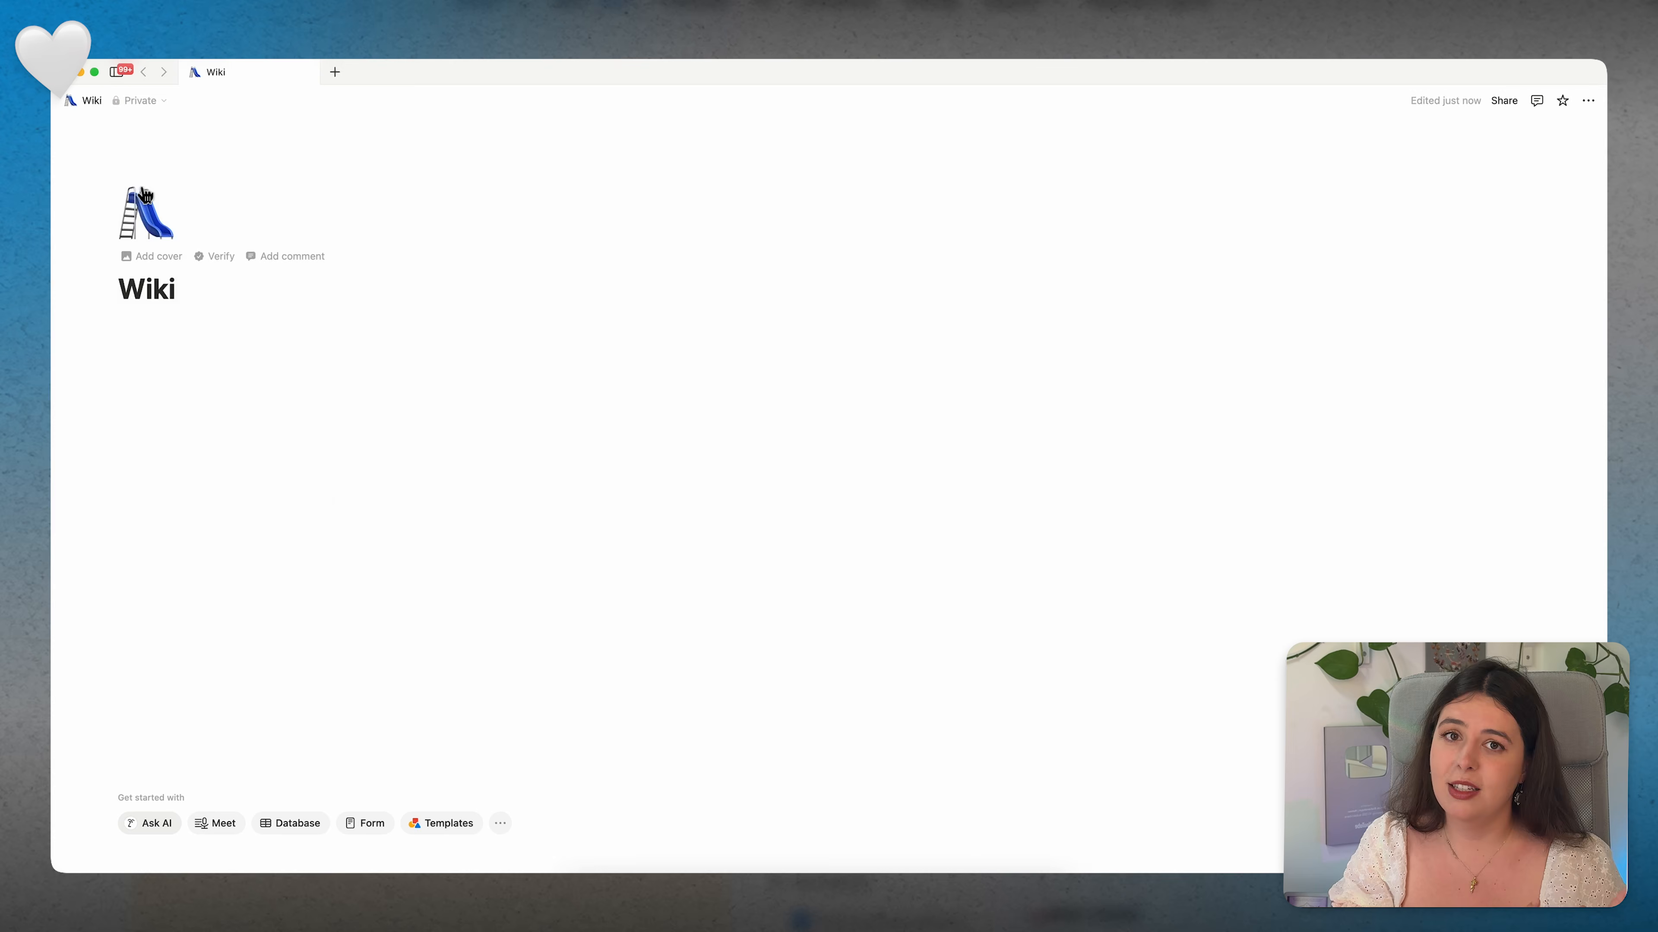
click(140, 196)
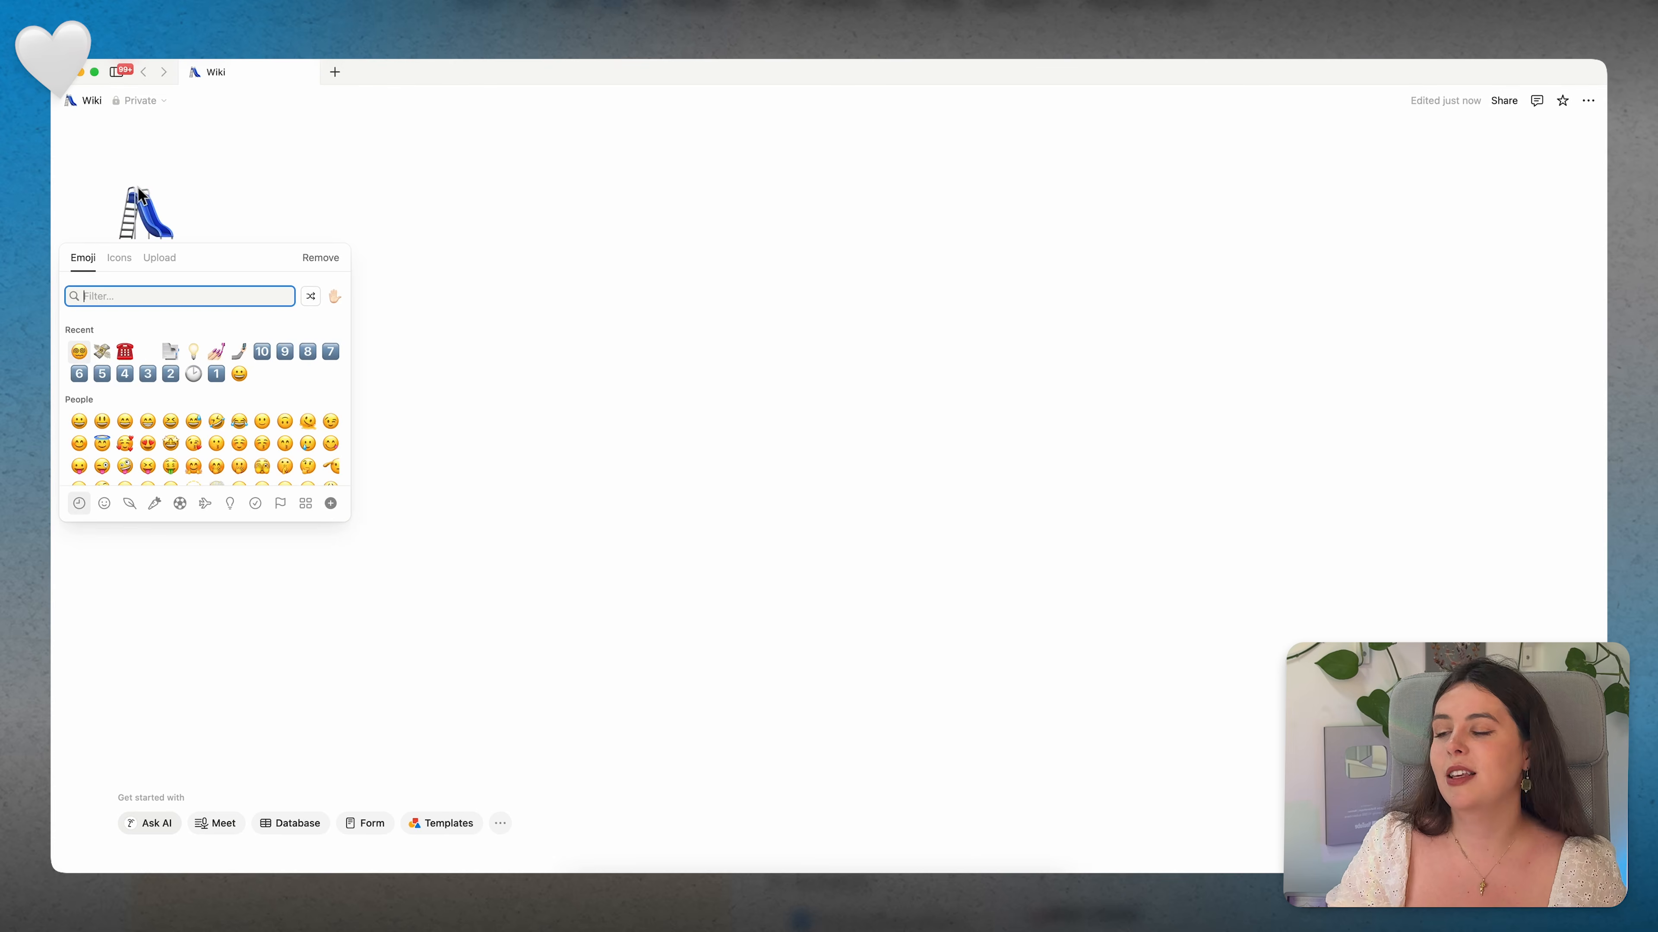
click(169, 351)
Step: Search Unsplash for "gray" and set the page cover to a nearly white brushed-paint texture photo
click(1448, 136)
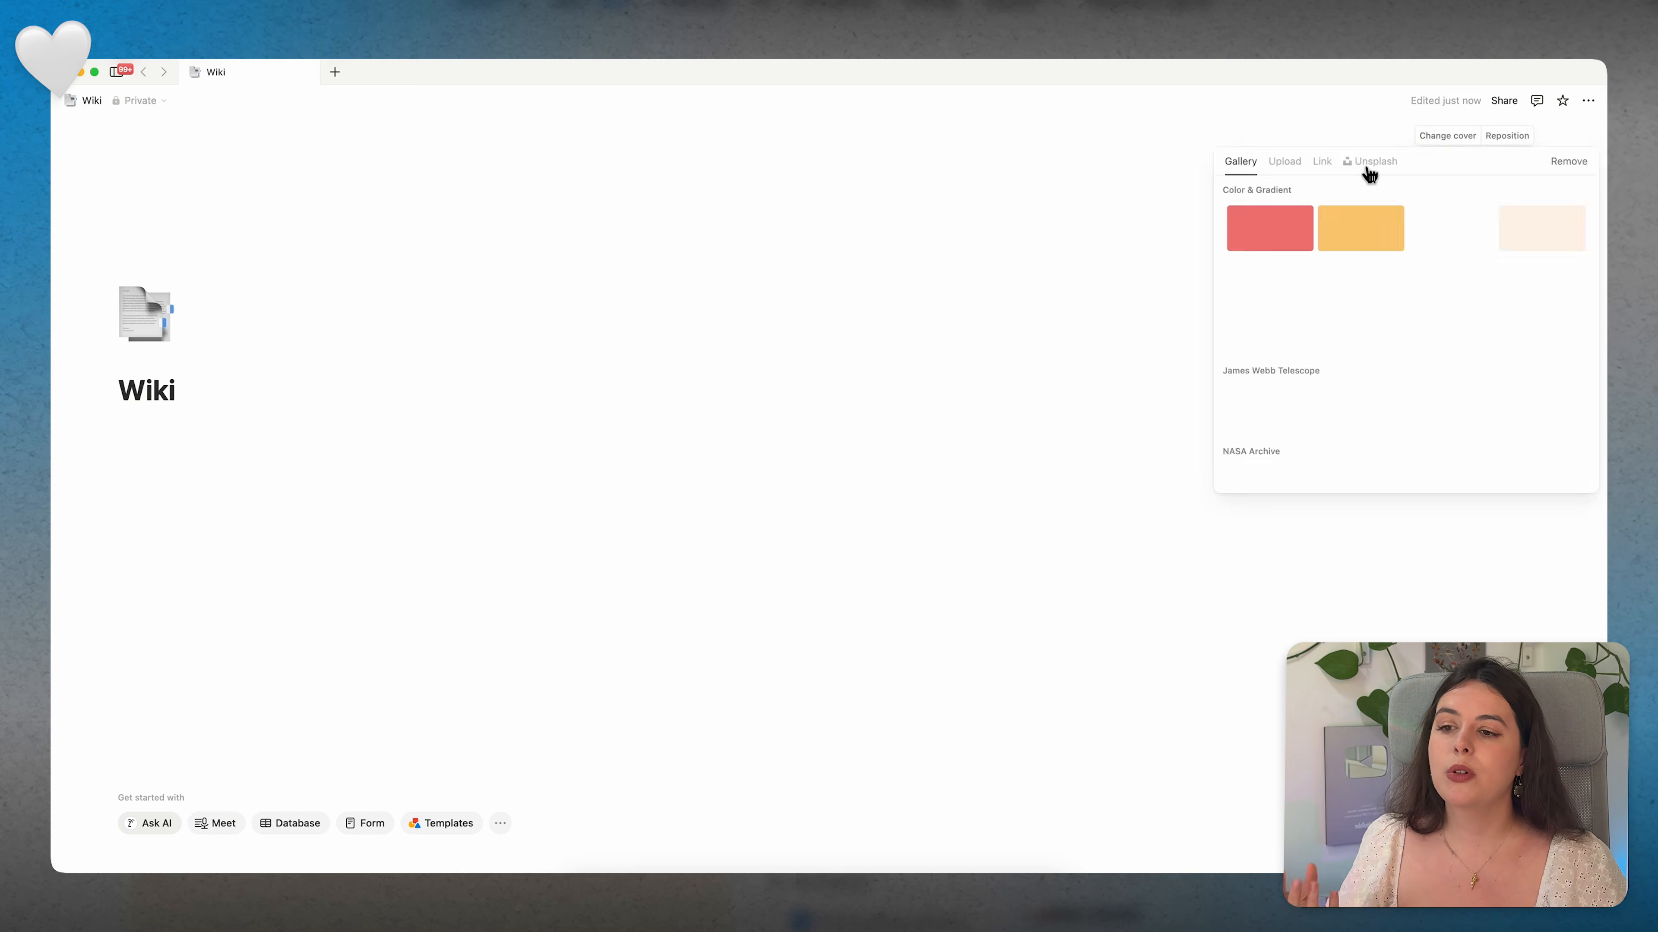
click(1375, 163)
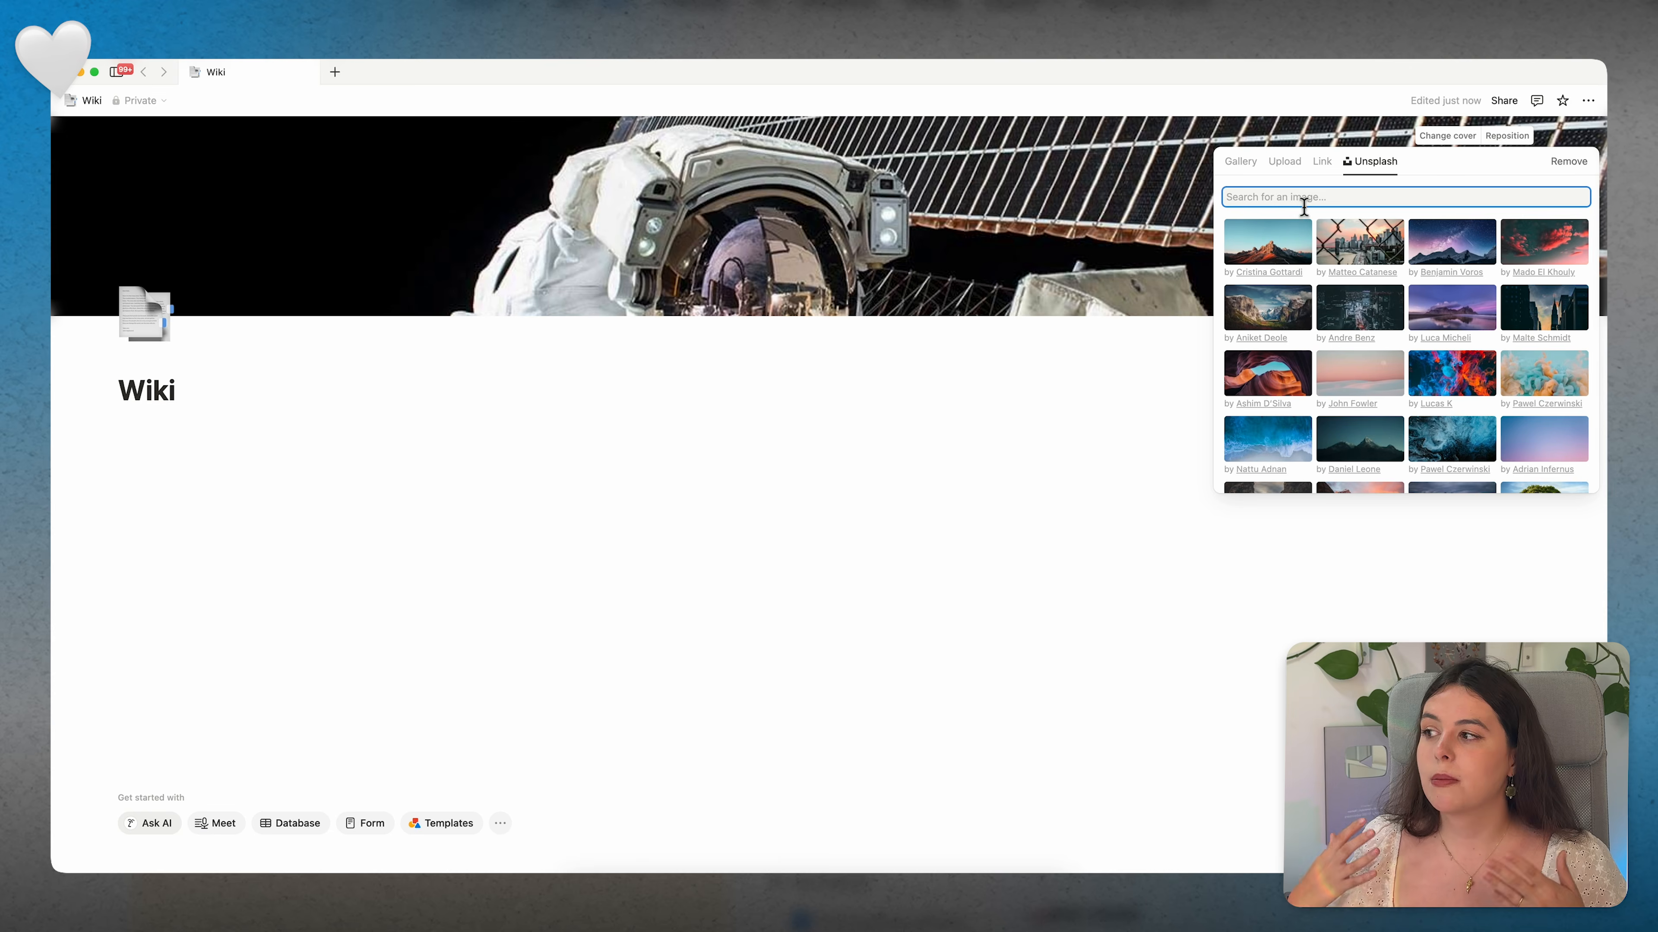
text(gray)
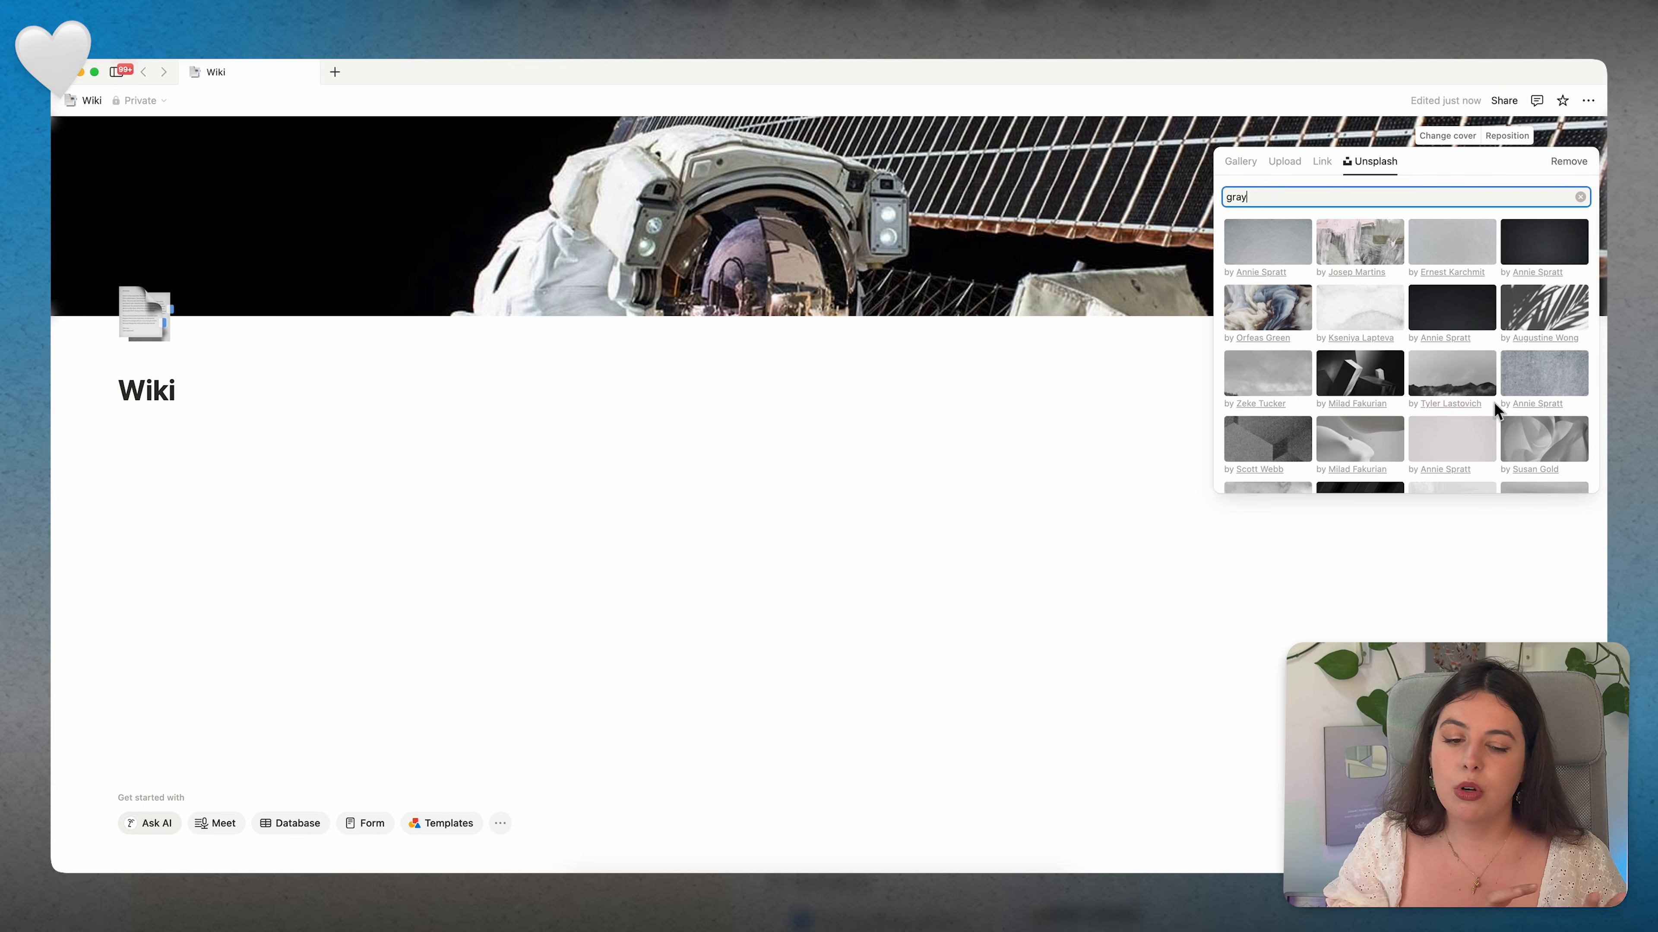
scroll(1467, 399, down, 5)
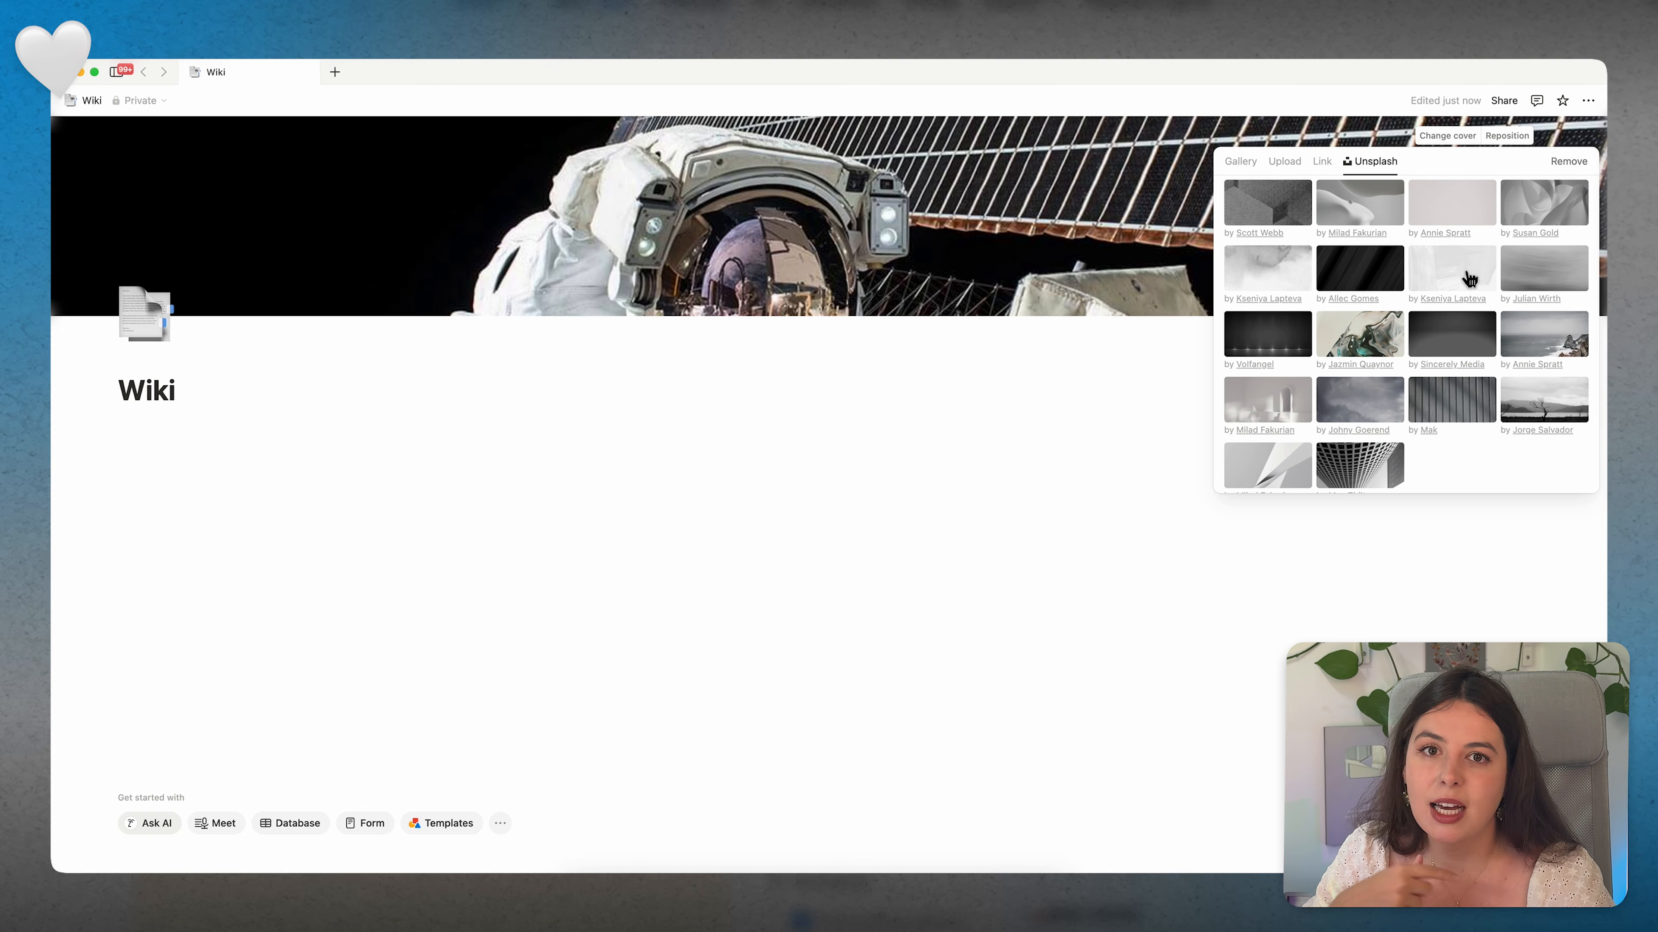
click(1470, 272)
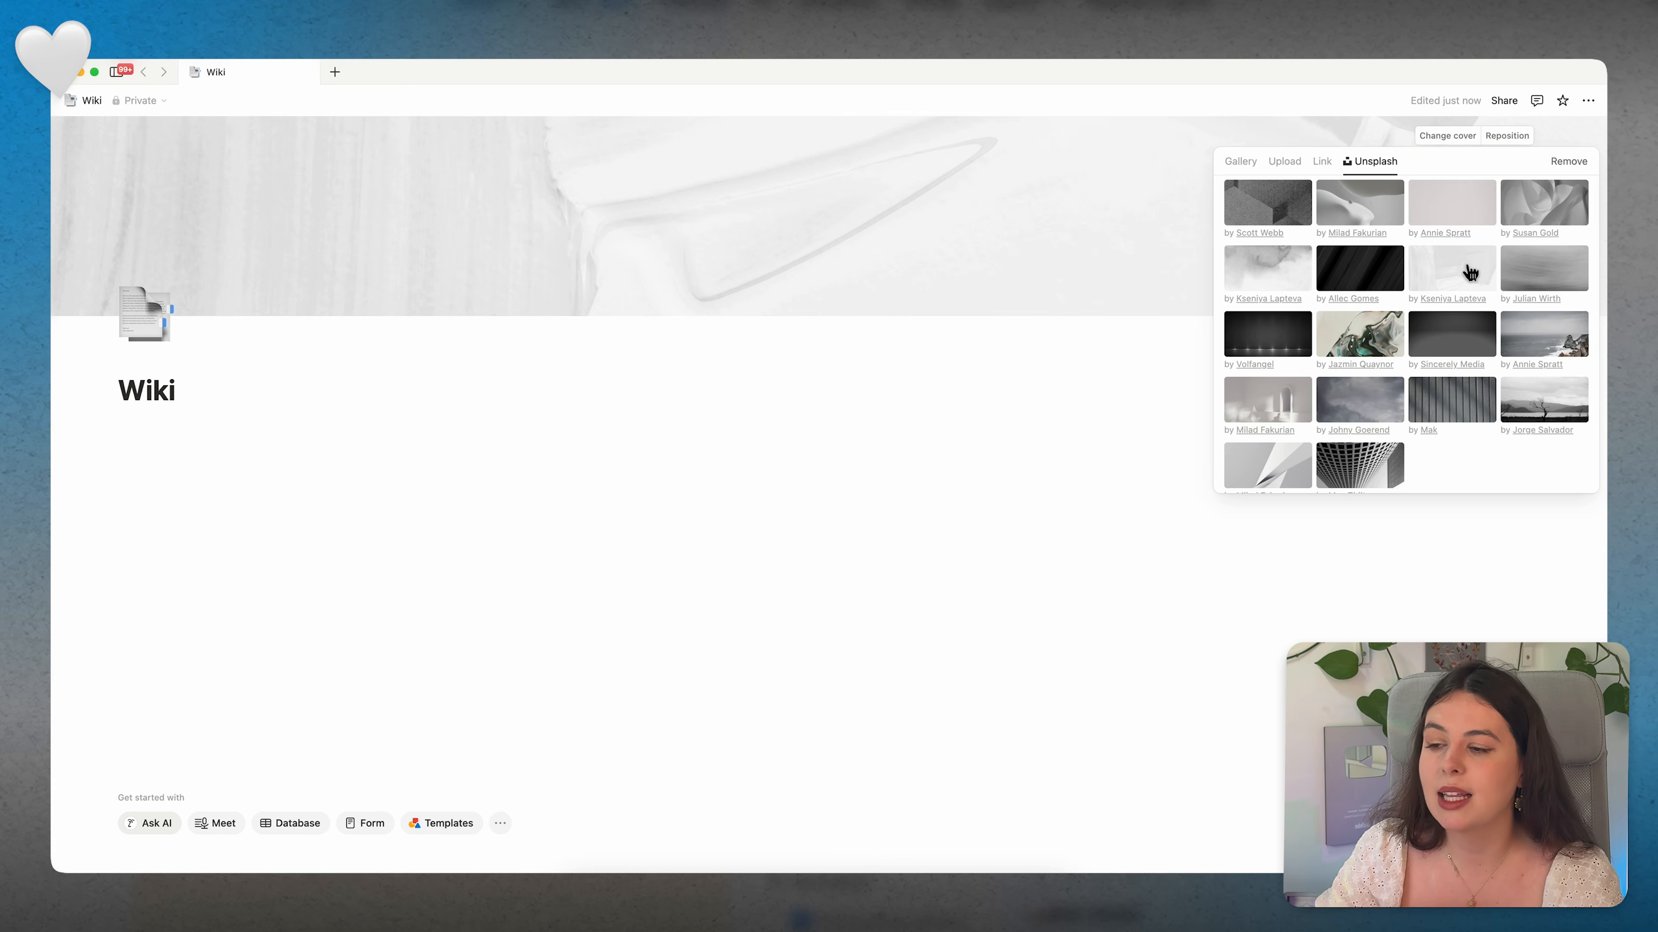
click(395, 535)
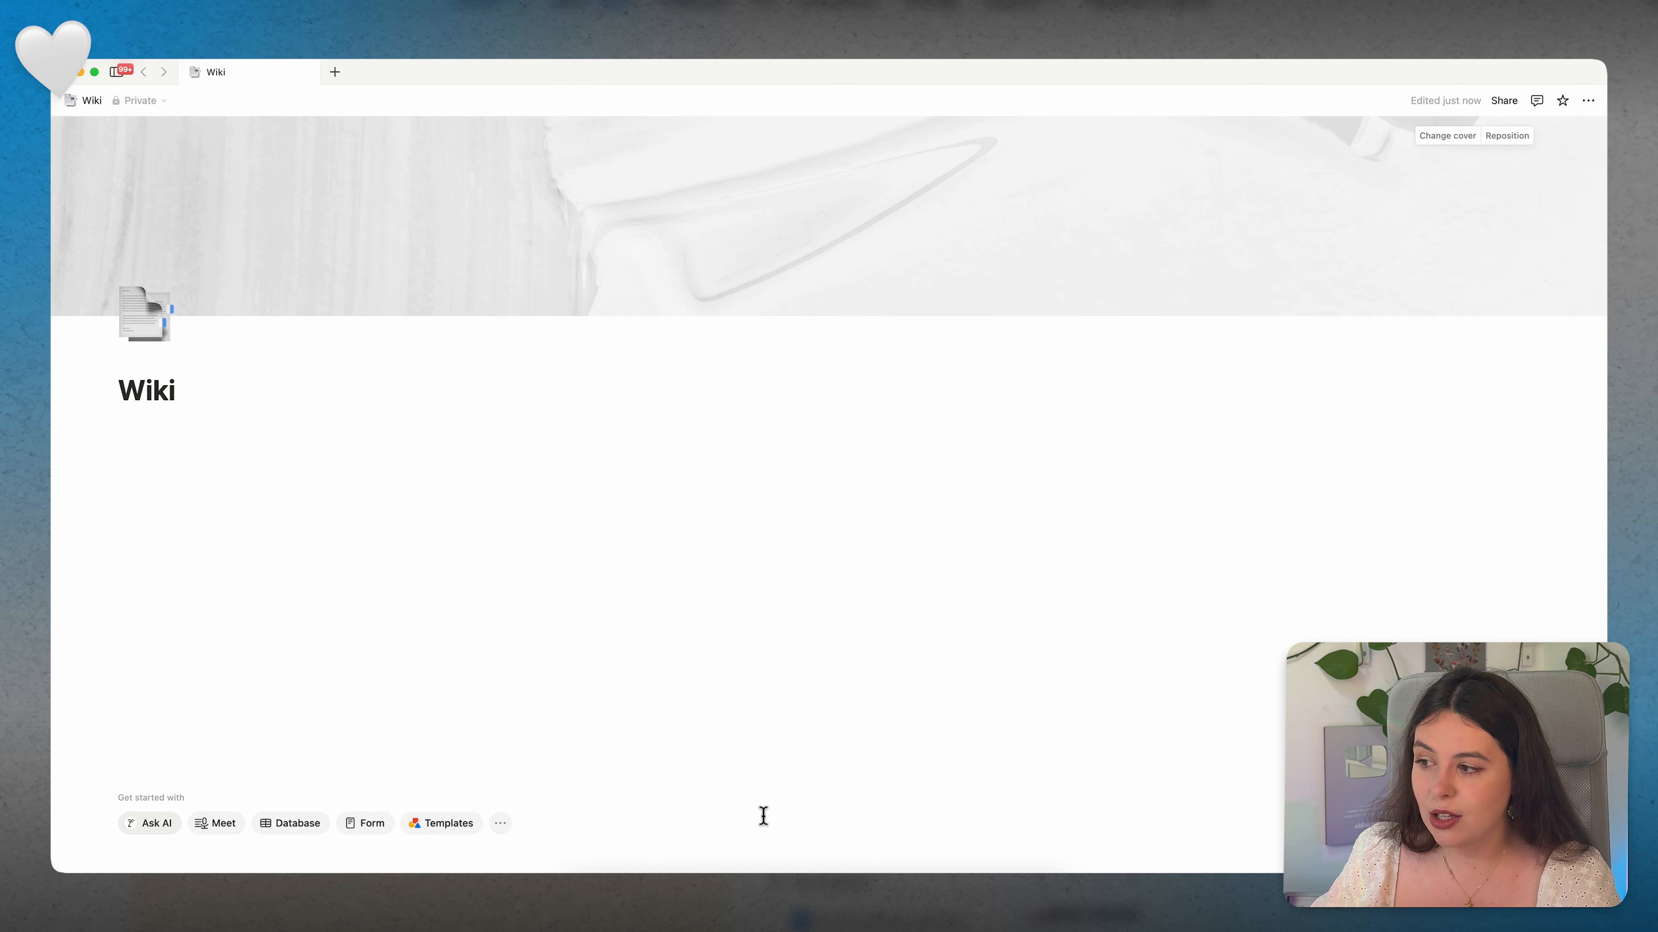
Step: Bring up the Milanote board, capture a screenshot of the whole wiki plan, and place the image on the Notion Wiki page
click(943, 902)
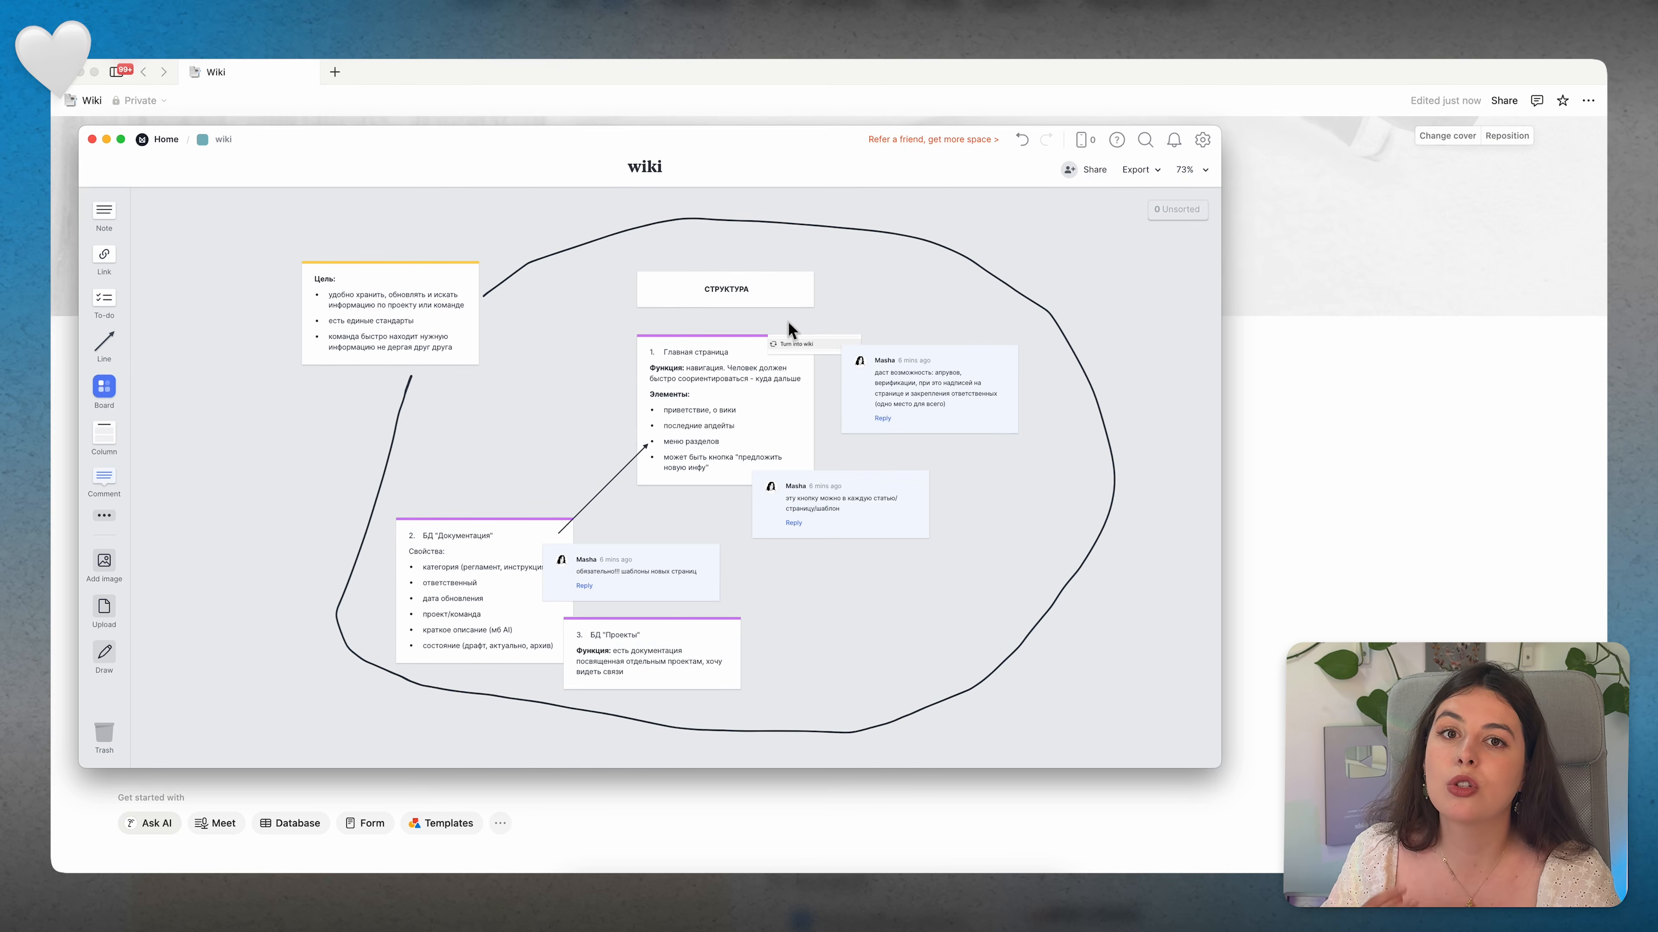
key(super+shift+4)
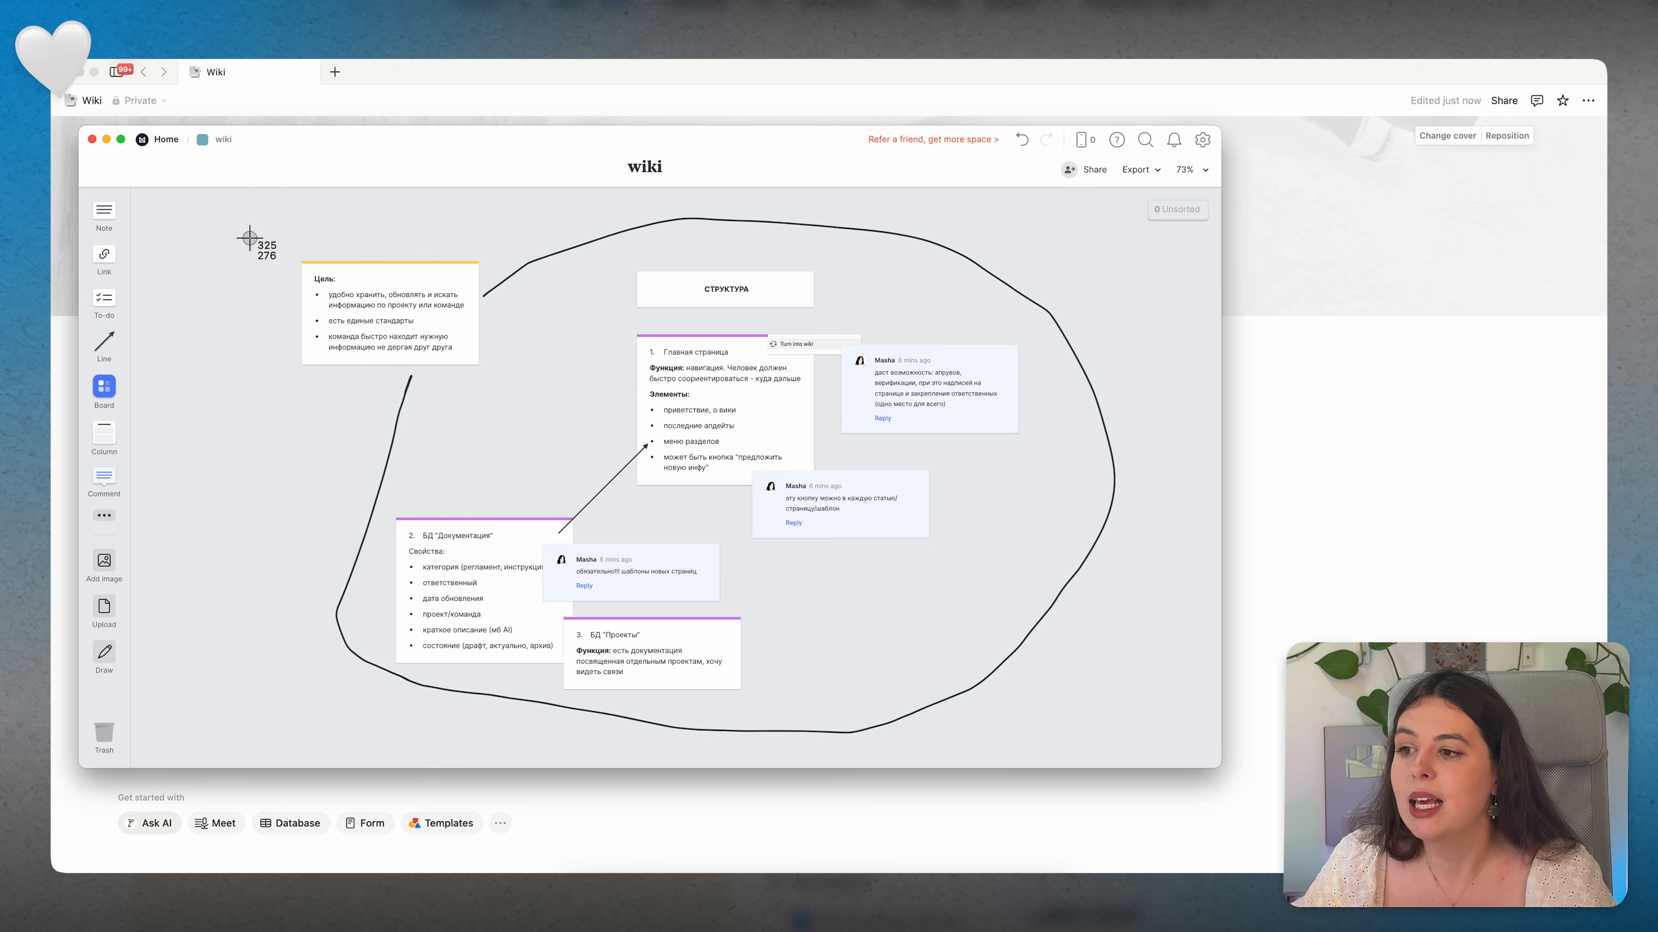
drag(223, 185, 1177, 756)
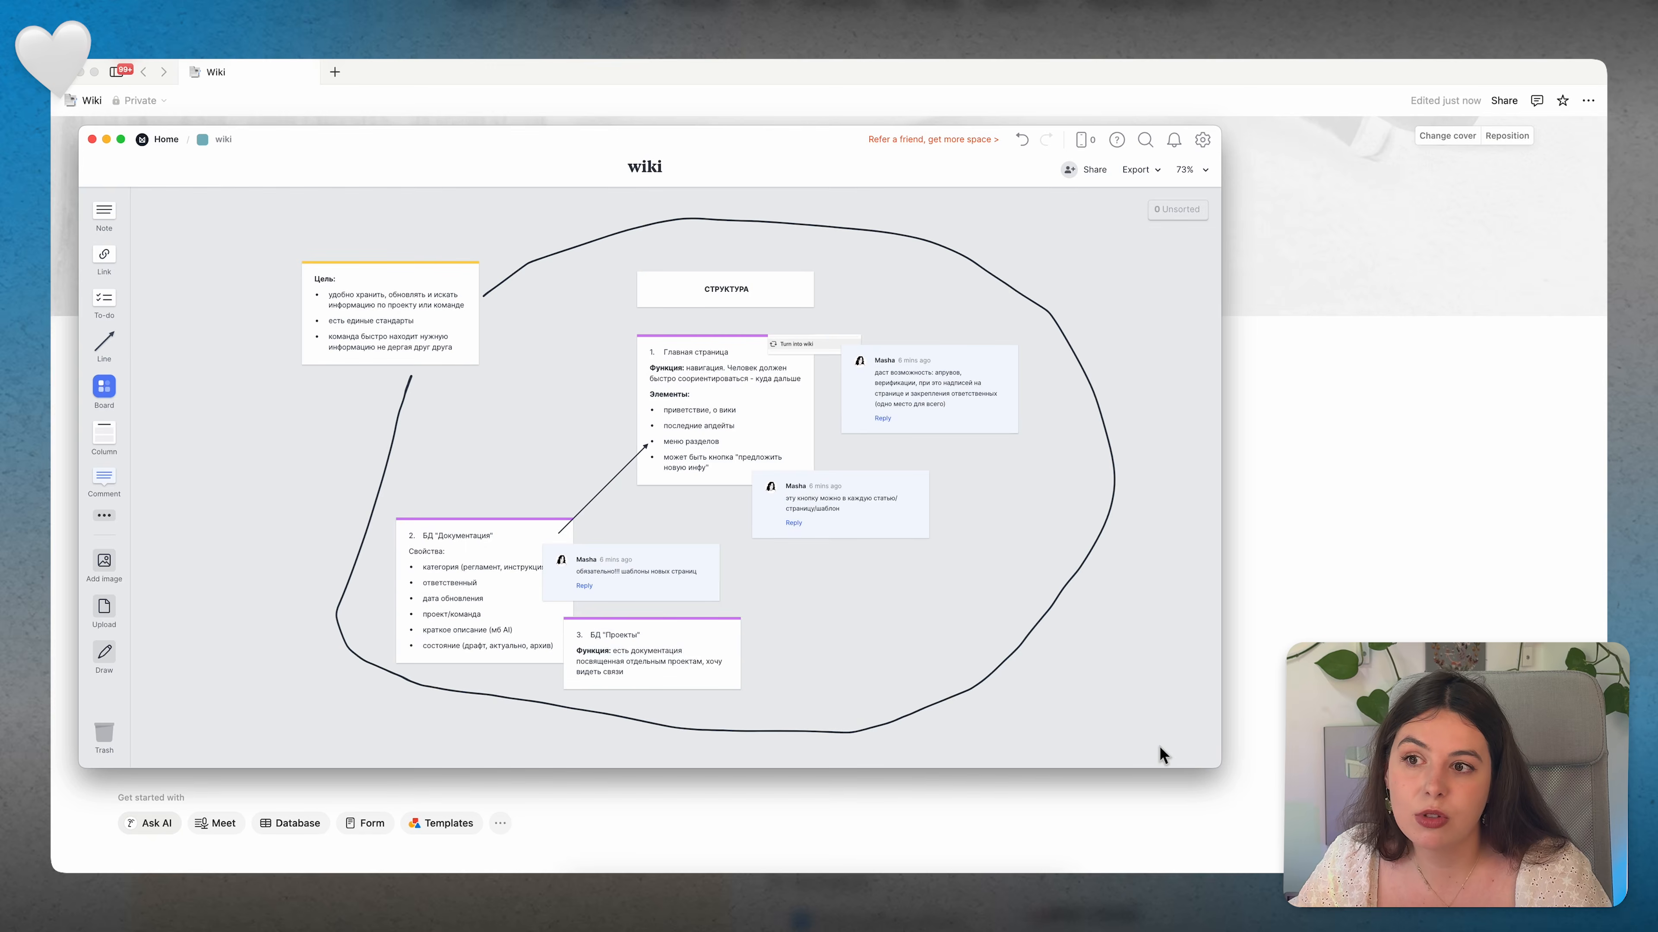
click(1312, 757)
drag(1312, 757, 410, 452)
Step: Shrink the inserted board image to a little less than half the page content width
scroll(577, 485, down, 5)
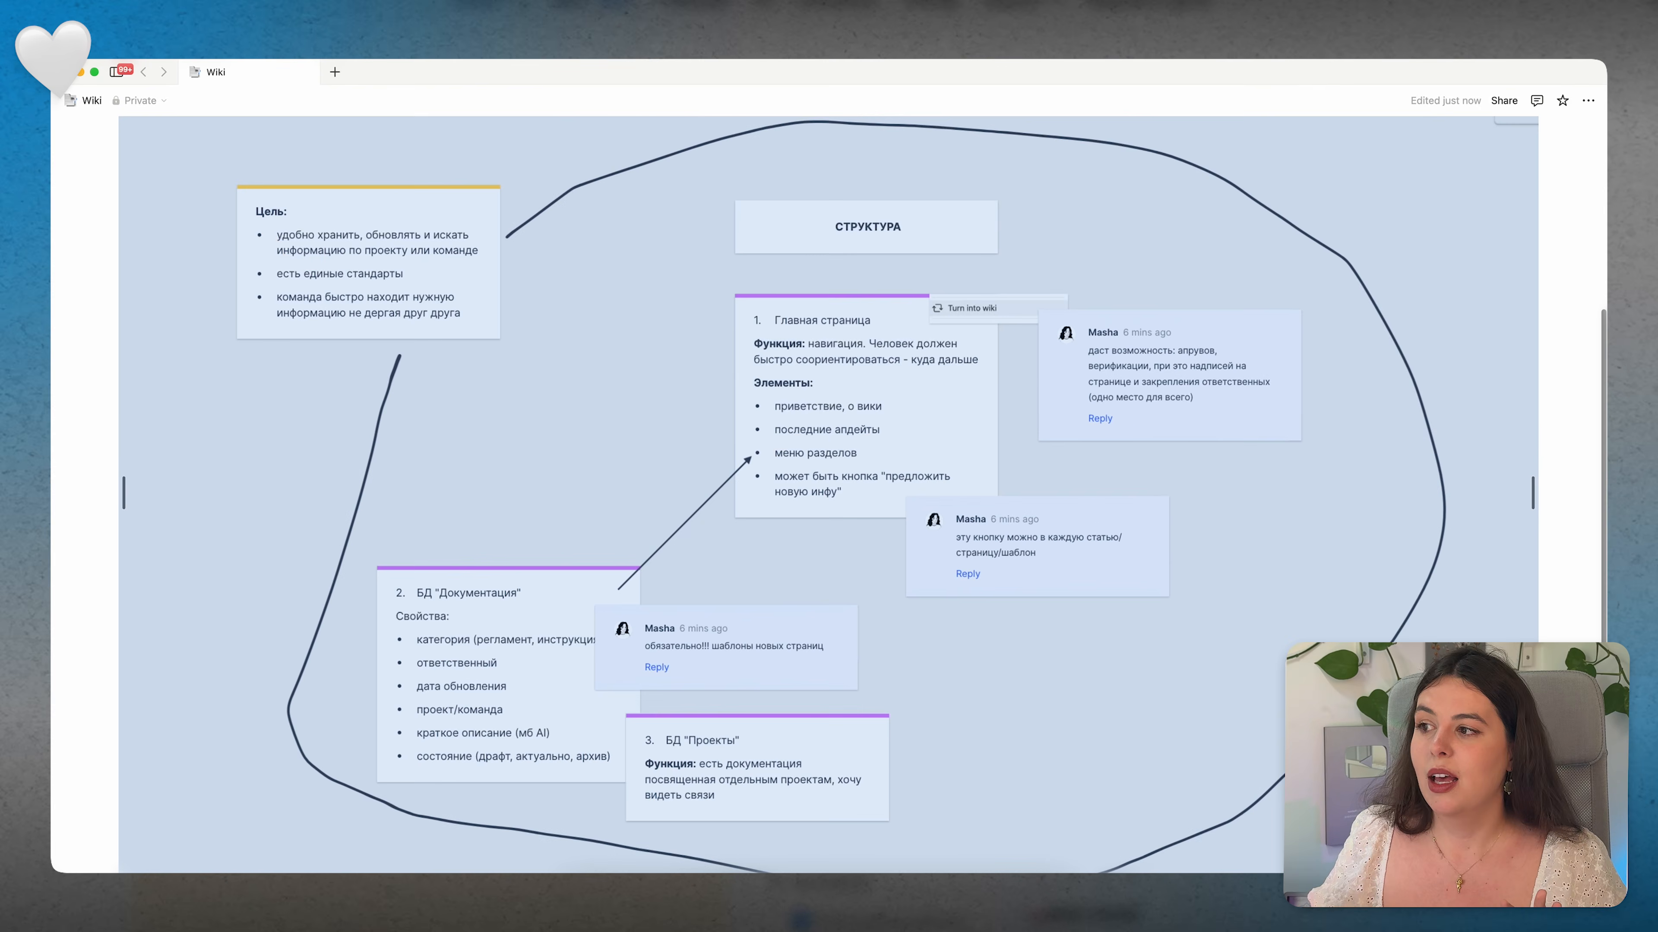
drag(1538, 507, 1145, 463)
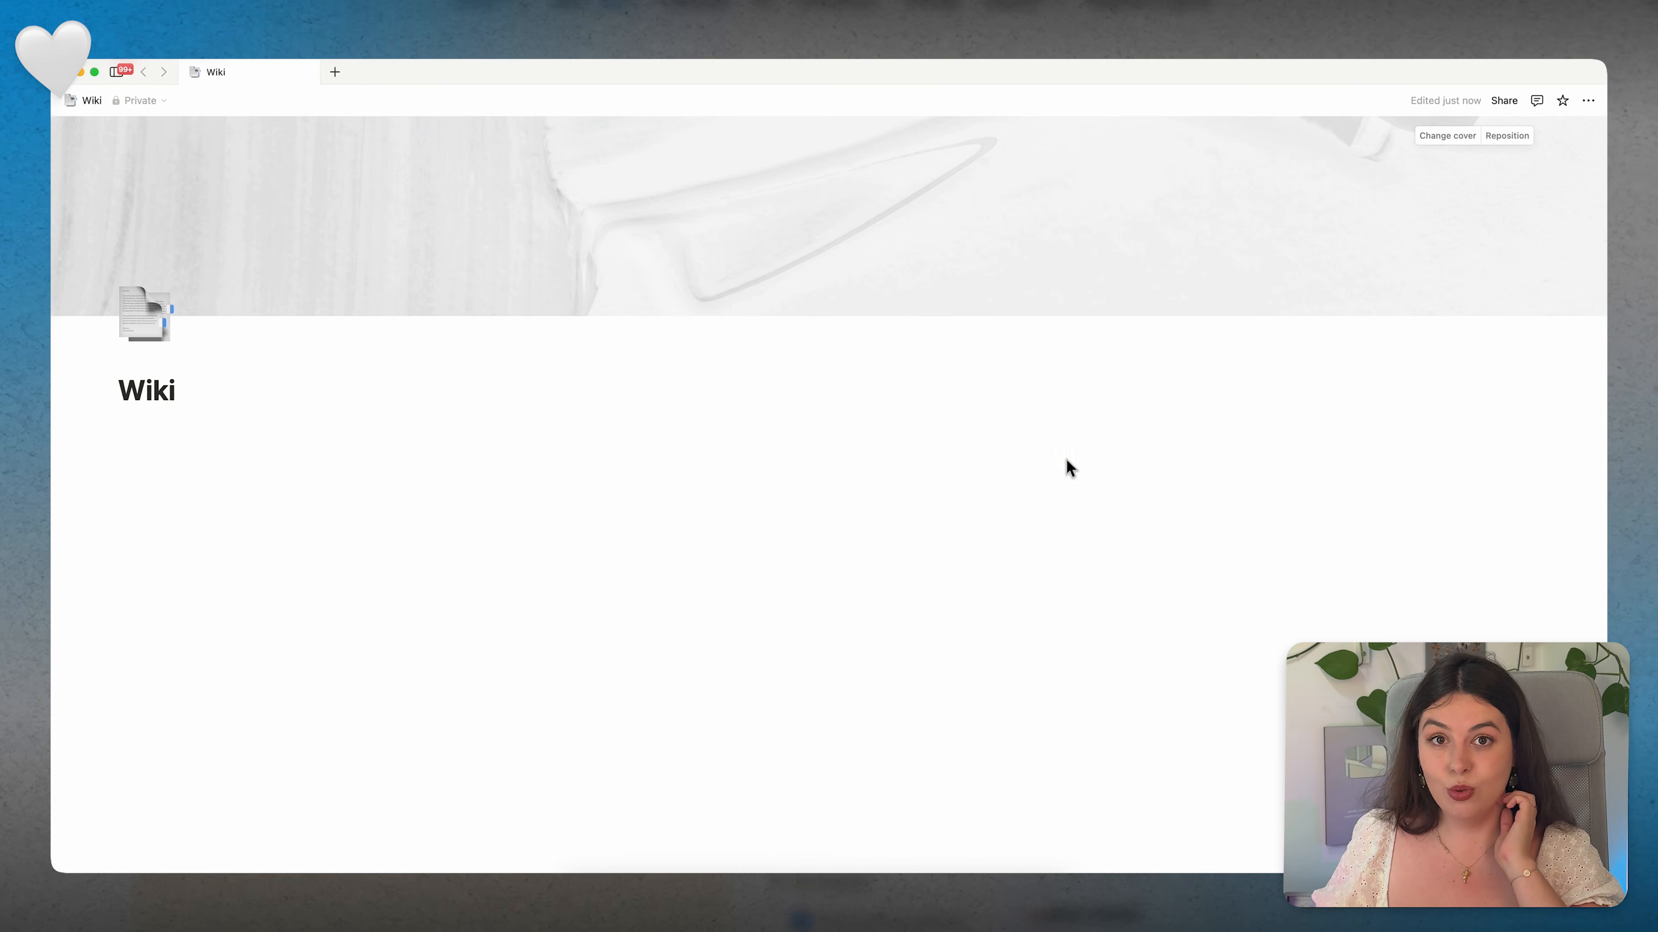
scroll(1342, 485, down, 3)
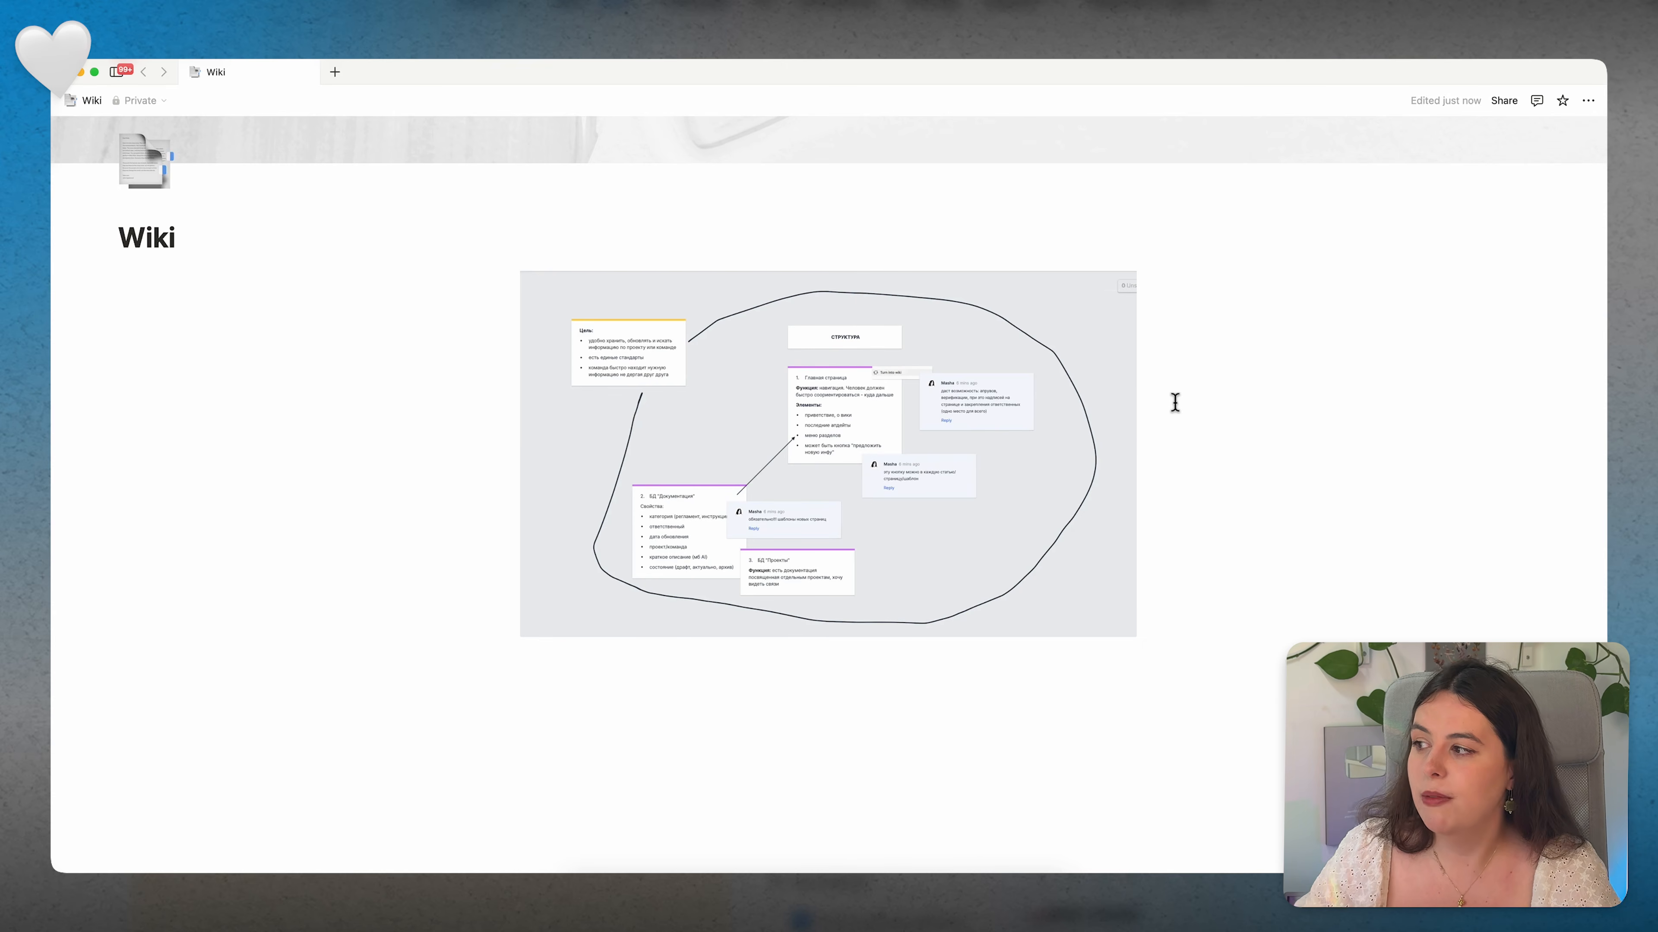
click(1588, 100)
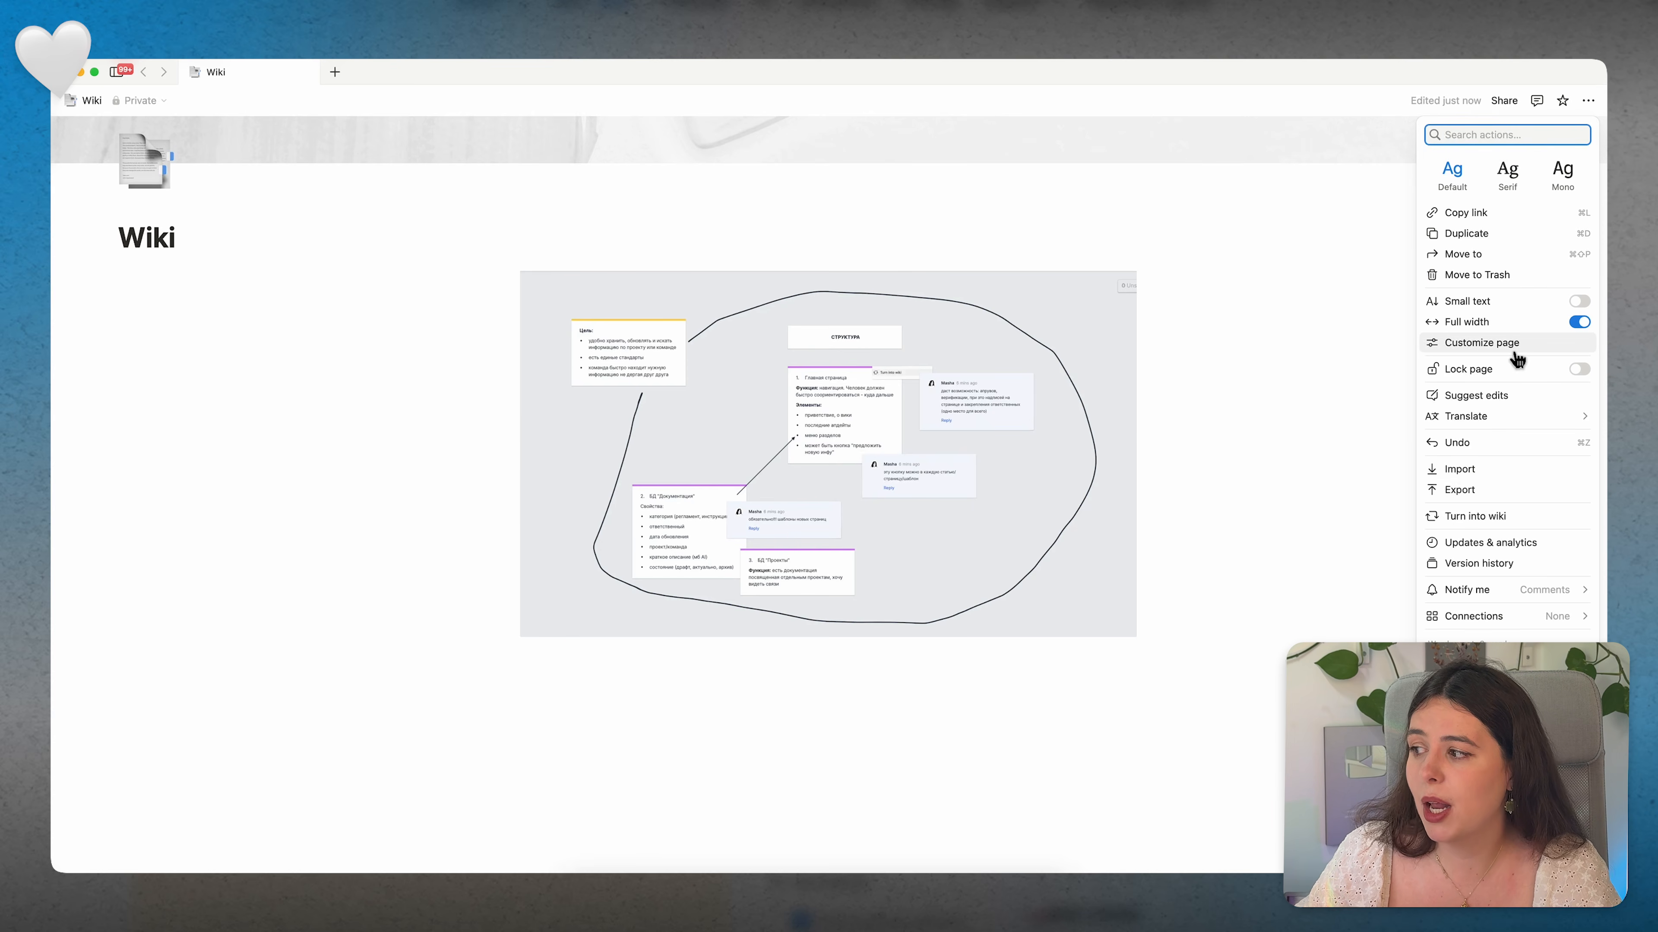
click(1510, 522)
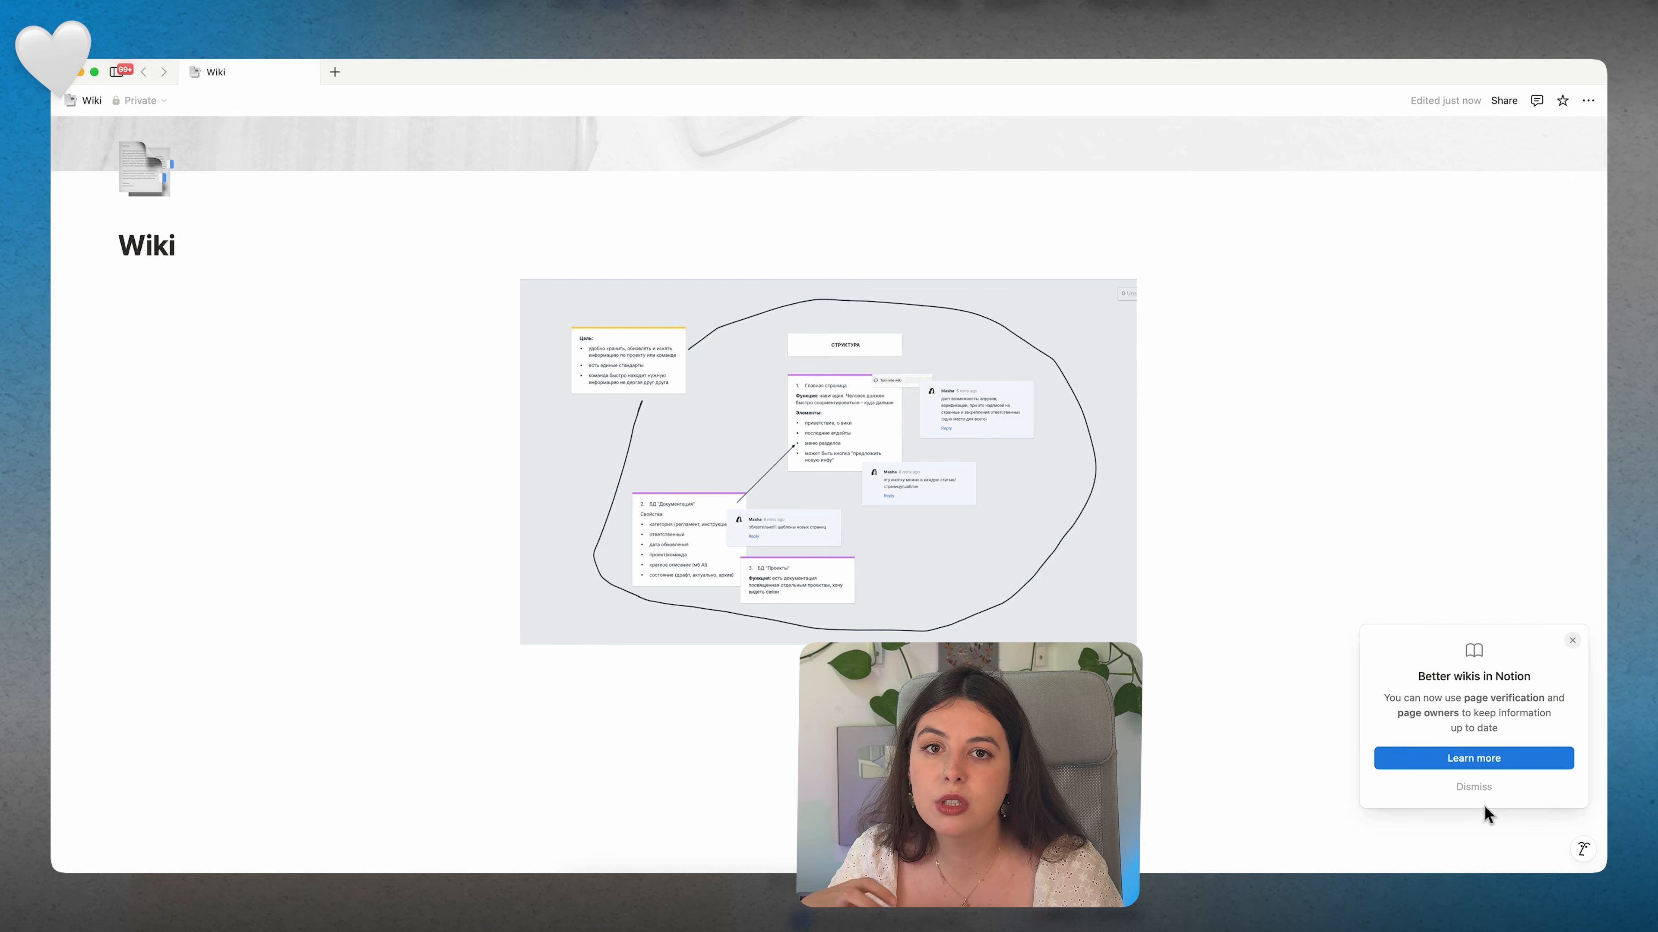
click(1572, 645)
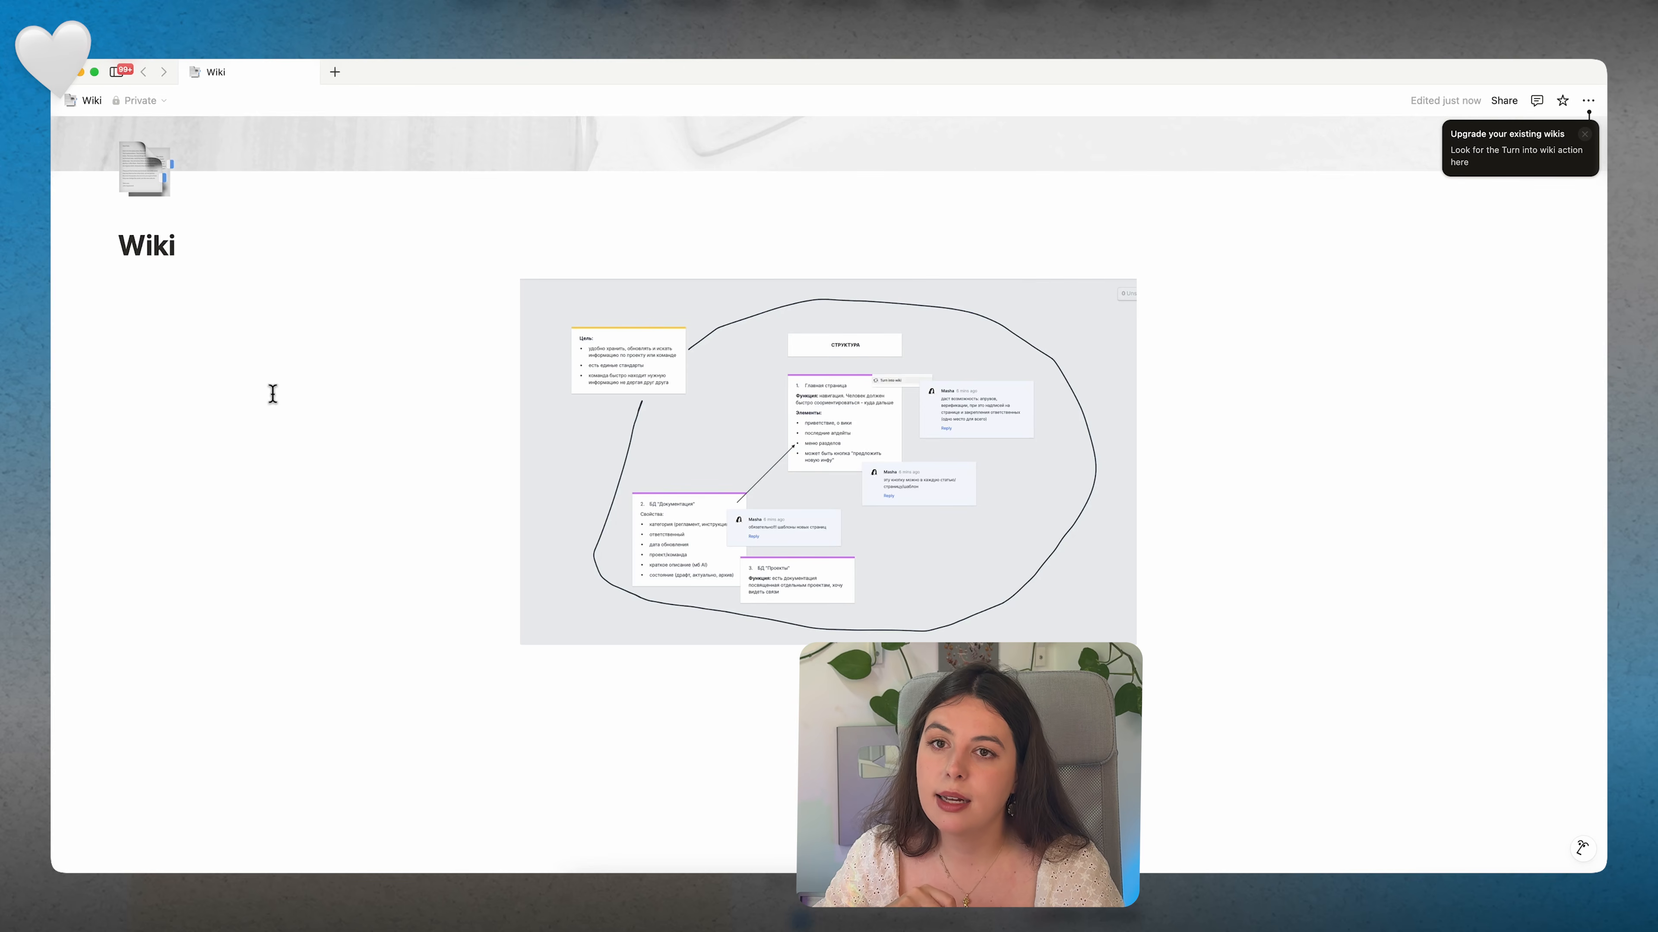
Step: Turn the Wiki page into a Notion wiki, going through the feature introduction and accepting the upgrade at its end
click(1590, 103)
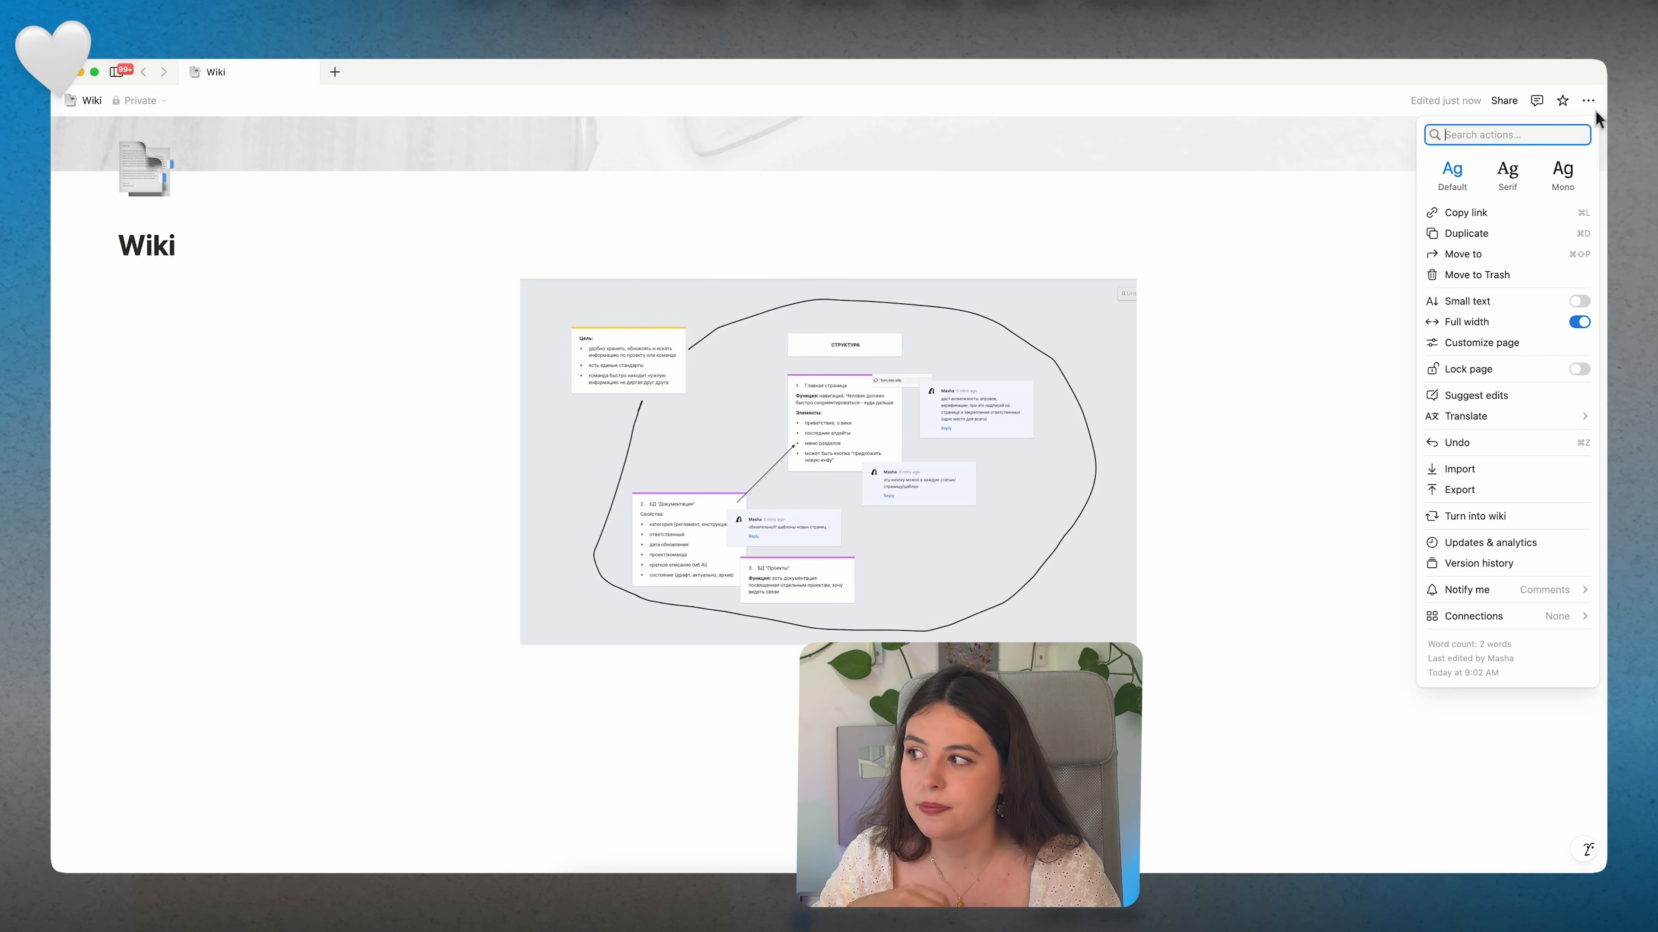
click(1500, 519)
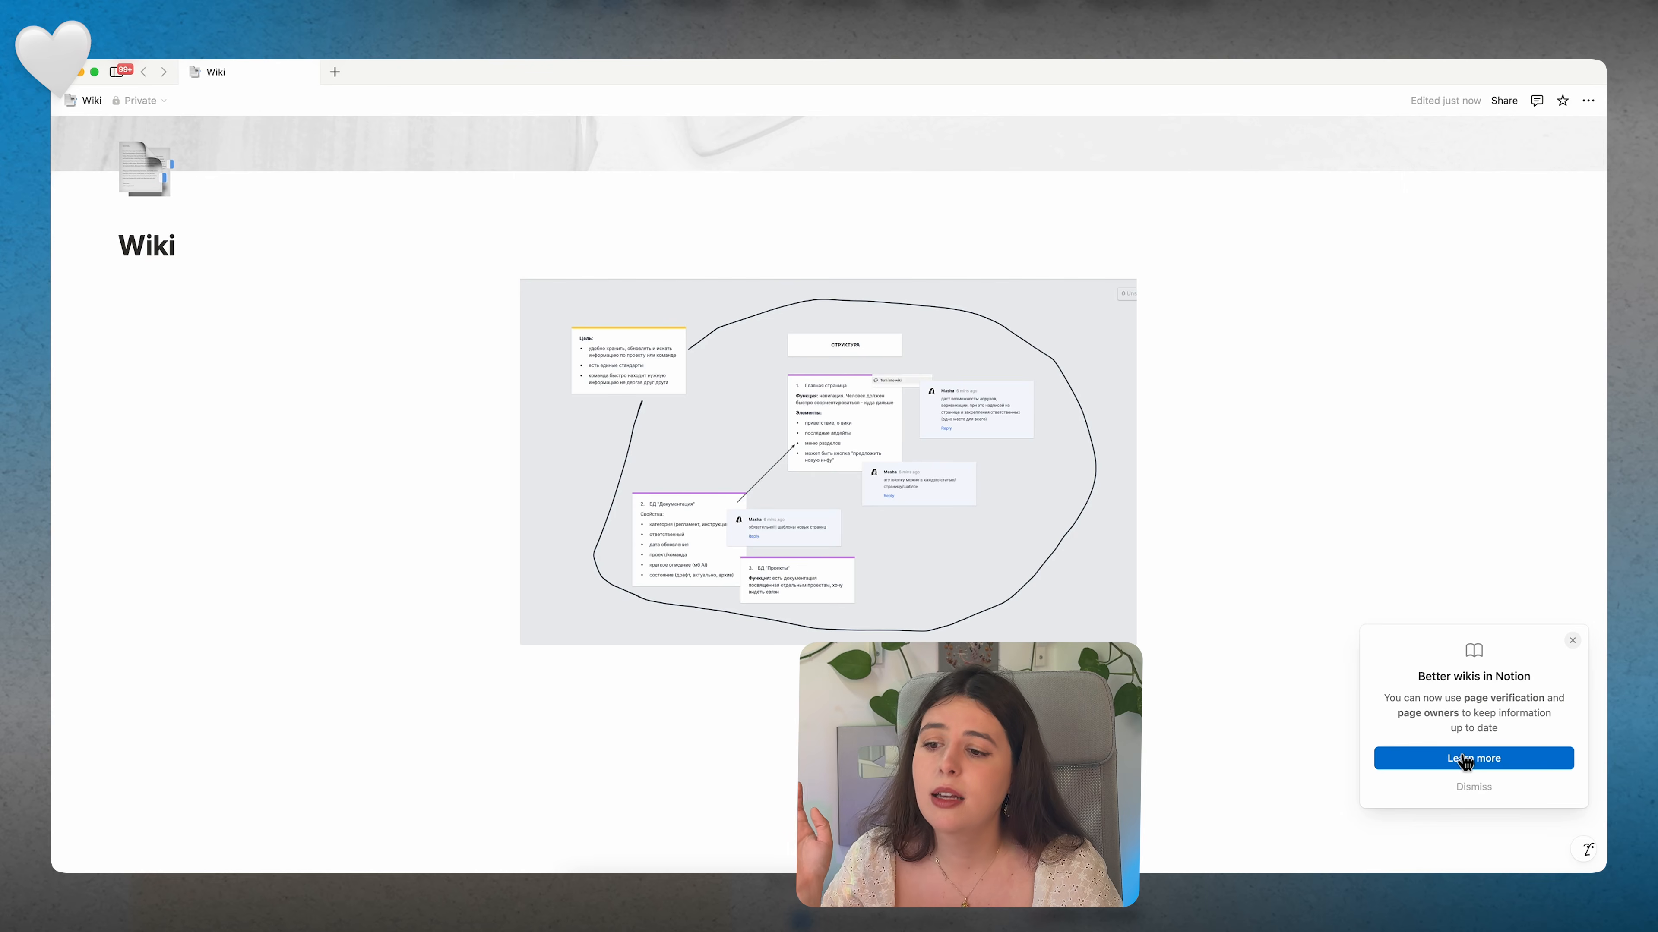
click(1465, 759)
click(1563, 791)
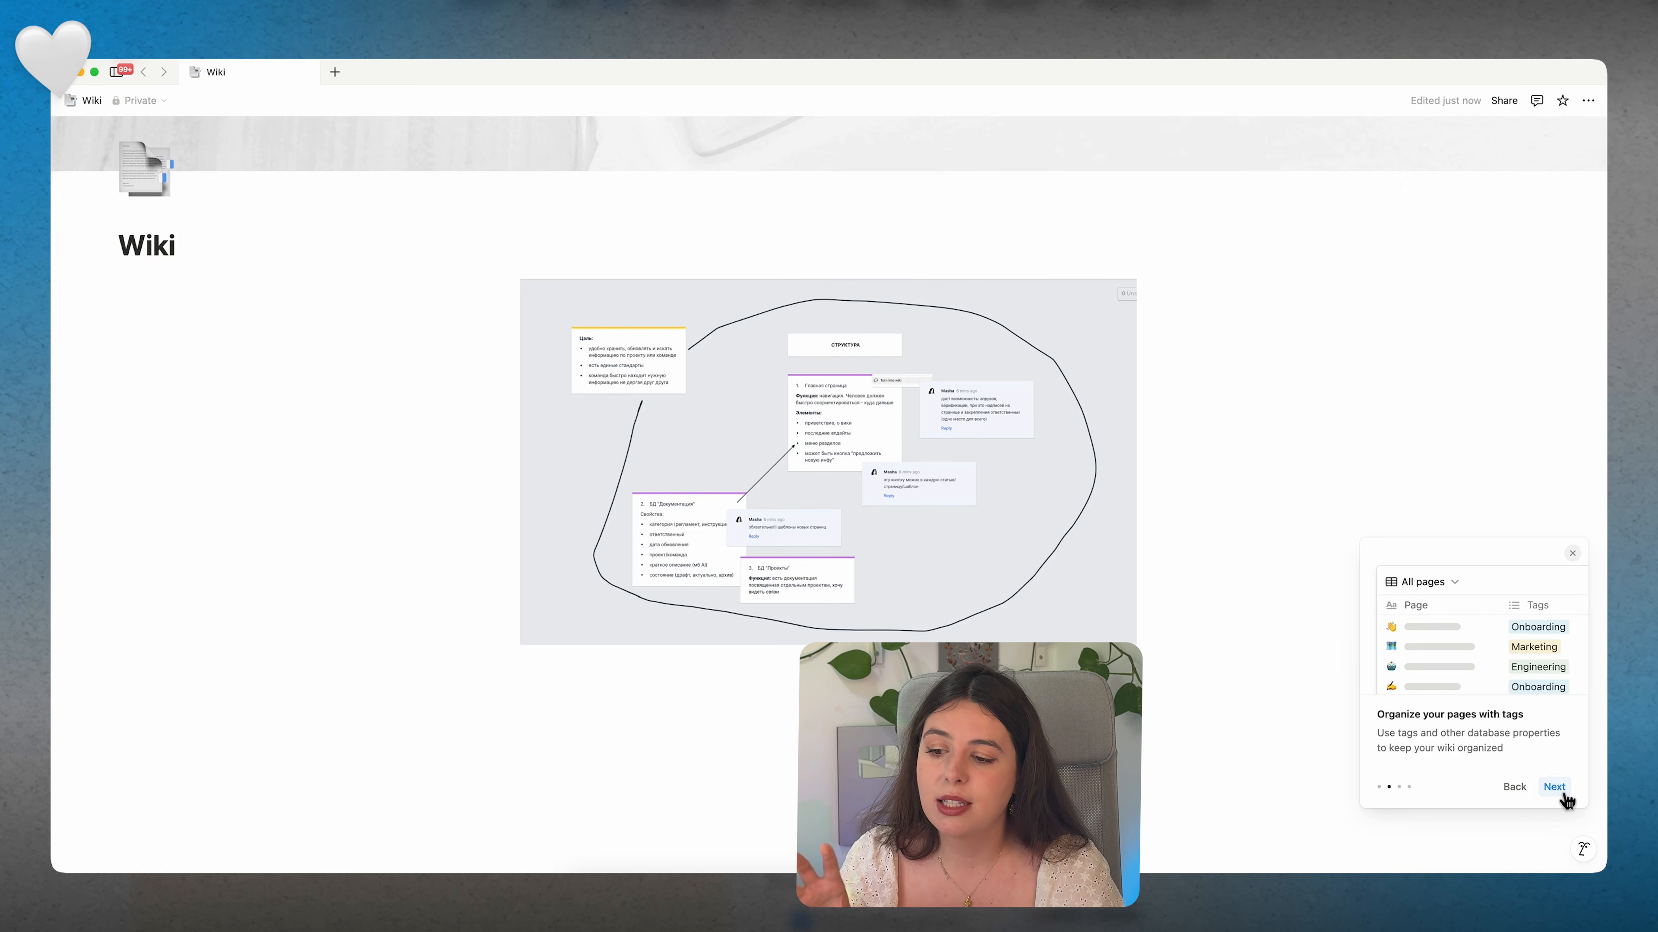
click(1564, 791)
click(1554, 788)
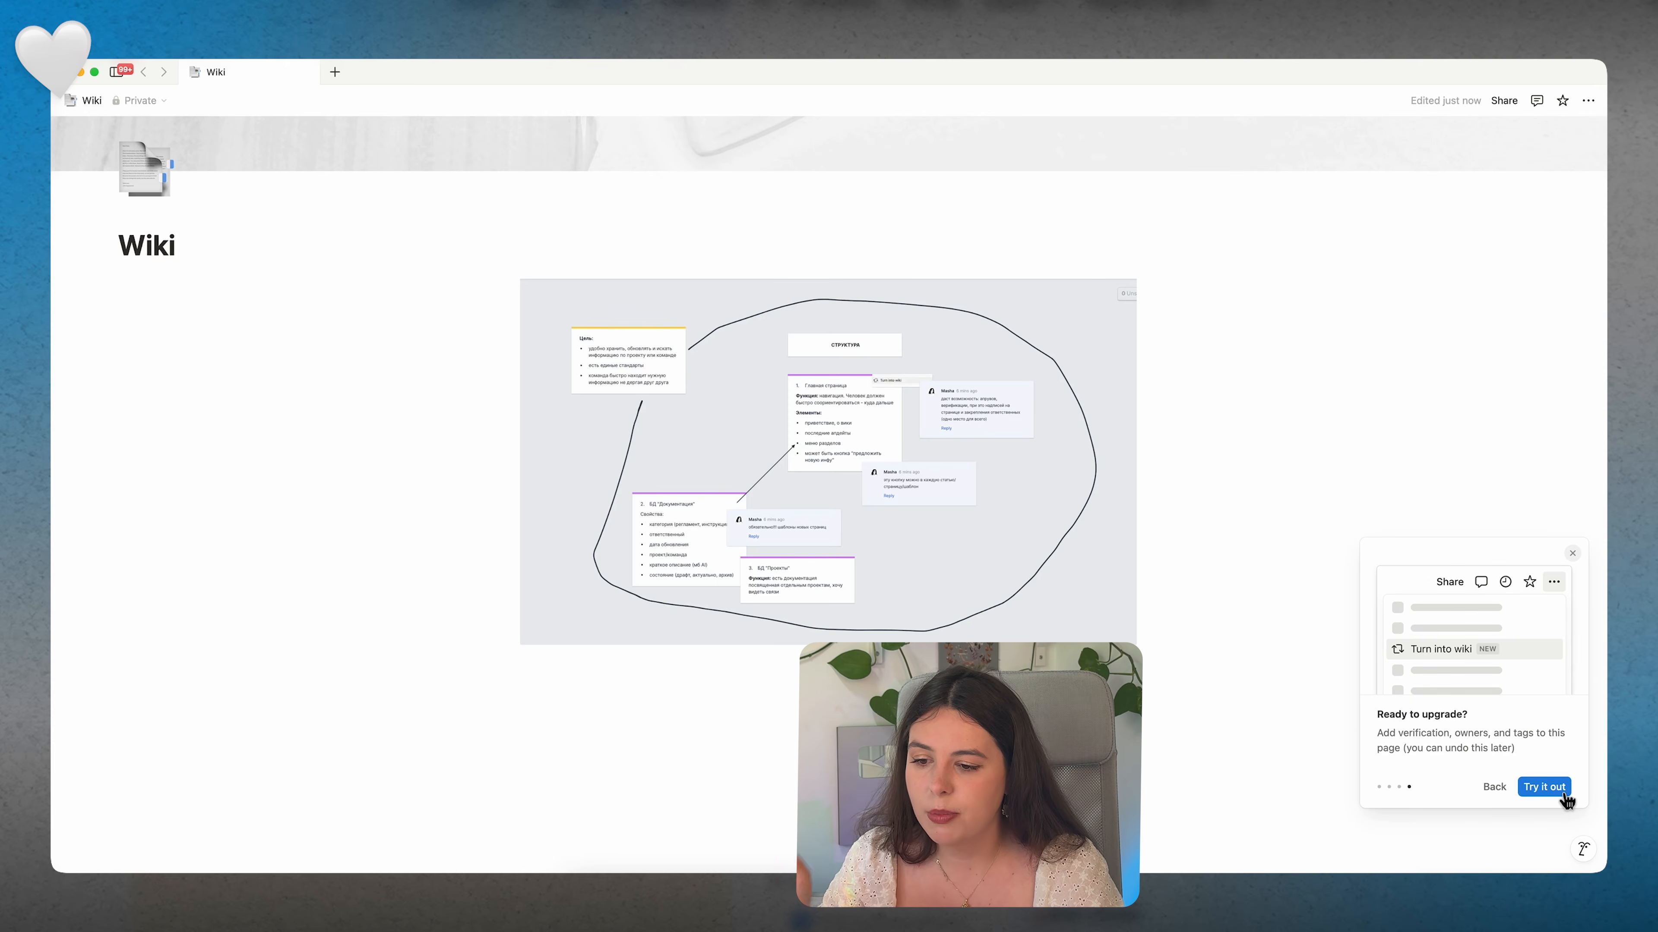
click(1564, 793)
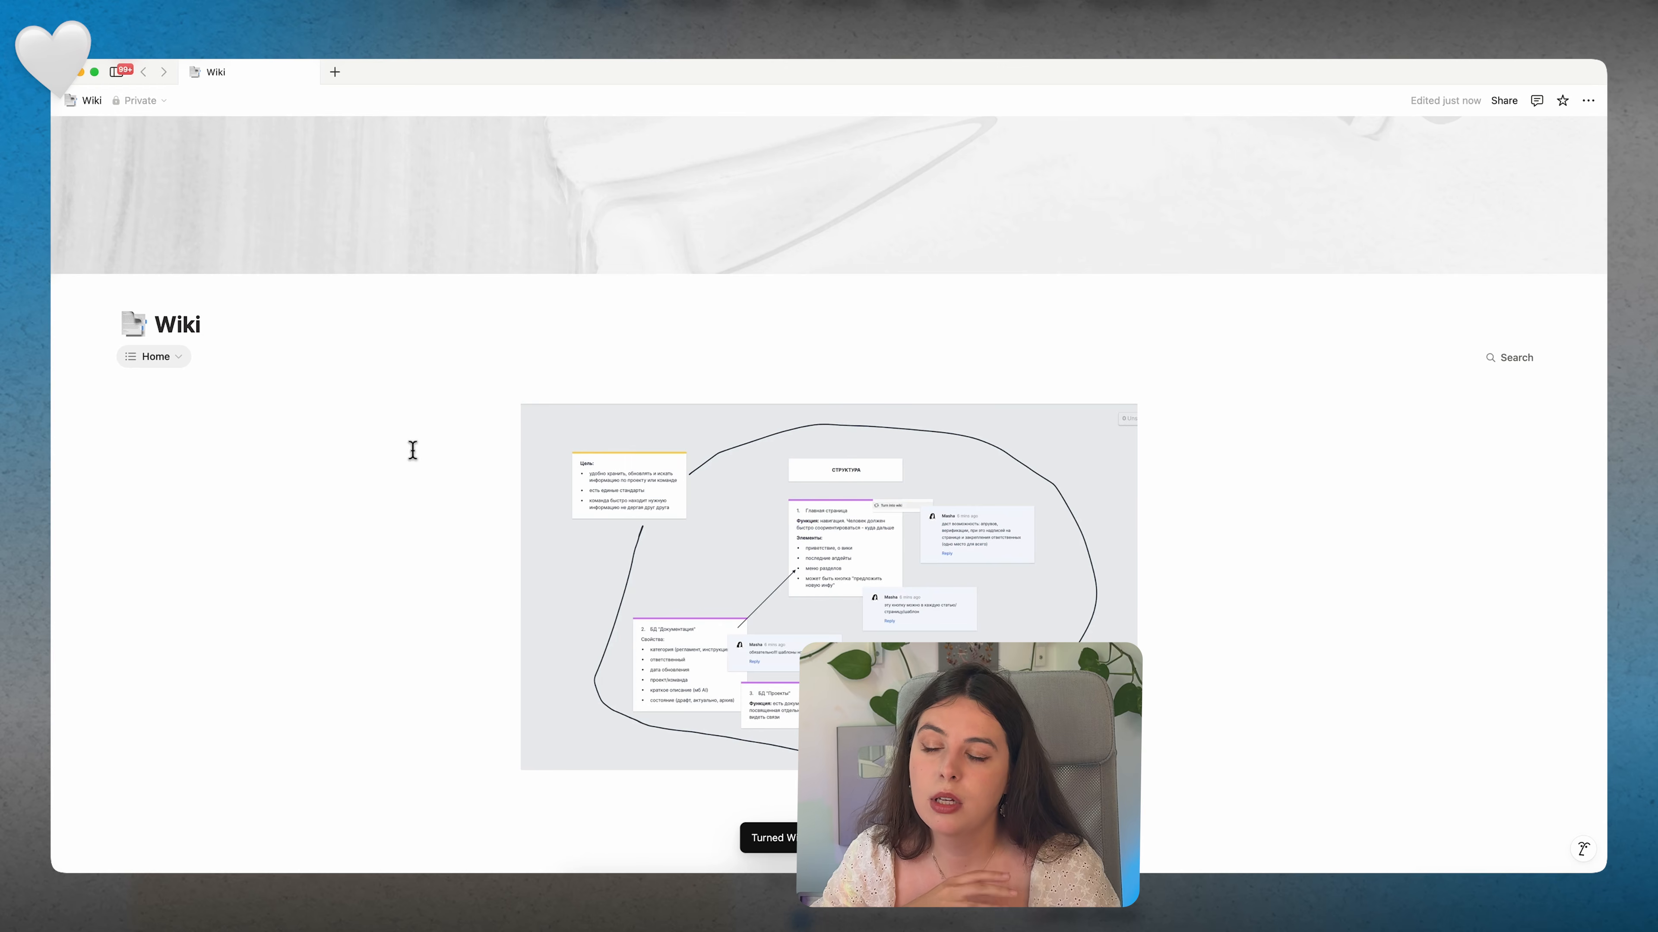
Step: Look through the wiki's All pages and Pages I own table views
click(151, 364)
click(194, 406)
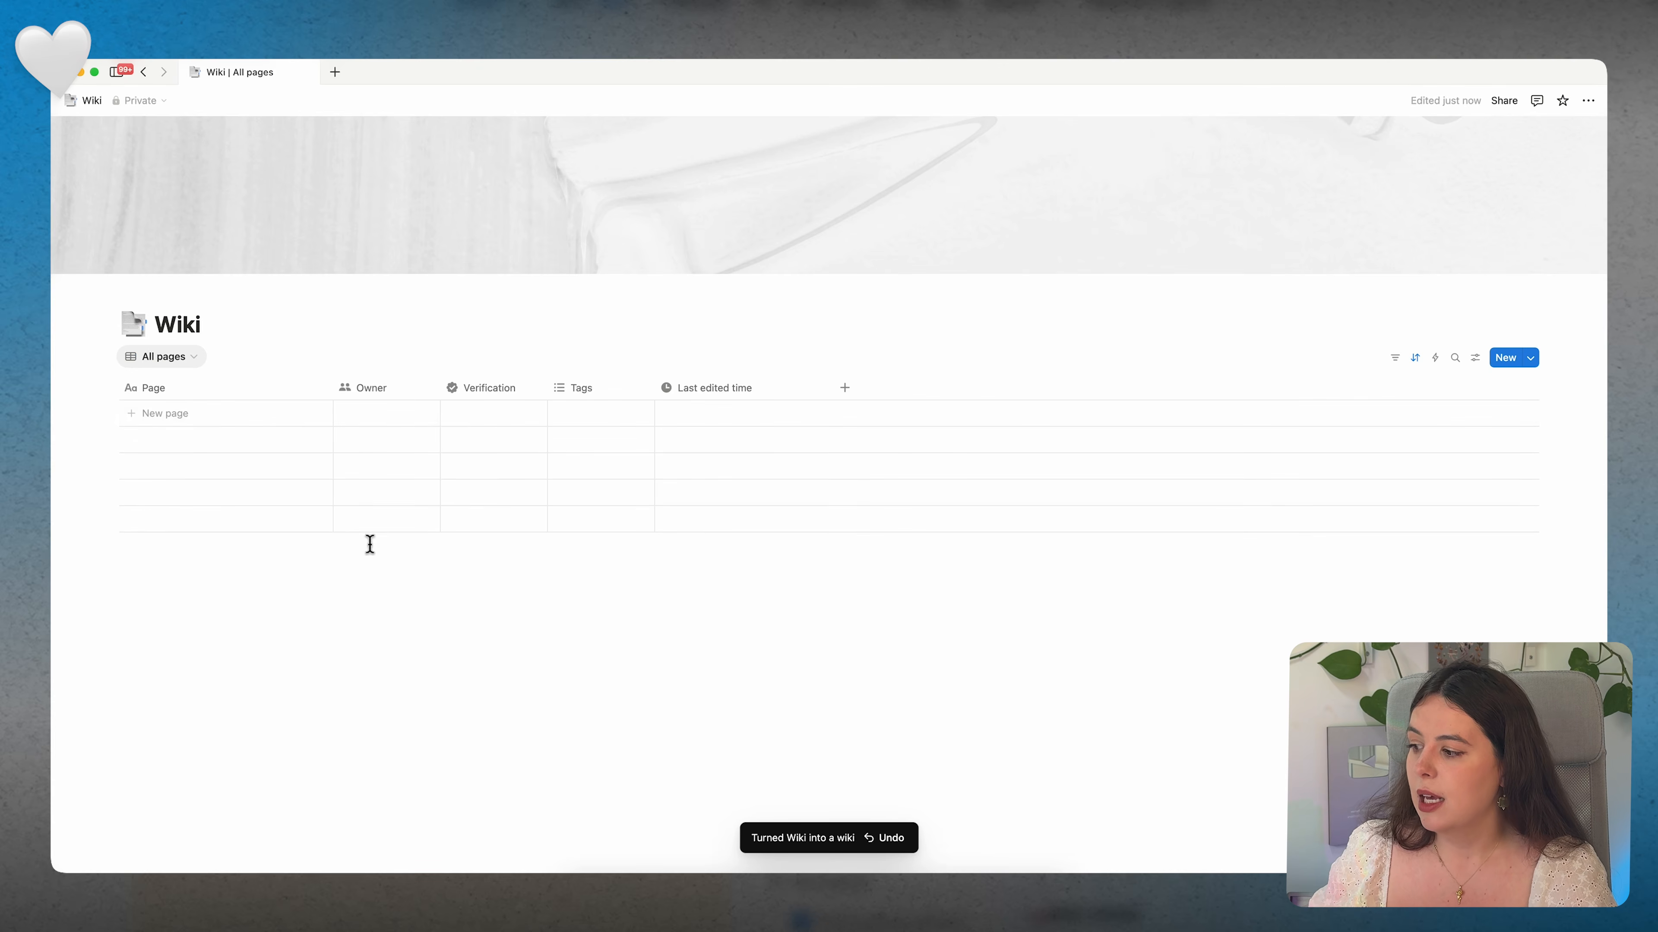
click(161, 367)
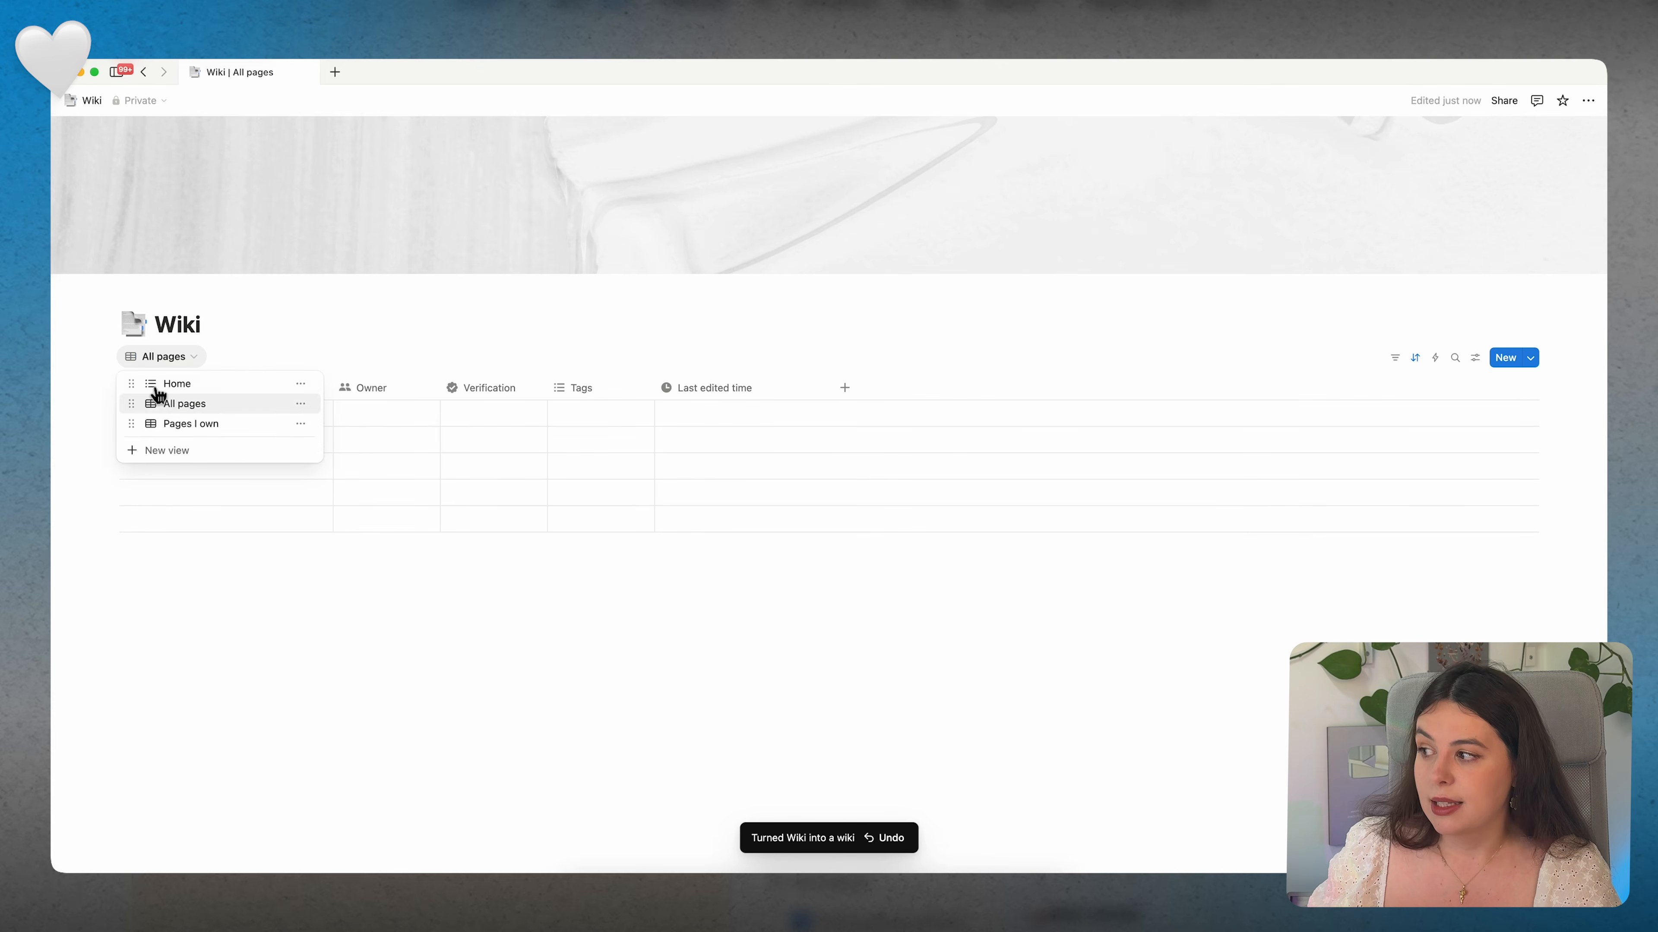
click(181, 431)
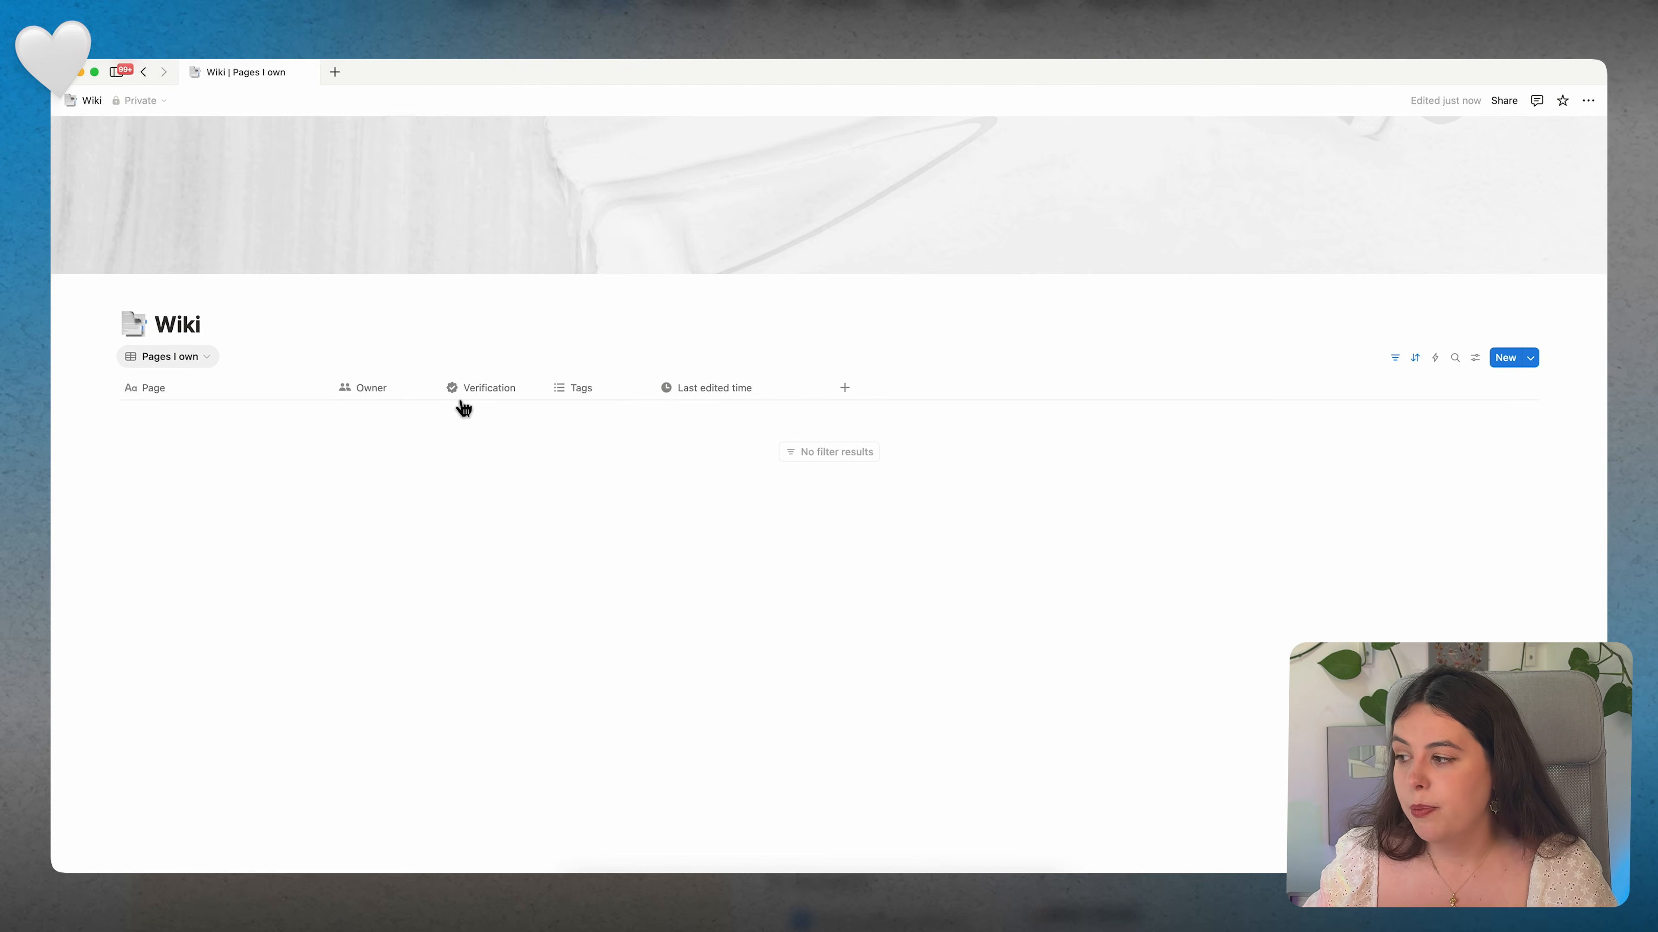
click(175, 360)
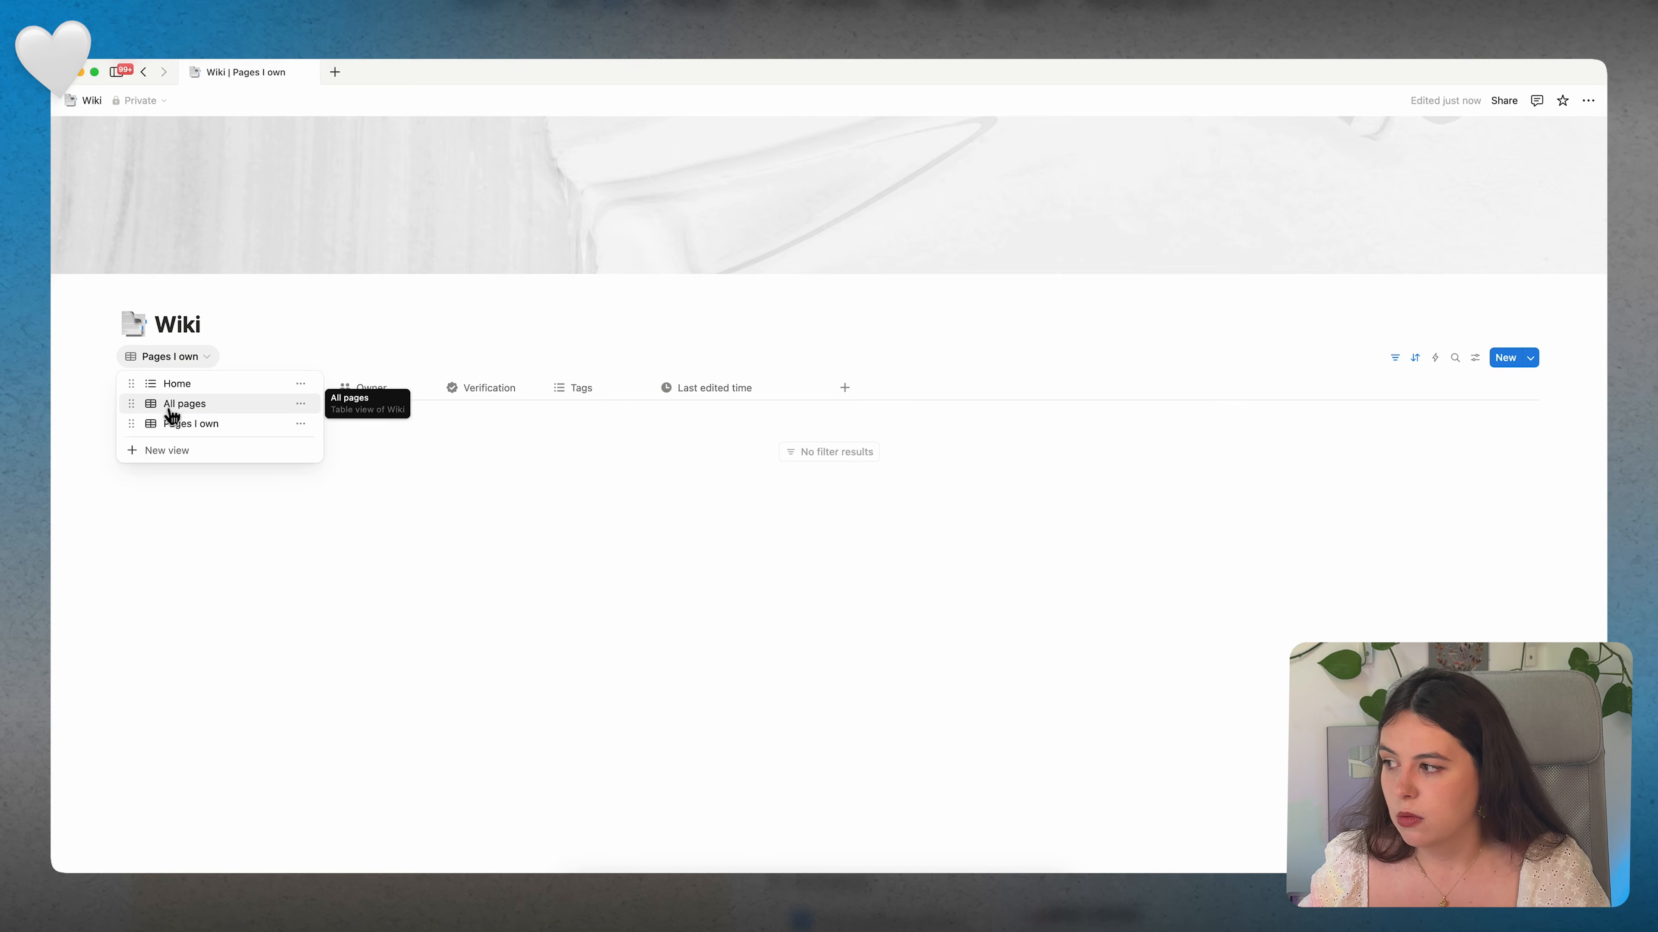
click(165, 407)
Step: Rename the wiki's Home view to "Домашняя страница"
click(181, 363)
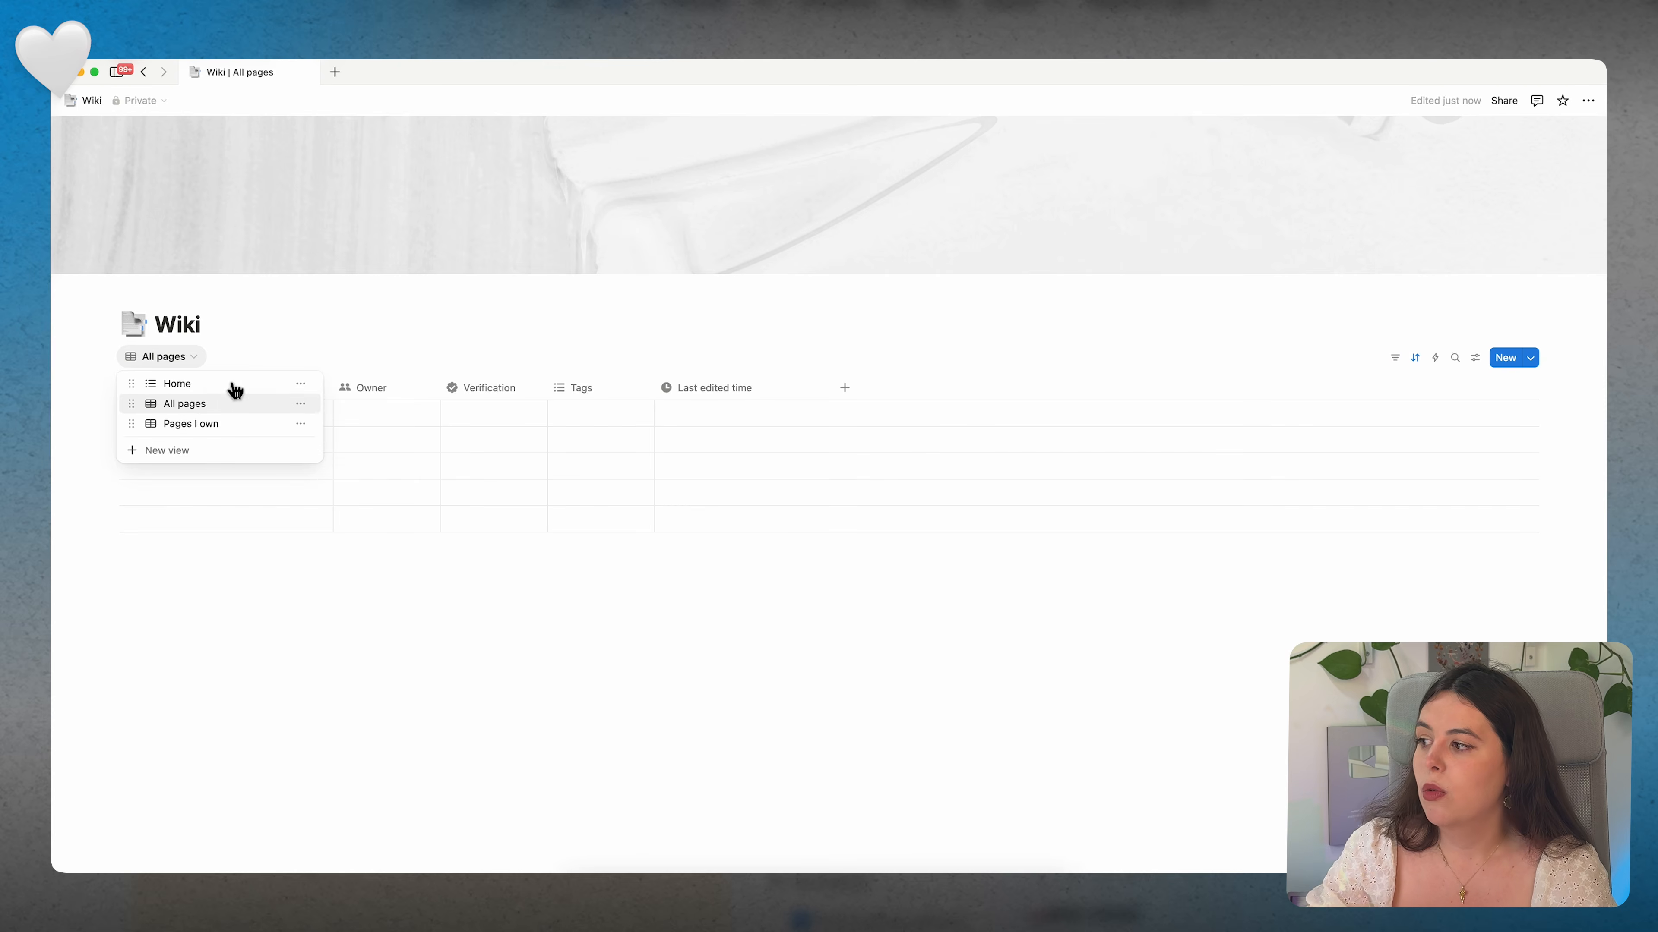
click(301, 385)
click(327, 408)
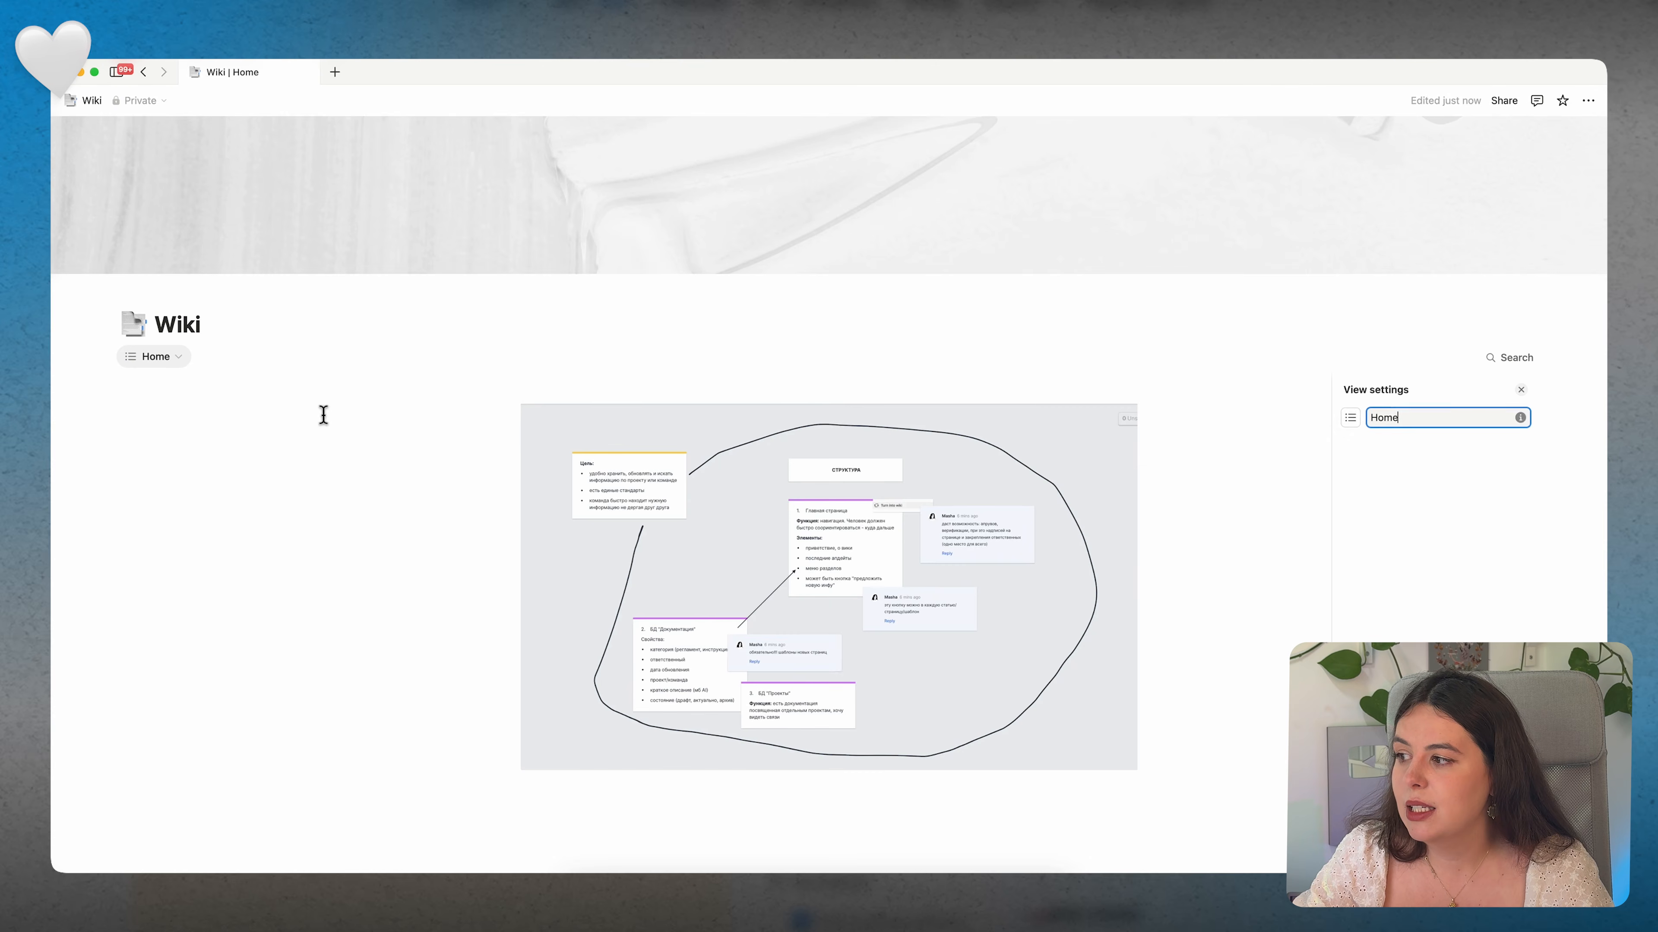
drag(1407, 432, 1351, 421)
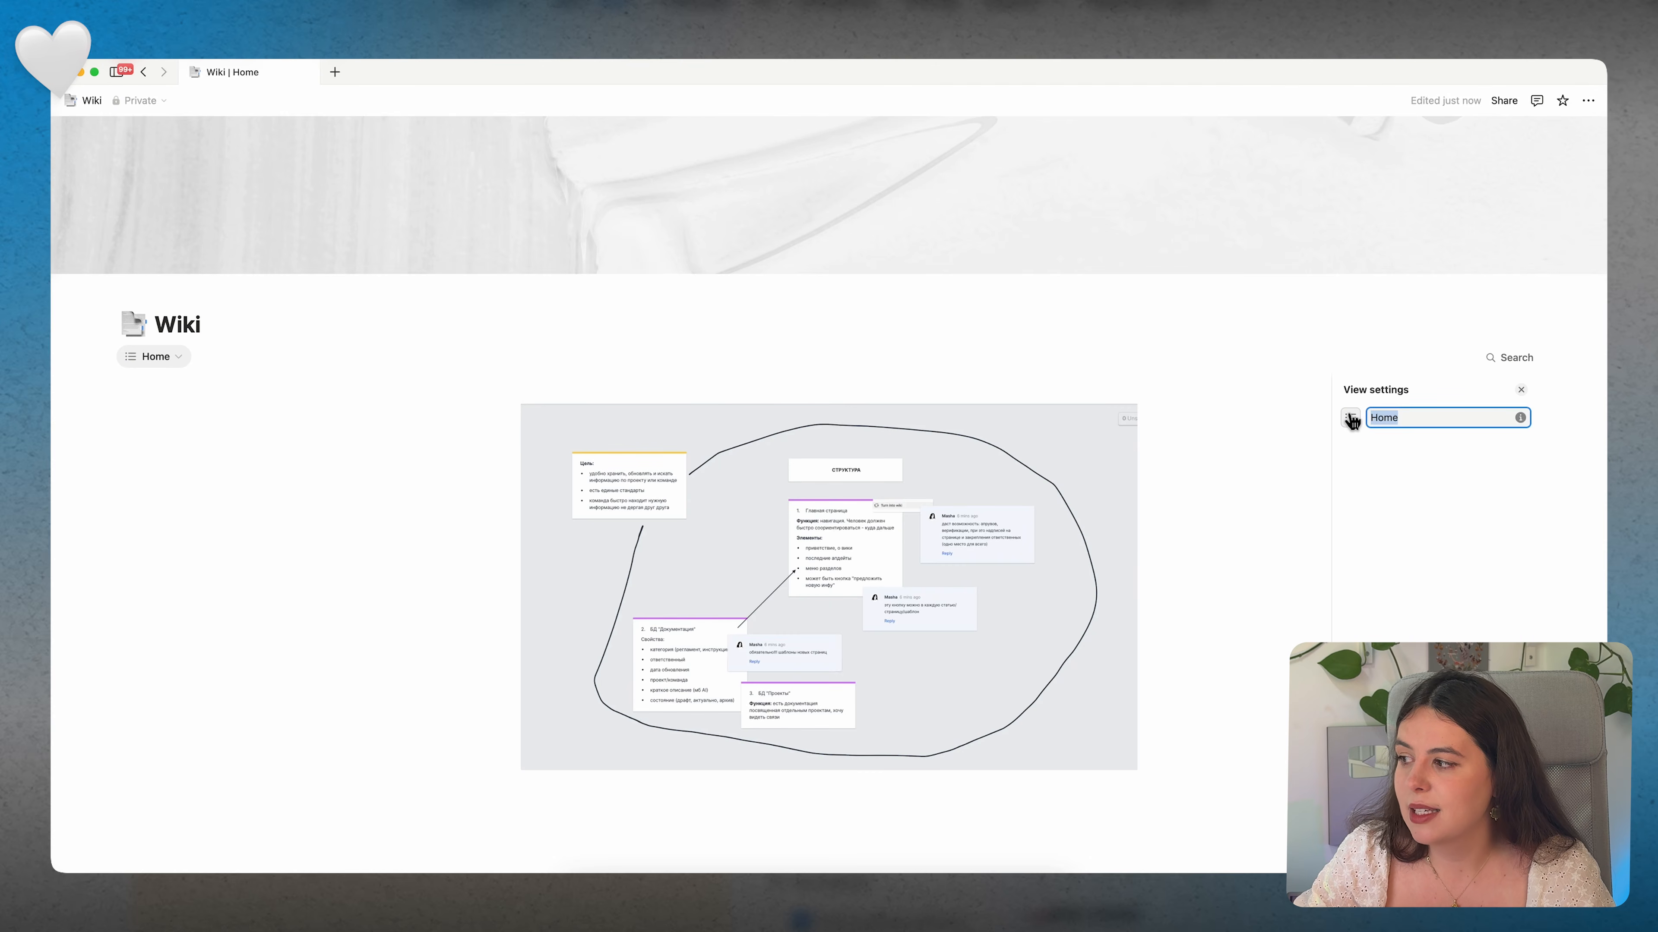
text(L)
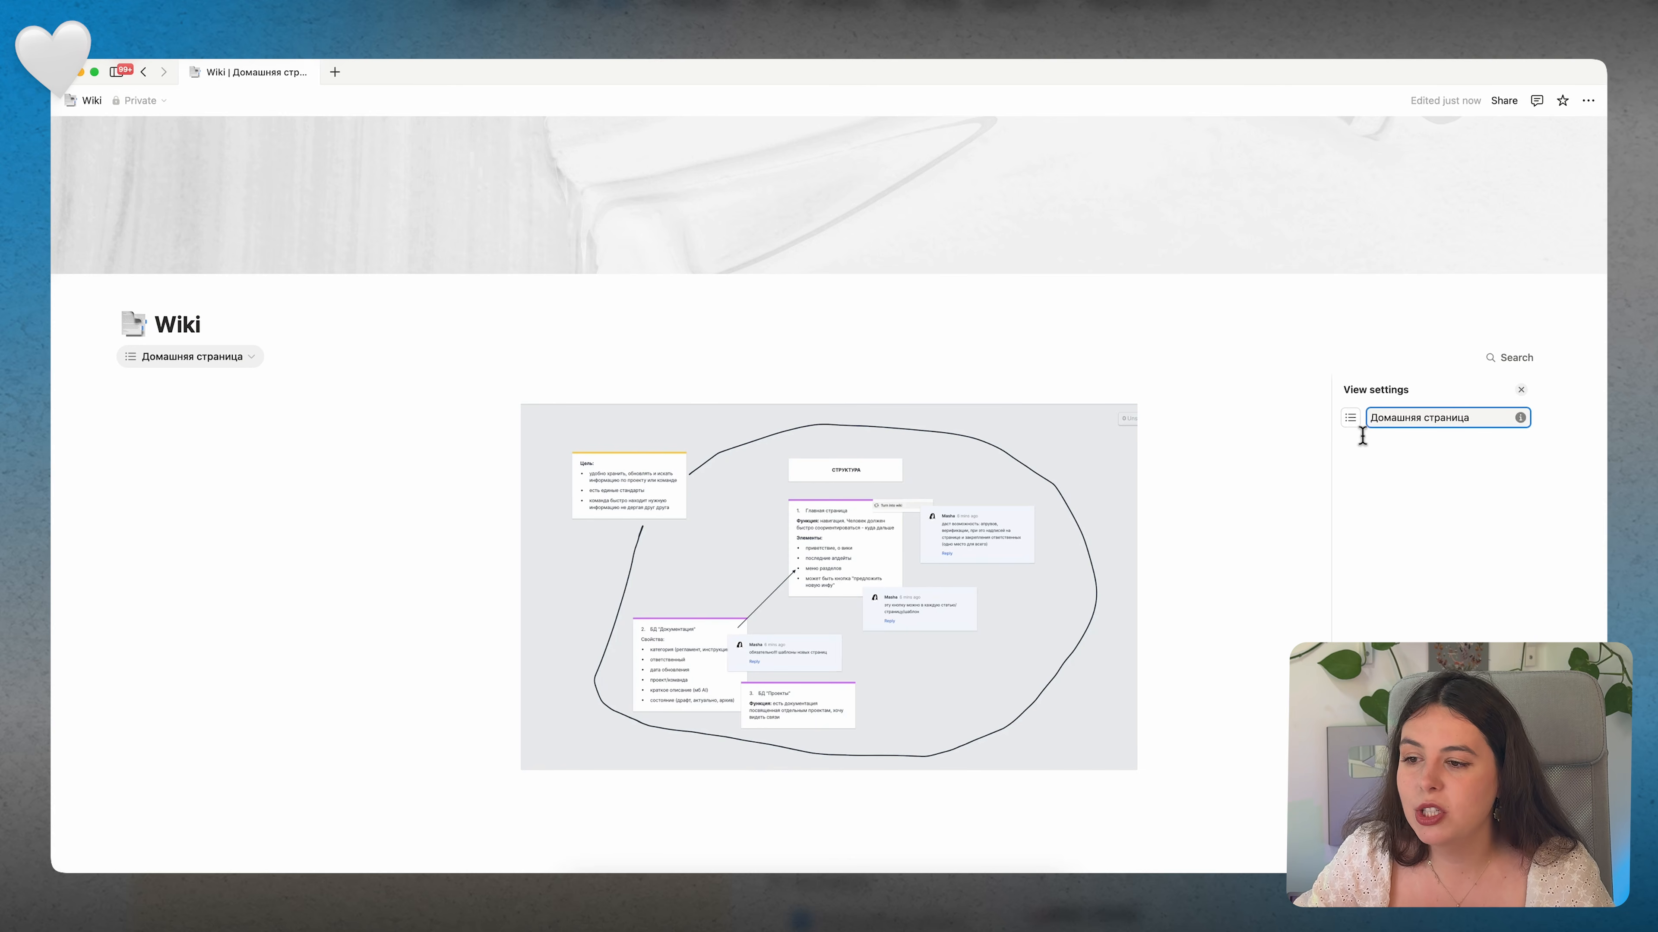
Step: Switch to the All pages view and rename it "Все страницы"
click(199, 357)
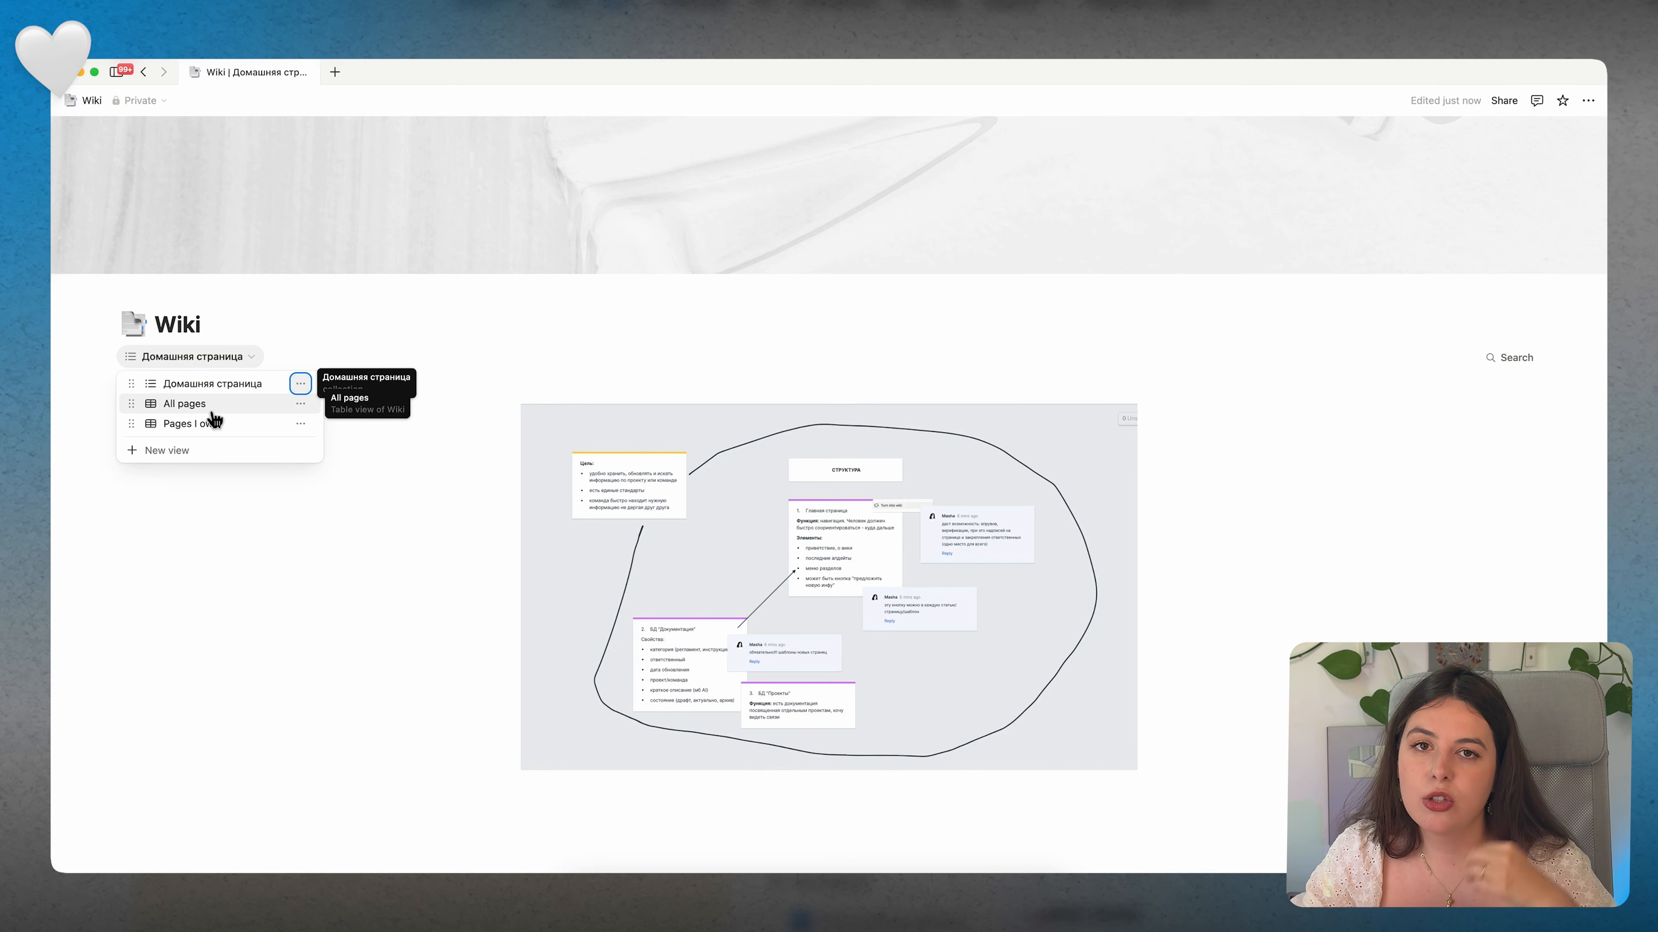
click(209, 401)
click(196, 359)
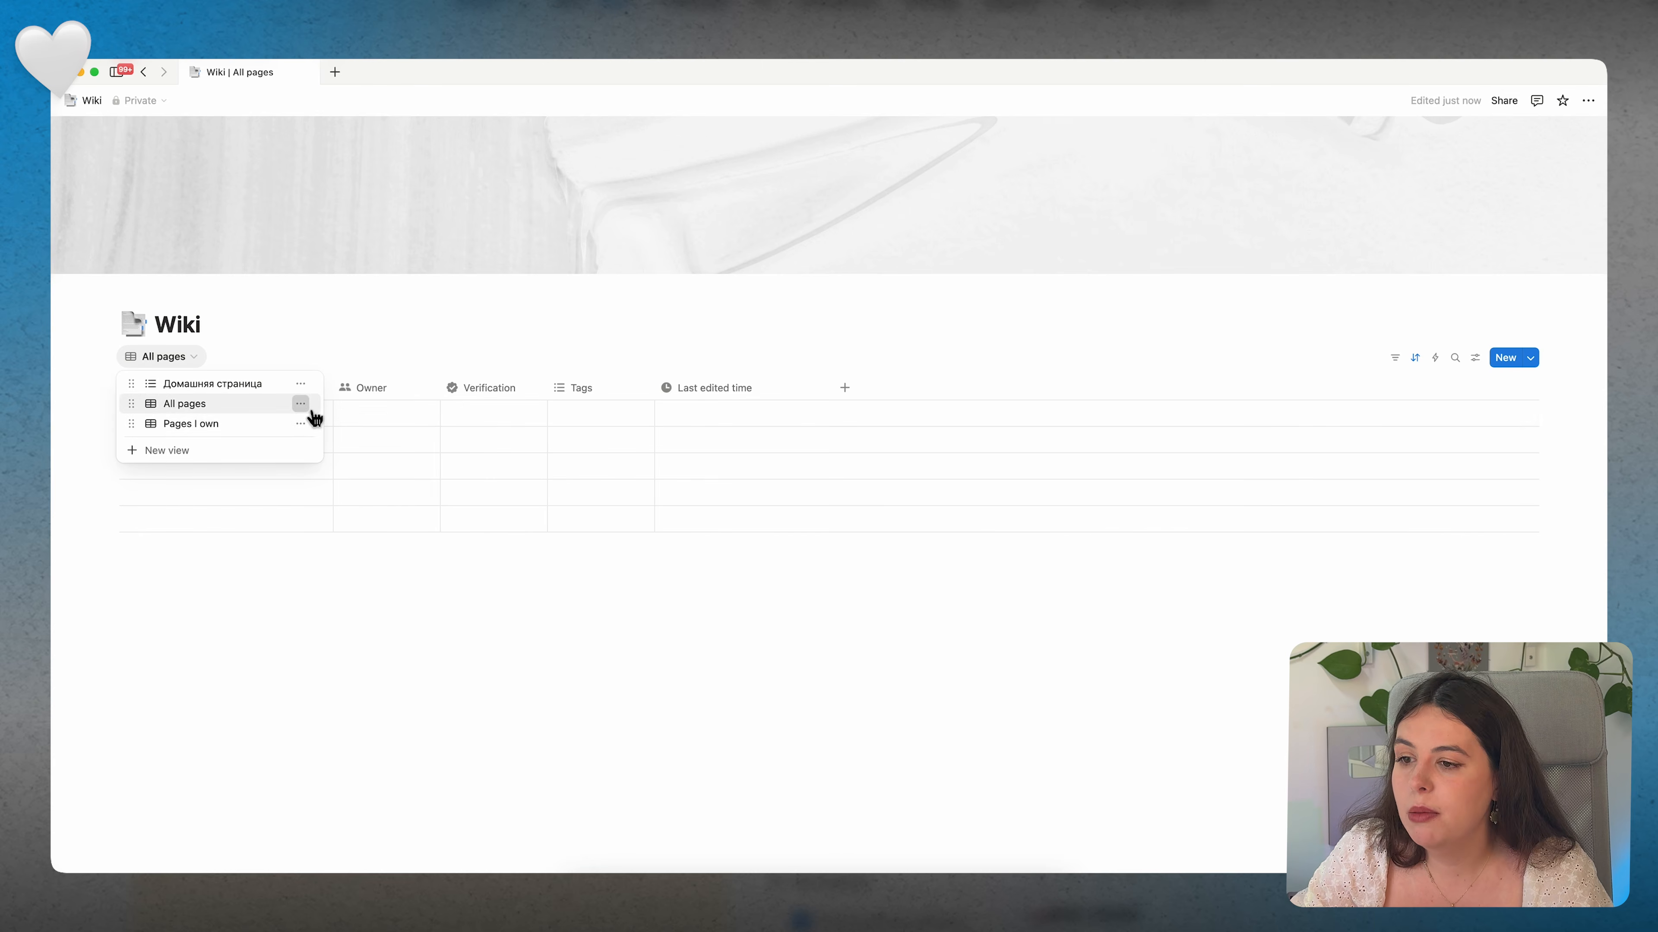
click(306, 405)
click(333, 443)
triple_click(1398, 419)
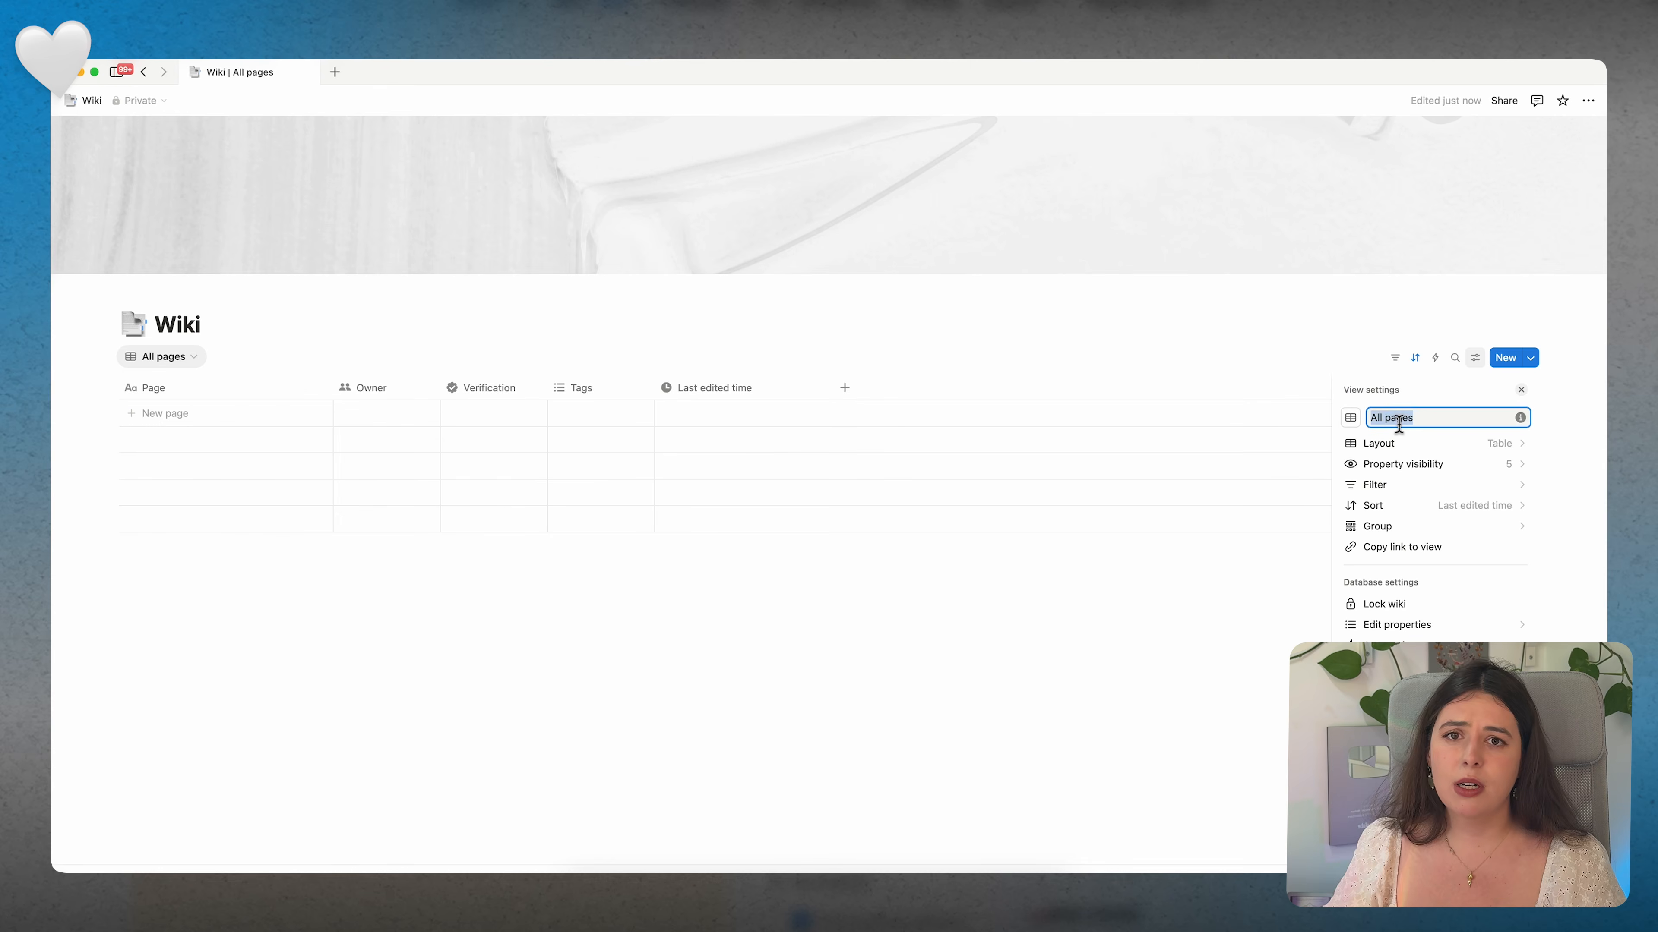
text(Bo)
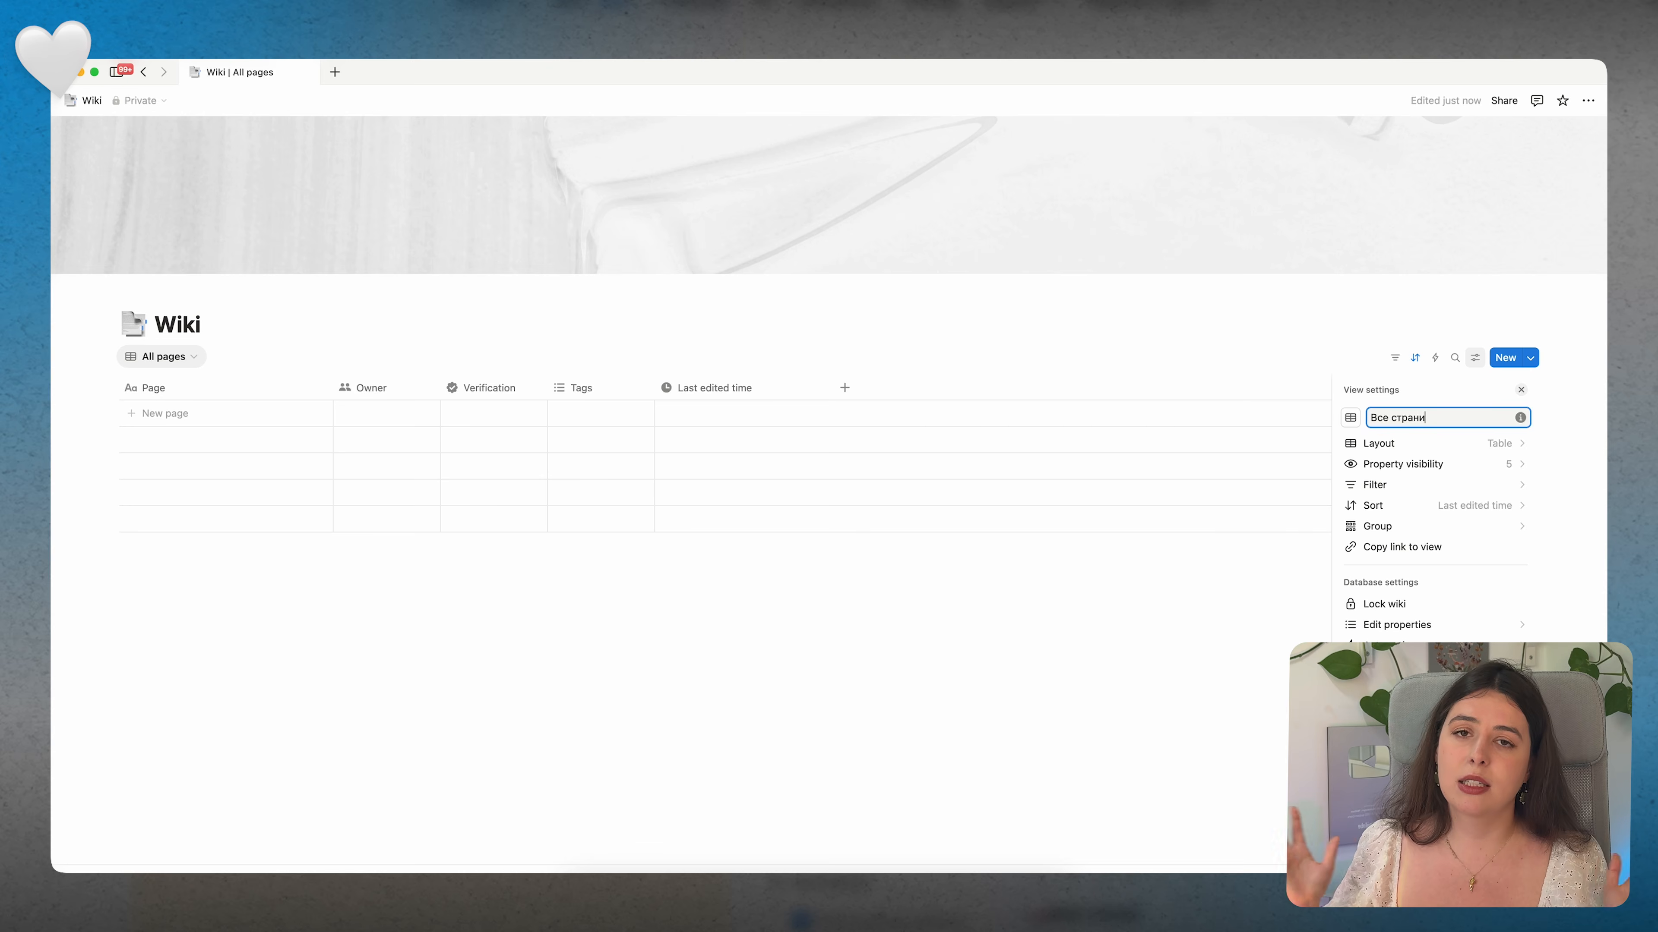
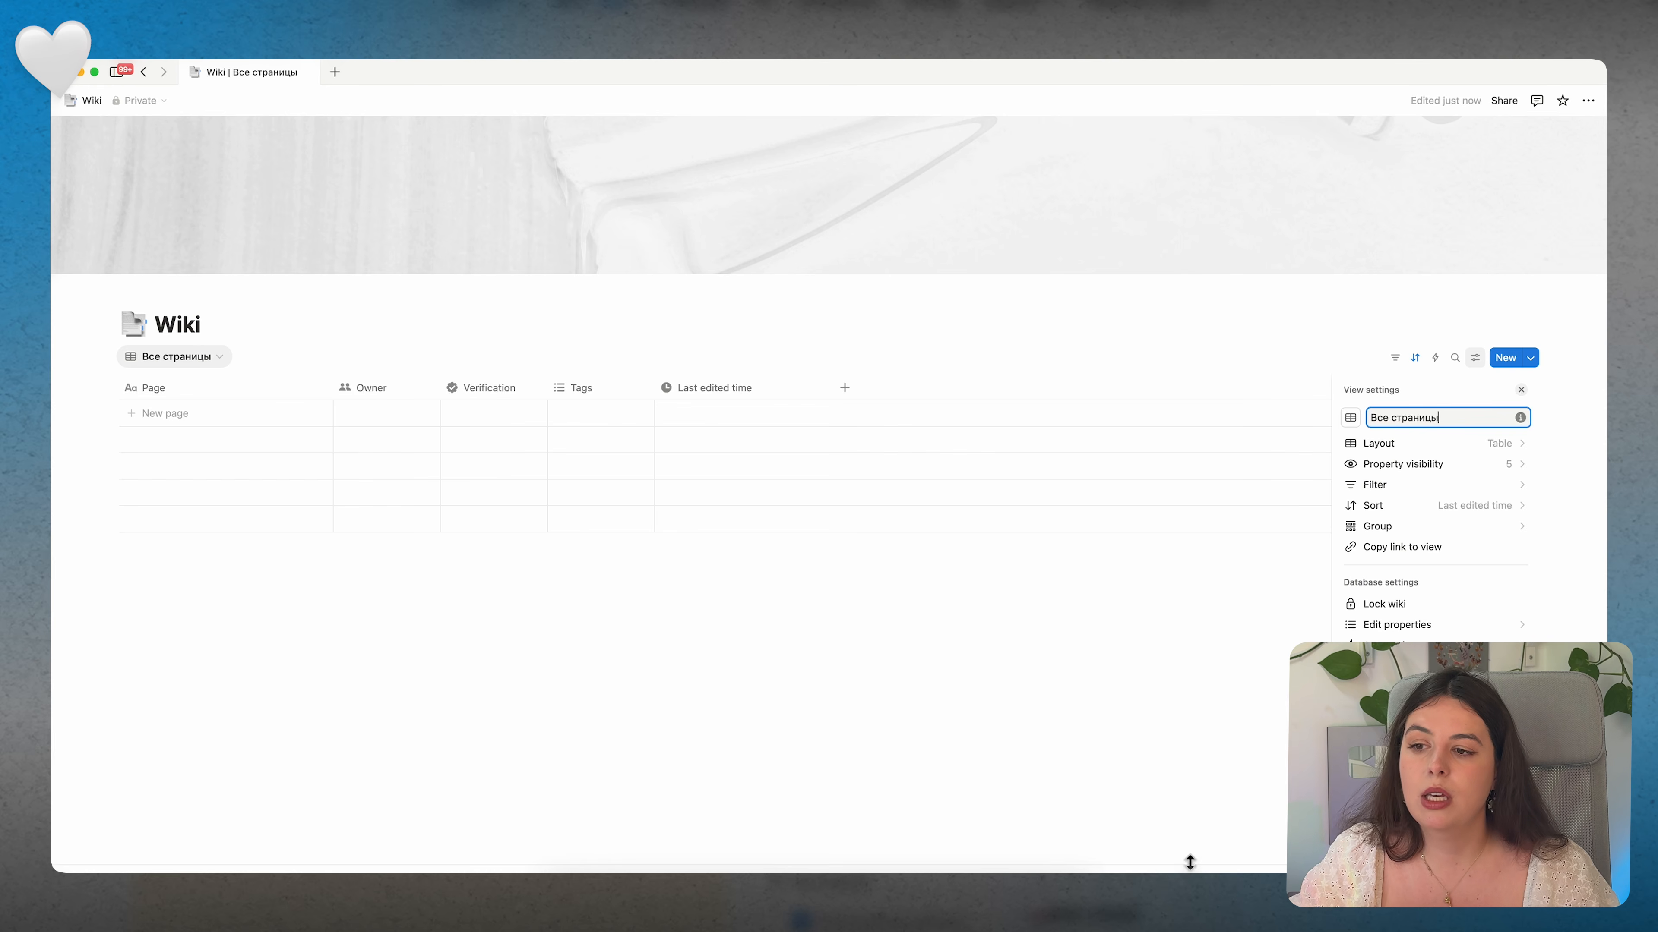
Step: Rename the Pages I own view to "Мои страницы"
click(218, 367)
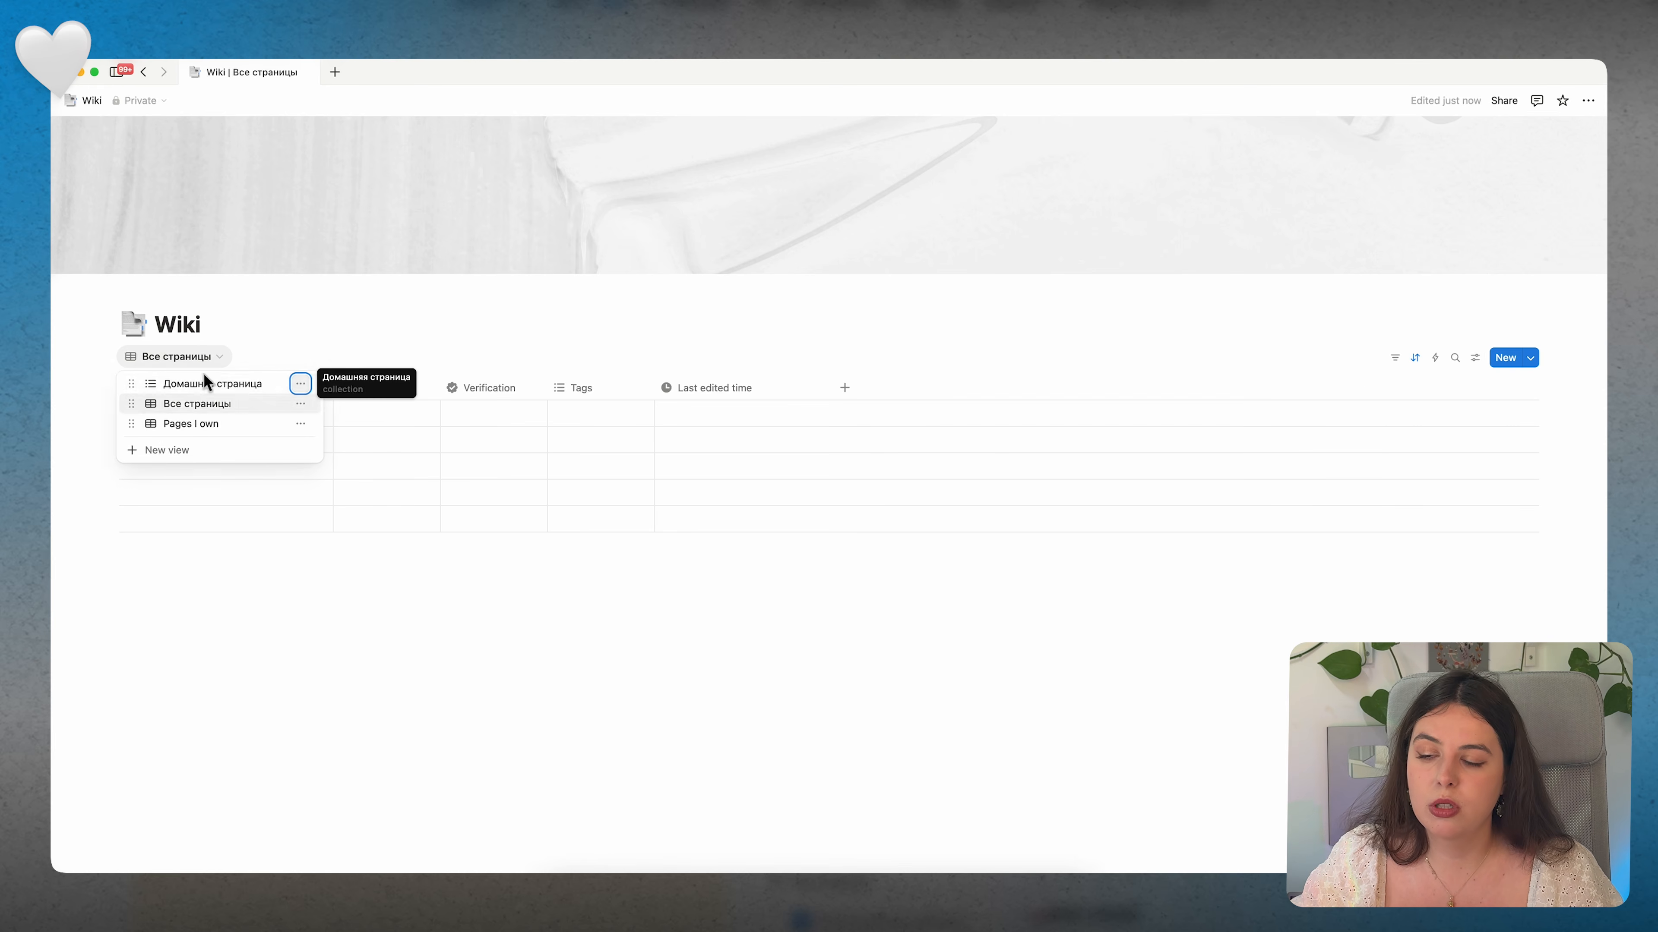
click(300, 424)
click(328, 449)
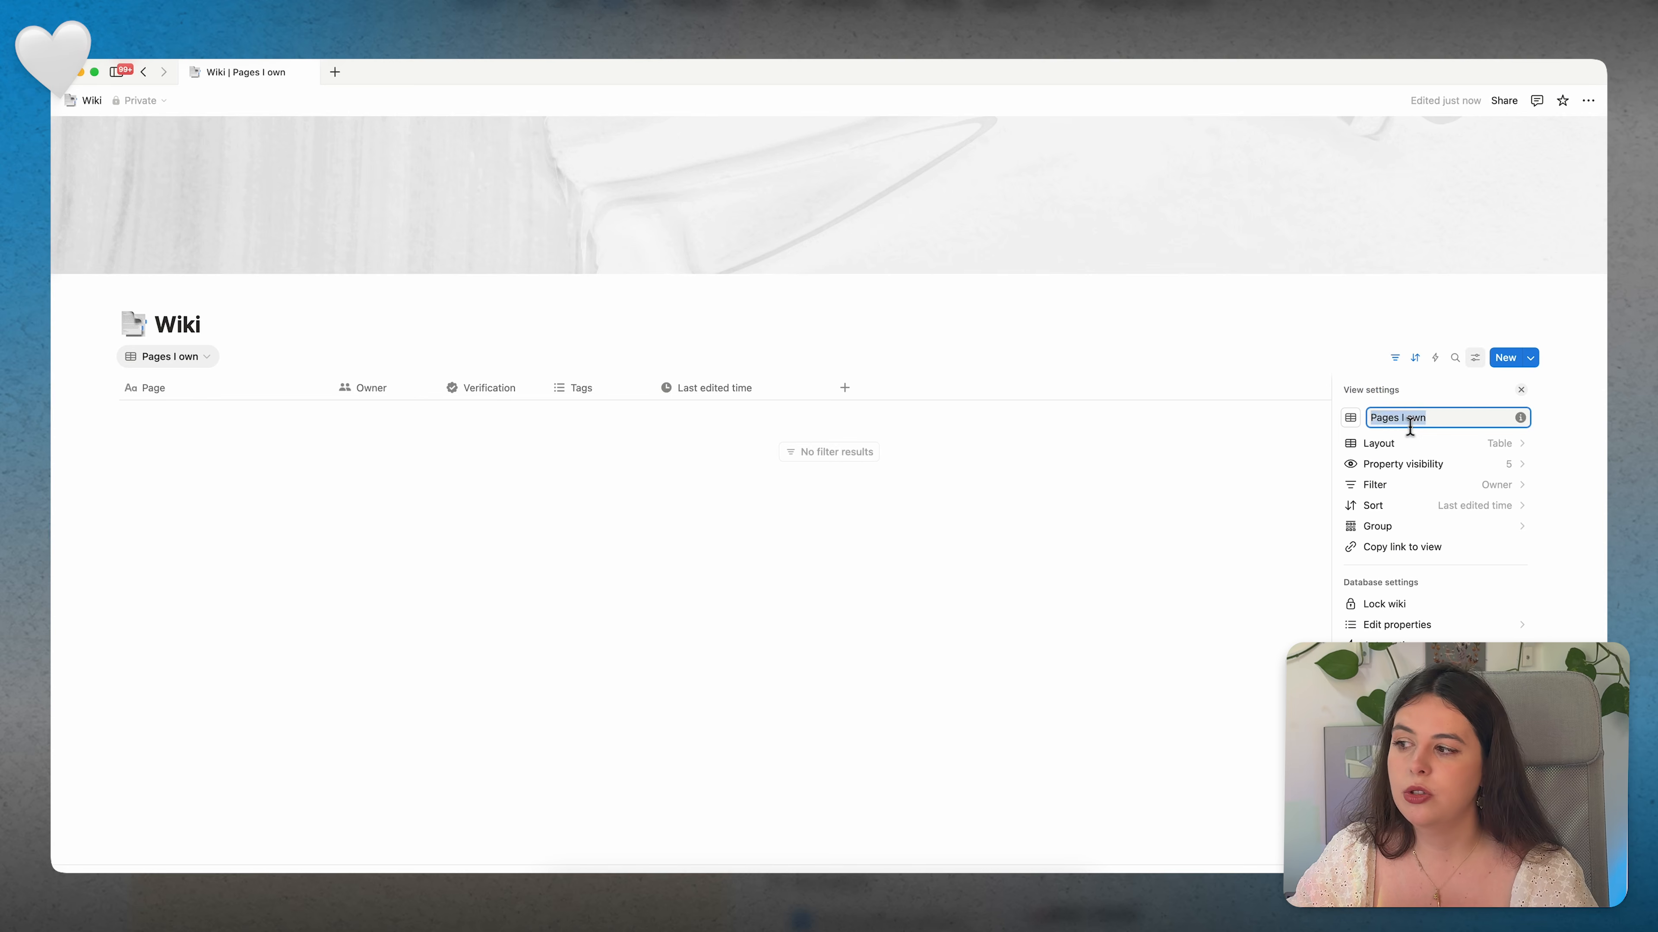
text(Мои)
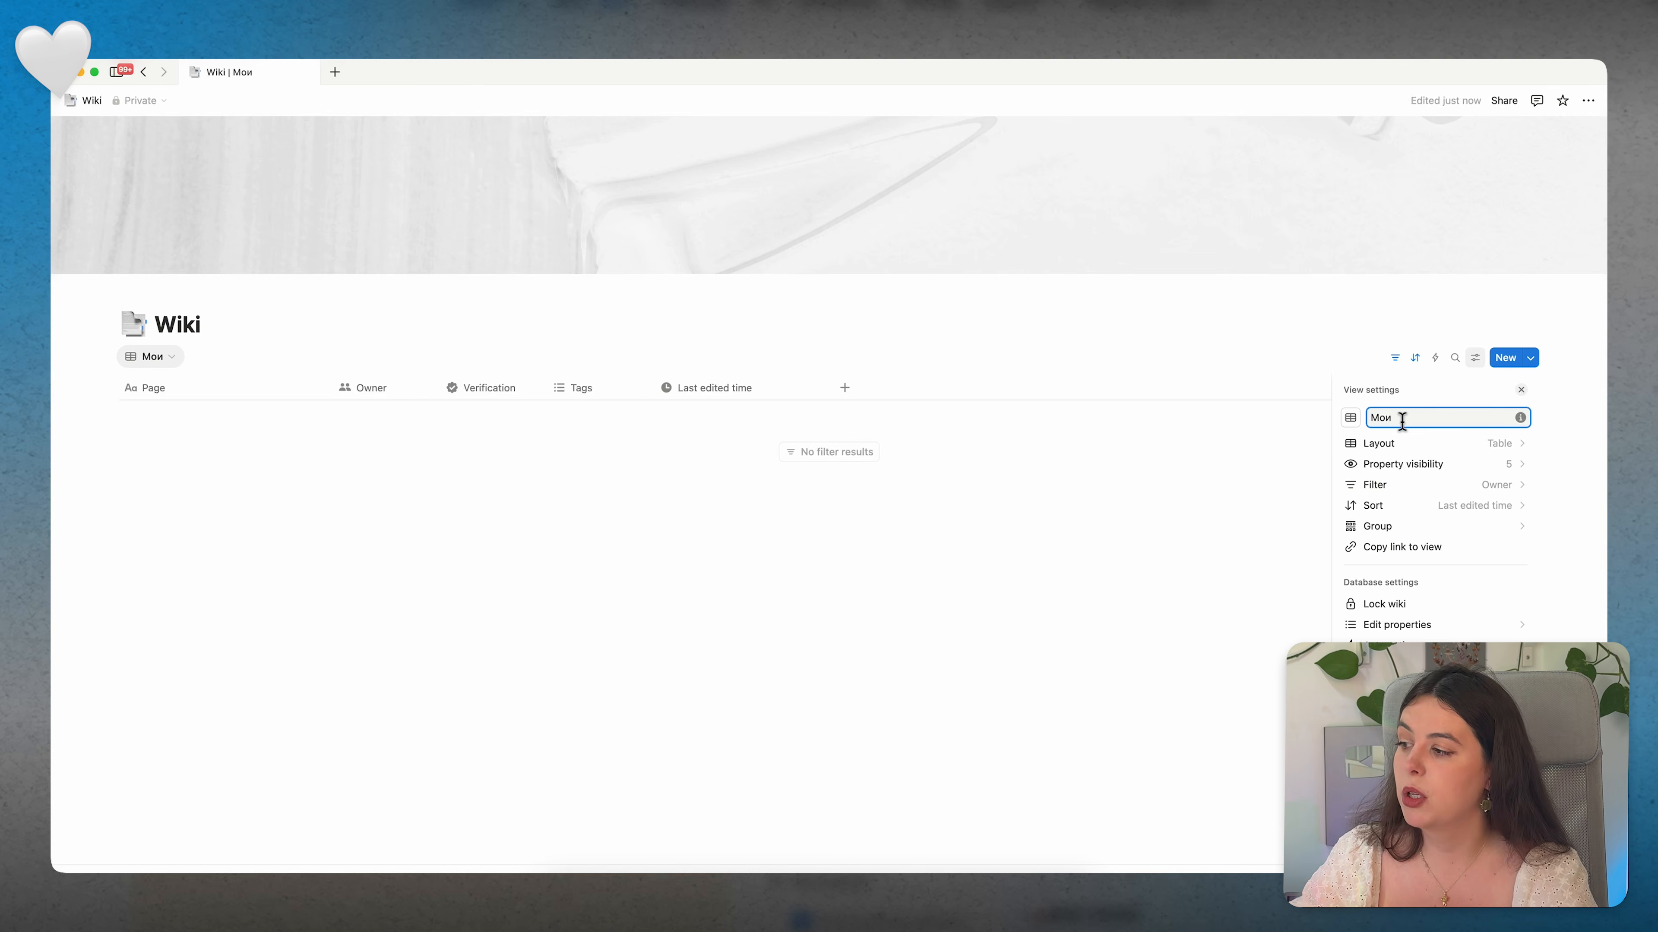
text( страницы)
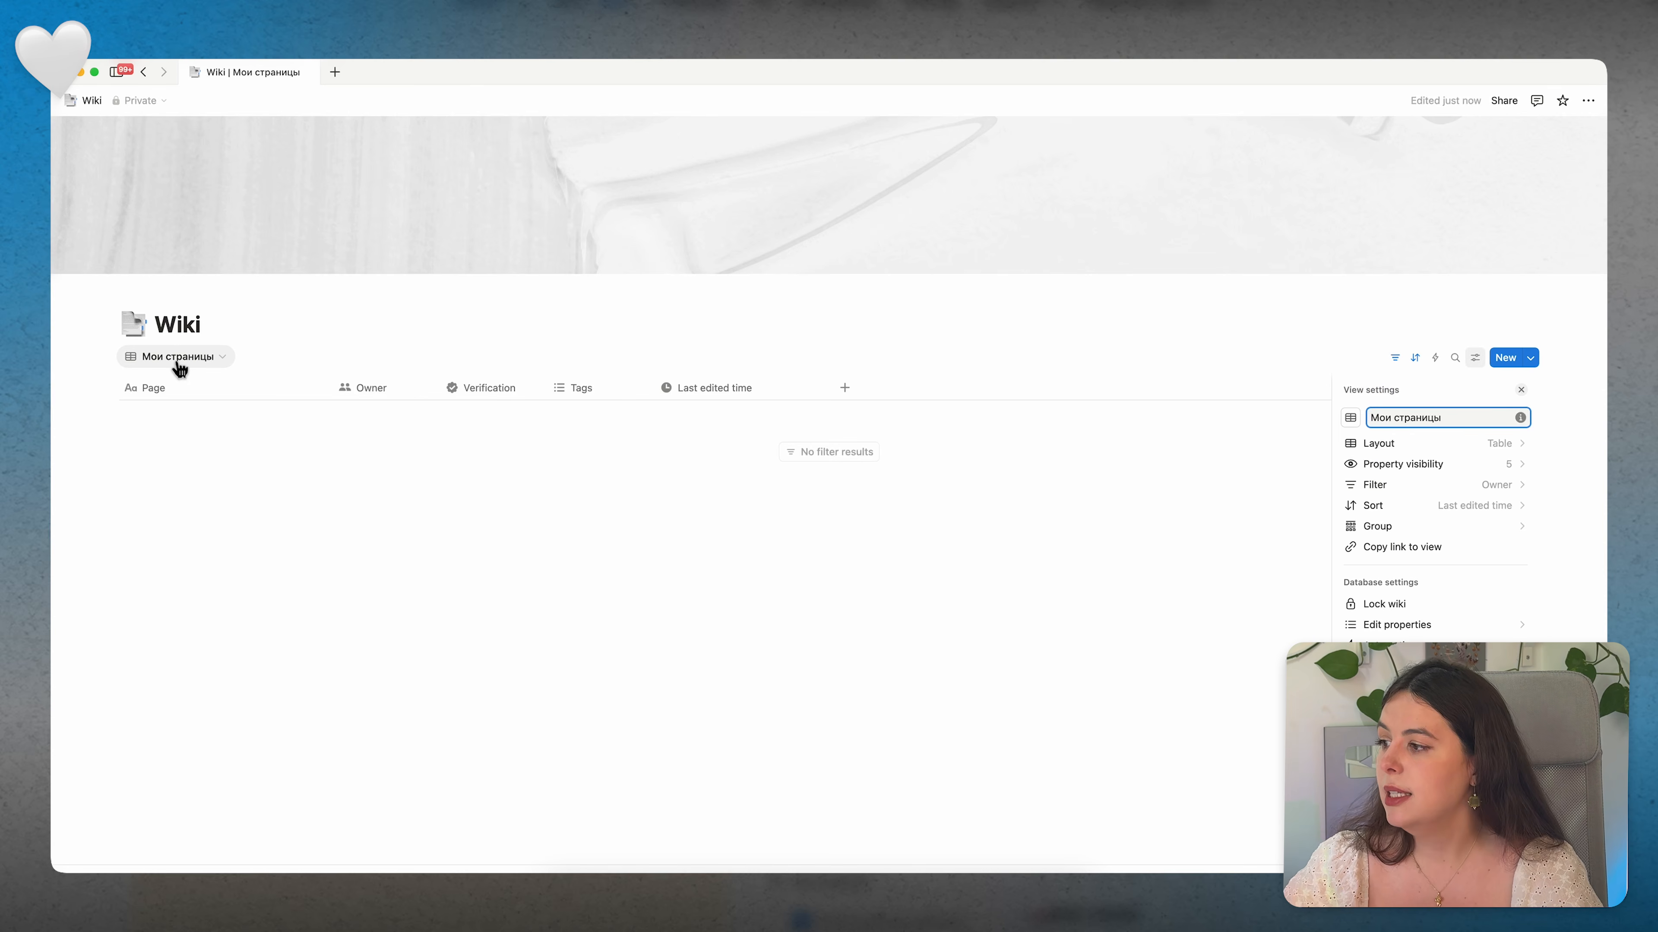
Step: In the "Все страницы" view, rename the Page property to "Страница" and the Owner property to "Ответственный"
click(178, 359)
click(180, 404)
click(192, 387)
double_click(196, 416)
text(Страница)
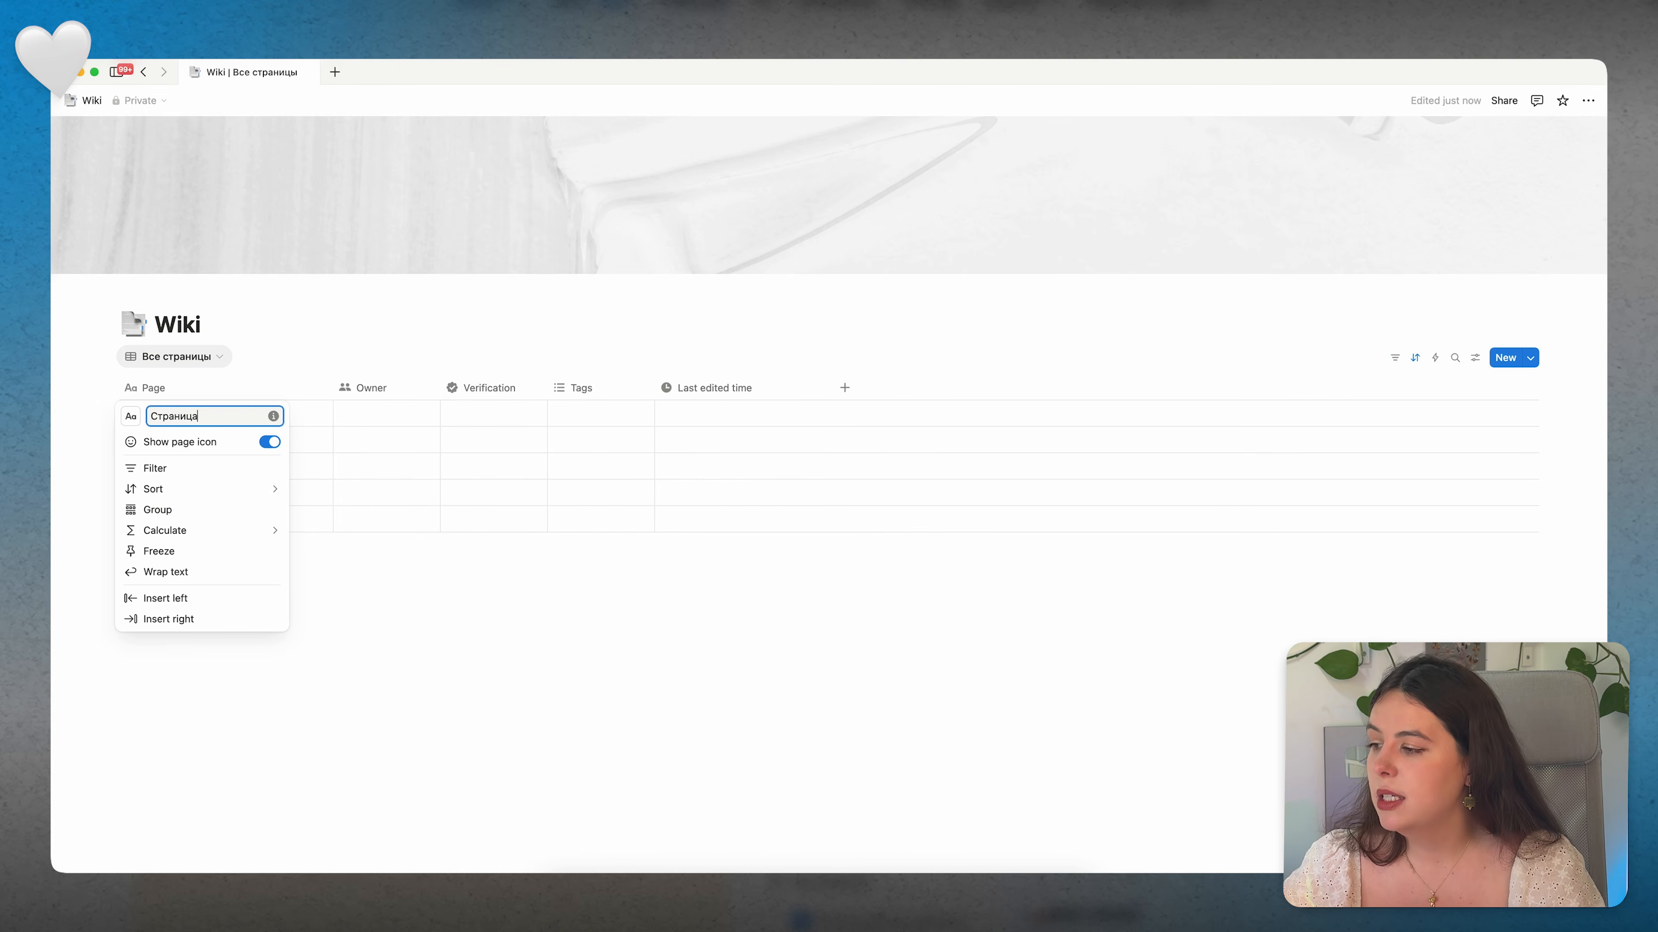
click(378, 387)
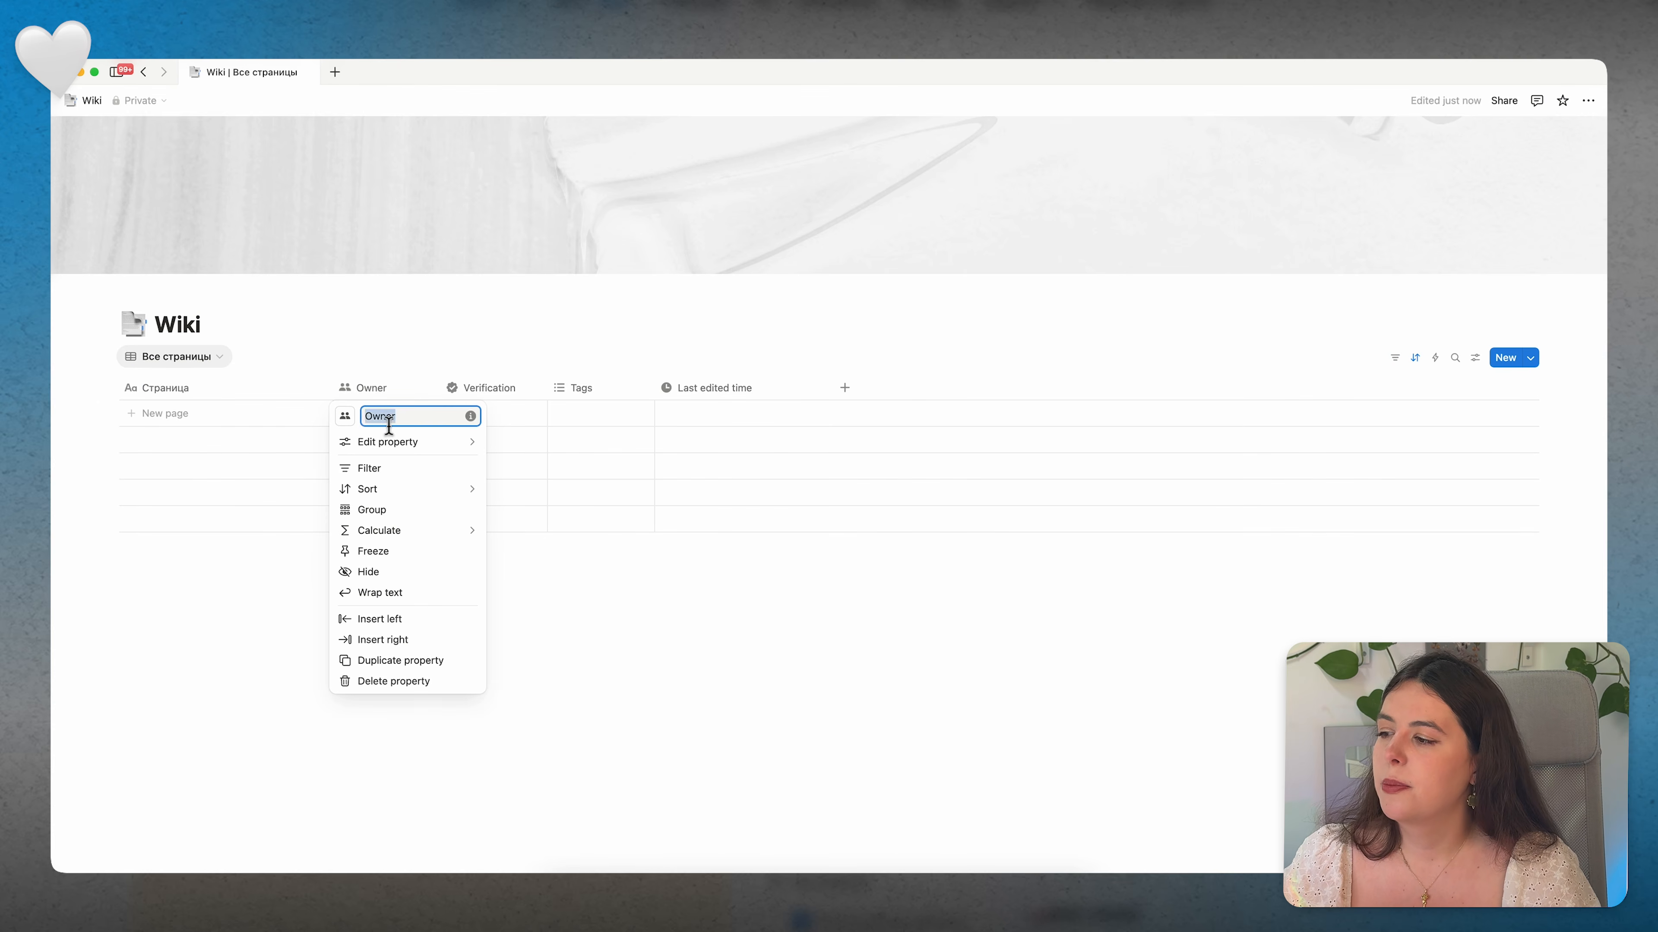
text(Ответственный)
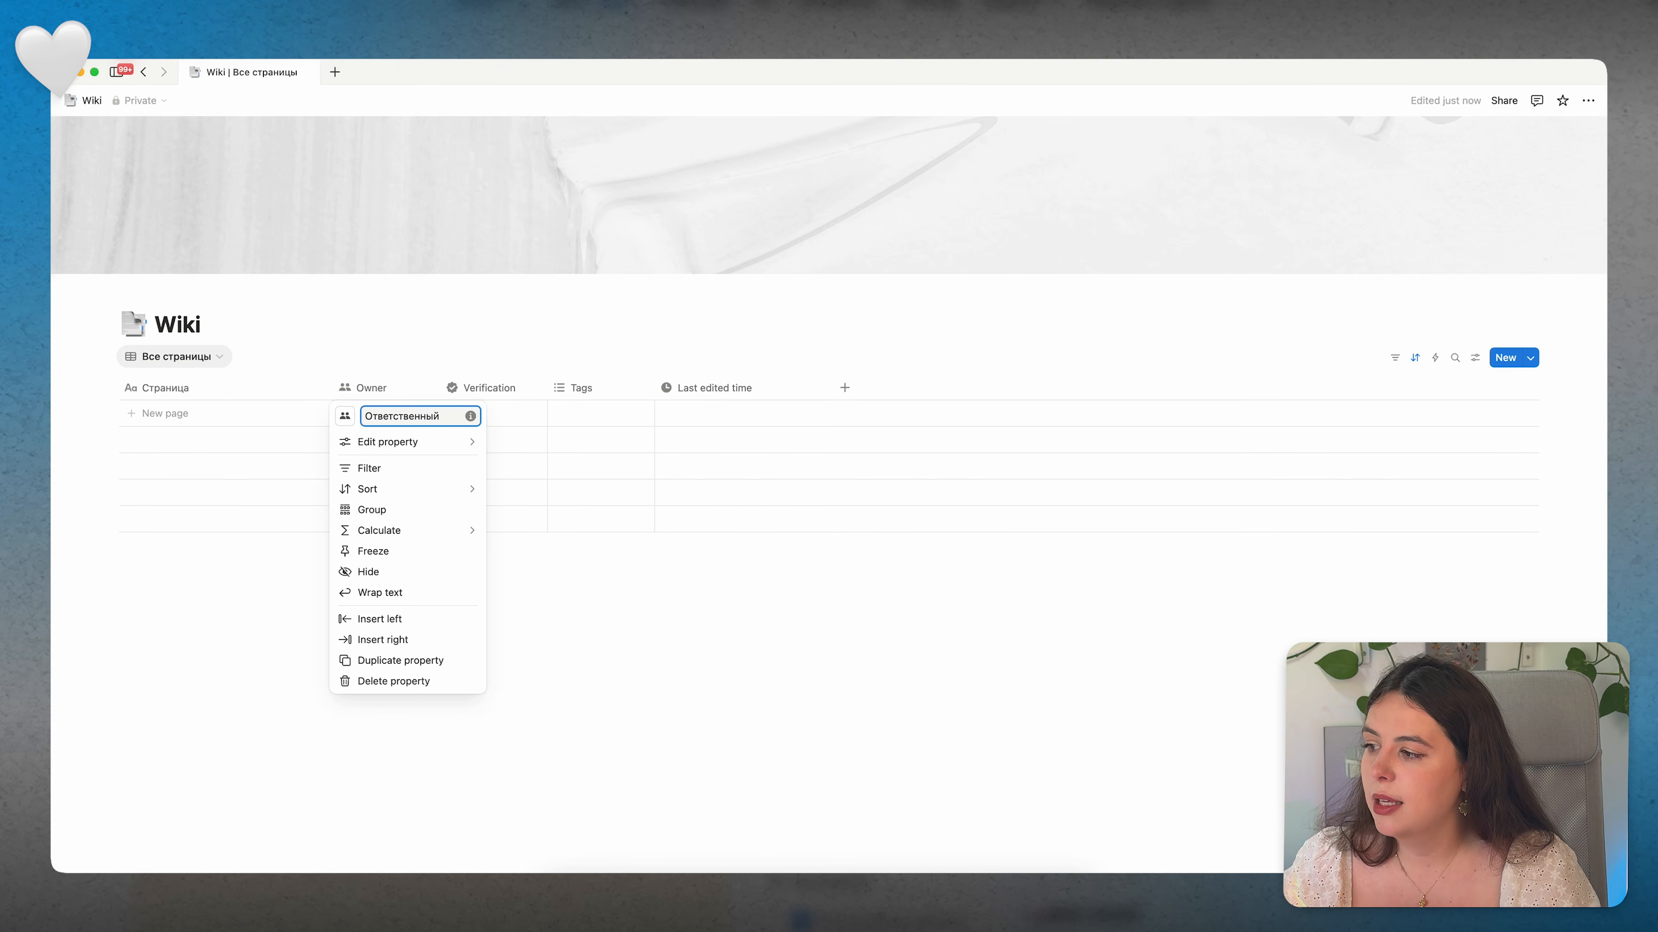
Step: Rename the Verification property to "Верицикация" and the Tags property to "Категория"
click(482, 386)
text(Вериц)
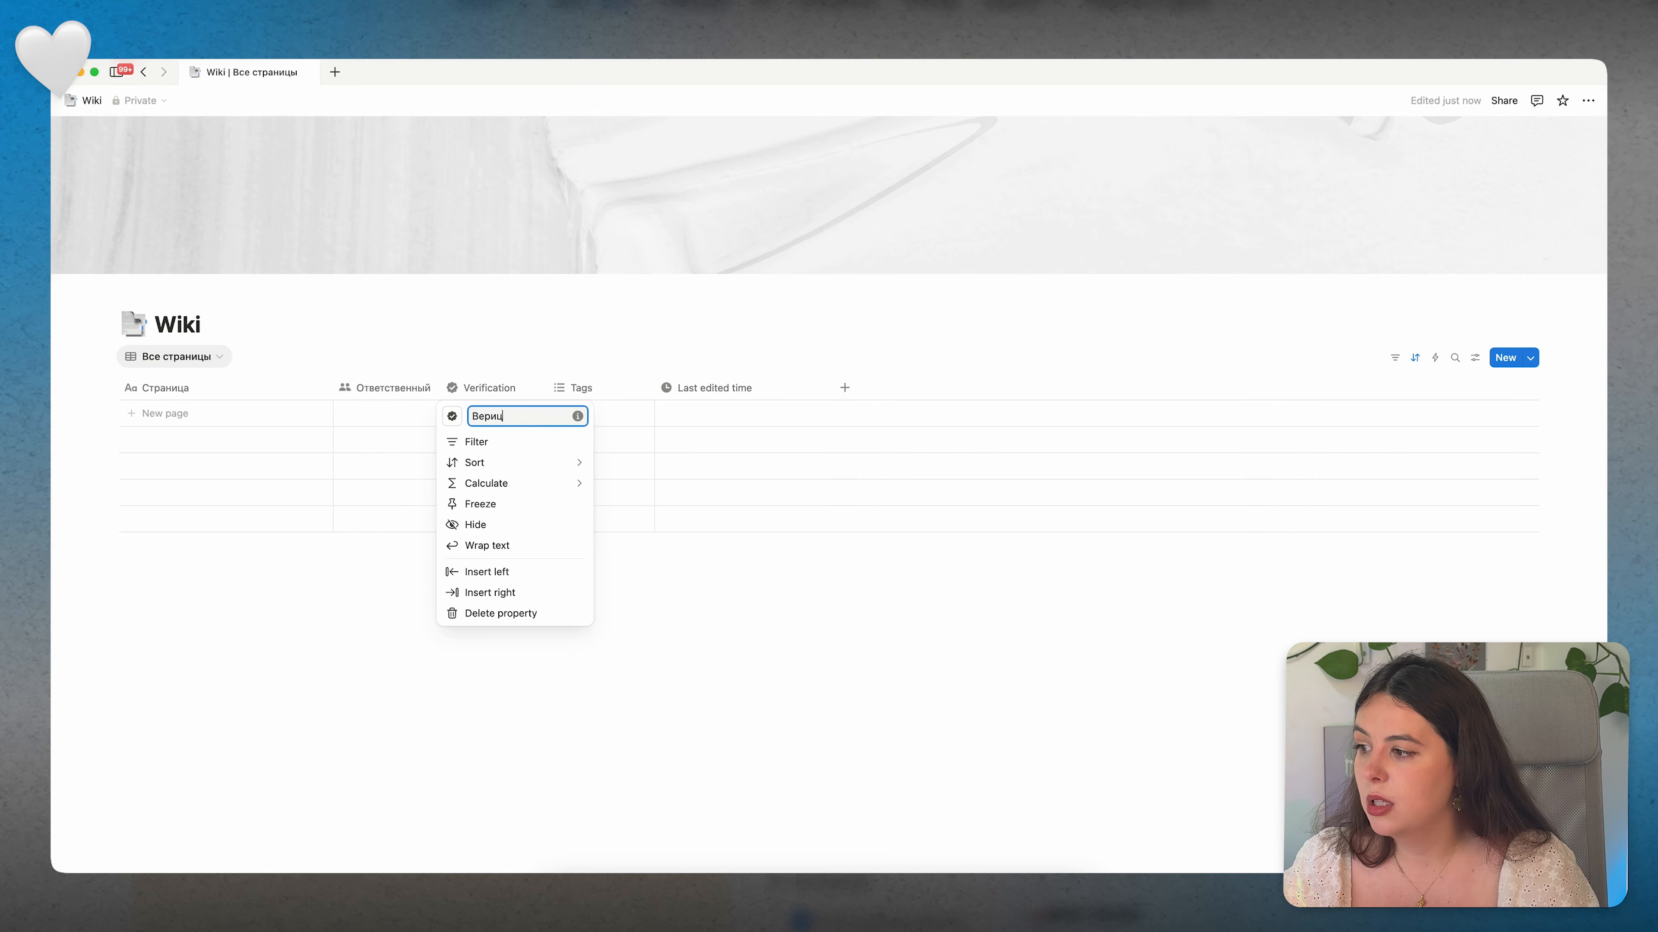
text(икация)
click(600, 390)
click(599, 390)
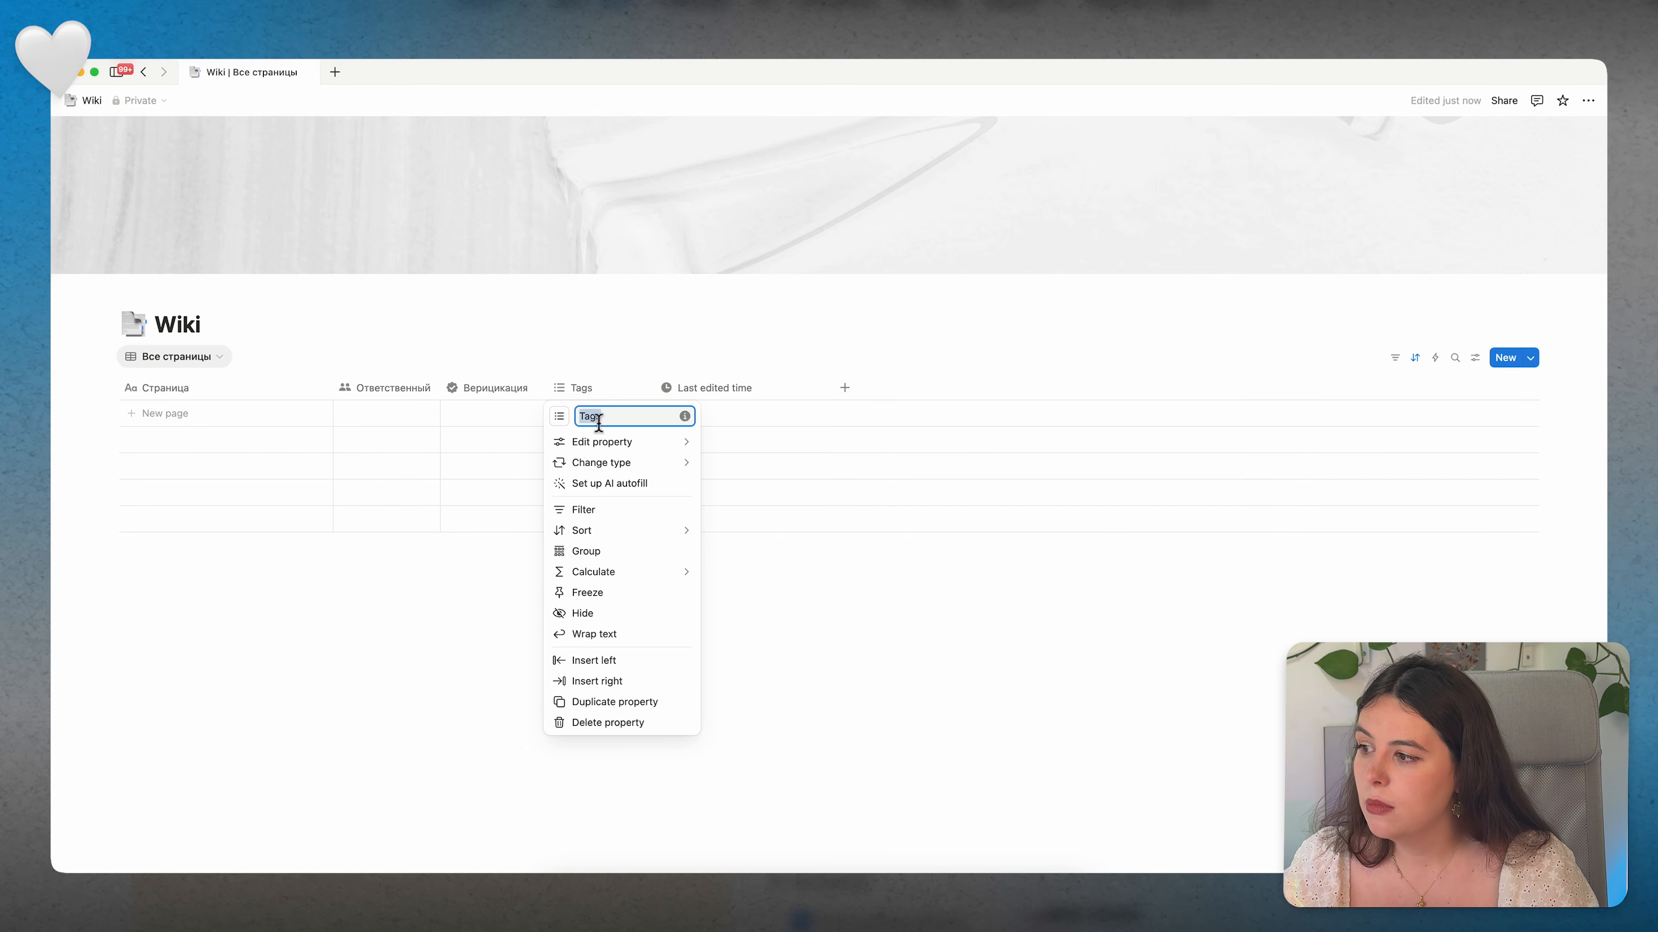
text(Категория)
Step: Rename the Last edited time property to "Время последнего изменения"
click(682, 392)
click(682, 392)
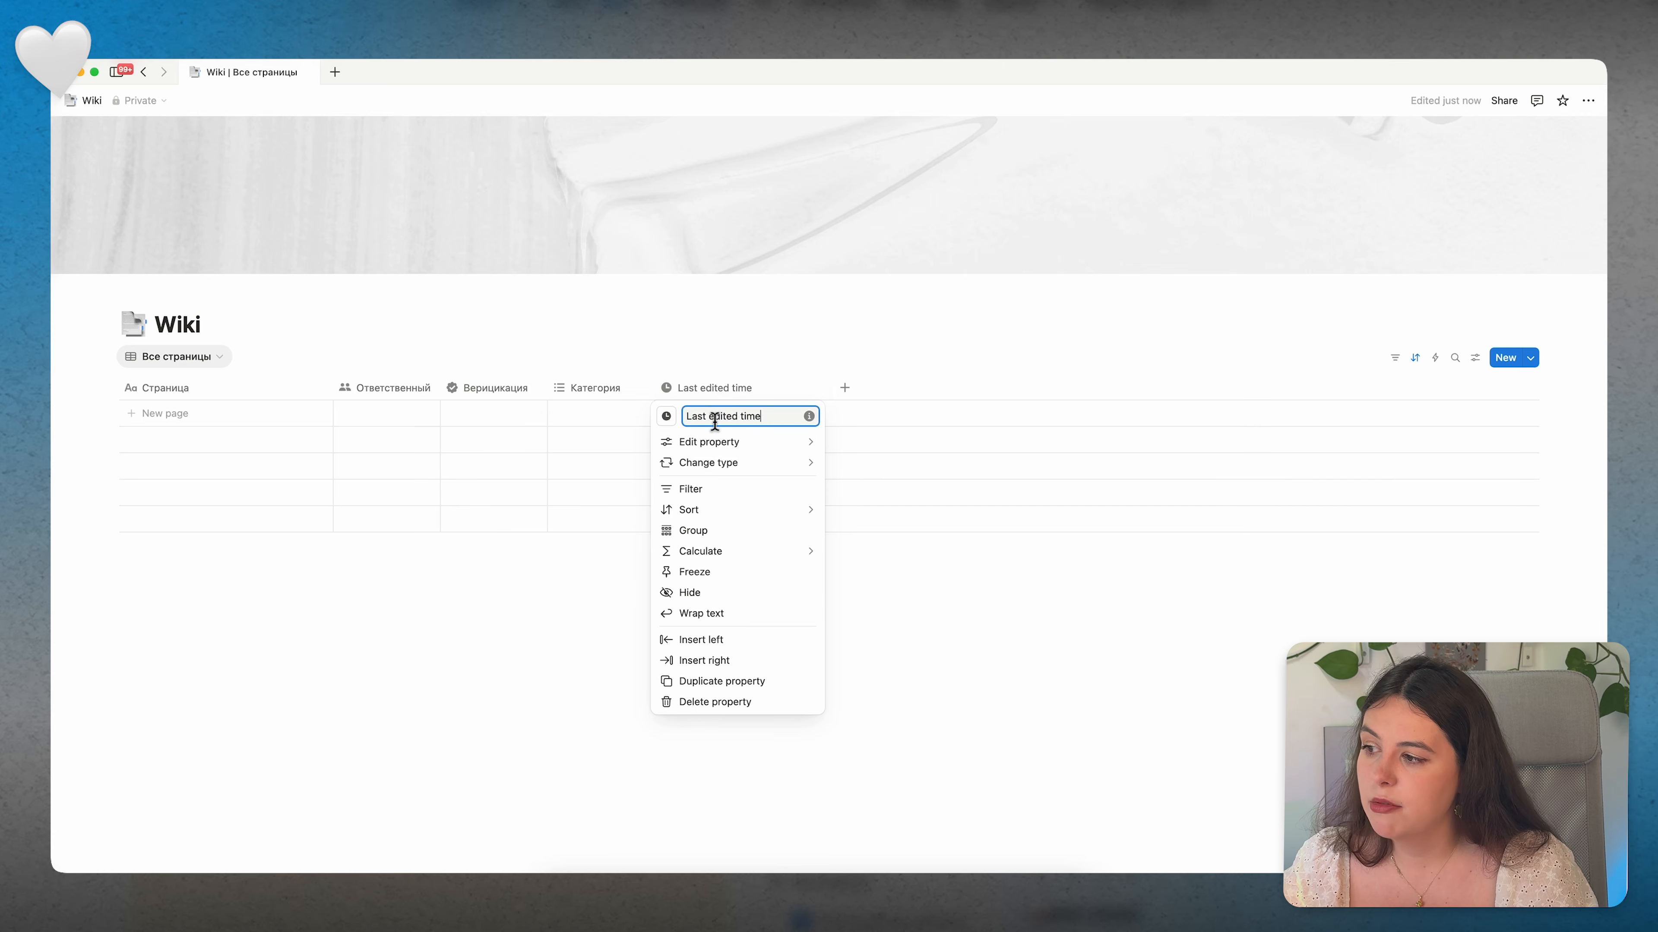
text(Время после)
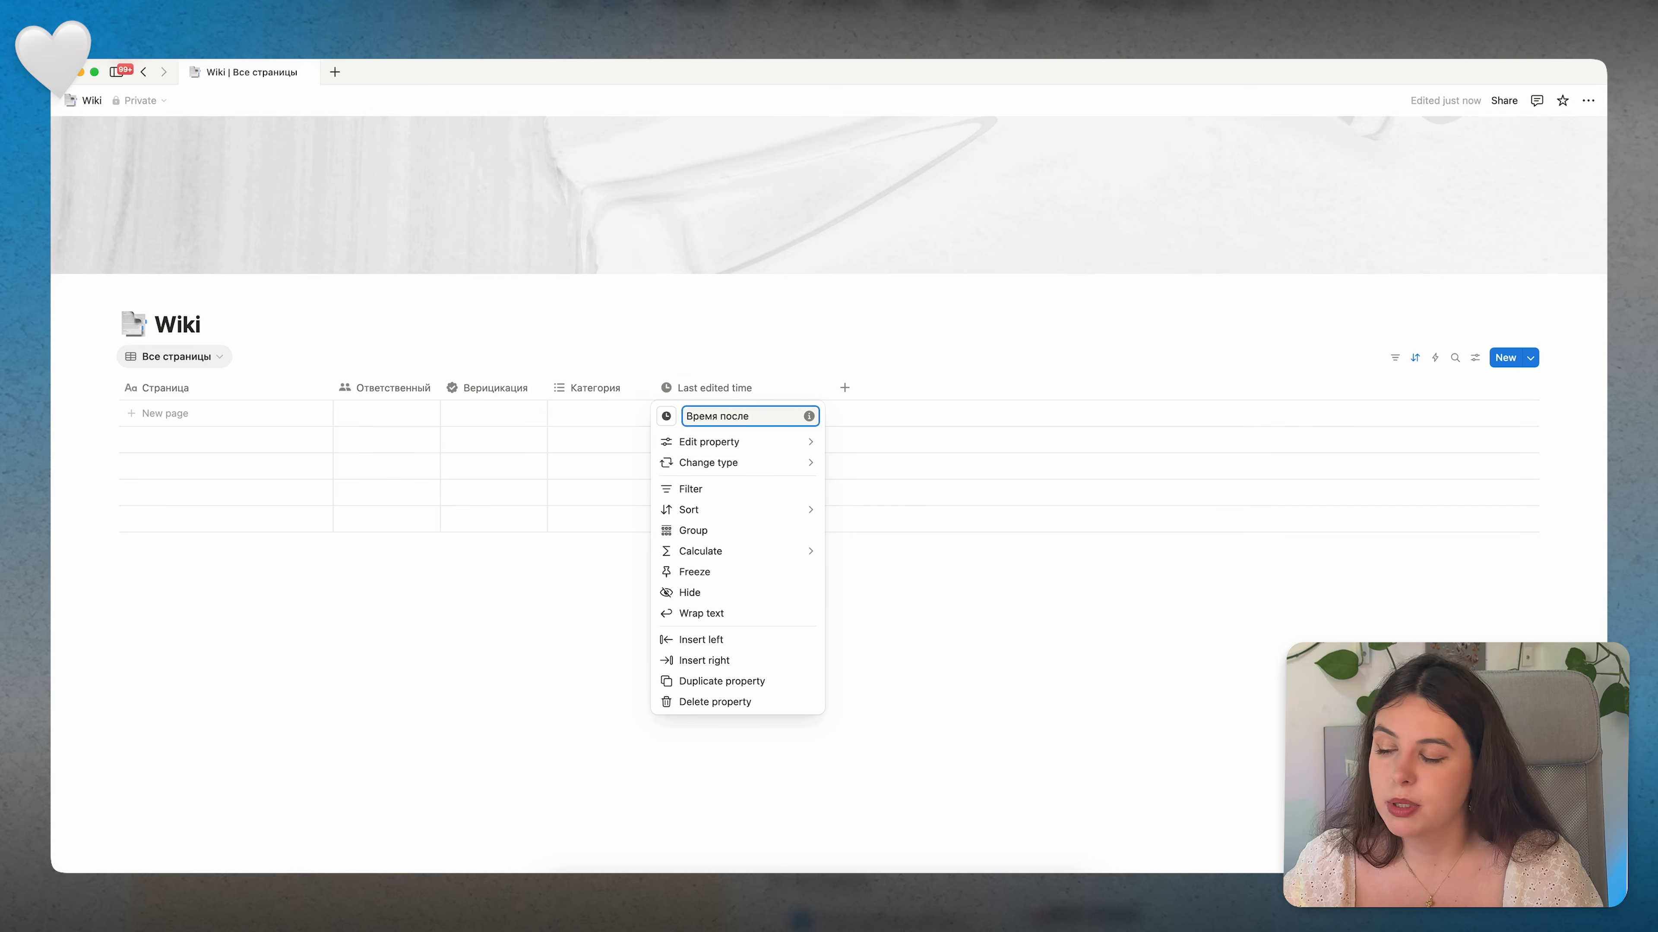
text(днего изменения)
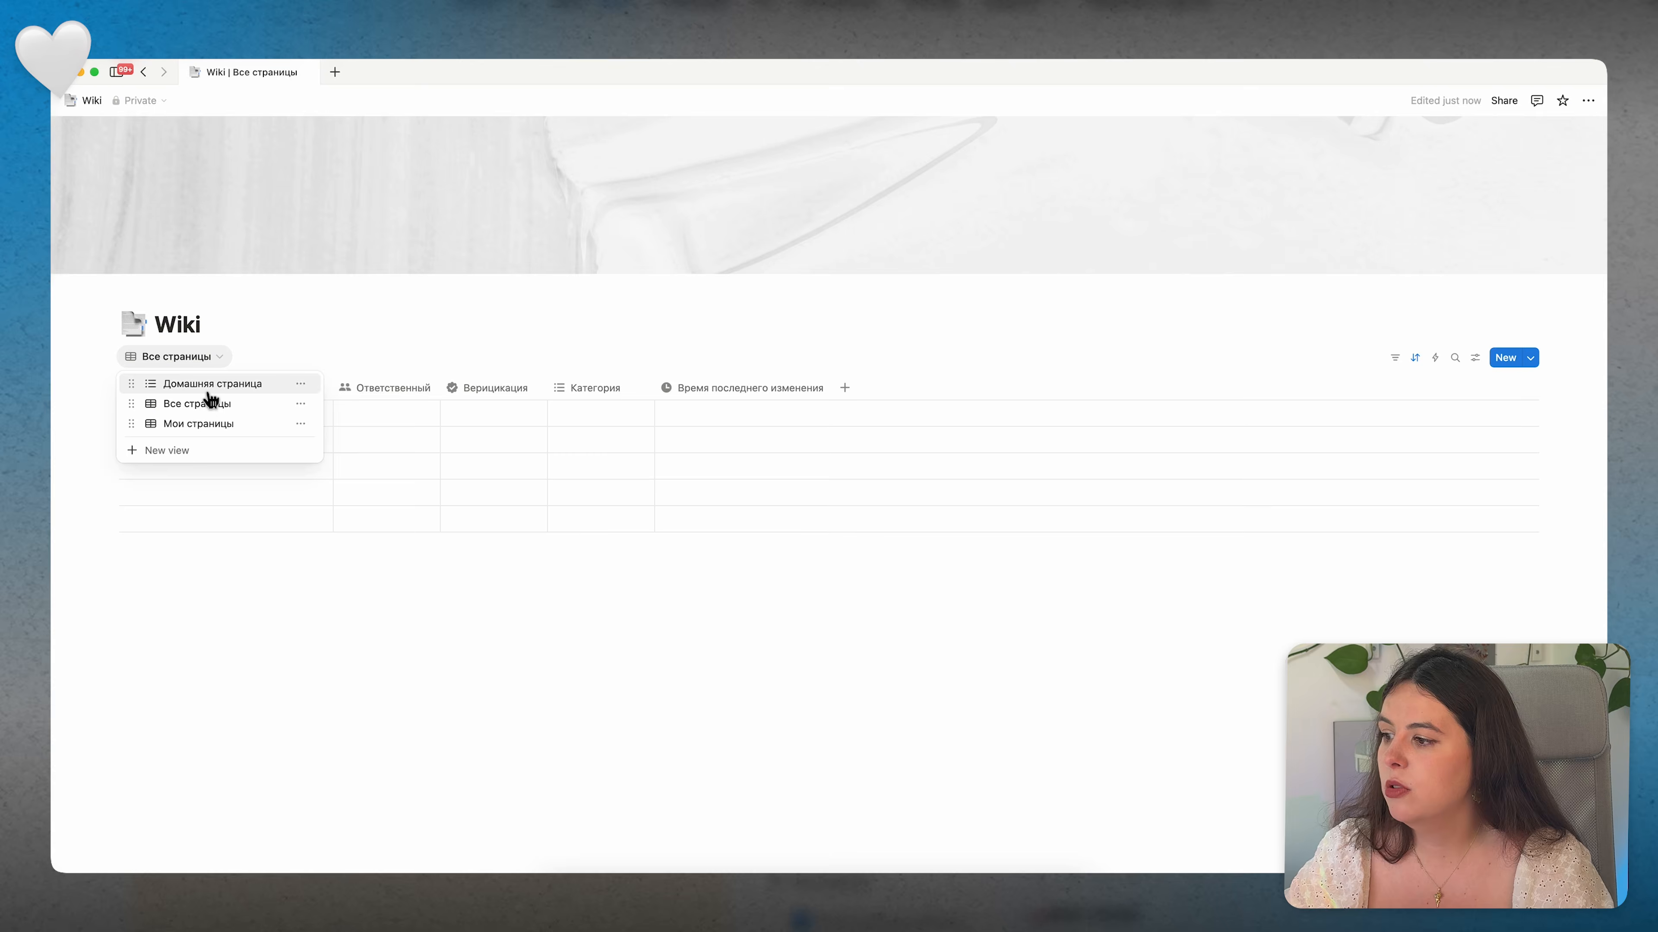
Step: Open the "Домашняя страница" view and delete the Milanote board image from it
click(211, 385)
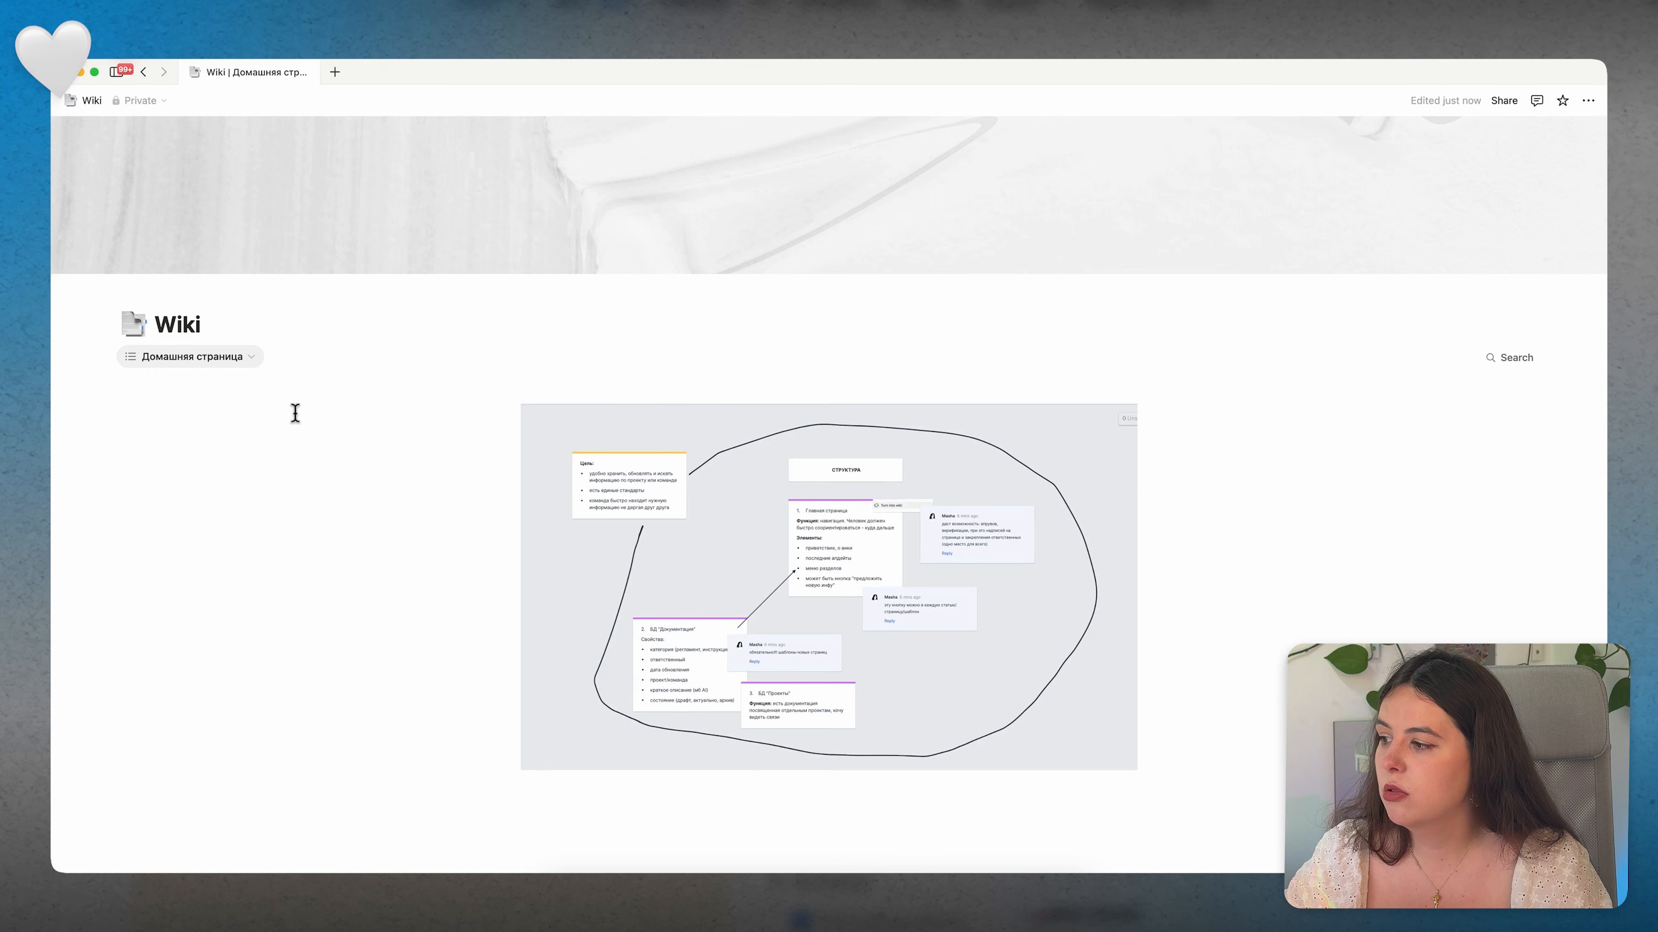
mouse_move(584, 439)
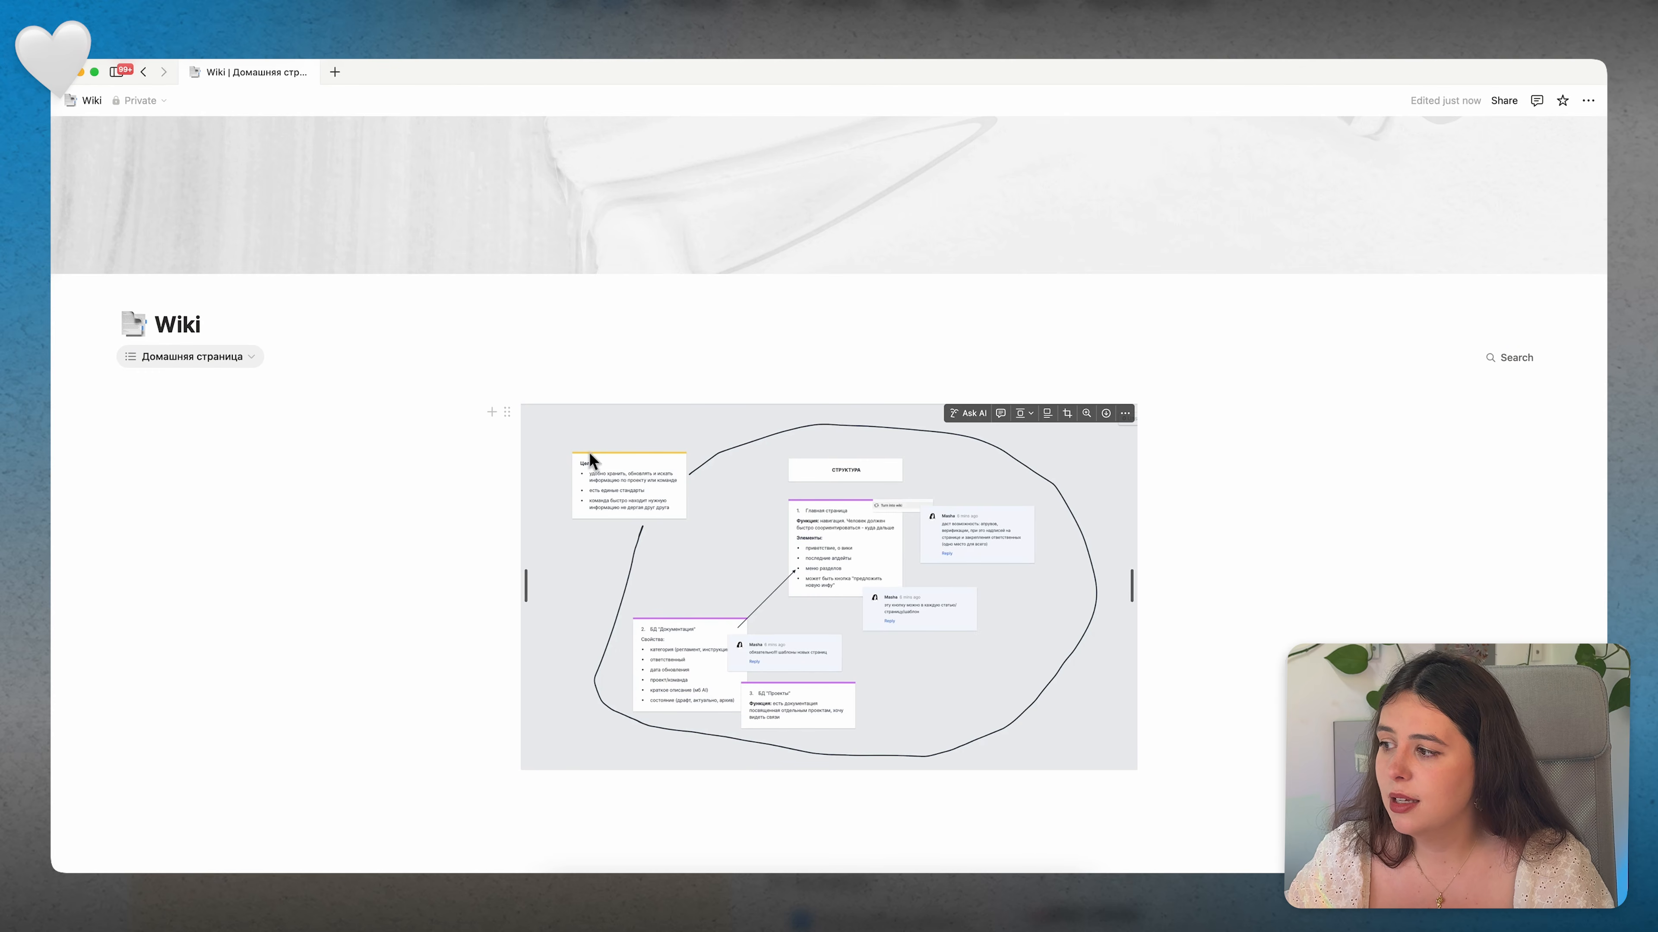
click(508, 412)
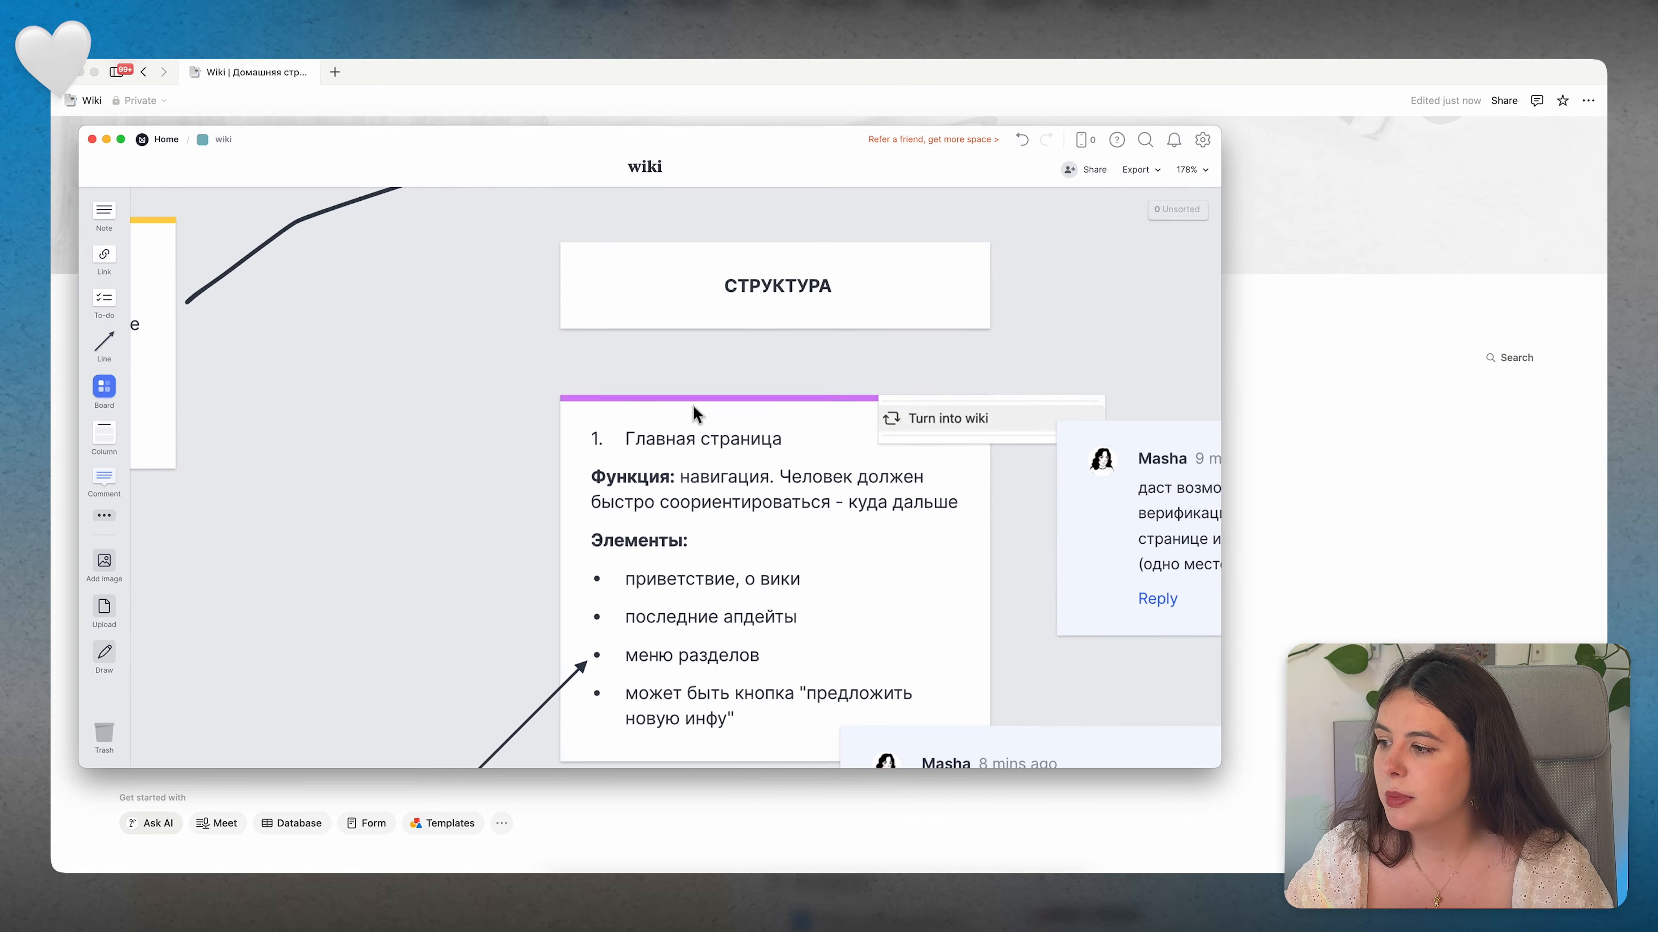
Step: Switch to the Milanote board and review the function and first element listed in the "Главная страница" note
scroll(694, 404, down, 3)
click(688, 372)
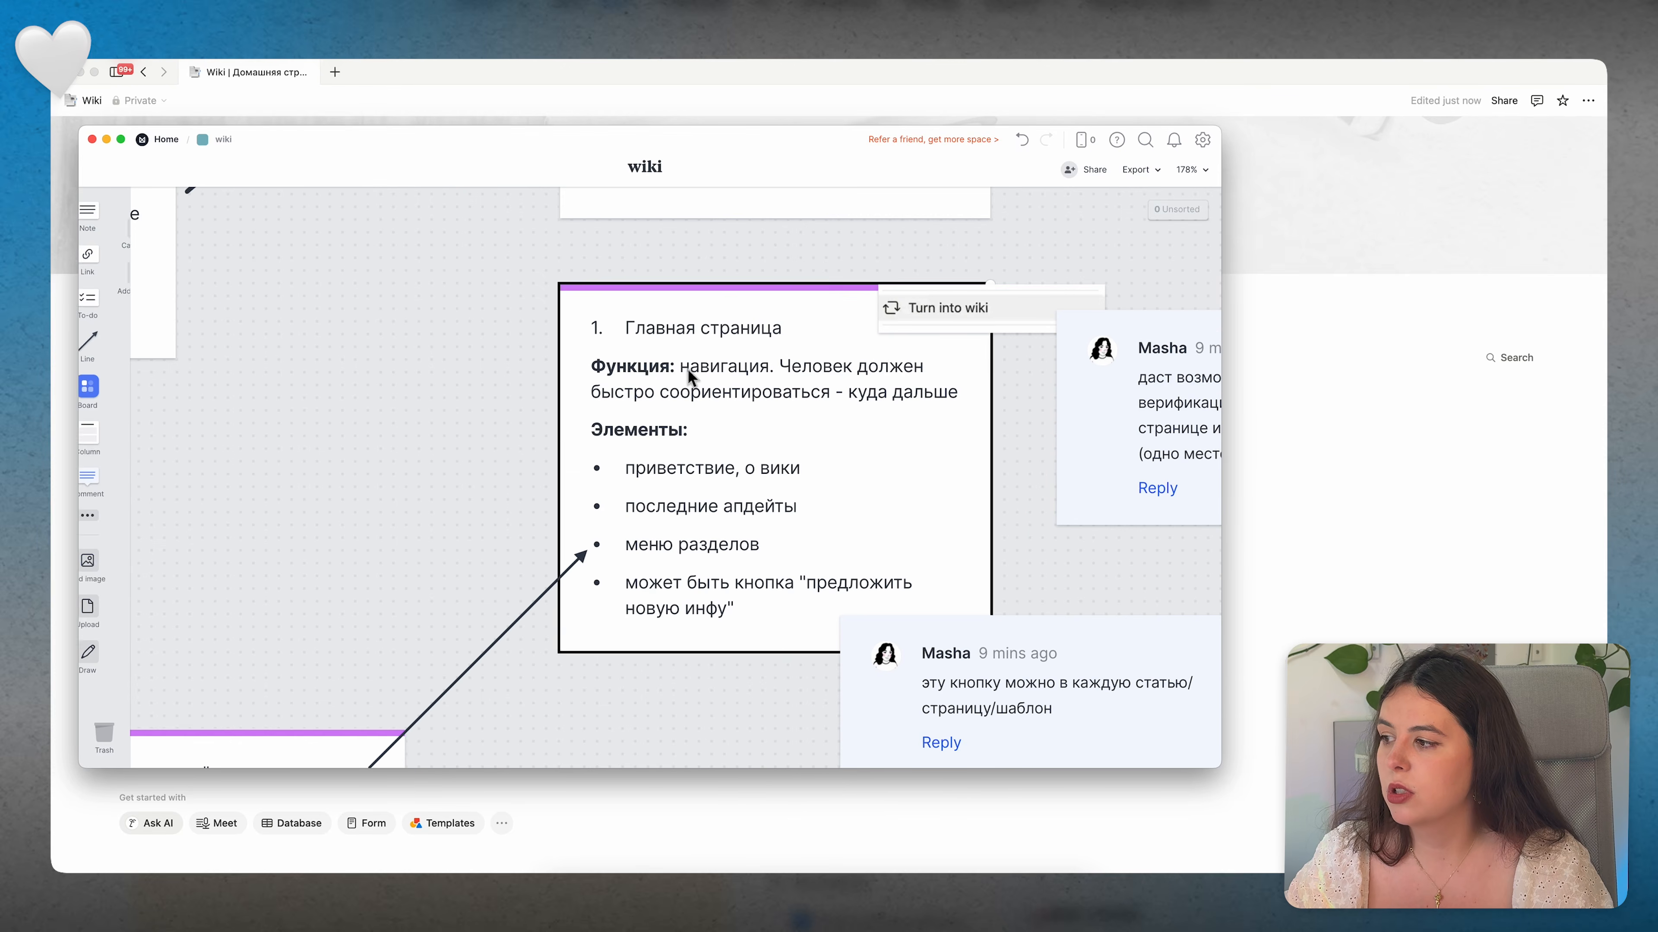
click(688, 370)
drag(682, 367, 978, 407)
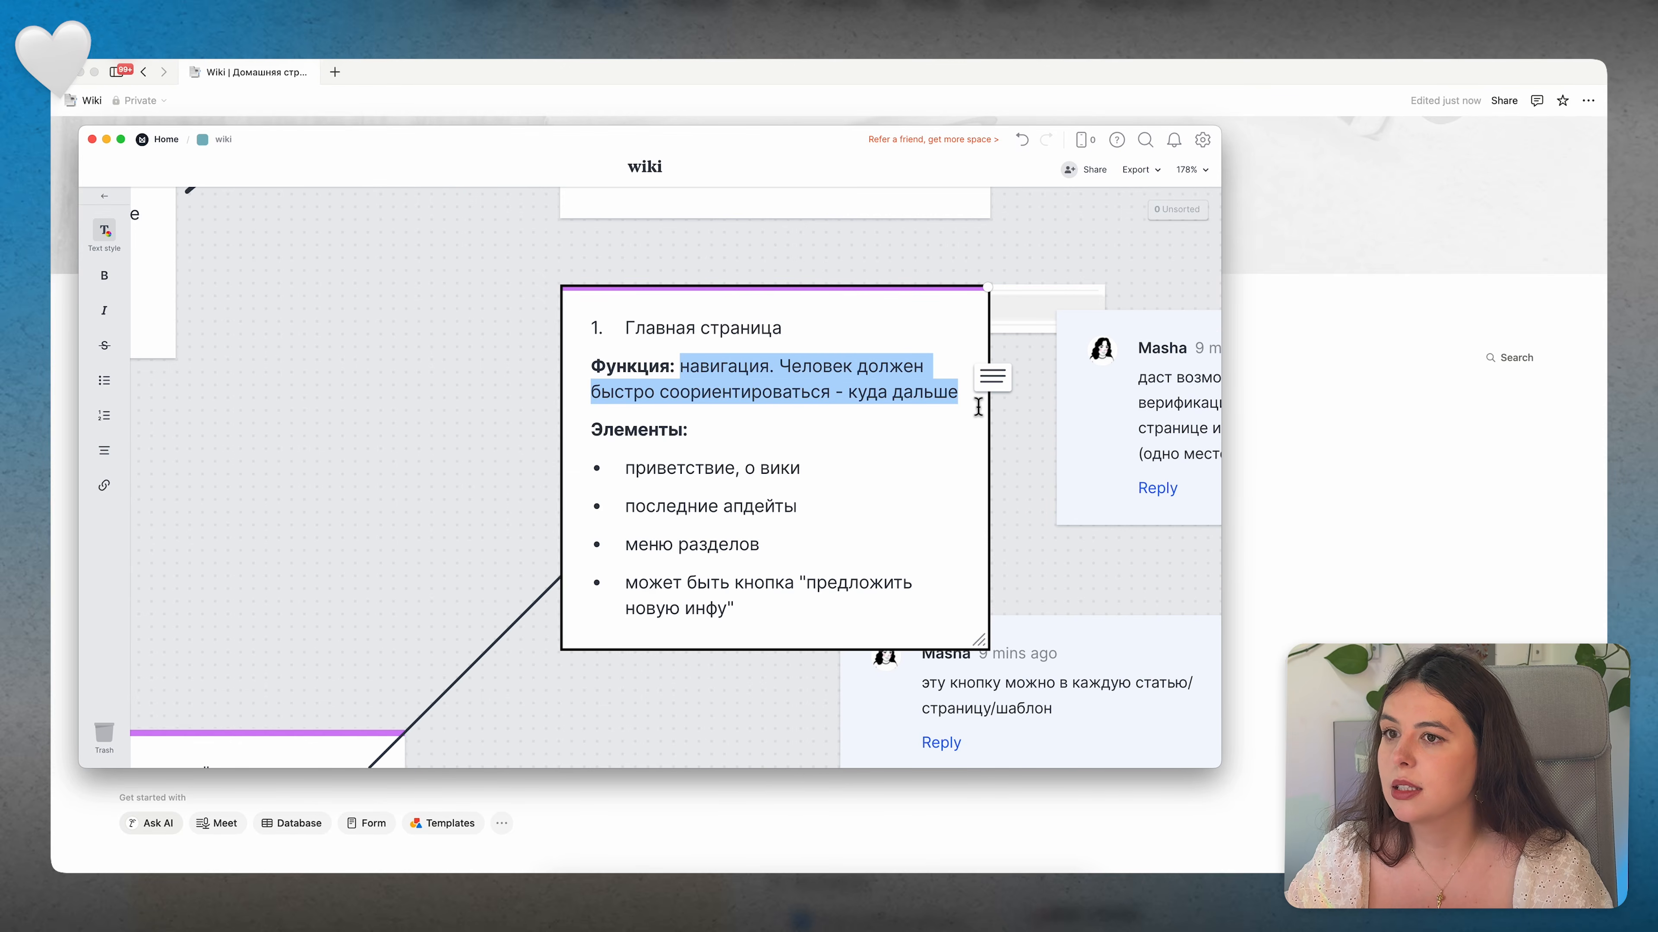
drag(626, 470, 826, 478)
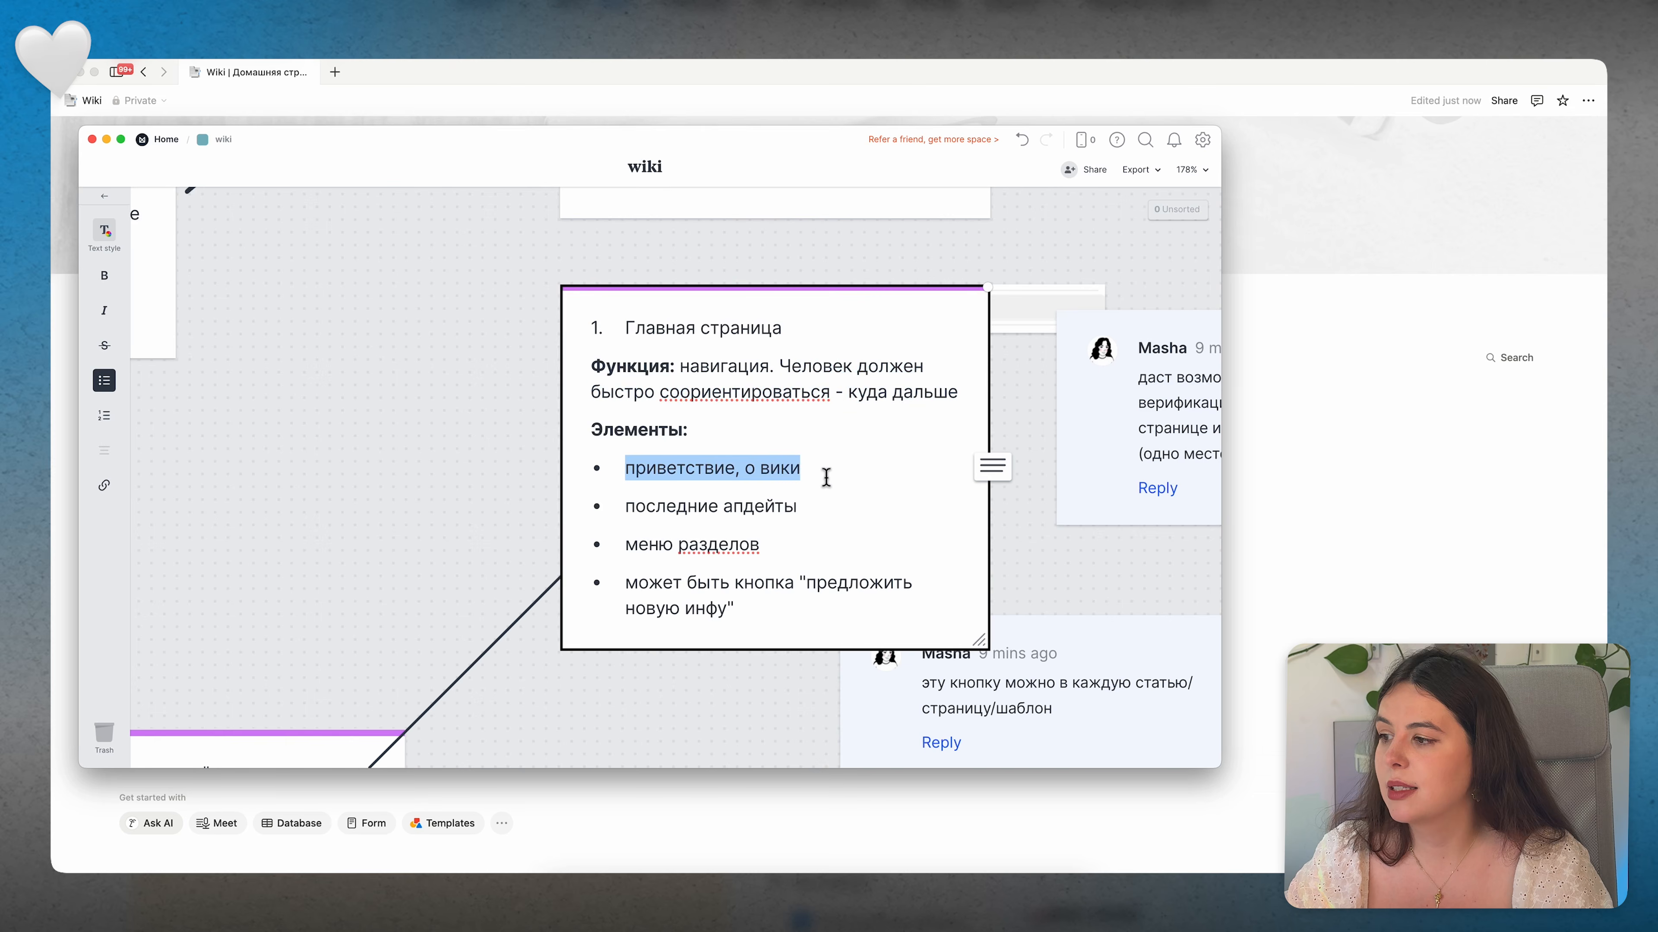
Step: Switch to the Notion wiki and add a callout reading "Привет!" to the home page
click(1353, 479)
click(232, 421)
text(/)
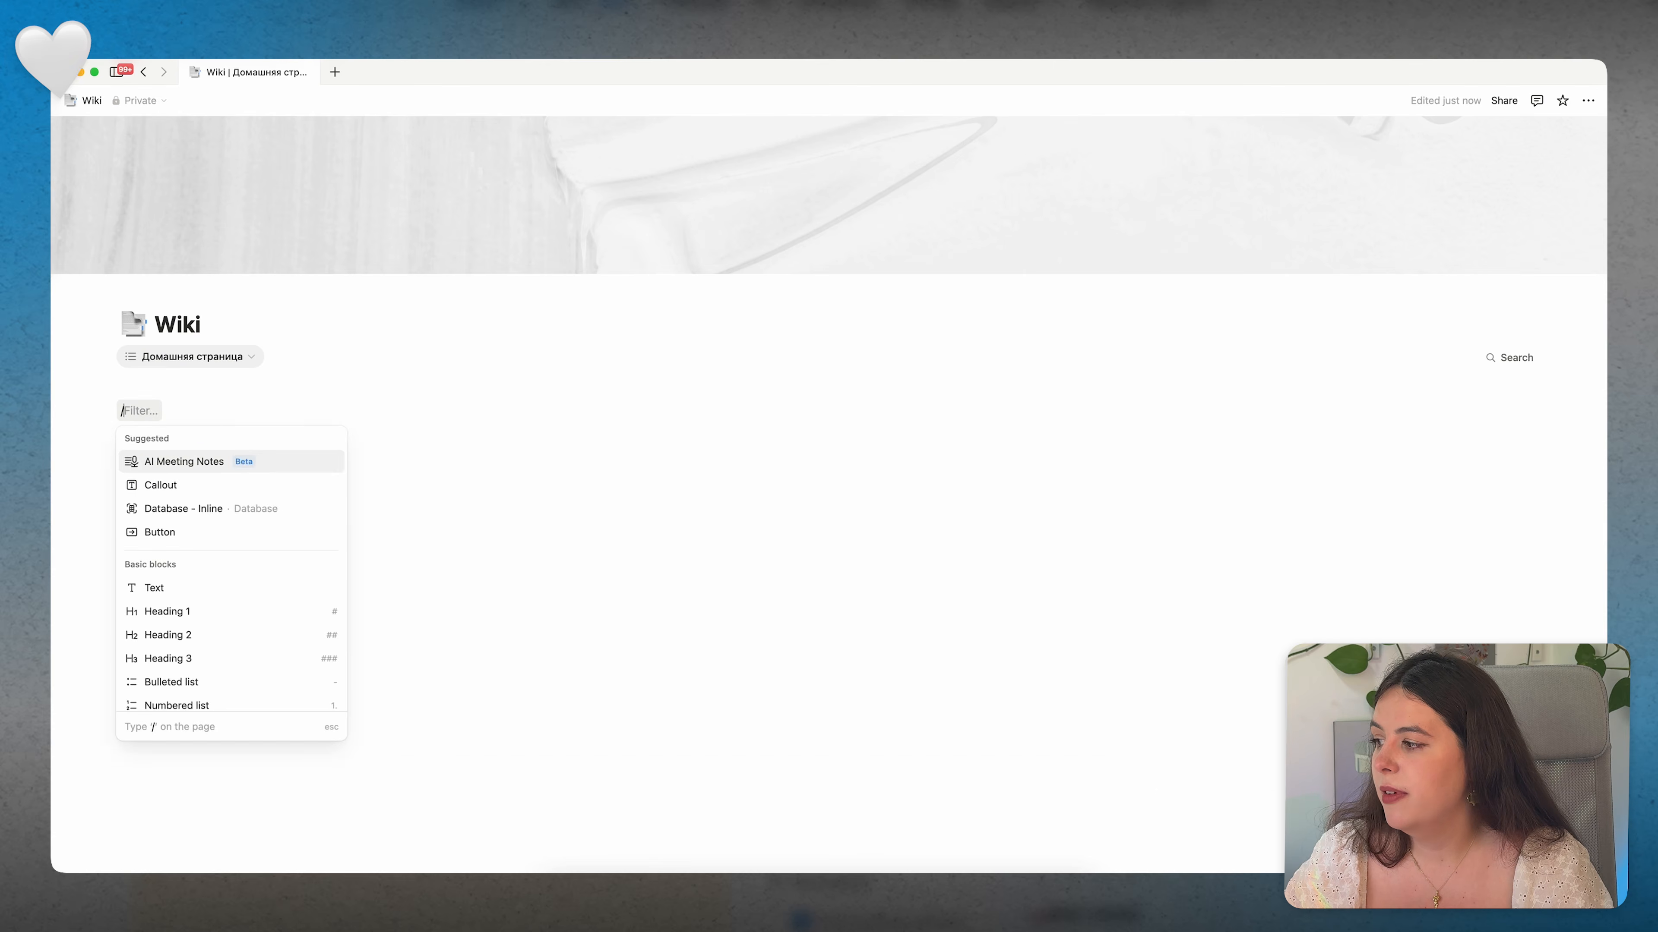
key(BackSpace)
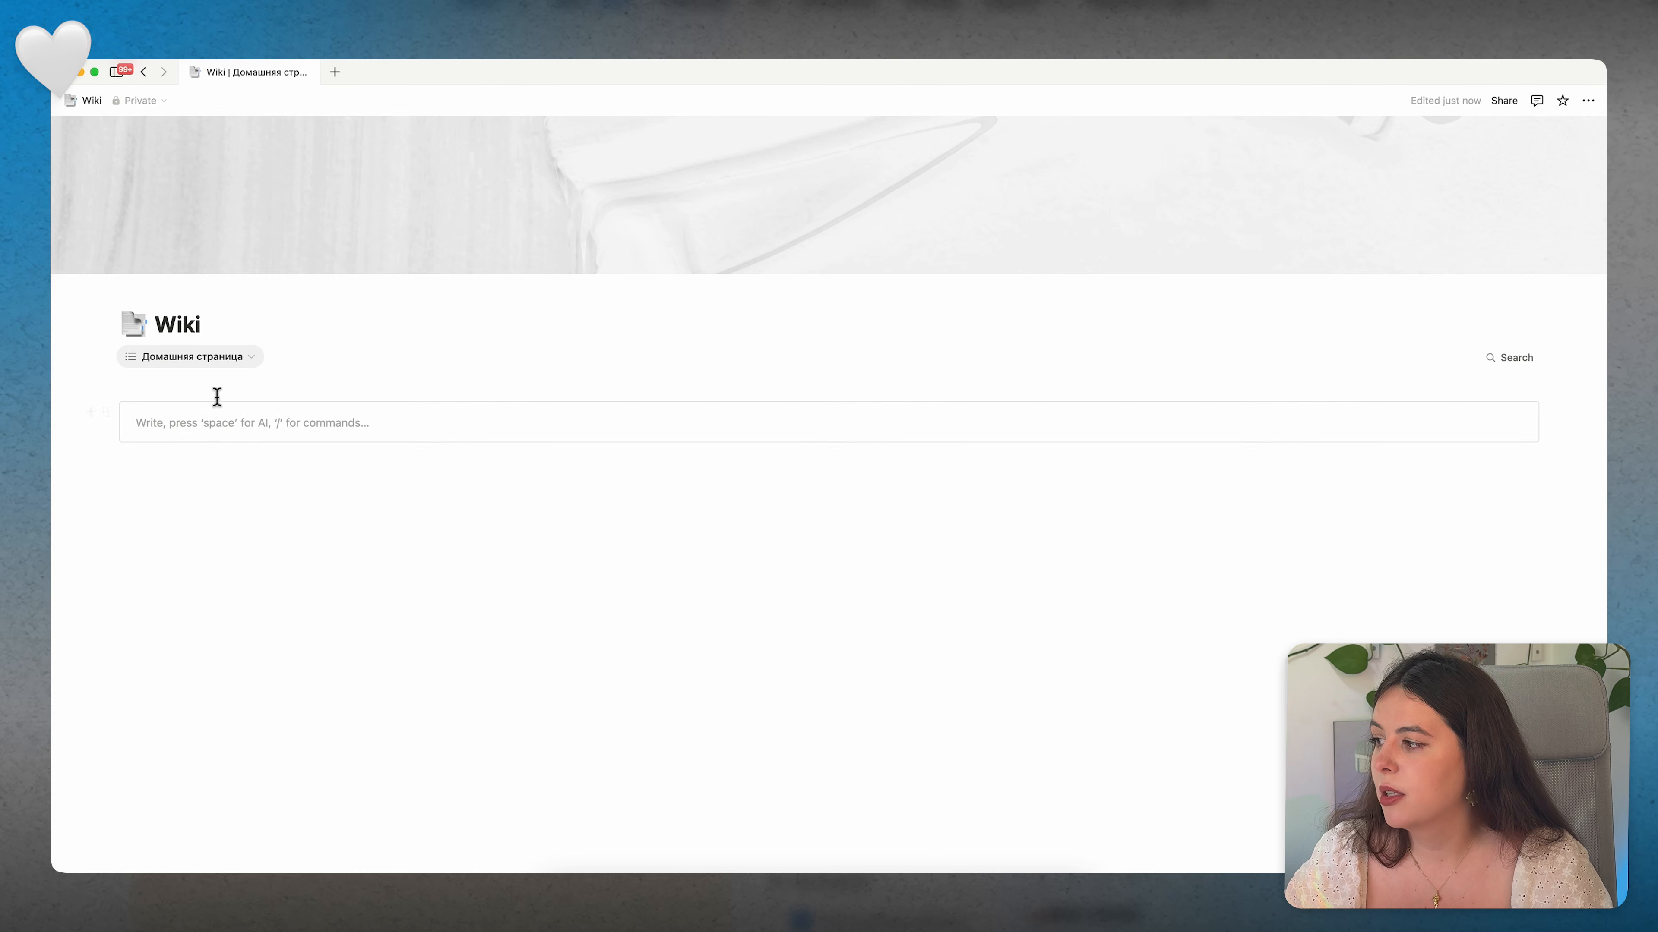
click(117, 419)
click(171, 532)
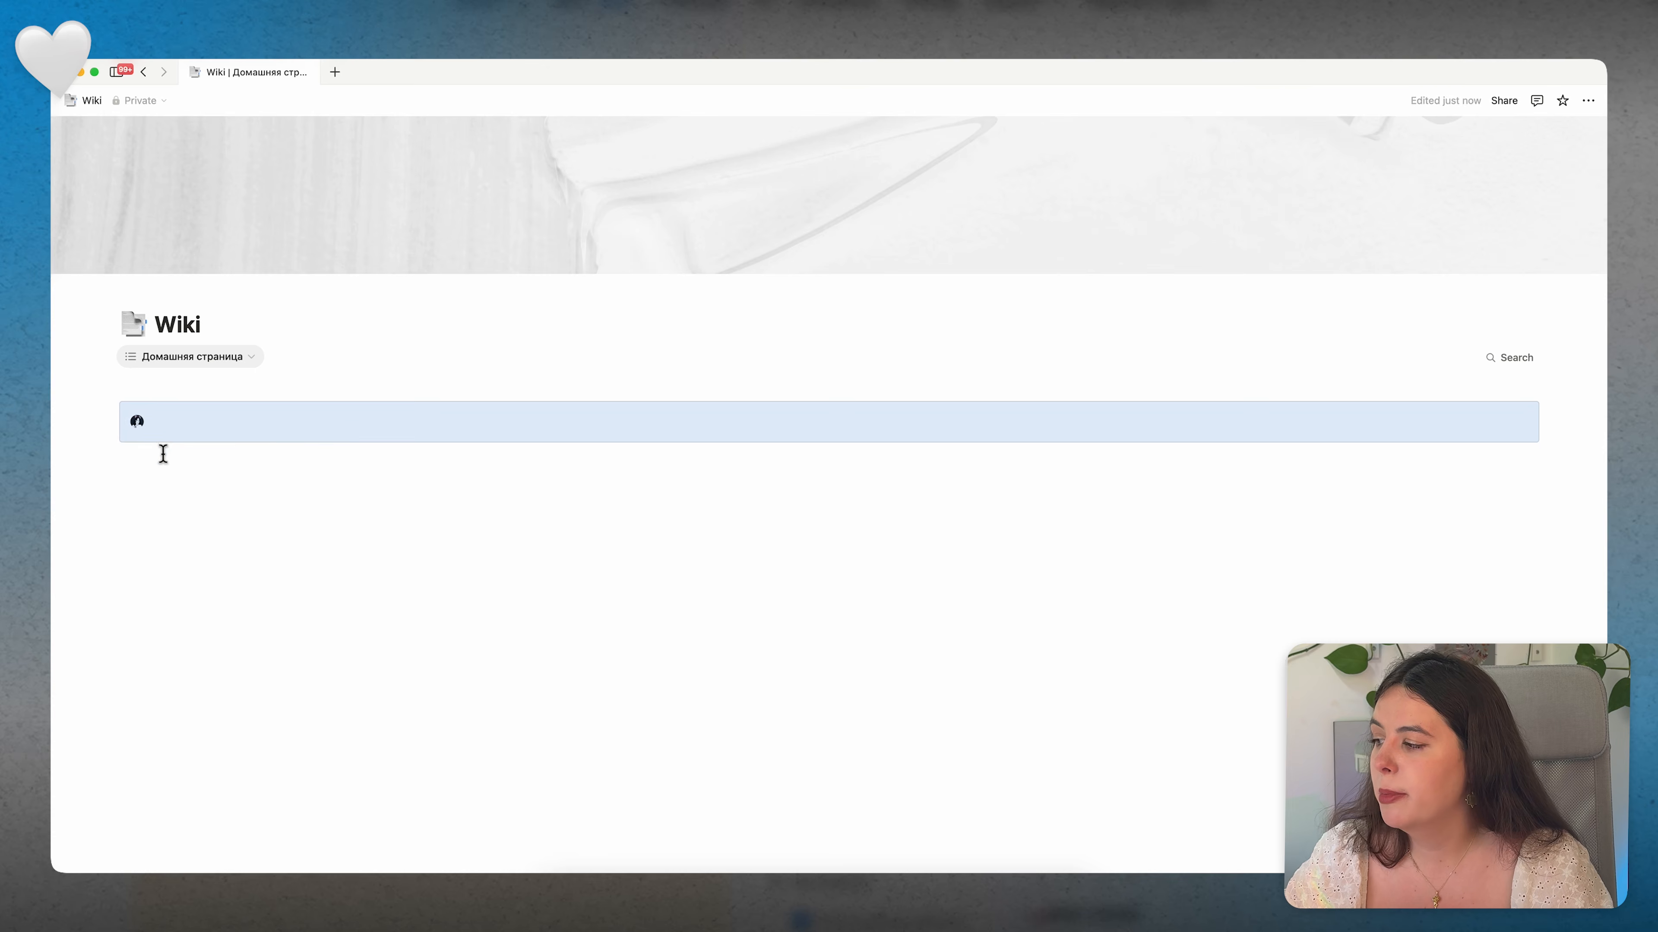
click(173, 427)
text(При)
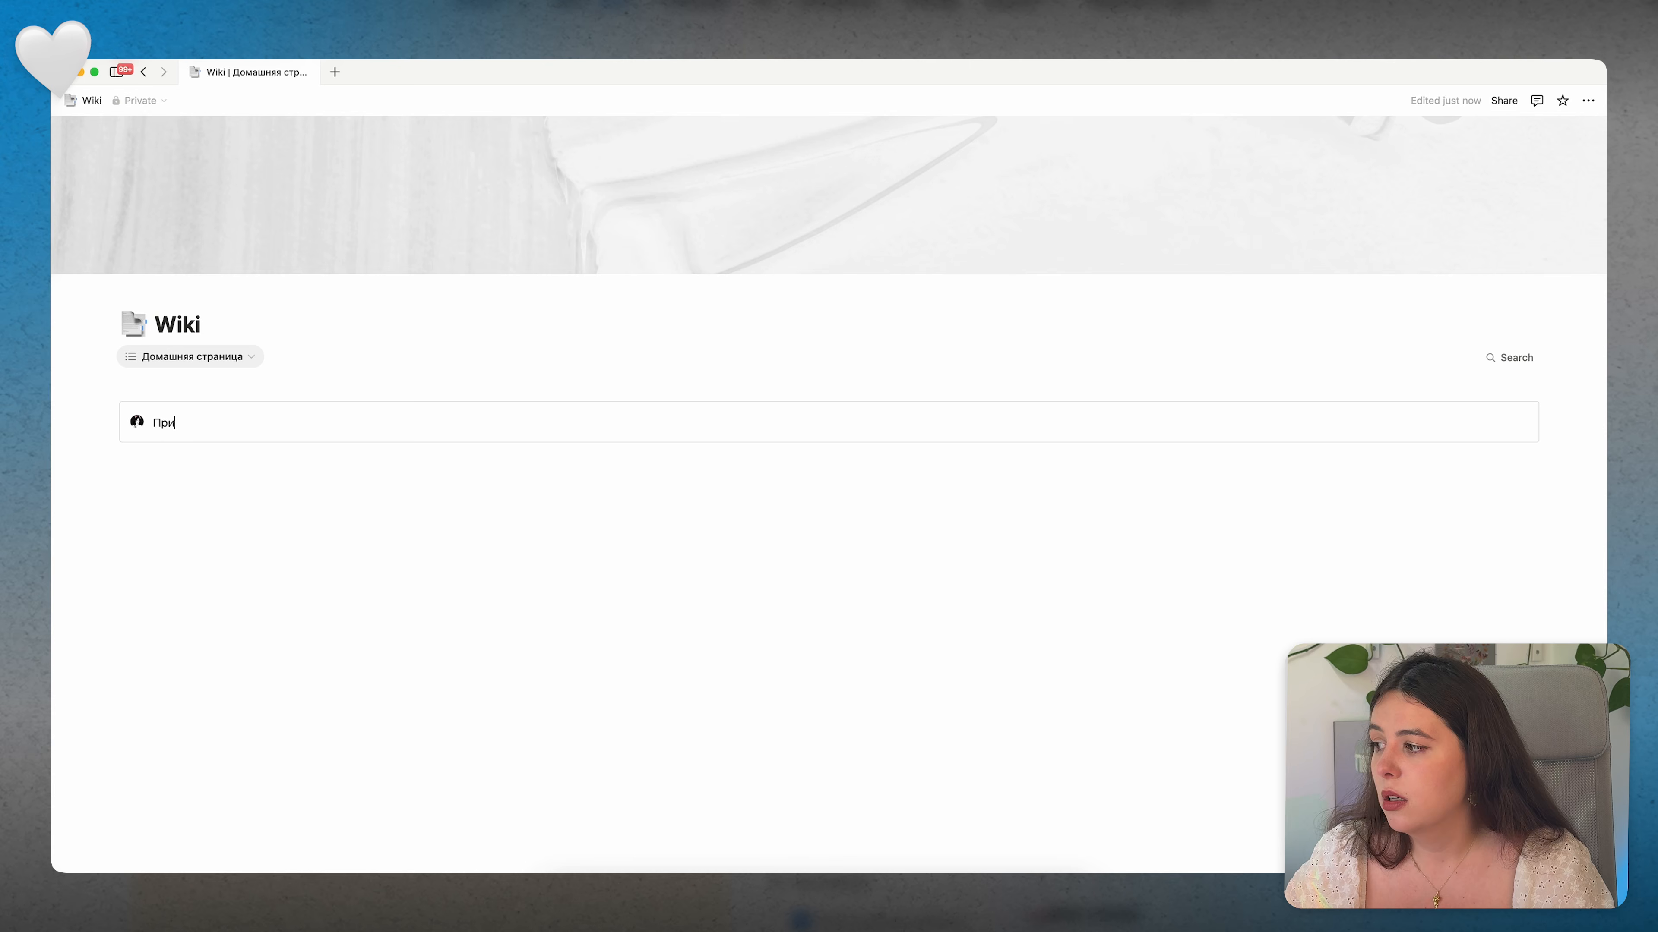
text(вет!)
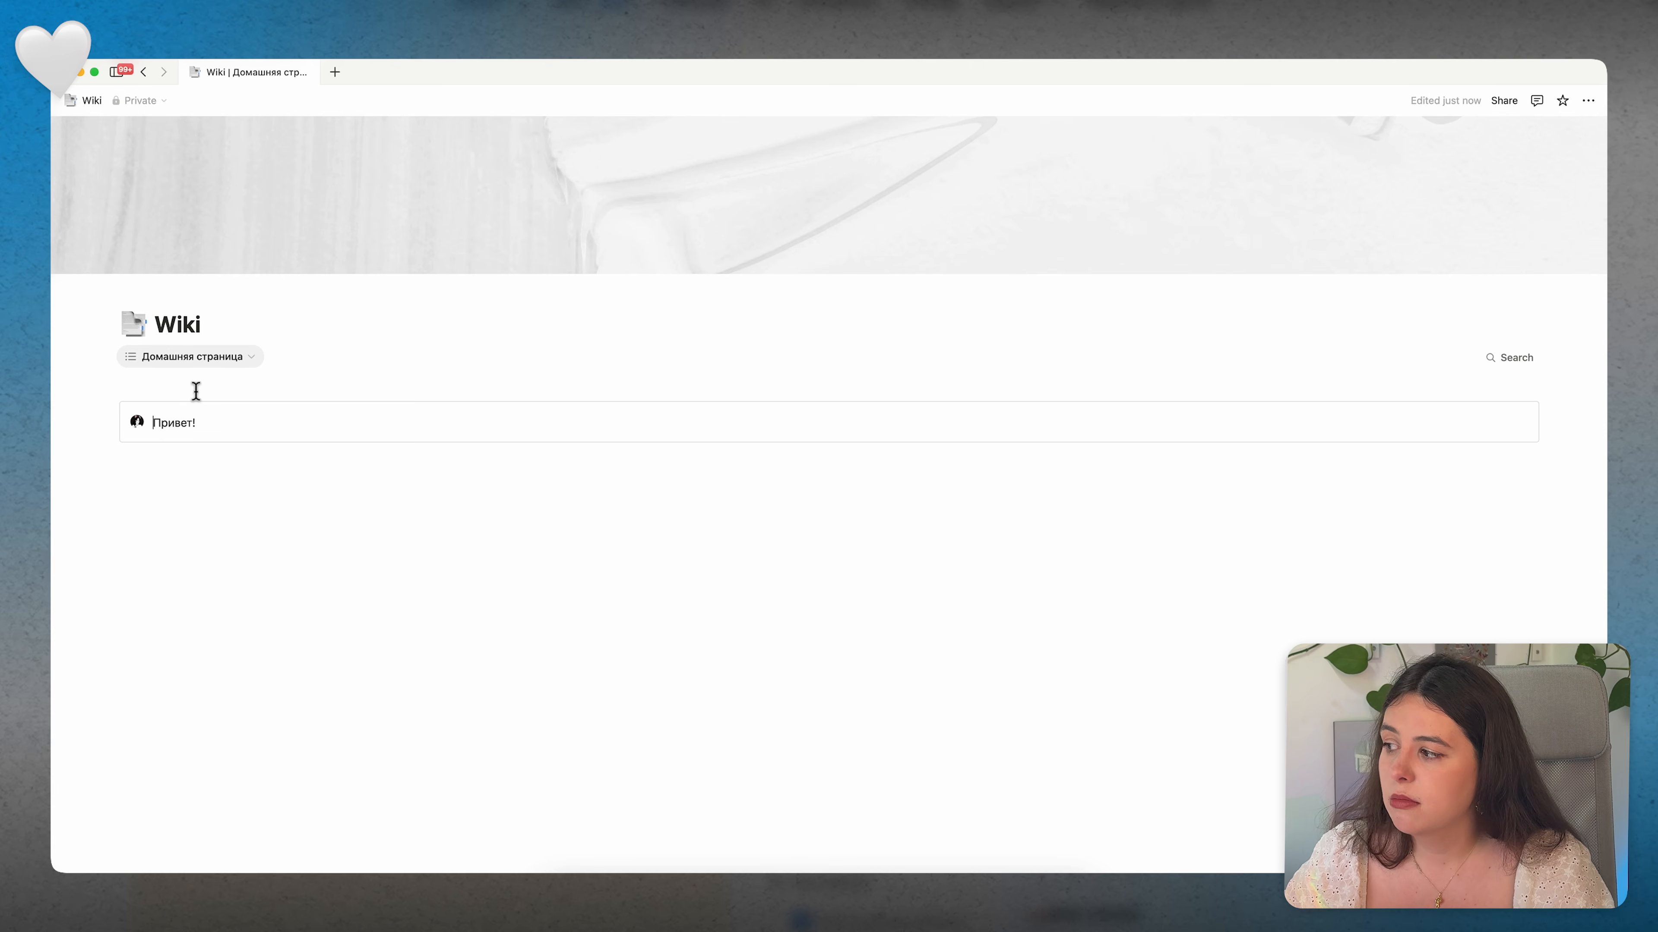
Step: Add the placeholder "*сюда текст*" after the greeting in the callout and format it as italic inline code
click(226, 434)
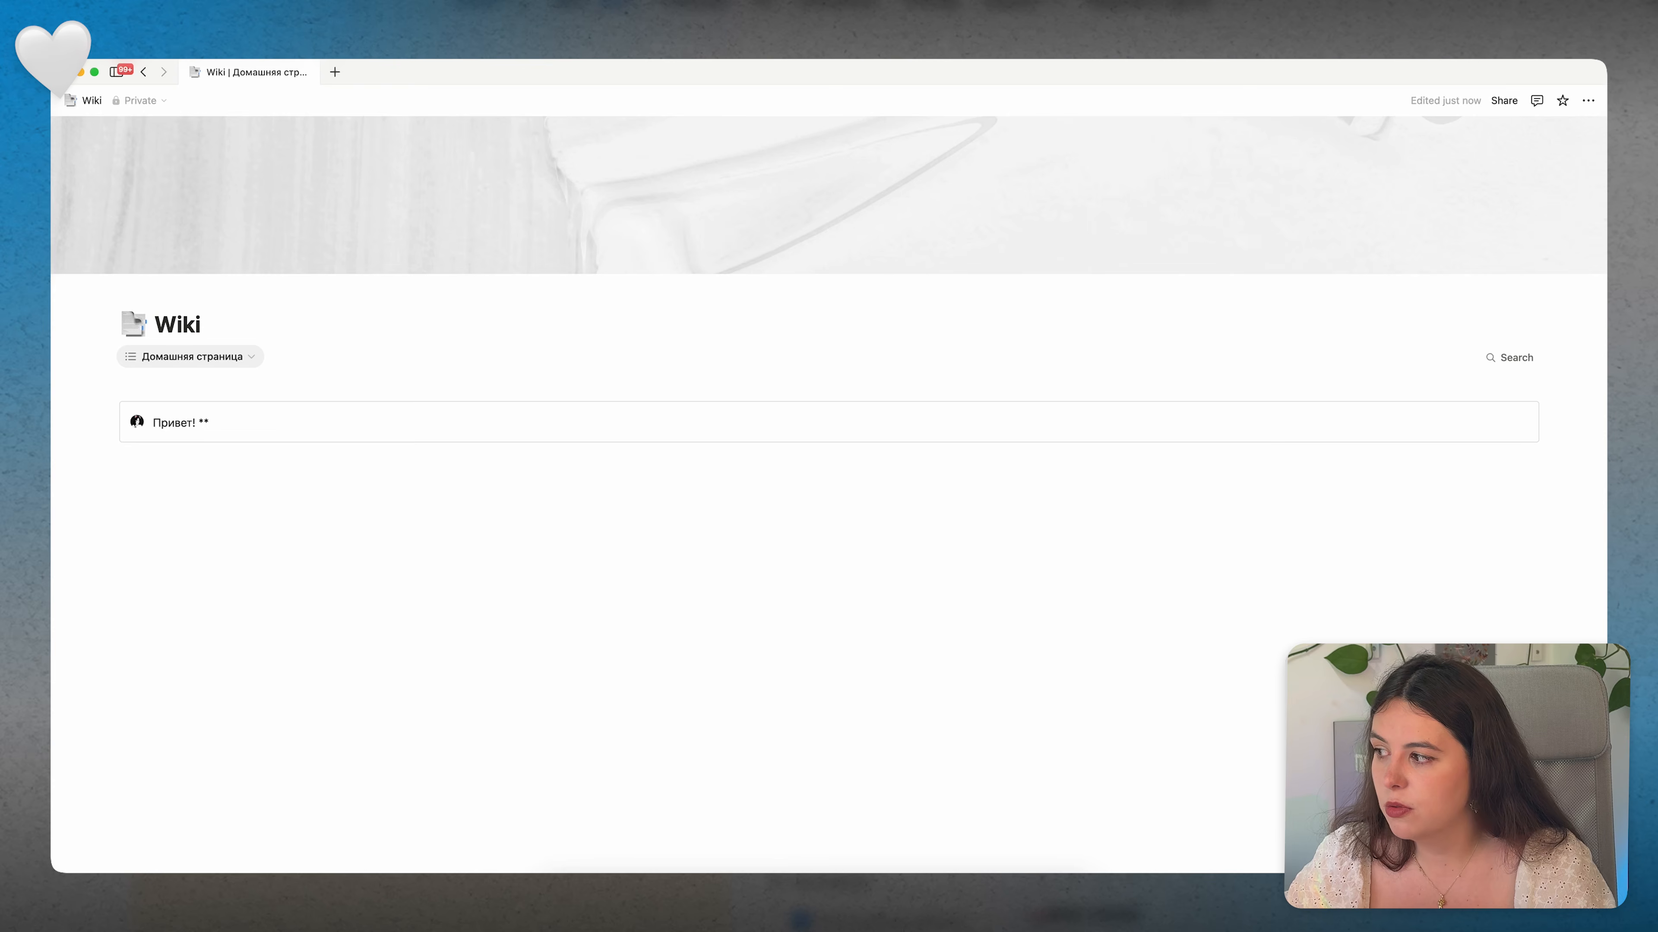
text(*сюда текст)
drag(295, 422, 202, 426)
key(super+i)
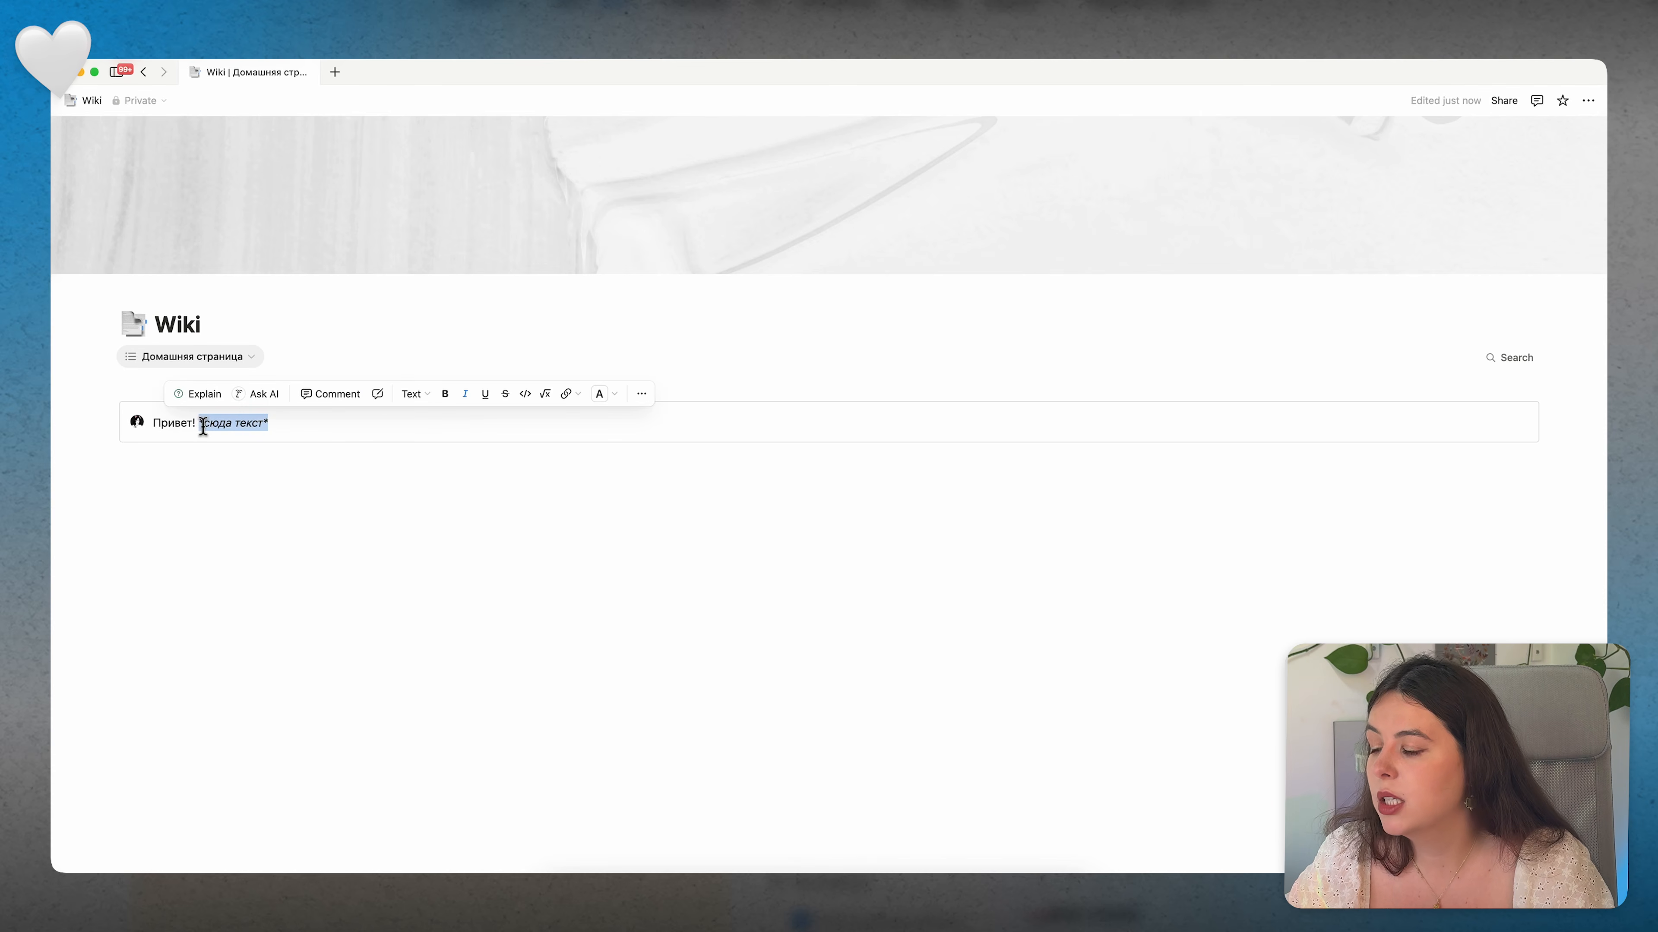
click(525, 393)
click(170, 536)
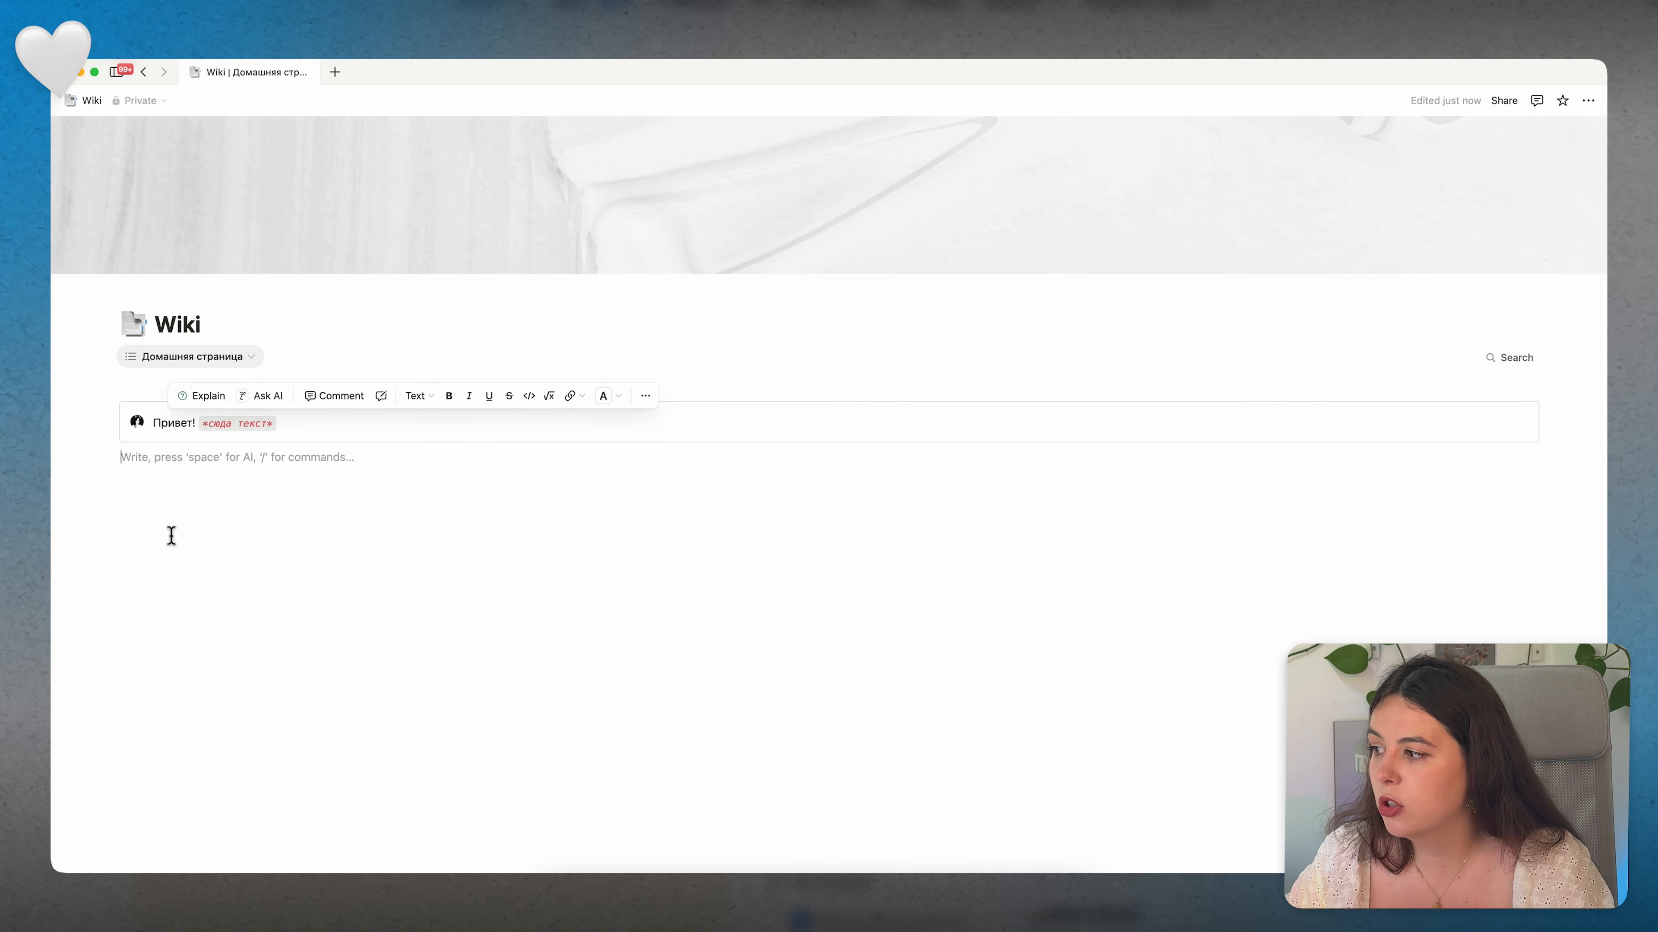
Step: Switch to the Milanote board and review the remaining elements listed in the "Главная страница" note
click(917, 901)
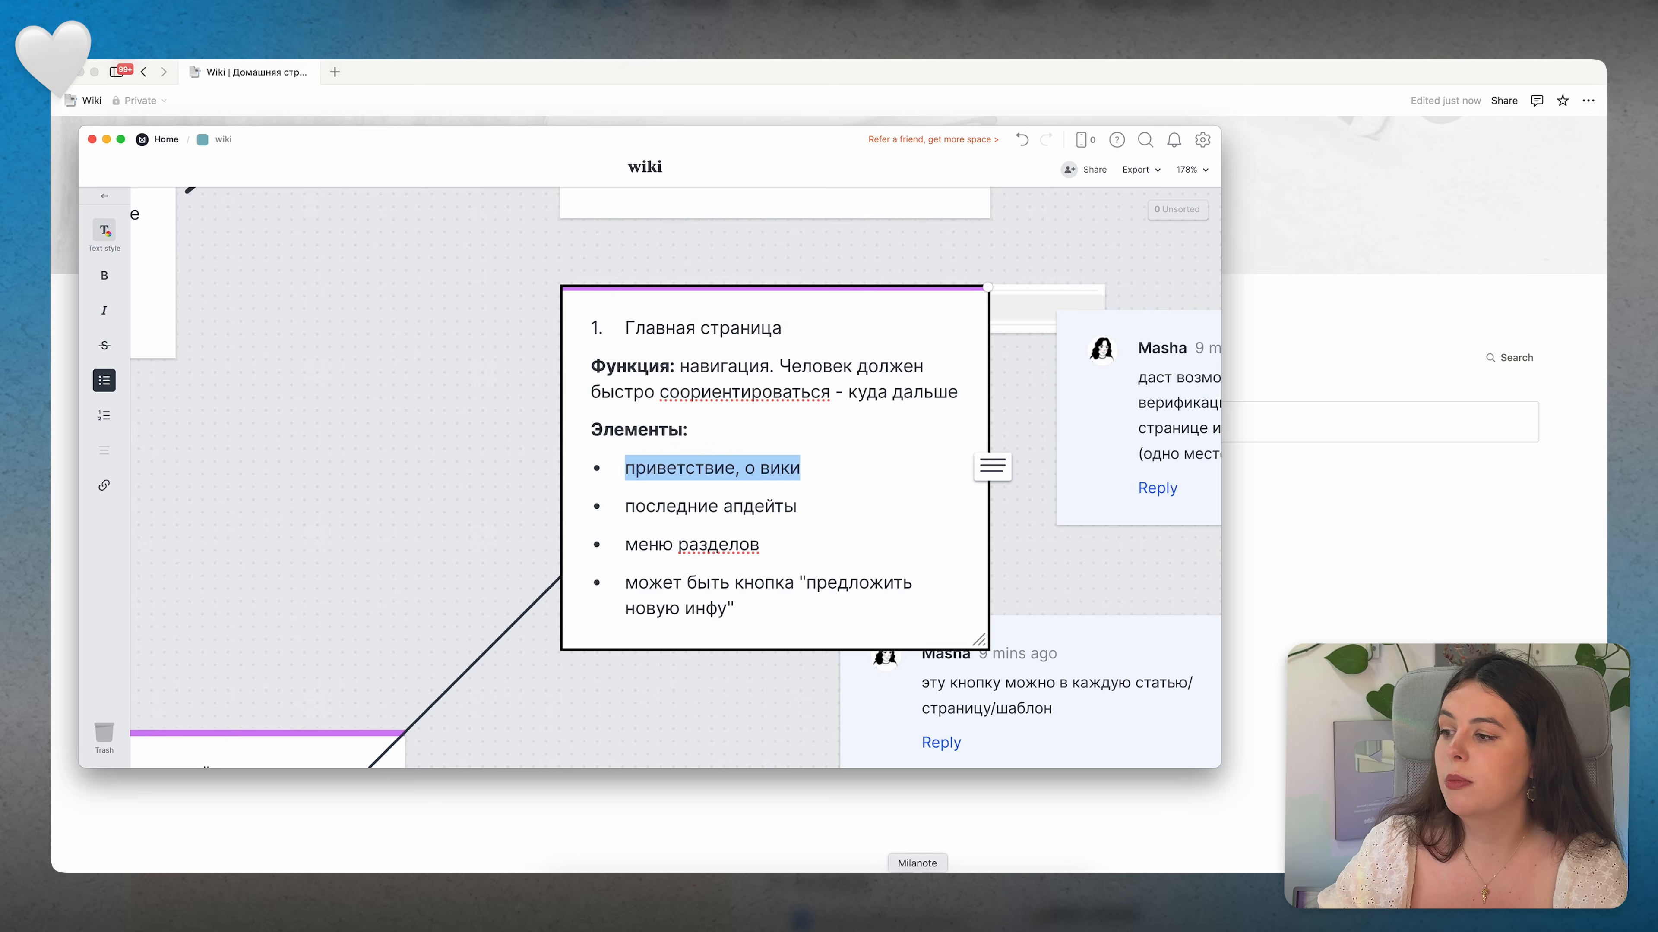
scroll(692, 535, down, 2)
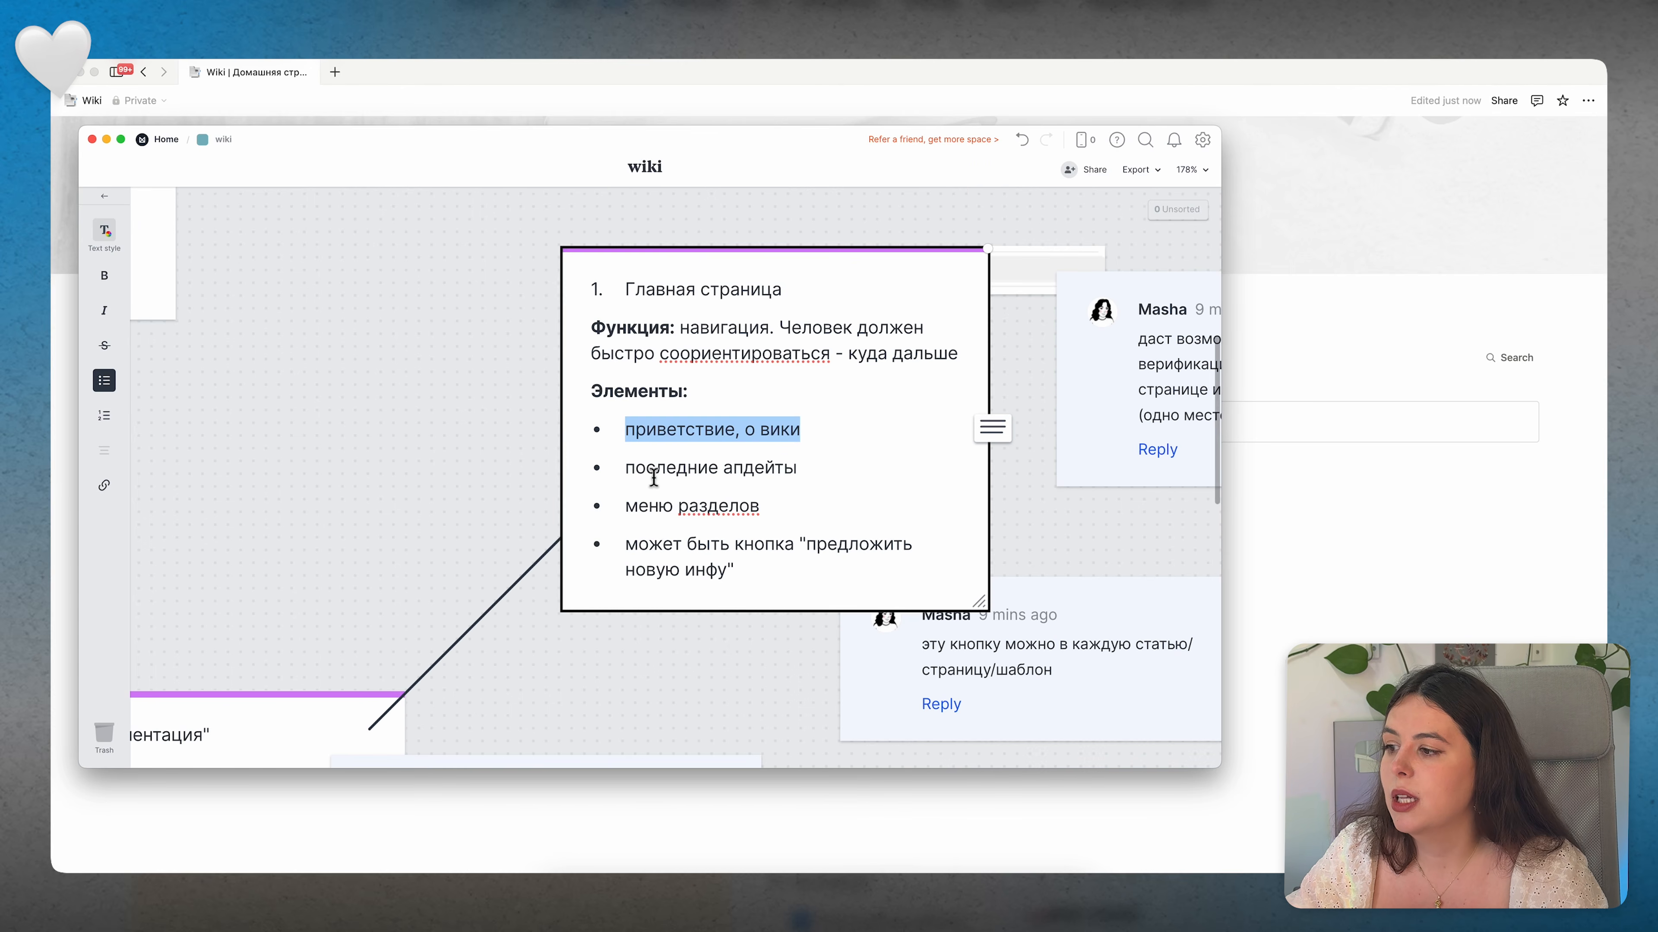
scroll(650, 473, down, 2)
scroll(650, 473, down, 2)
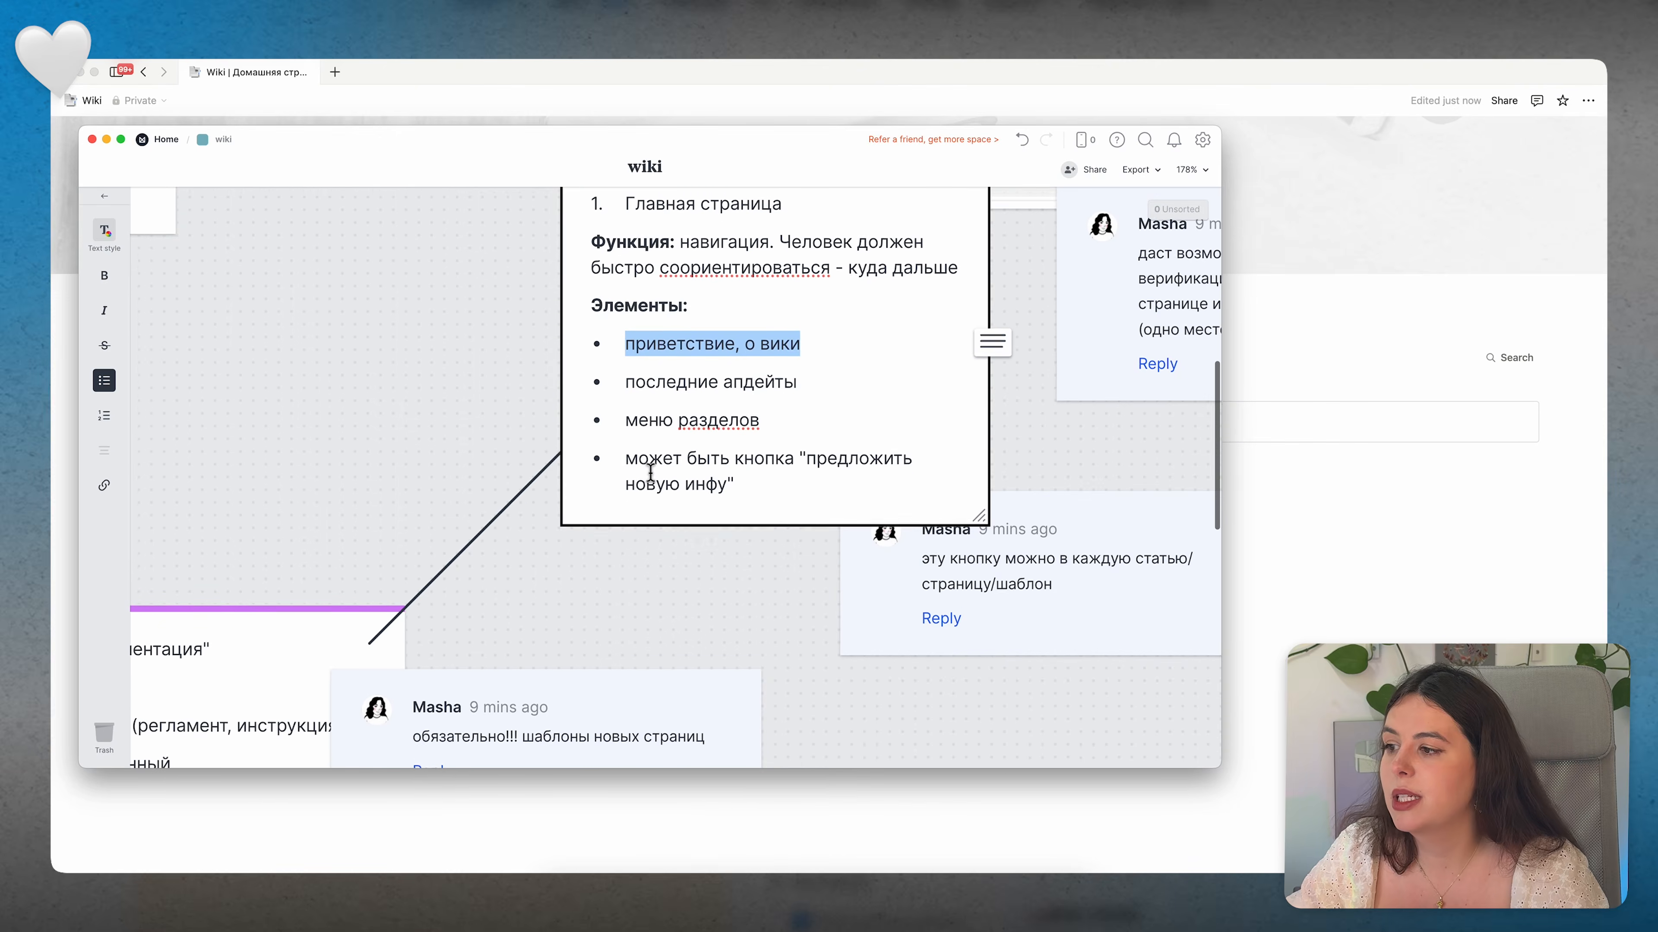
scroll(651, 473, down, 1)
scroll(650, 472, up, 1)
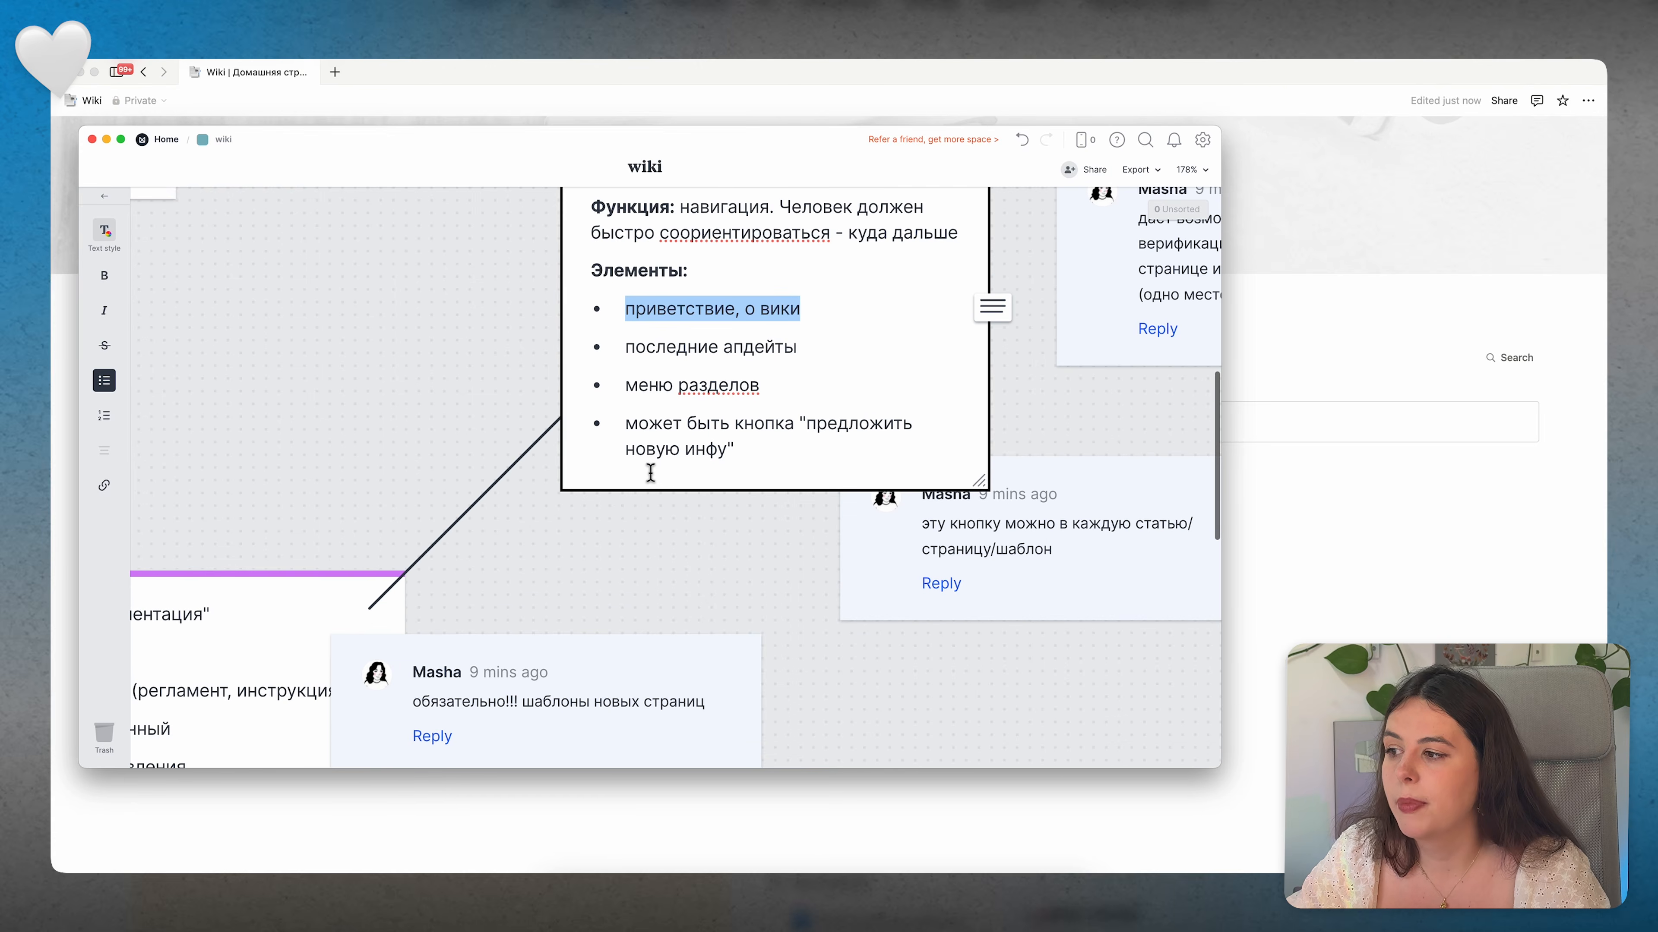
scroll(651, 473, up, 1)
scroll(651, 472, up, 1)
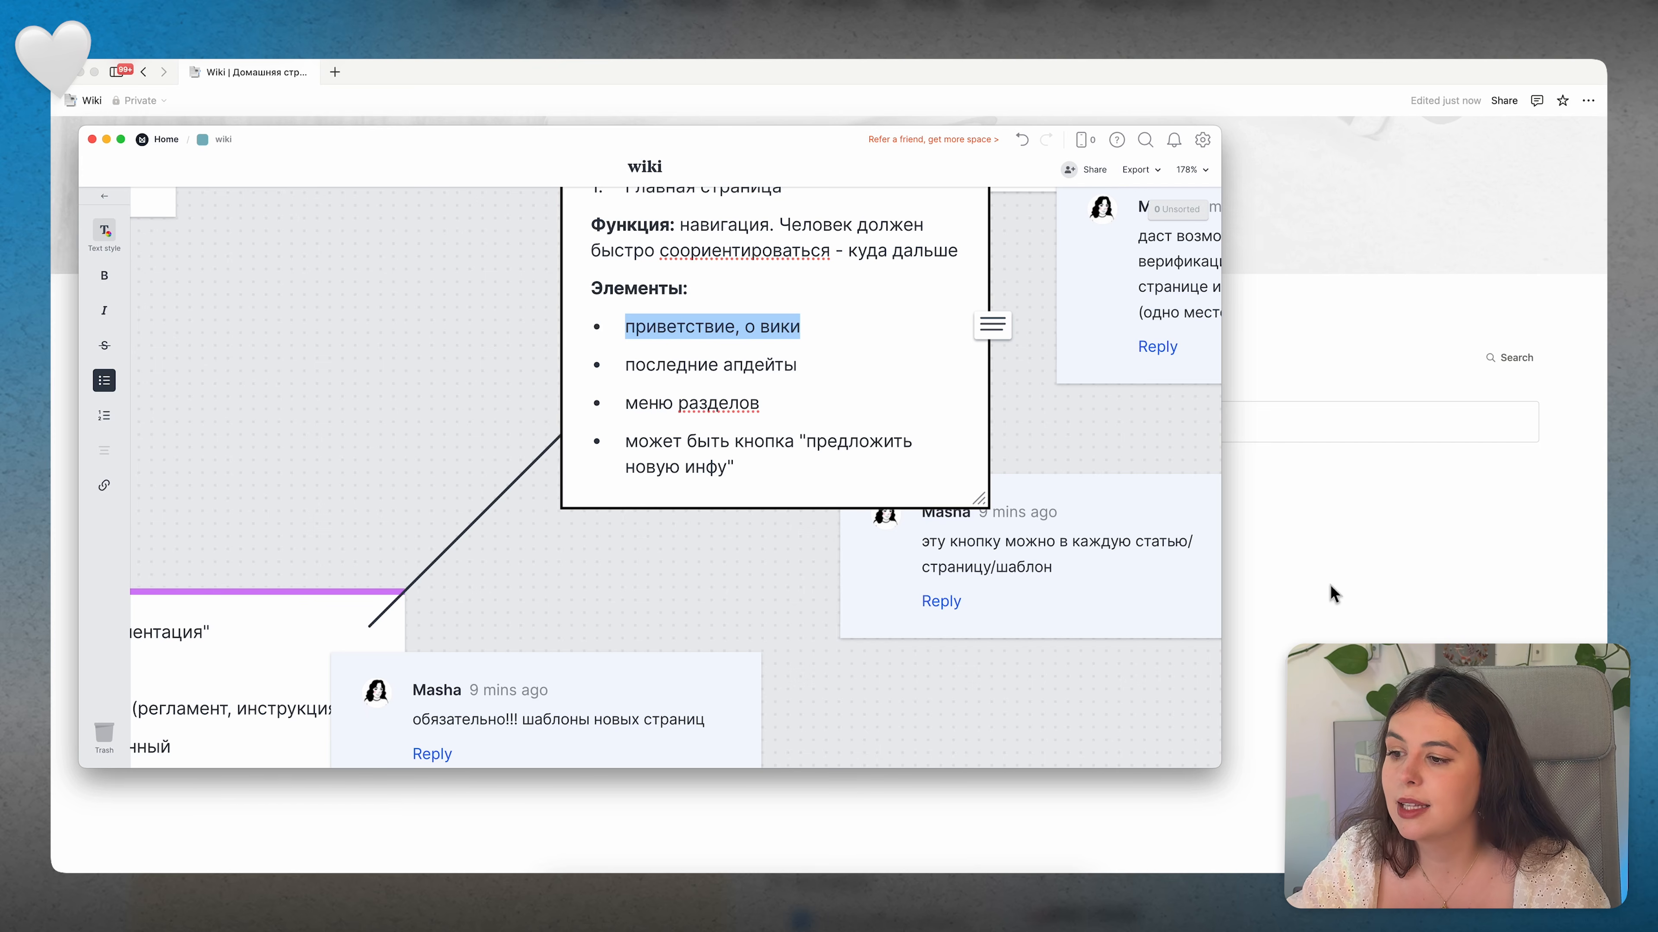
Step: Switch to the Notion wiki and insert a 3-column layout below the greeting callout
click(1350, 590)
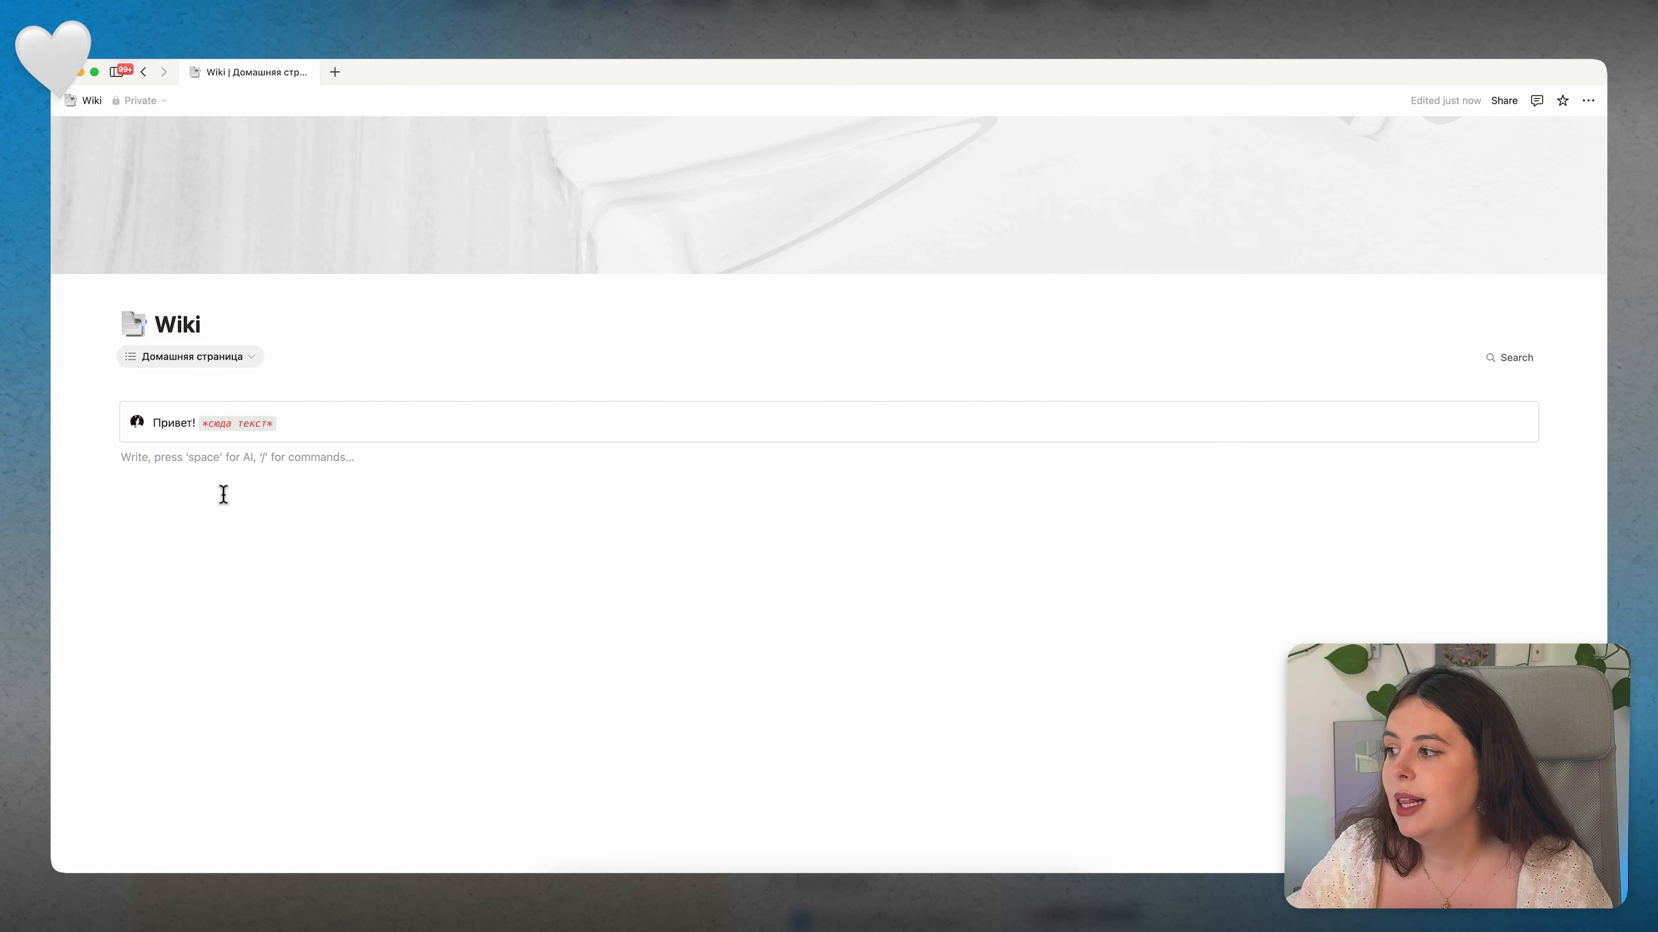
text(/)
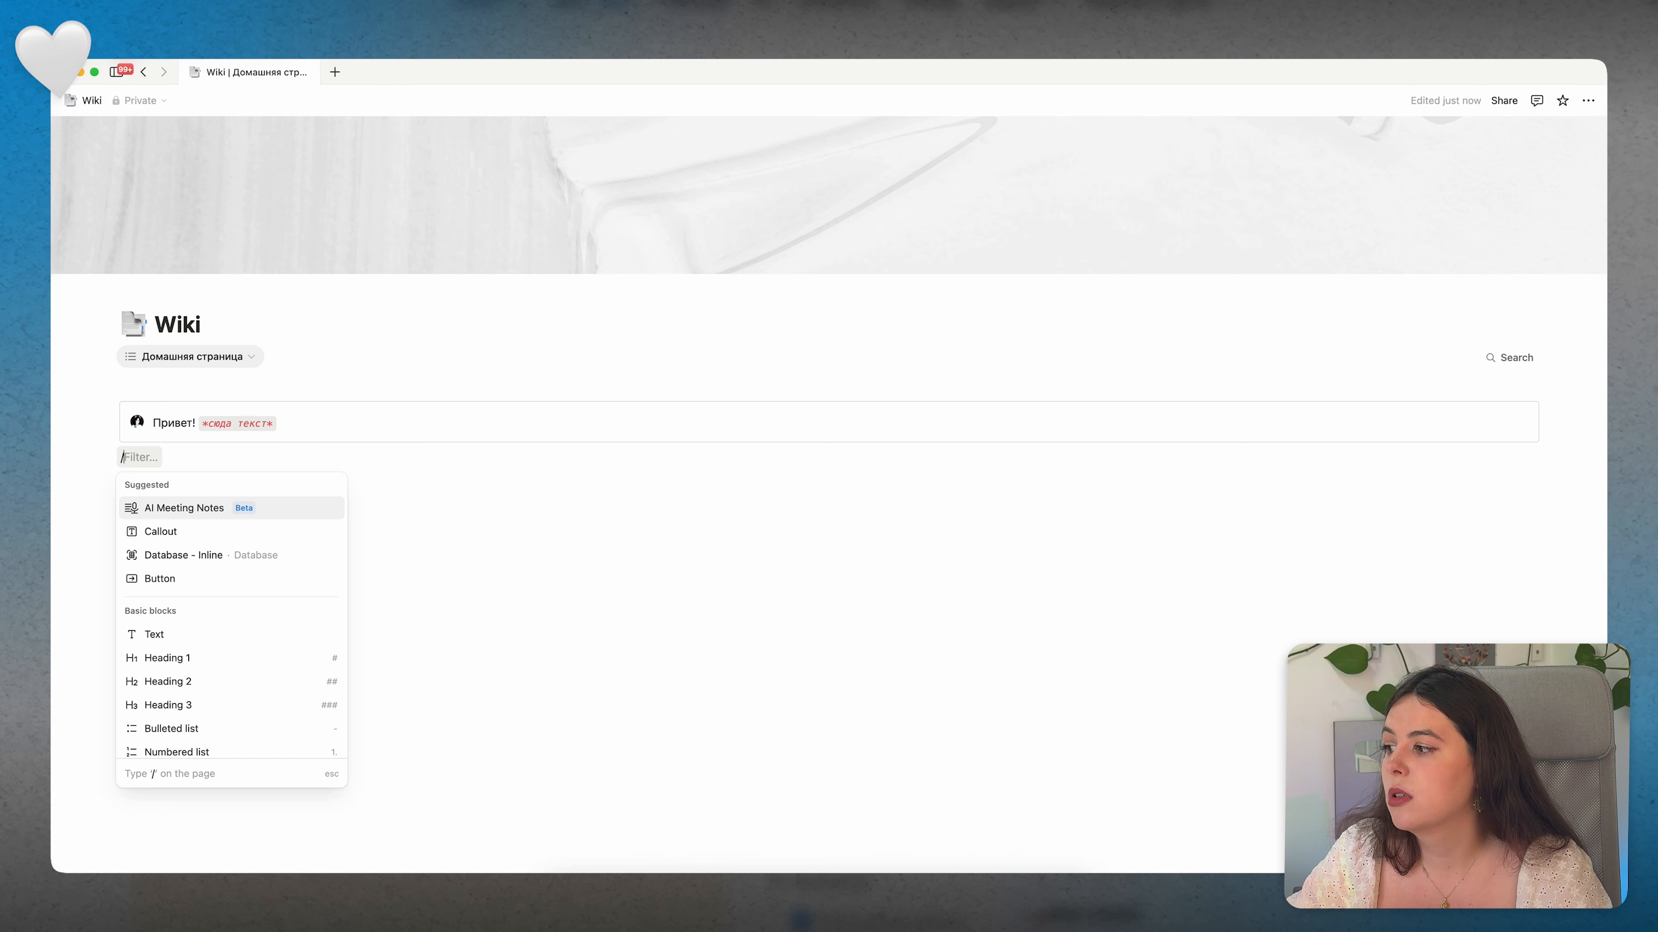
key(ctrl+space)
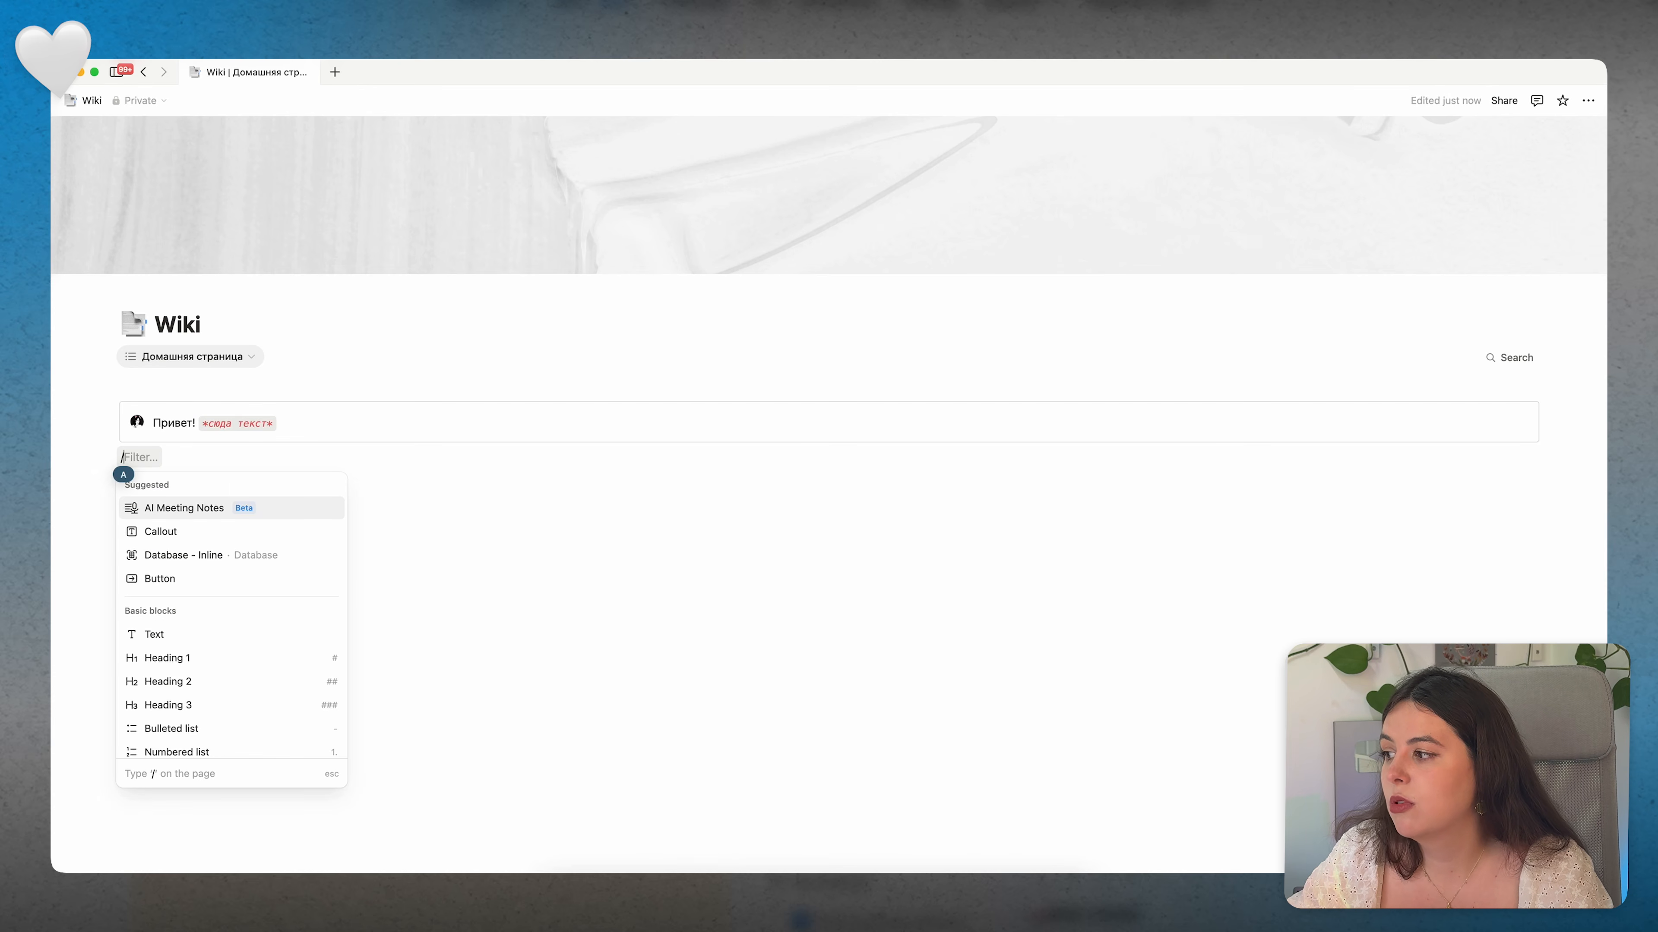
text(col)
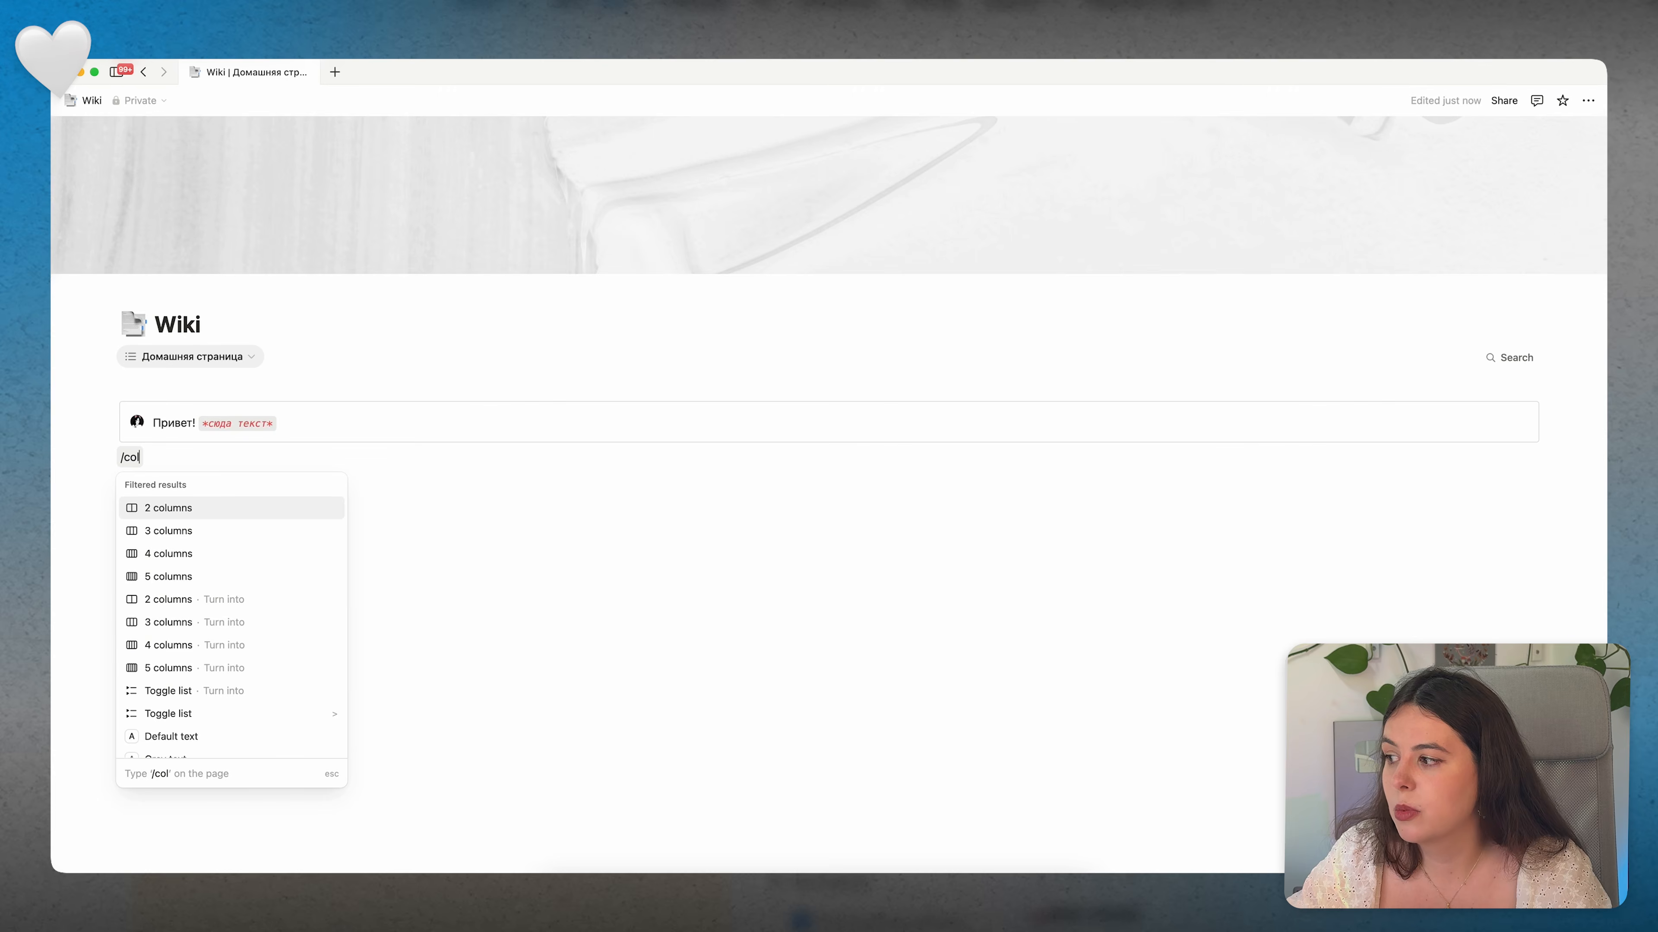
click(205, 532)
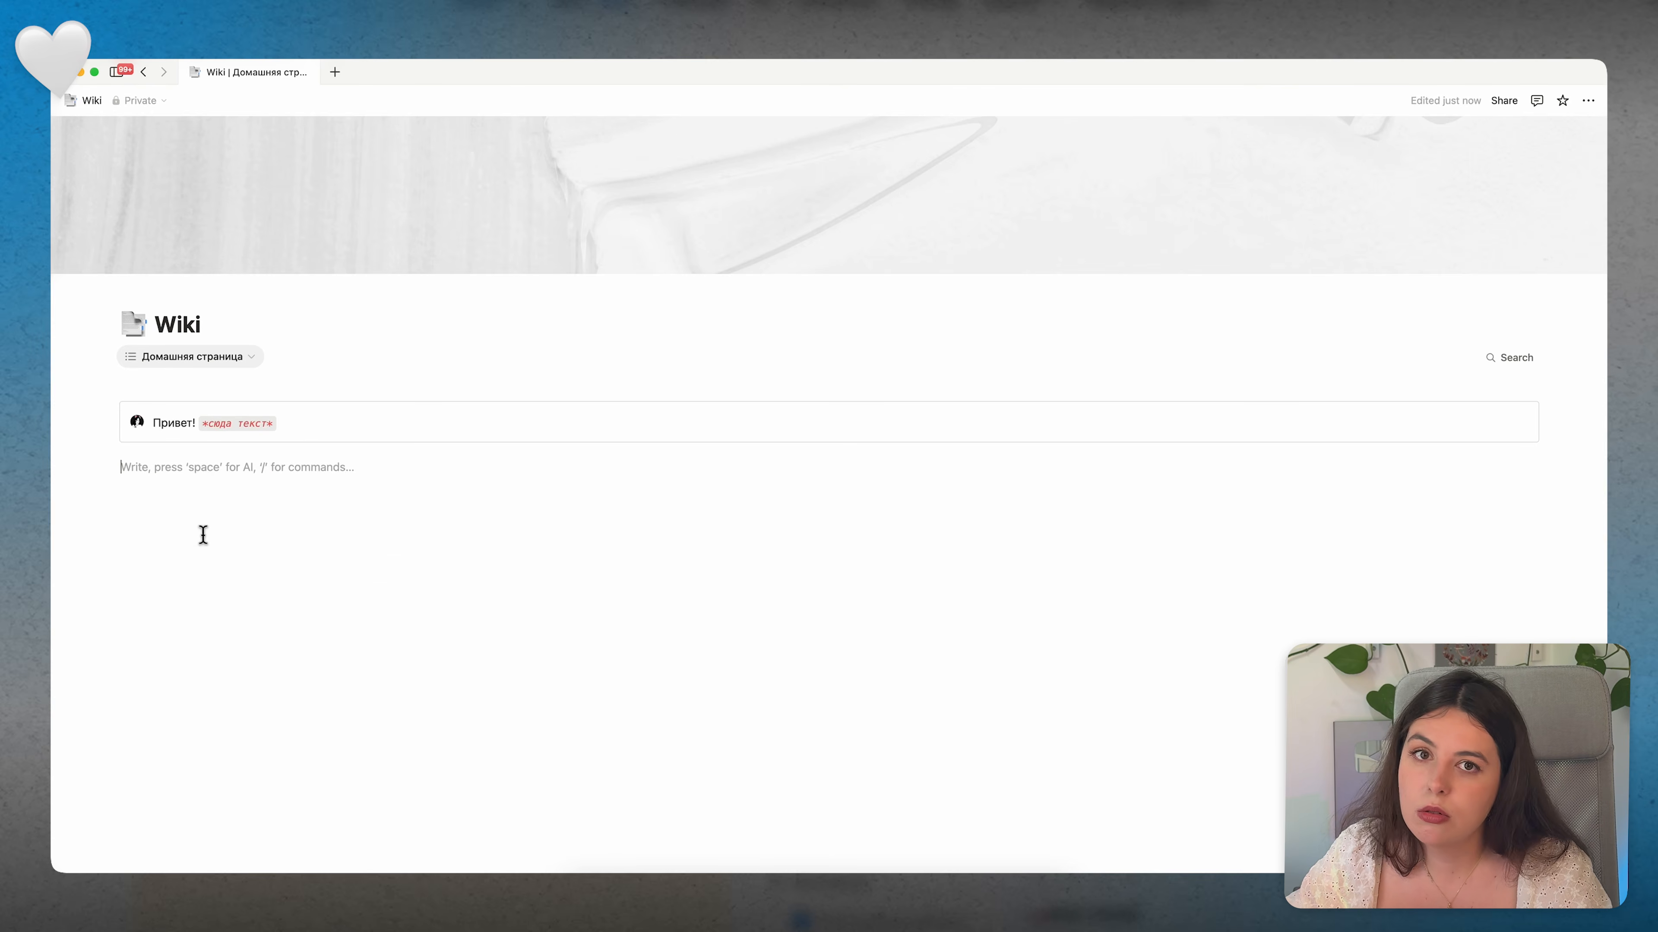
Step: Turn the first column's empty block into a Heading 2 reading "О компании"
click(105, 470)
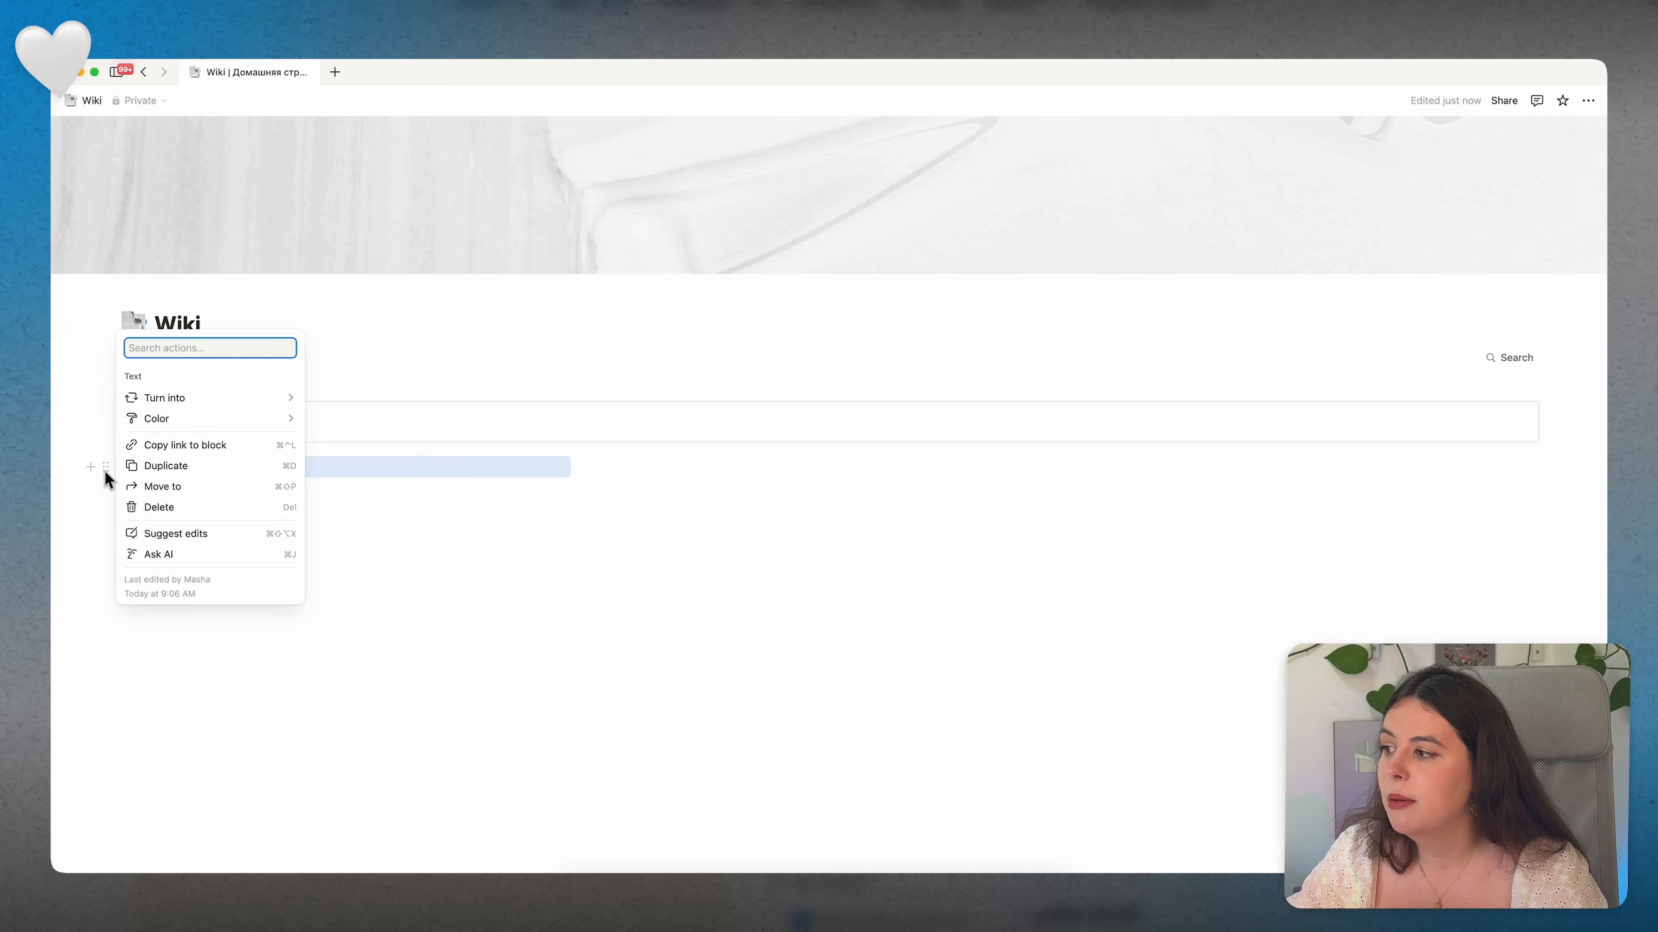
mouse_move(241, 401)
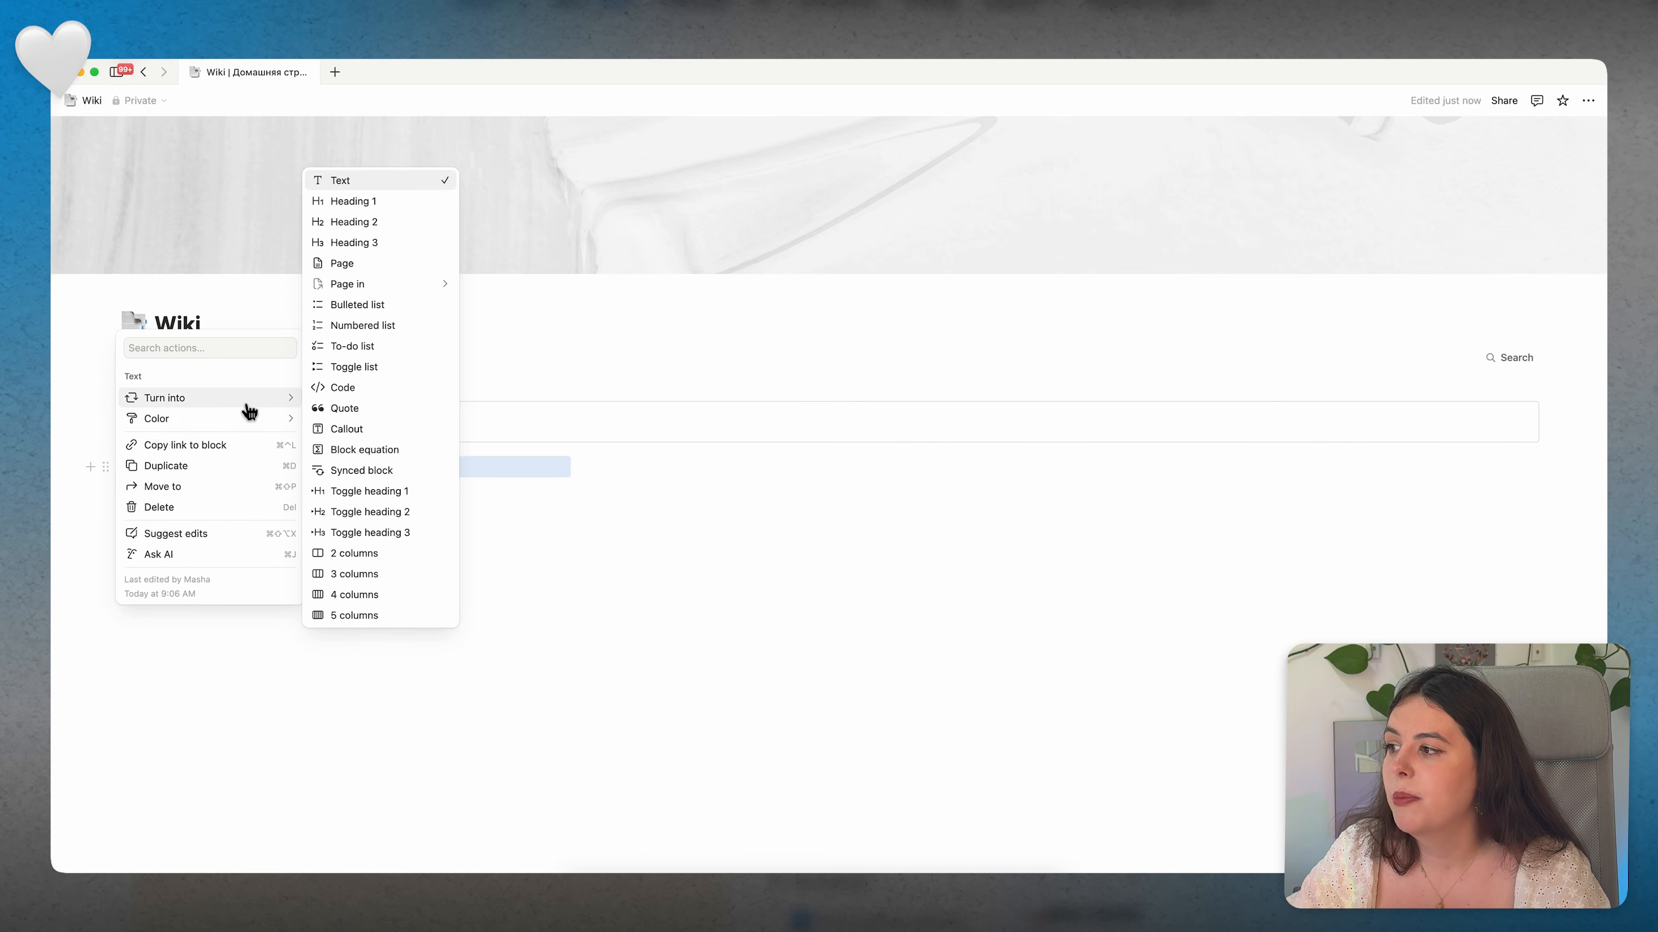
click(429, 223)
click(214, 498)
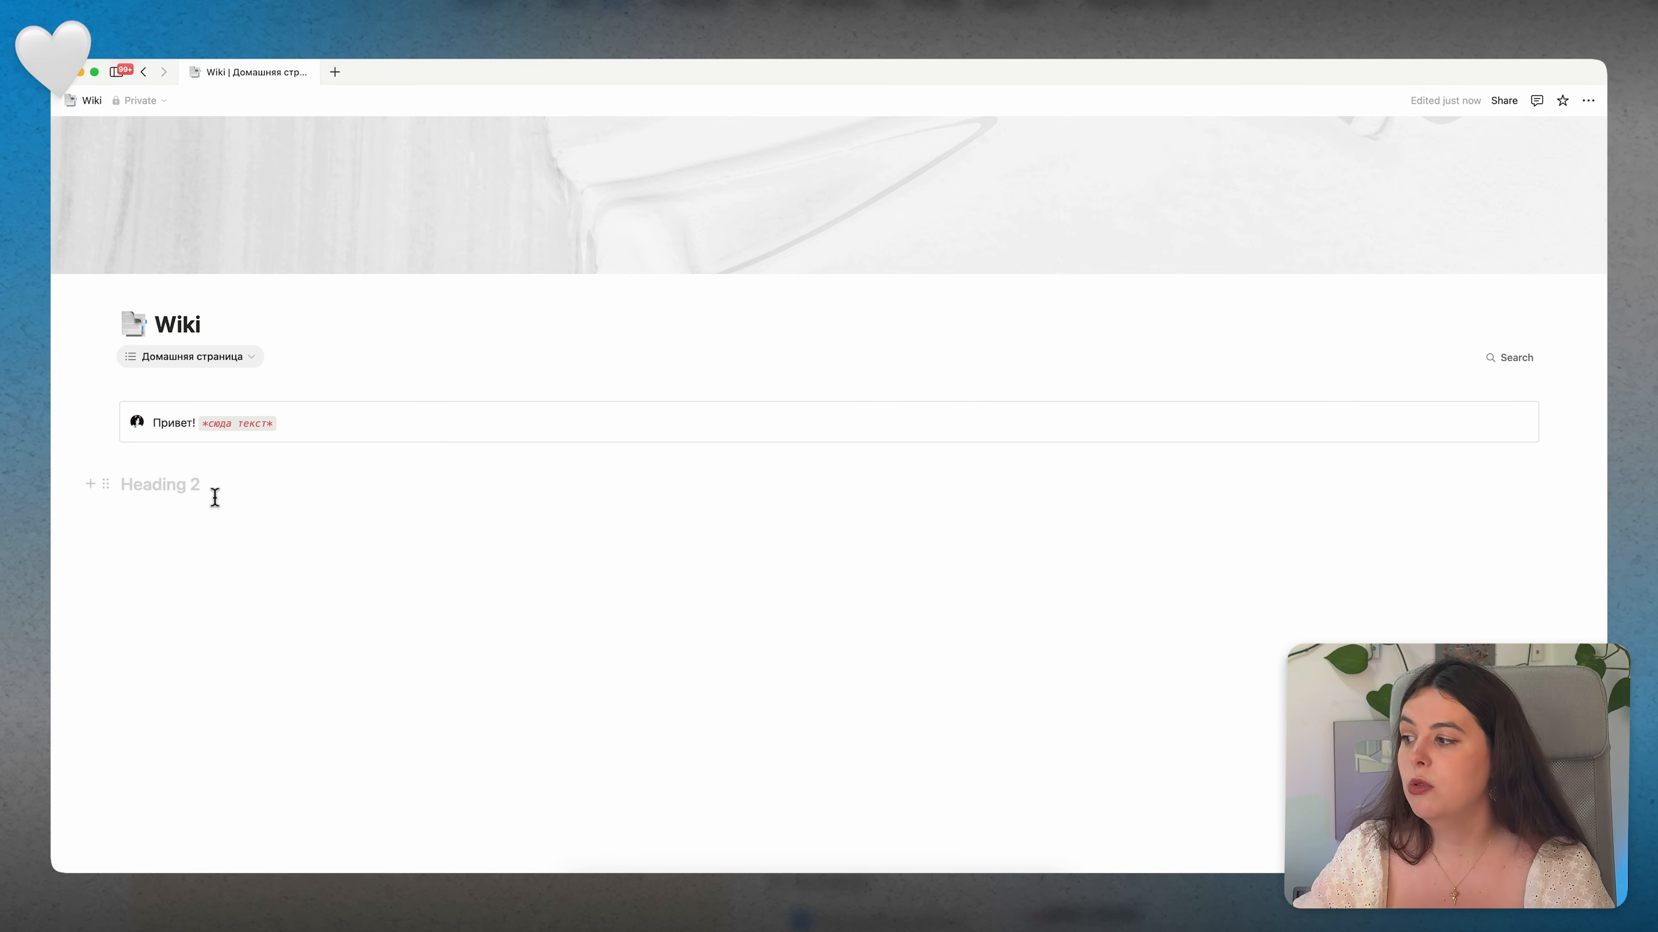
text(J)
key(BackSpace)
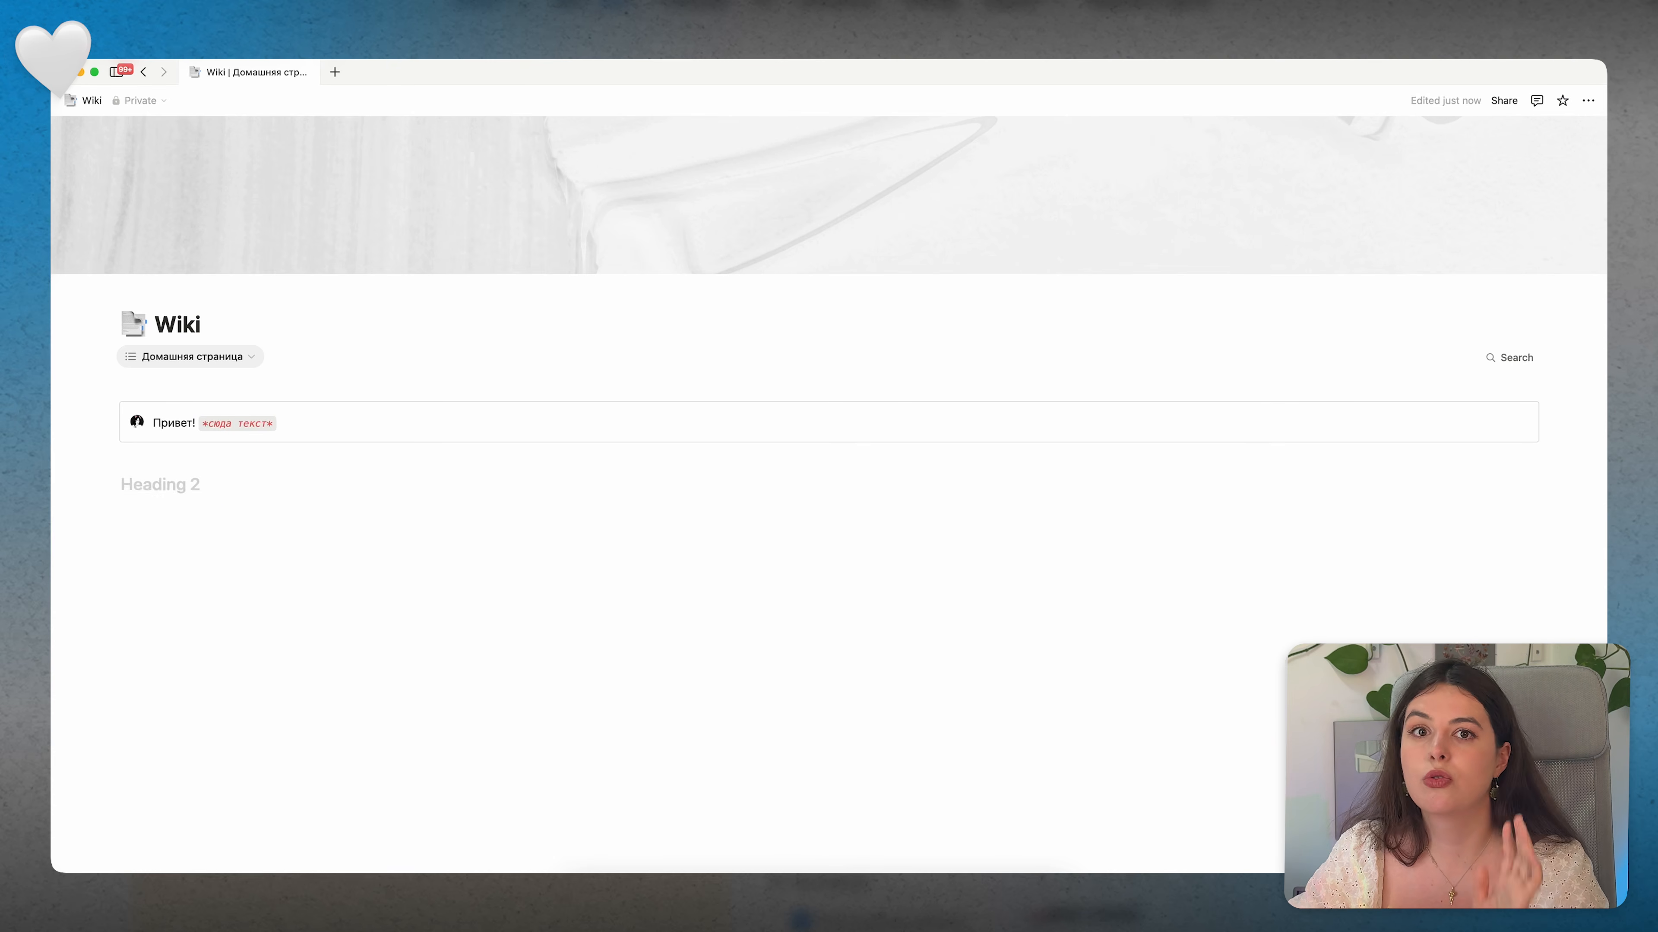
text(J)
key(BackSpace)
key(ctrl+space)
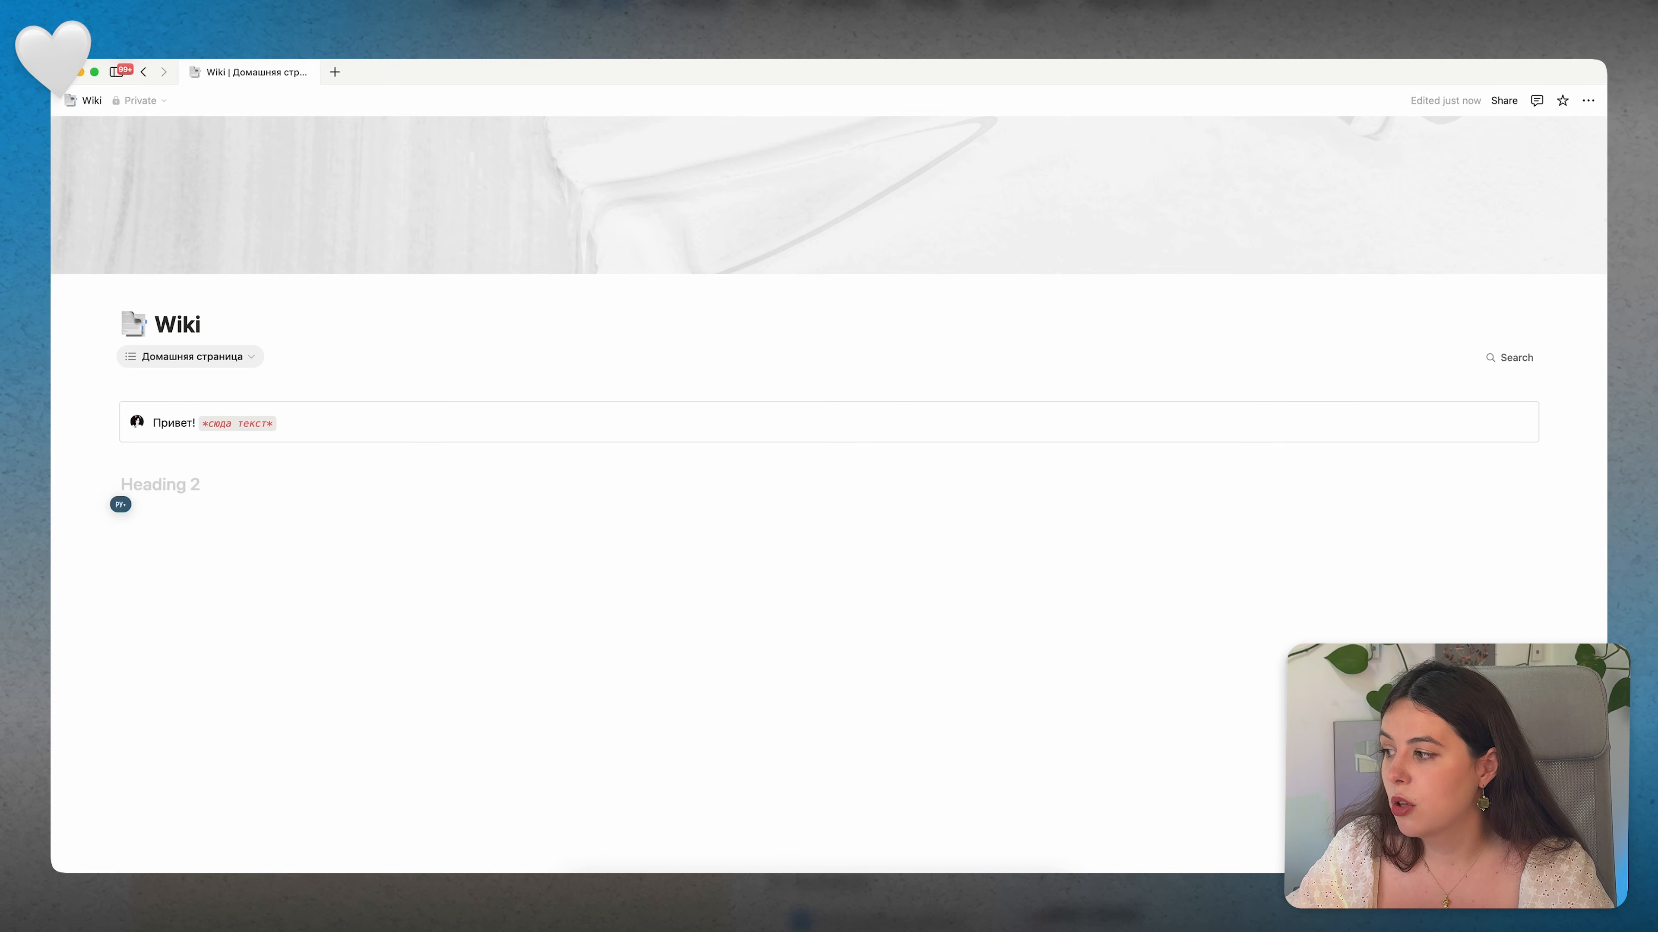
text(О компании)
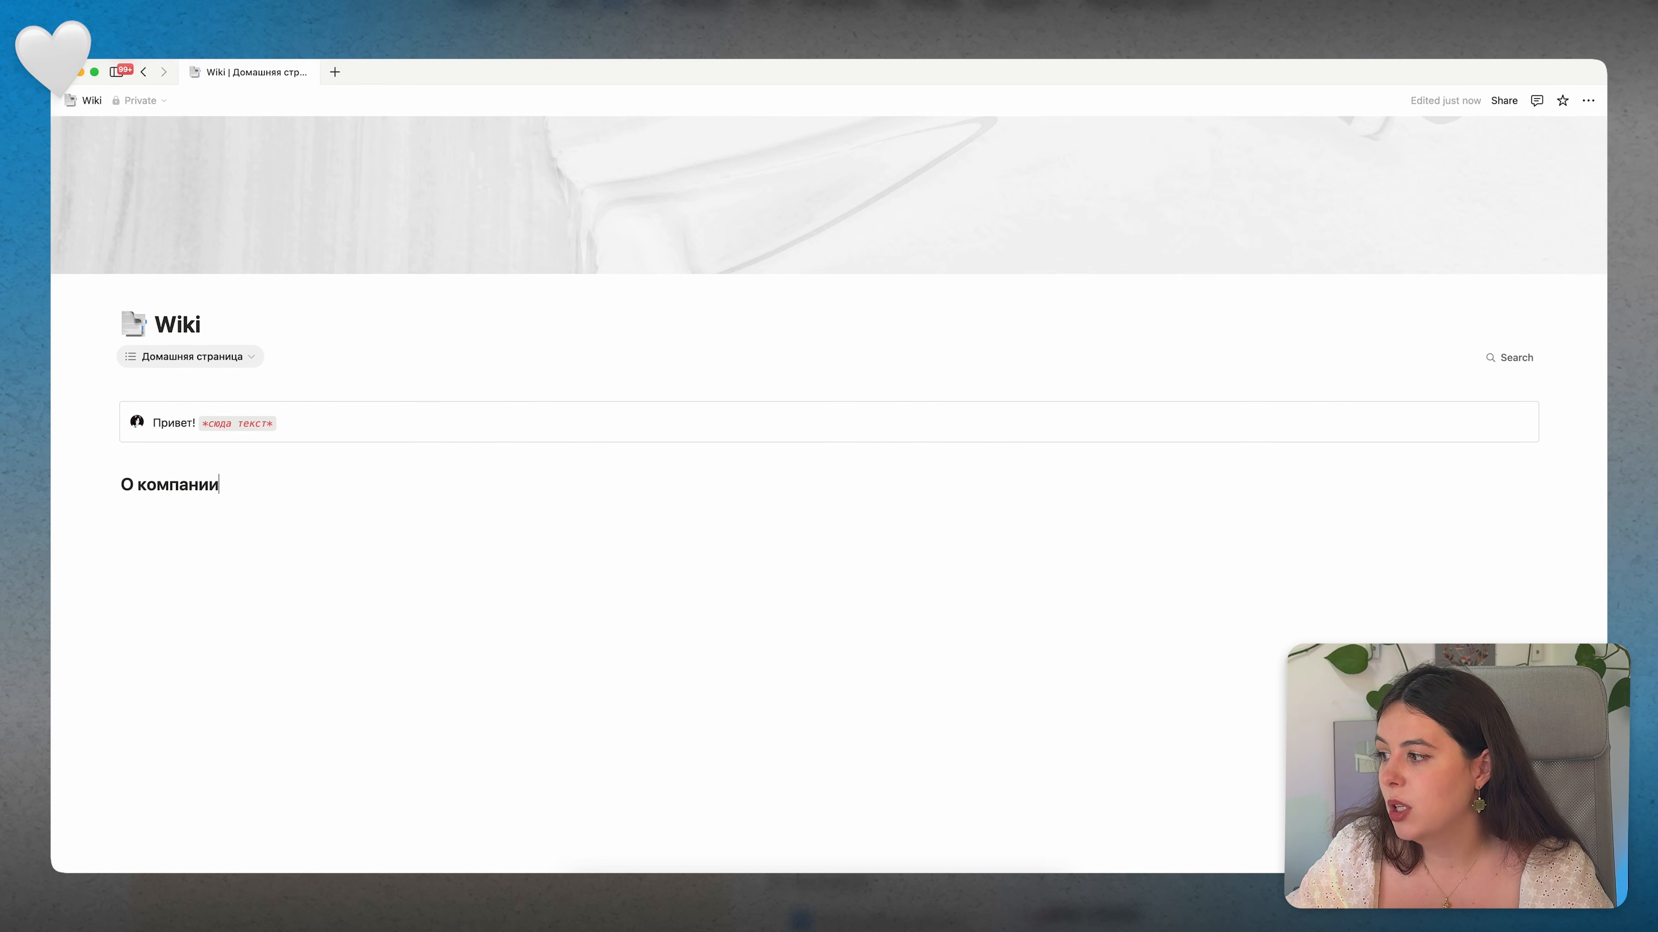
key(Return)
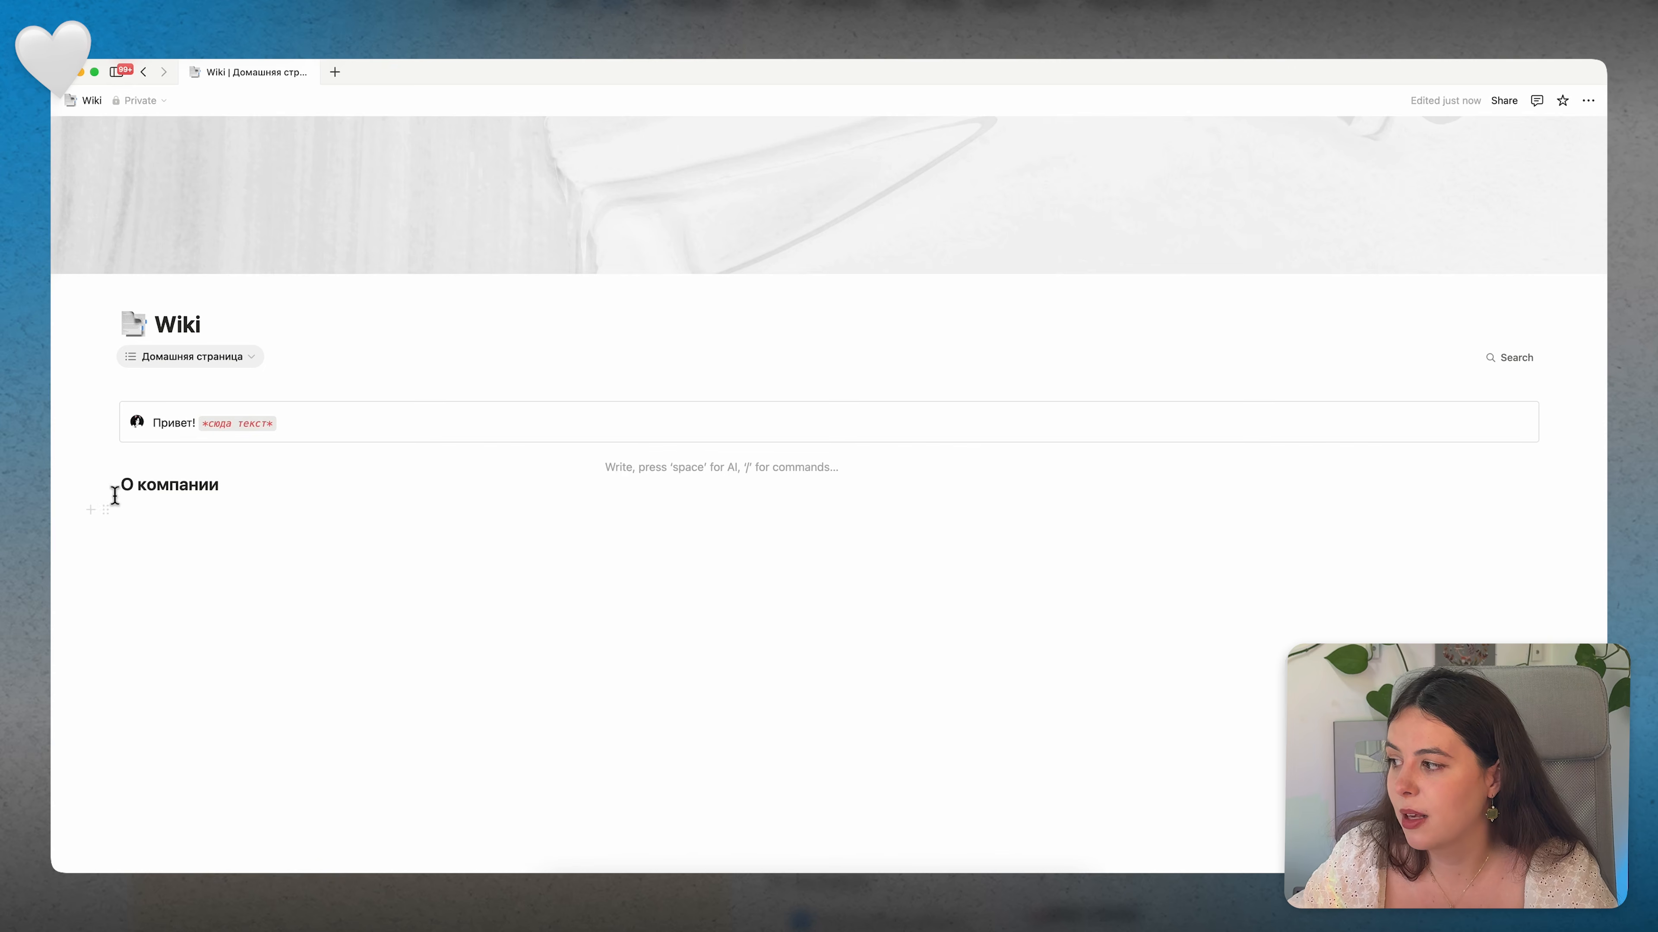
Step: Duplicate the "О компании" heading into the second column, rename it "Команда" and remove the empty line above it
click(105, 484)
key(super+d)
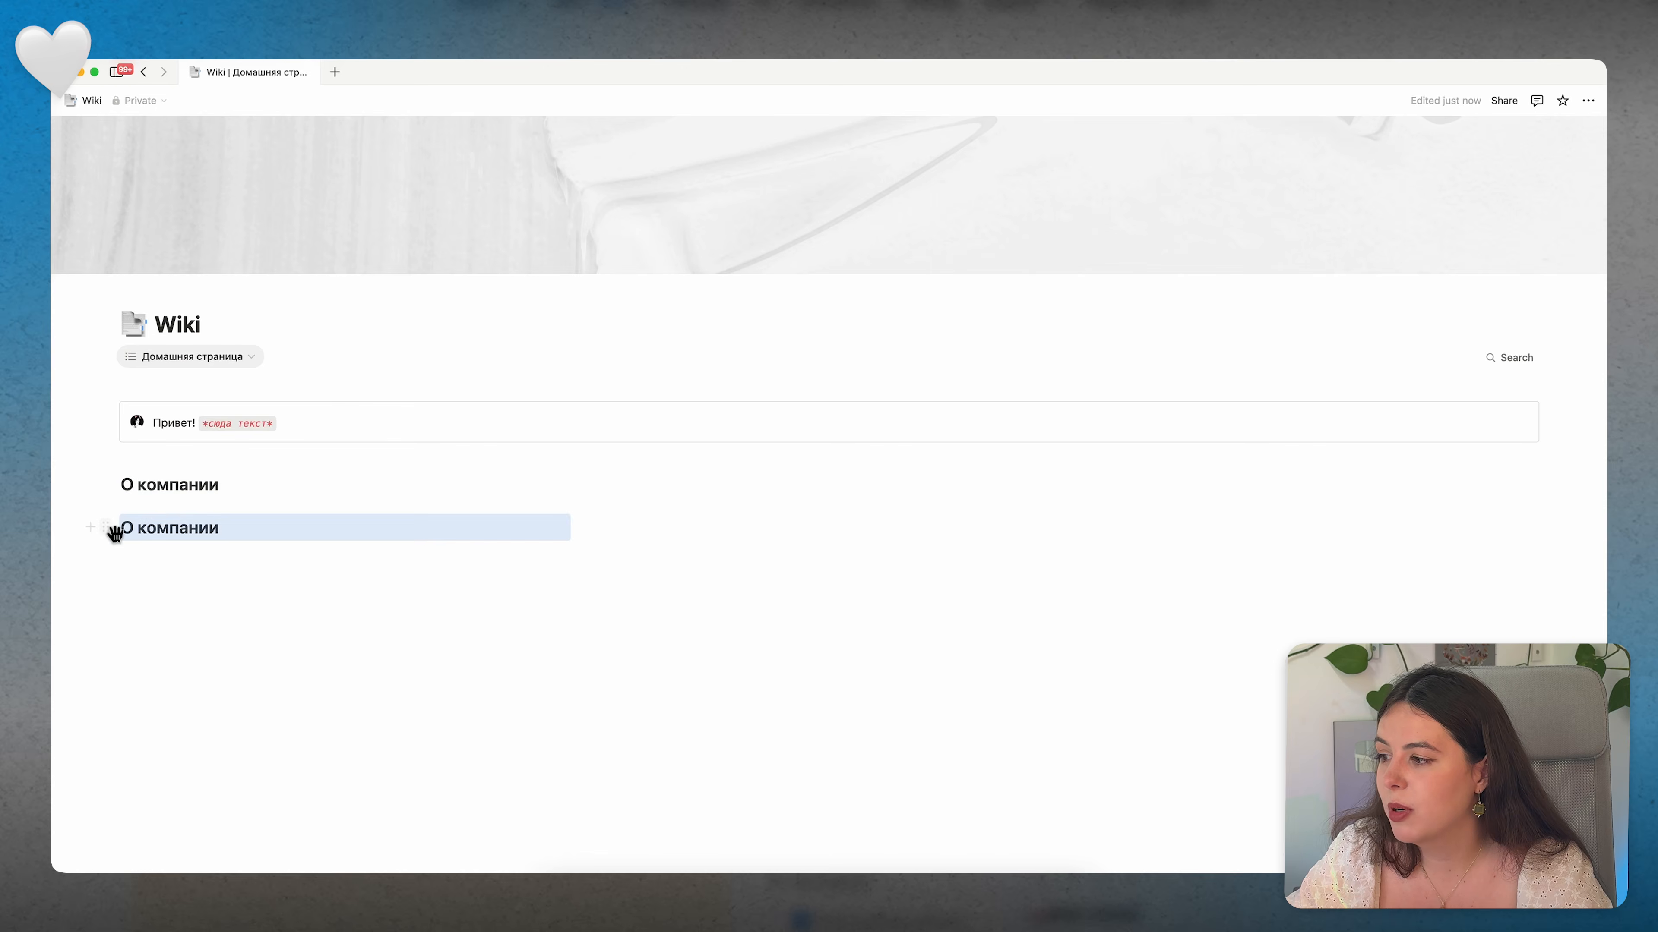
drag(107, 527, 647, 485)
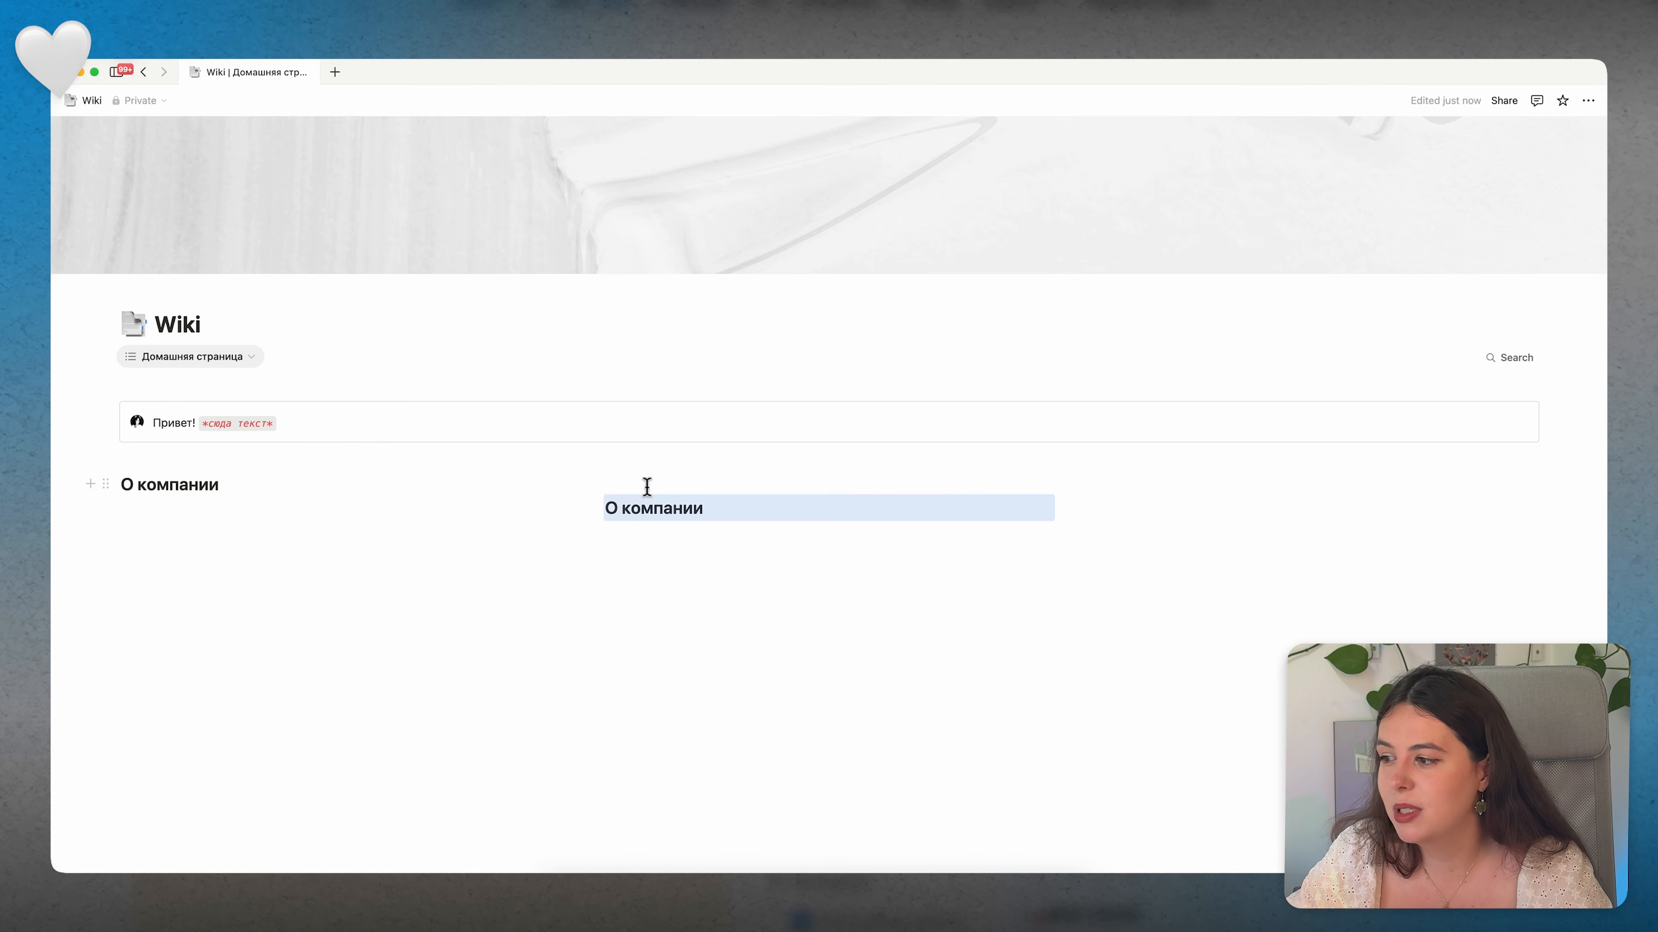
triple_click(653, 516)
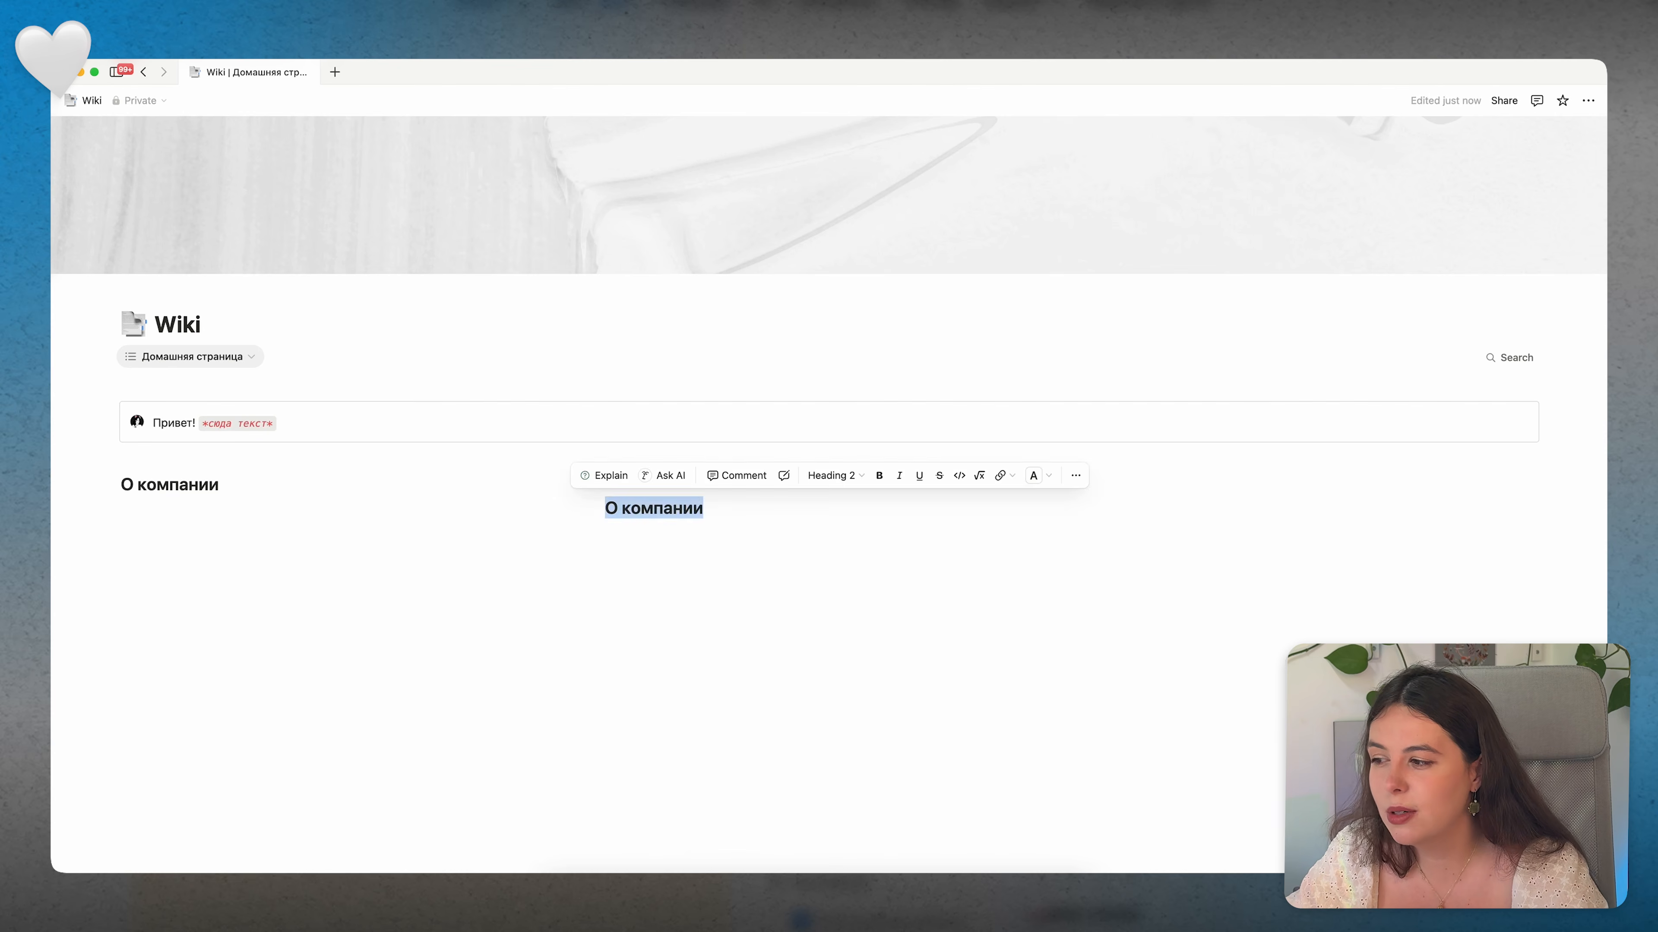
text(Команда)
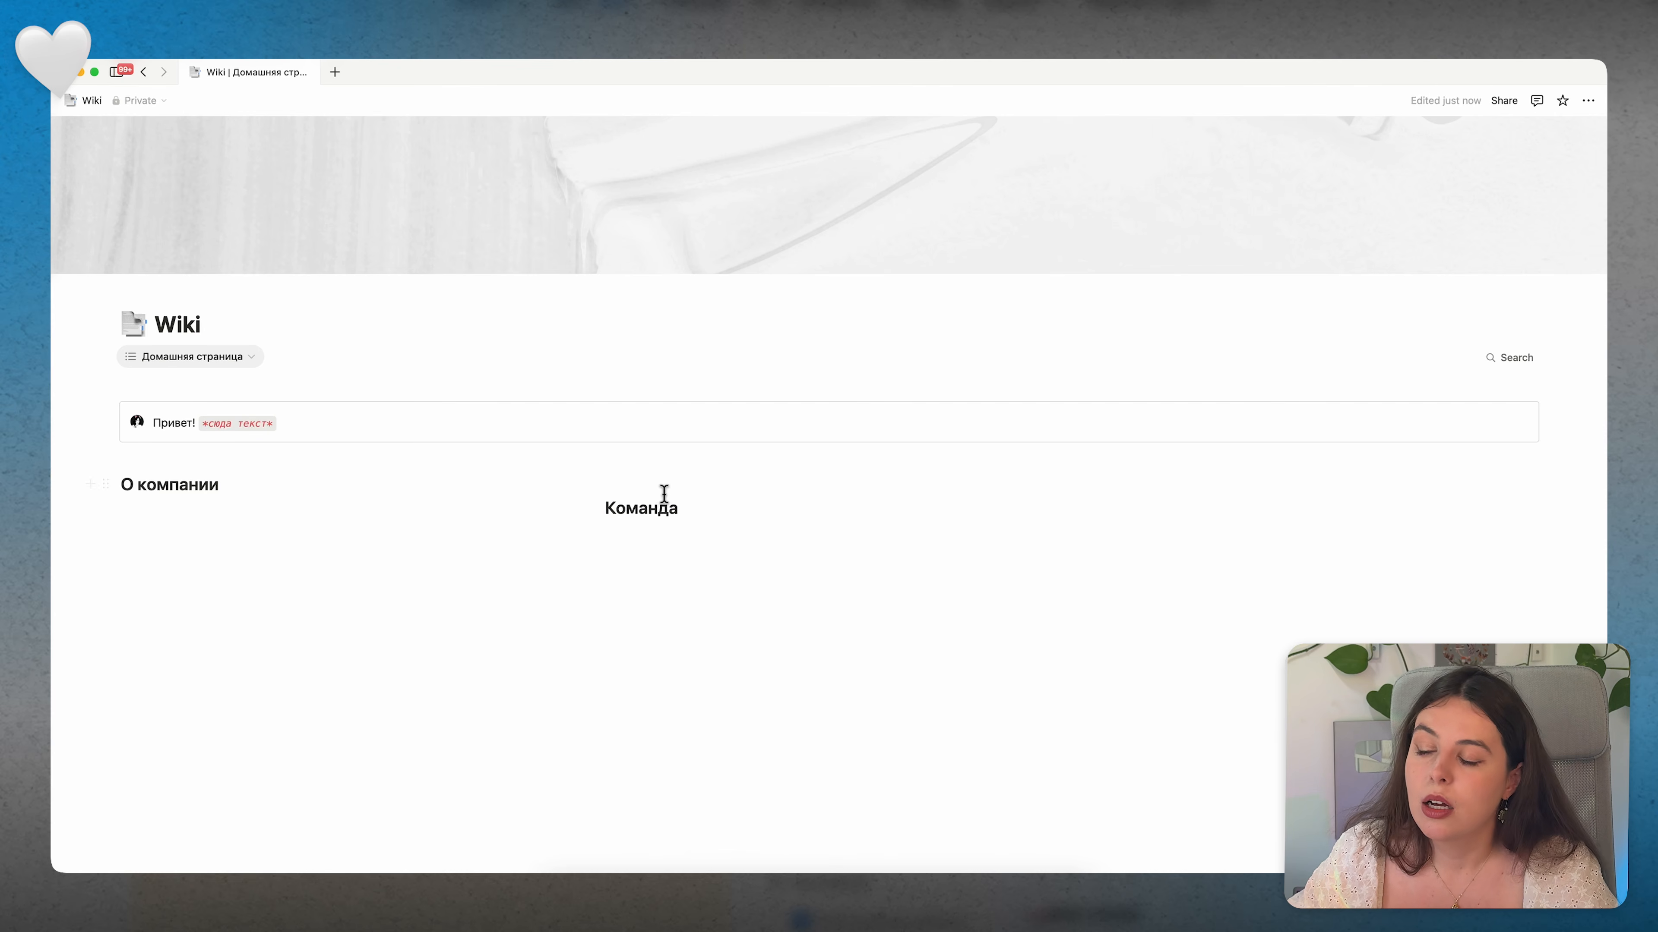
click(665, 496)
key(BackSpace)
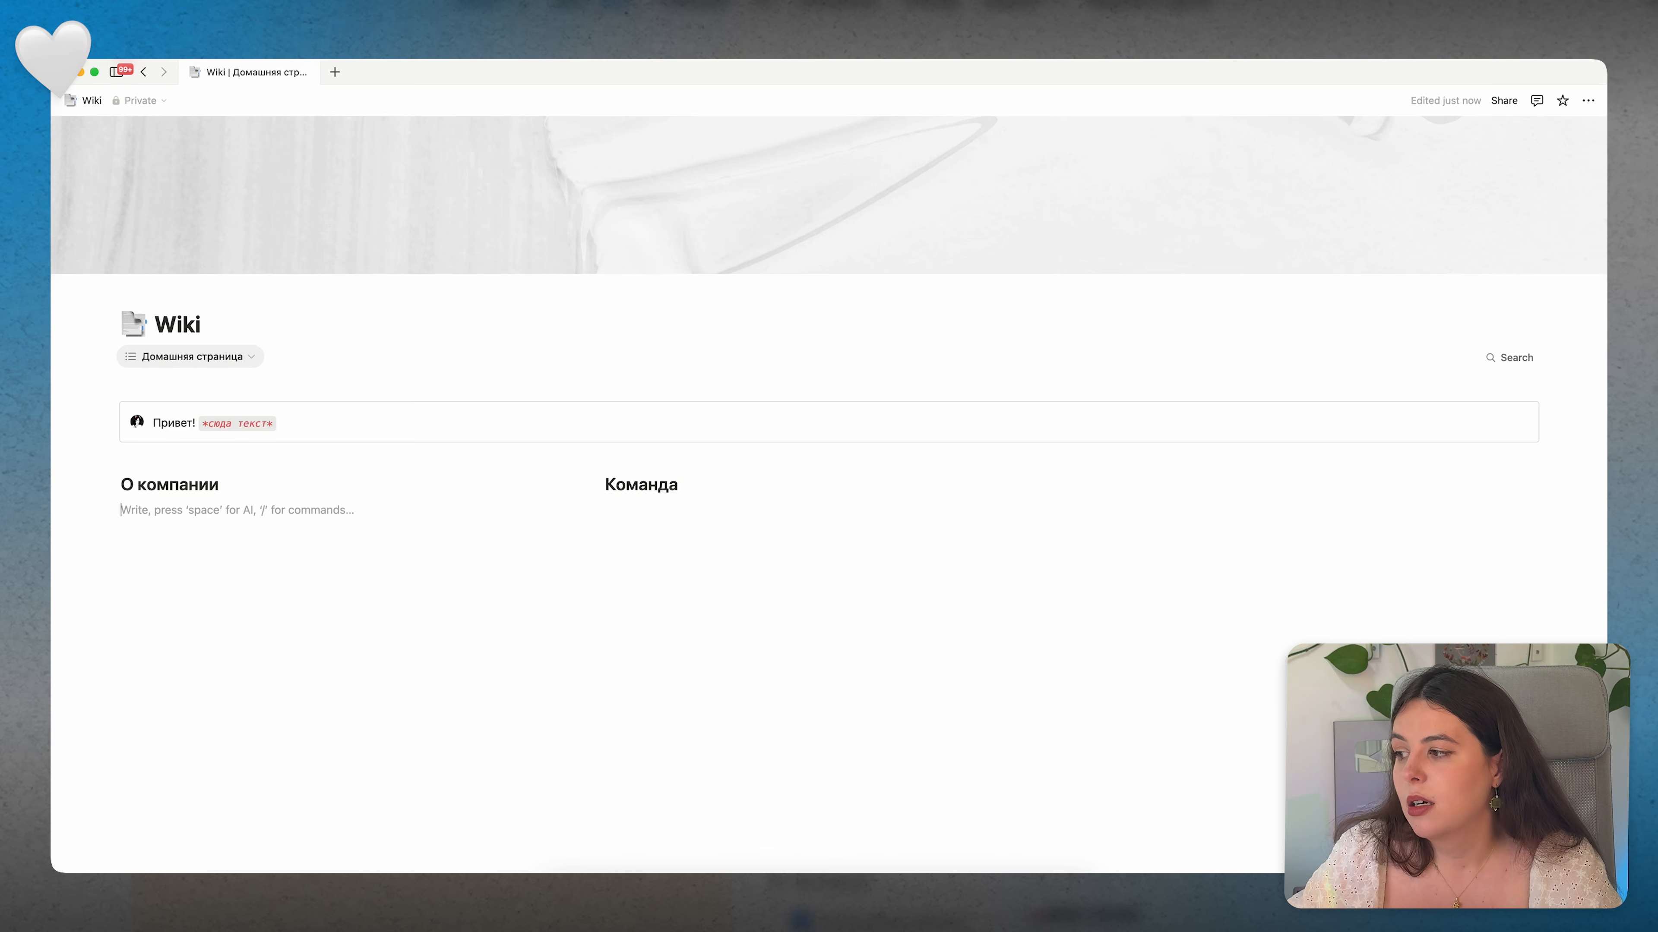
Step: Duplicate the "Команда" heading, copy it into the third column and rename that copy "База знаний"
click(591, 485)
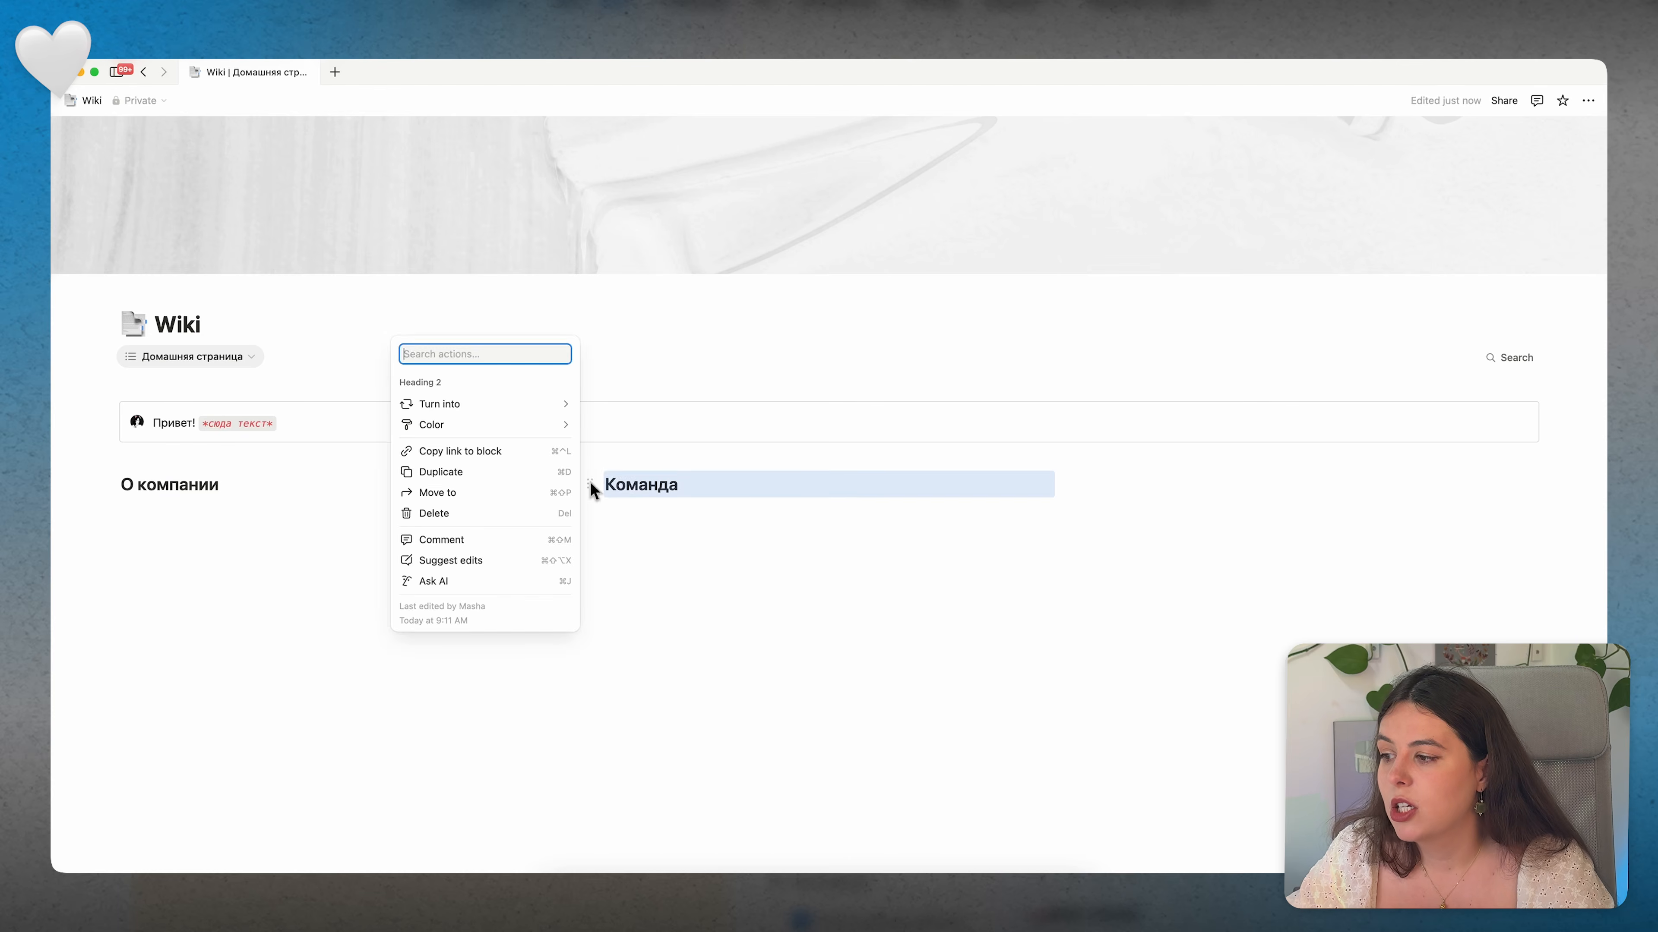
key(super+d)
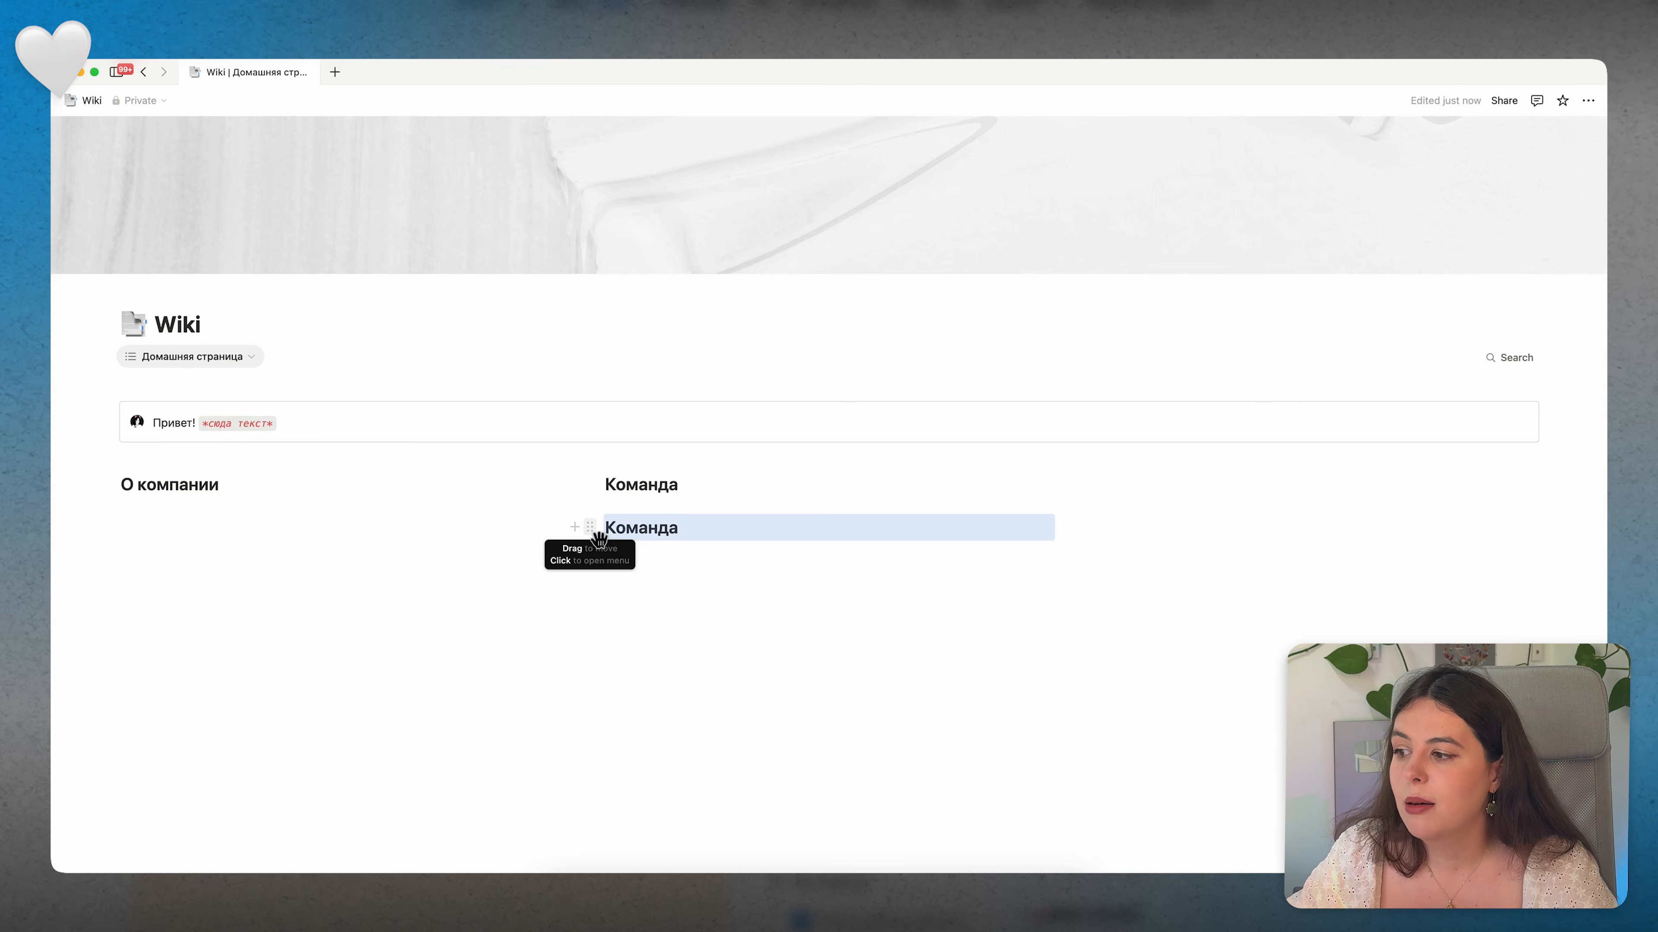
double_click(629, 537)
key(super+c)
click(1148, 469)
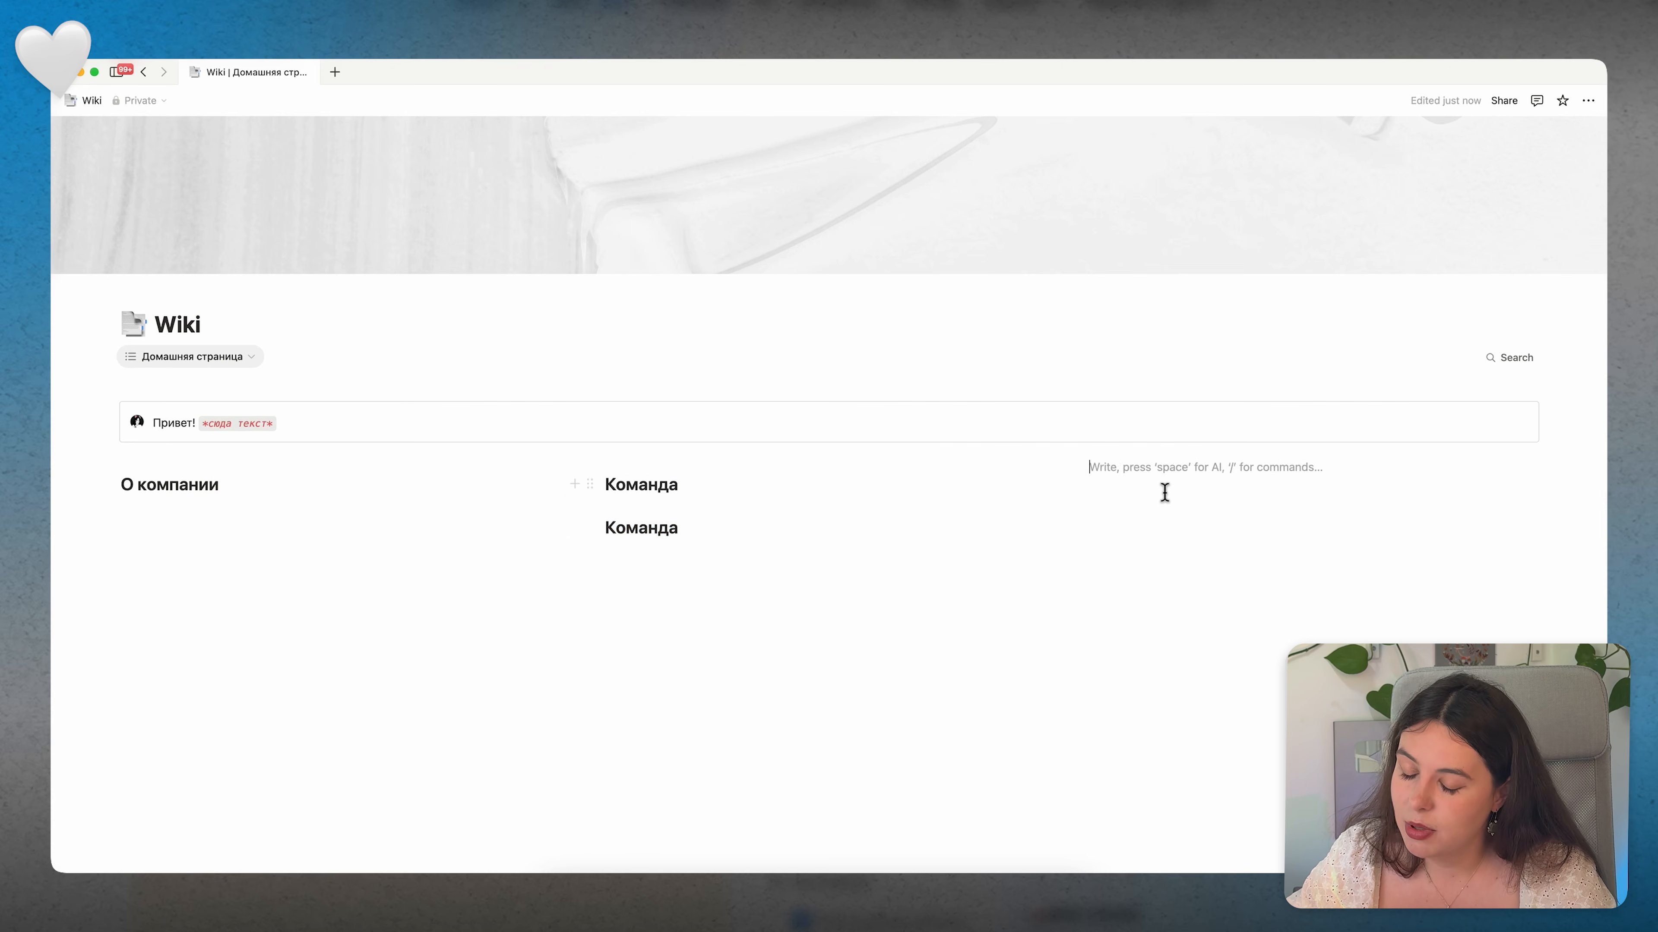
key(super+v)
double_click(1154, 494)
text(Б)
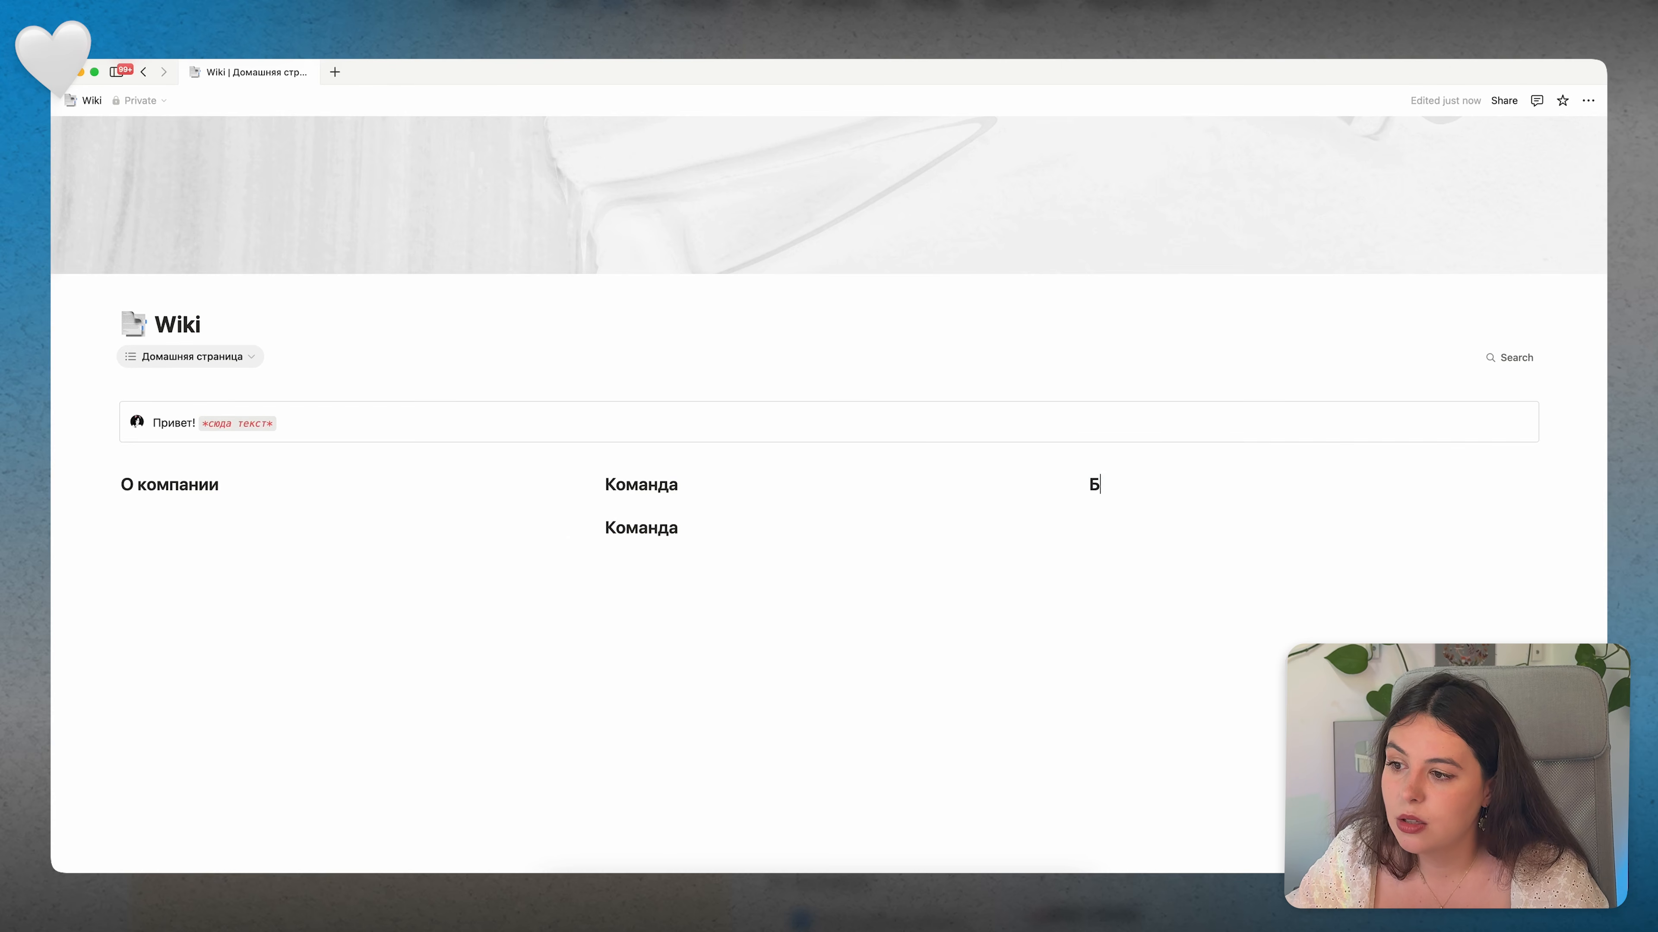
text(аза знаний)
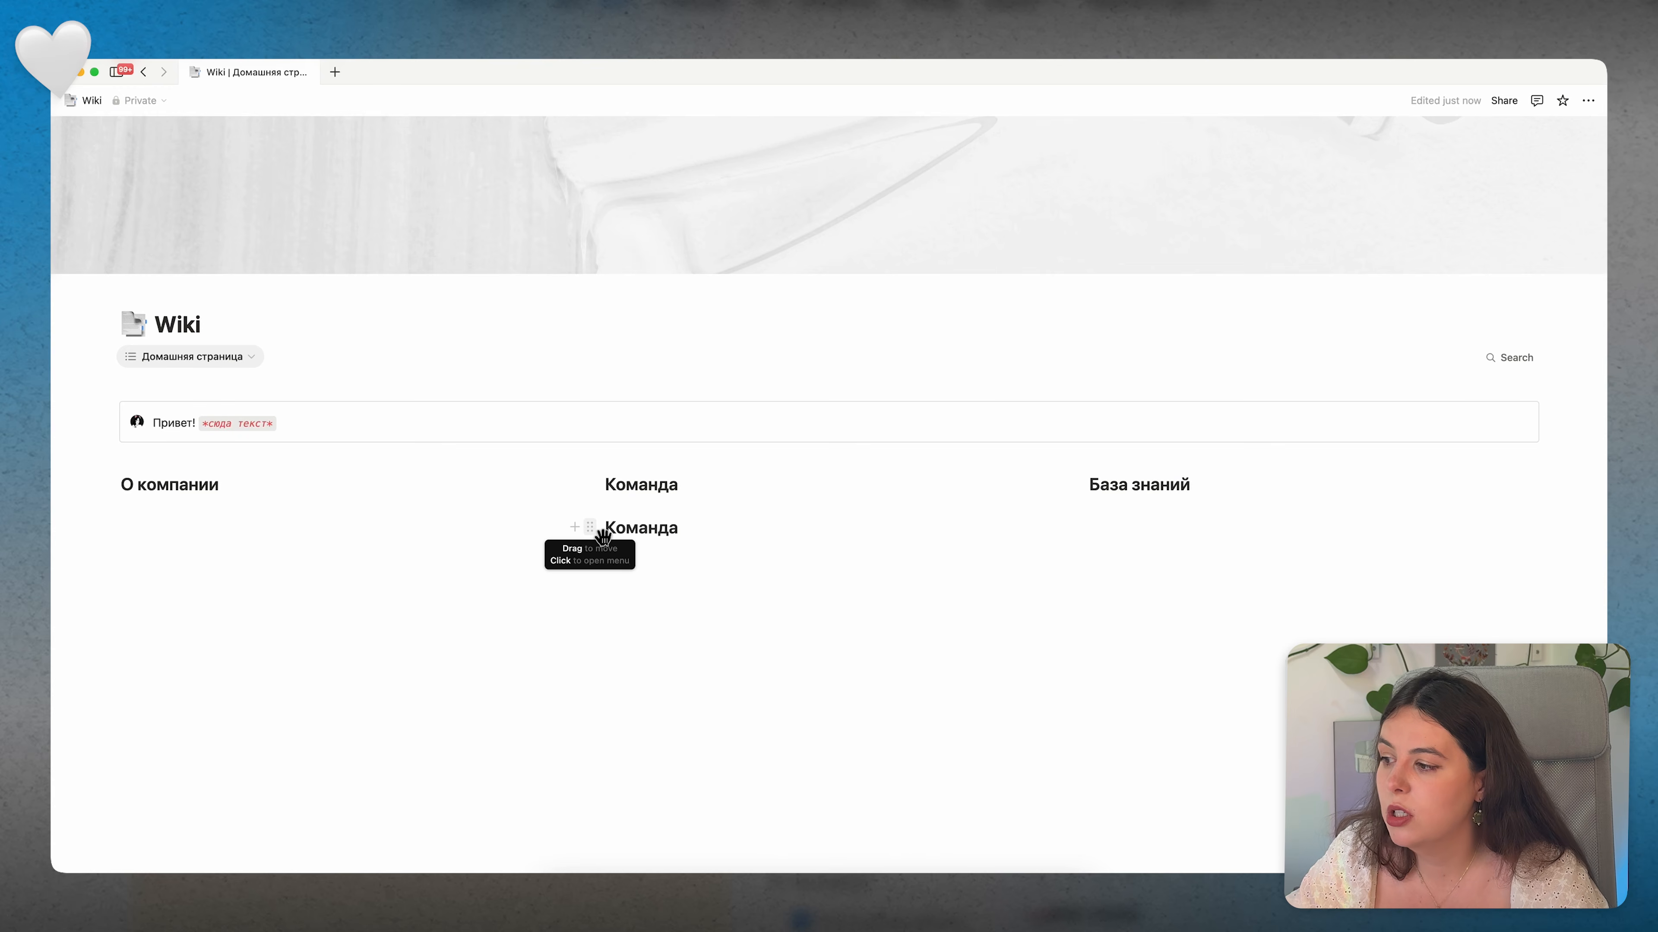
Step: Delete the extra "Команда" heading in the second column and add a divider below the three-column row
click(601, 532)
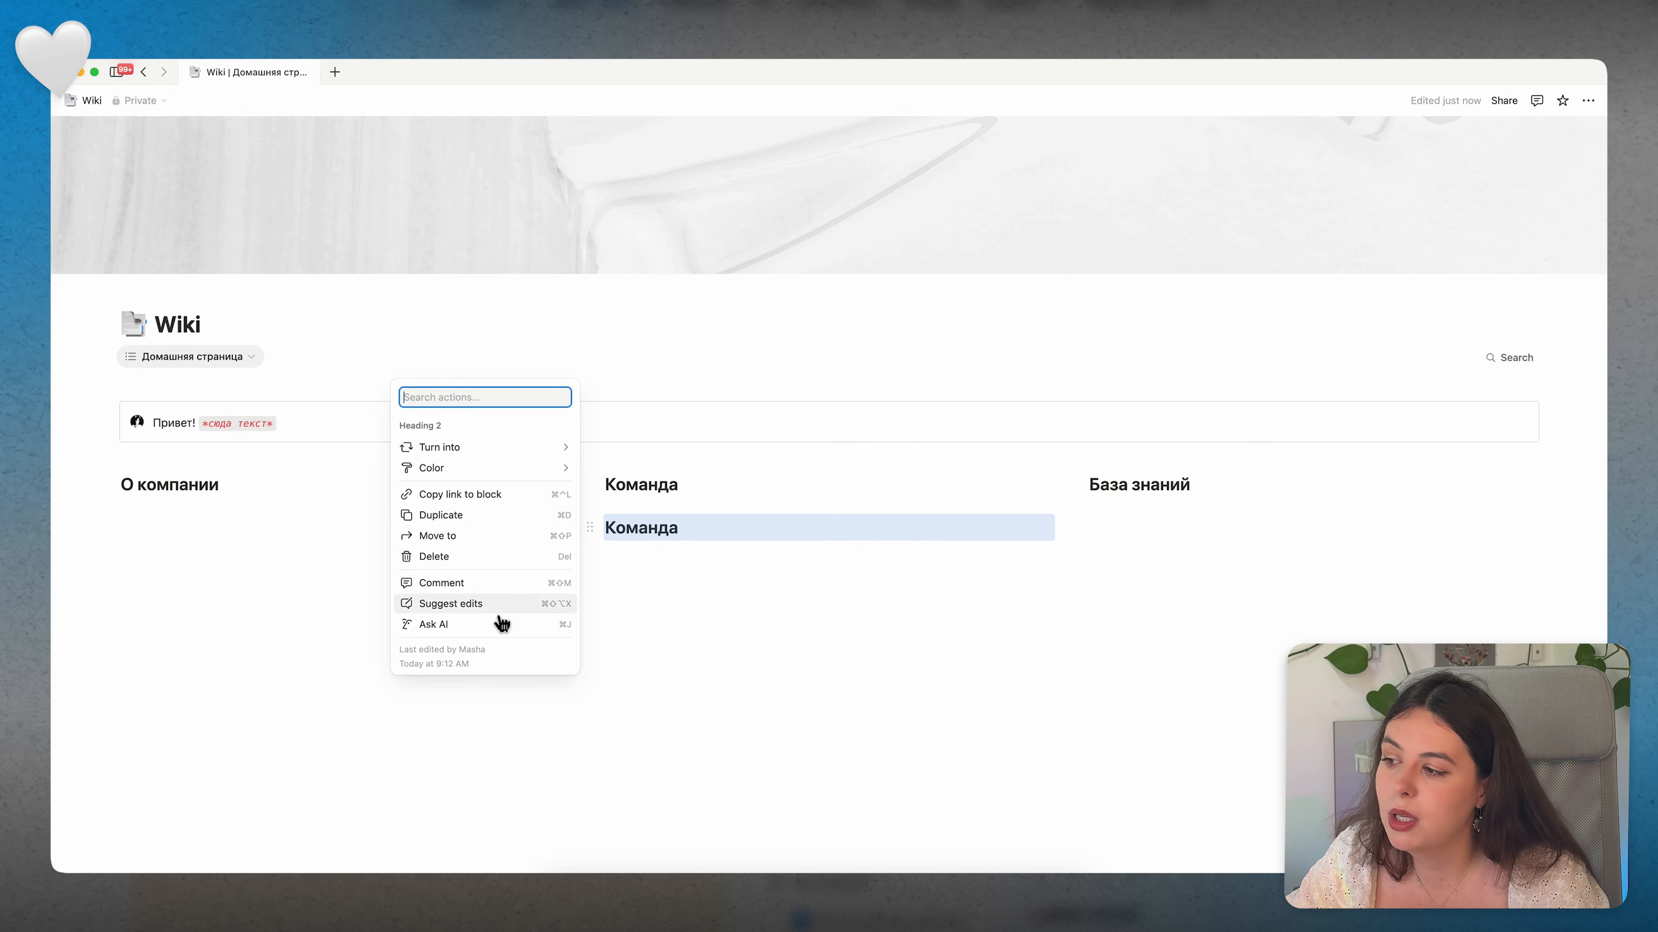
click(443, 558)
click(277, 617)
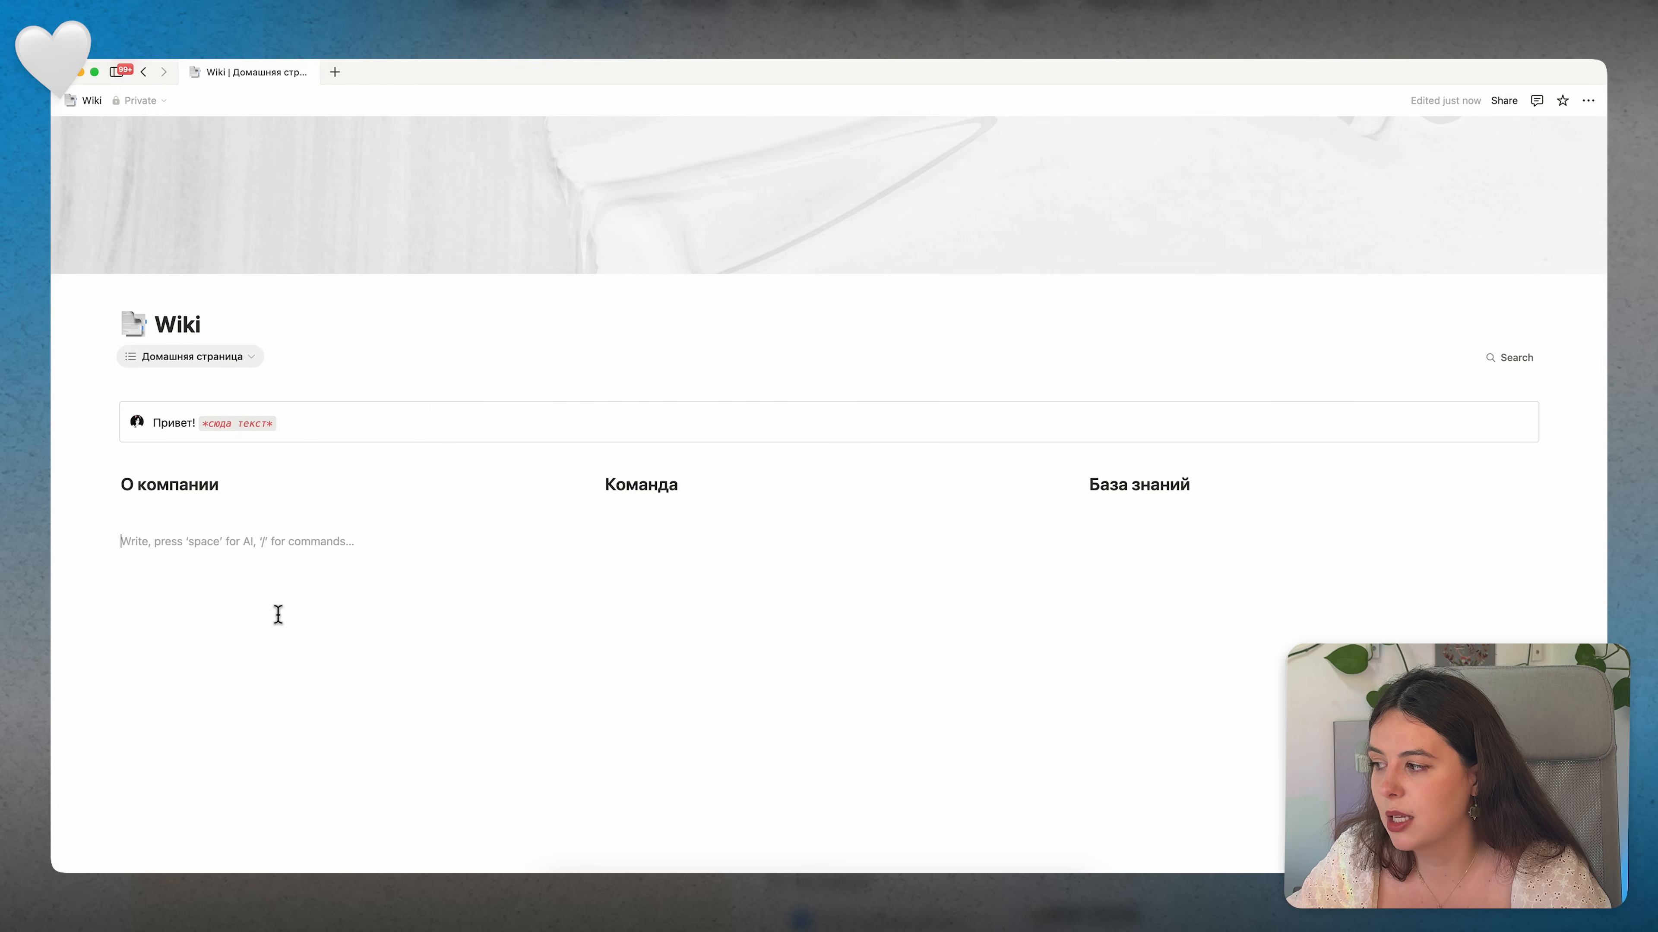
text(---)
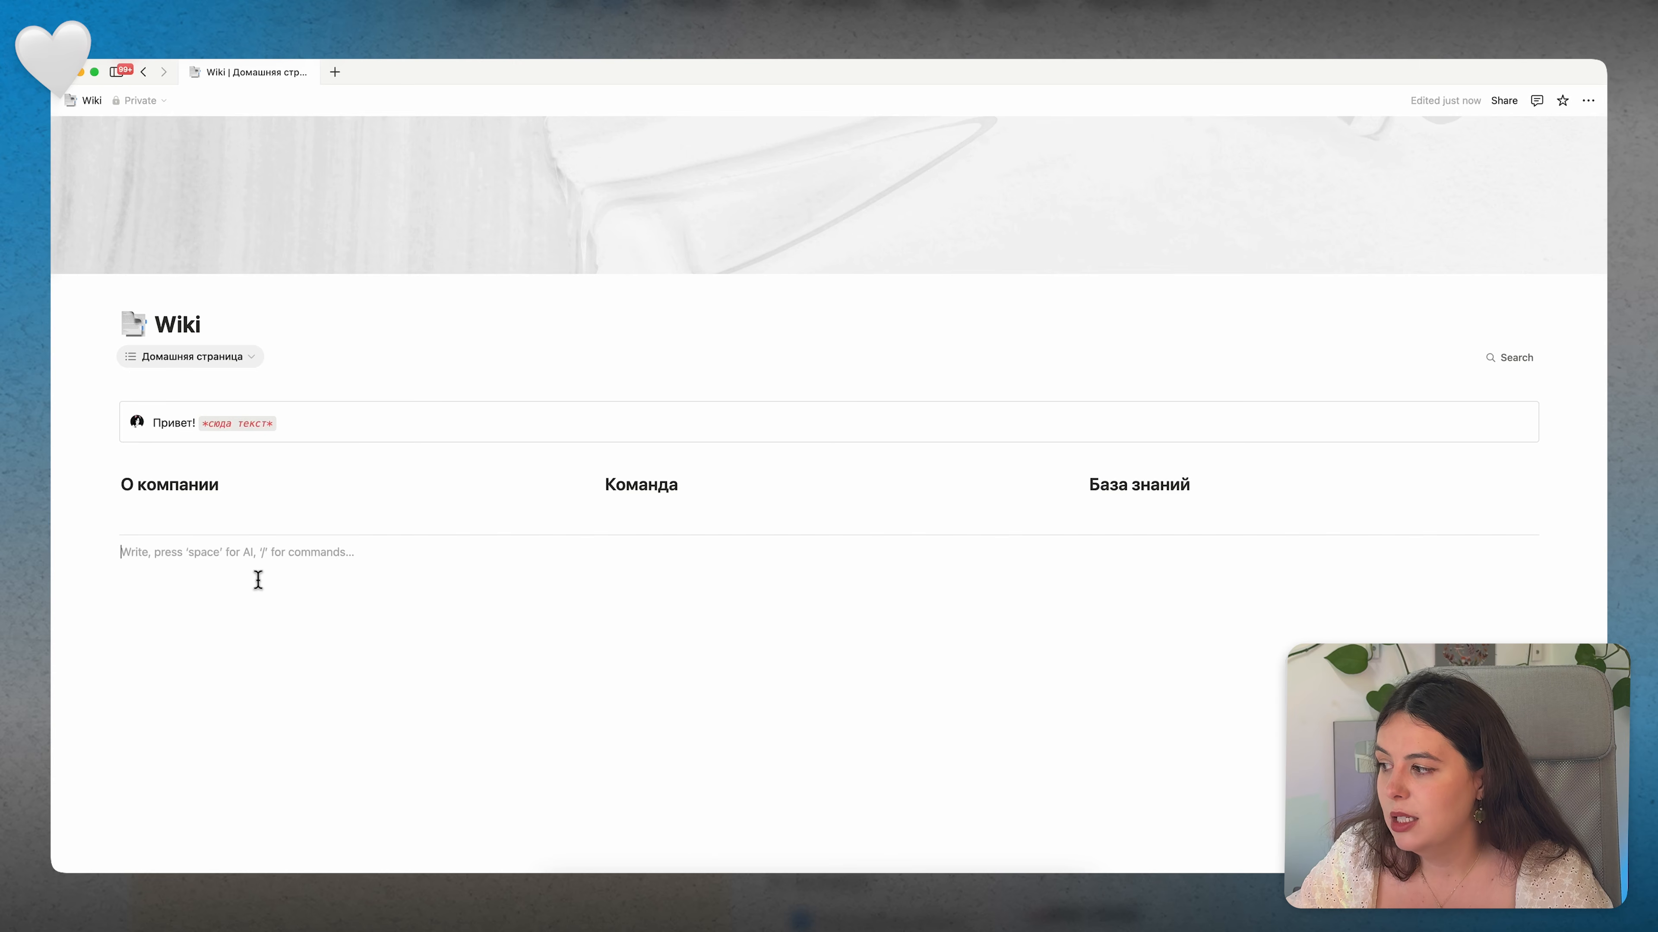
Step: Insert another 3-column layout below the divider on the home page
text(/3)
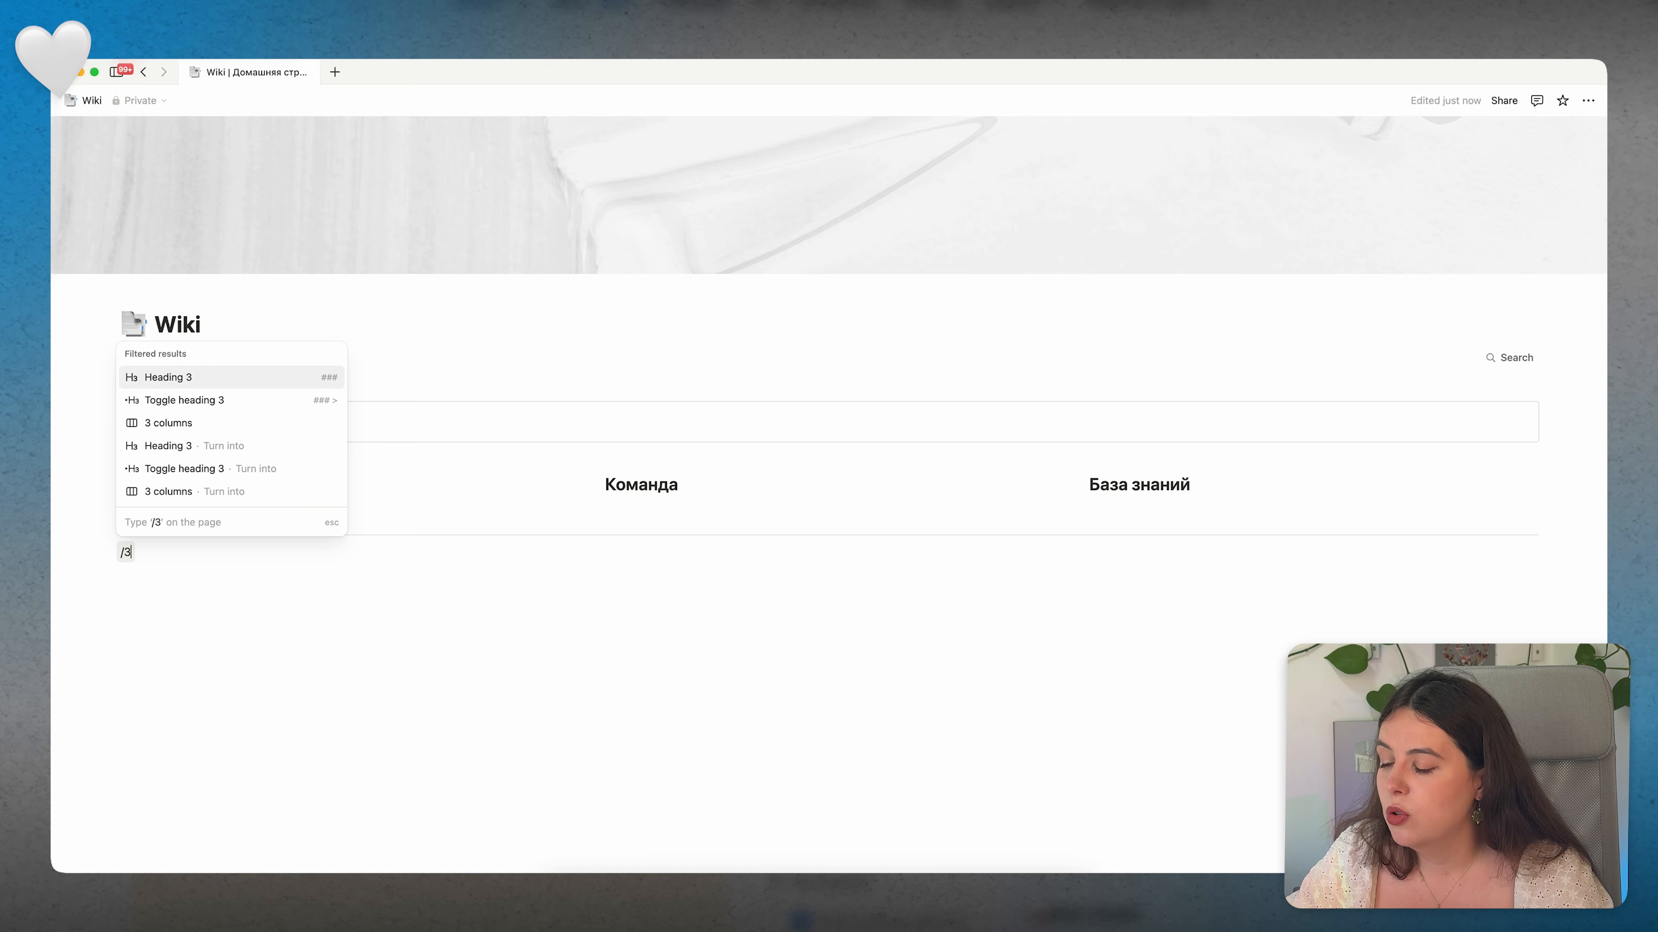
key(Down)
key(Down)
key(Down)
key(Down)
key(Down)
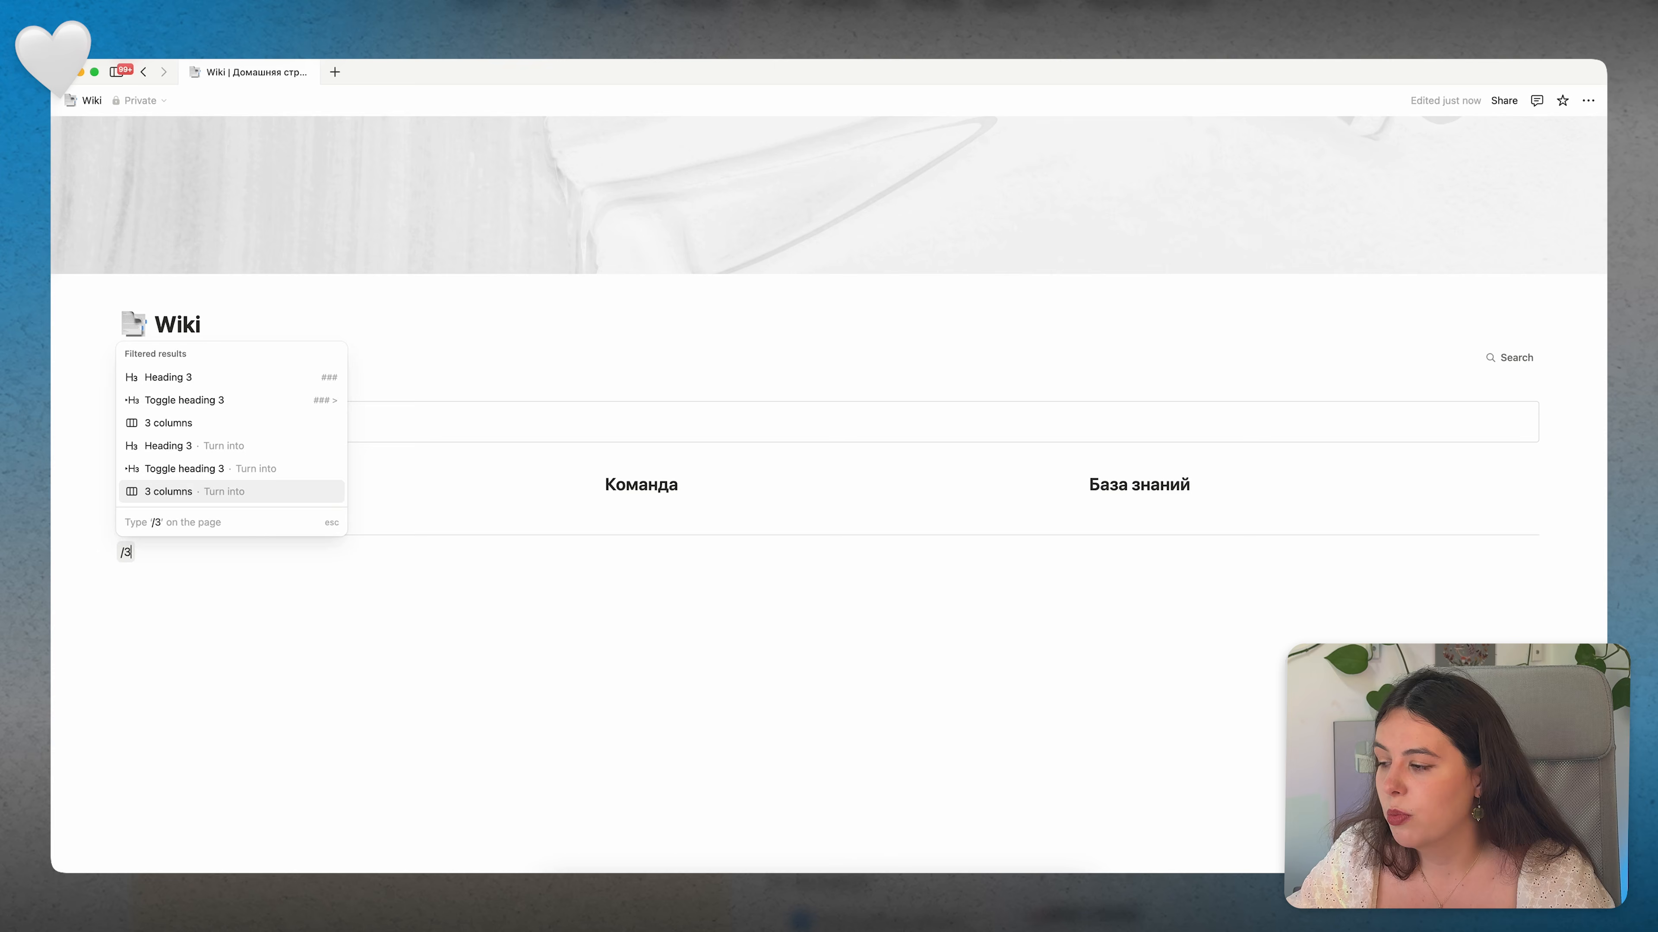
key(Return)
Step: Enter "Процессы", "Проекты" and "Правила" in the first, second and third columns of the new row
text(п)
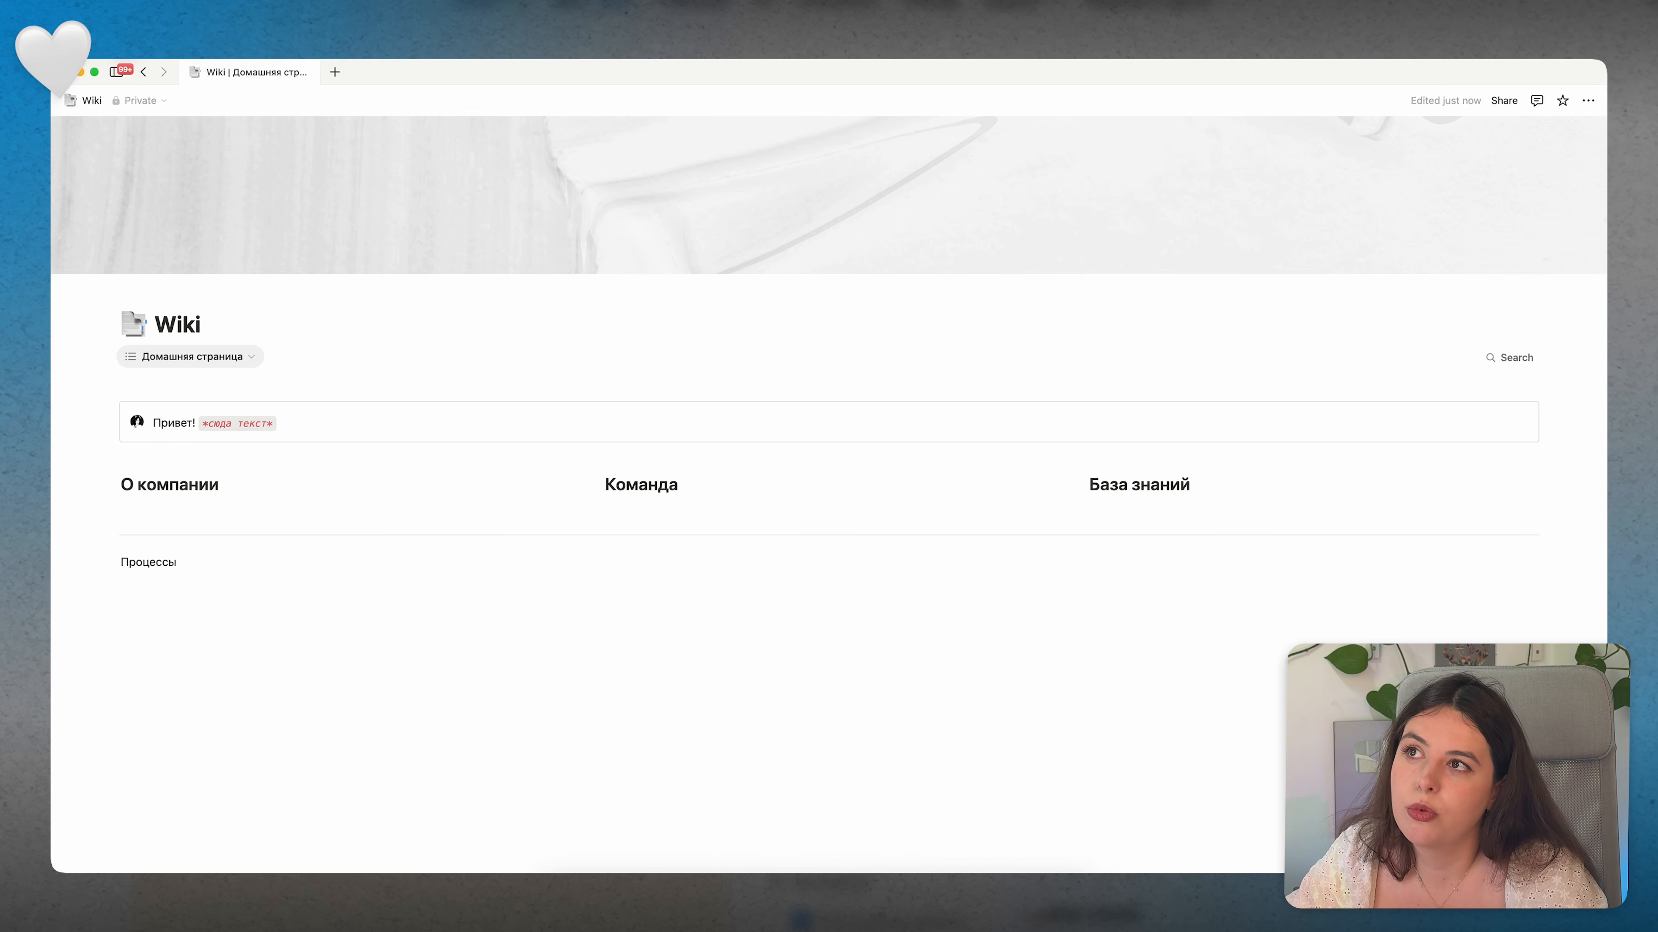
key(Right)
text(П)
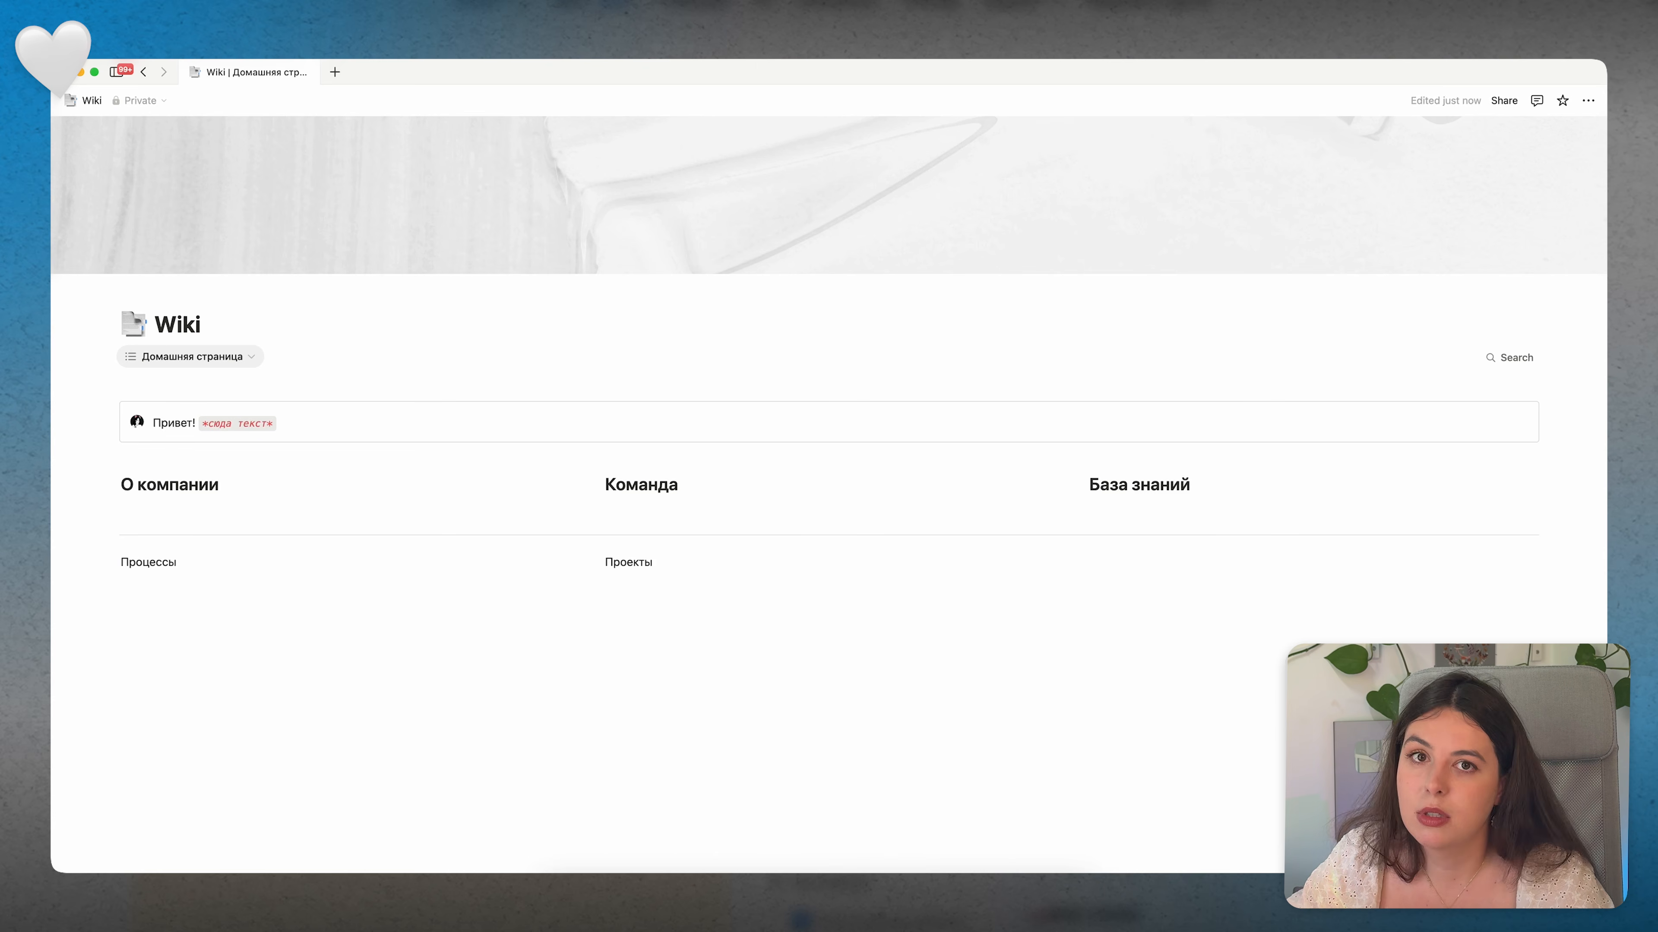
click(1210, 600)
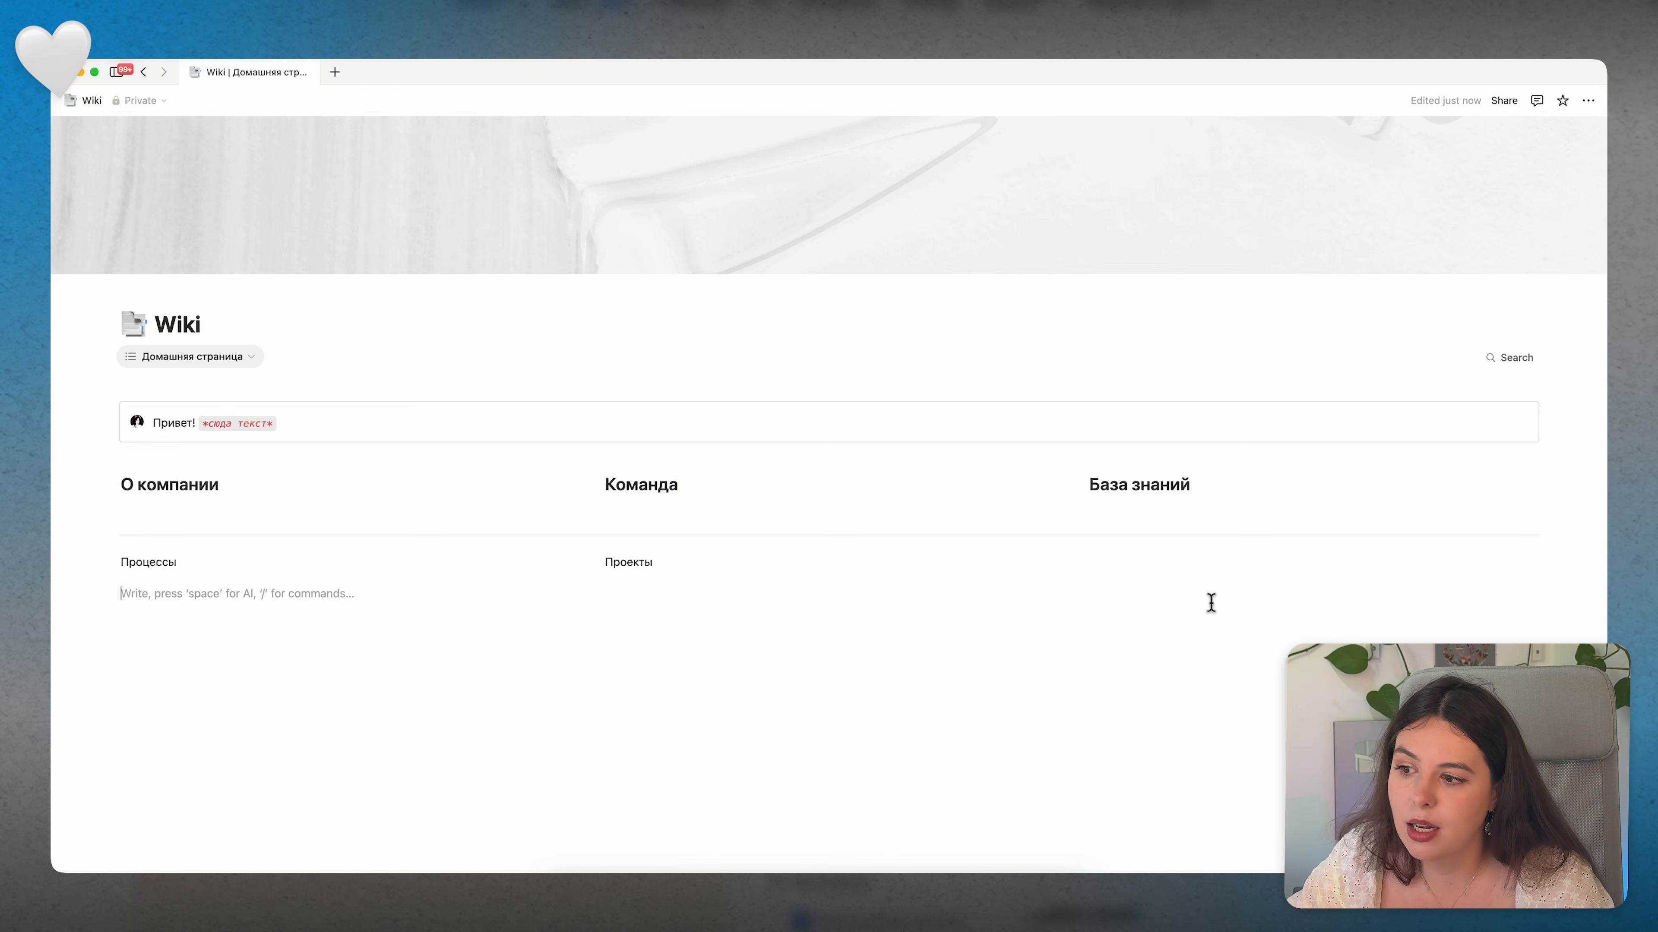
click(1173, 565)
text(Прави)
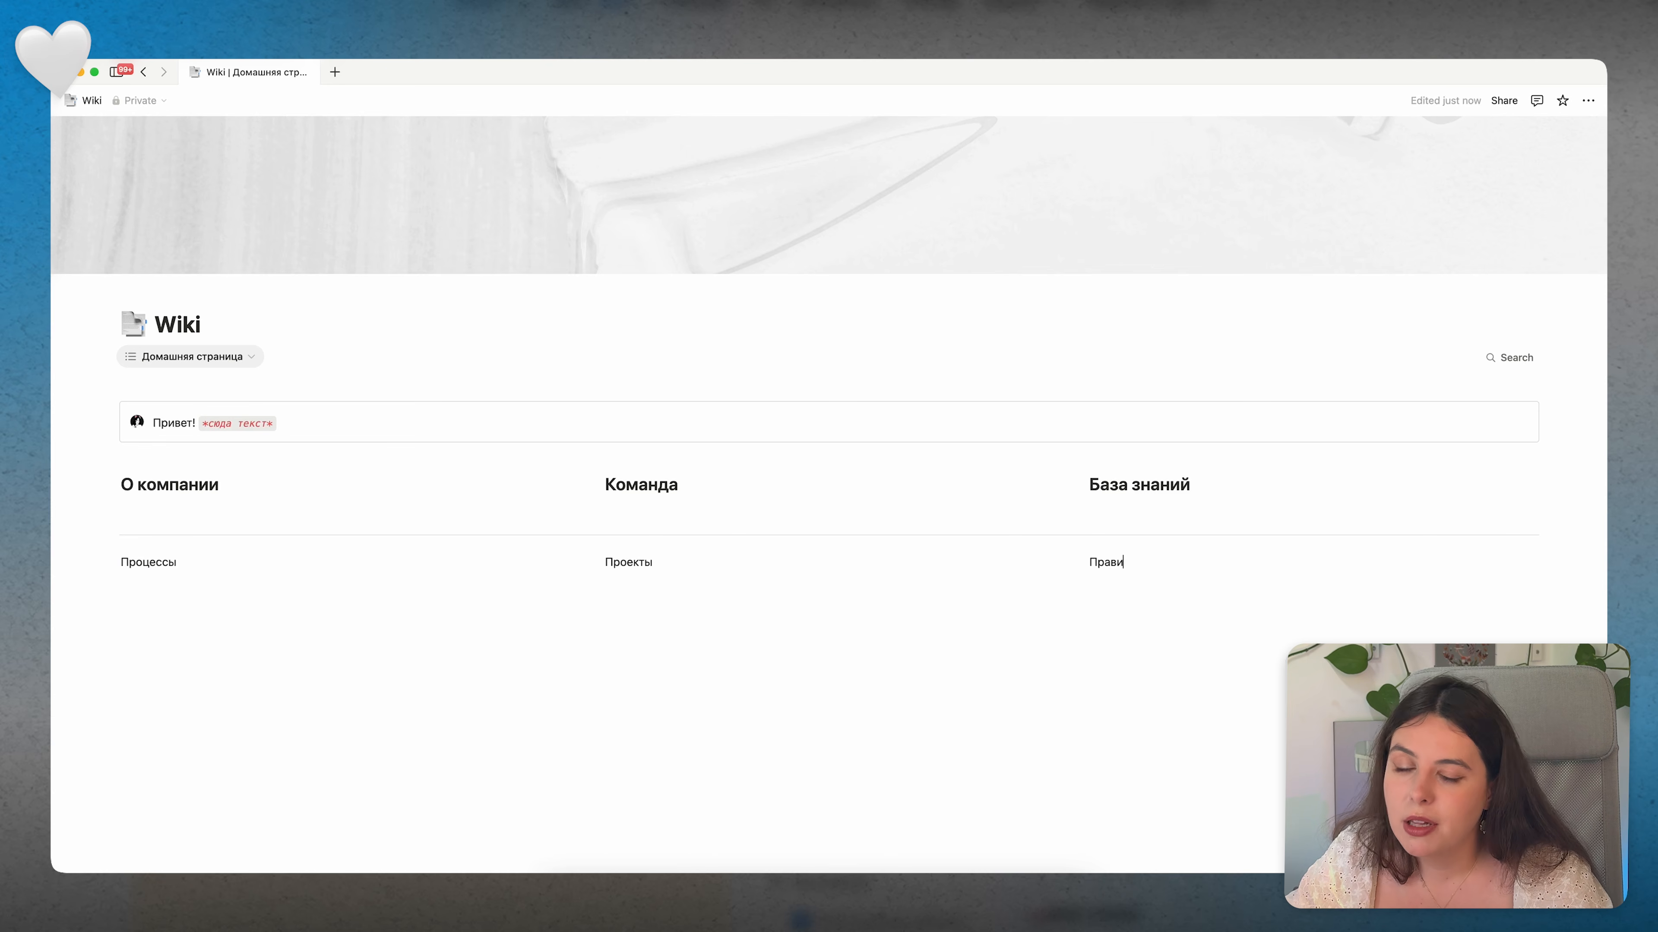
text(ла)
Step: Turn "Процессы", "Проекты" and "Правила" into Heading 2 blocks and add a divider below their row
drag(1338, 673, 121, 563)
click(106, 563)
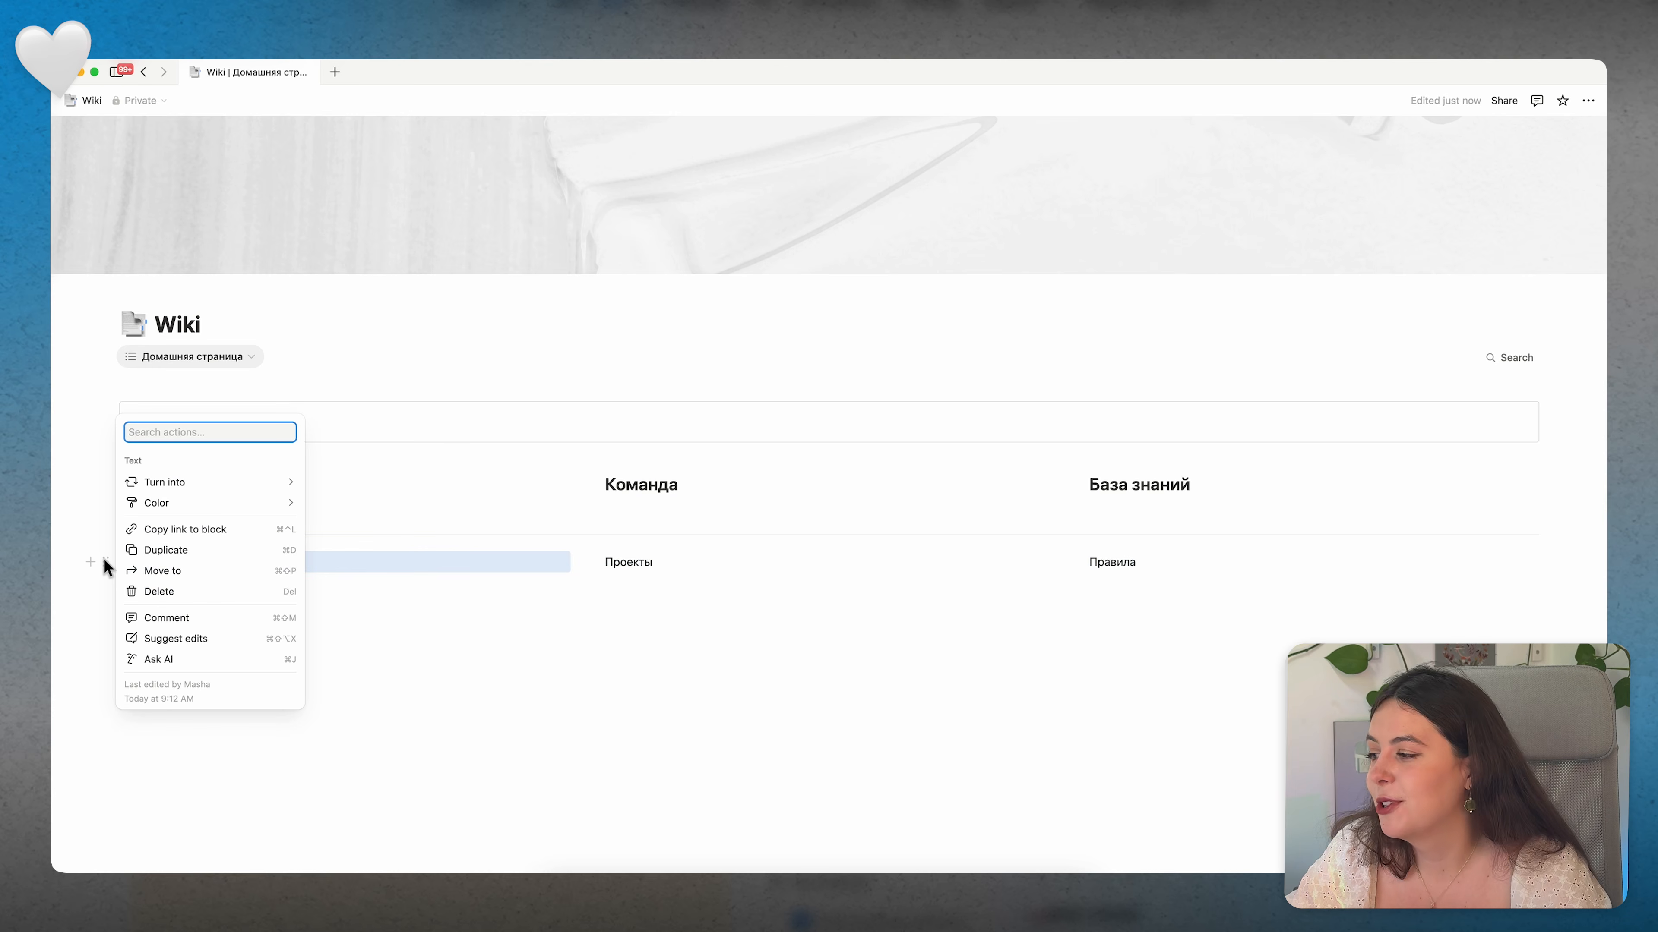
mouse_move(218, 506)
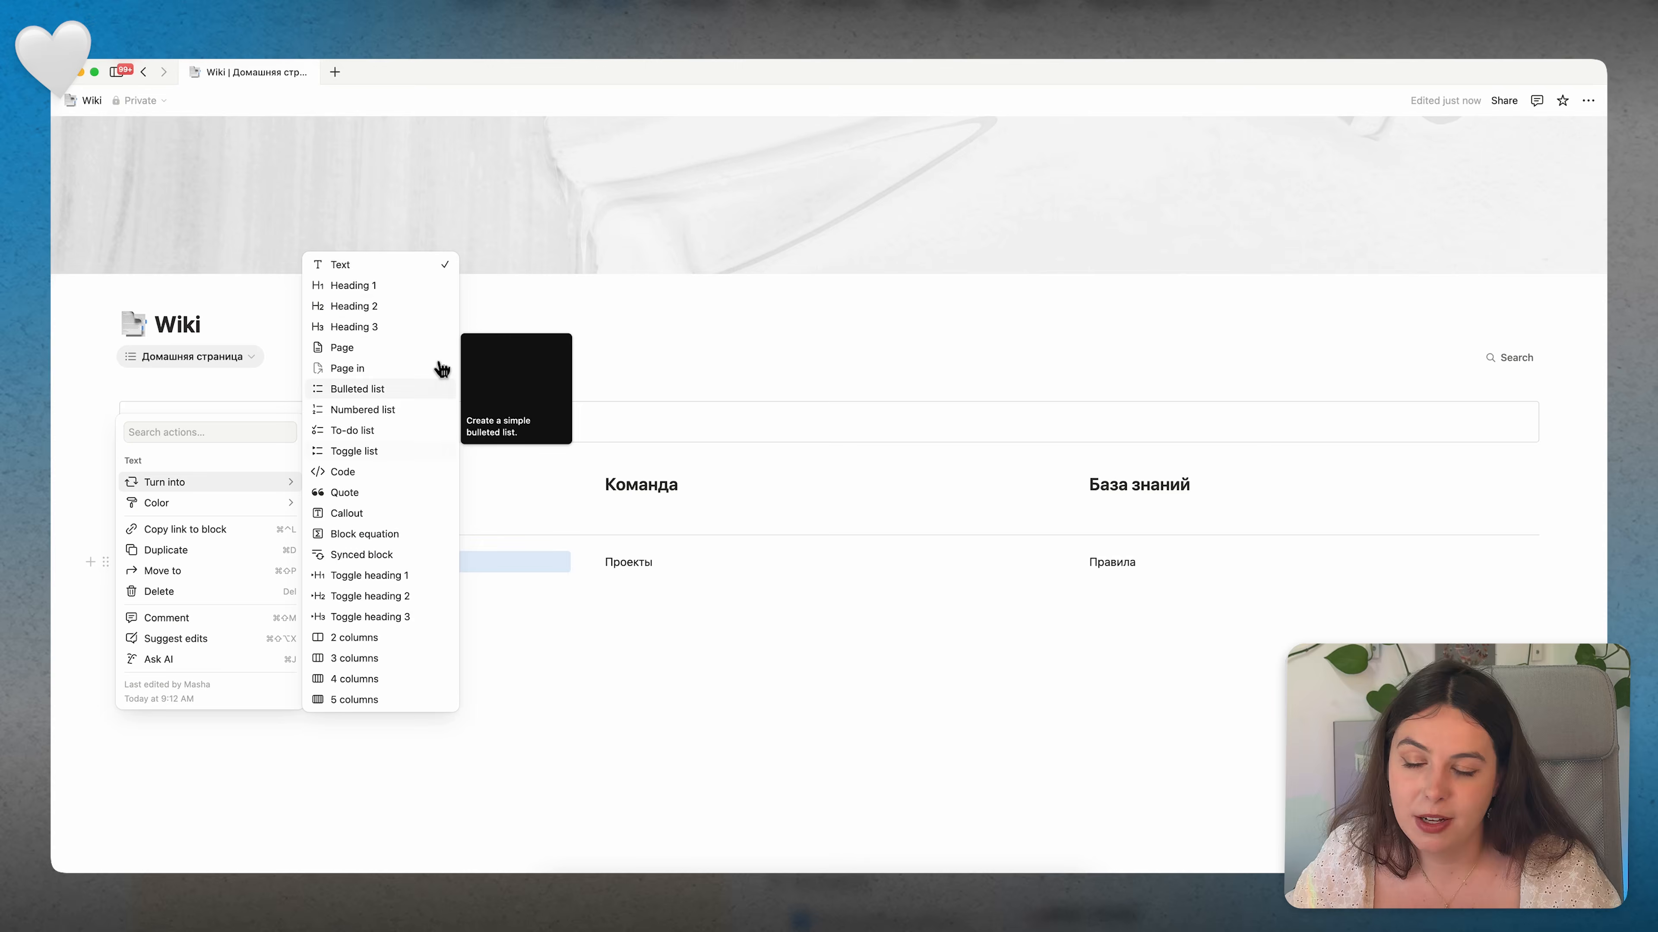
click(432, 326)
click(588, 563)
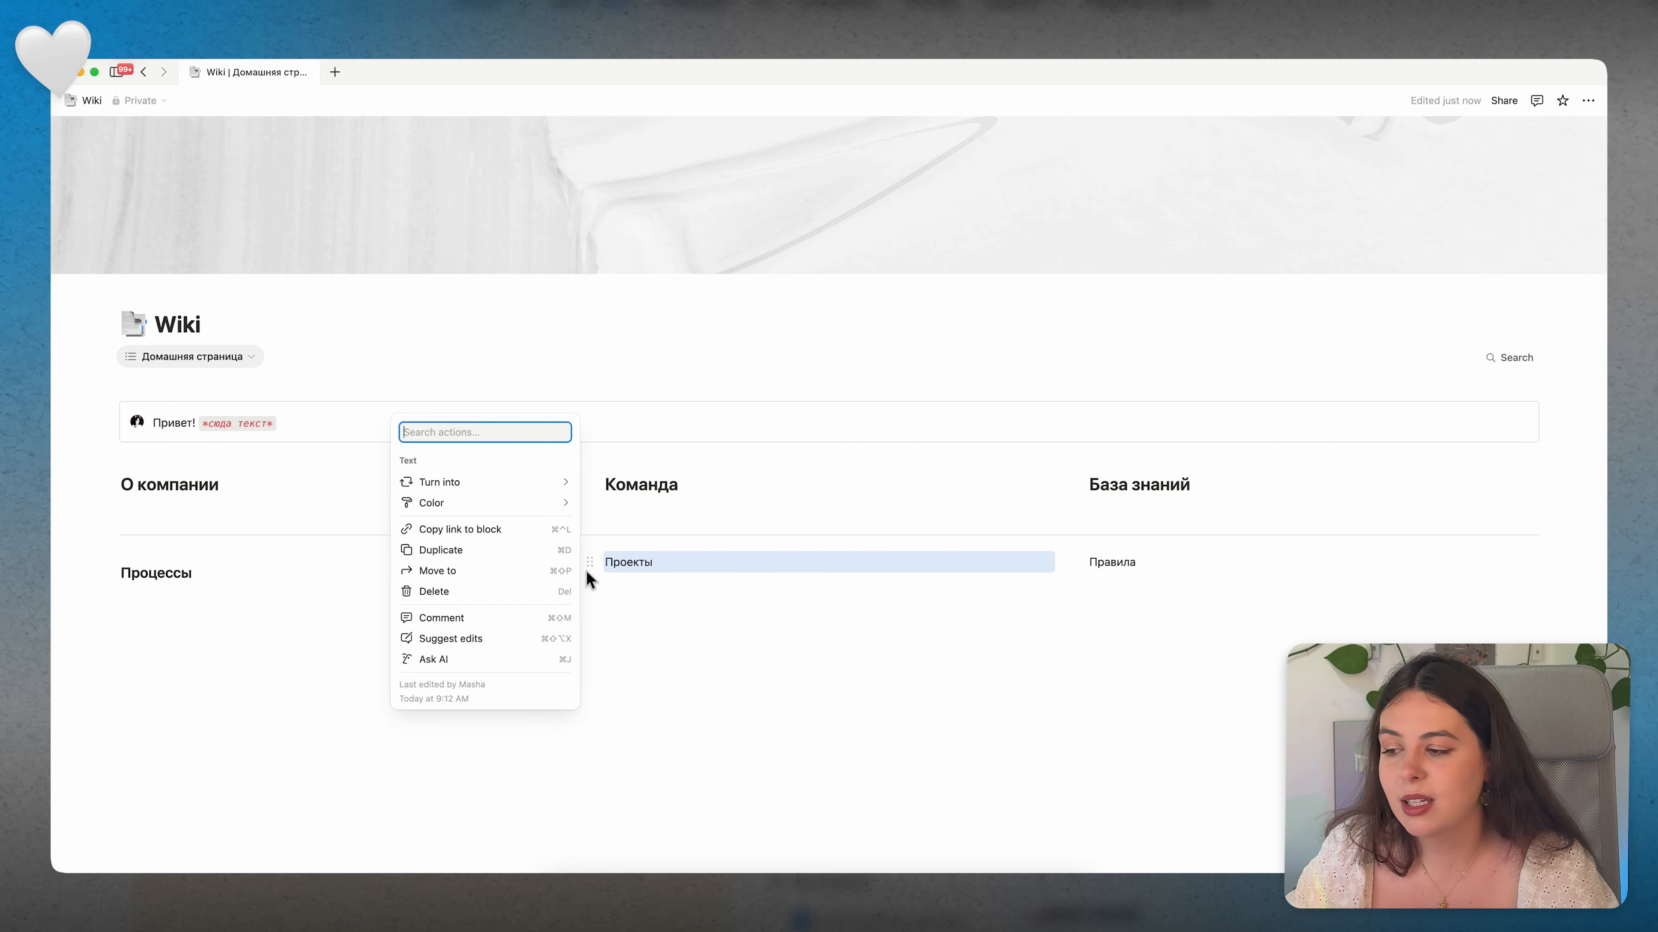
mouse_move(499, 483)
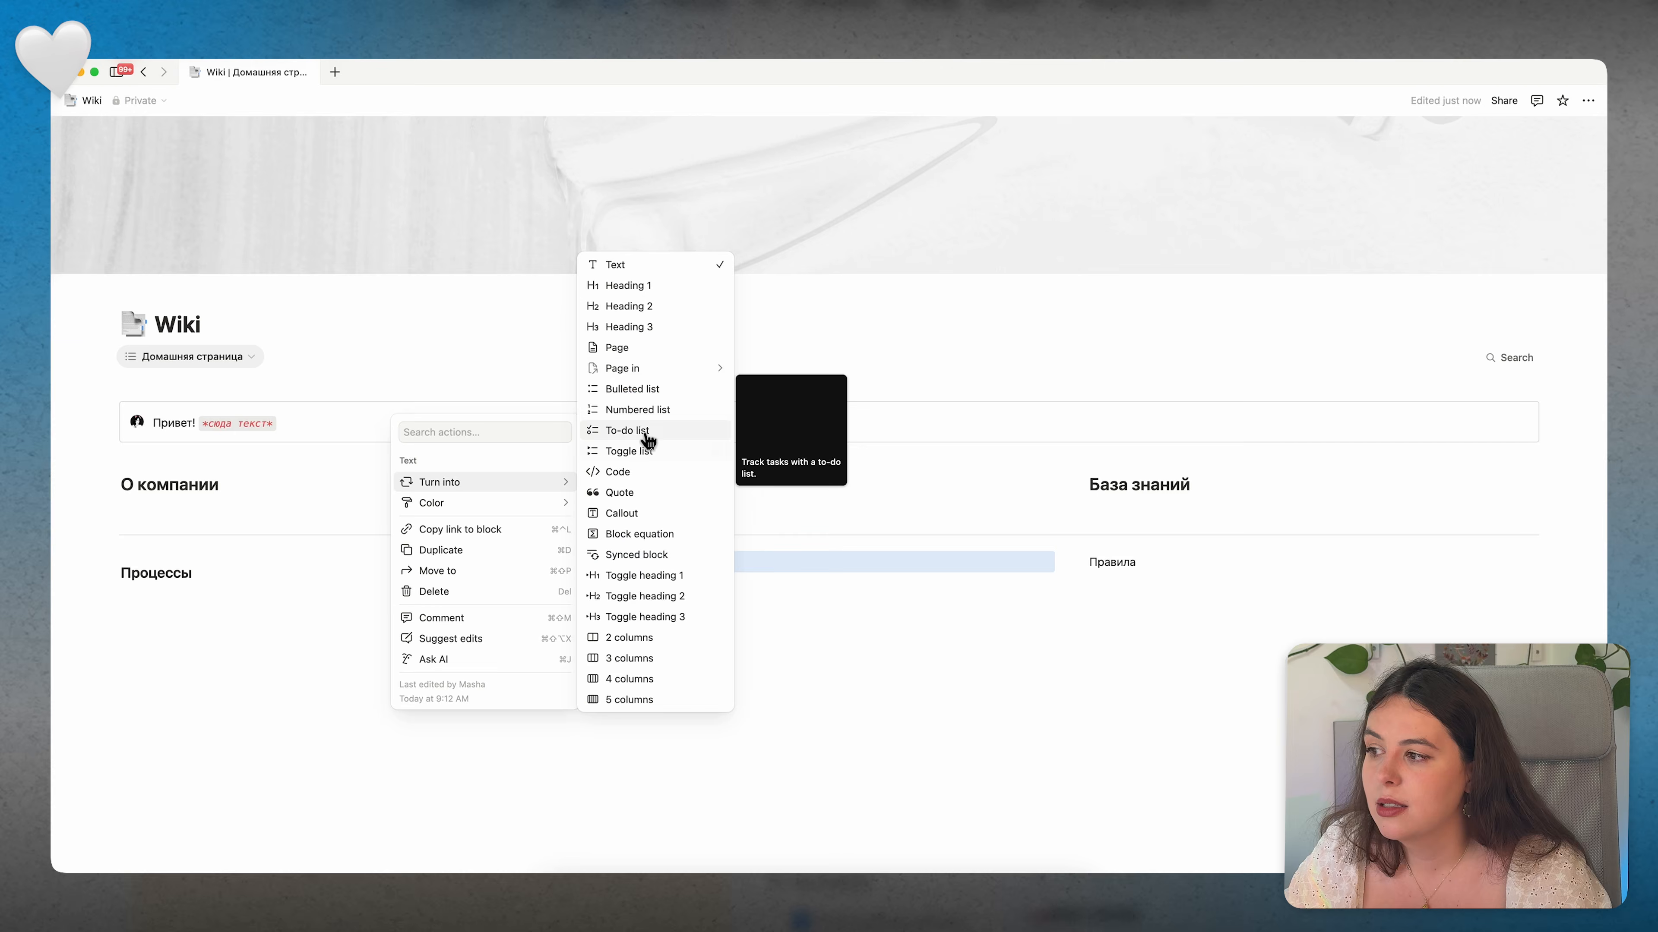
click(629, 327)
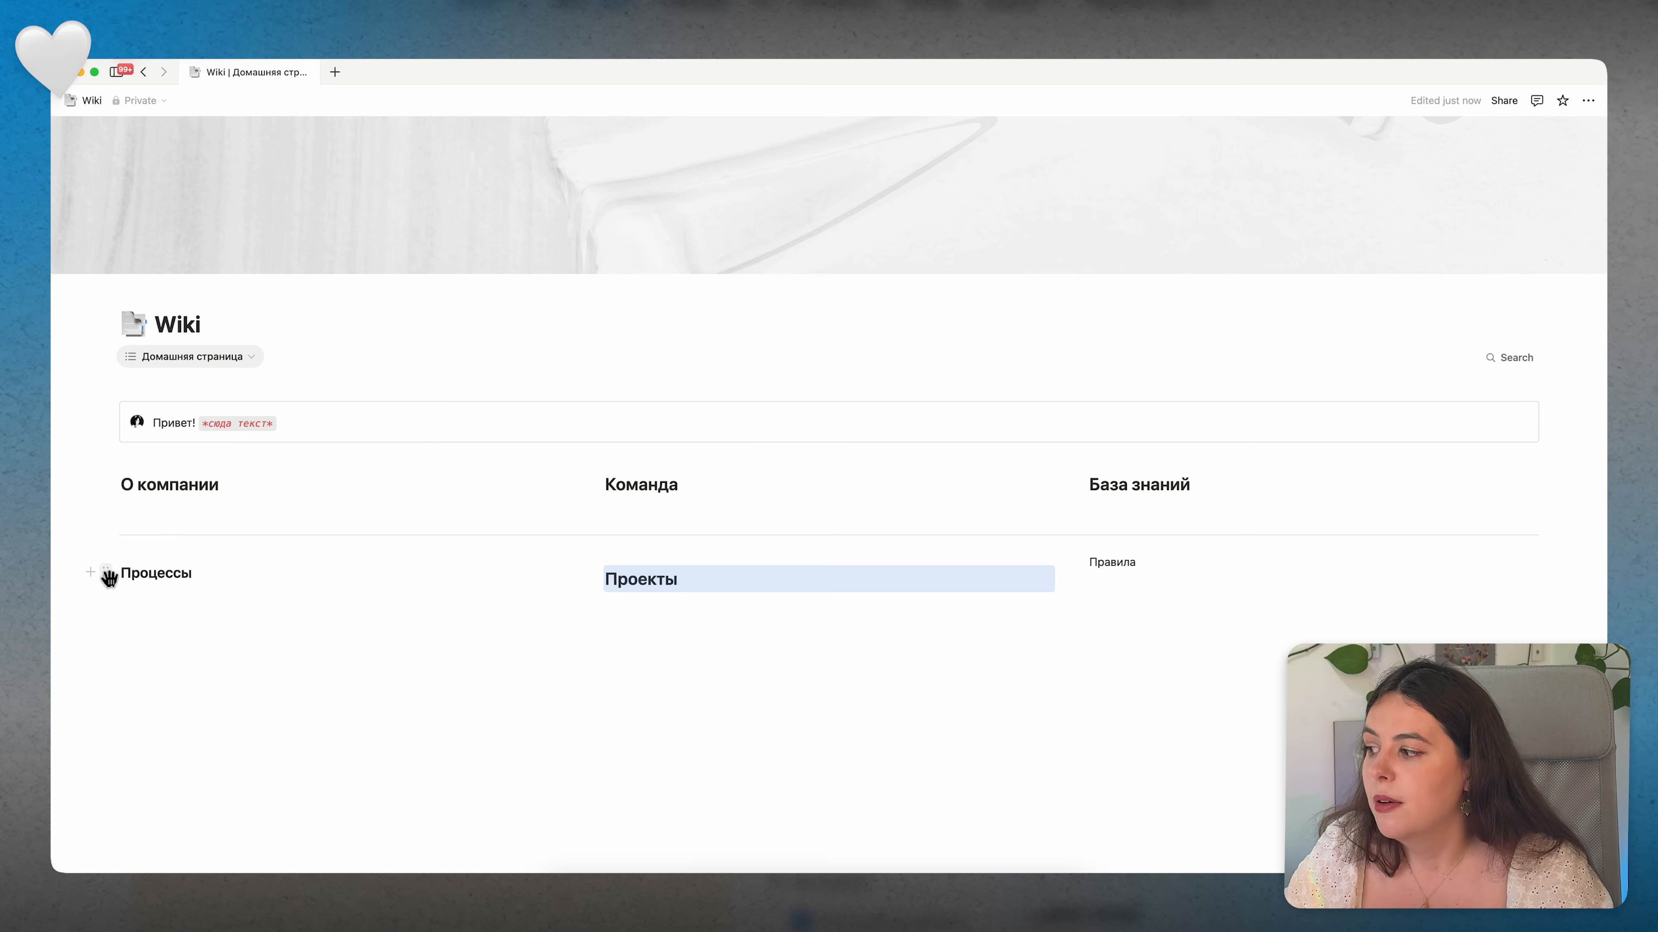
click(108, 575)
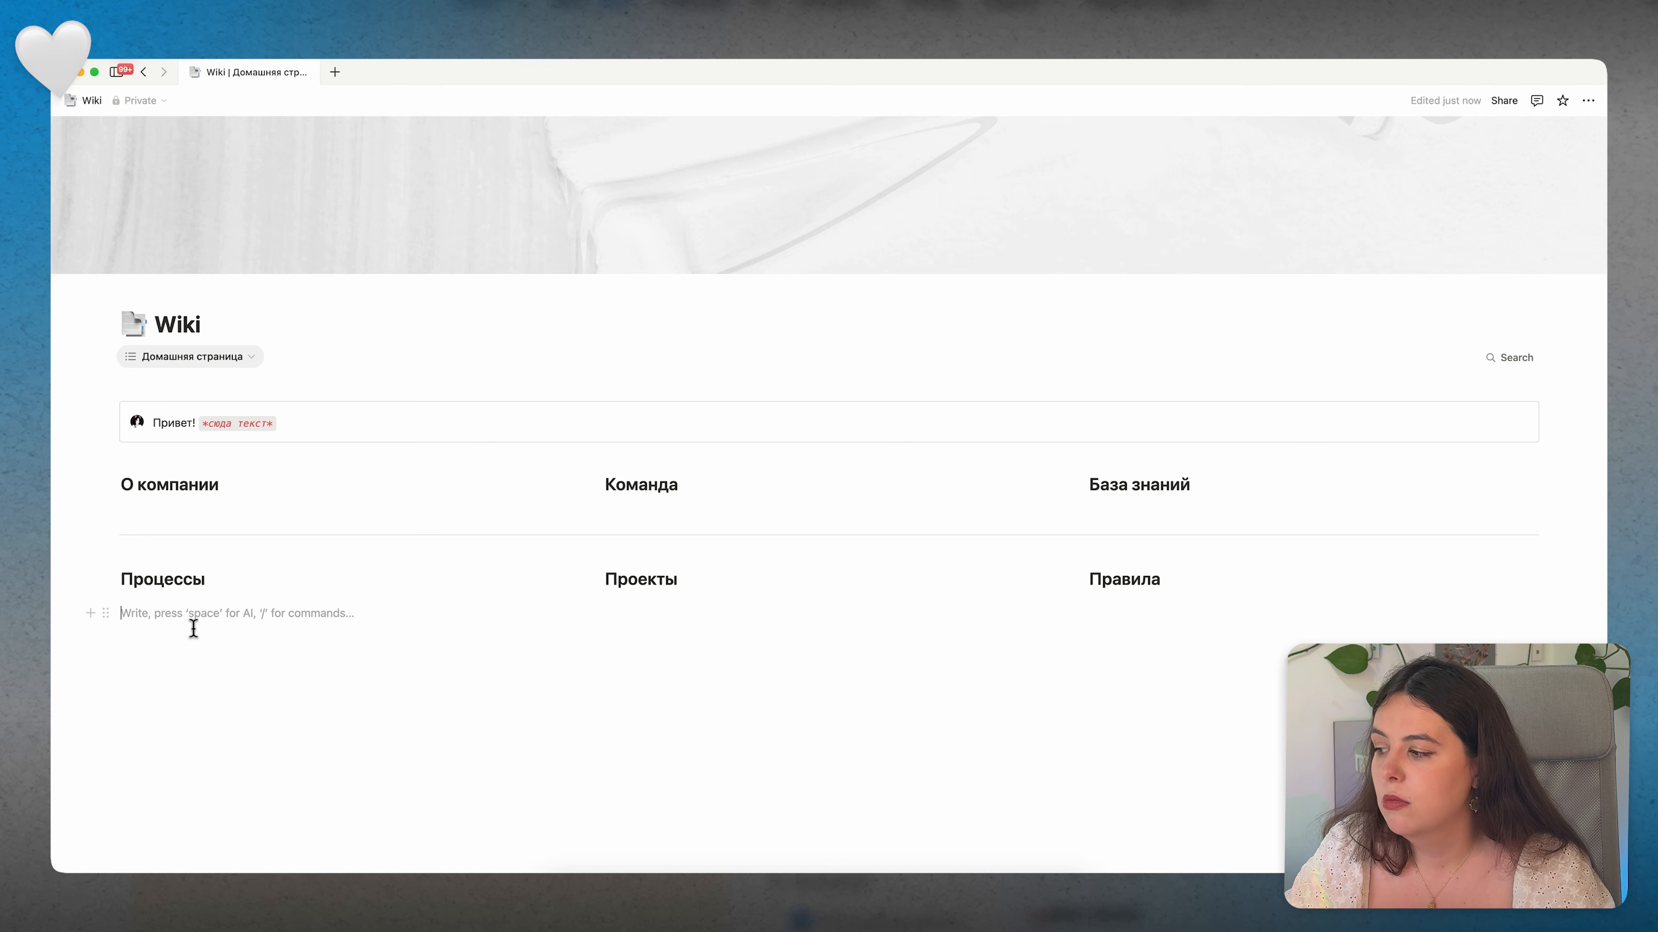
text(---)
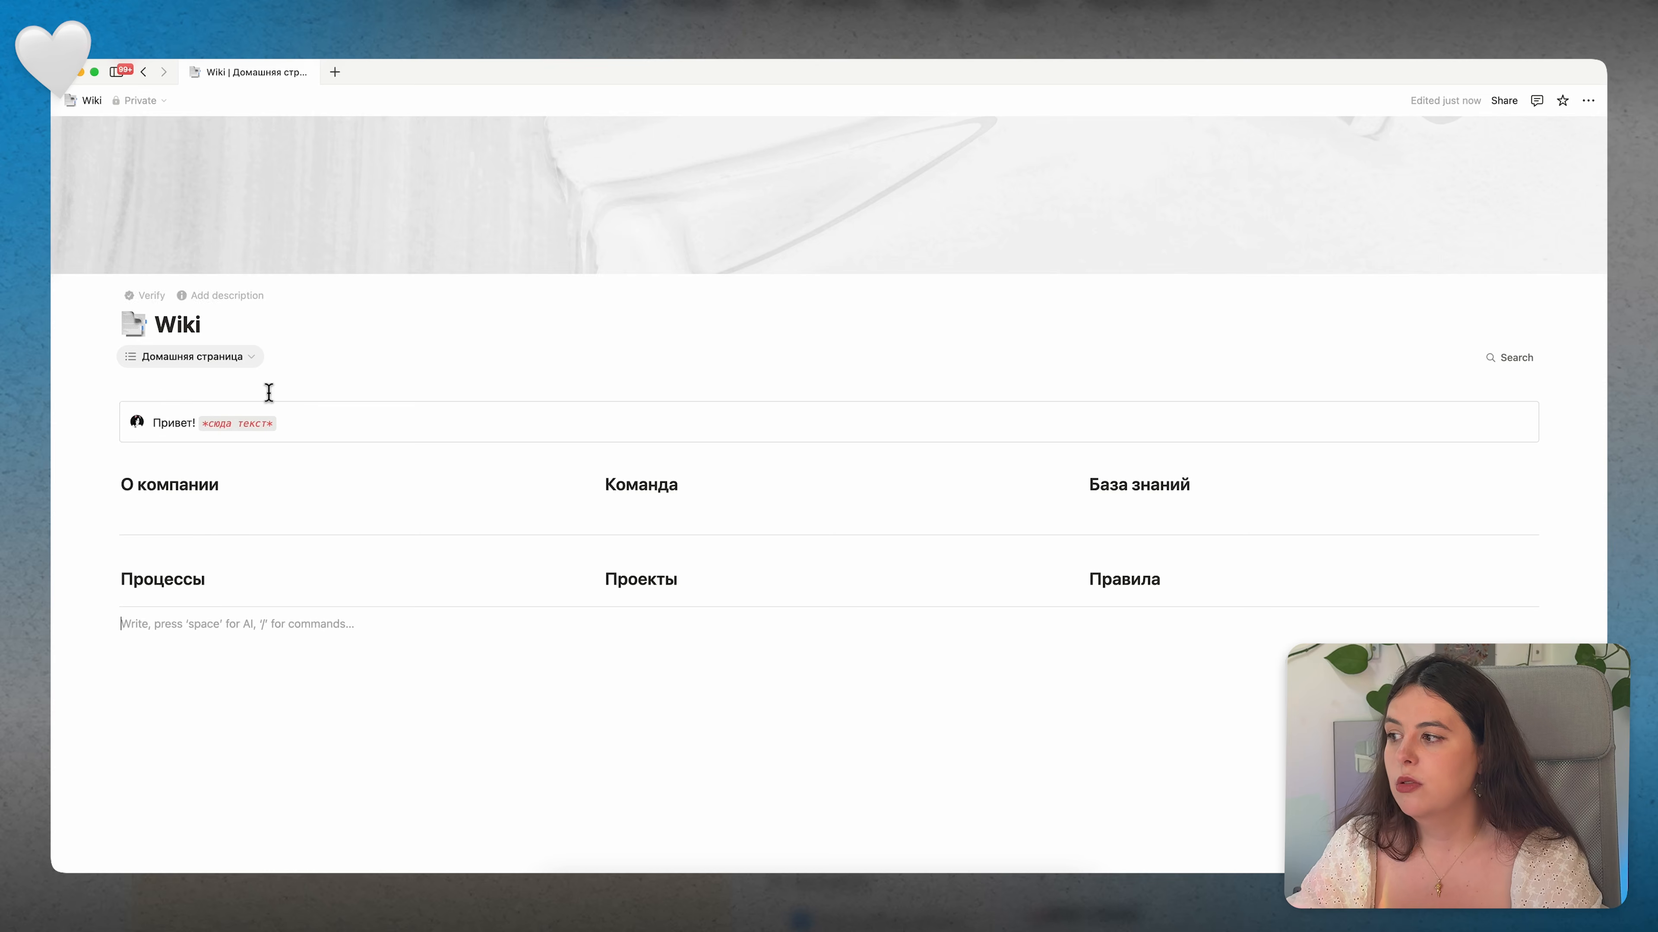
Step: Look at the "Все страницы" view of the wiki and return to the "Домашняя страница" view
click(226, 365)
click(184, 415)
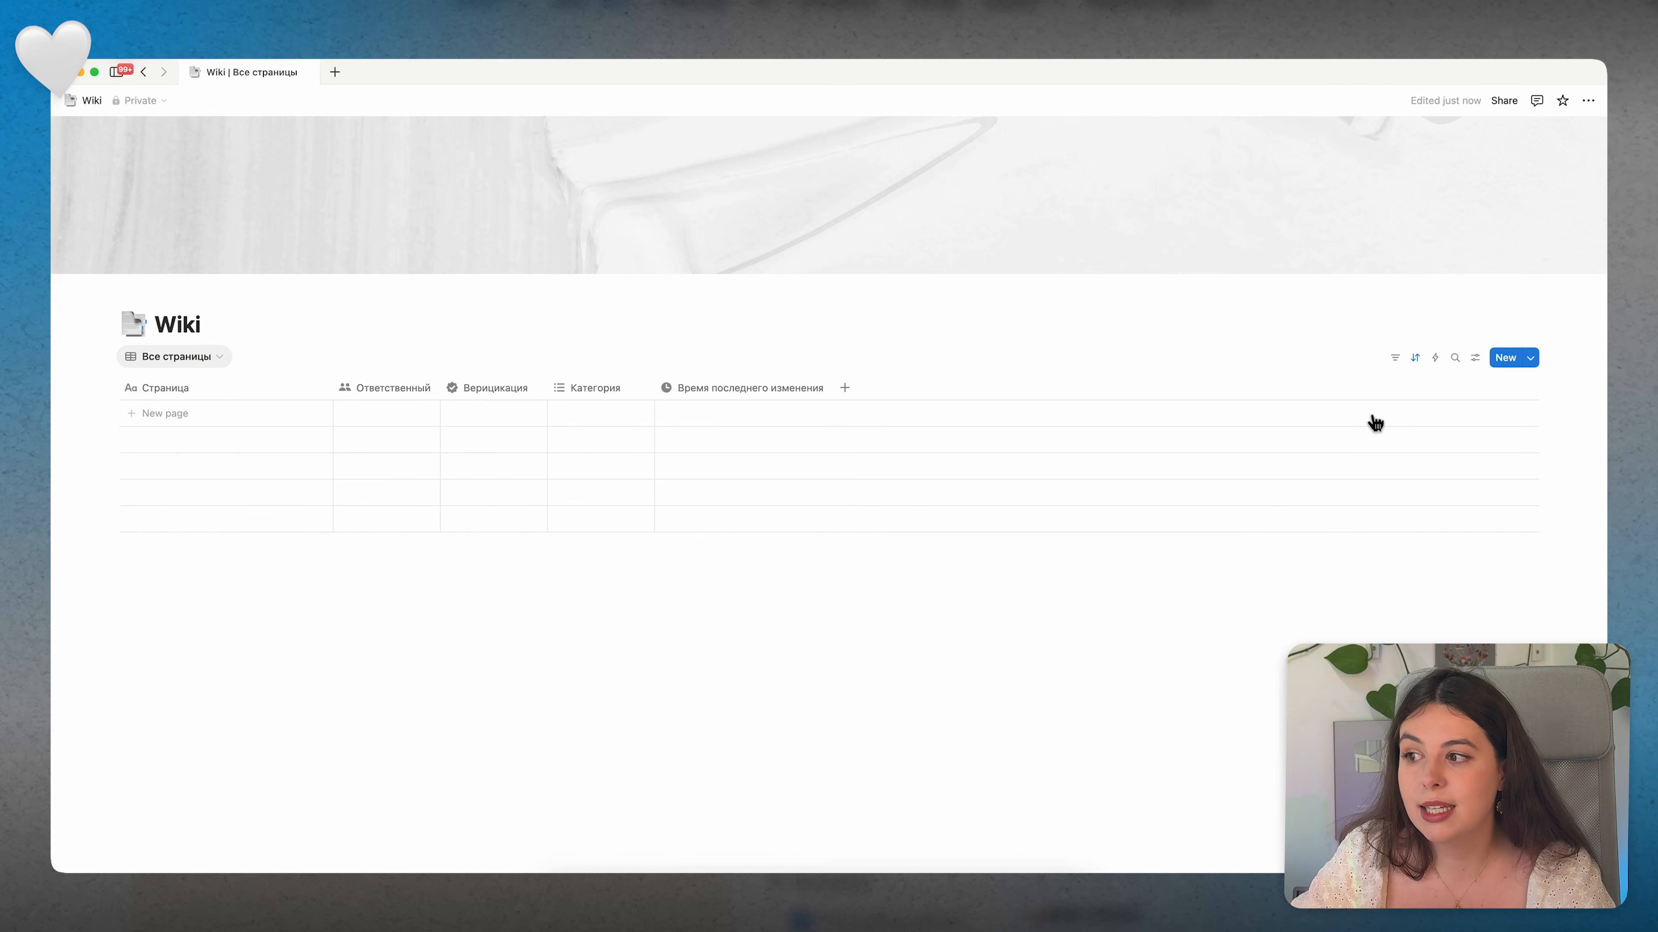
click(165, 363)
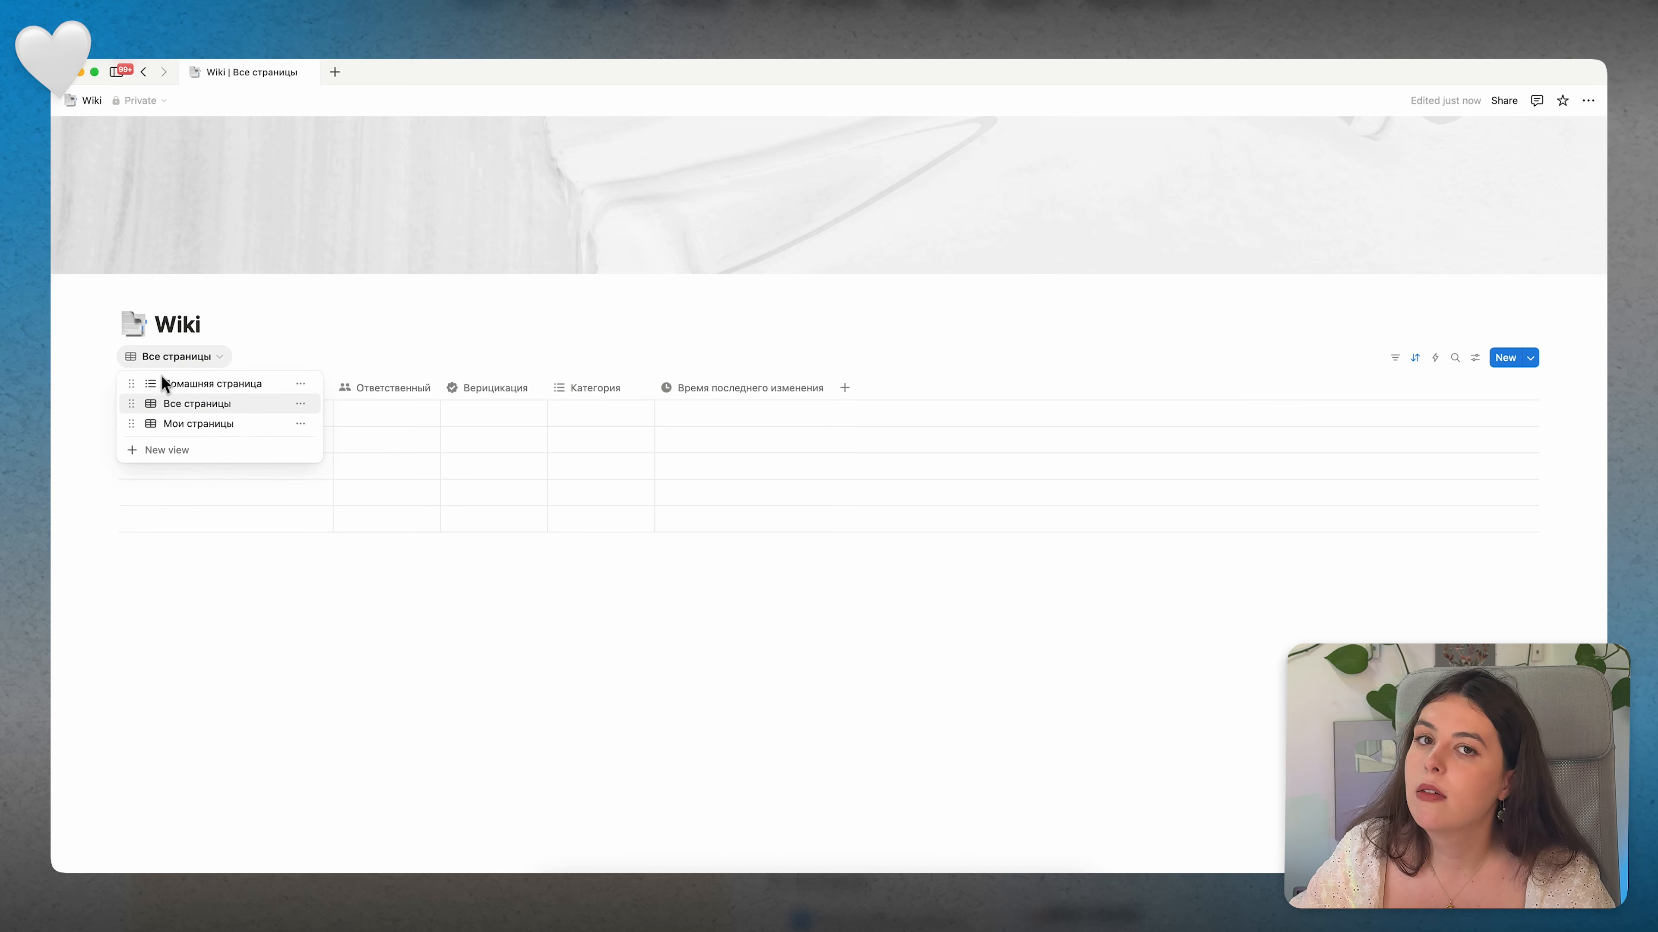
click(175, 385)
Step: Create a page titled "Миссия, цели, ценности" under the "О компании" heading
click(201, 511)
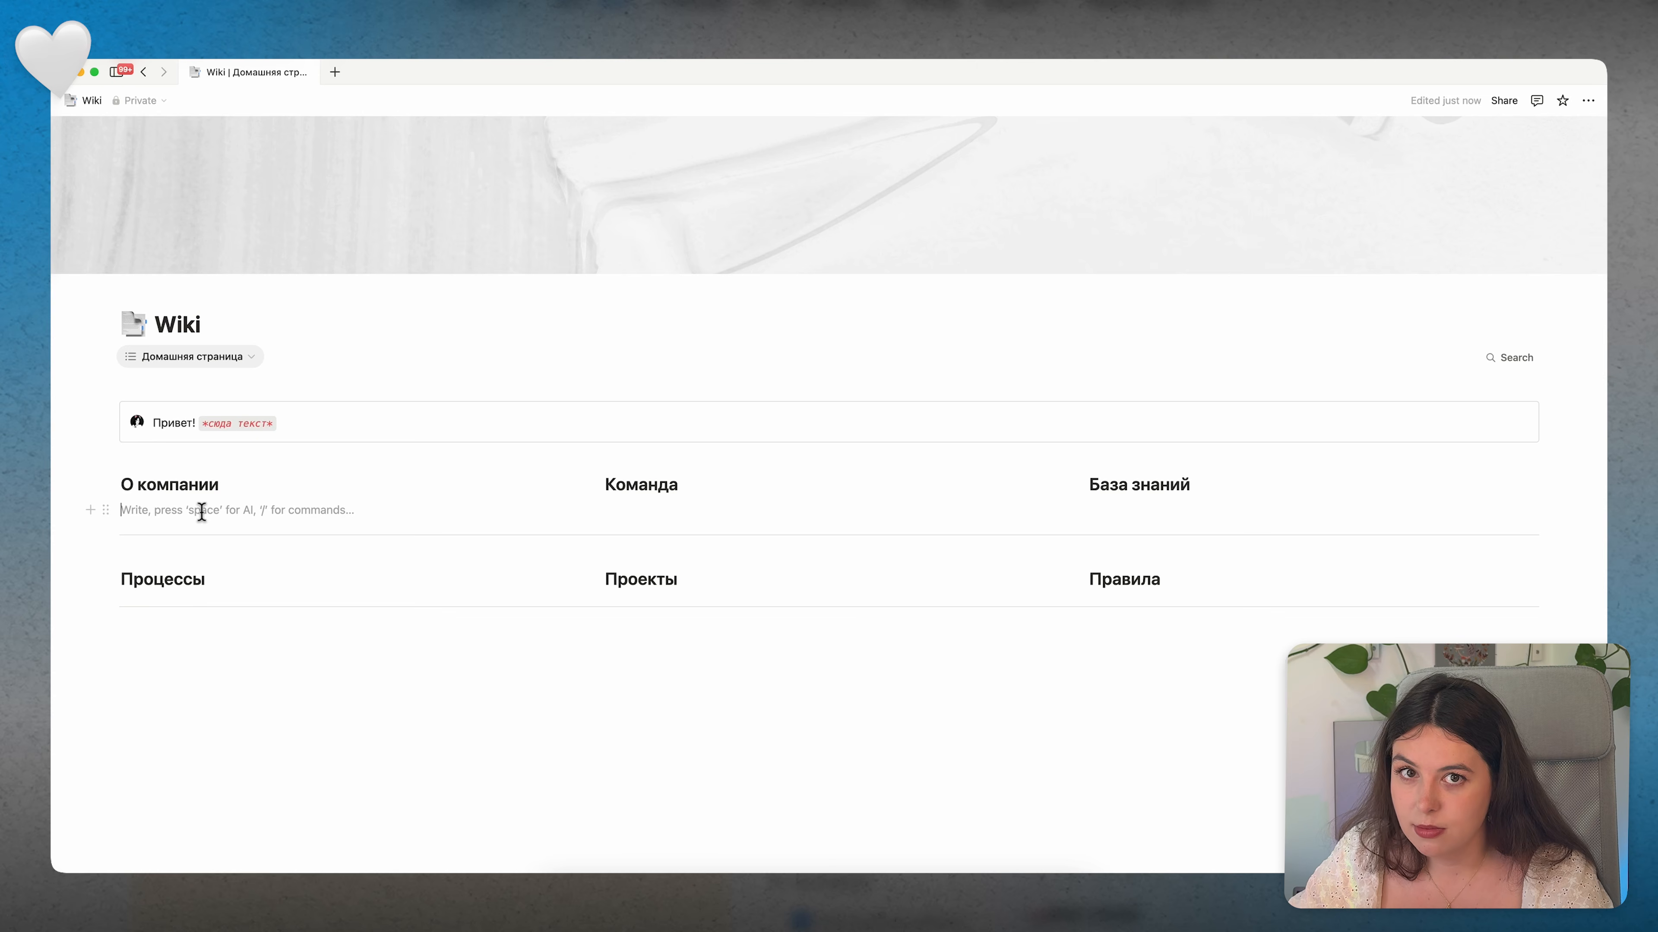
text(/pa)
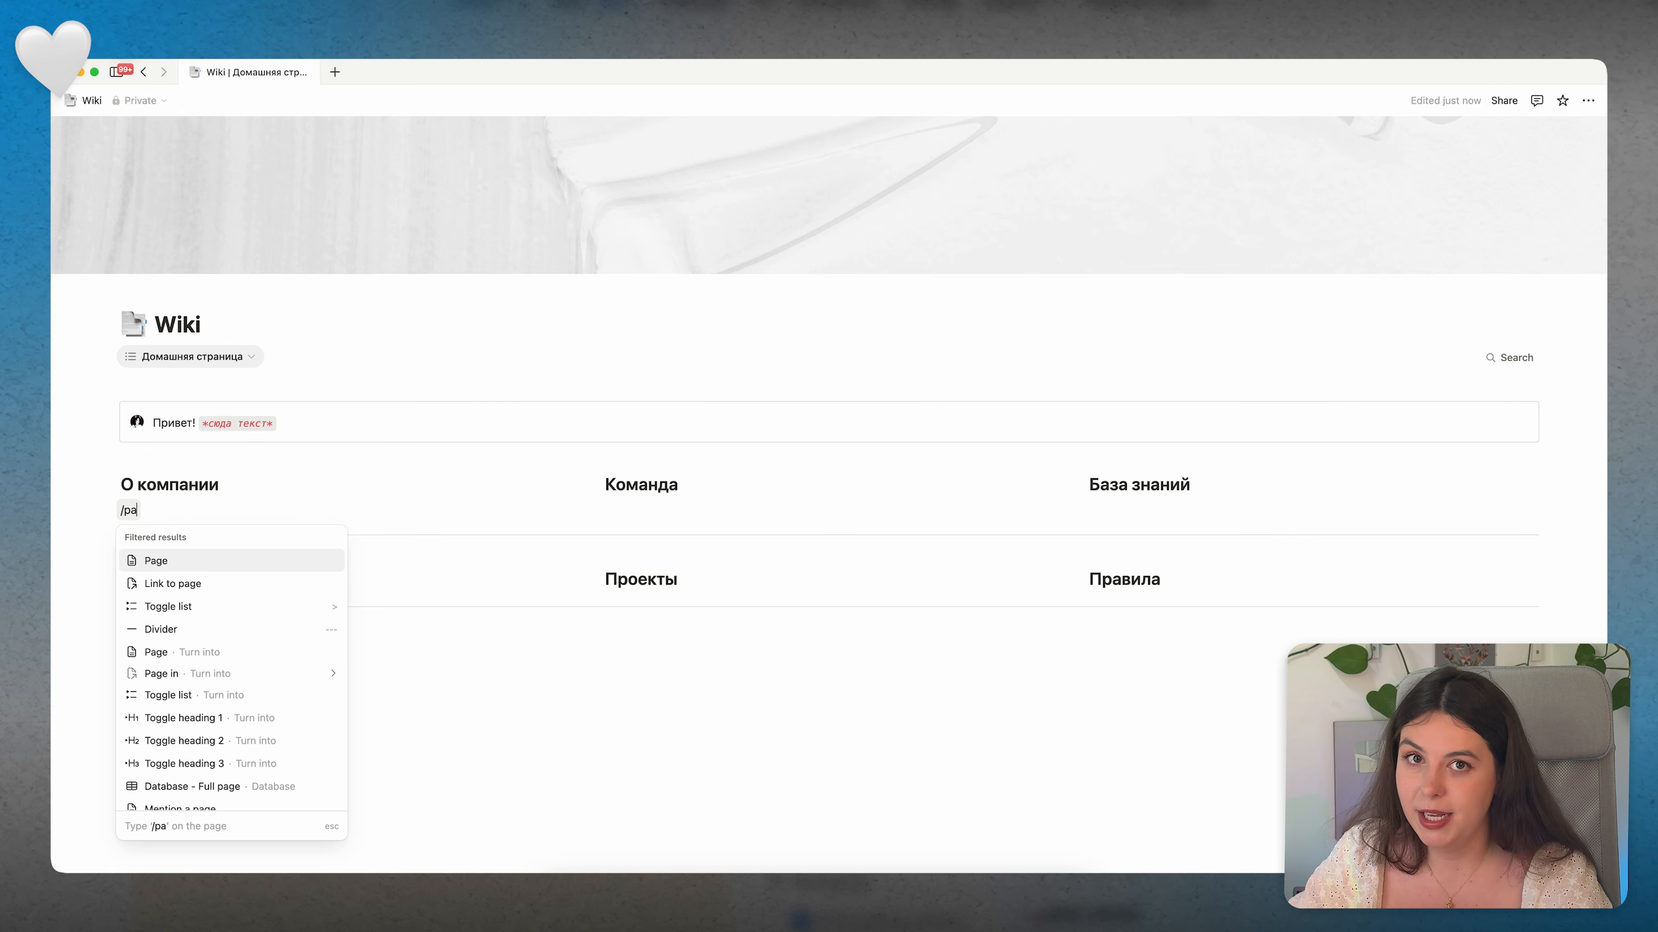
key(Return)
text(Vb)
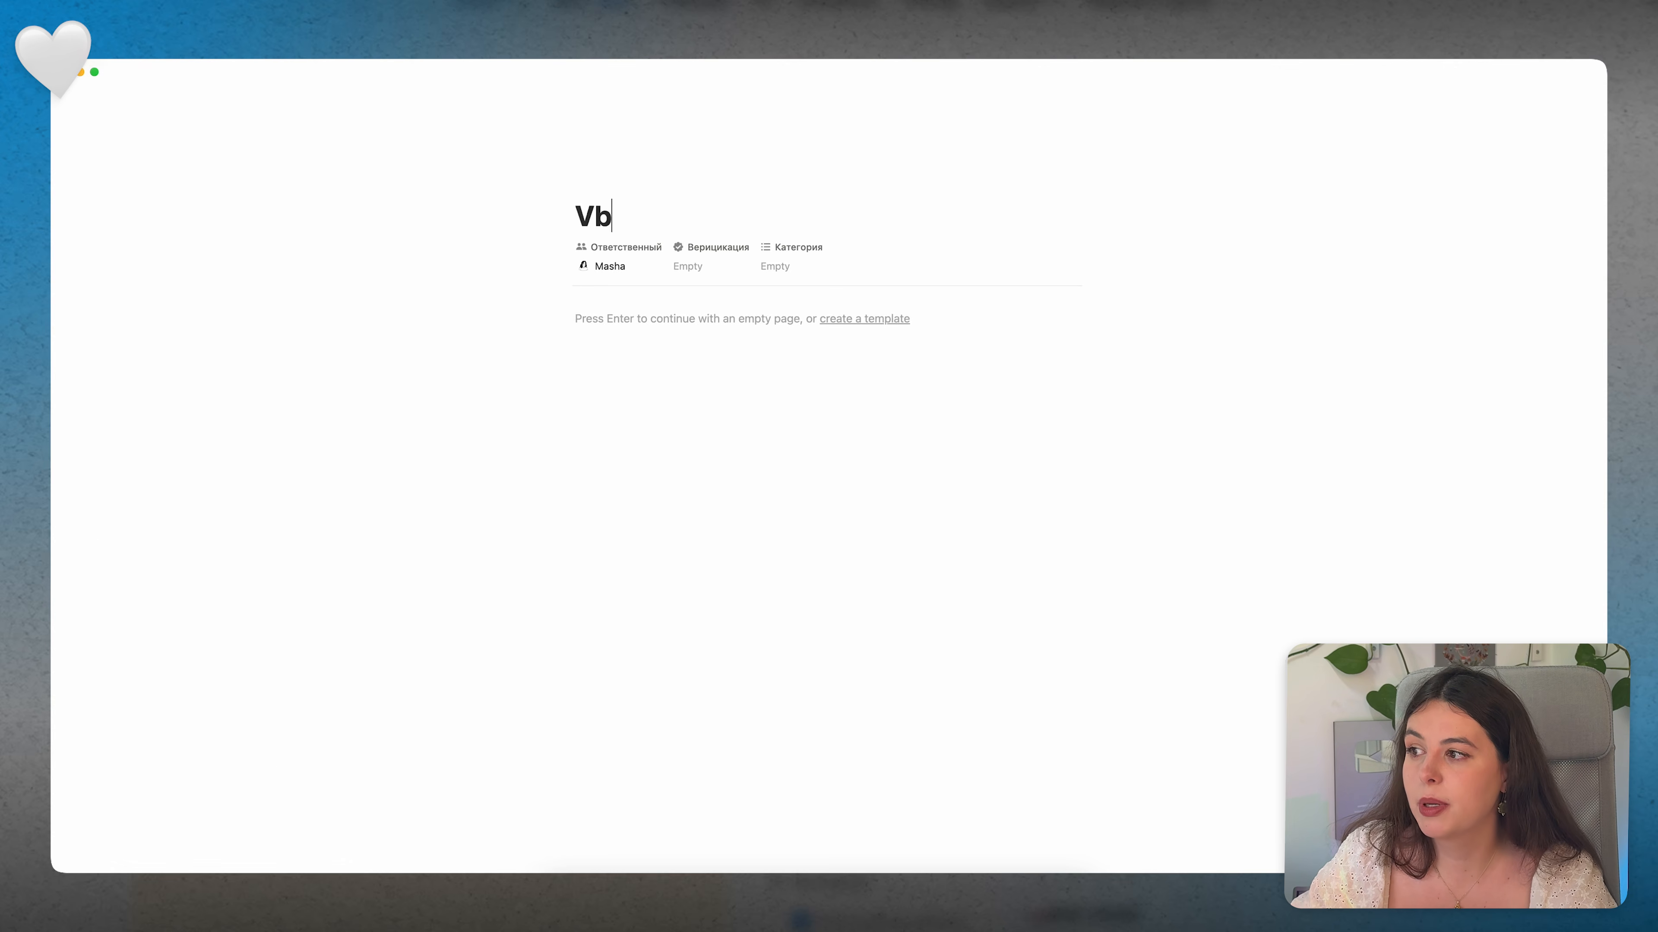
key(BackSpace)
key(BackSpace)
text(Мис)
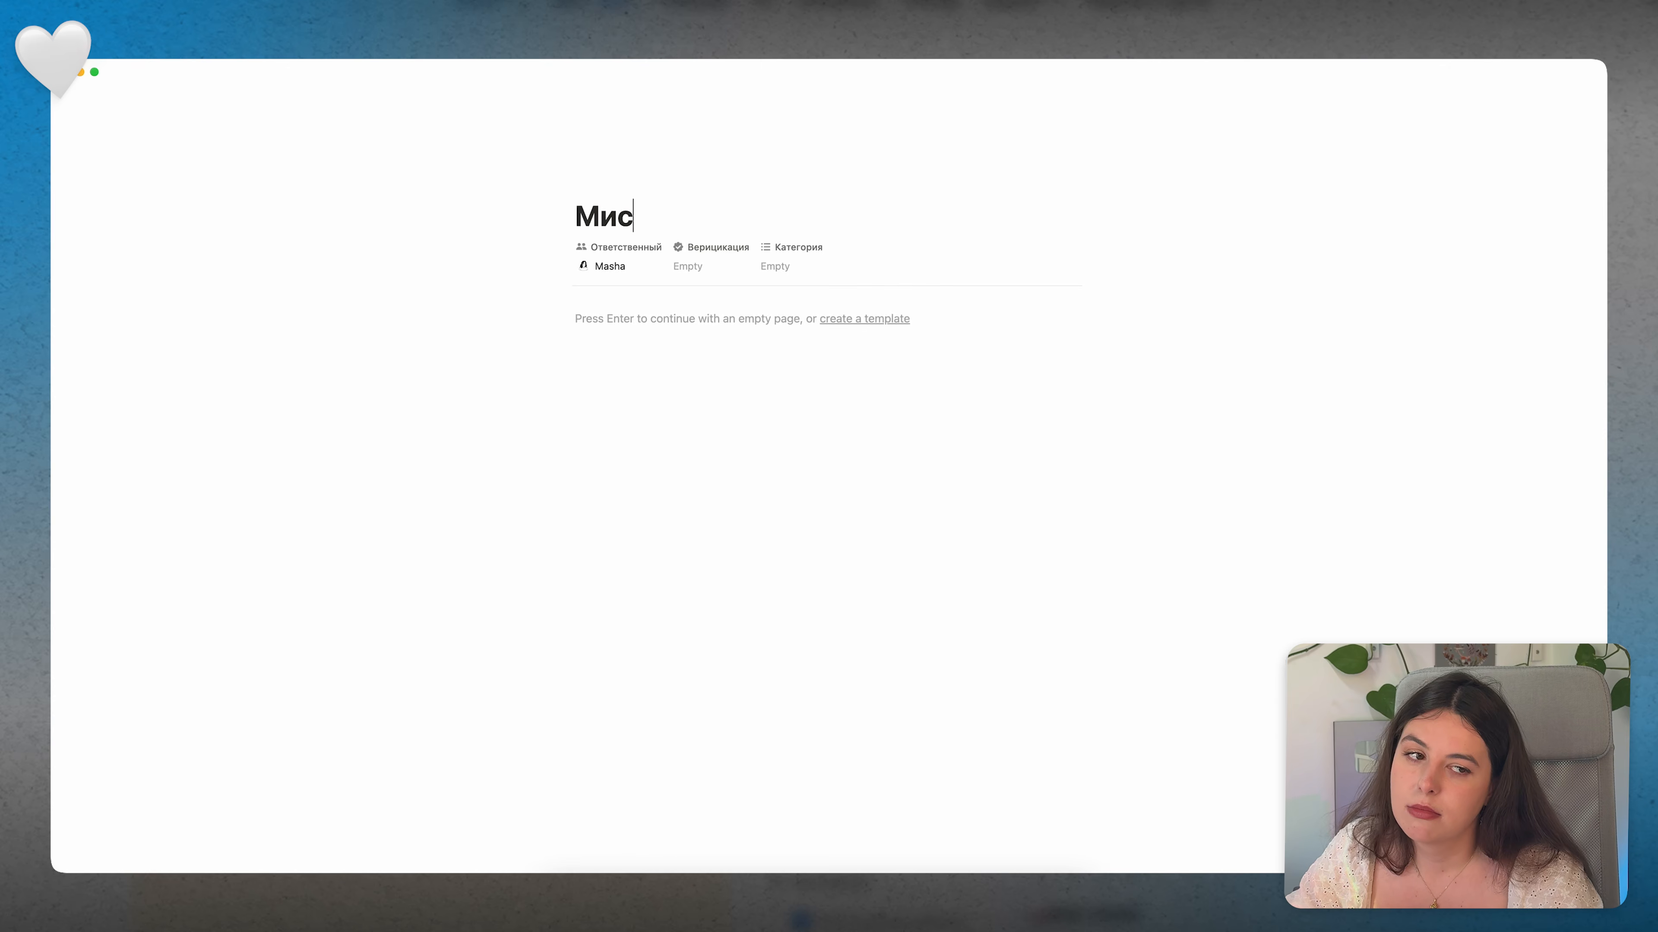
text(сия, цели)
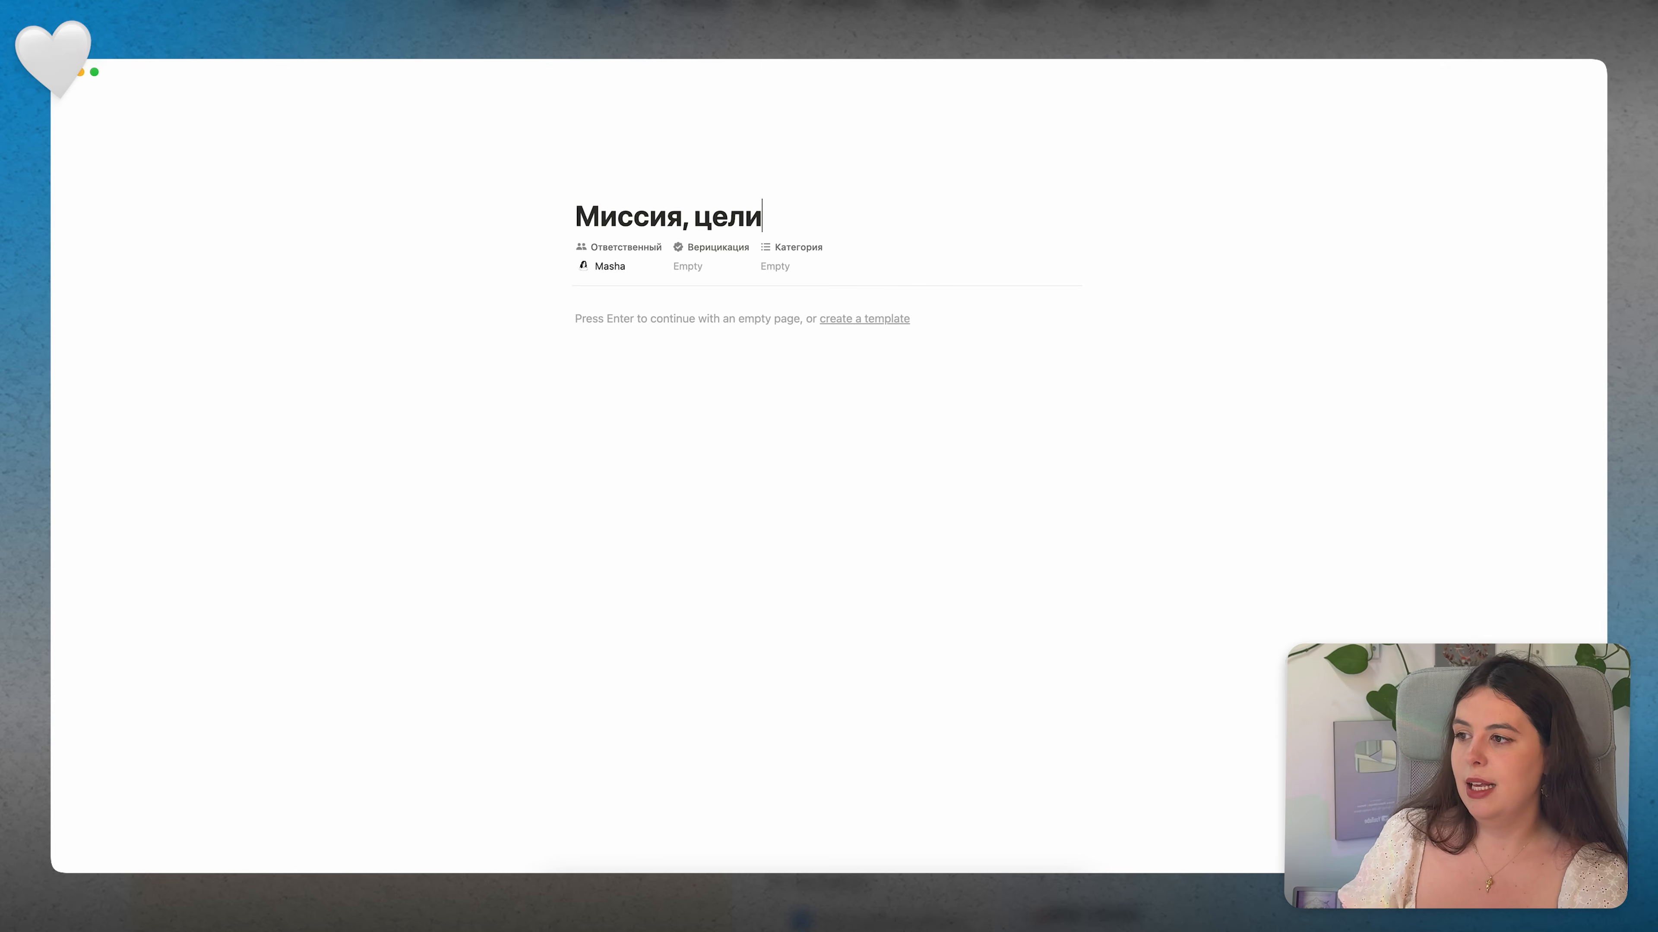
text(, ценно)
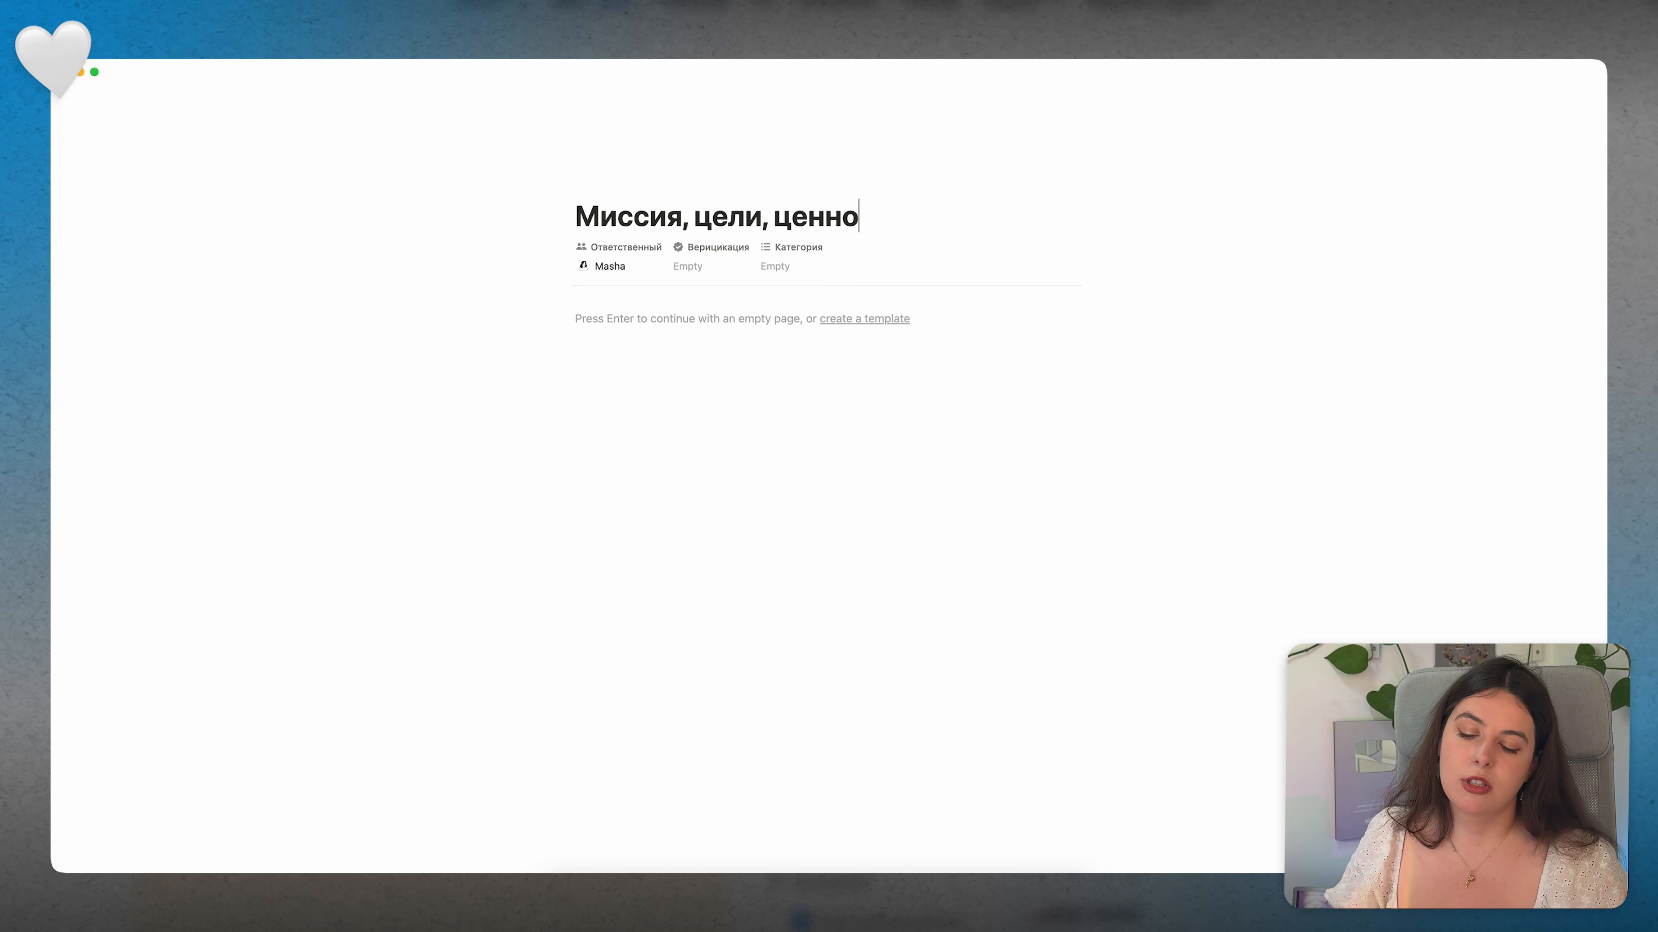
text(сти)
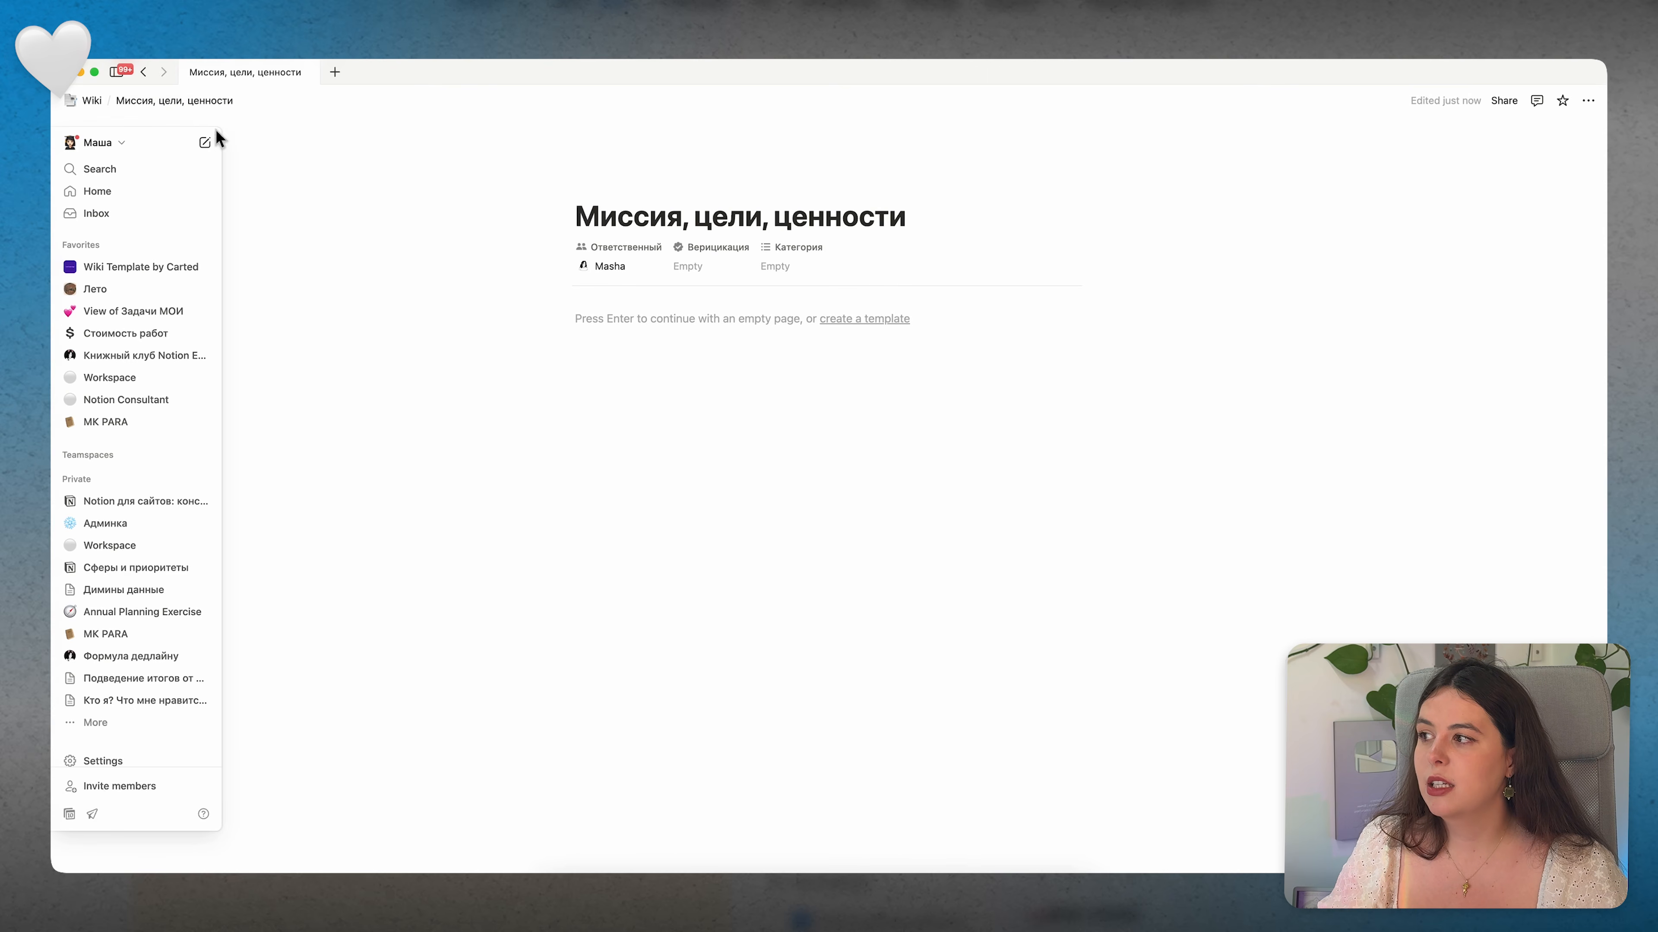
Step: Return to the wiki and check how the new page is listed in the "Все страницы" and "Мои страницы" views
click(83, 100)
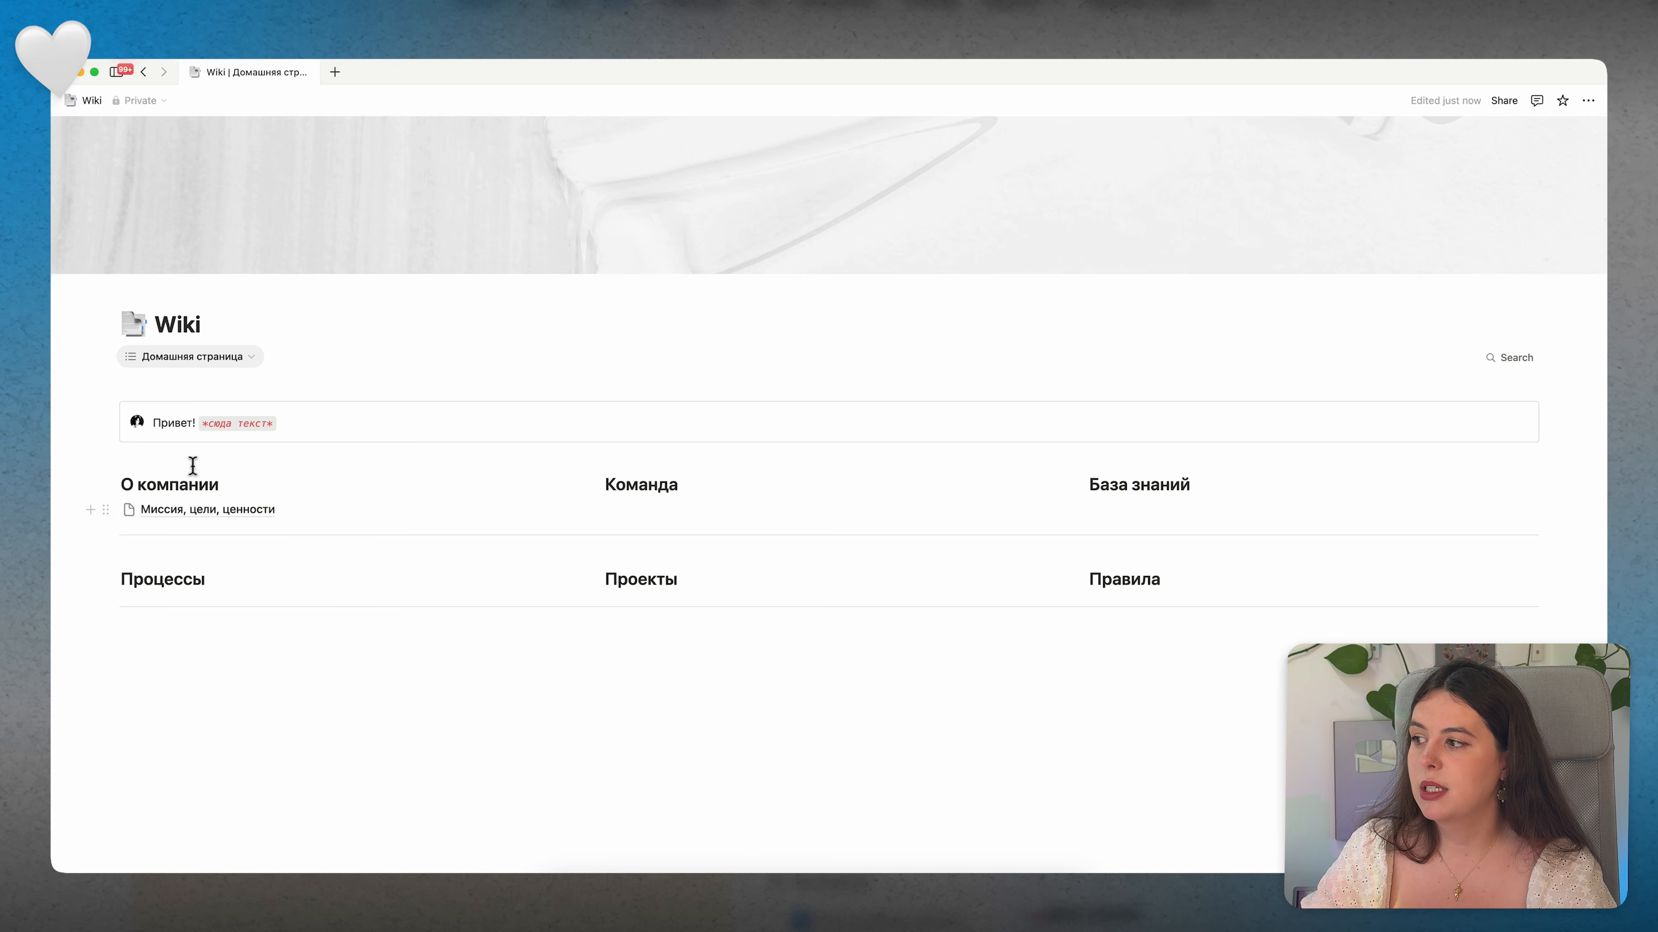
click(203, 359)
click(204, 408)
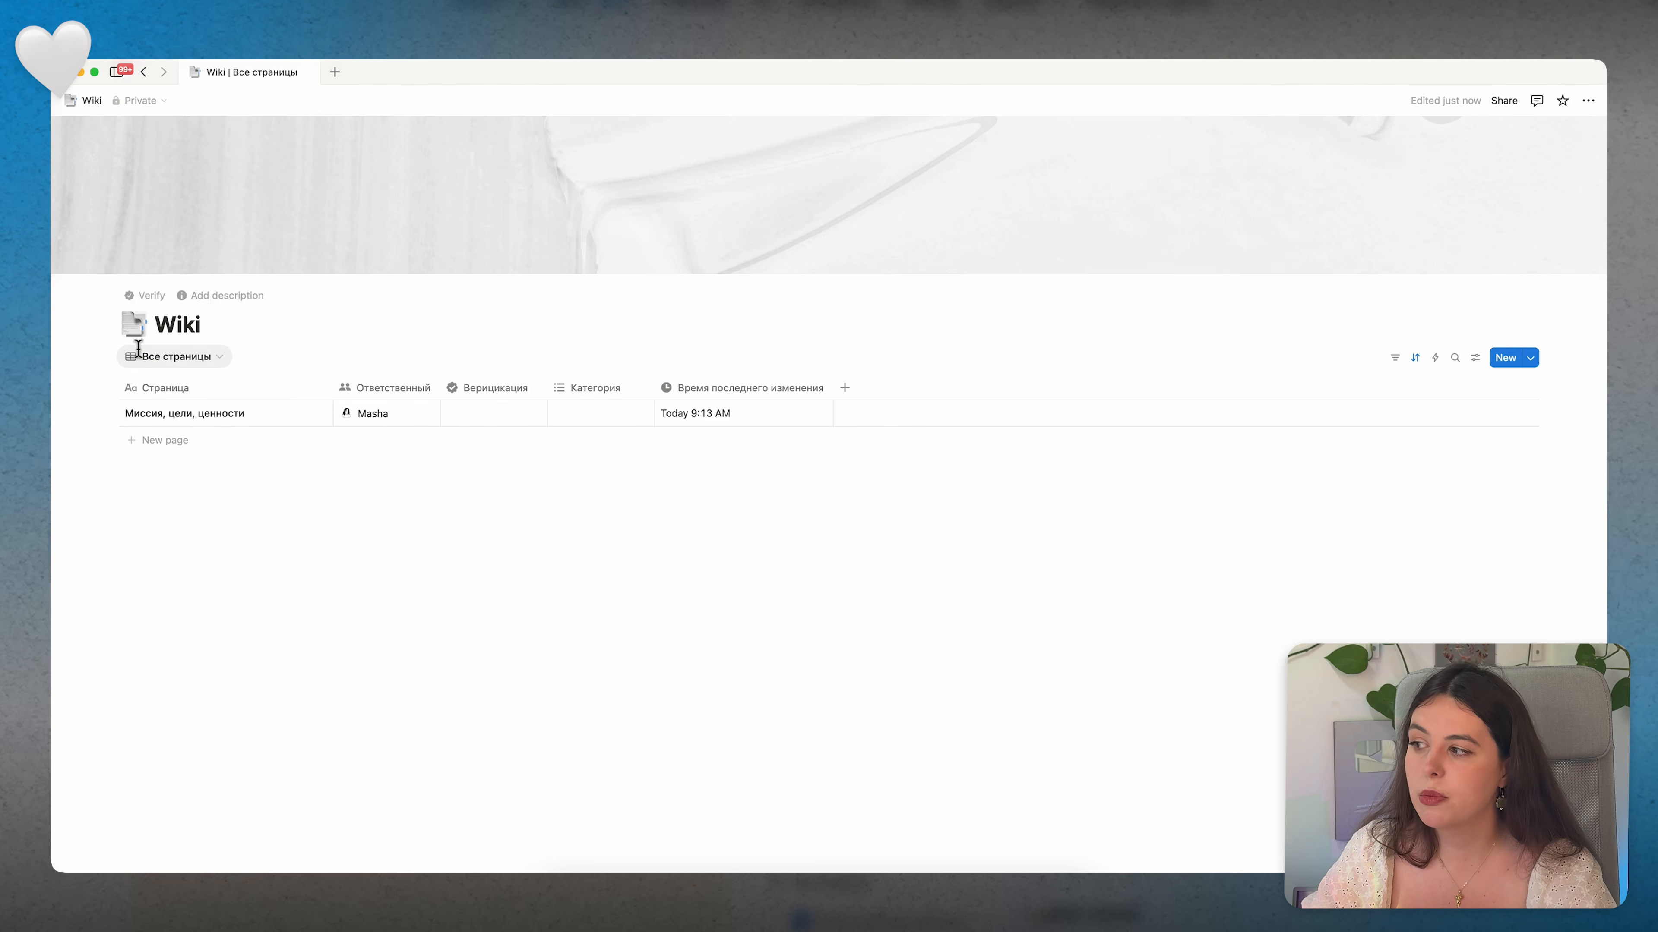
click(160, 363)
click(179, 428)
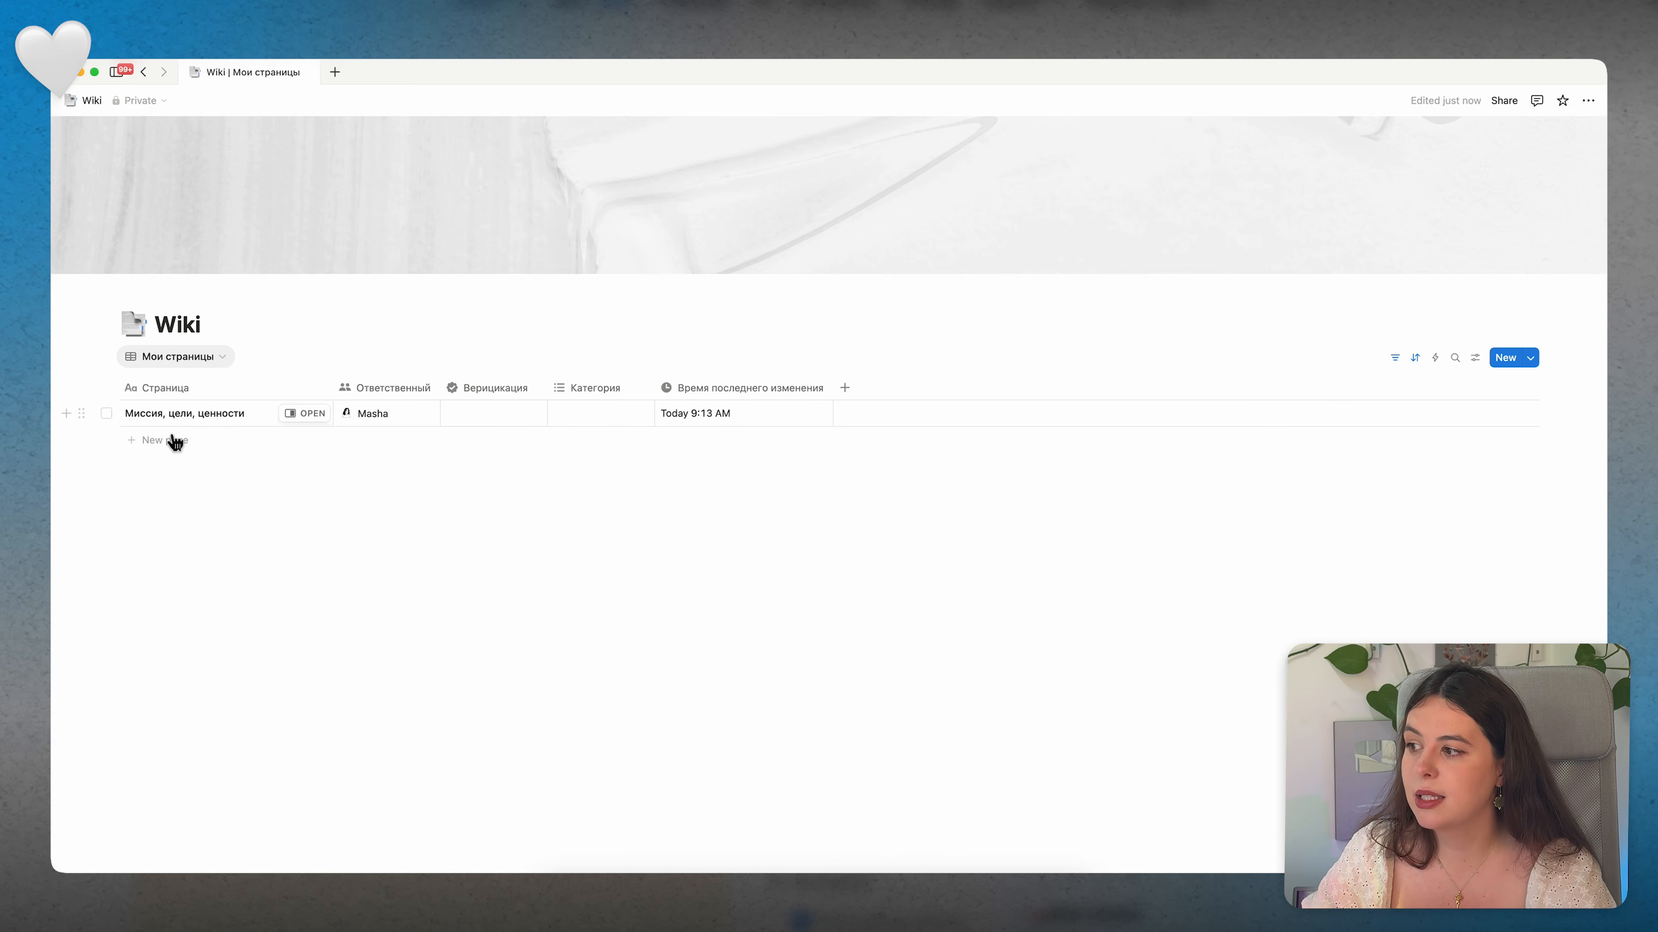
click(212, 360)
click(186, 403)
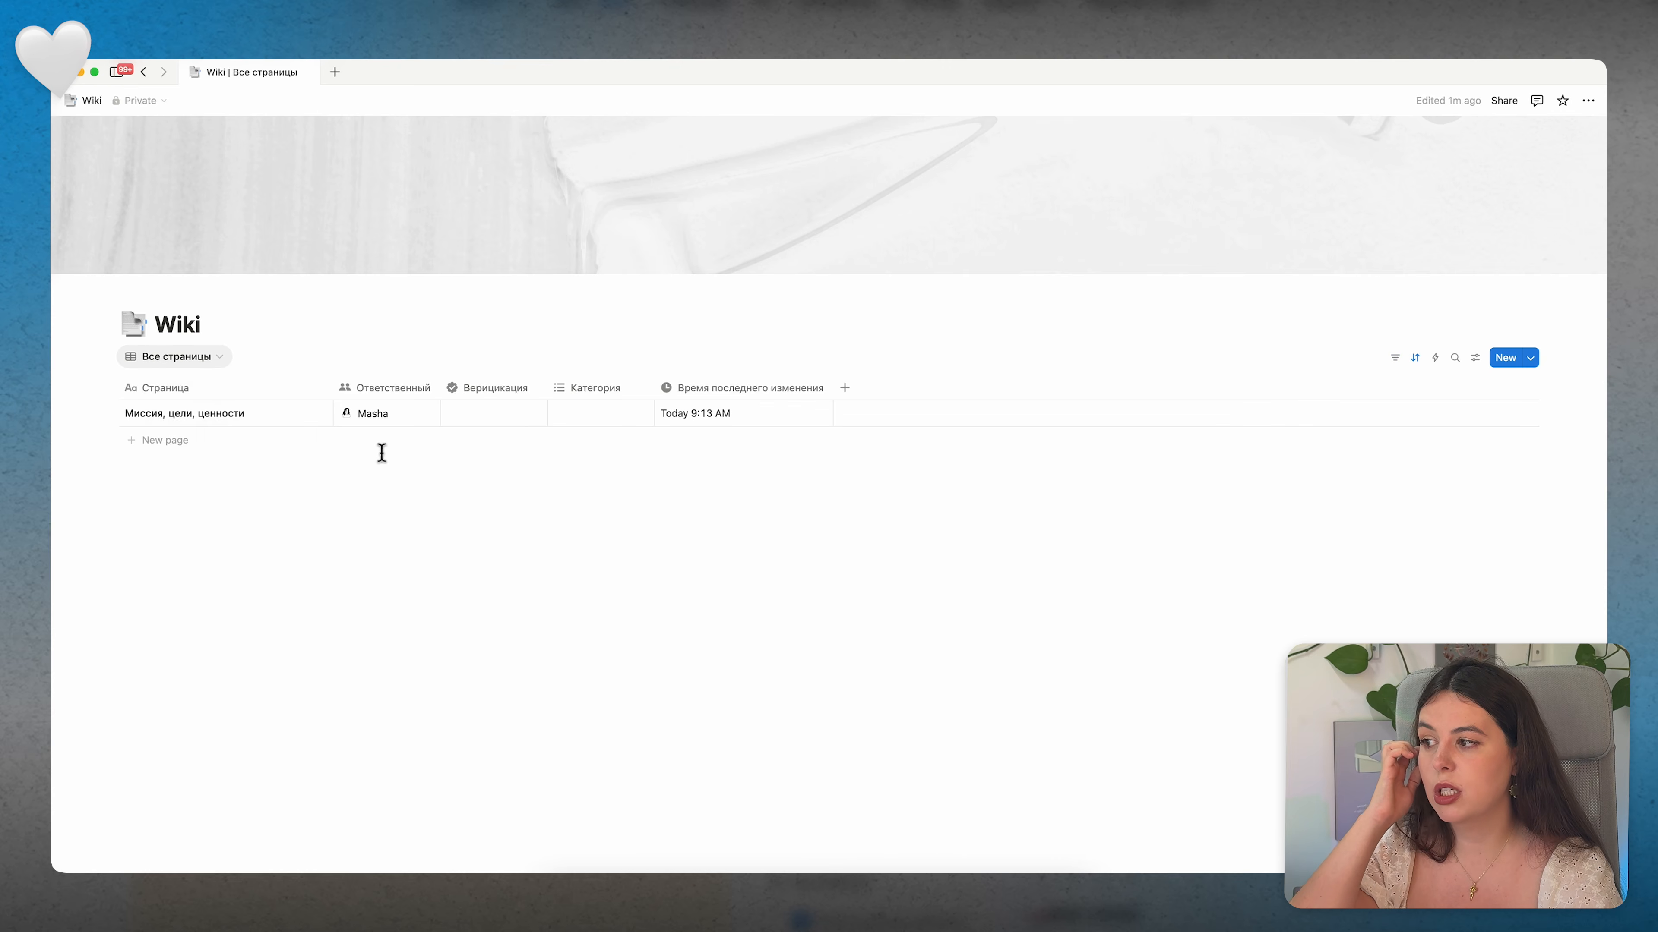
Step: Verify the "Миссия, цели, ценности" page for 90 days in its verification property
click(397, 415)
click(255, 573)
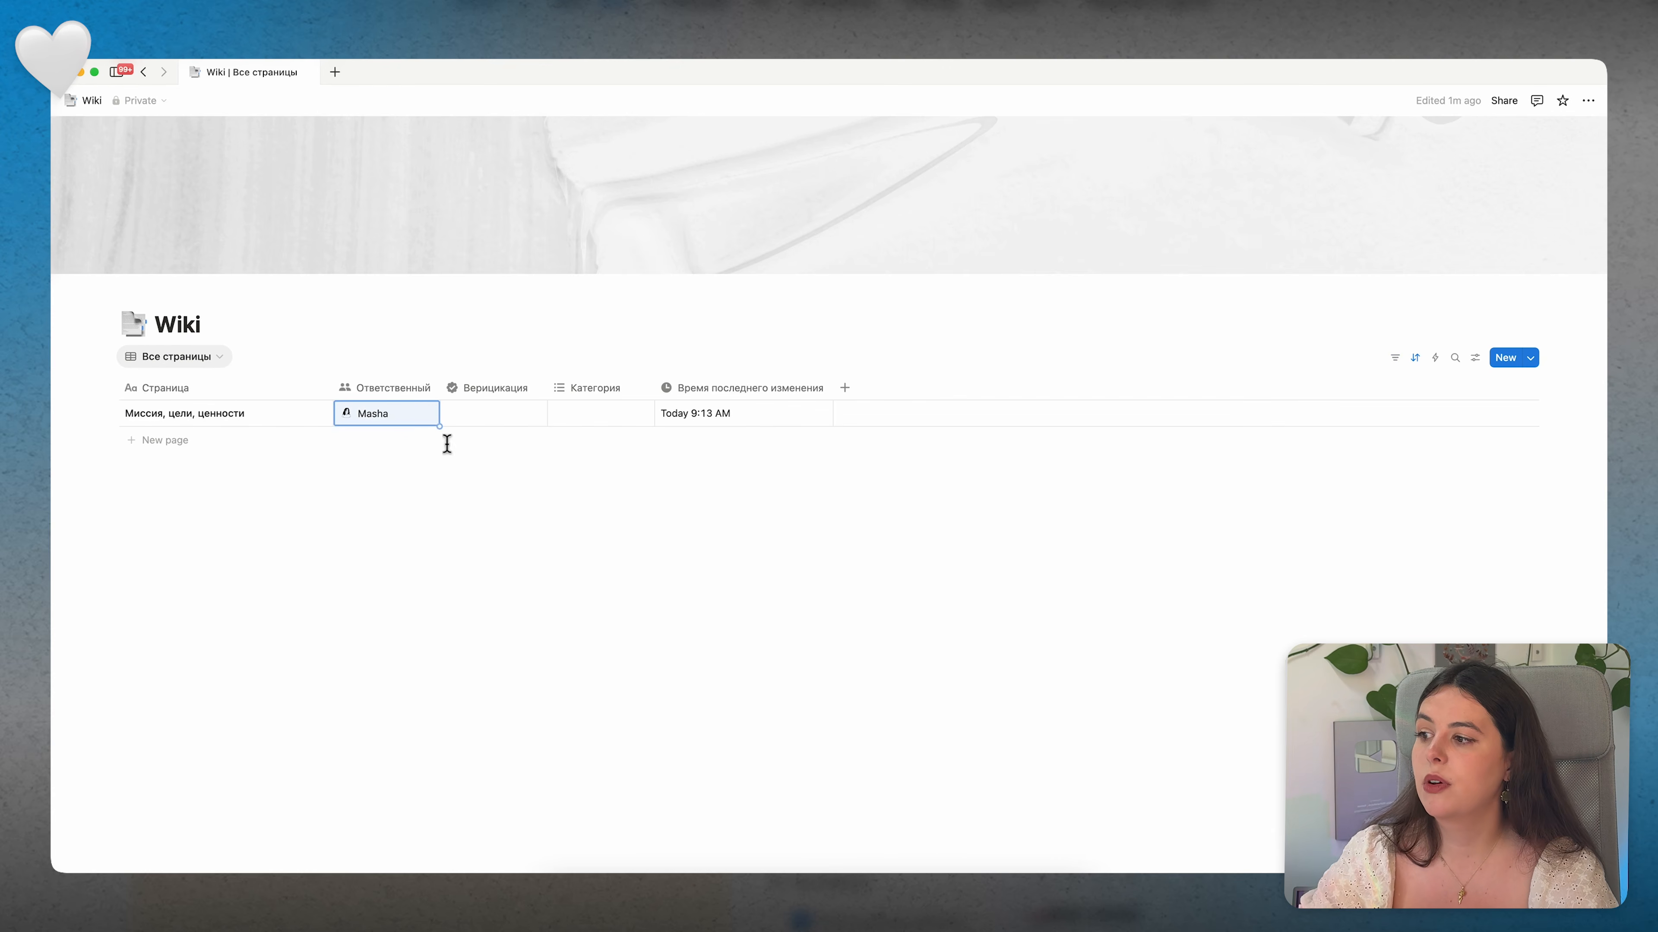
click(493, 421)
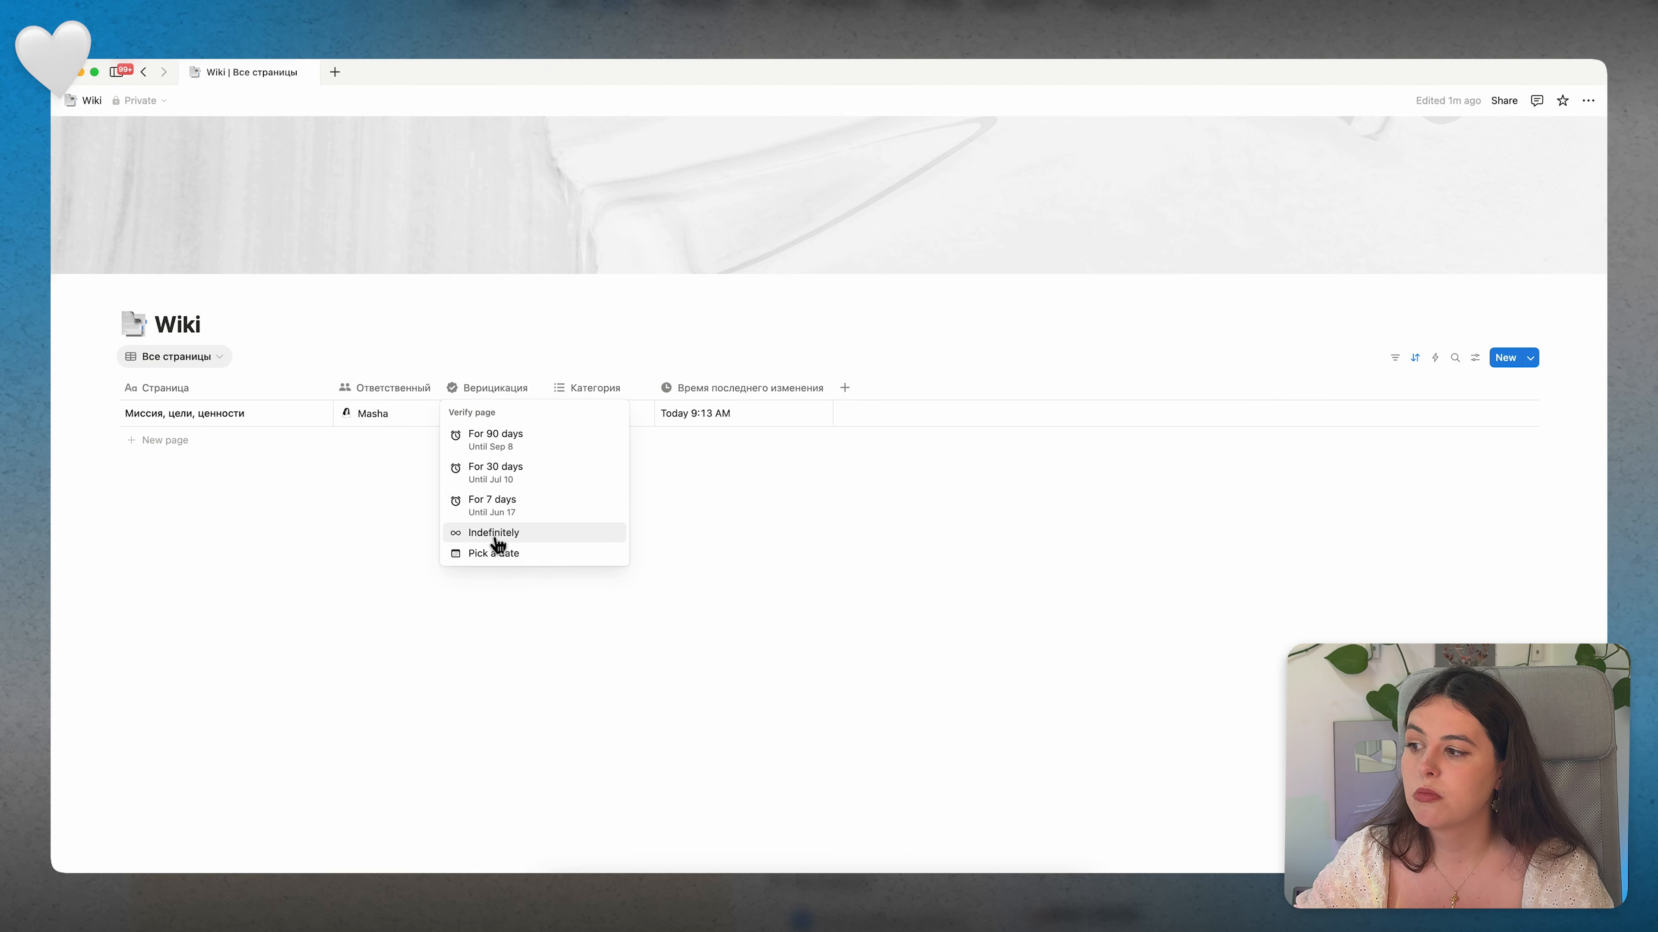
click(534, 457)
key(Escape)
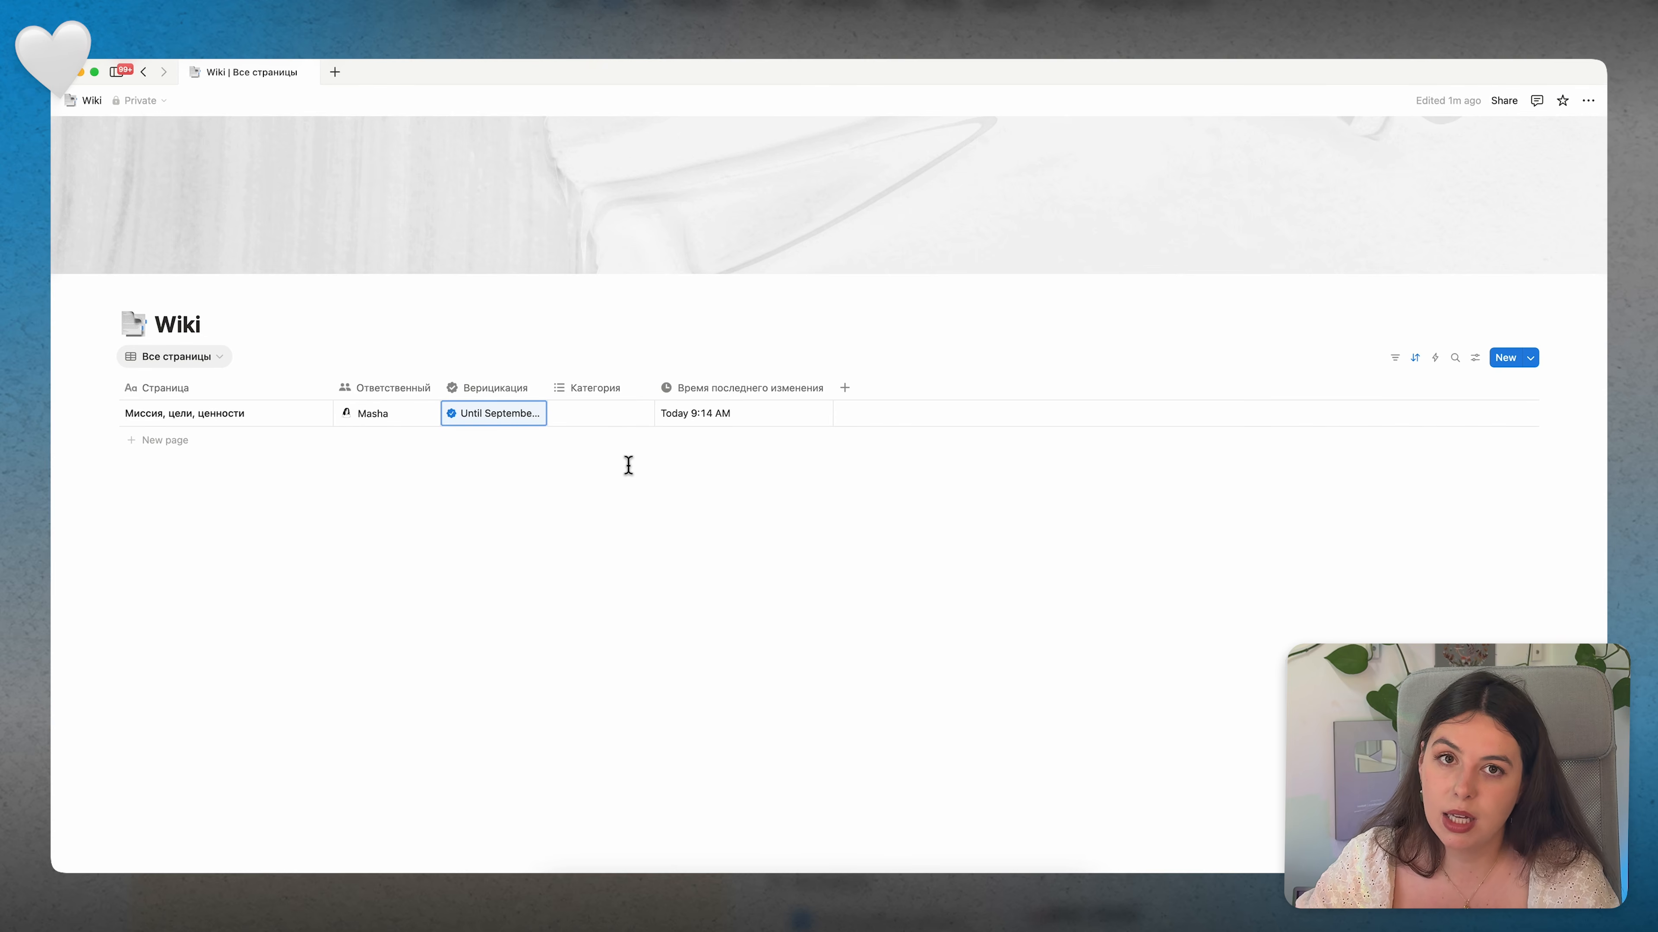
Step: In the "Все страницы" view, delete the "Design" option from the "Категория" property
click(183, 359)
click(174, 385)
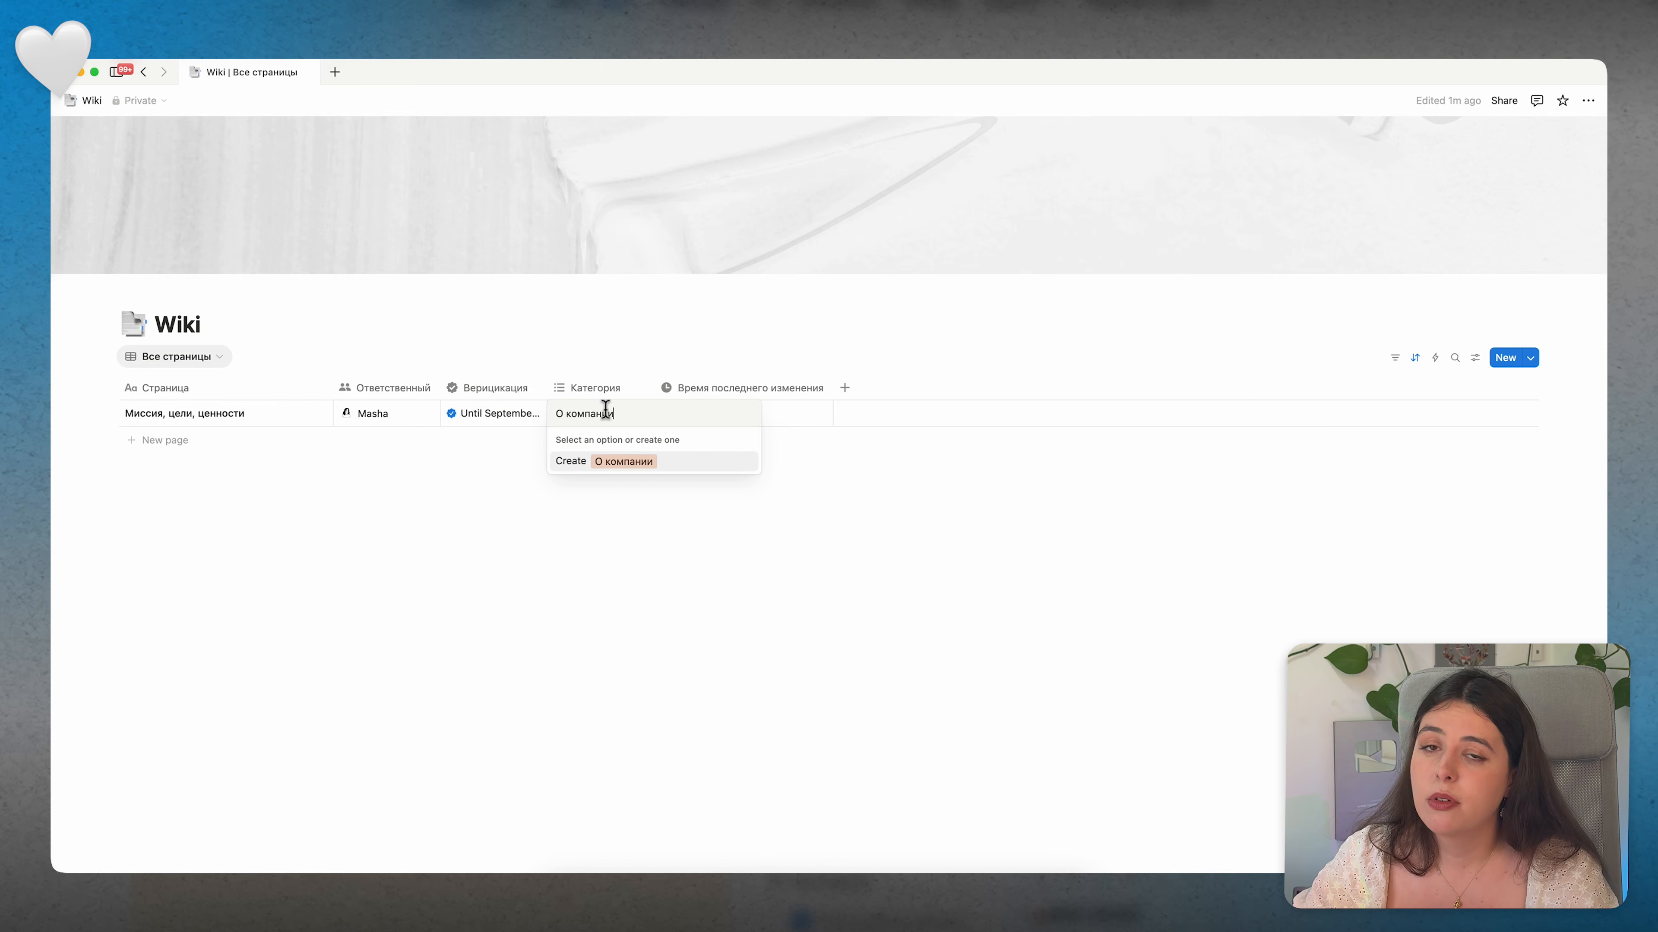
drag(662, 421, 522, 416)
key(BackSpace)
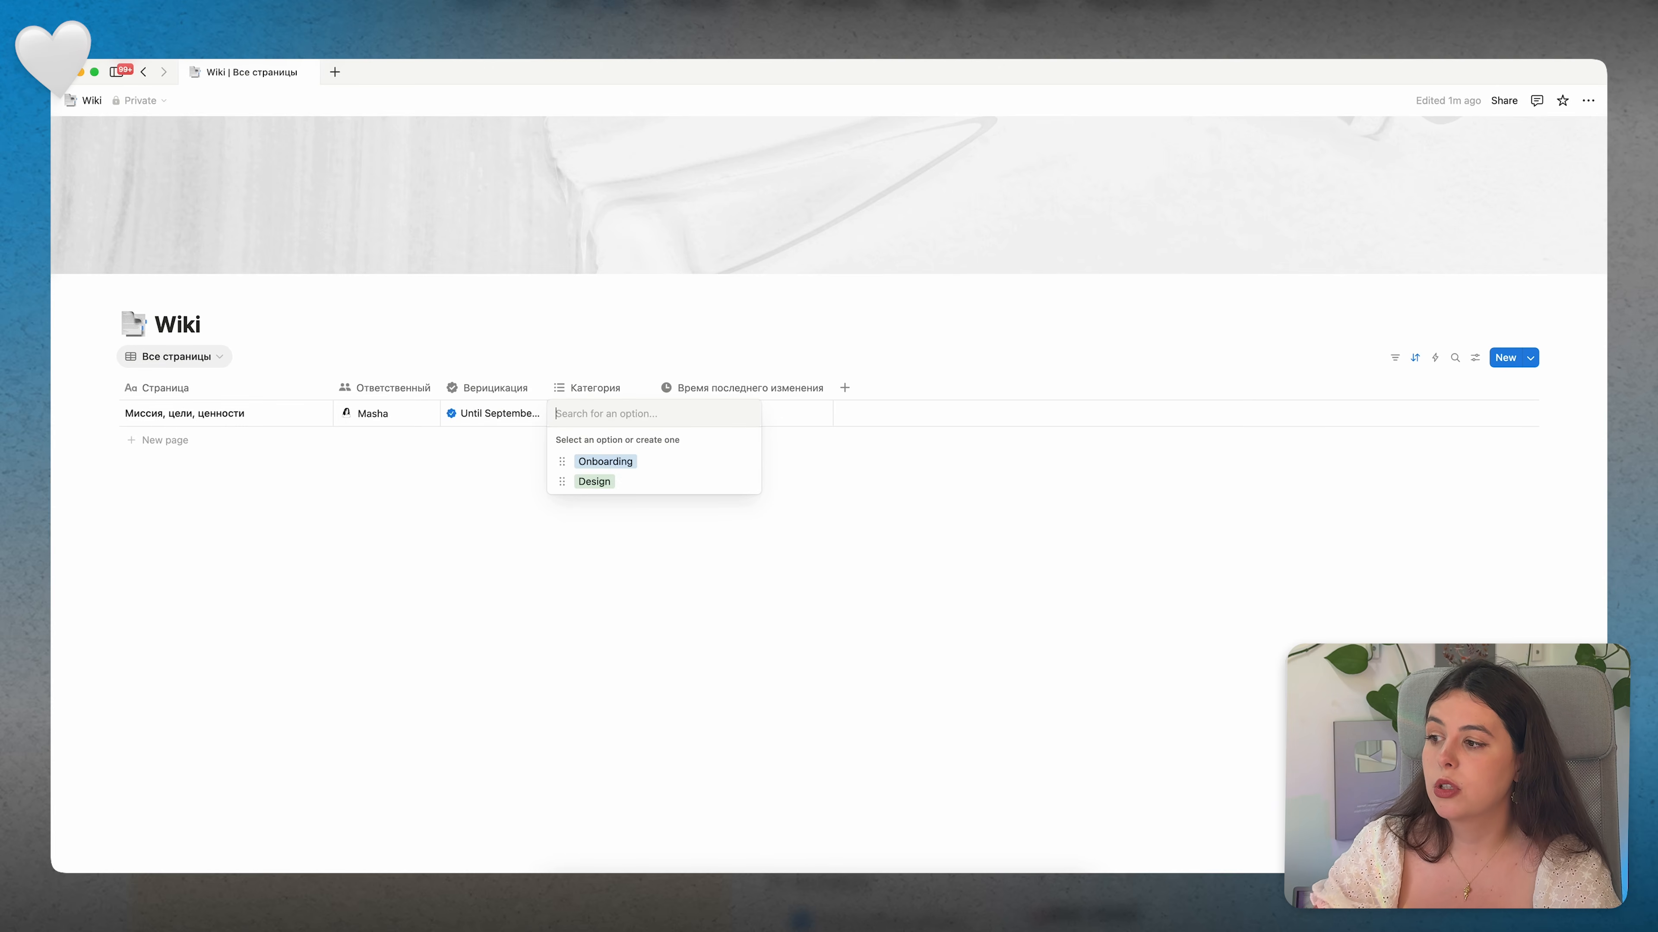
click(750, 483)
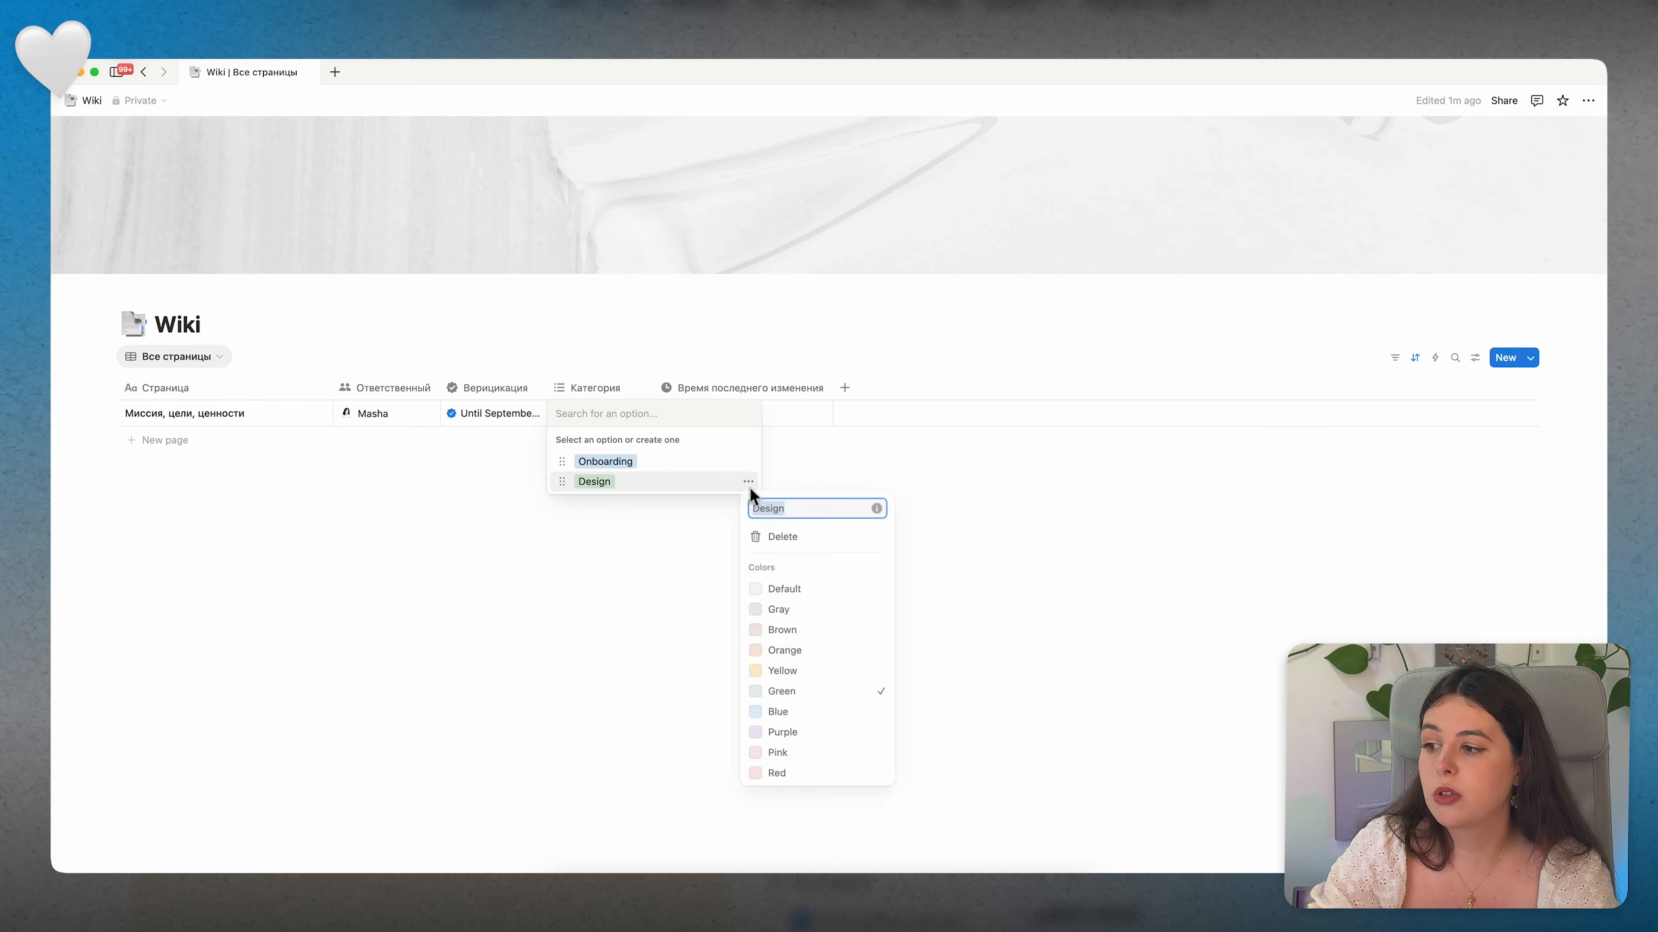
click(770, 540)
click(790, 489)
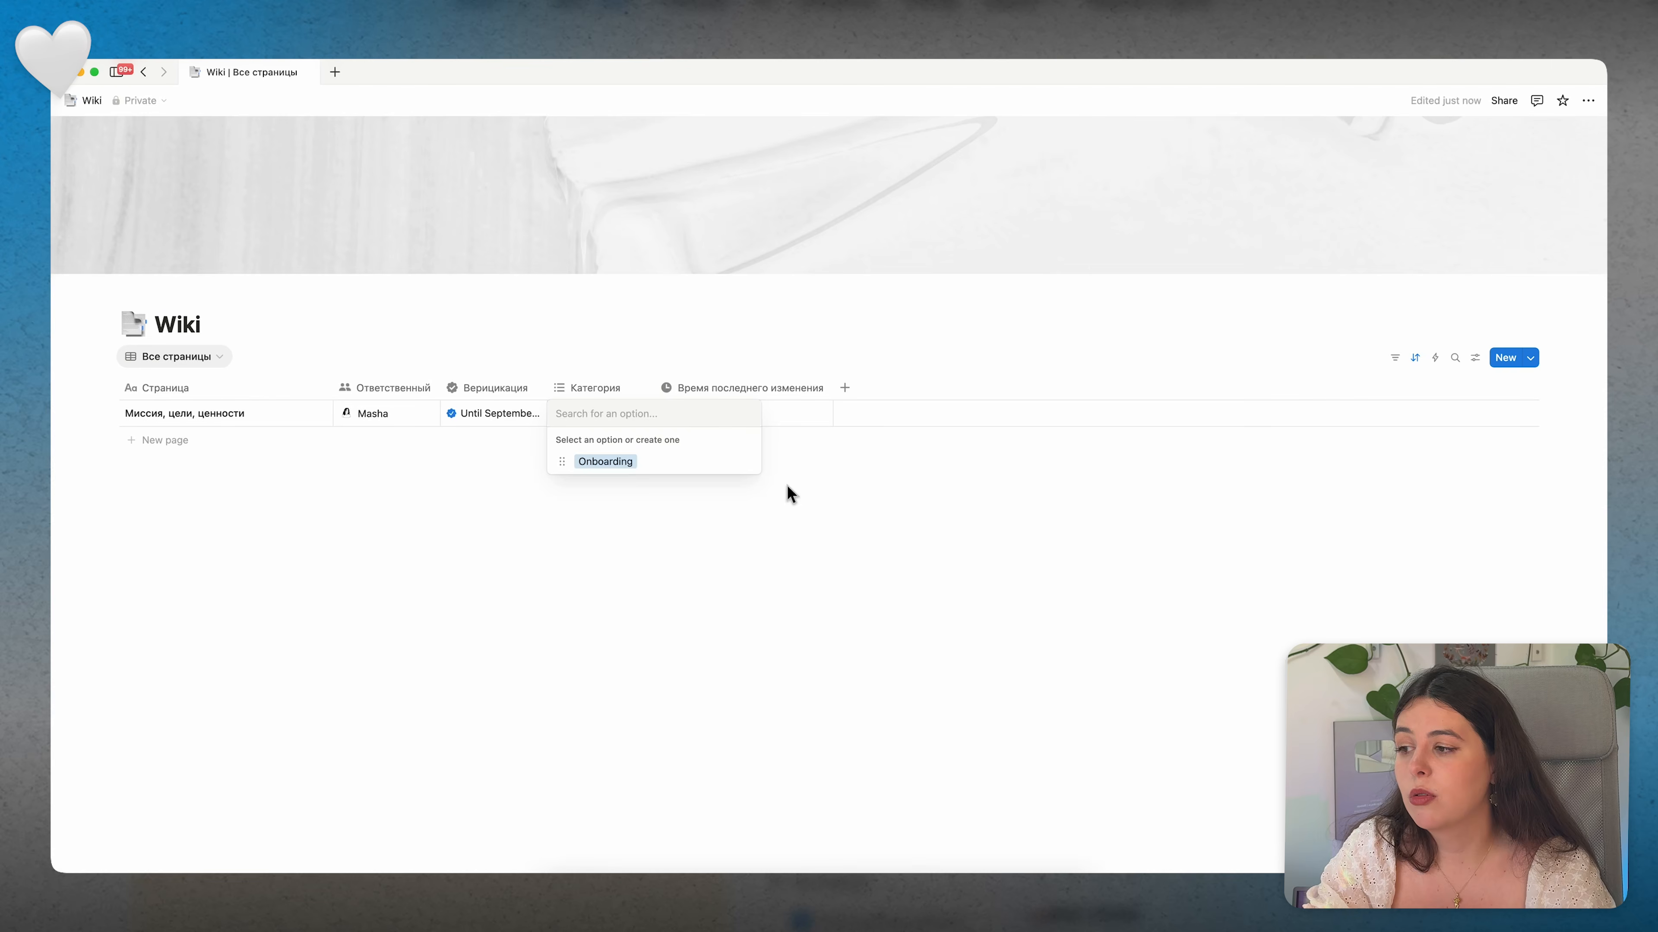
Step: Assign "Onboarding" and a new "О компании" category to the "Миссия, цели, ценности" page, and widen the "Категория" column
click(660, 469)
text(О компании)
click(648, 465)
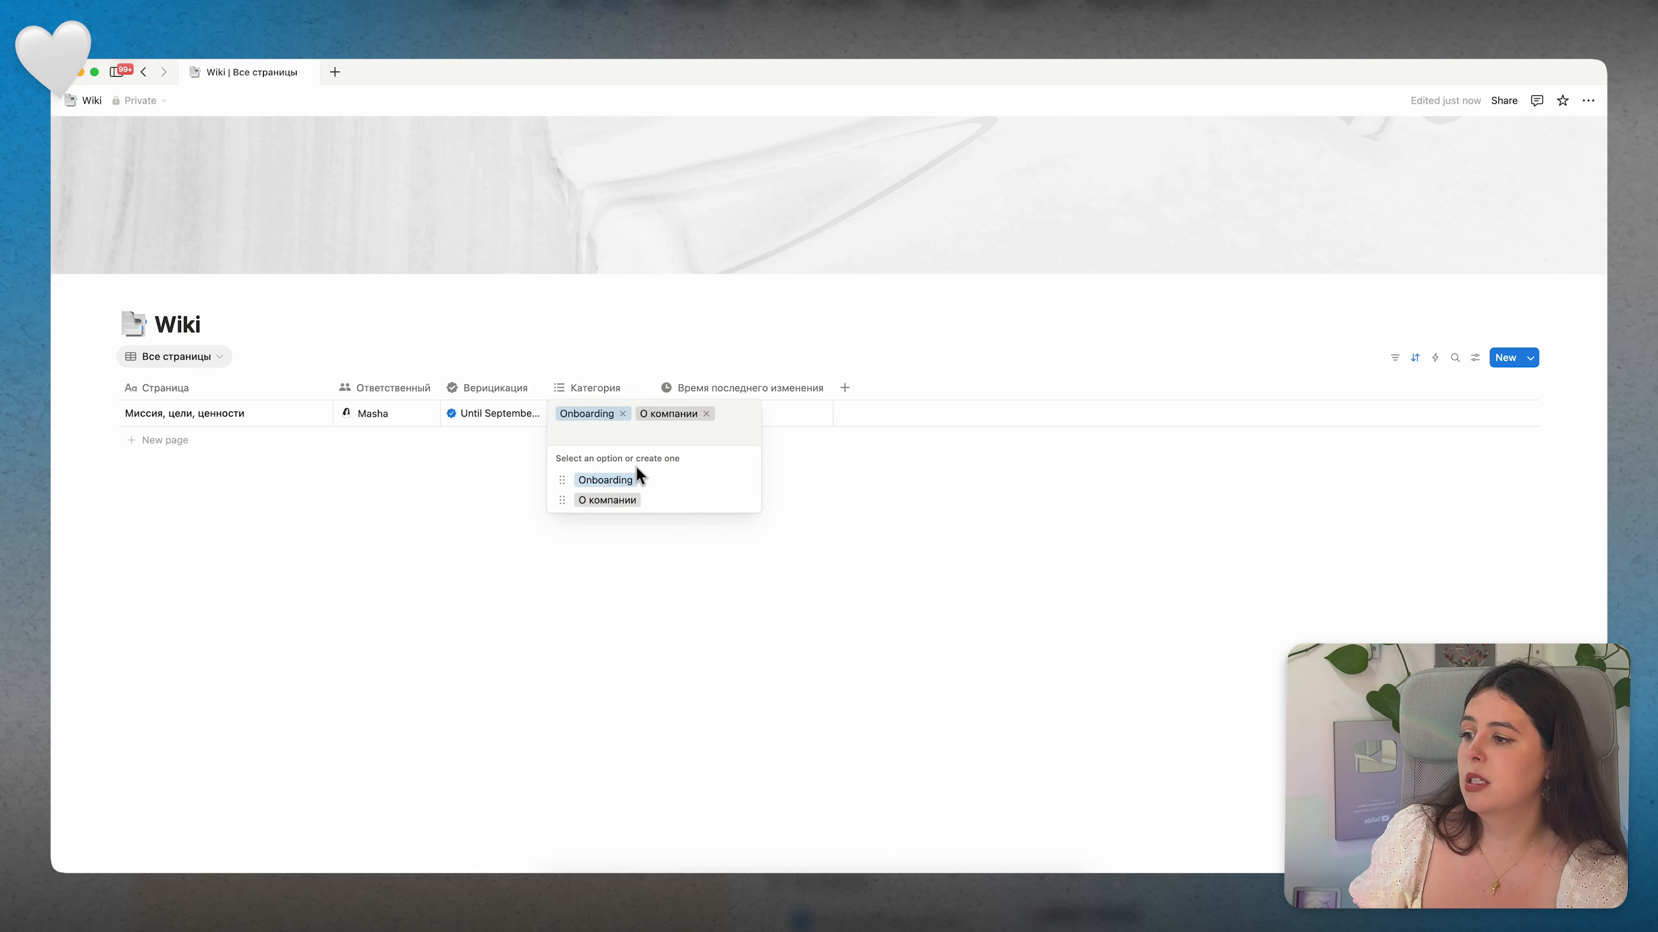
key(Escape)
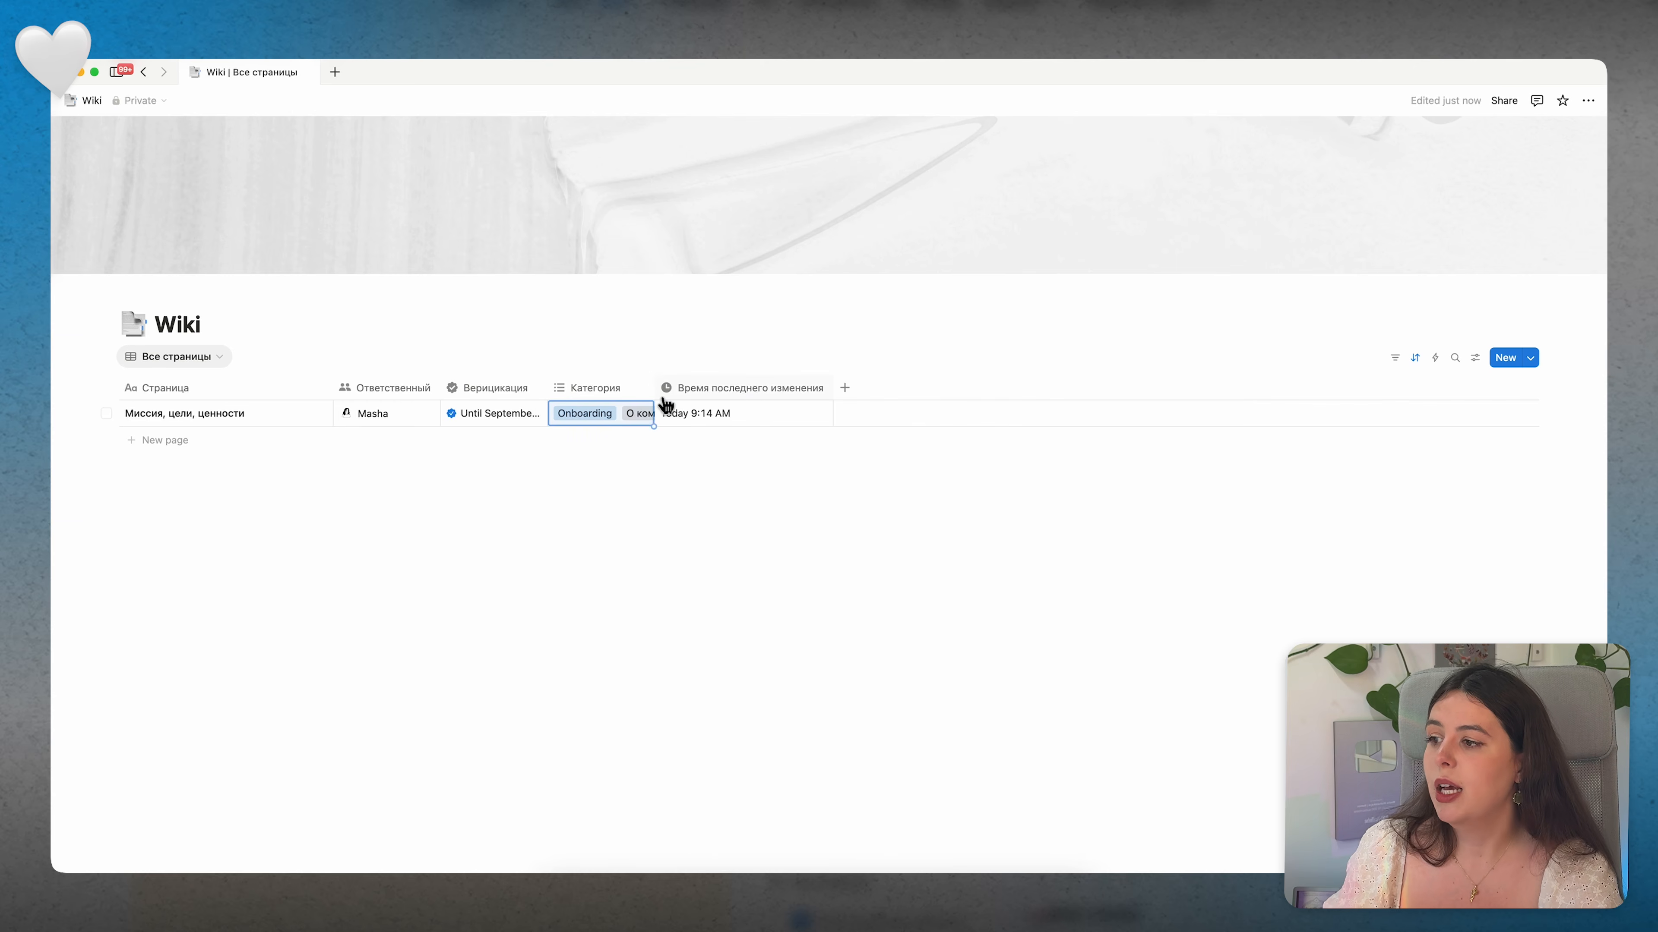
drag(655, 386, 733, 385)
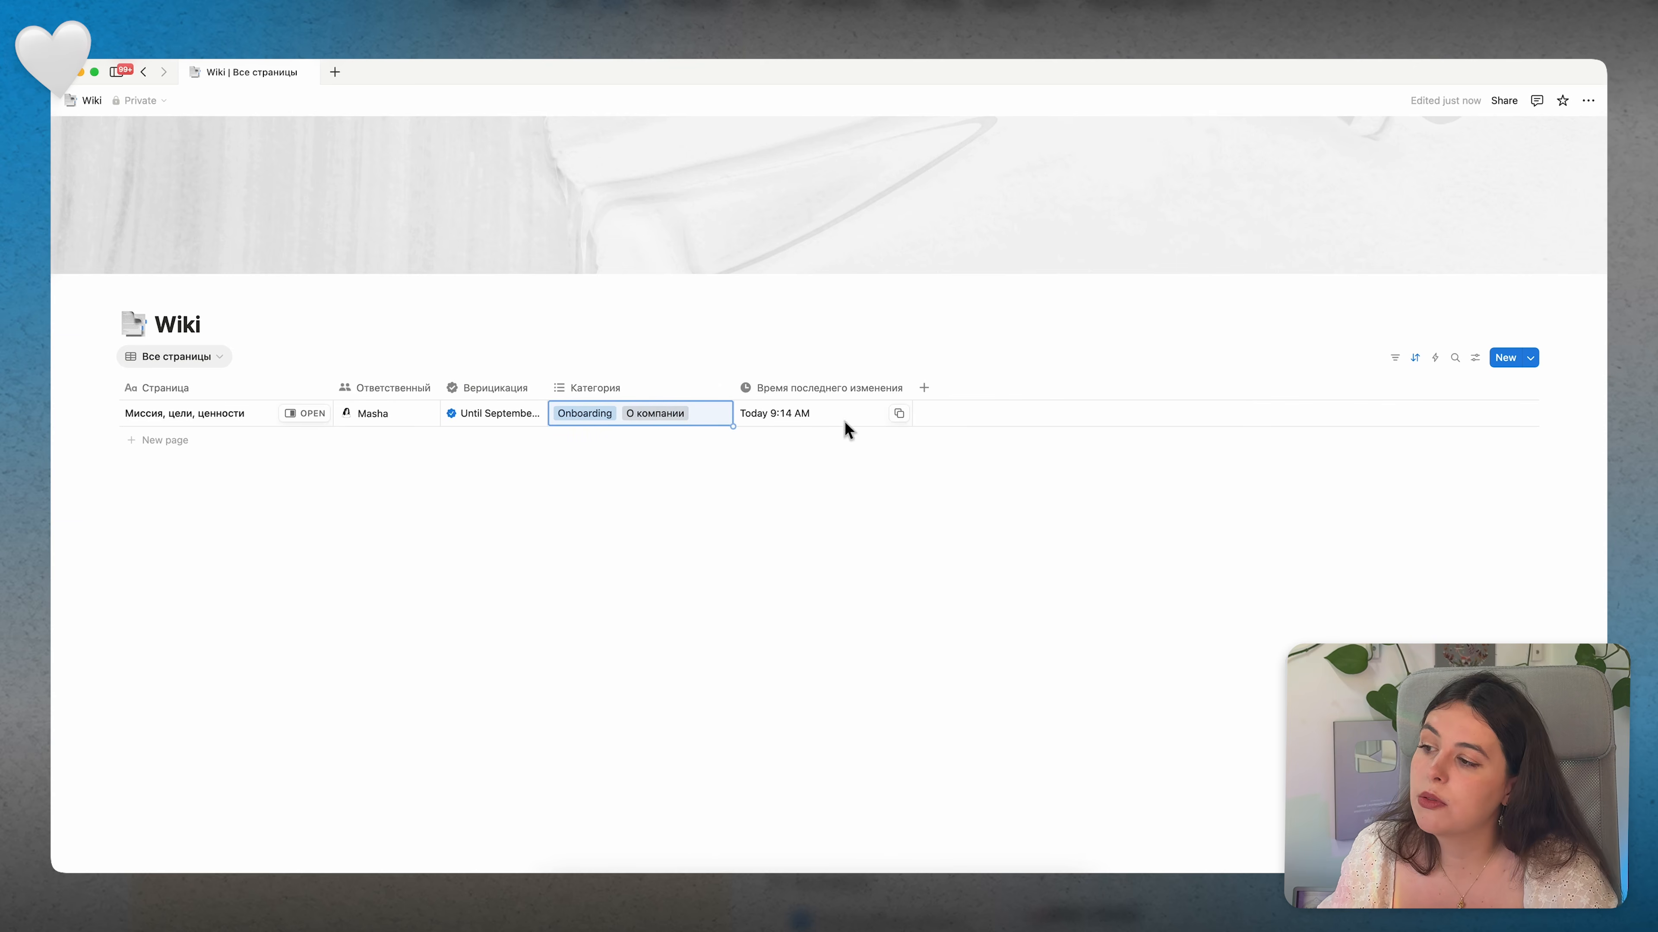
Step: Open the "Миссия, цели, ценности" page from the table, and on the home page set its icon to the sparkles emoji by searching for "star"
click(312, 414)
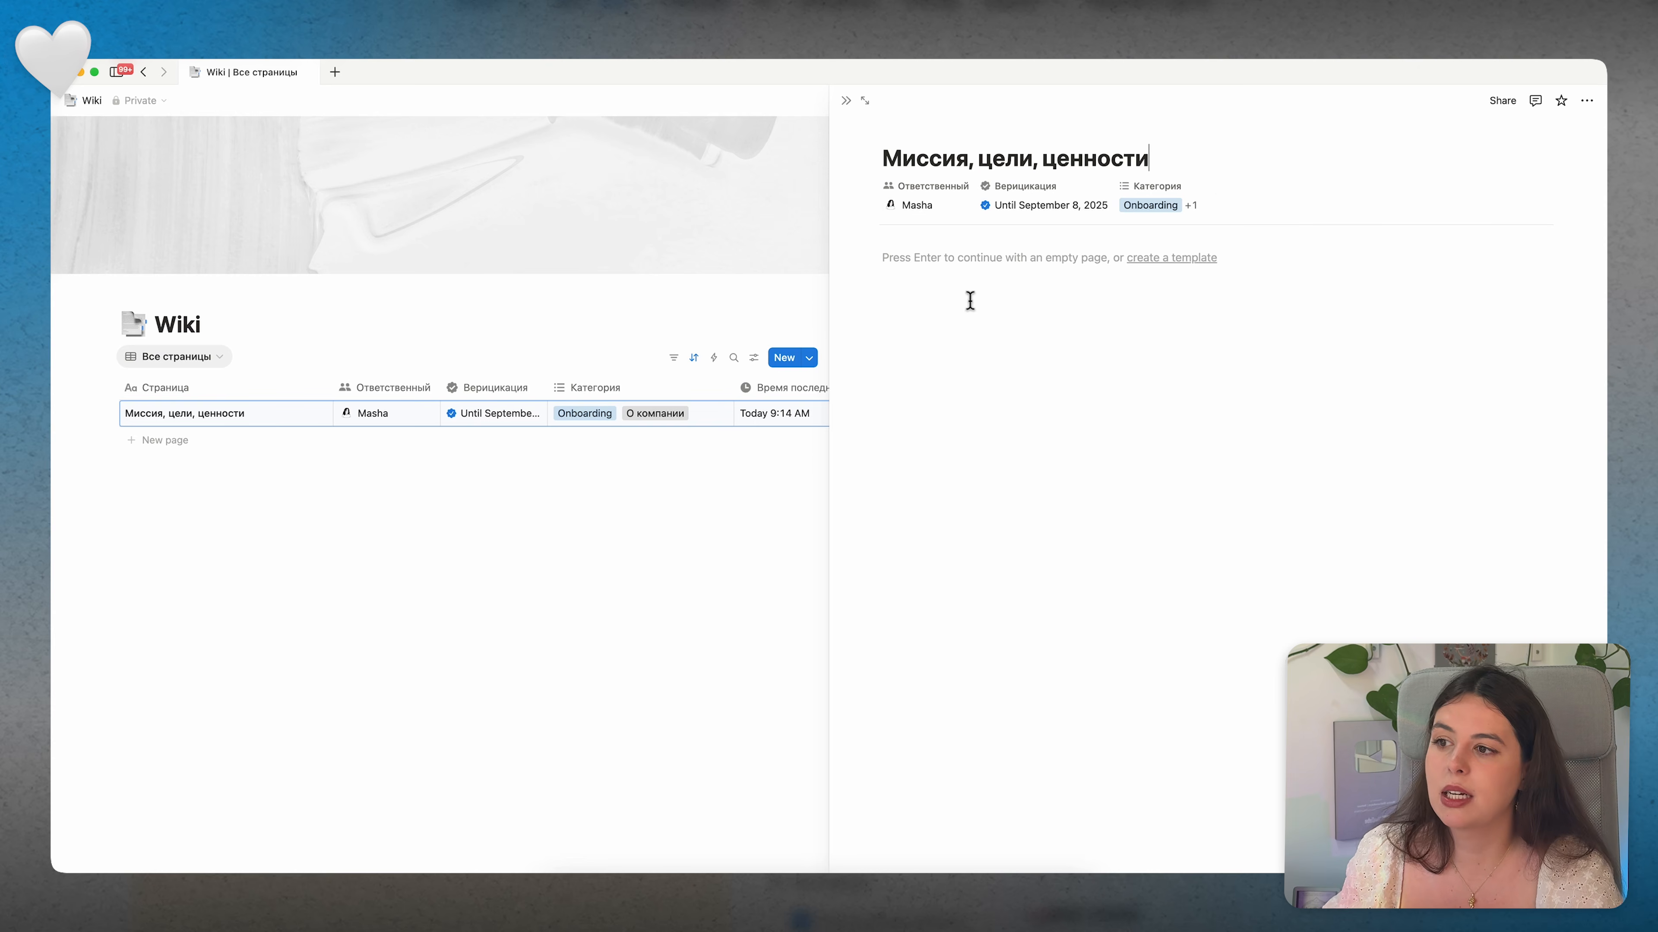
key(Return)
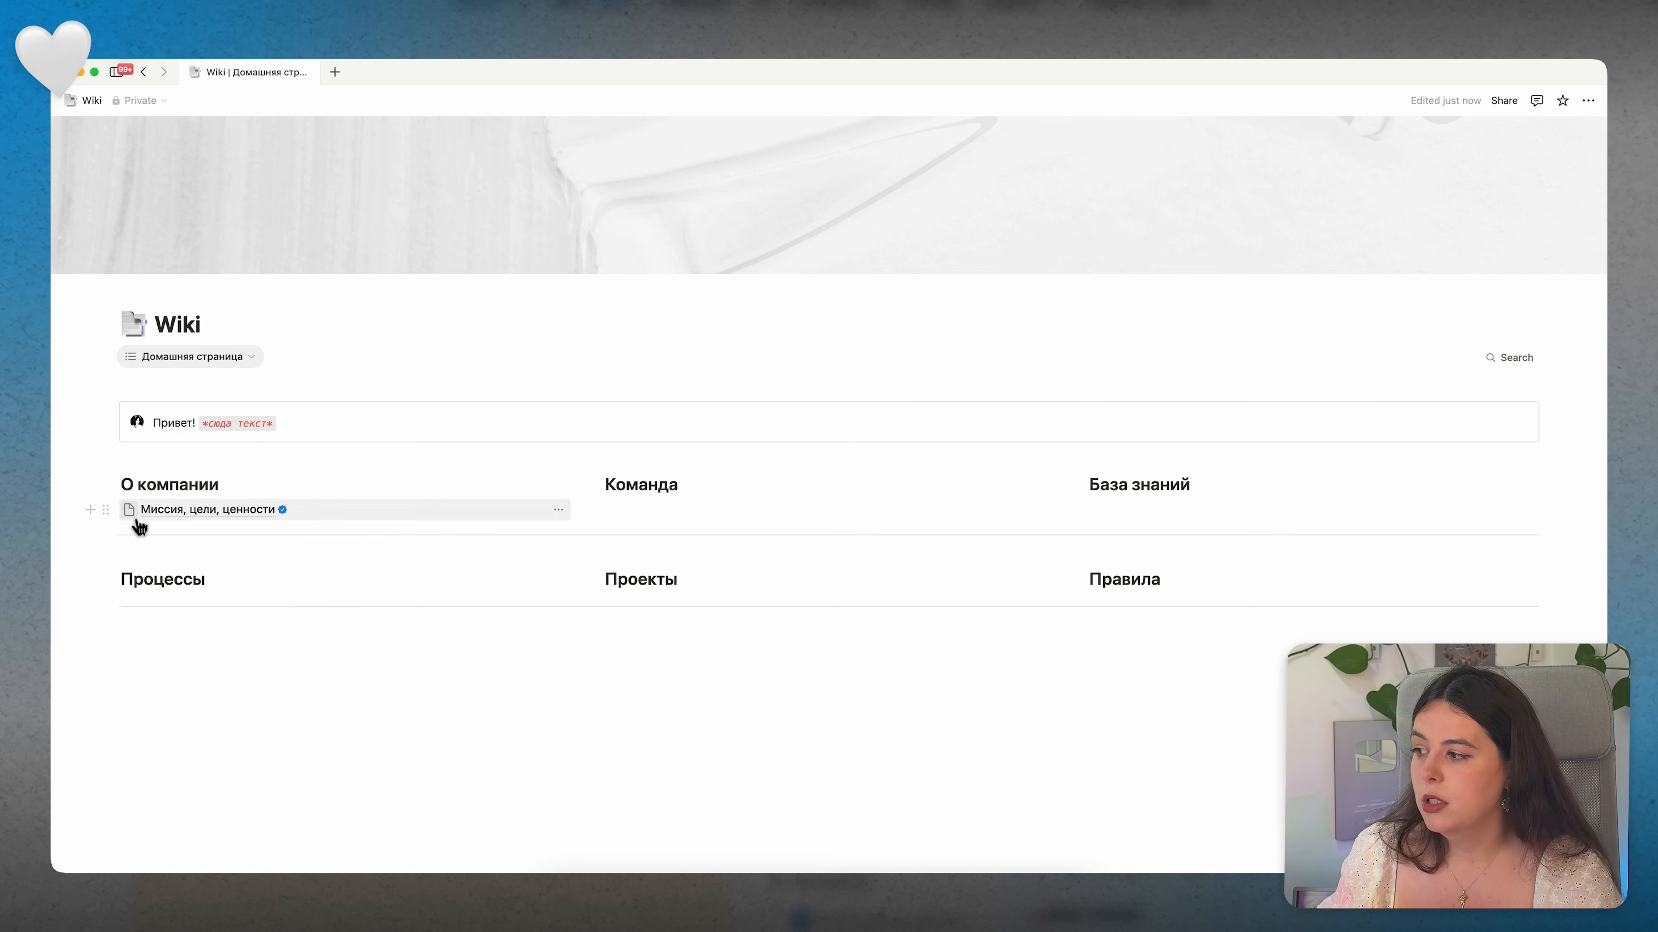
click(130, 515)
text(ы)
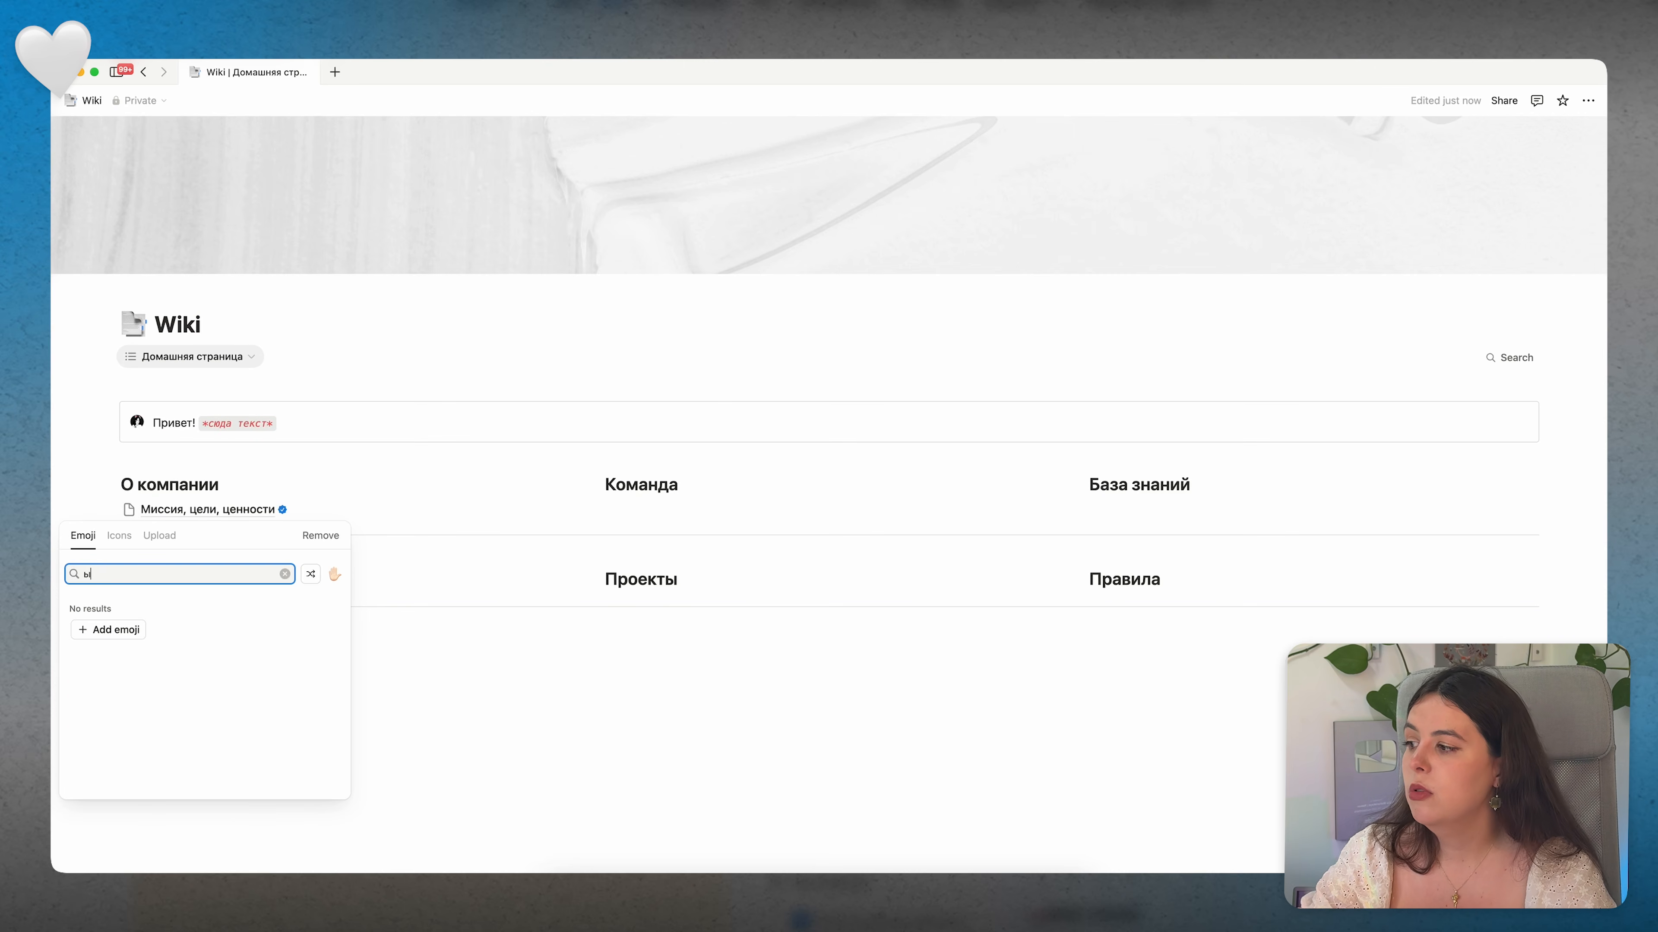
key(BackSpace)
text(ыефк)
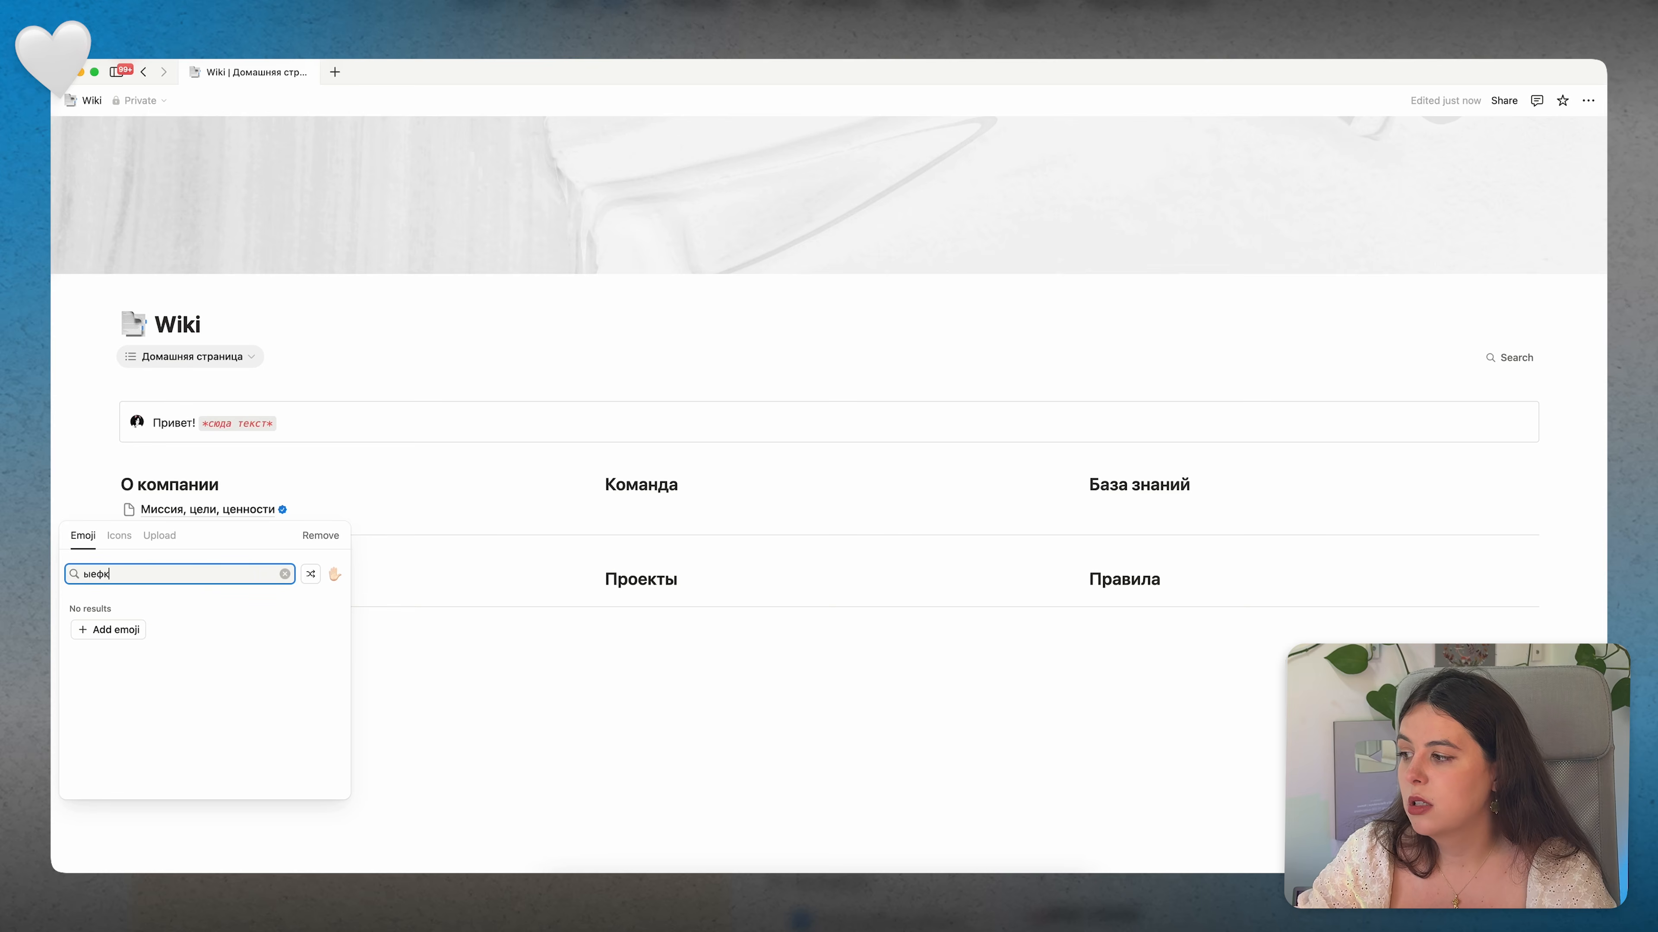
key(BackSpace)
key(BackSpace)
text(s)
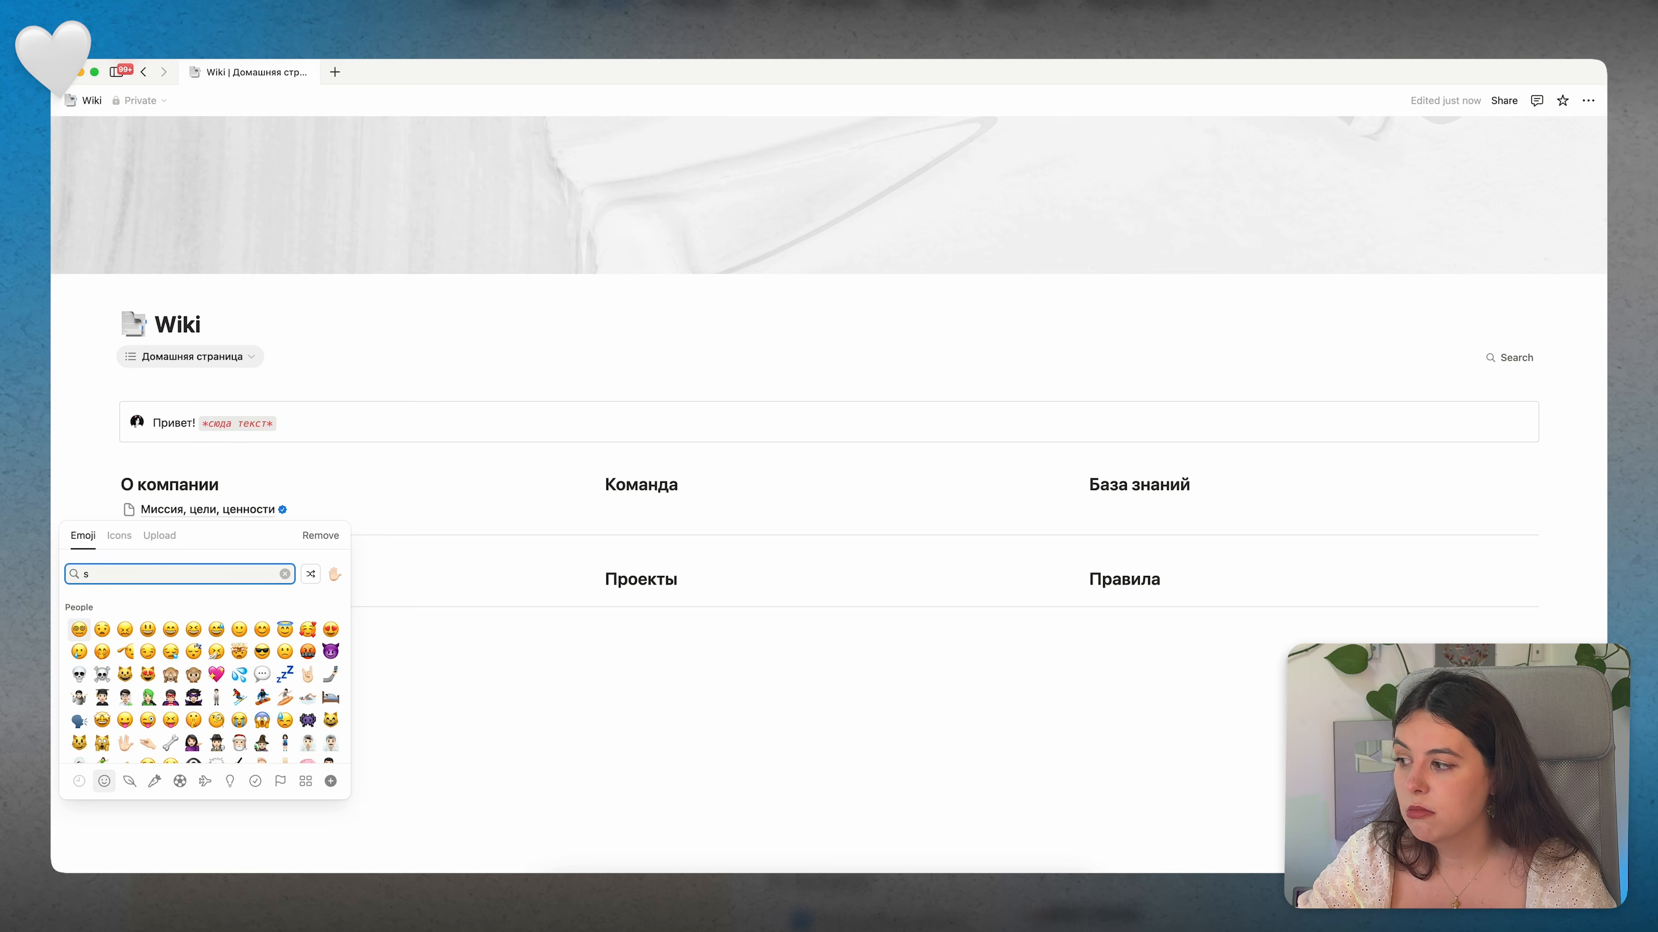
text(tar)
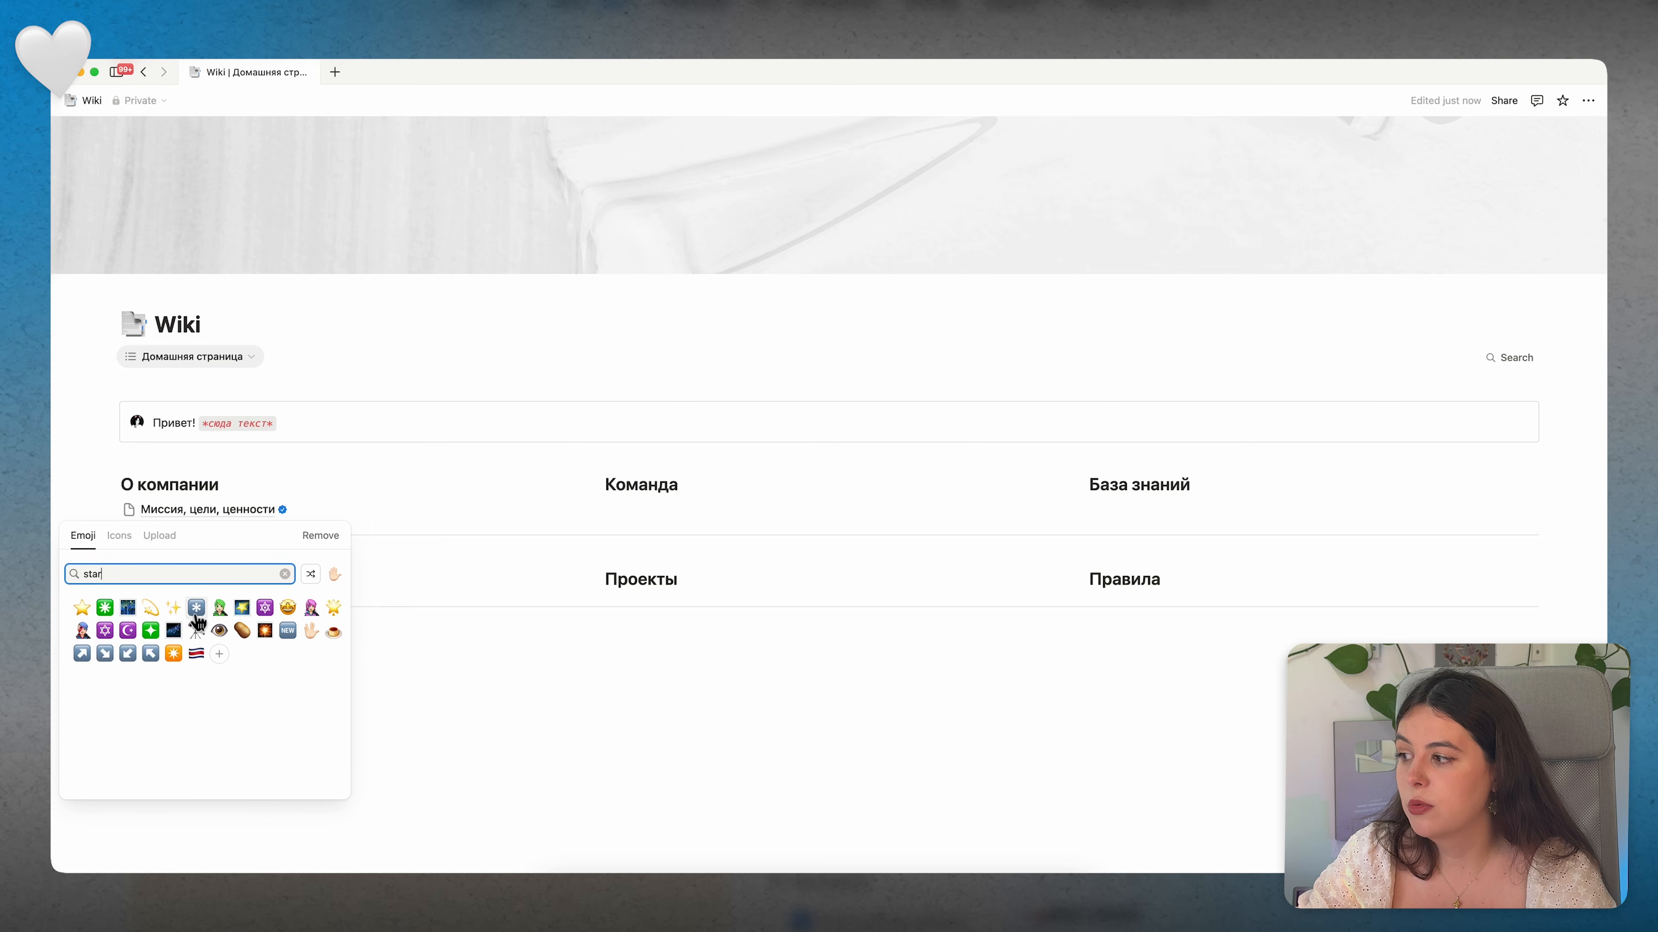
click(178, 618)
Step: From the "Все страницы" view, create a new page template for the wiki and open its page options
click(189, 357)
click(185, 400)
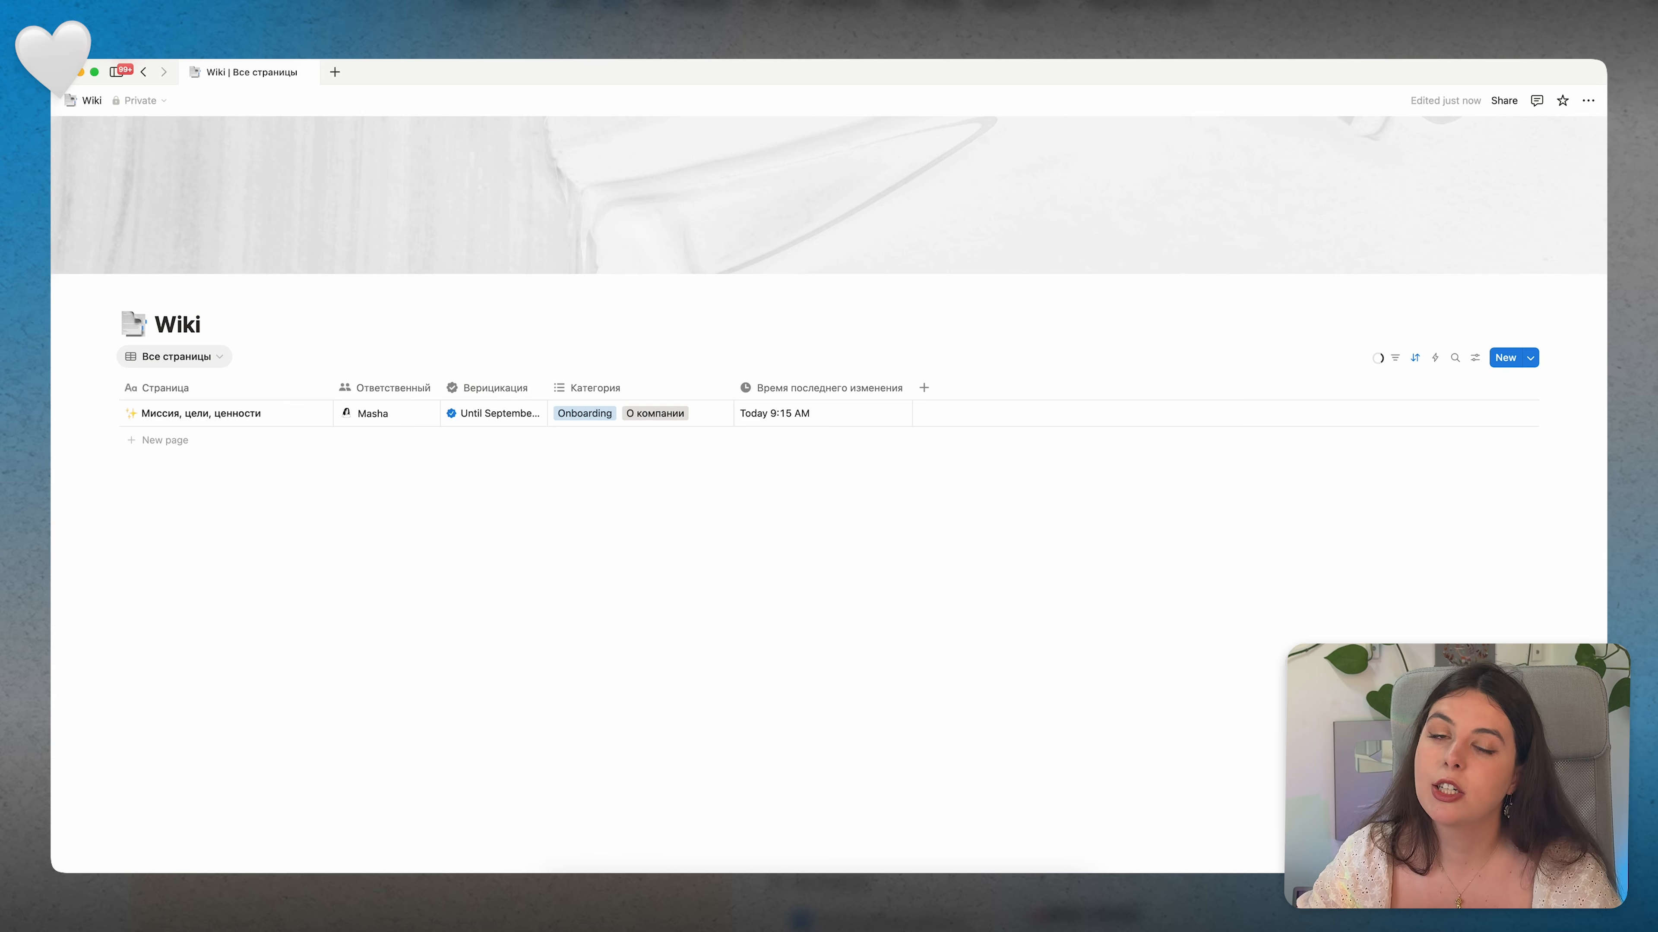
click(1531, 359)
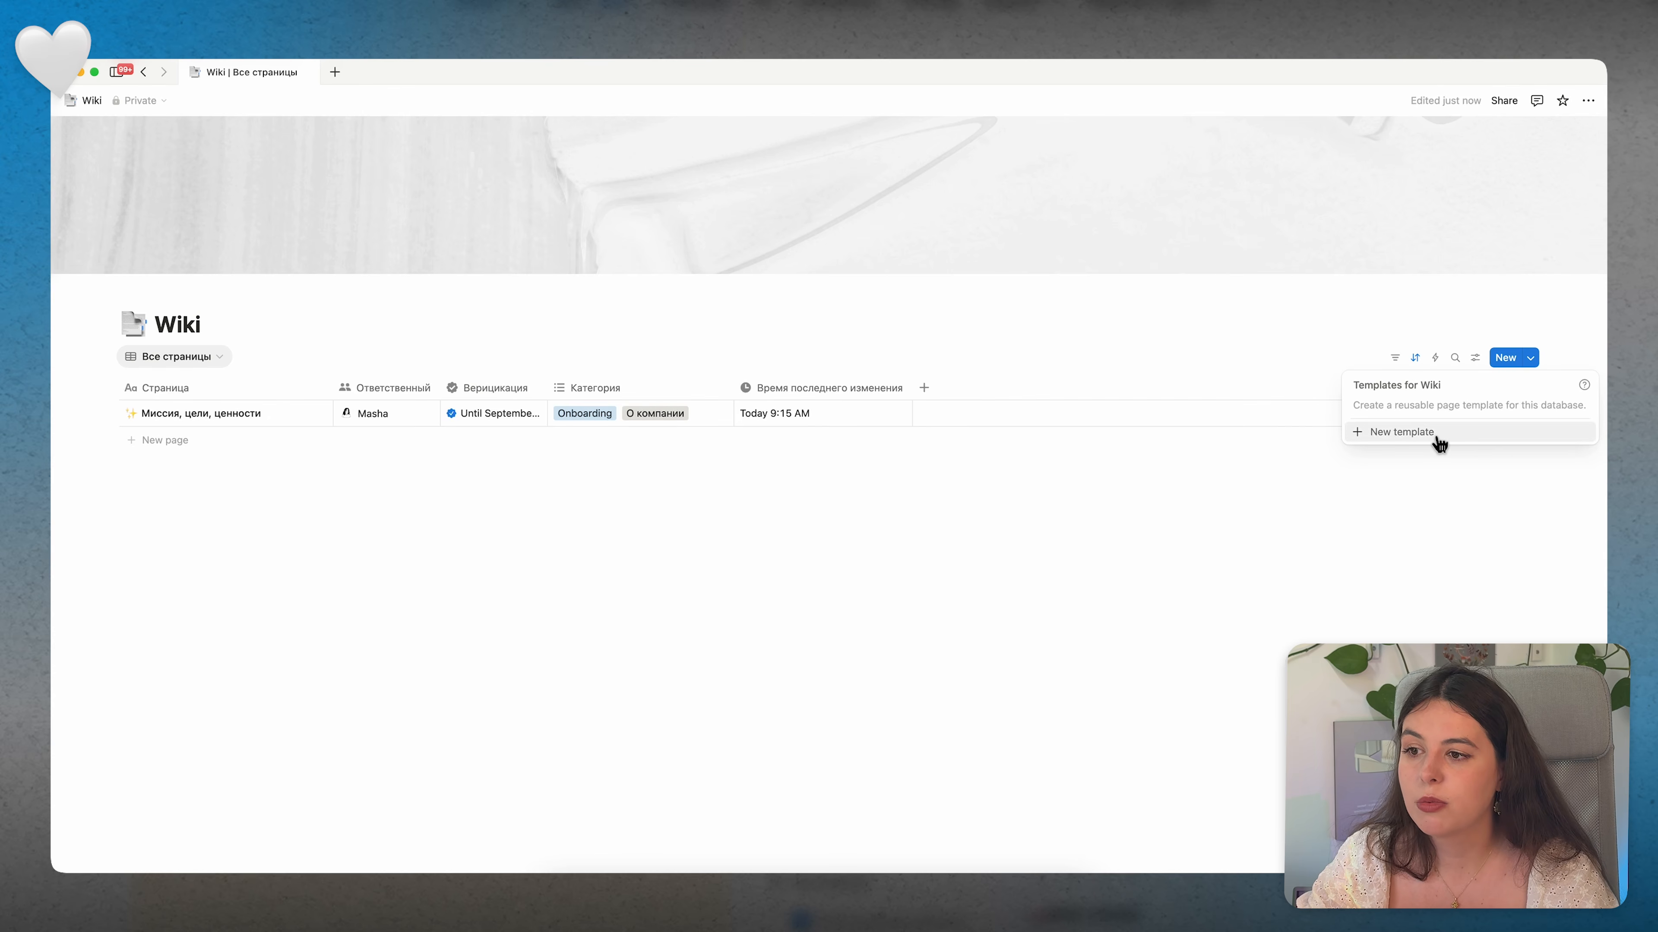
click(1403, 432)
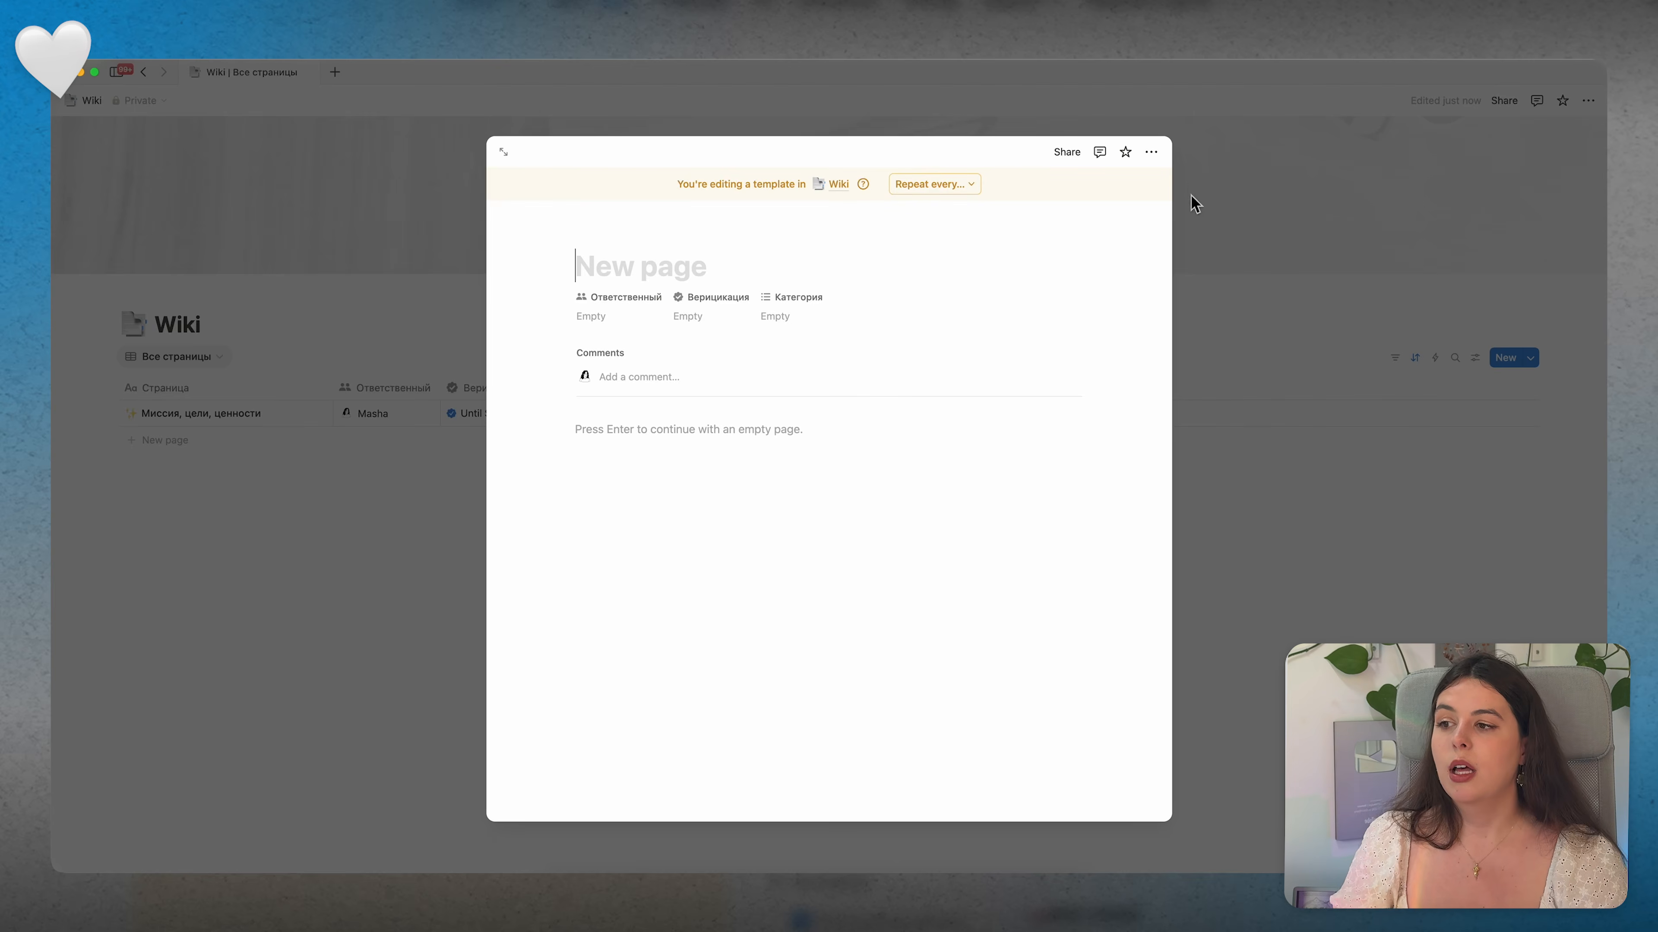
click(1151, 152)
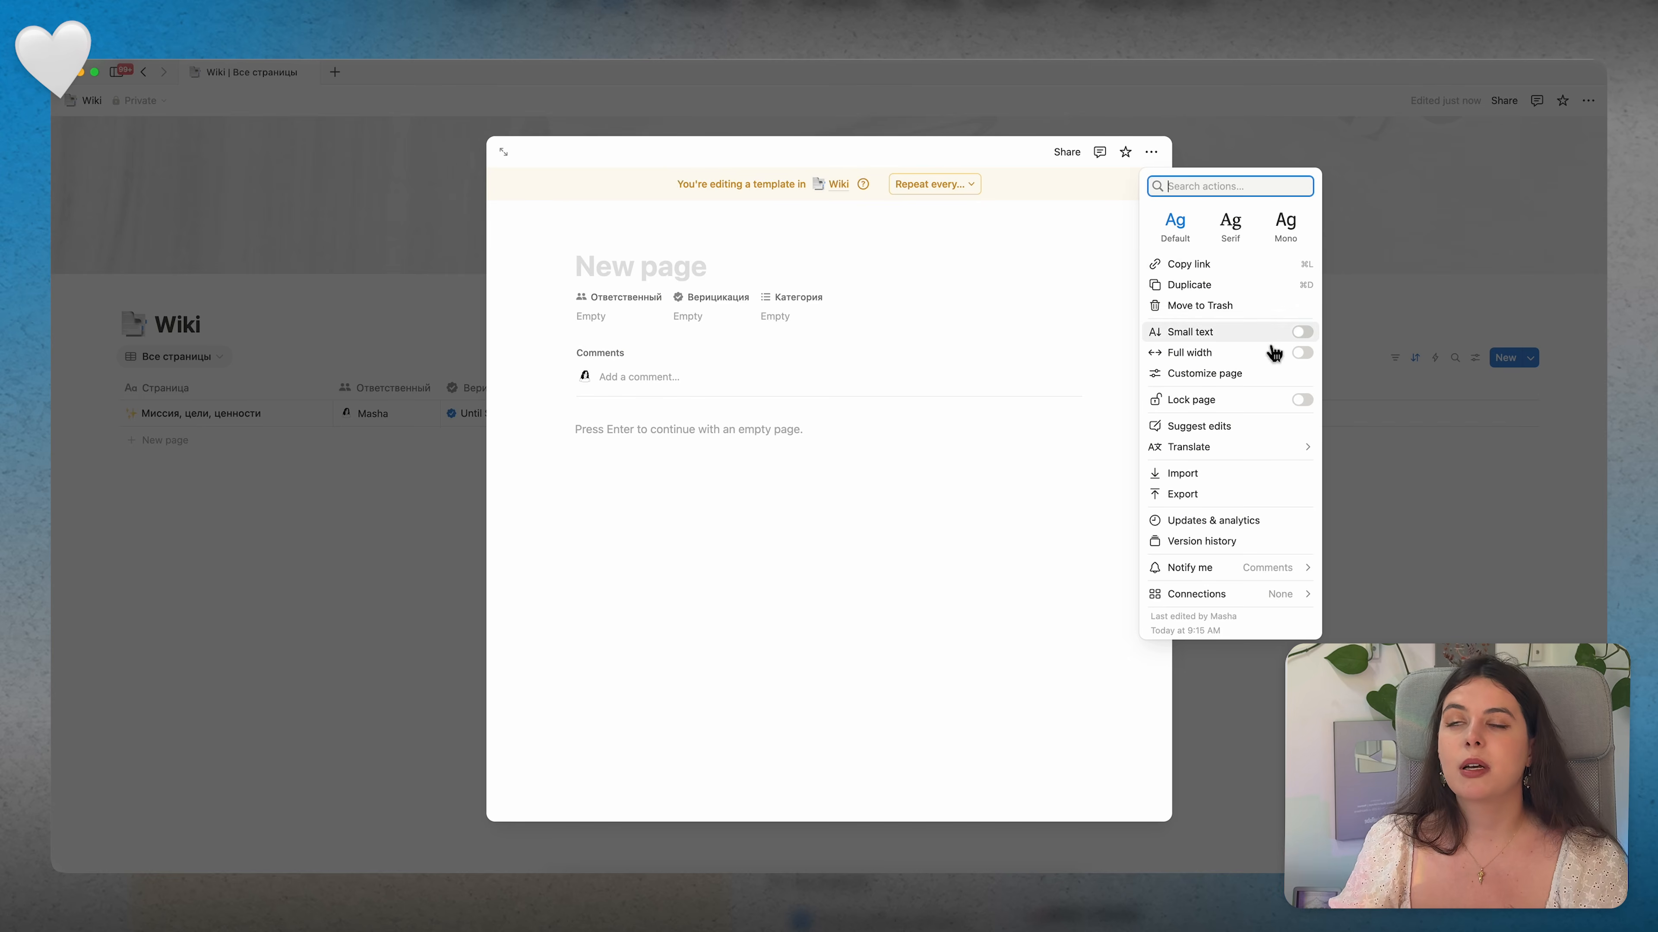